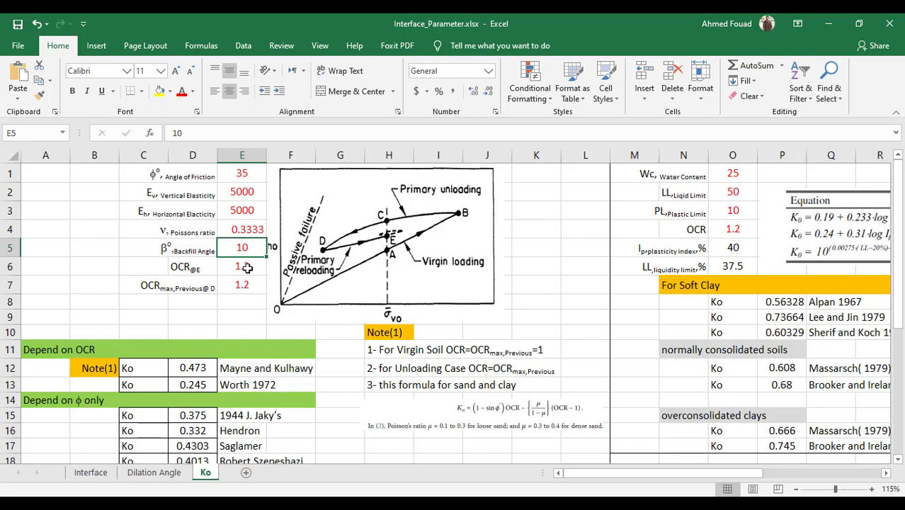
Look through the Ko correlations in column E, from the OCR section at row 12 down to the backfill angle section
scroll(247, 268, "down", 1)
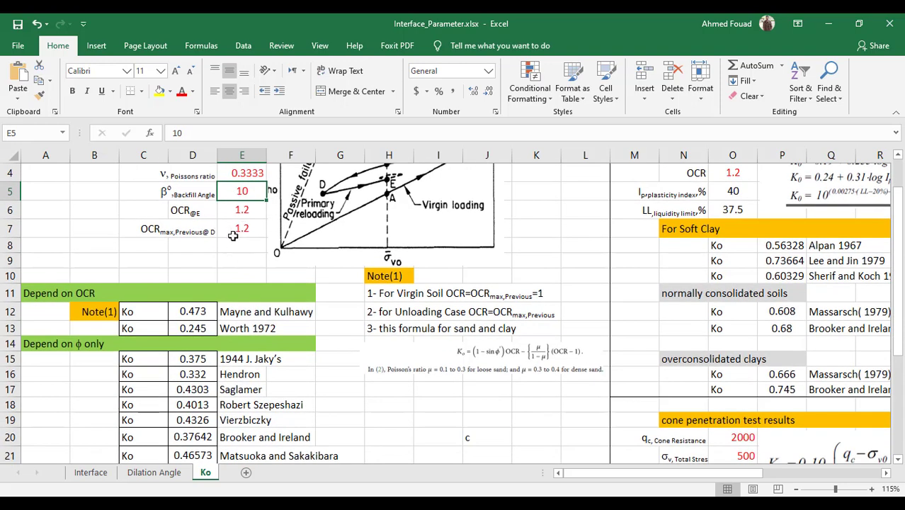
scroll(234, 237, "up", 1)
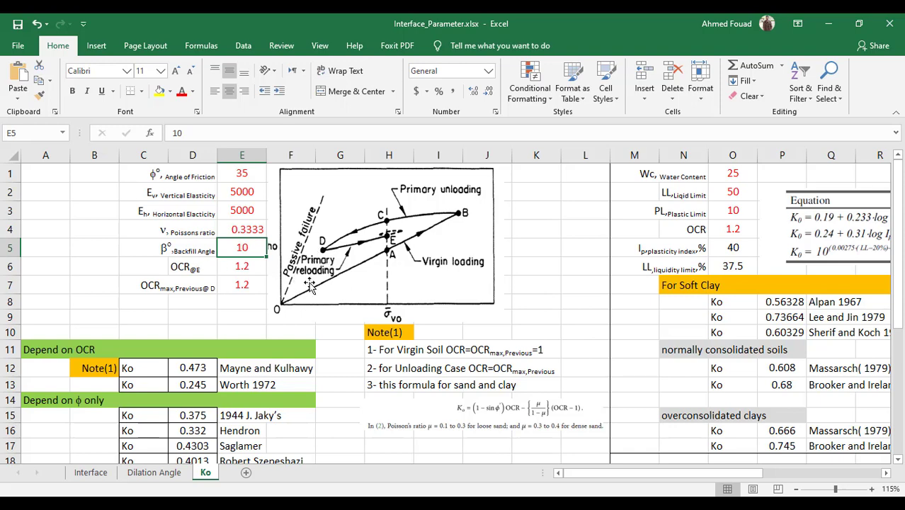
scroll(188, 268, "down", 2)
scroll(201, 276, "up", 2)
scroll(201, 276, "down", 1)
scroll(201, 290, "down", 1)
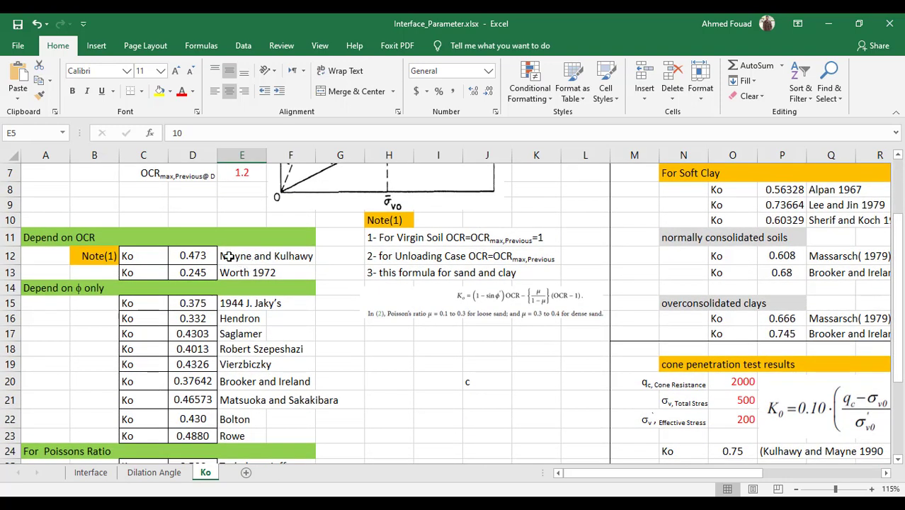
left_click(262, 260)
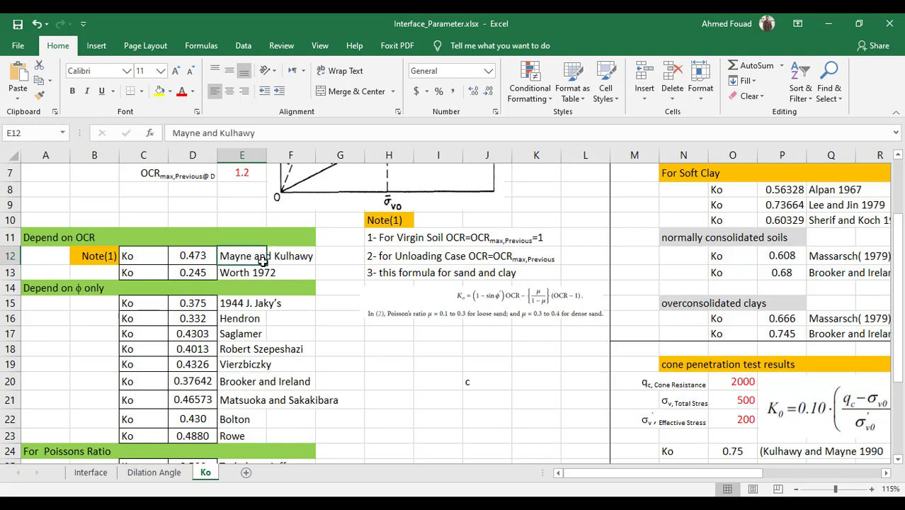
key("Down")
key("Down")
key("Down")
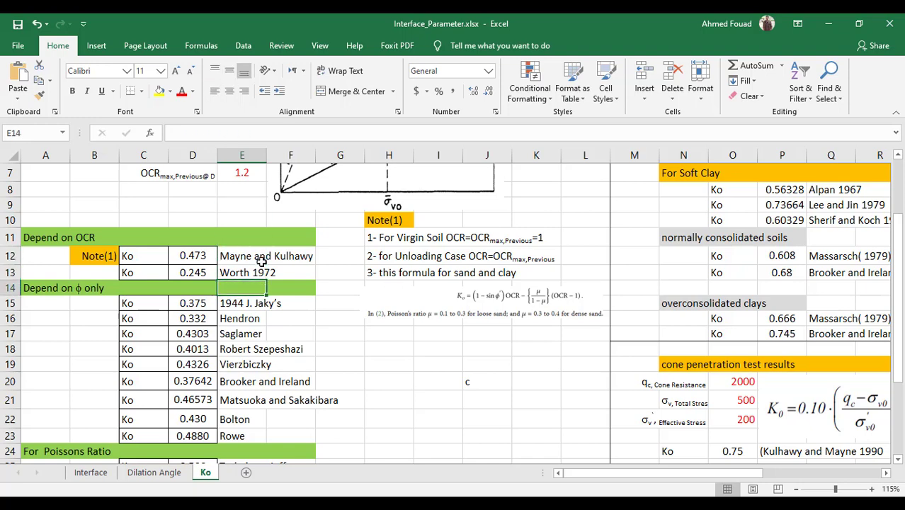
key("Down")
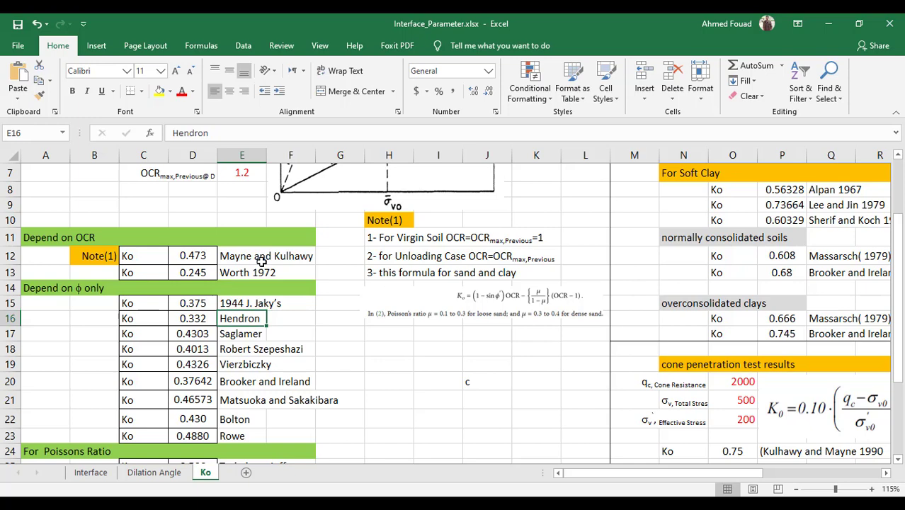
key("Down")
key("Down")
key("Down")
key("Down")
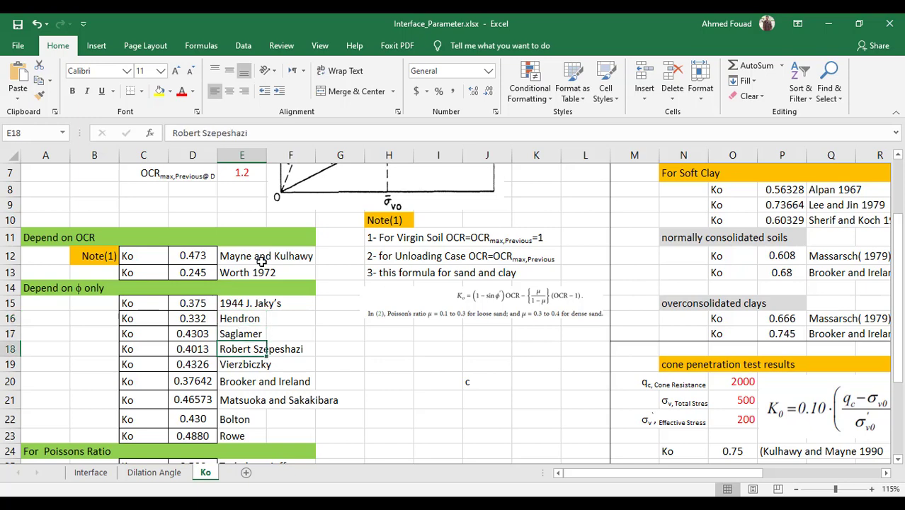
key("Down")
key("Down")
key("Down")
key("Down")
key("Down")
key("Down")
key("Down")
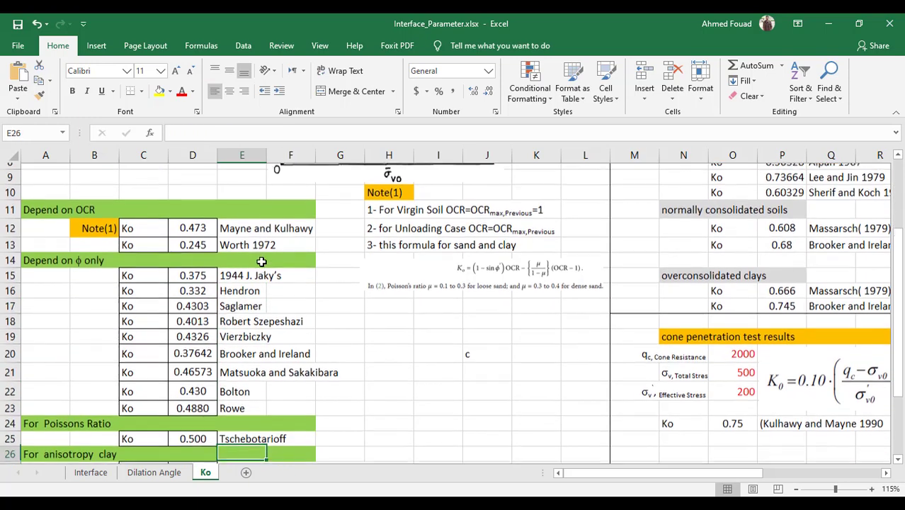
key("Down")
key("Down")
key("Down")
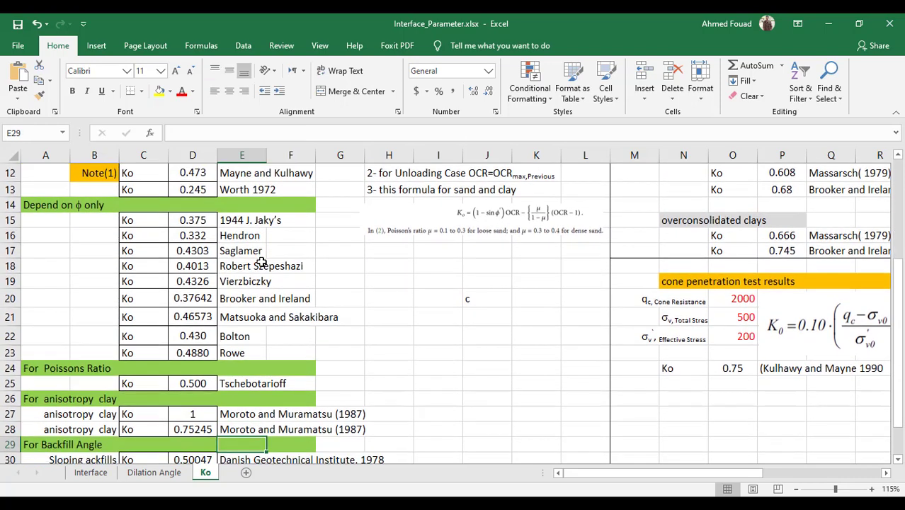
key("Down")
key("Up")
key("Up")
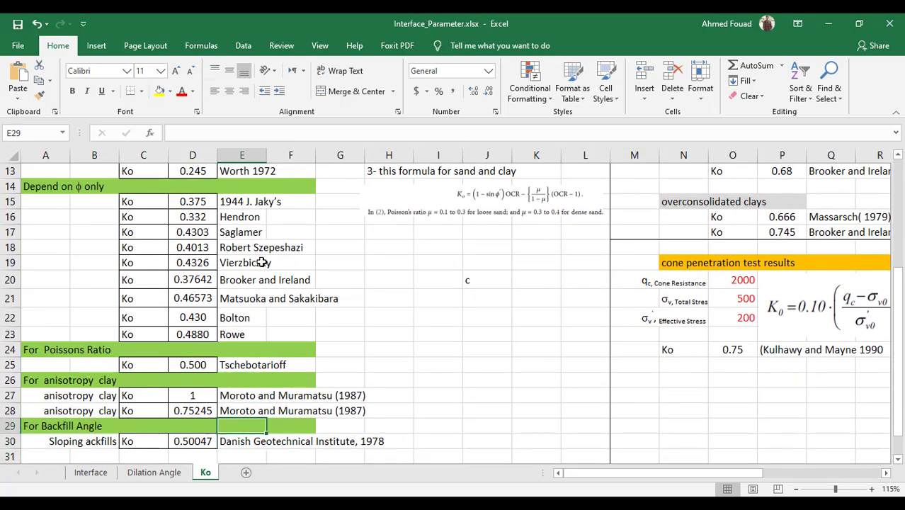
key("Up")
key("Down")
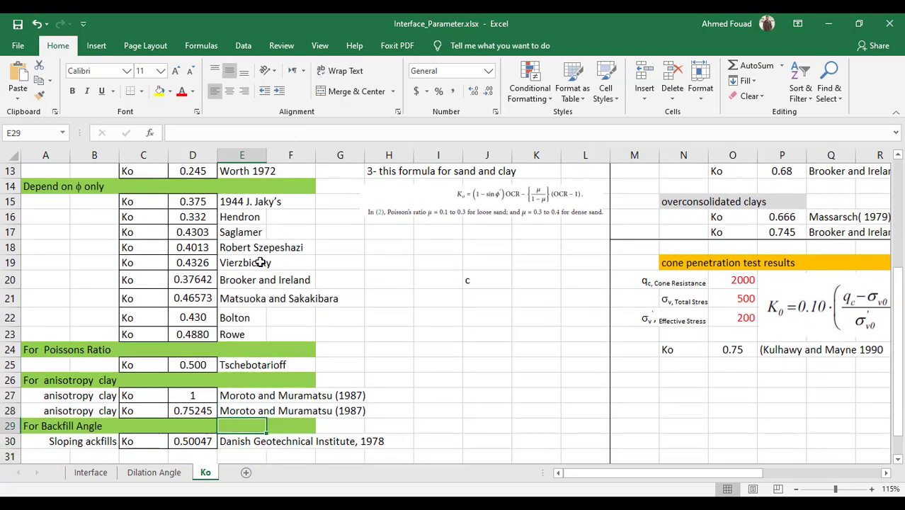
Examine the OCR input in E6 and the two OCR-dependent Ko correlations in rows 12 and 13, including the formula in D12
key("Up")
key("Up")
key("Up")
key("Up")
key("Up")
key("Up")
key("Up")
key("Up")
key("Up")
key("Up")
key("Up")
key("Up")
key("Up")
key("Up")
key("Up")
key("Up")
key("Up")
key("Up")
key("Up")
key("Up")
key("Up")
key("Up")
key("Up")
key("Up")
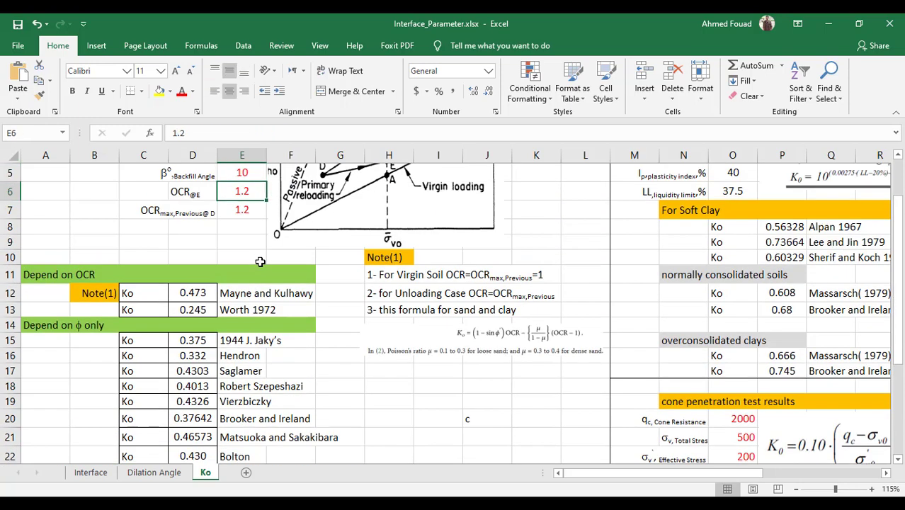
key("Down")
key("Down")
key("Down")
key("Down")
key("Down")
key("Down")
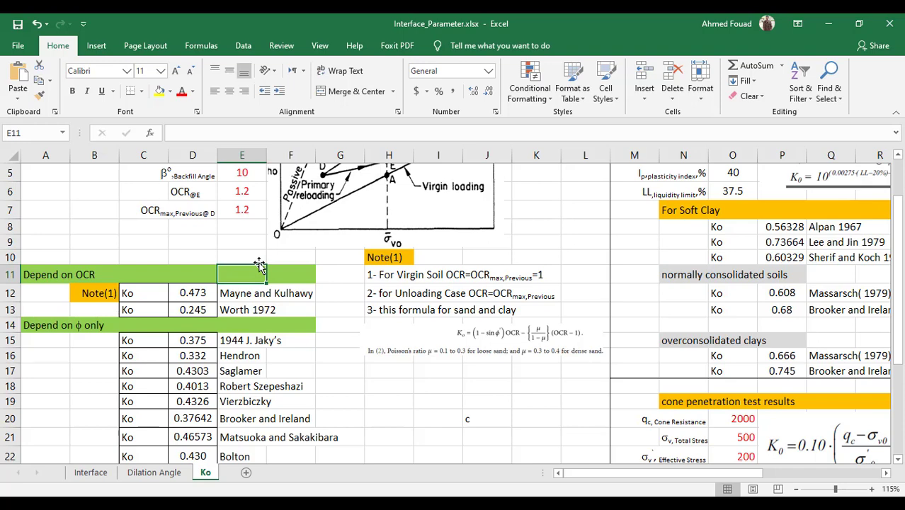
key("Down")
key("Left")
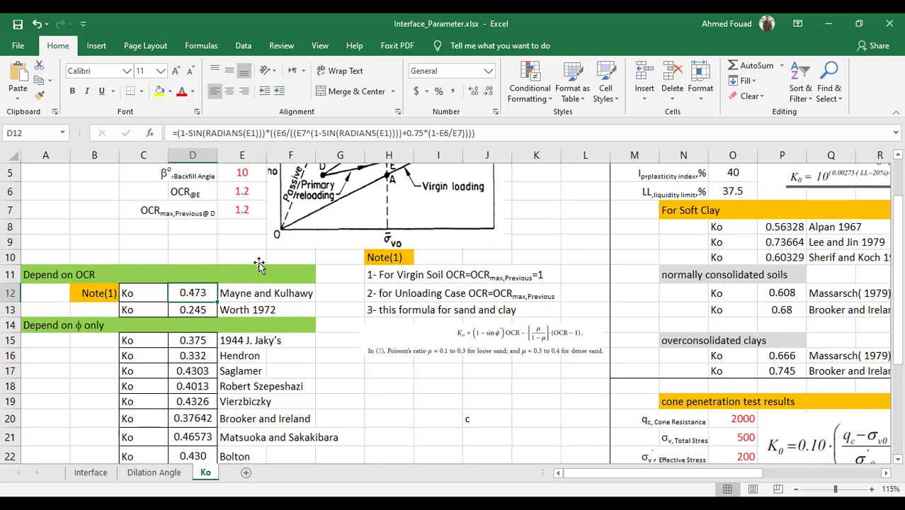
key("Right")
key("Left")
key("Right")
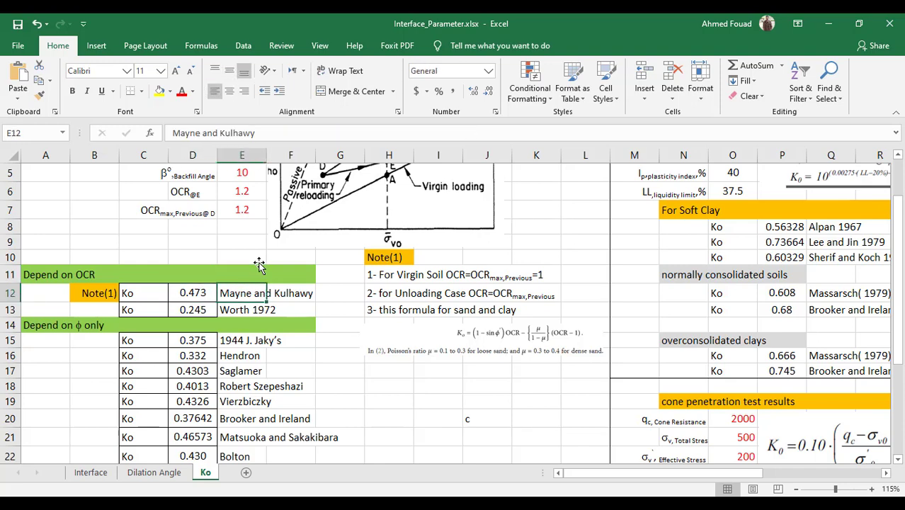
key("Down")
key("Up")
key("Left")
key("Right")
key("Down")
key("Up")
key("Down")
key("Up")
key("Down")
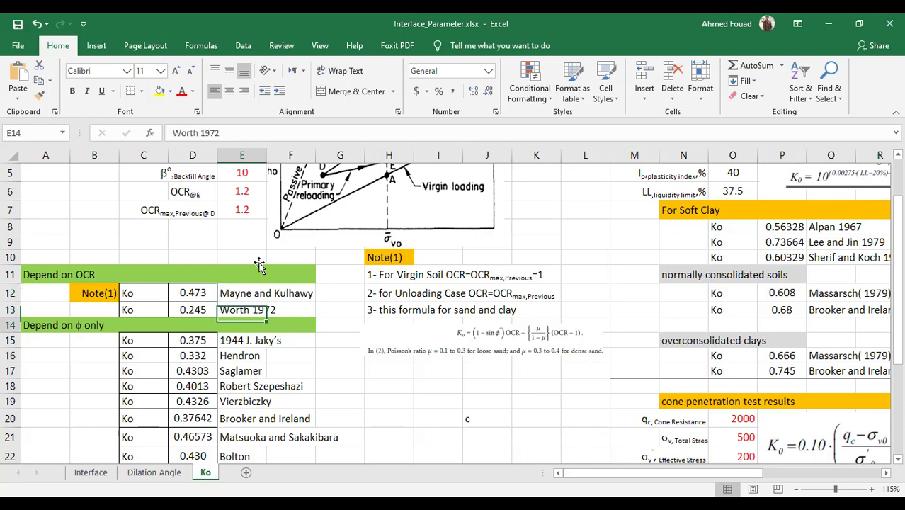
Review the Ko correlations that depend on the friction angle φ only, starting from row 15
key("Down")
key("Down")
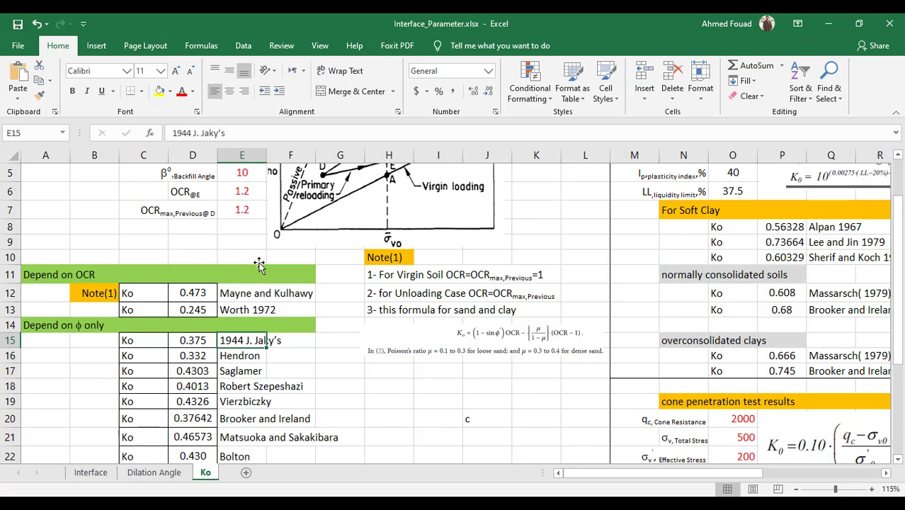
key("Down")
key("Down")
key("Down")
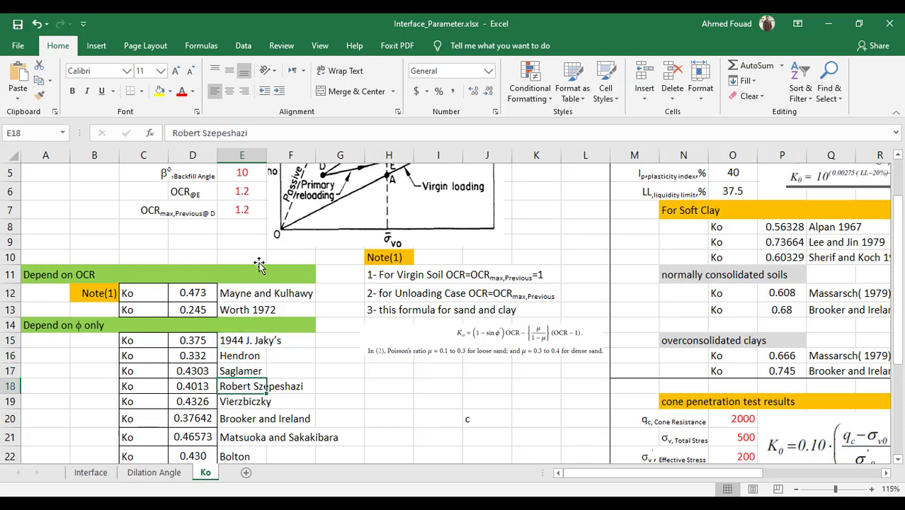
key("Up")
key("Up")
key("Up")
key("Down")
key("Down")
key("Down")
key("Down")
key("Down")
key("Down")
key("Down")
key("Down")
key("Down")
Review the Ko correlations for Poisson's ratio, anisotropic clay and sloping backfill in rows 25 to 30
key("Down")
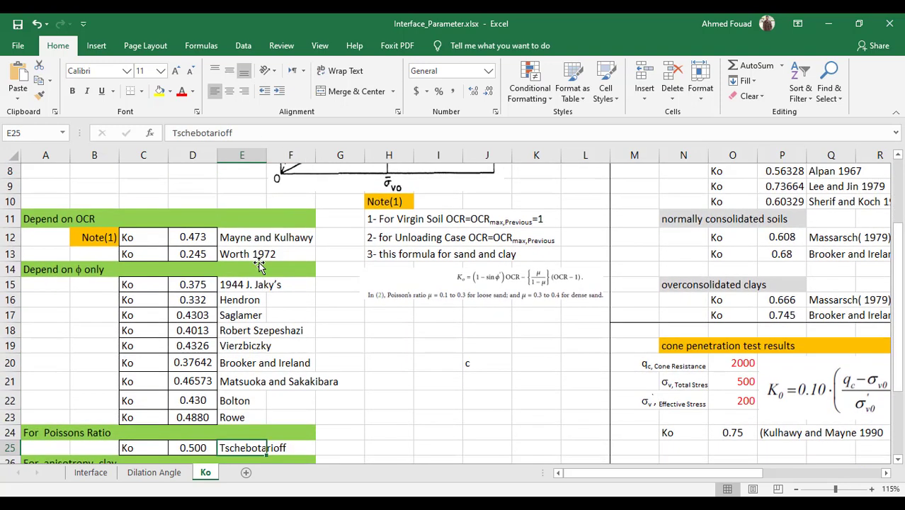
key("Up")
key("Up")
key("Down")
key("Down")
key("Down")
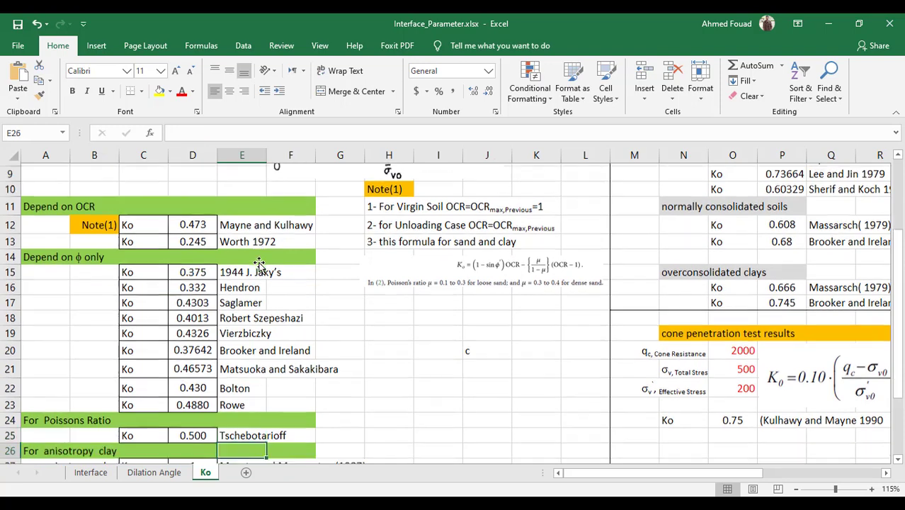
key("Down")
key("Up")
key("Down")
key("Down")
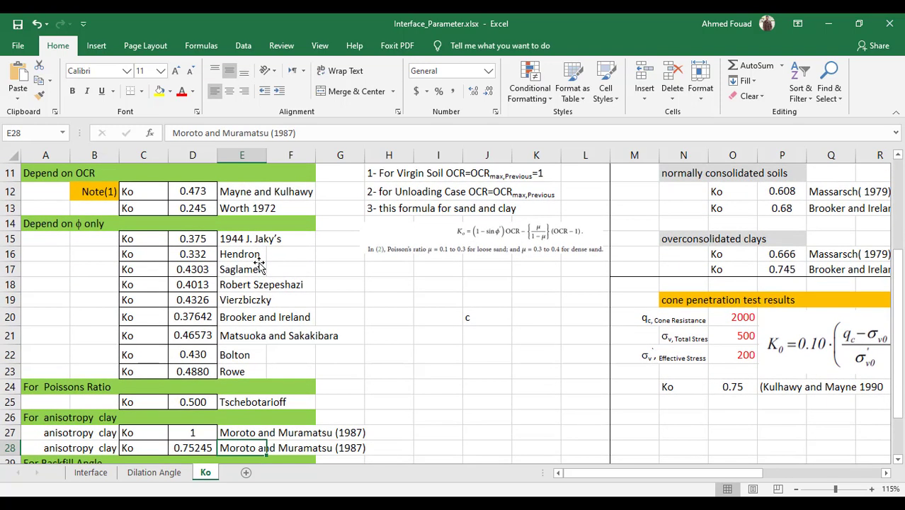
key("Down")
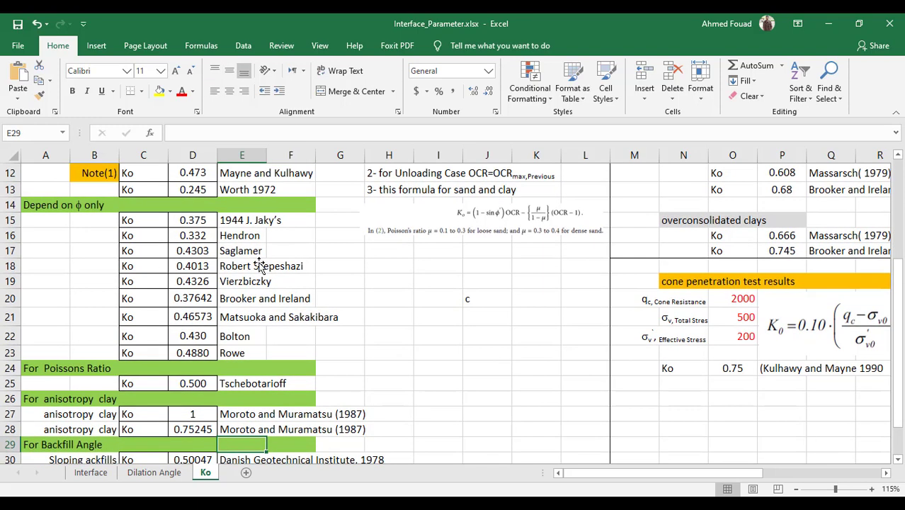
key("Down")
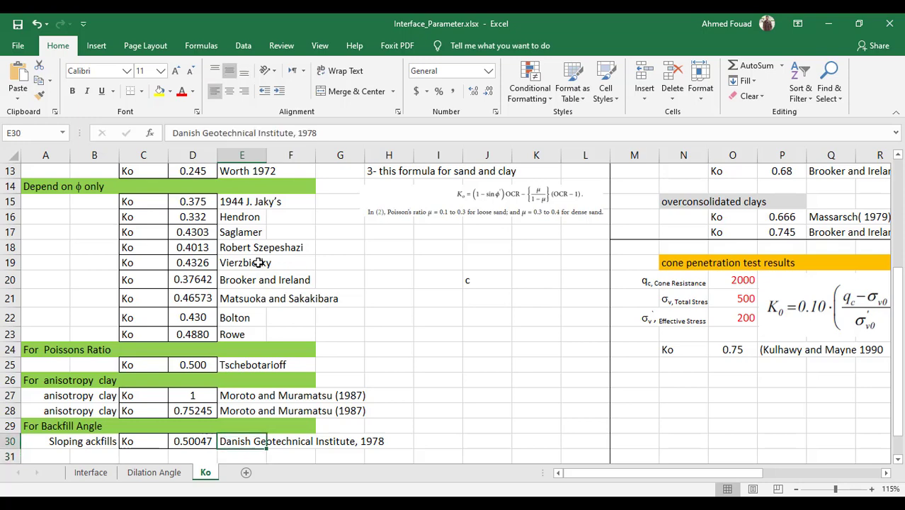
key("Up")
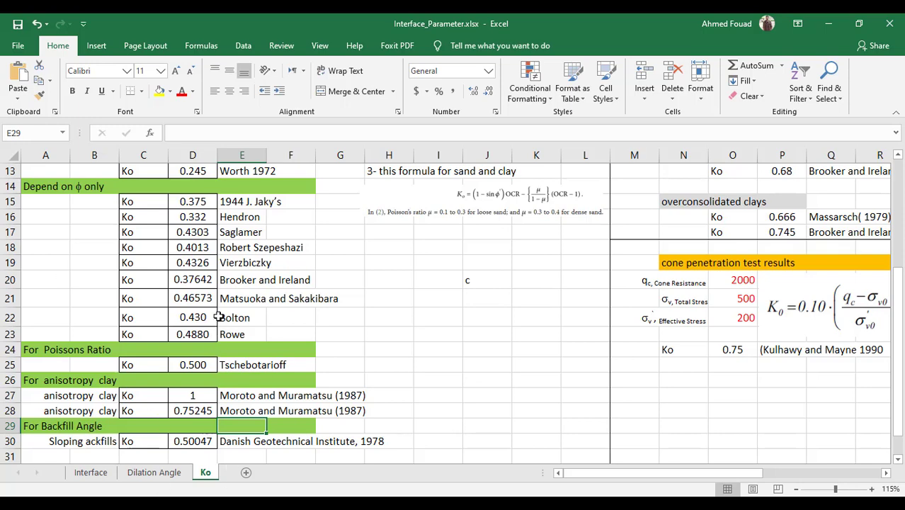
Examine the water content, liquid limit, plastic limit and OCR inputs in O1:O4 and the soft clay Ko formulas in column P
scroll(299, 296, "up", 4)
scroll(302, 301, "down", 4)
scroll(308, 311, "up", 1)
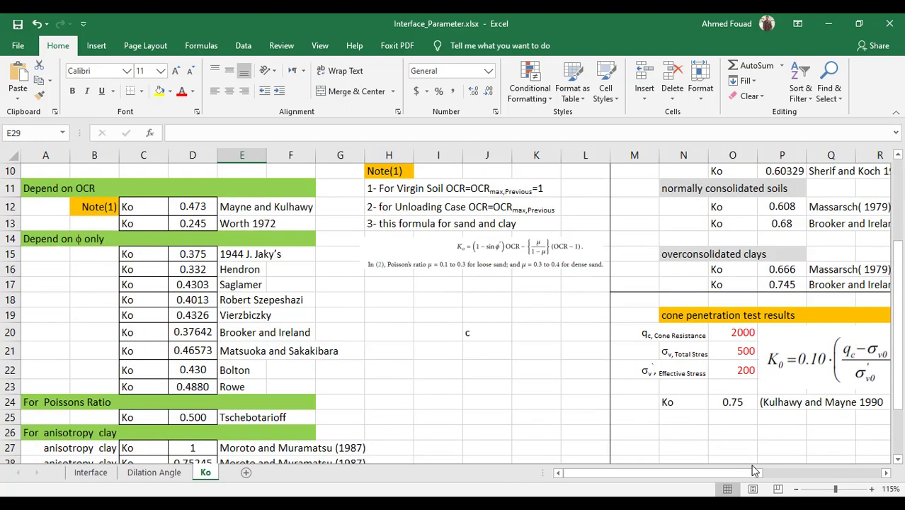
left_click_drag(703, 477, 815, 482)
scroll(608, 426, "up", 3)
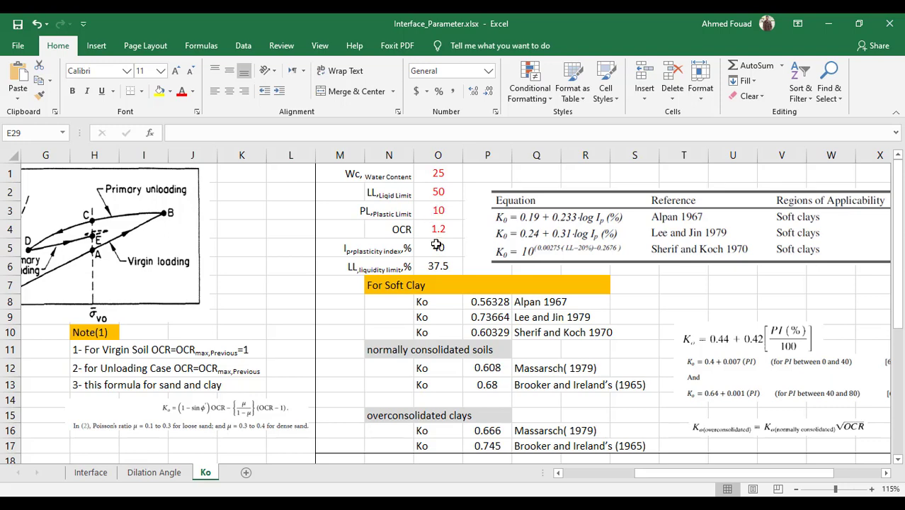
left_click(439, 175)
left_click_drag(440, 175, 408, 234)
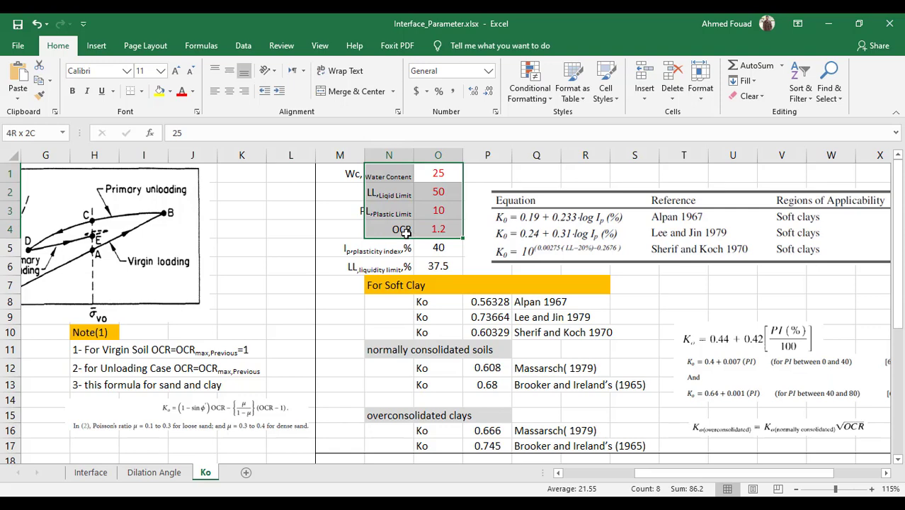
left_click(432, 191)
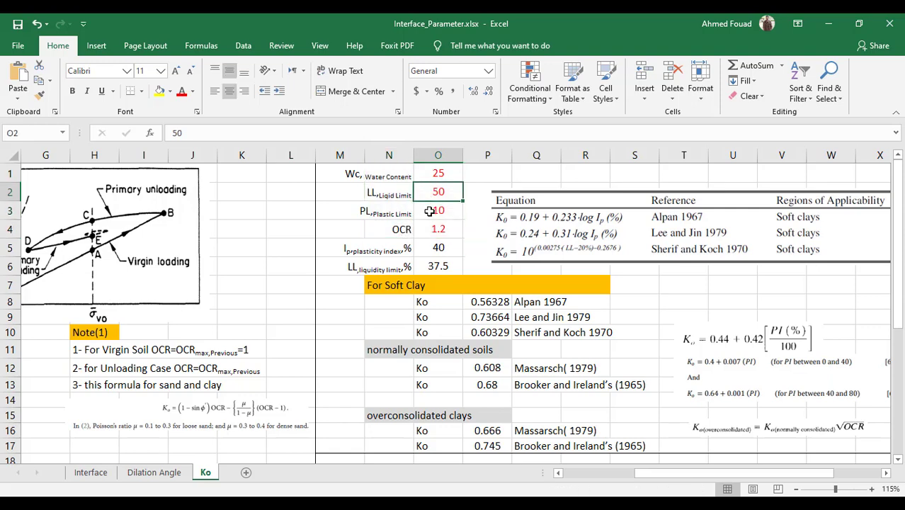
left_click(495, 305)
left_click(478, 316)
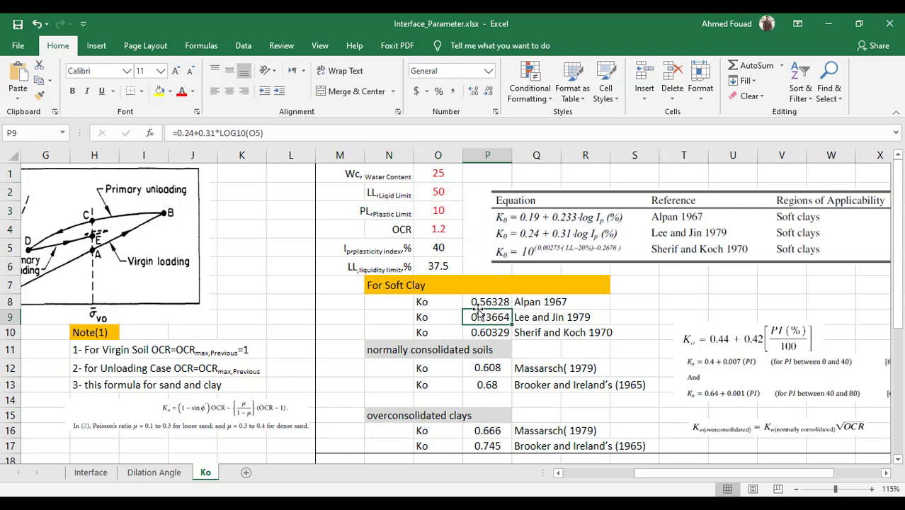
left_click(391, 286)
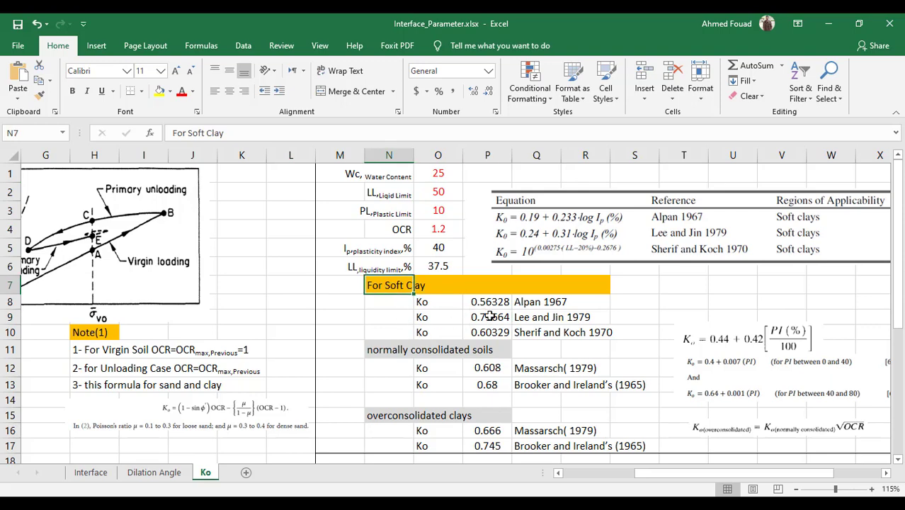
Inspect the Ko formulas for normally consolidated soils and overconsolidated clays, and view the cone penetration test section
scroll(490, 316, "down", 1)
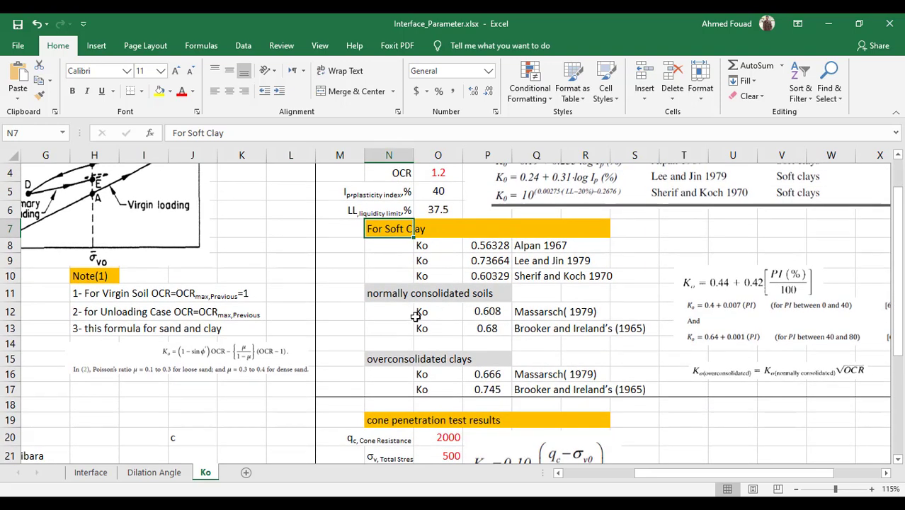
left_click(493, 310)
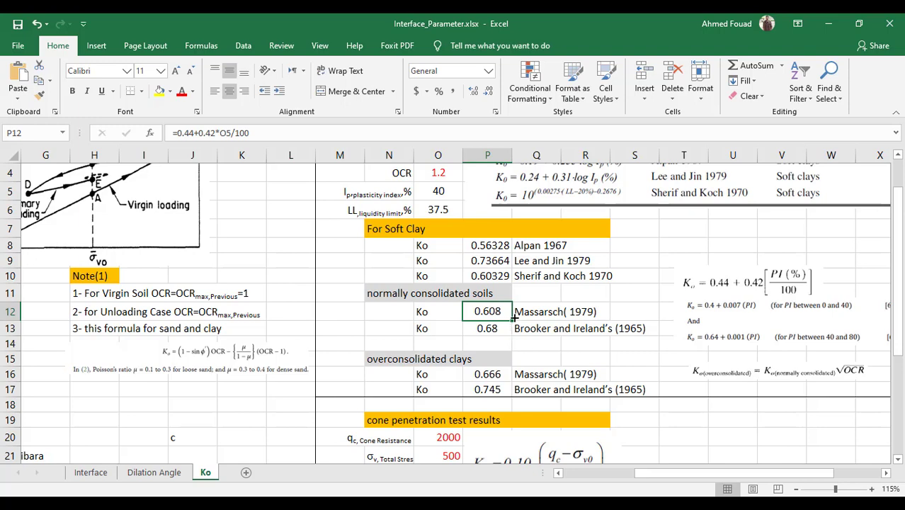
scroll(504, 363, "down", 1)
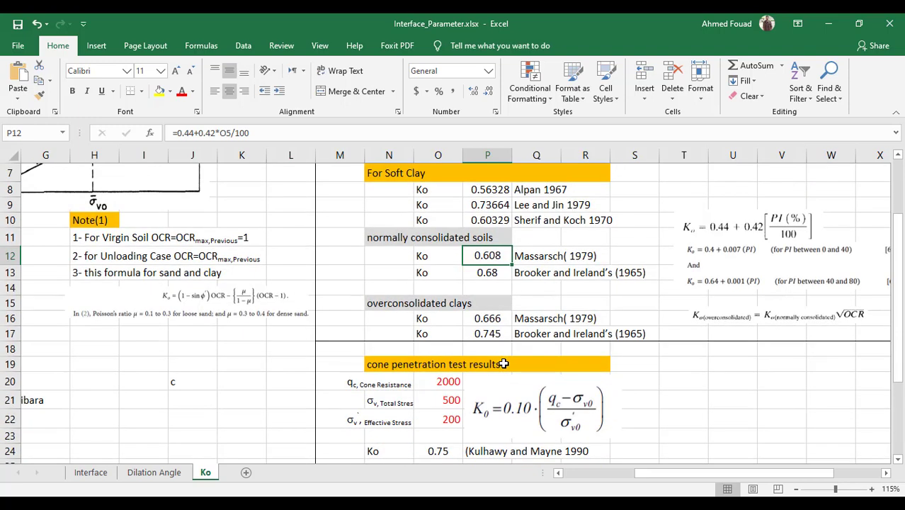
left_click(465, 325)
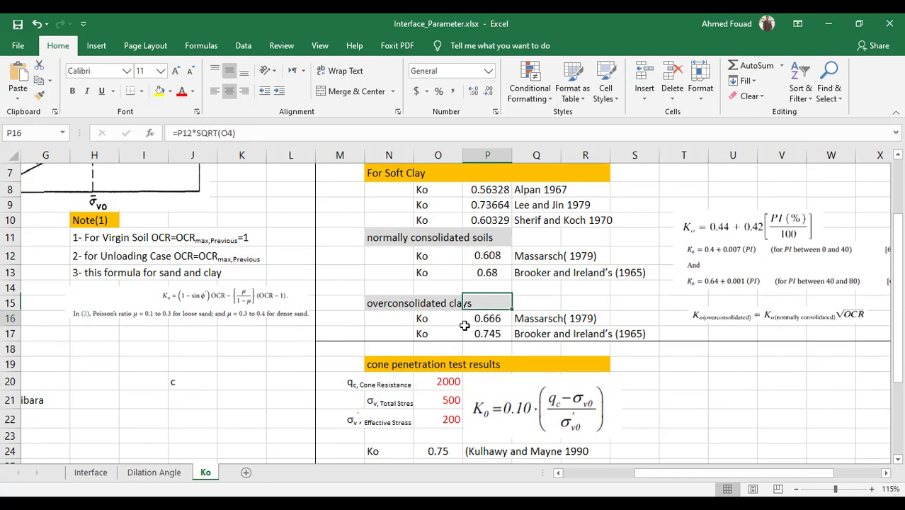
left_click(418, 334)
scroll(344, 360, "down", 1)
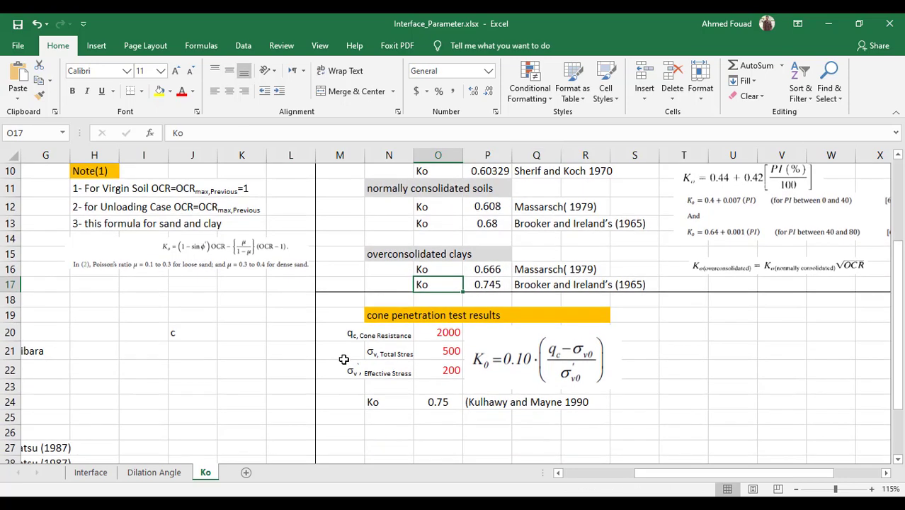
Inspect the total and effective stress inputs in O21:O22 and the cone penetration Ko formula in O24
scroll(343, 360, "up", 1)
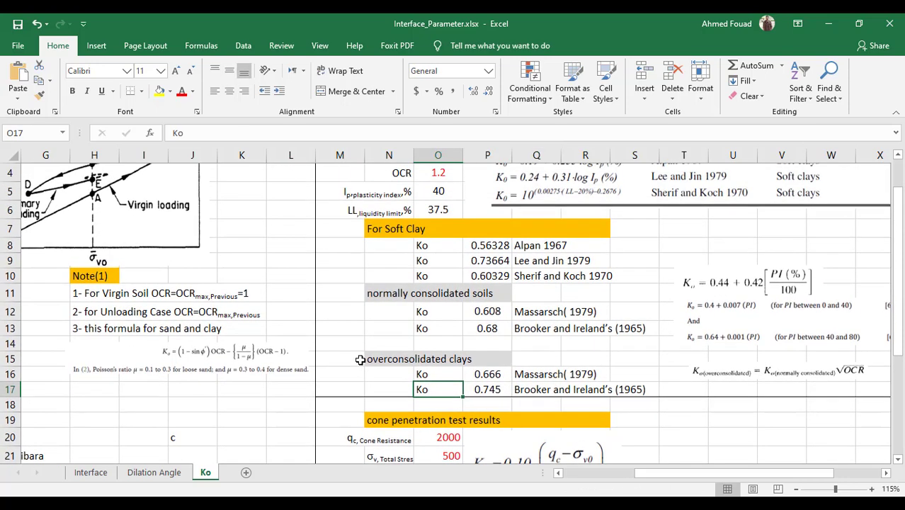
scroll(360, 360, "down", 1)
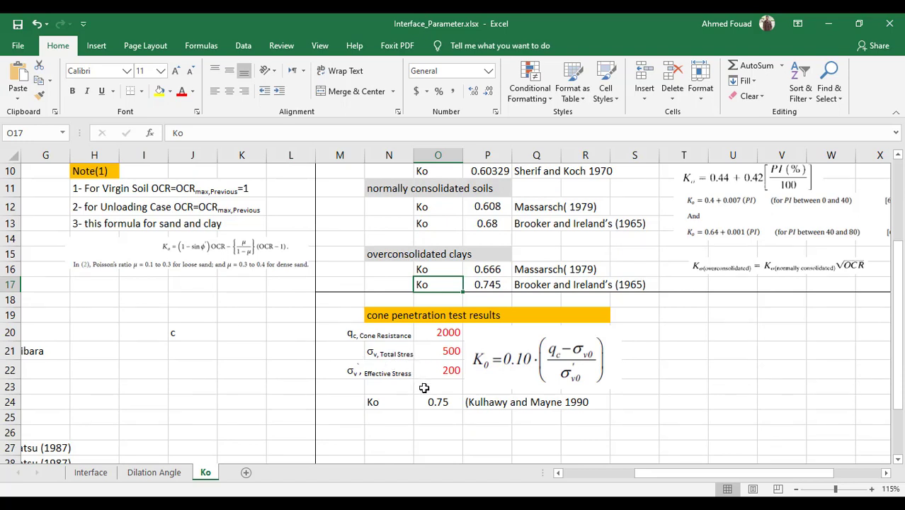
left_click(457, 352)
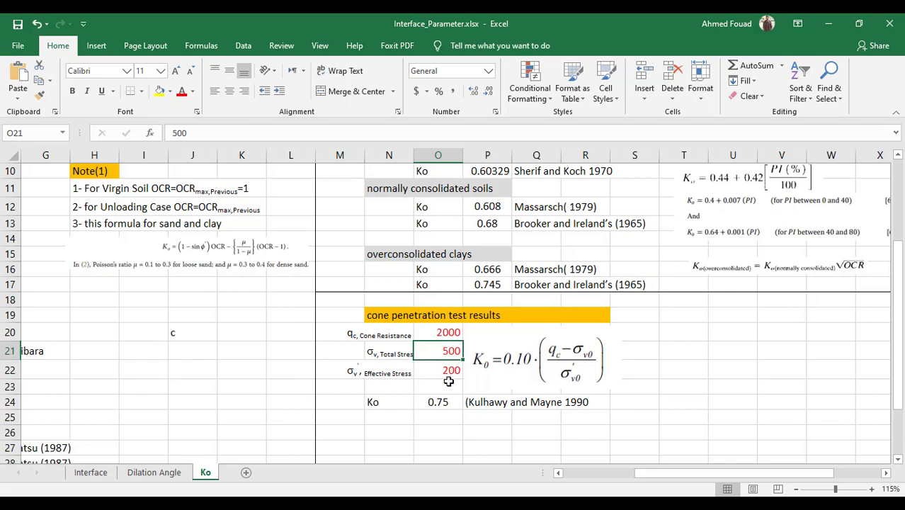
left_click(449, 373)
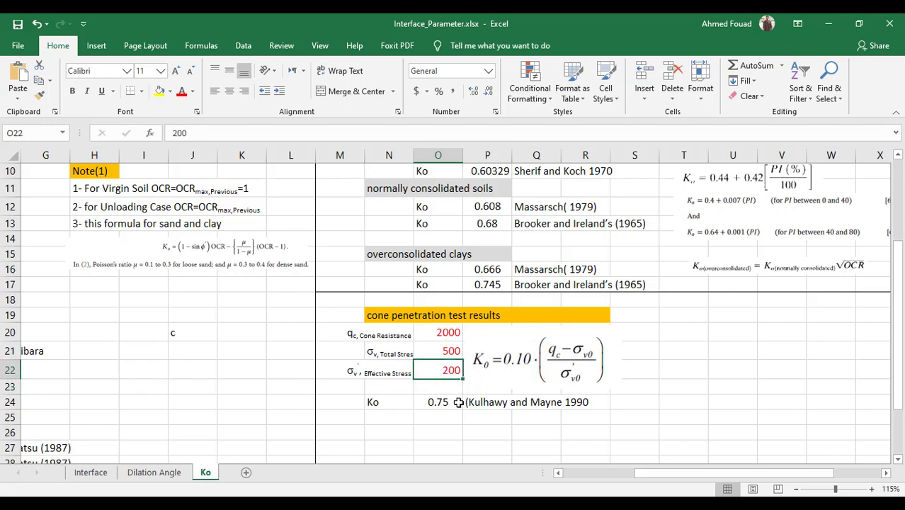
left_click(428, 402)
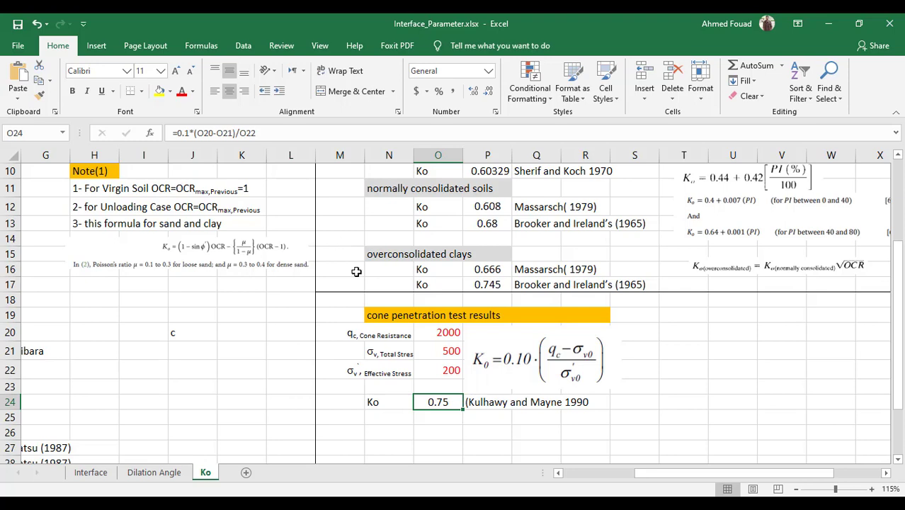
Look over the Ko sheet again from row 1, including the sand inputs and correlations in columns A to F
scroll(259, 348, "up", 3)
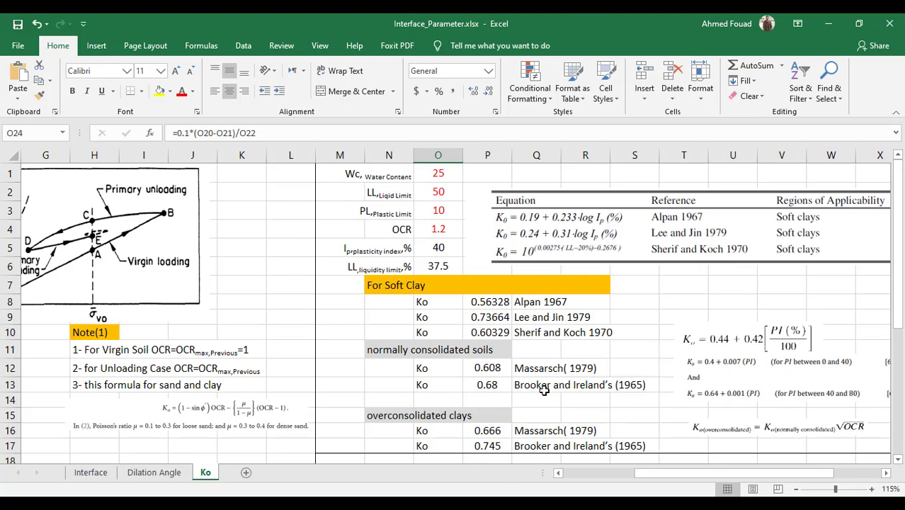
left_click(595, 475)
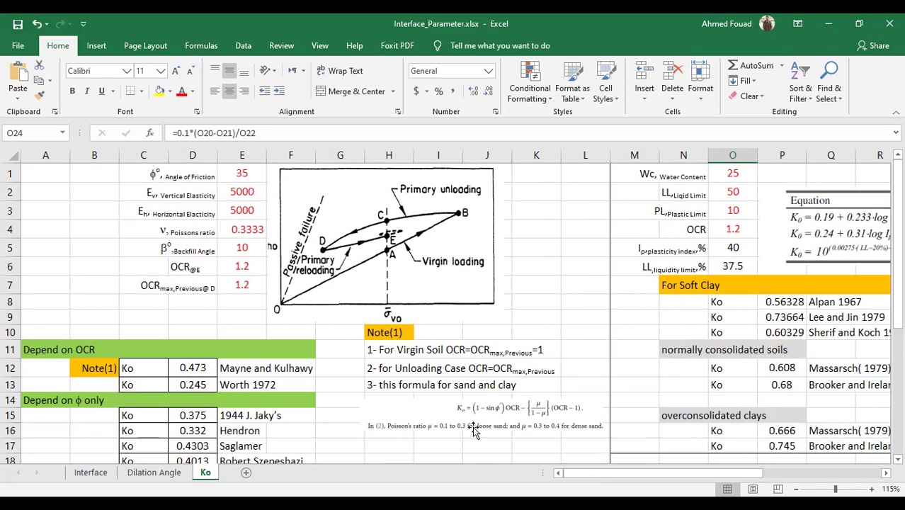
scroll(314, 242, "down", 5)
scroll(314, 242, "up", 5)
left_click(183, 474)
left_click(303, 374)
left_click(290, 401)
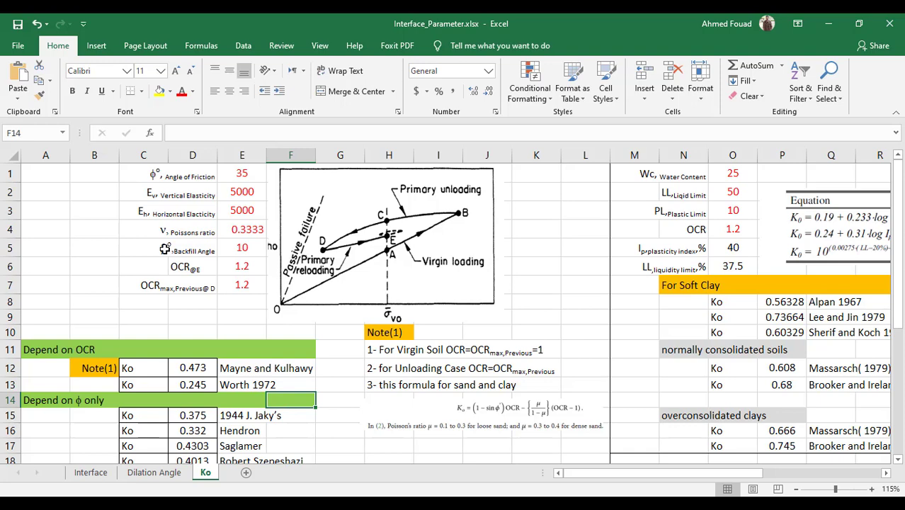
Open the Dilation Angle sheet and examine the shape, d10, Cu, Dr and fine type inputs in C1:D5
left_click(156, 474)
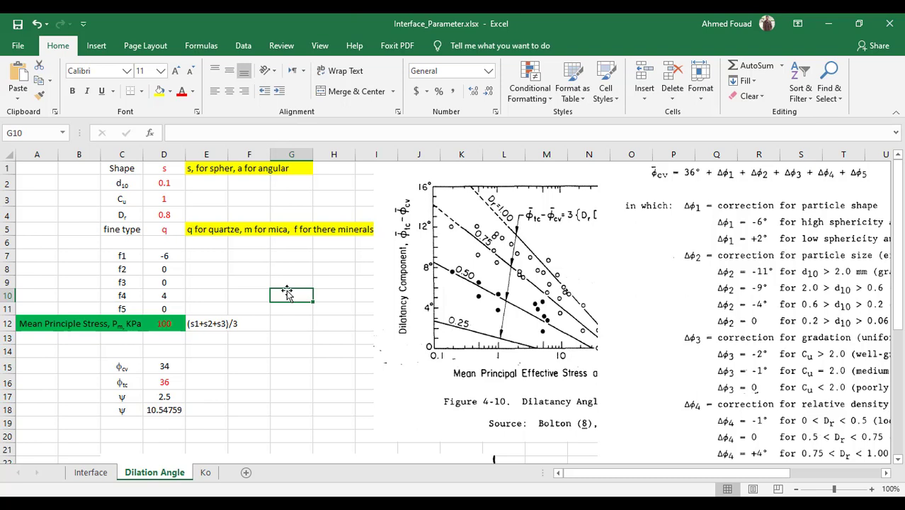
left_click(170, 234)
left_click(161, 198)
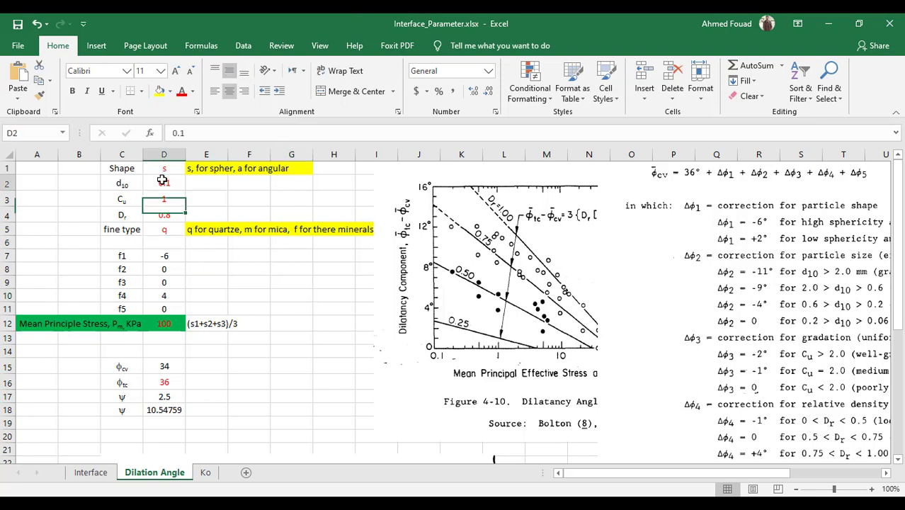
left_click(163, 182)
left_click(119, 171)
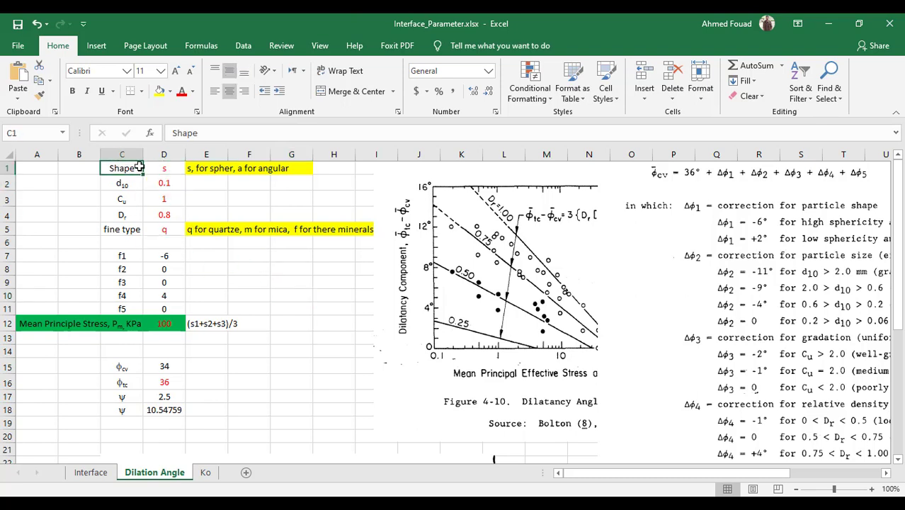
left_click(165, 168)
left_click(132, 180)
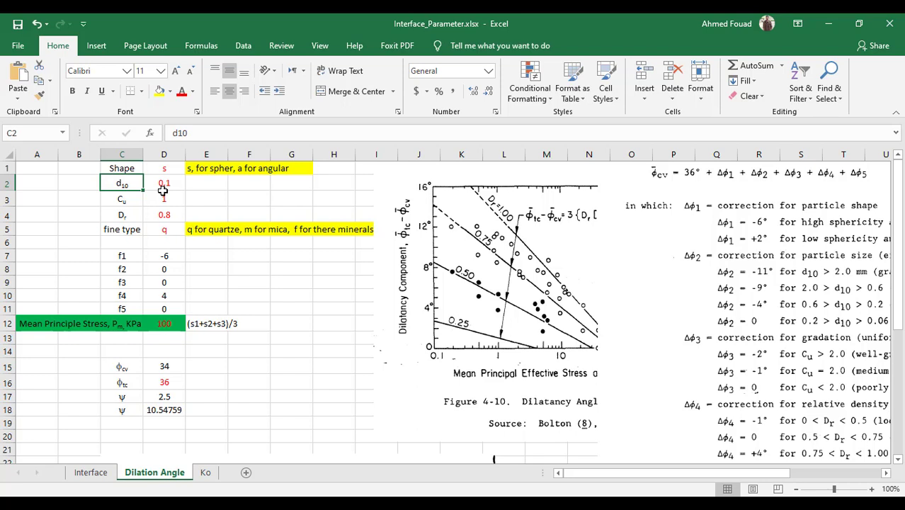
key("Down")
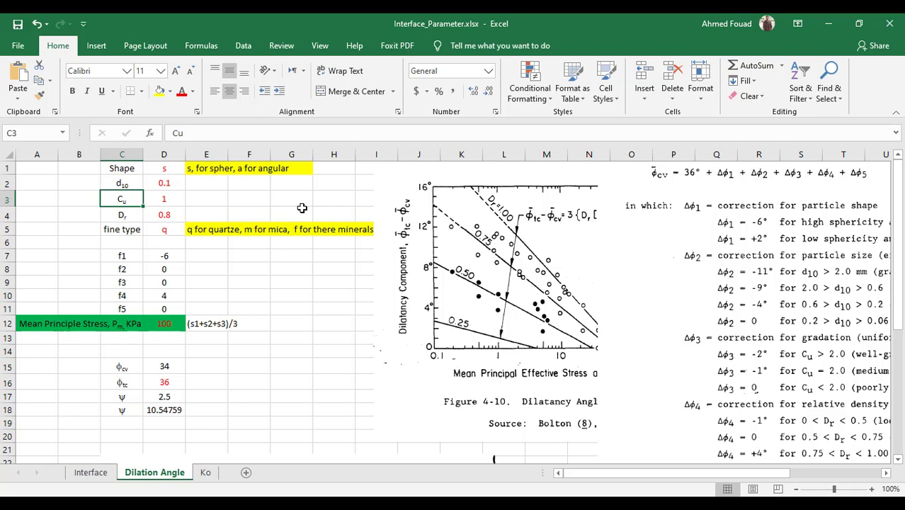
key("Down")
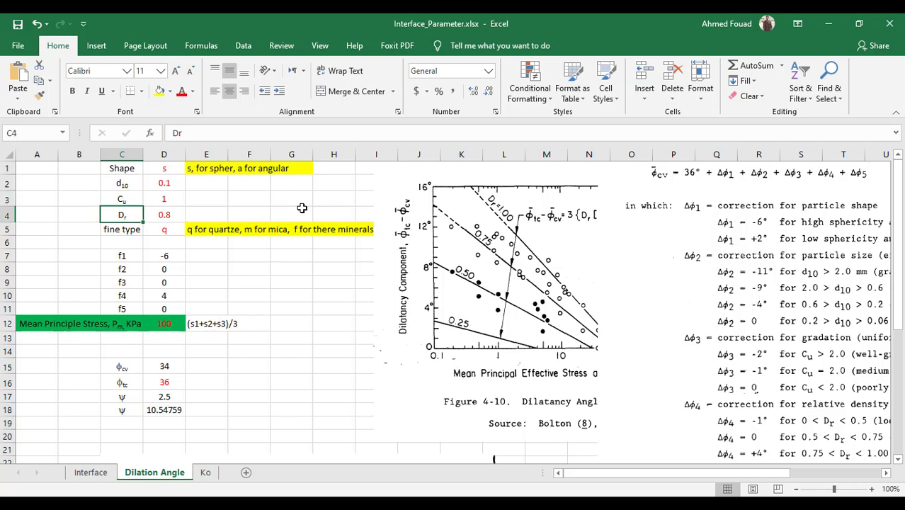
key("Down")
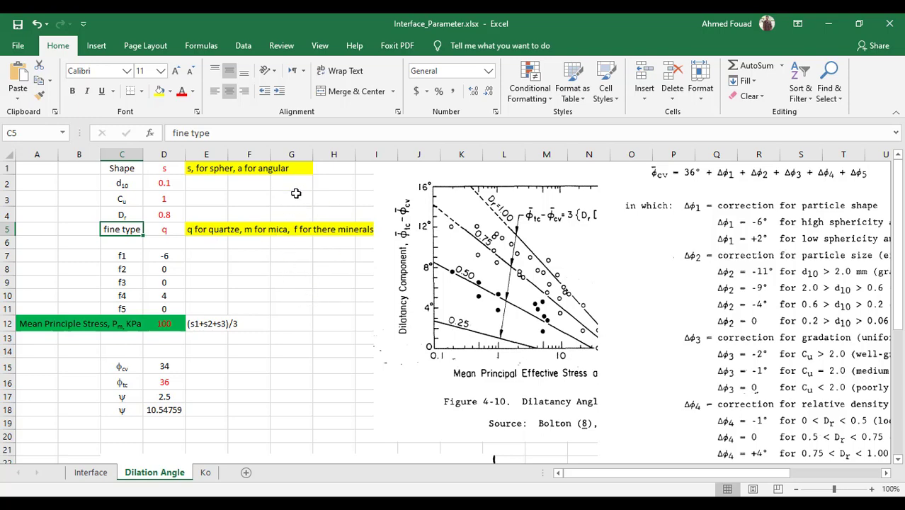
Review the friction angle correction factors f1 to f5 in rows 7 to 11
scroll(296, 193, "down", 5)
scroll(203, 241, "up", 5)
key("Down")
key("Down")
key("Down")
key("Down")
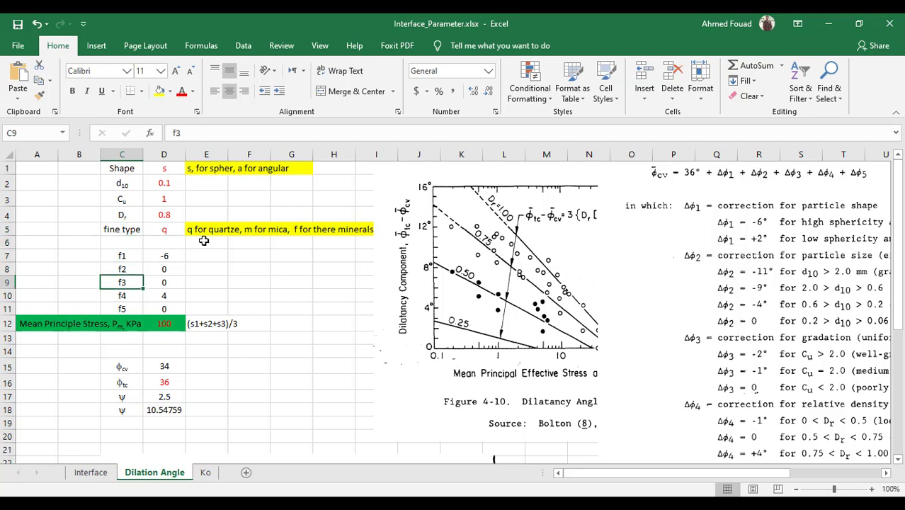
key("Right")
key("Left")
key("Down")
key("Down")
key("Down")
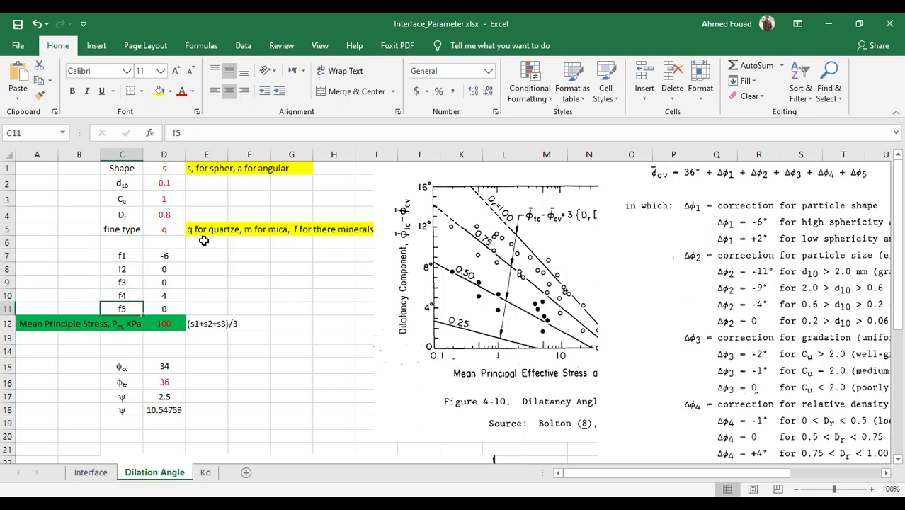
Examine the mean principal stress input in D12 and its defining expression in E12
key("Right")
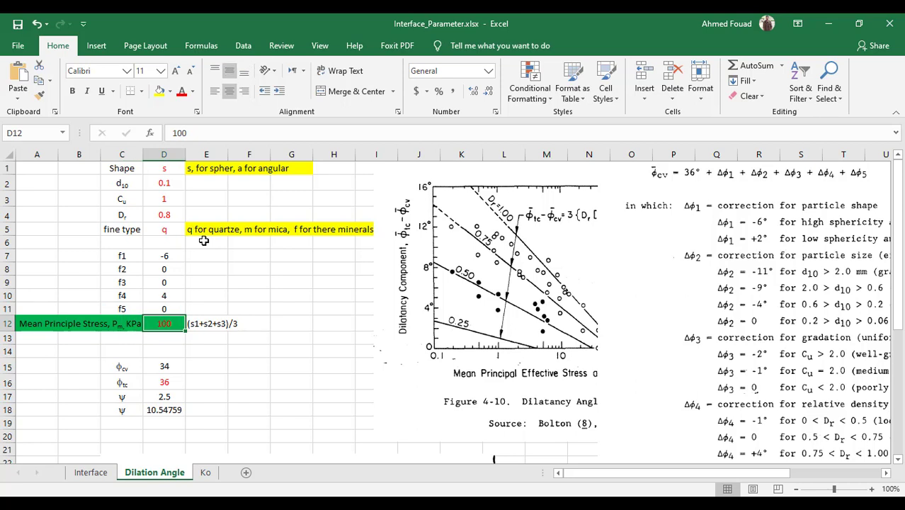
key("Right")
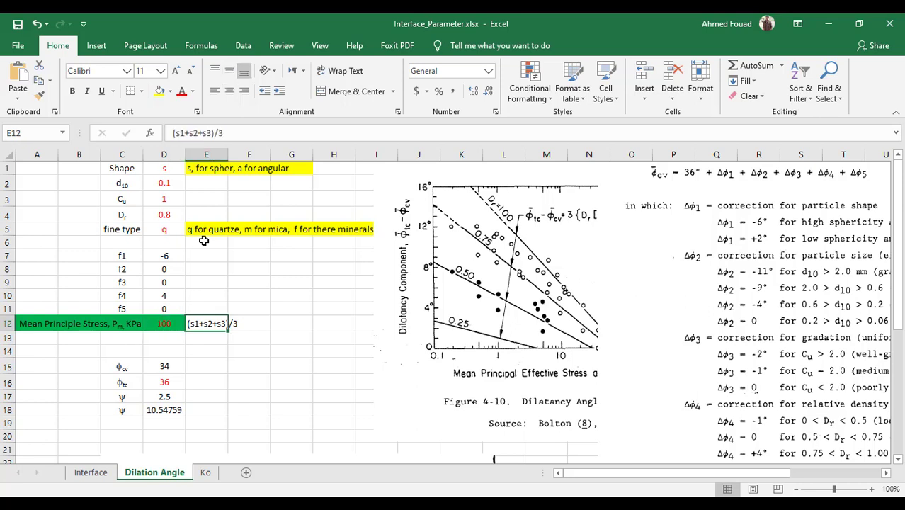
key("Left")
key("Left")
key("Right")
key("Down")
key("Down")
Inspect the φcv formula in D15 and the φtc input in D16
key("Down")
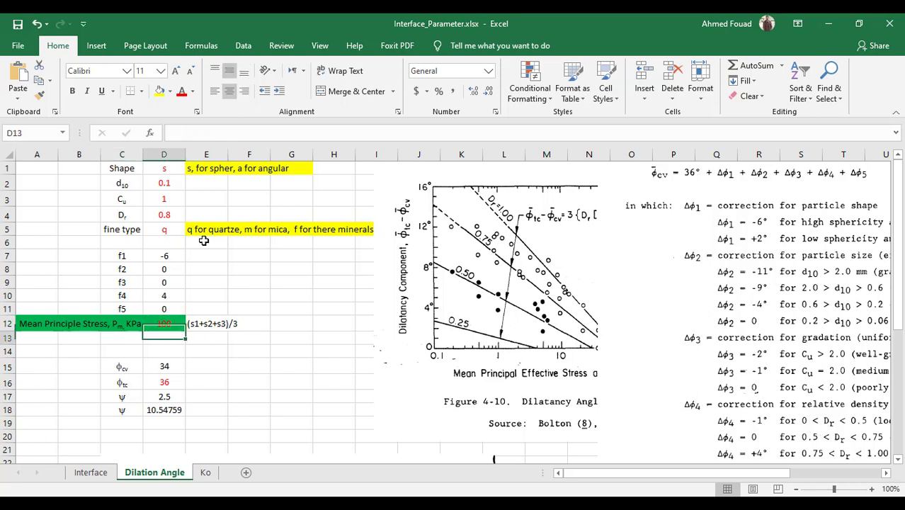
key("Down")
key("Up")
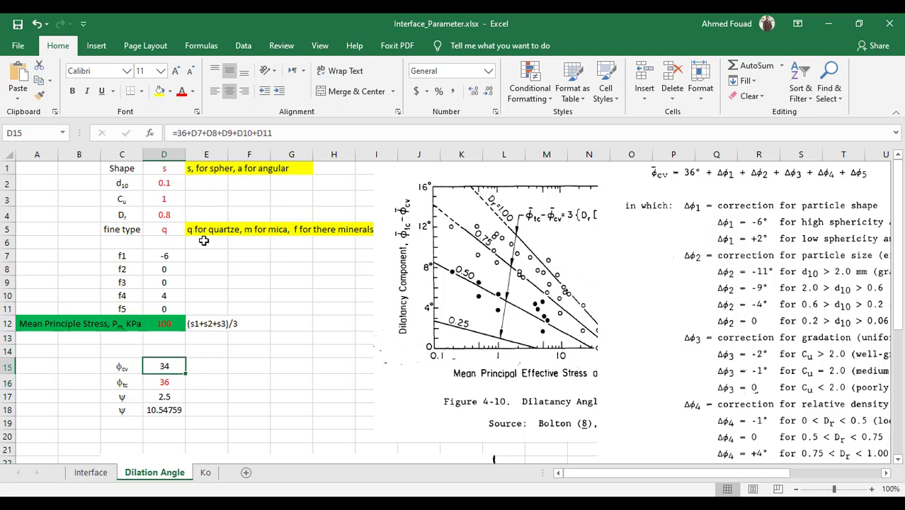
key("Left")
key("Right")
key("Down")
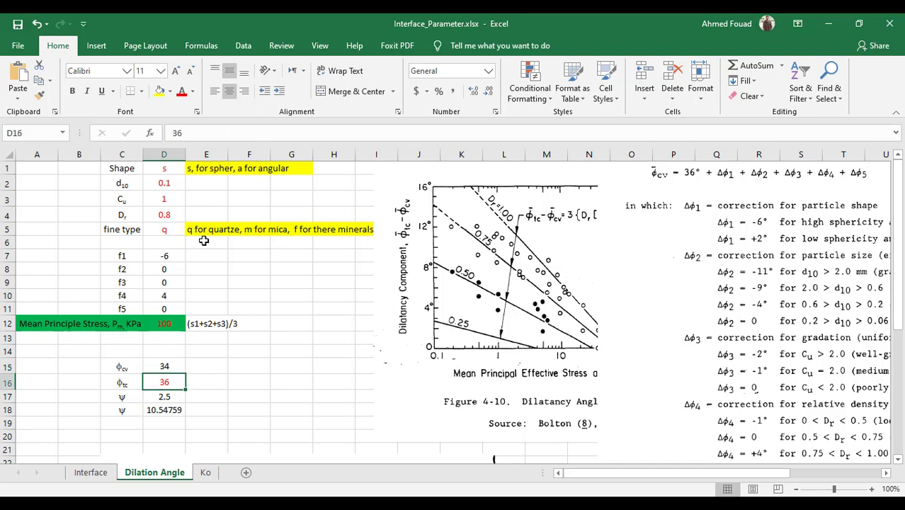
key("Up")
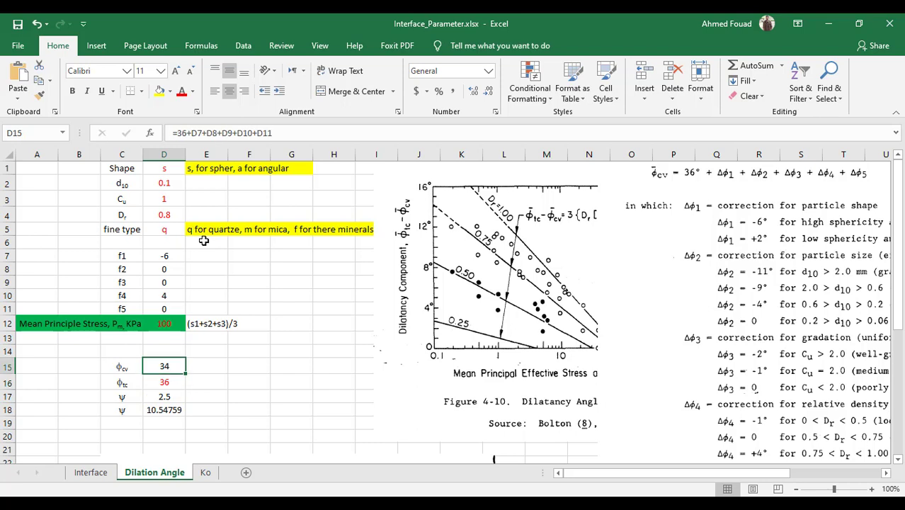
key("Down")
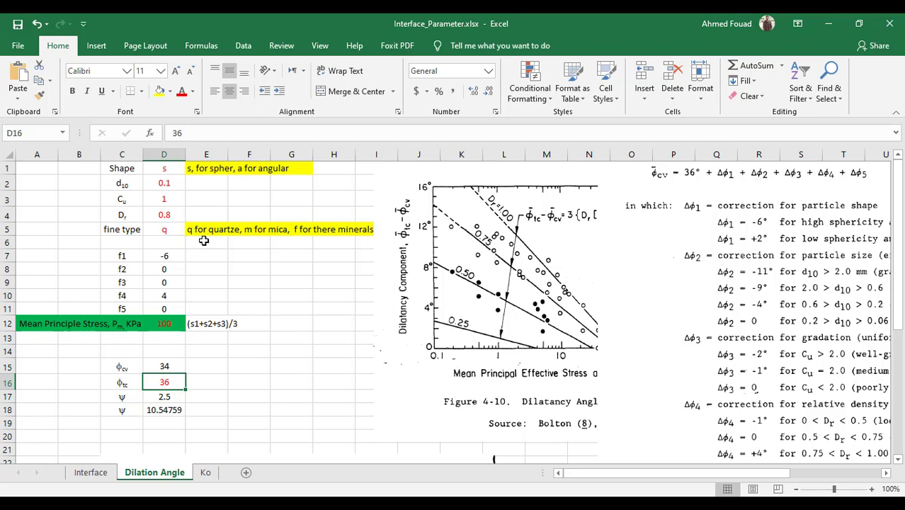
Inspect the two dilation angle ψ formulas in D17 and D18, showing the cells that D18 references
key("Down")
key("Up")
key("Down")
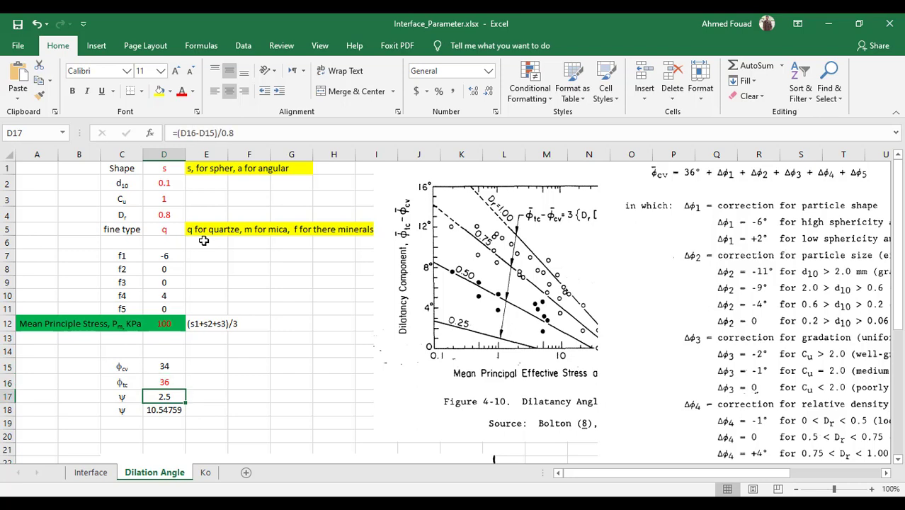
key("Up")
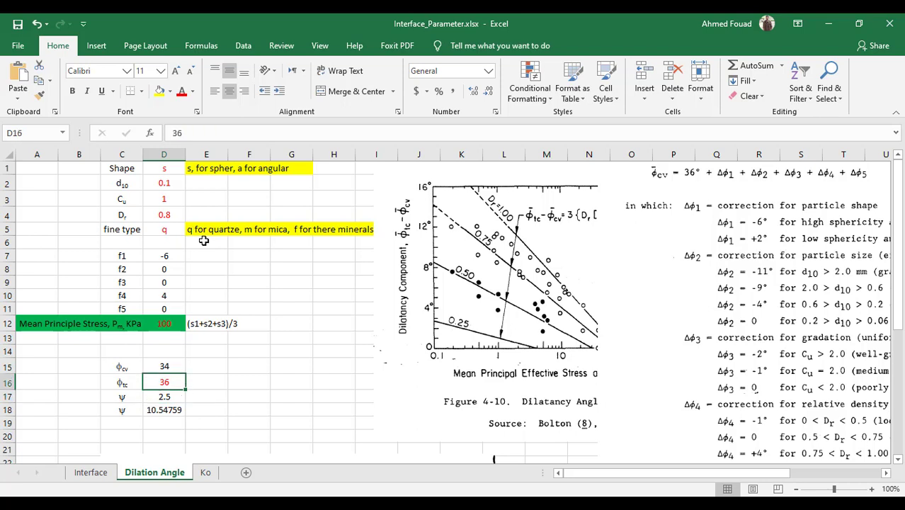
key("Down")
key("Down")
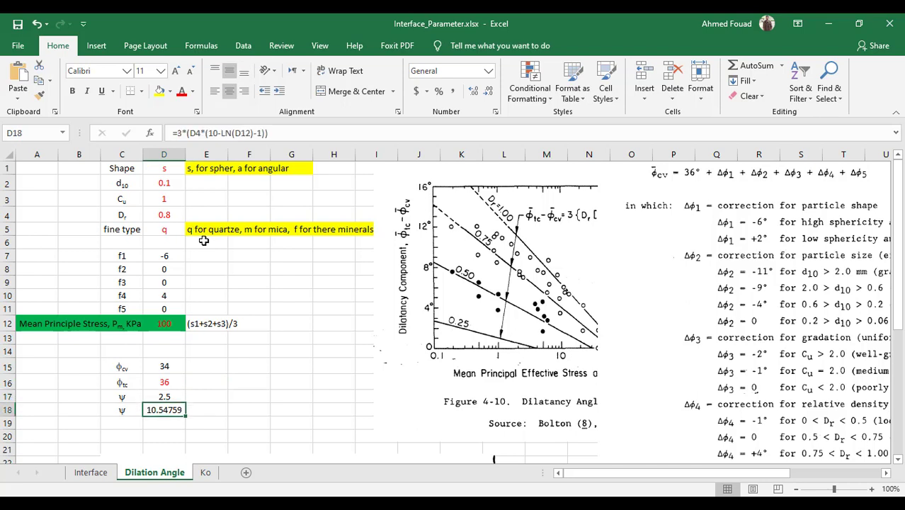
key("Up")
key("Down")
left_click(386, 135)
left_click(386, 135)
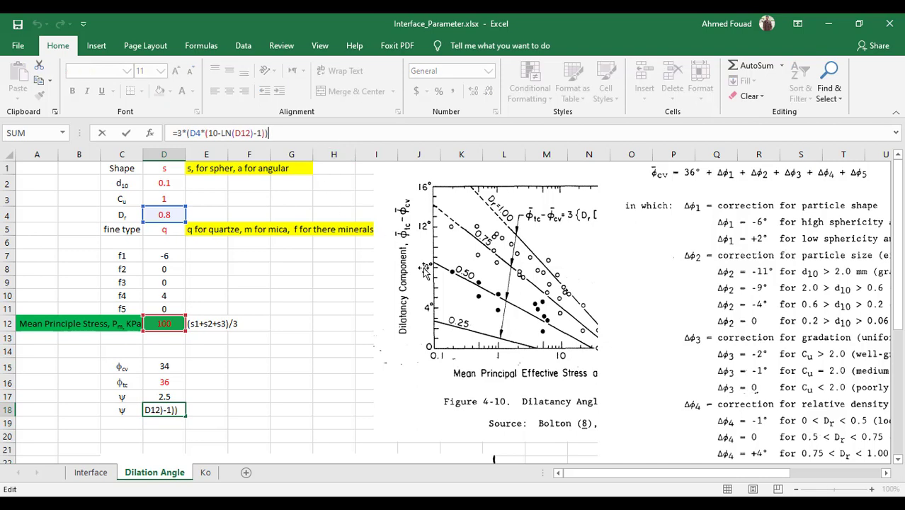
key("ctrl+Return")
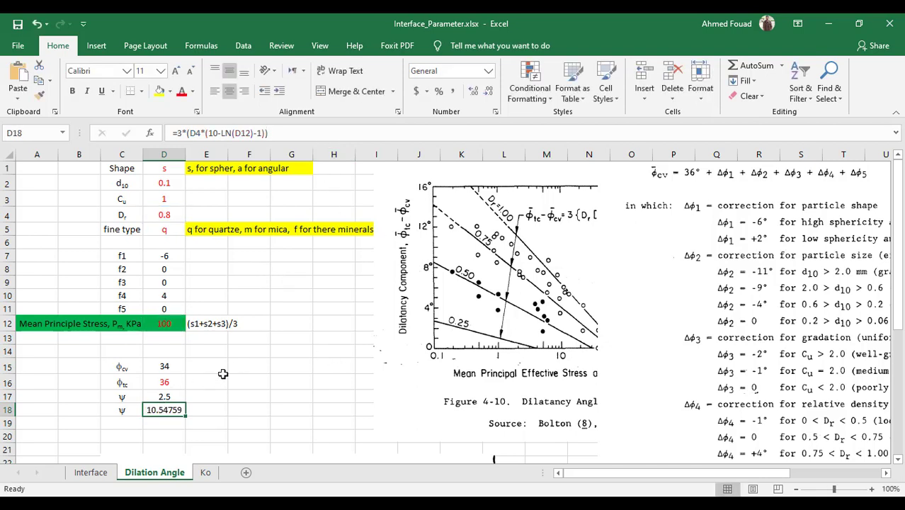
Review the reference equations for φtc and ψ and the Δφ1 to Δφ5 correction table on the Dilation Angle sheet
scroll(223, 375, "down", 2)
scroll(224, 376, "down", 4)
scroll(679, 345, "up", 2)
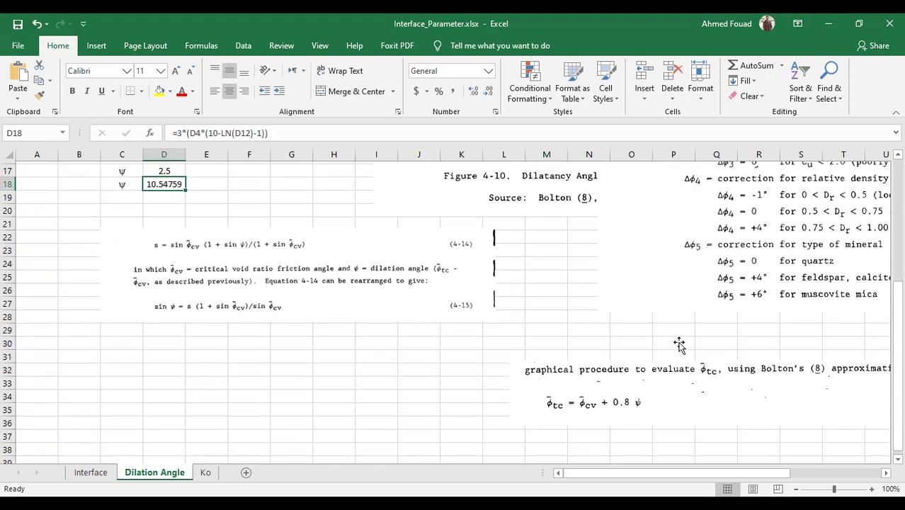
scroll(679, 346, "down", 1)
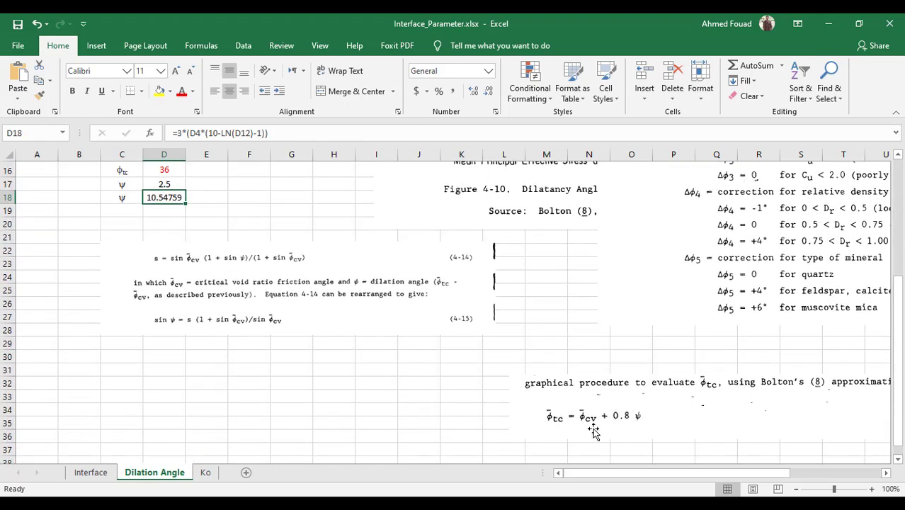
scroll(790, 338, "up", 5)
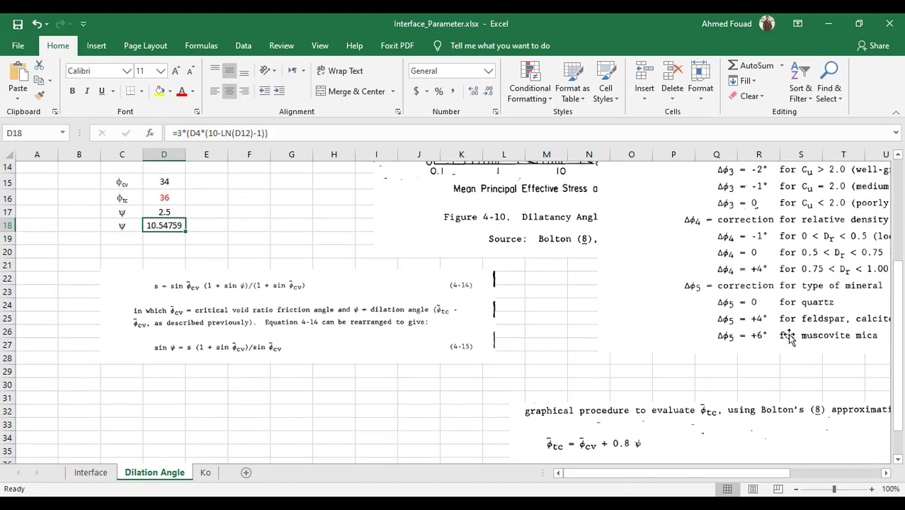
scroll(790, 338, "down", 3)
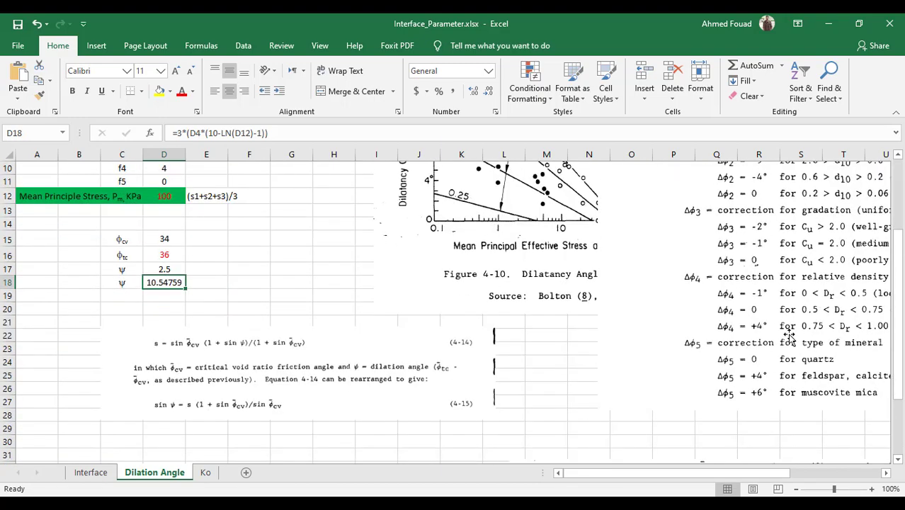
scroll(790, 337, "down", 3, "ctrl")
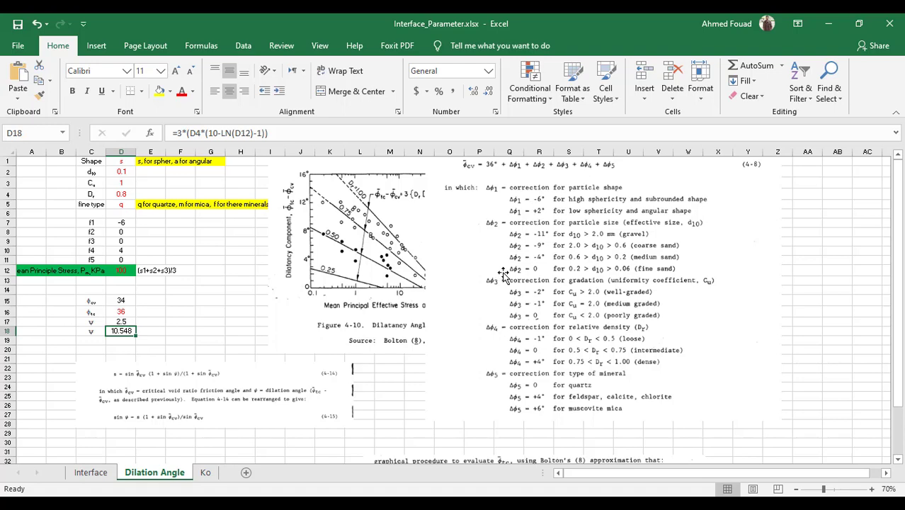
scroll(508, 275, "down", 10)
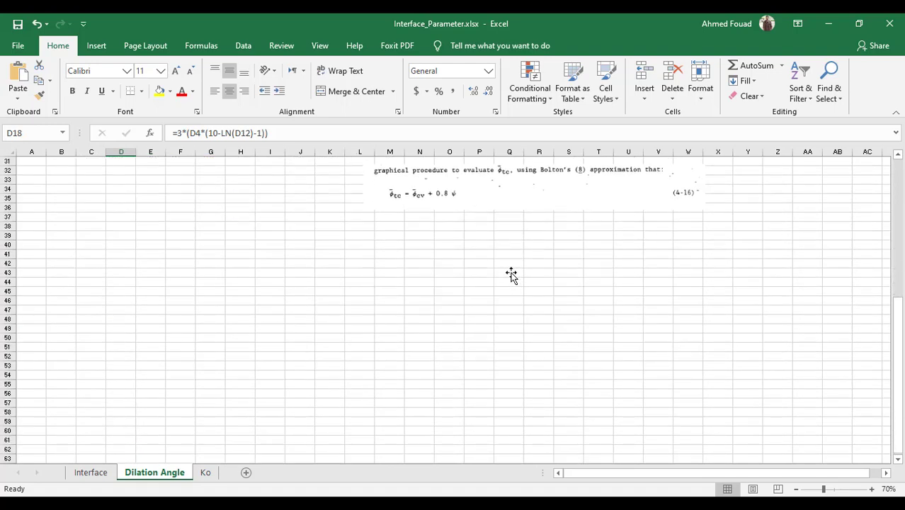
Move the φcv correction factor picture on the Dilation Angle sheet clear of the dilatancy chart and enlarge the sheet view to 100%
scroll(512, 275, "up", 9)
scroll(512, 275, "up", 1)
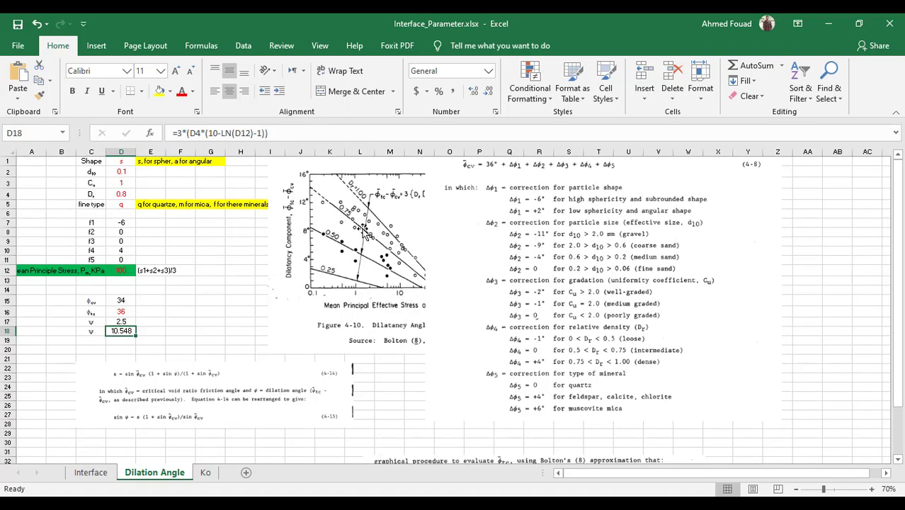
left_click(473, 255)
left_click_drag(473, 255, 570, 263)
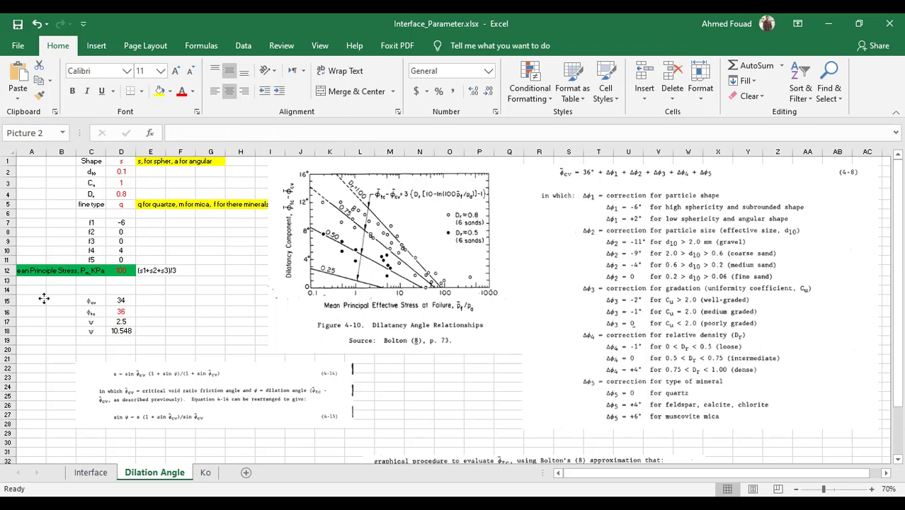
scroll(6, 295, "up", 2, "ctrl")
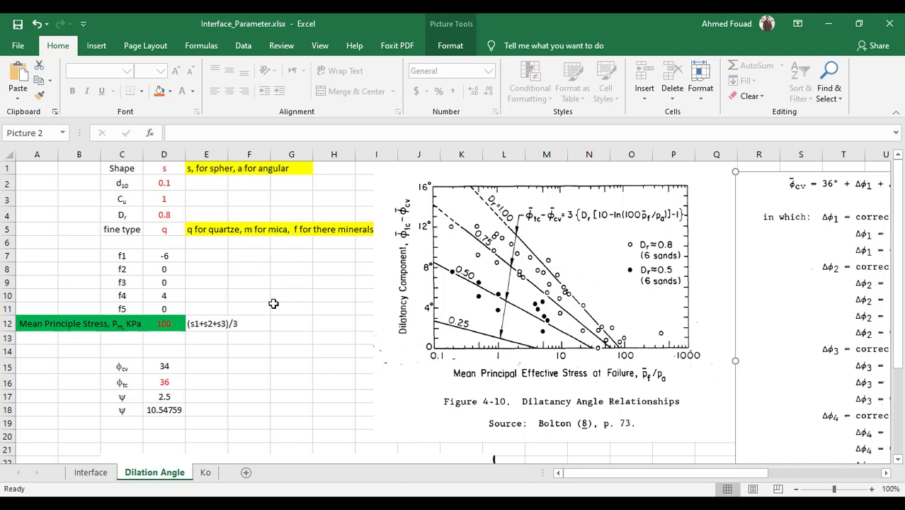
left_click(283, 239)
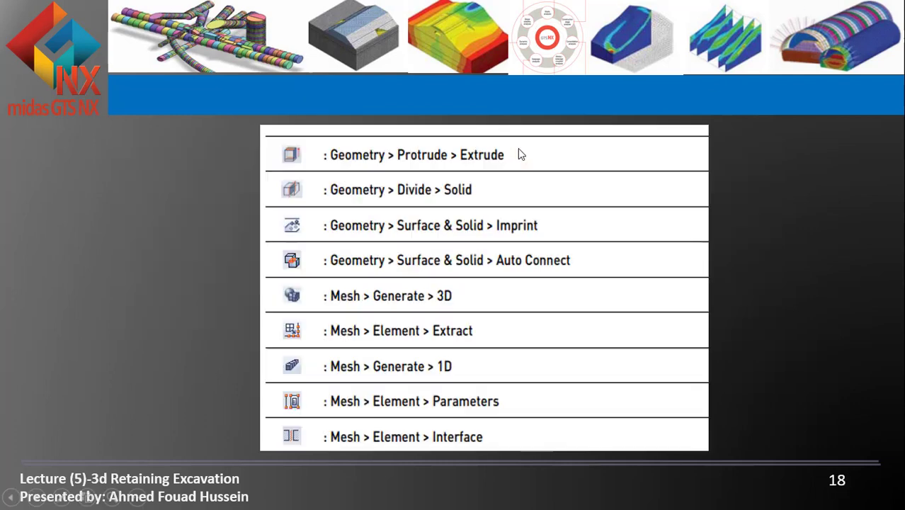
left_click(518, 148)
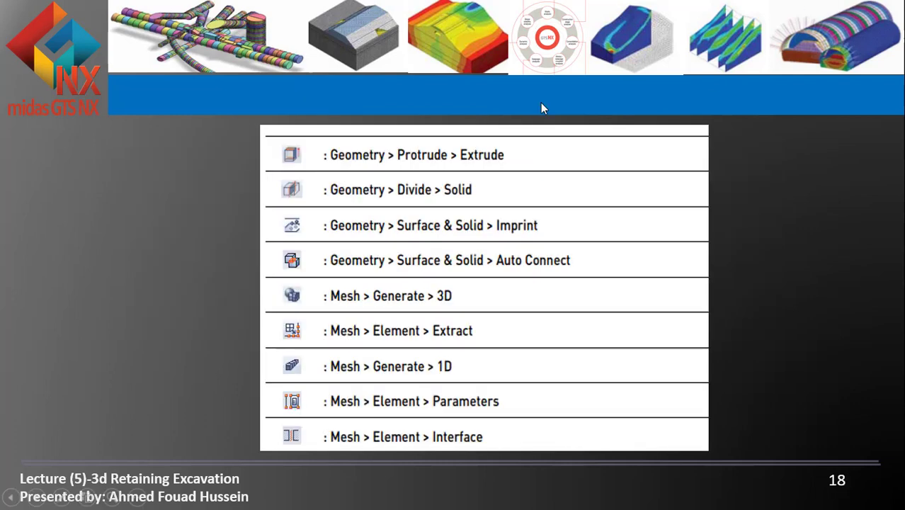
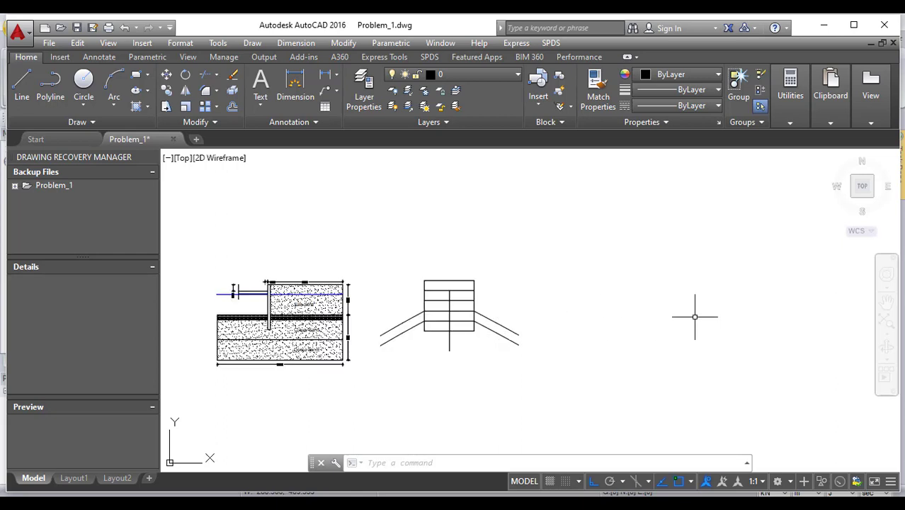
In Problem_1.dwg in AutoCAD, draw a rectangle 10 long and 12 wide in the empty space beside the existing sections
scroll(567, 272, "down", 2)
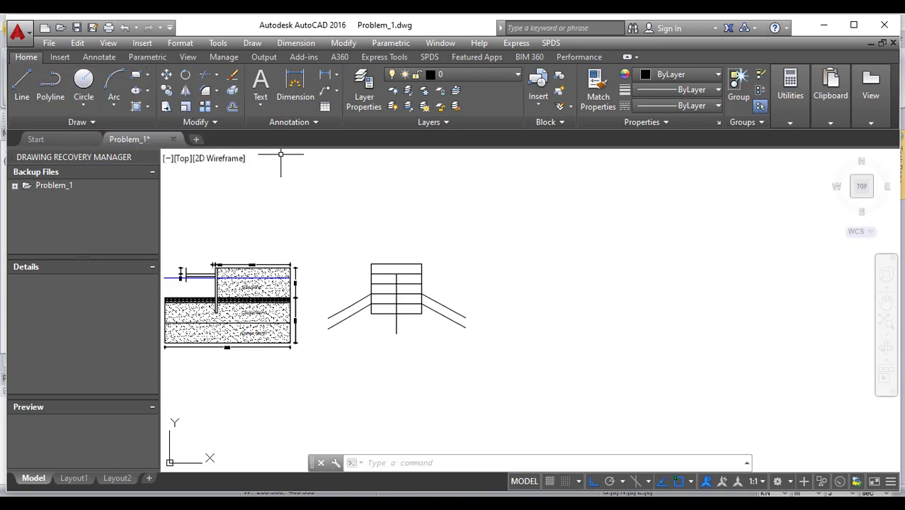
left_click(136, 74)
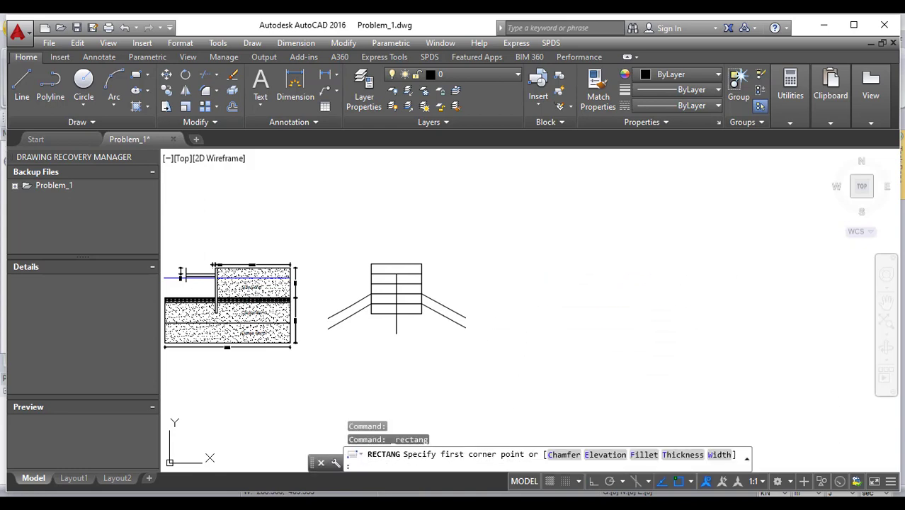
left_click(526, 235)
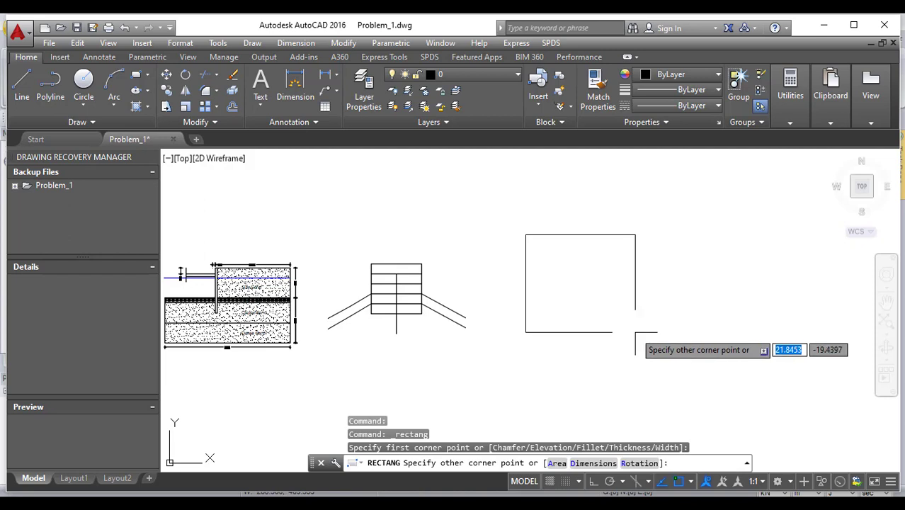
key("Return")
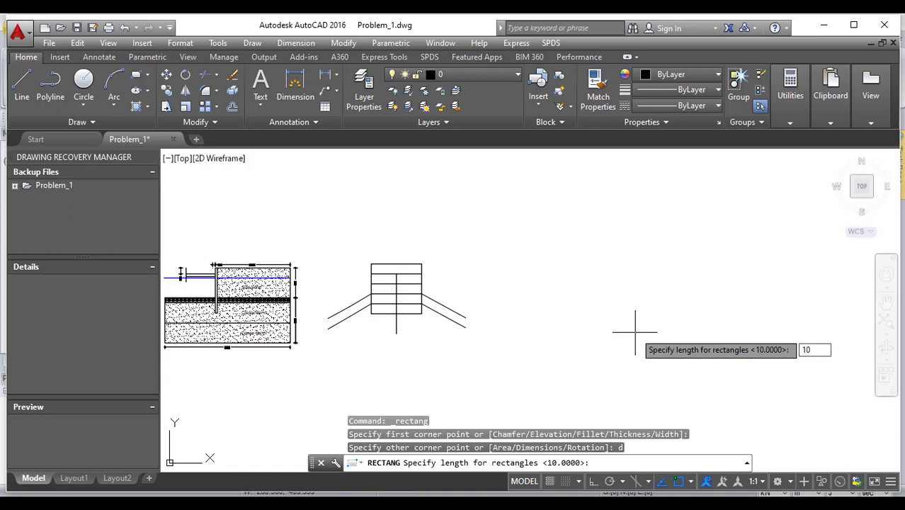
key("Return")
type("12")
key("Return")
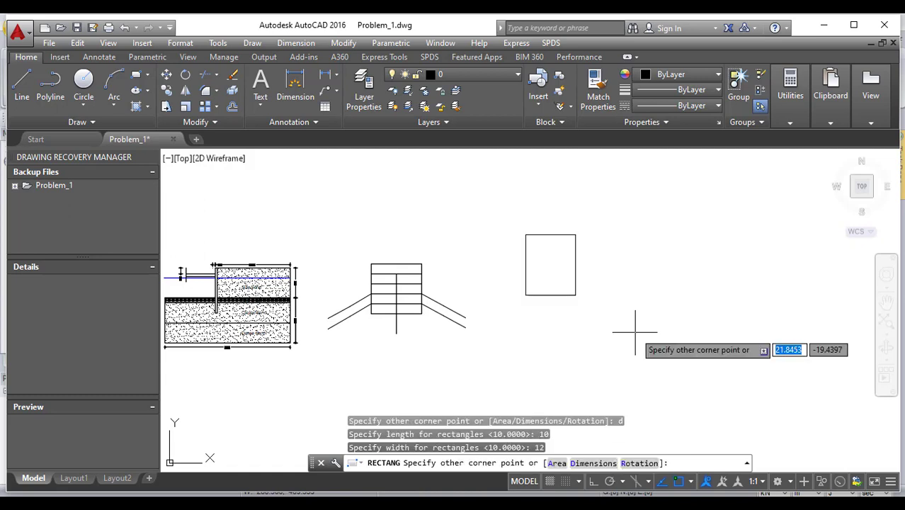
left_click(427, 259)
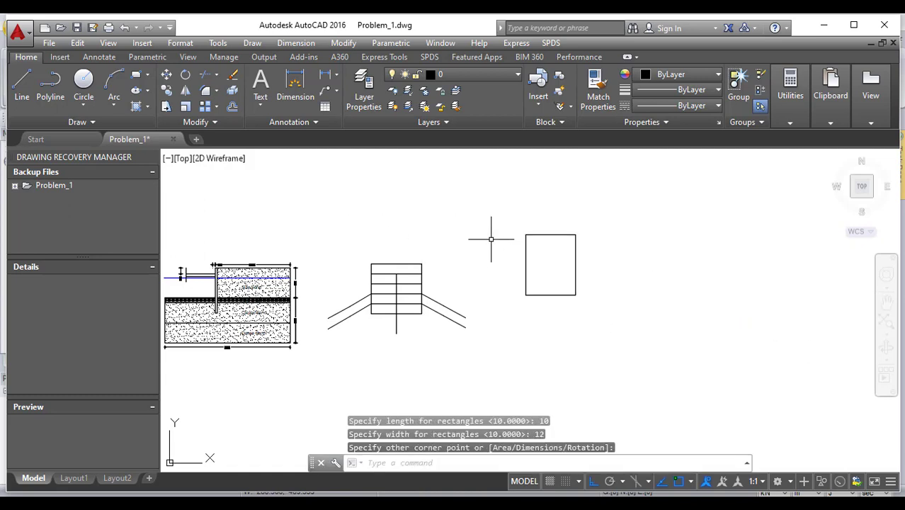
Explode the new 10 by 12 rectangle into separate lines
scroll(548, 245, "up", 4)
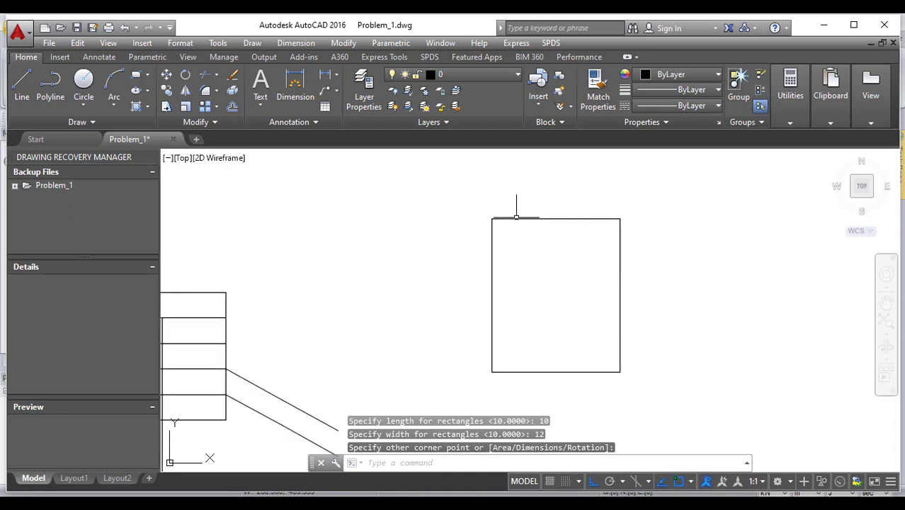
left_click(545, 211)
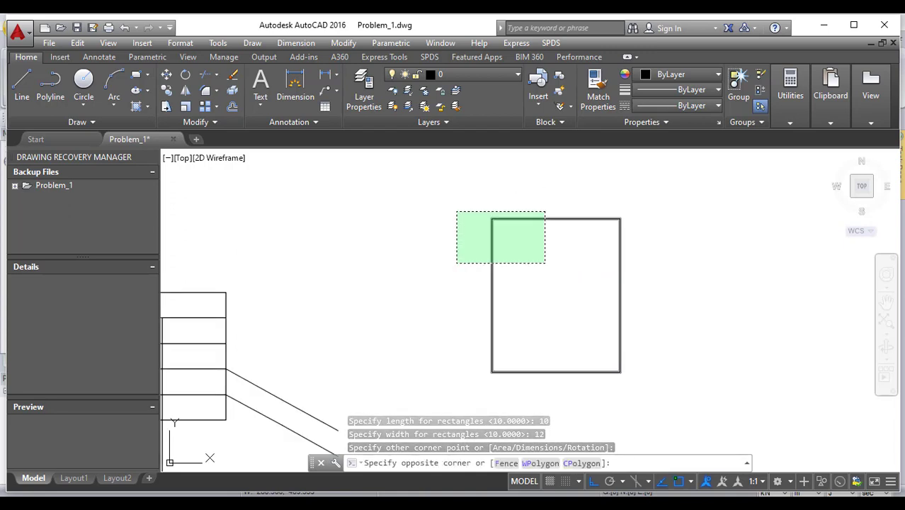
left_click(457, 262)
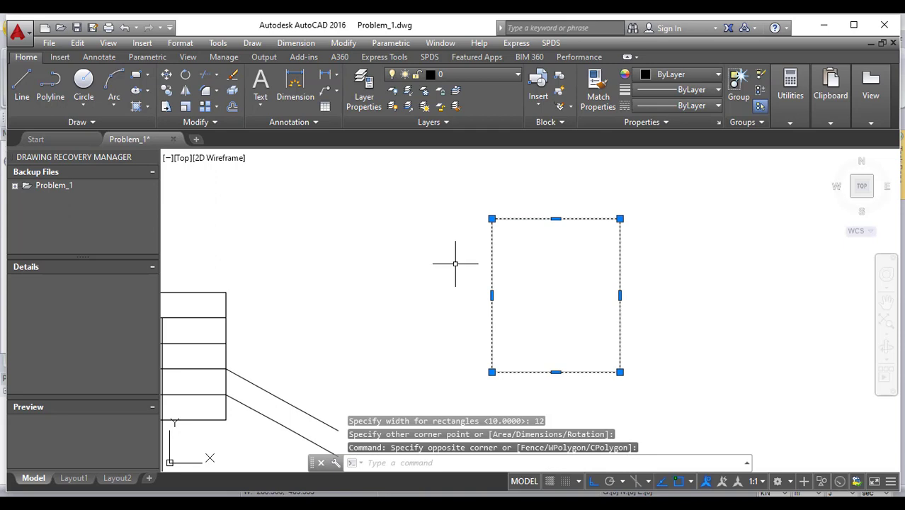
type("x")
key("Return")
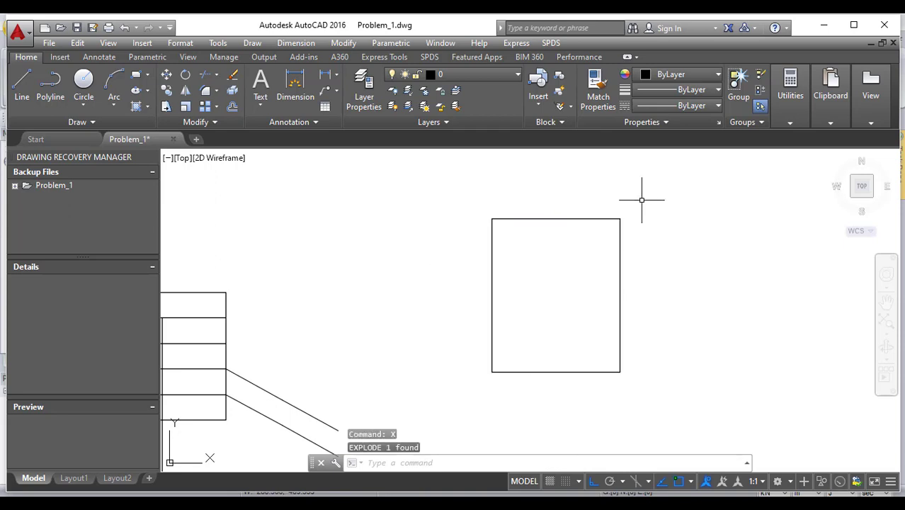
Offset the rectangle's upper edge by 3 into the rectangle as the first horizontal layer line
left_click(594, 206)
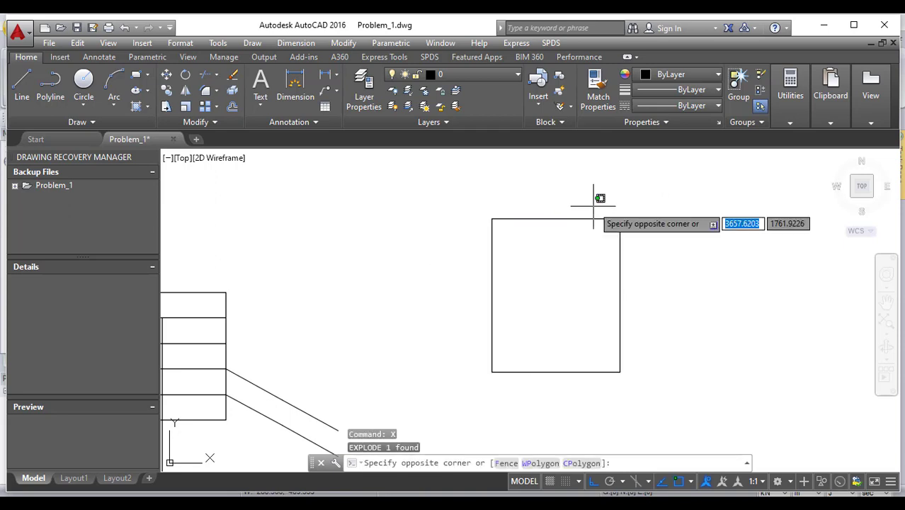
left_click(522, 265)
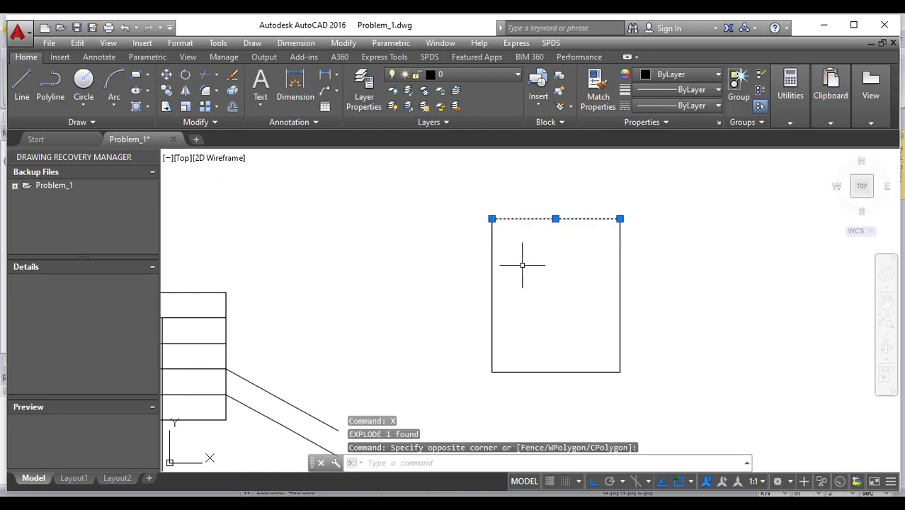
type("o")
key("Return")
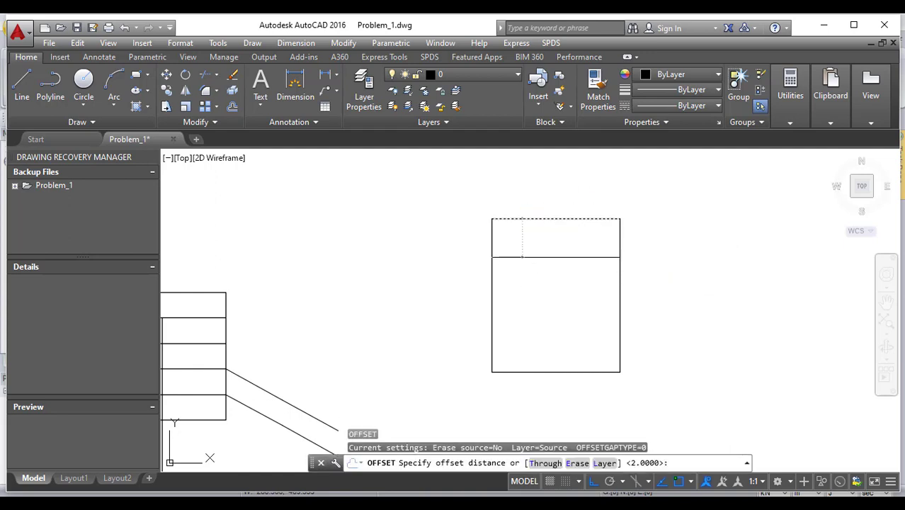
key("Return")
left_click(602, 298)
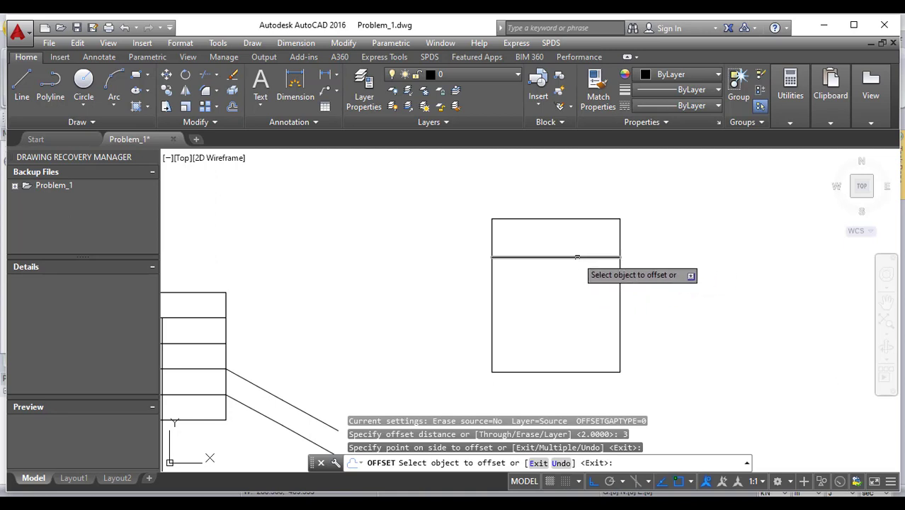
key("Escape")
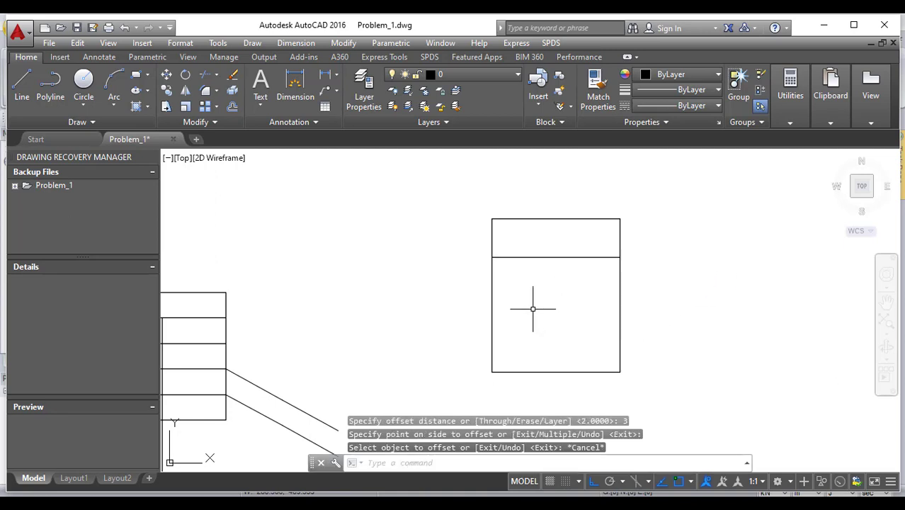
Offset the layer line downward by 2 three times in succession, each time from the newest line
key("Return")
type("2")
key("Return")
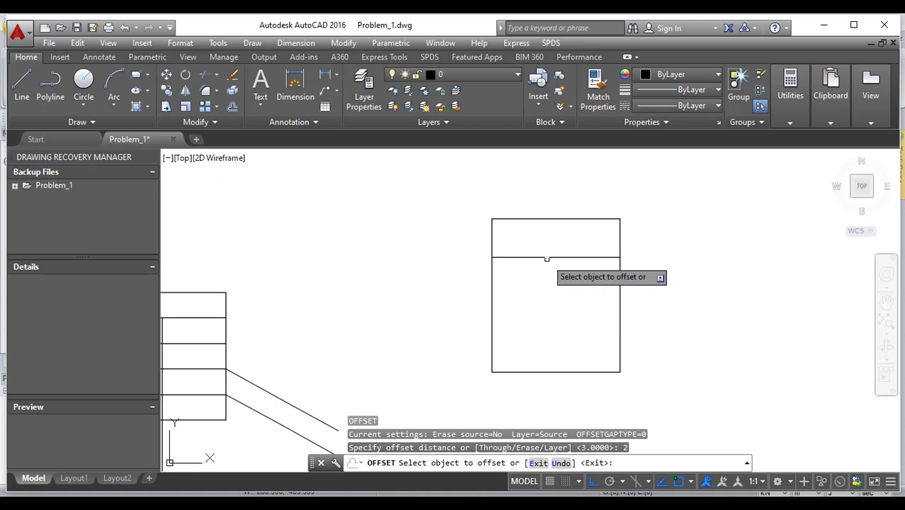
left_click(549, 257)
left_click(544, 296)
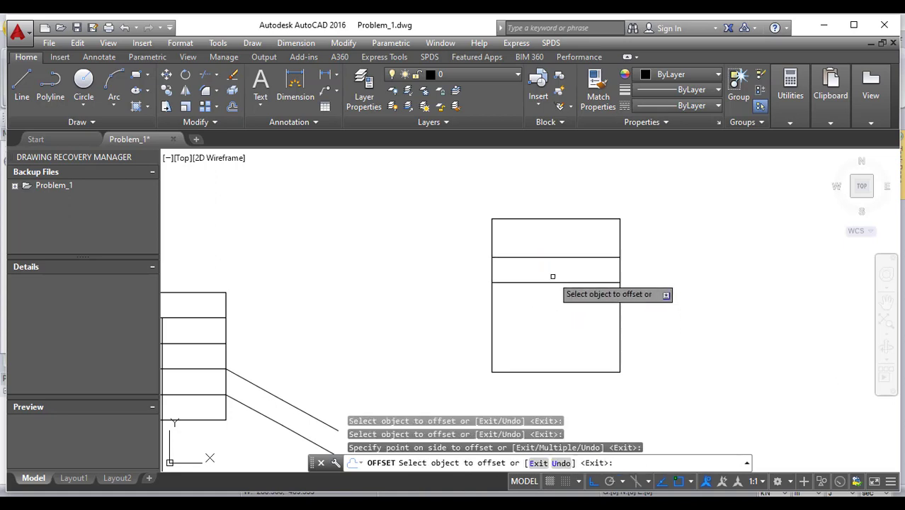
left_click(554, 284)
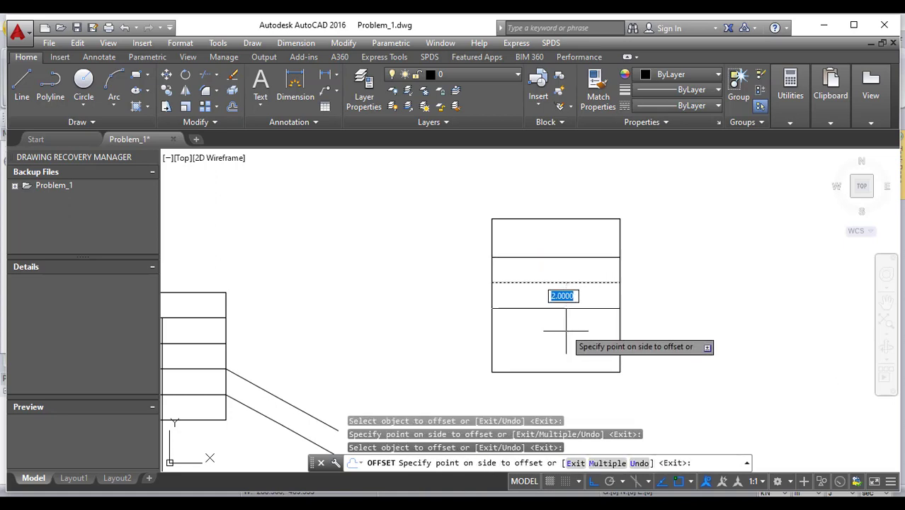
left_click(560, 323)
left_click(550, 308)
left_click(558, 339)
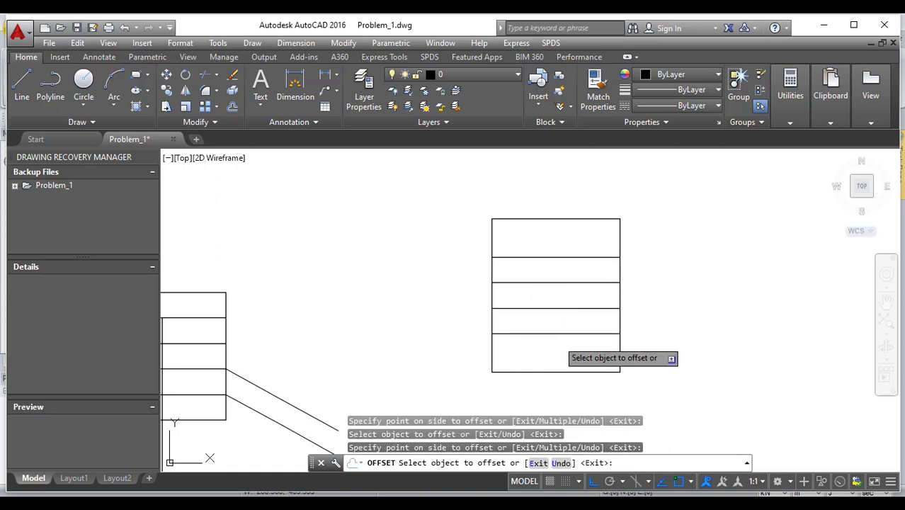
key("Escape")
Offset the lowest layer line downward by 1 inside the rectangle
key("Return")
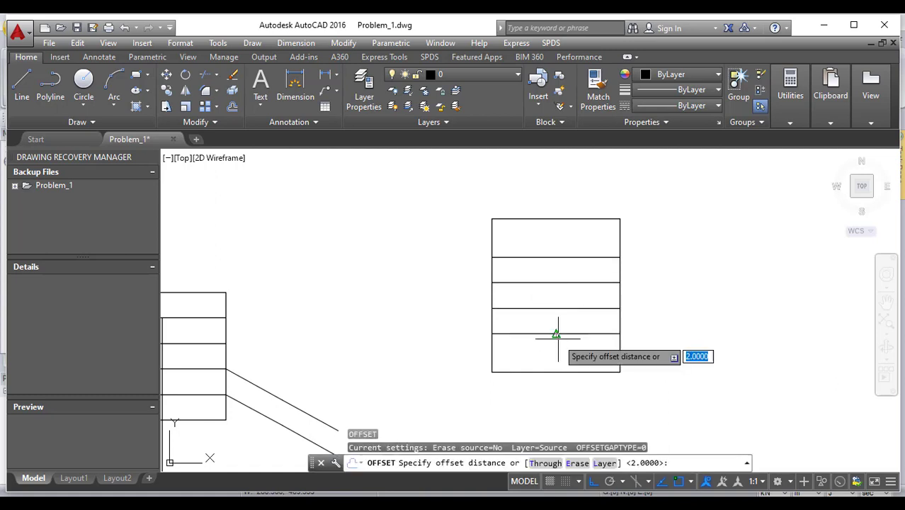
type("1")
key("Return")
left_click(556, 334)
left_click(562, 366)
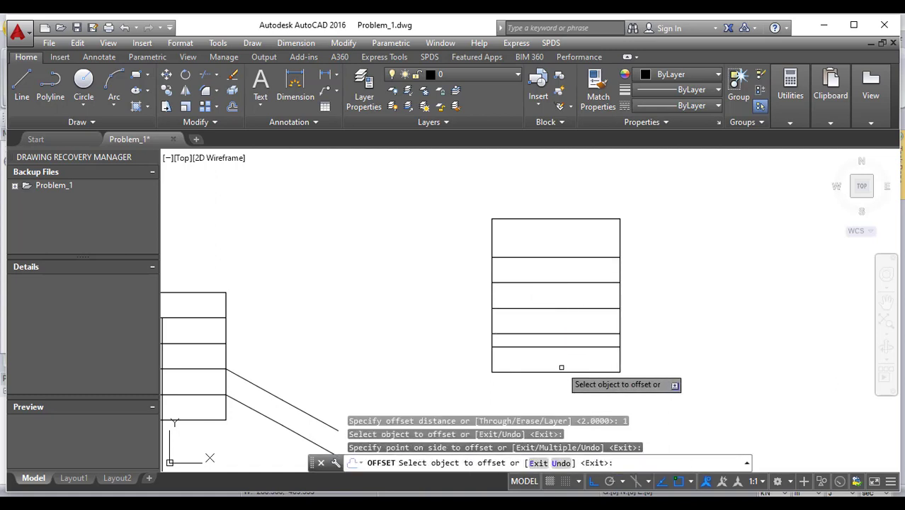
key("Escape")
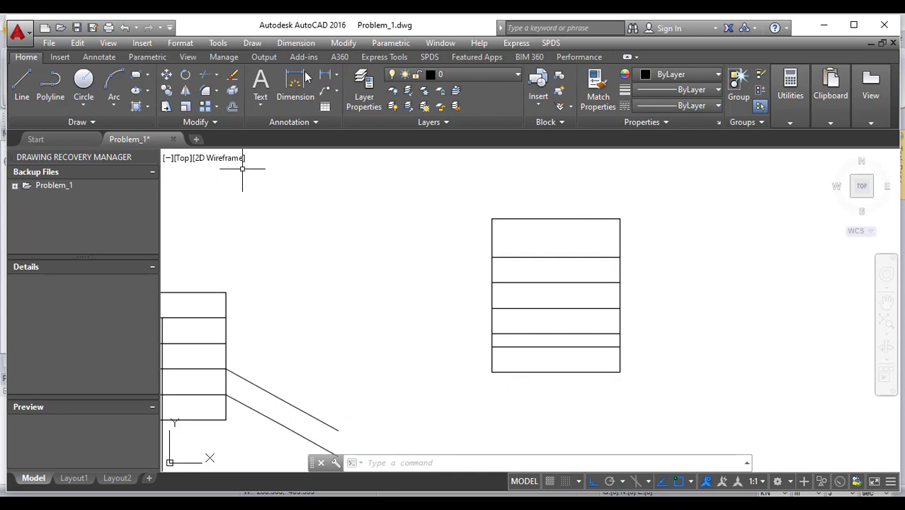
Add a linear dimension for the full height of the layered rectangle's outer edge and erase that dimension
key("Return")
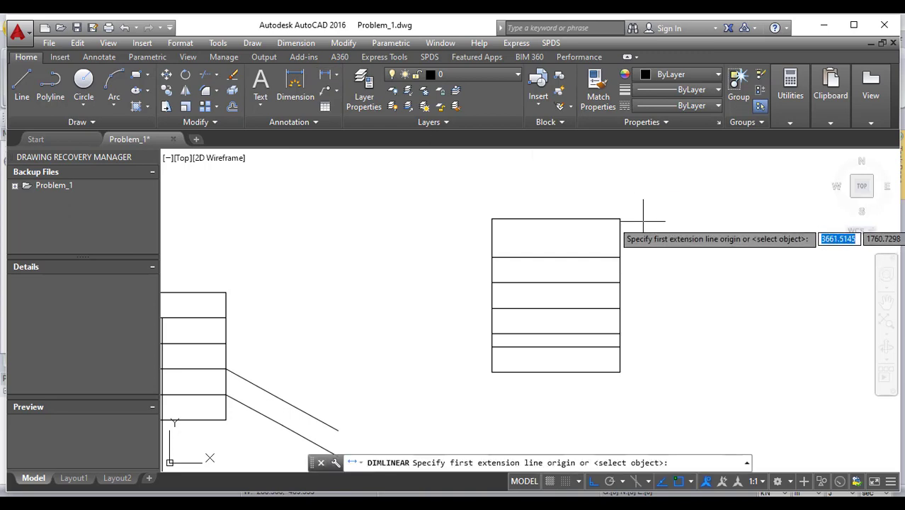
left_click(621, 218)
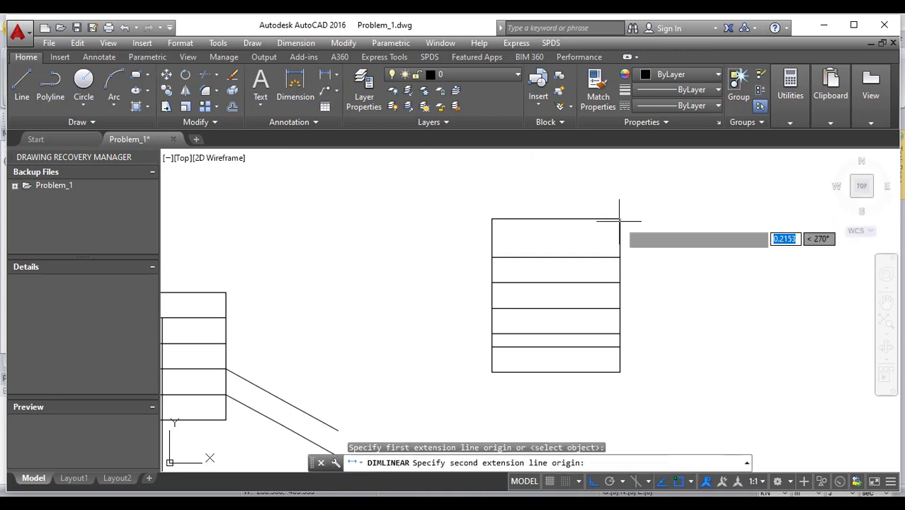
left_click(621, 372)
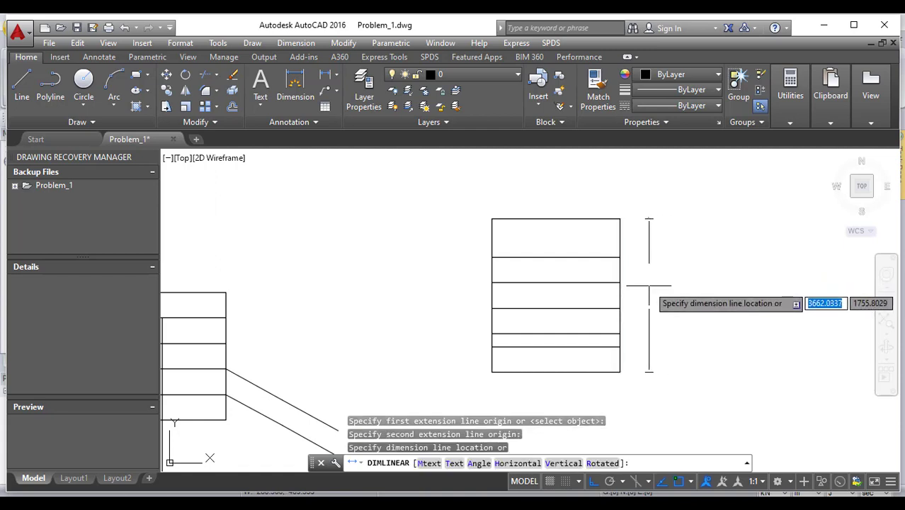
left_click(647, 310)
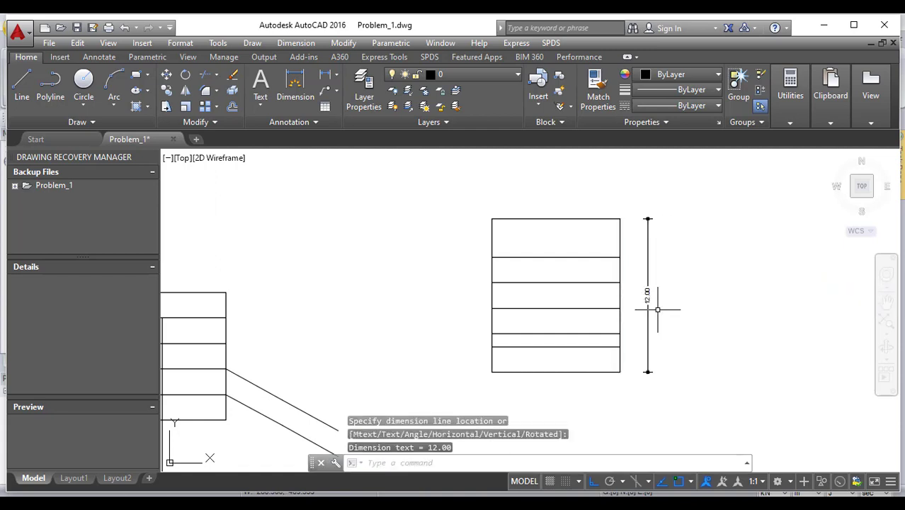
left_click(657, 310)
left_click(637, 294)
key("Delete")
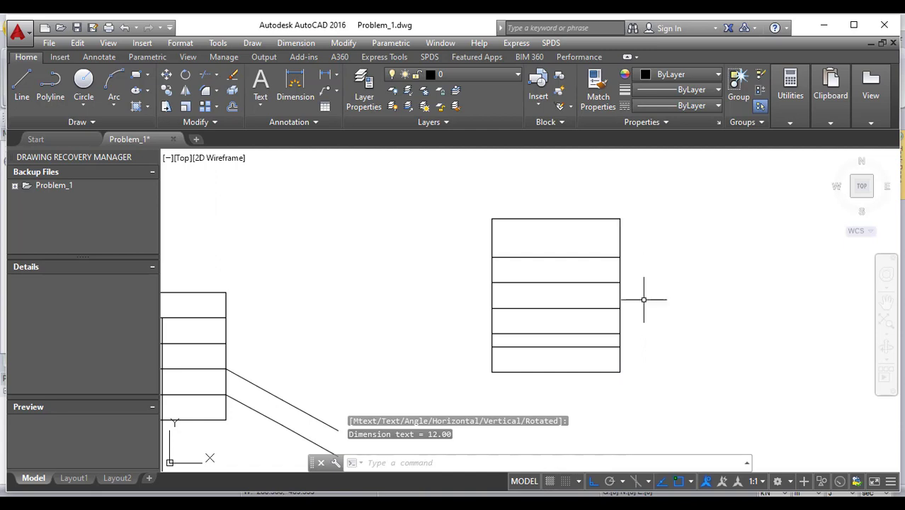
key("Escape")
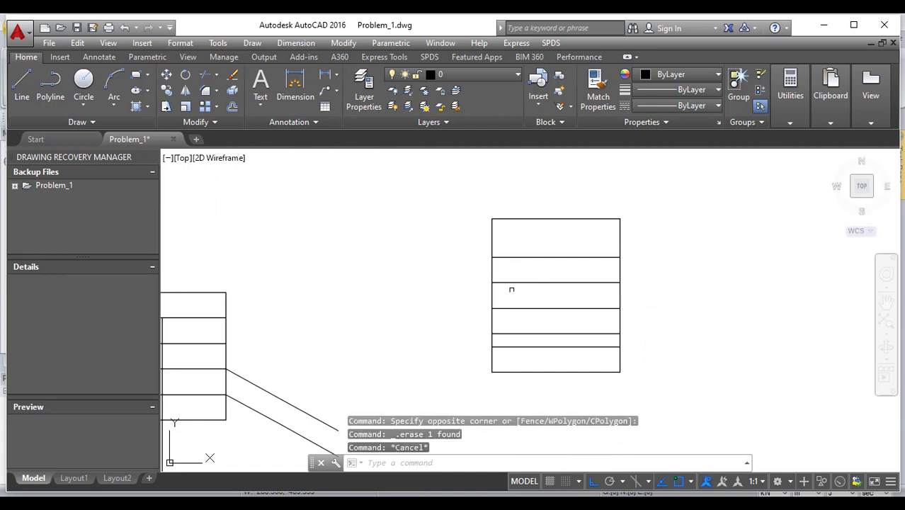
scroll(515, 292, "down", 2)
scroll(529, 293, "up", 3)
scroll(497, 291, "down", 2)
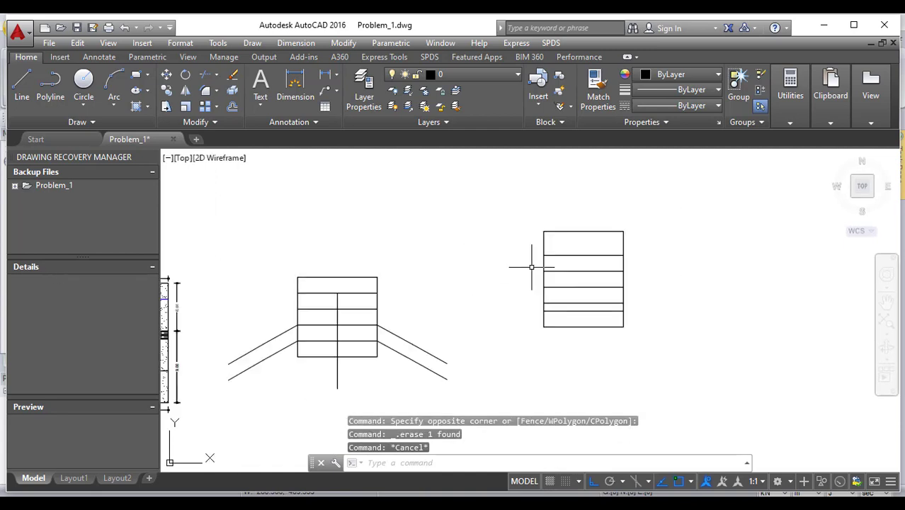
scroll(534, 265, "up", 2)
scroll(532, 267, "down", 3)
scroll(553, 259, "up", 2)
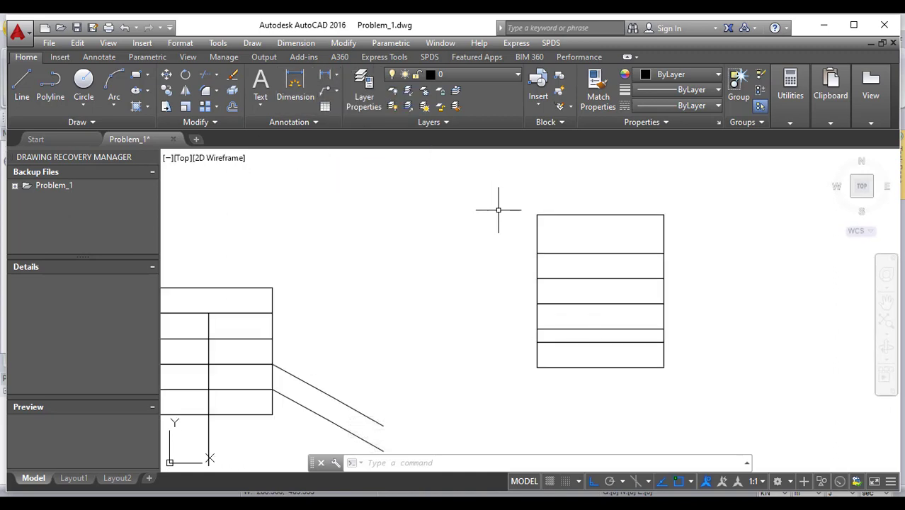
scroll(478, 213, "down", 1)
scroll(596, 252, "up", 1)
scroll(592, 253, "down", 2)
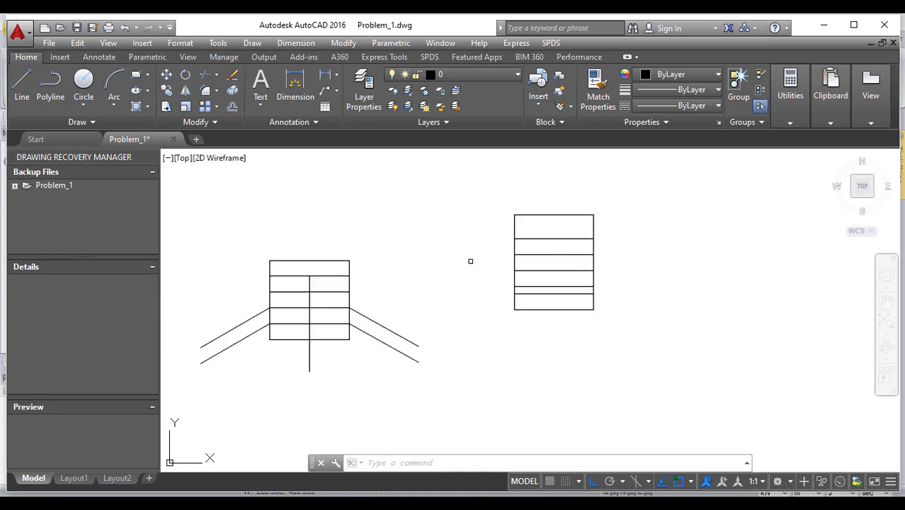
scroll(378, 268, "up", 2)
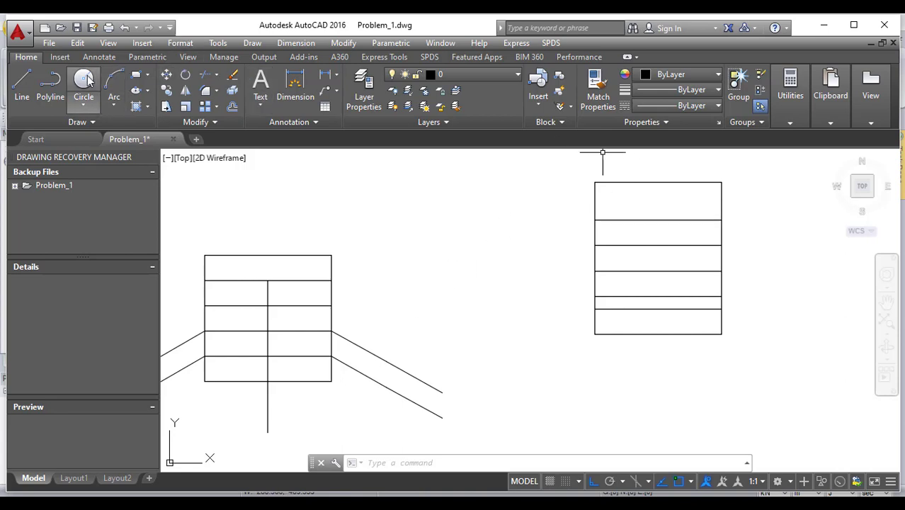
With Ortho off, draw a line 5 long from the third layer line's left end, sloping down and outward at about 210°
left_click(22, 84)
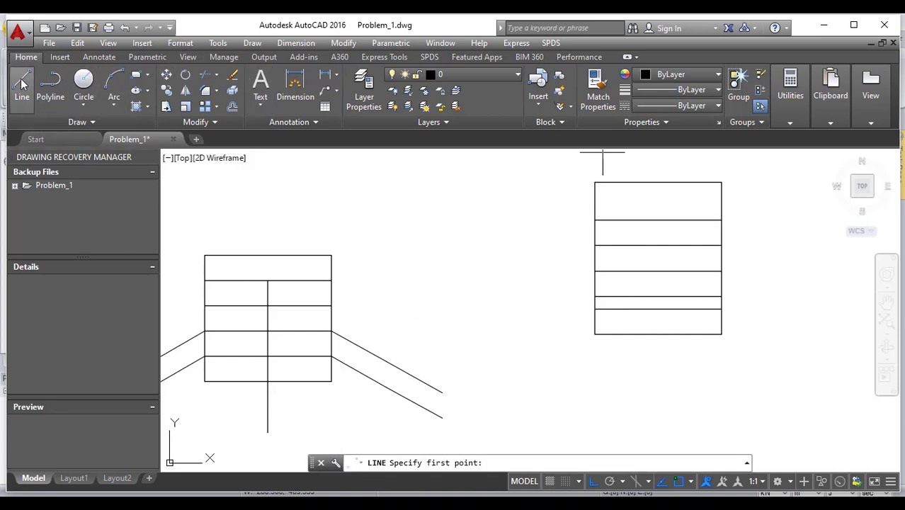
left_click(593, 271)
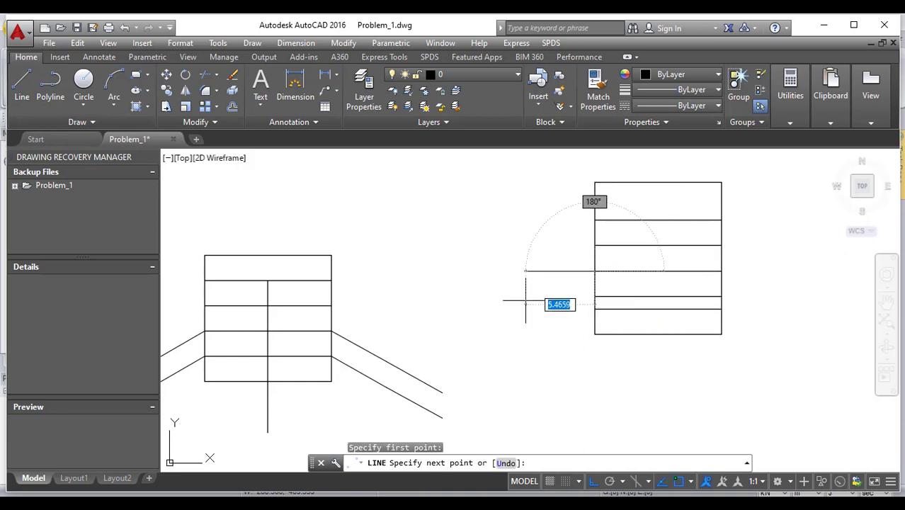
left_click(594, 481)
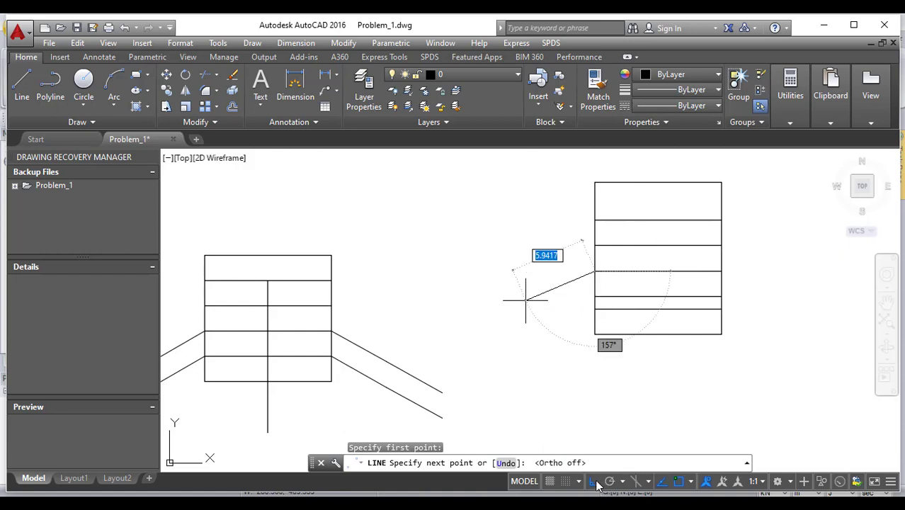
left_click(594, 481)
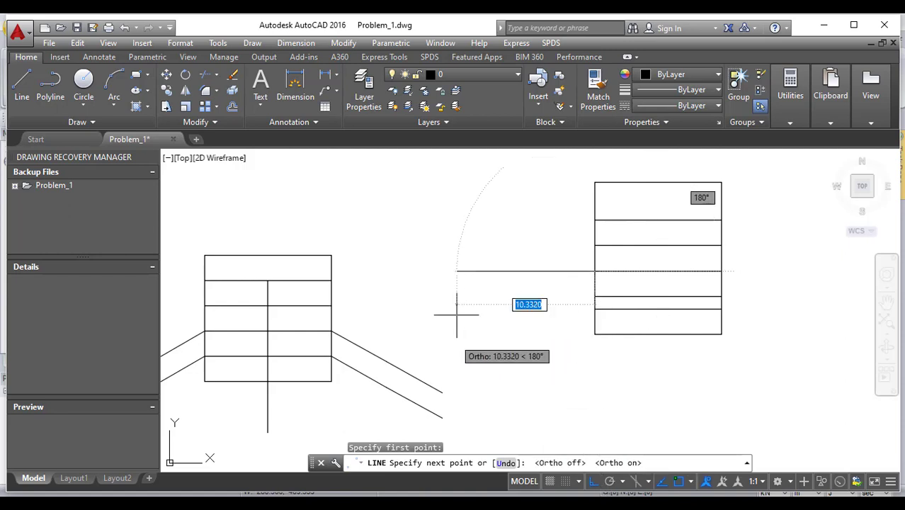
left_click(594, 486)
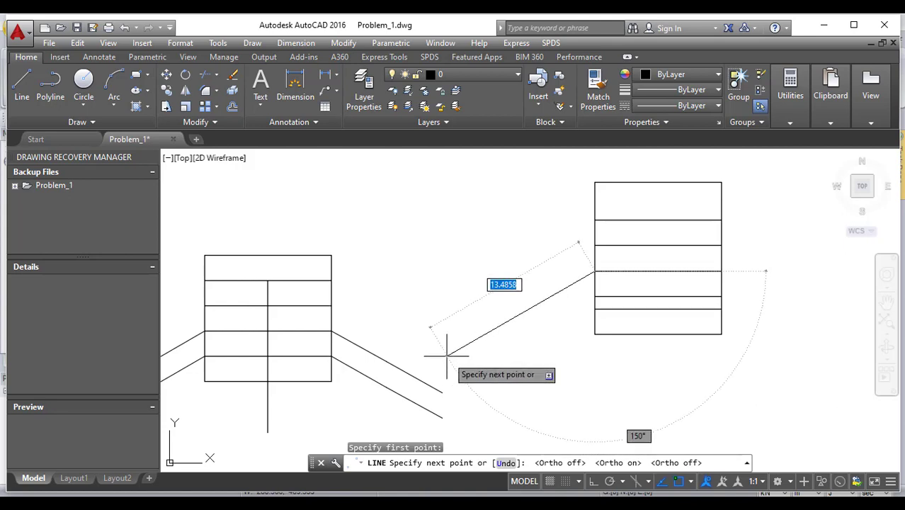
key("Return")
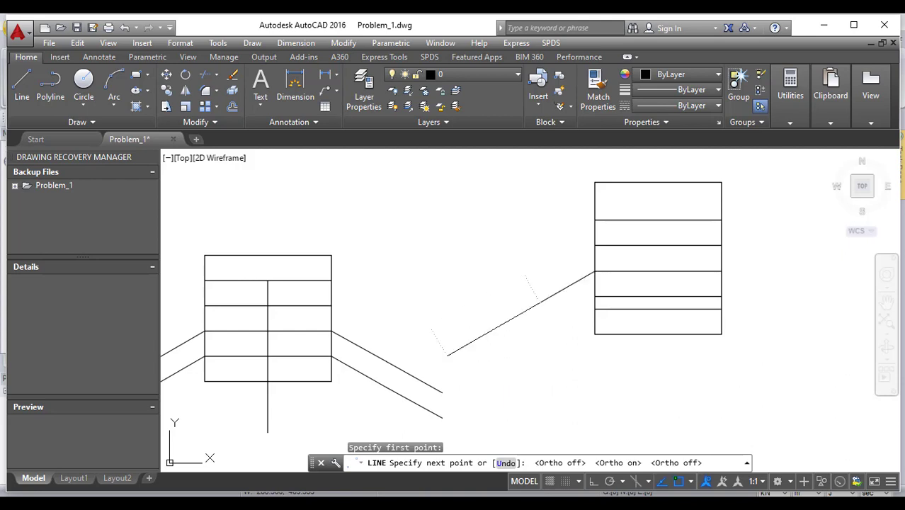
key("Escape")
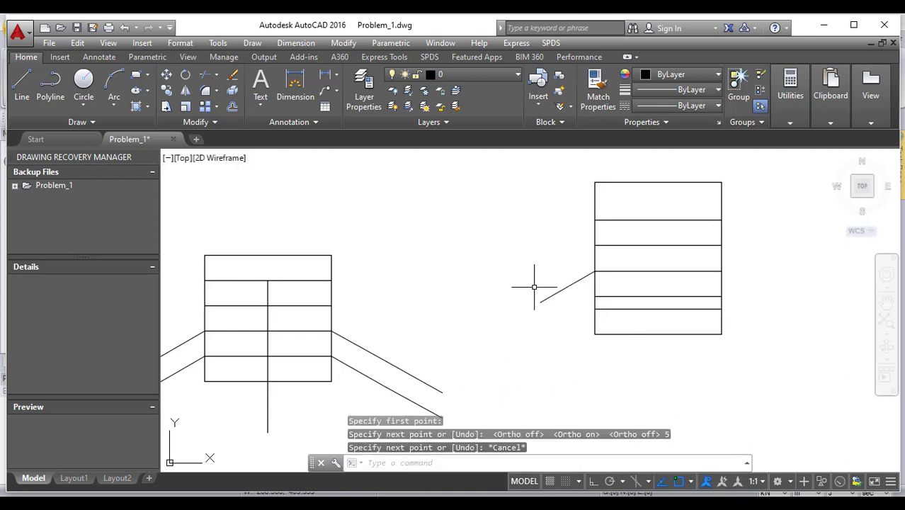
Copy the sloped line from its upper end to its lower end, extending the slope with a second segment
left_click(551, 304)
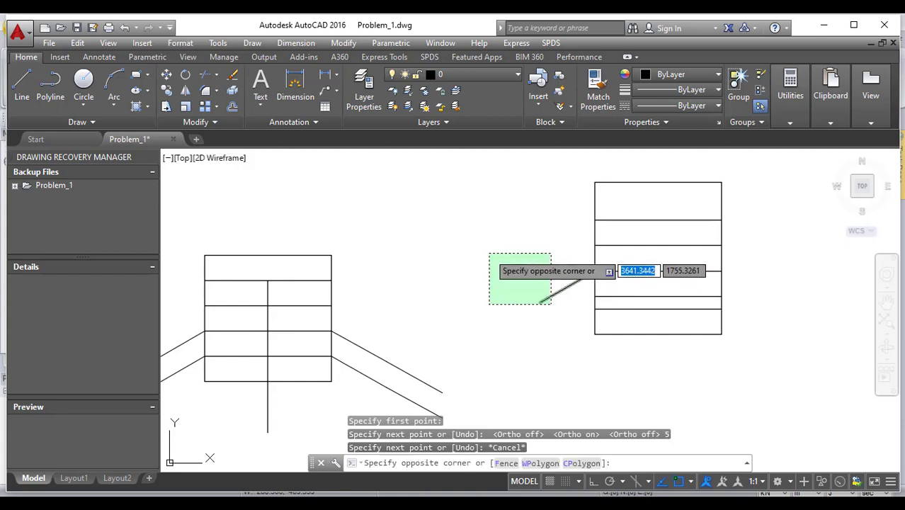
left_click(488, 252)
type("co")
key("Return")
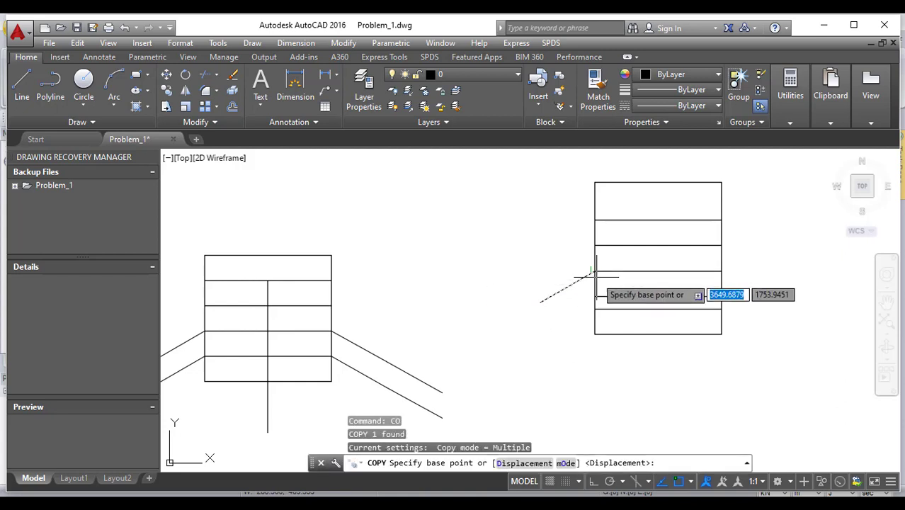
left_click(595, 271)
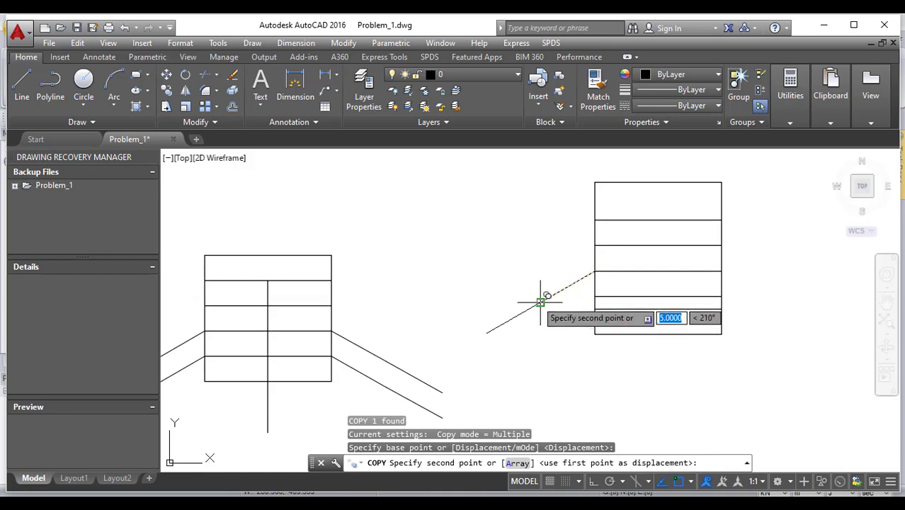
left_click(599, 276)
key("Escape")
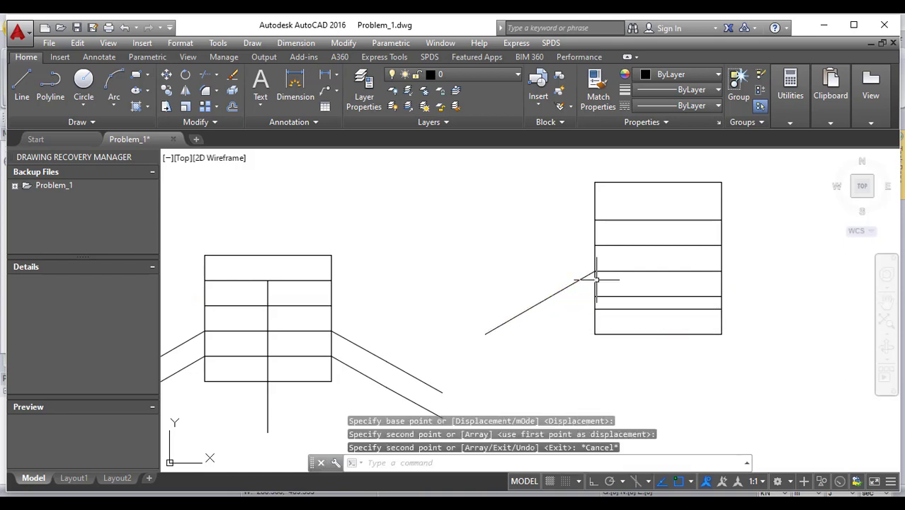
left_click(554, 307)
left_click(516, 290)
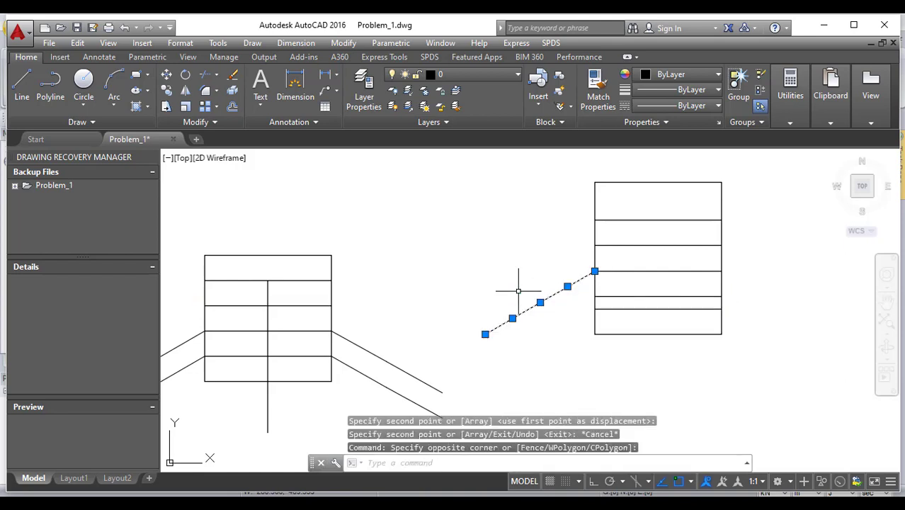
type("co")
key("Return")
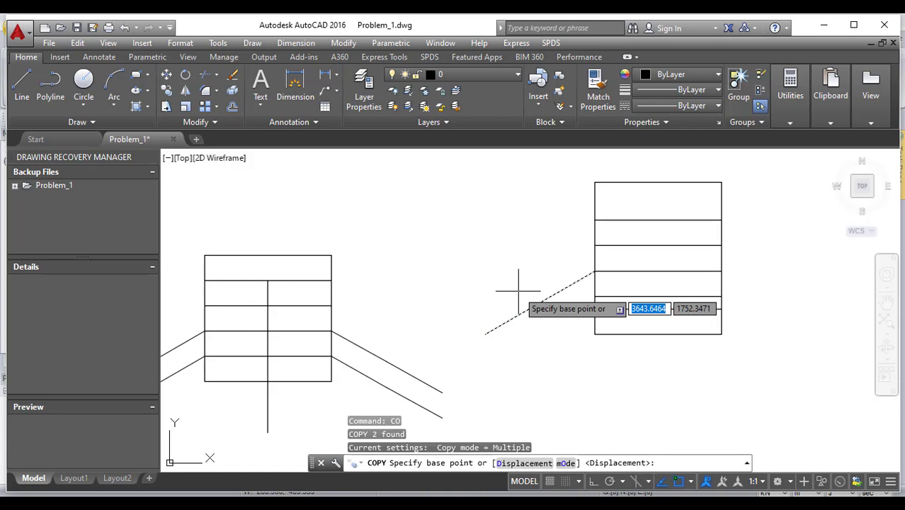
left_click(595, 271)
scroll(595, 272, "up", 2)
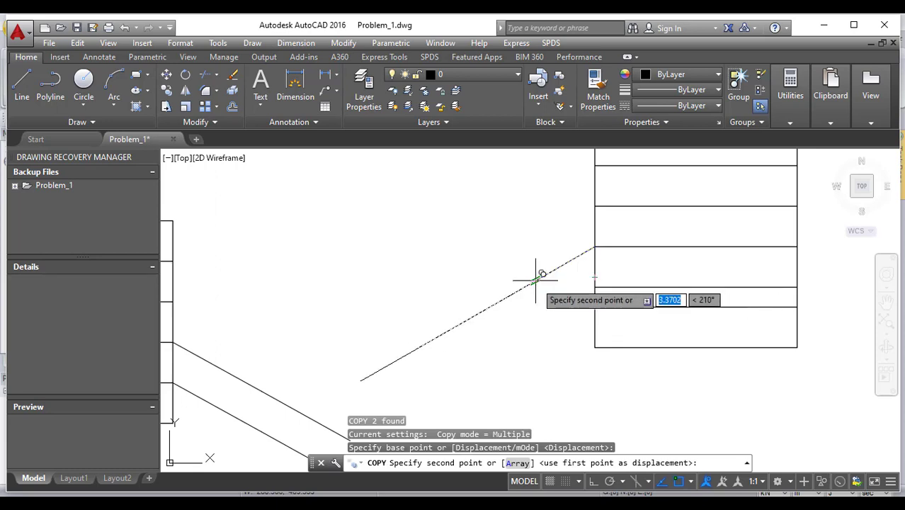
key("Escape")
scroll(567, 294, "down", 4)
scroll(572, 290, "up", 4)
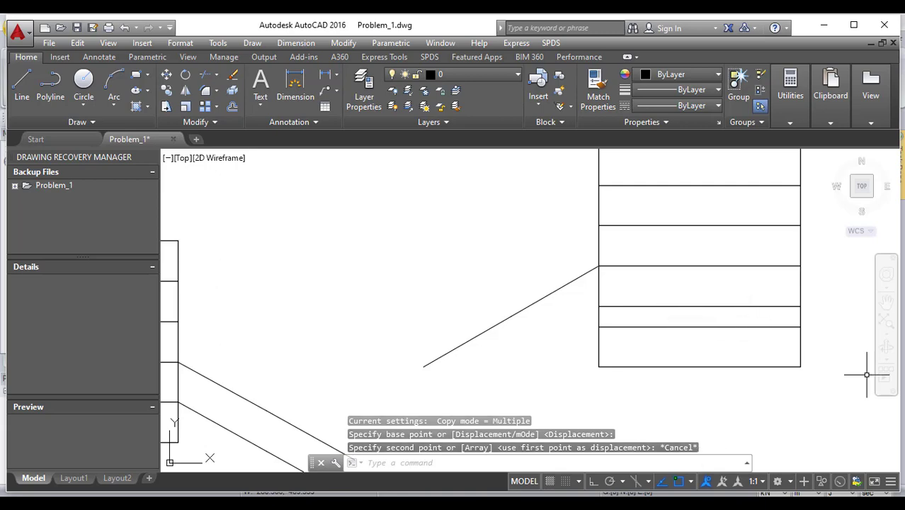
key("Escape")
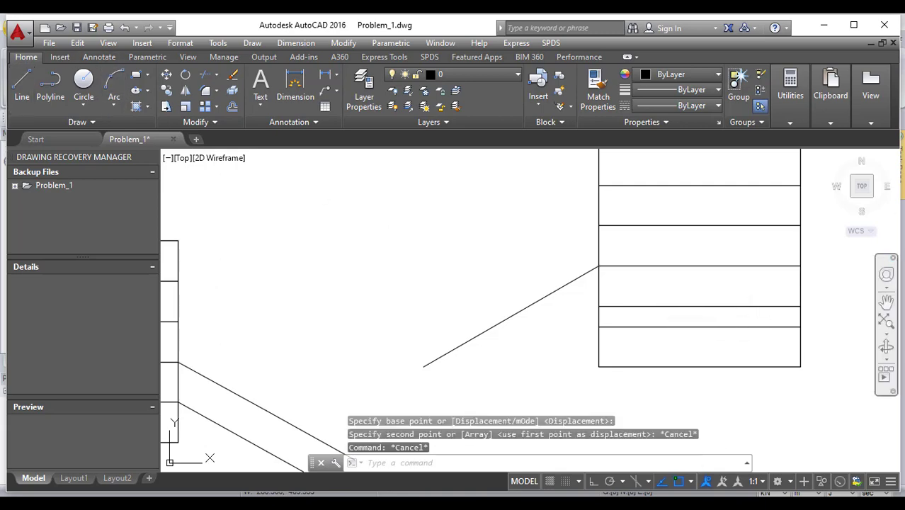
Offset the second layer line of the rectangle downward by 1
scroll(675, 242, "down", 4)
scroll(675, 242, "up", 4)
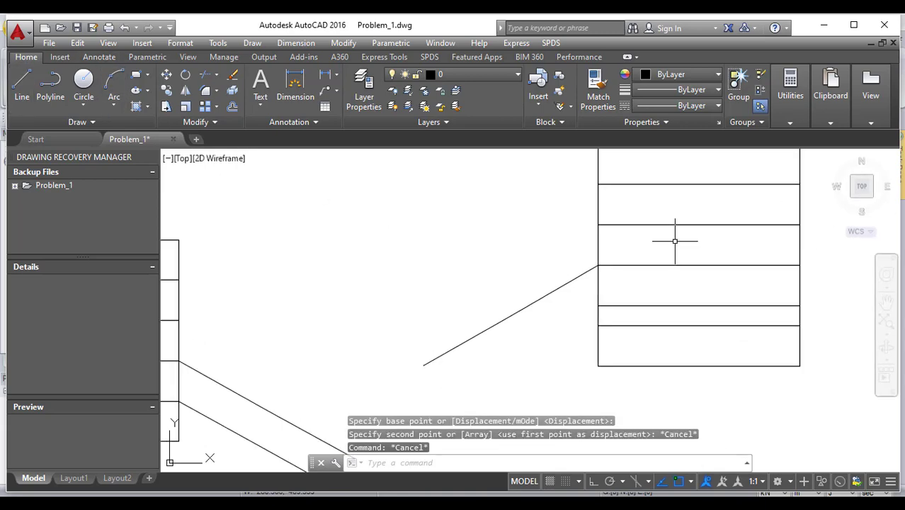
scroll(647, 220, "up", 2)
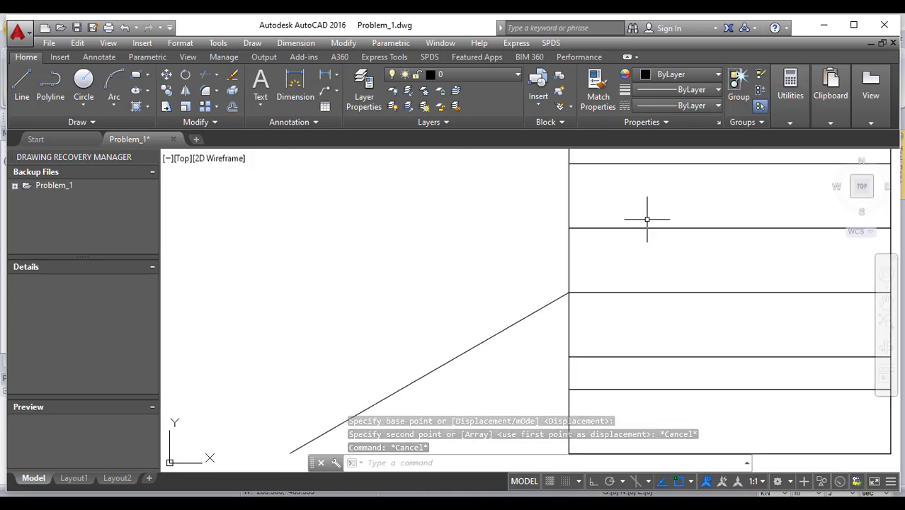
scroll(647, 219, "down", 2)
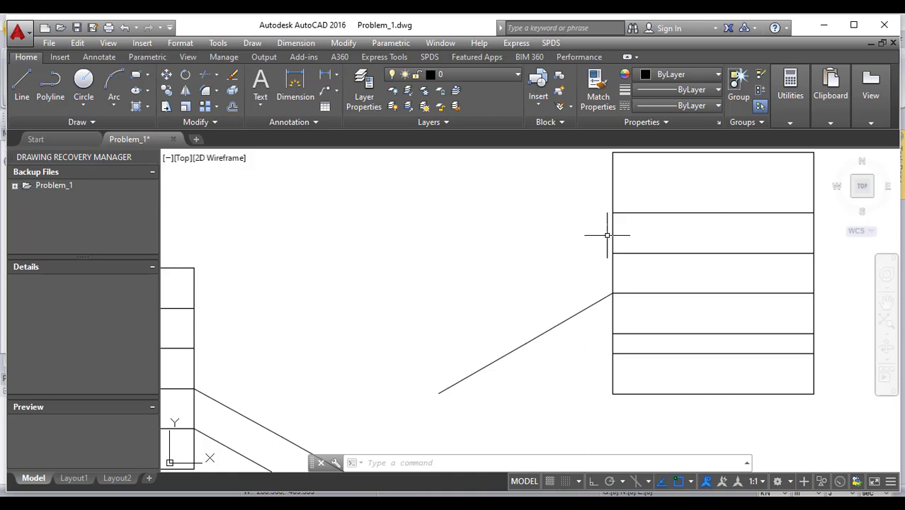
left_click(659, 259)
left_click(647, 239)
type("o")
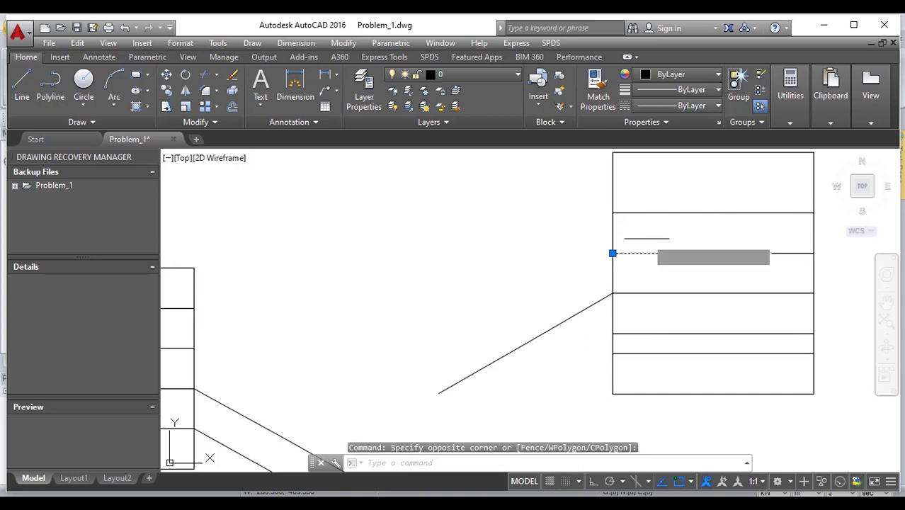
key("Return")
type("1")
key("Return")
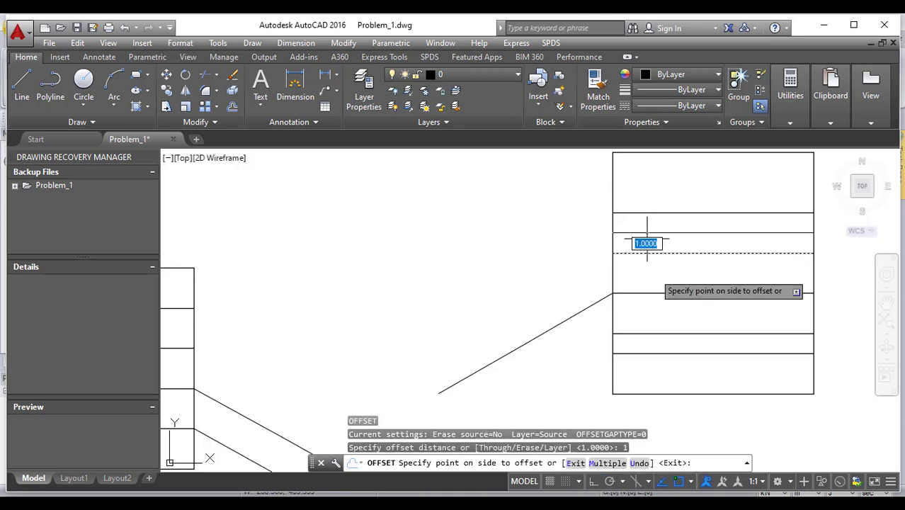
left_click(717, 323)
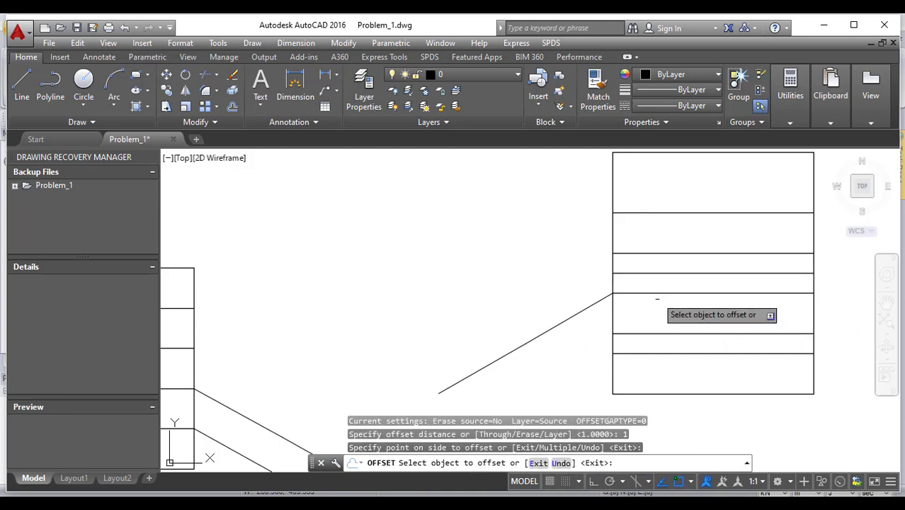
key("Escape")
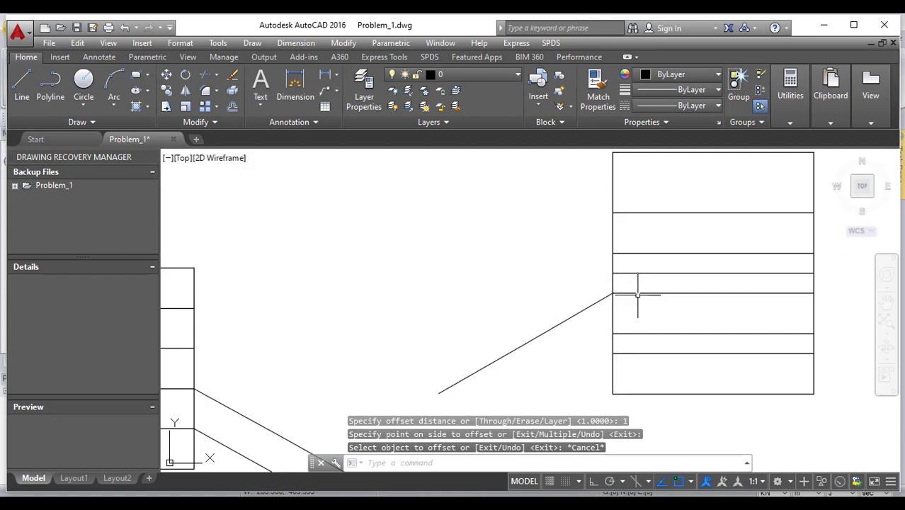
Offset the layer line where the sloped line starts downward by 1
key("Return")
key("Return")
left_click(666, 293)
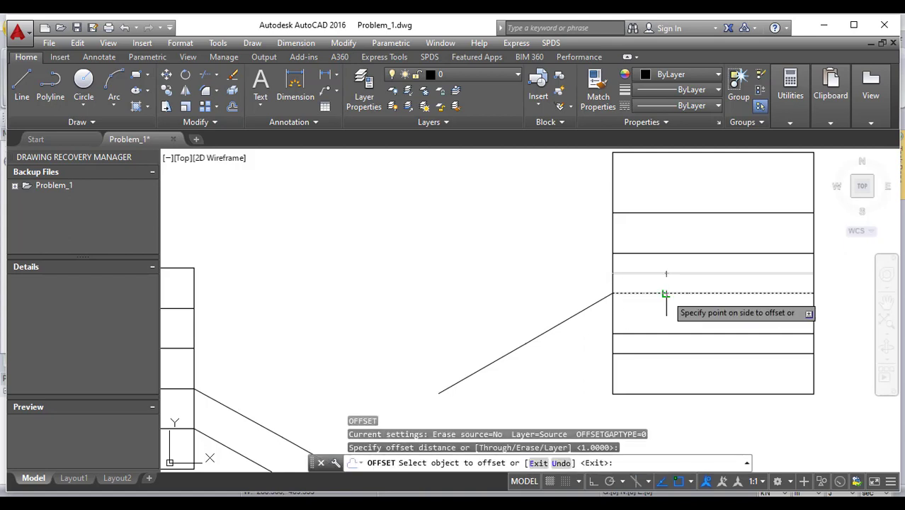
left_click(669, 305)
key("Escape")
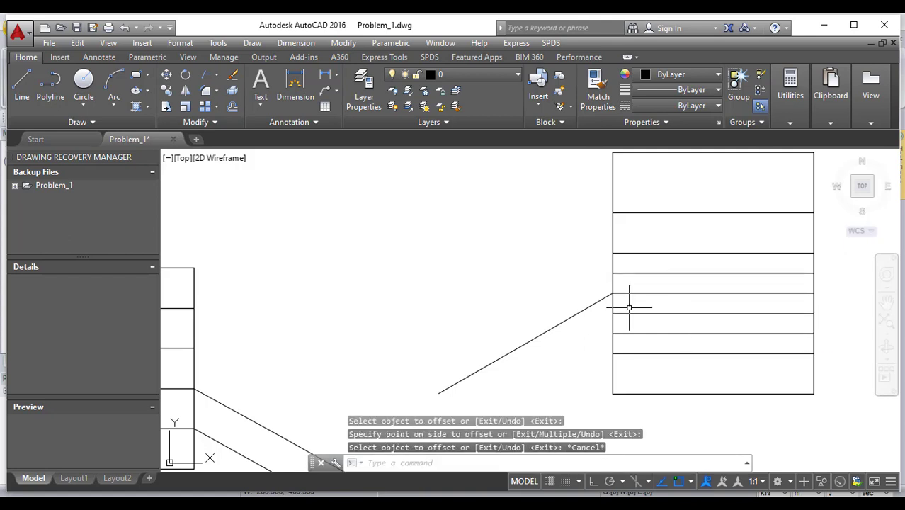
Copy both sloped segments from their upper end to the left ends of the layer lines 1 below and 1 above
left_click(586, 344)
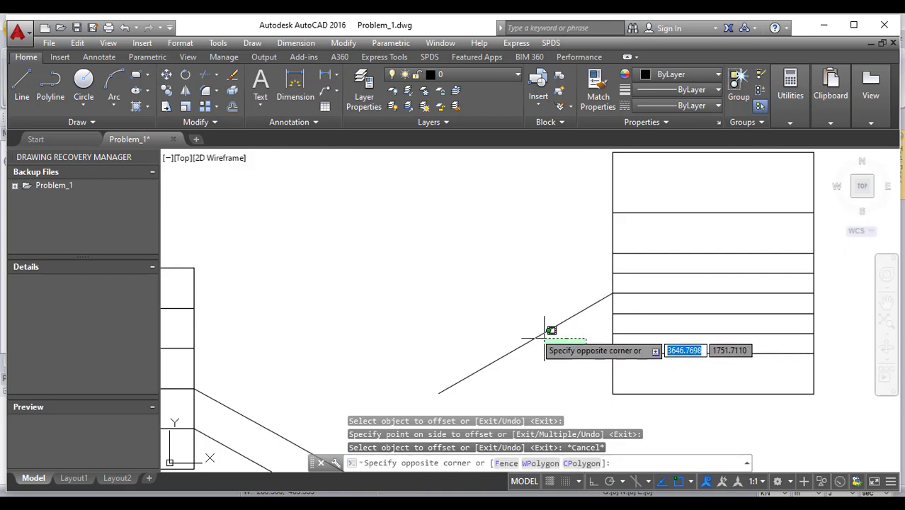
left_click(468, 292)
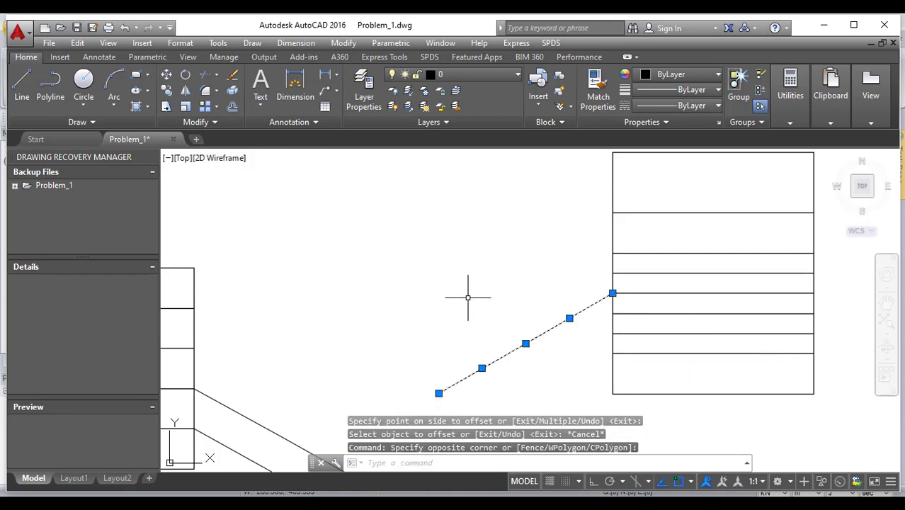
type("co")
key("Return")
left_click(612, 293)
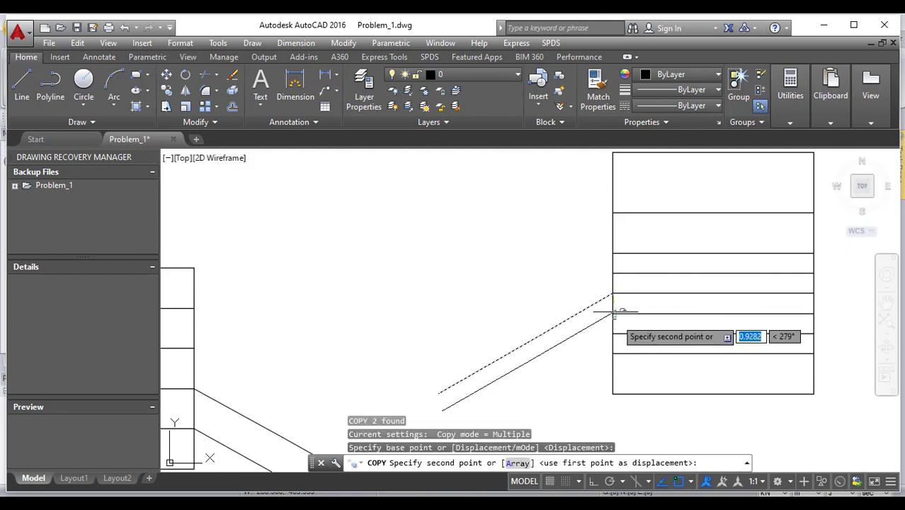
left_click(612, 313)
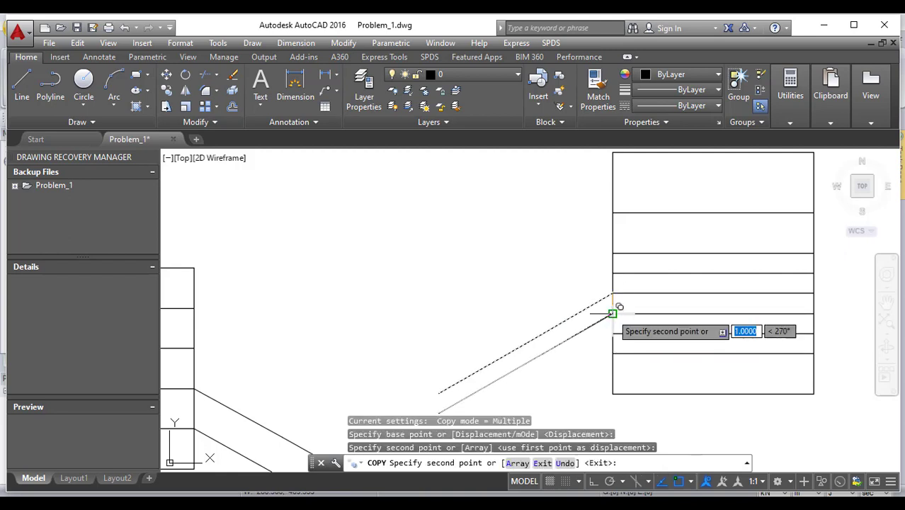
left_click(613, 273)
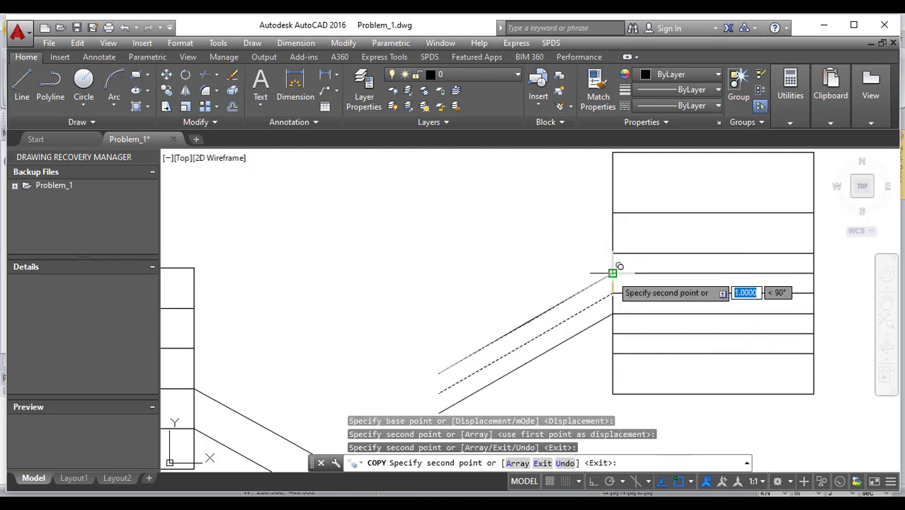
key("Escape")
Delete both segments of the middle sloped line, leaving only the upper and lower parallel sloped lines
left_click(581, 316)
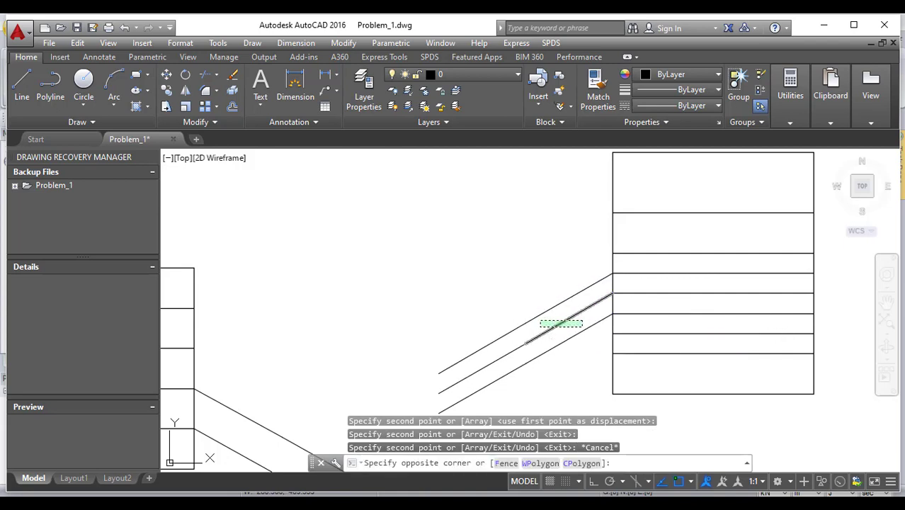
left_click(532, 341)
key("Delete")
left_click(526, 346)
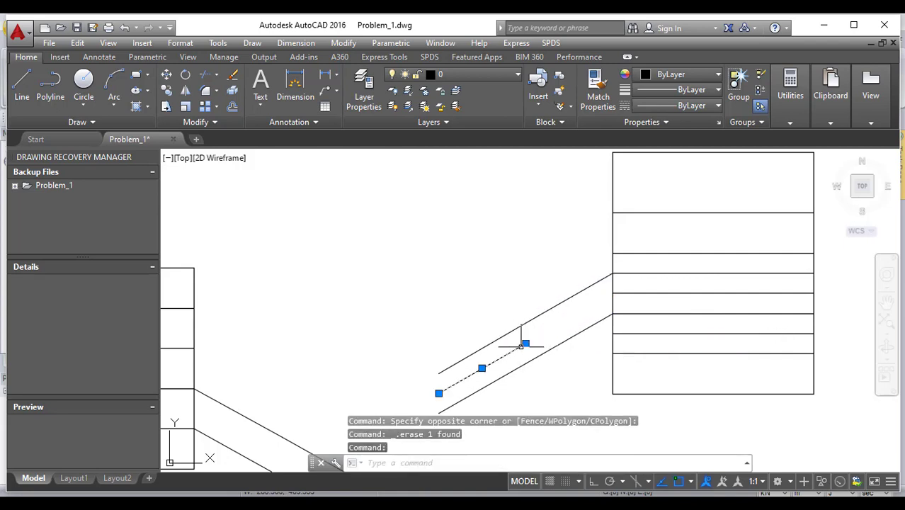
key("Delete")
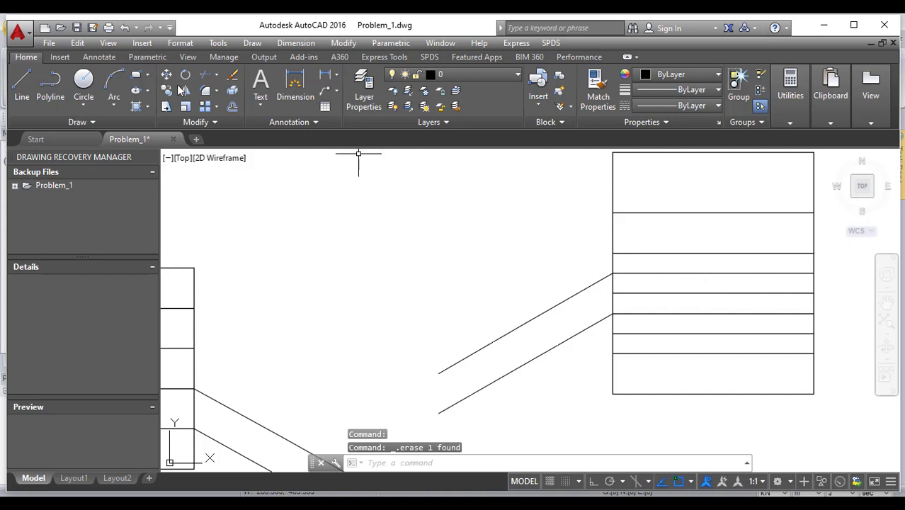
key("Escape")
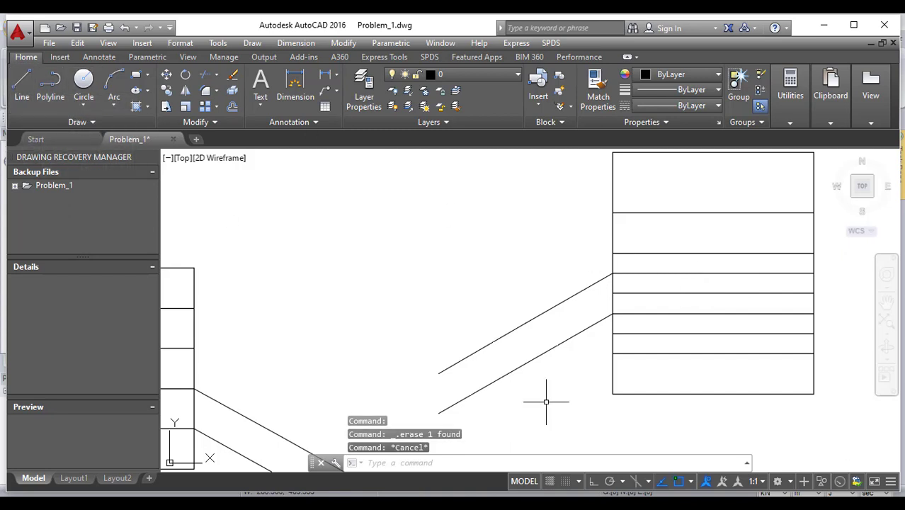
left_click(560, 388)
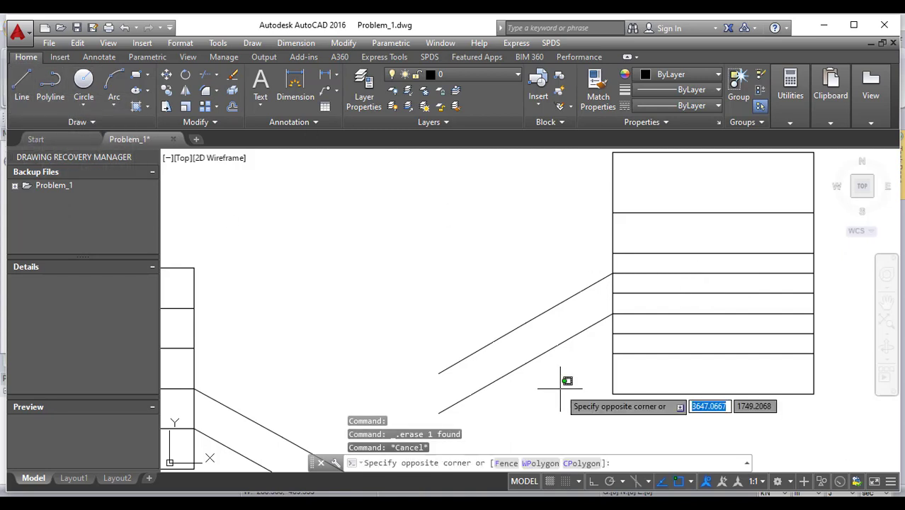
left_click(487, 312)
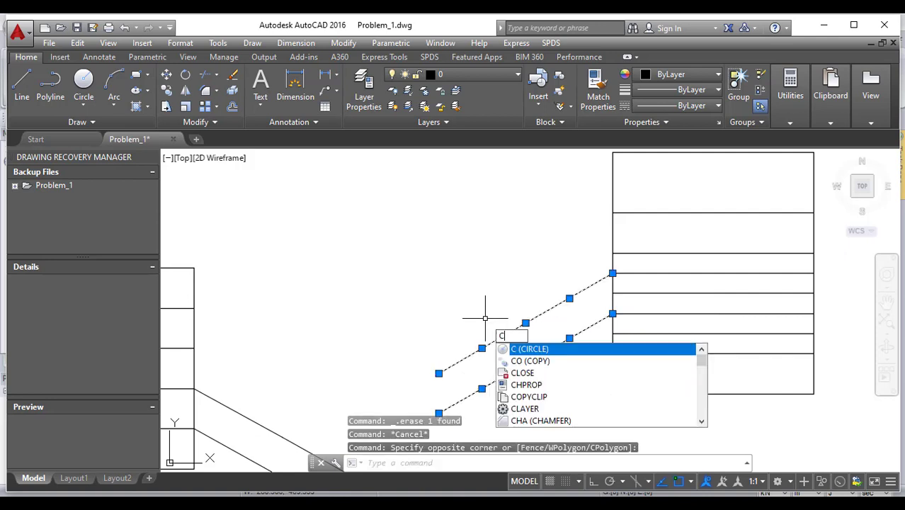
type("co")
key("Return")
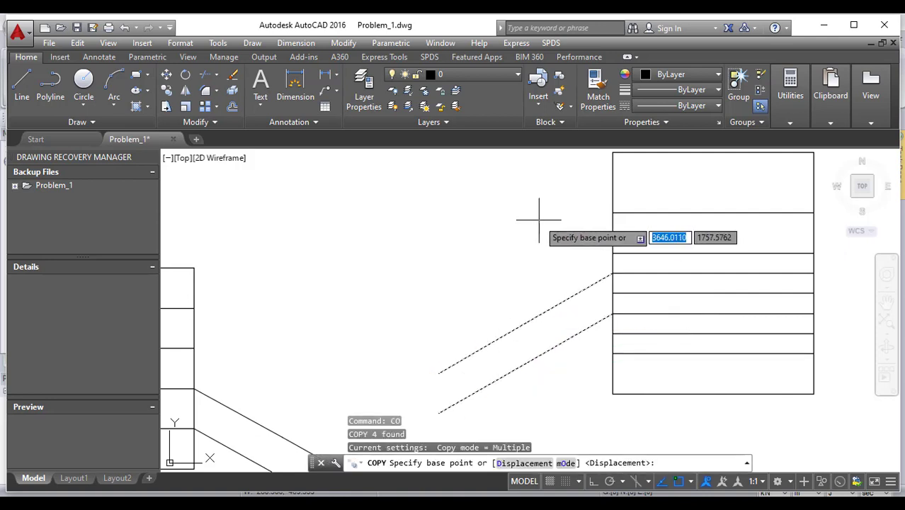
left_click(714, 153)
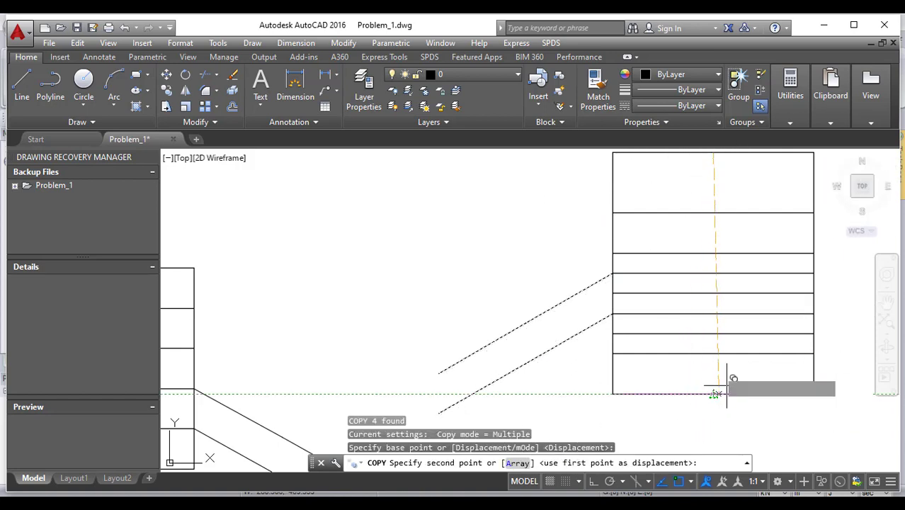
key("Escape")
Mirror the two sloped lines about the rectangle's vertical centre axis, keeping the source lines
left_click(572, 375)
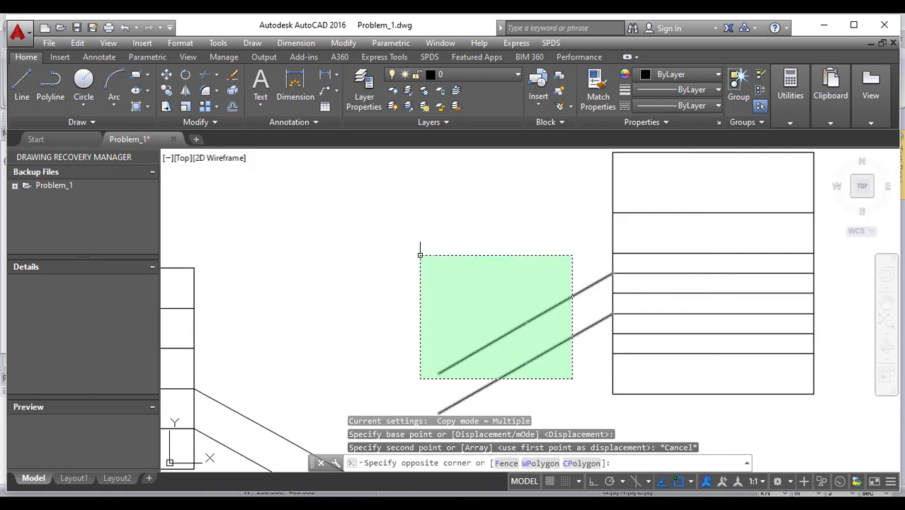
left_click(421, 258)
type("mi")
key("Return")
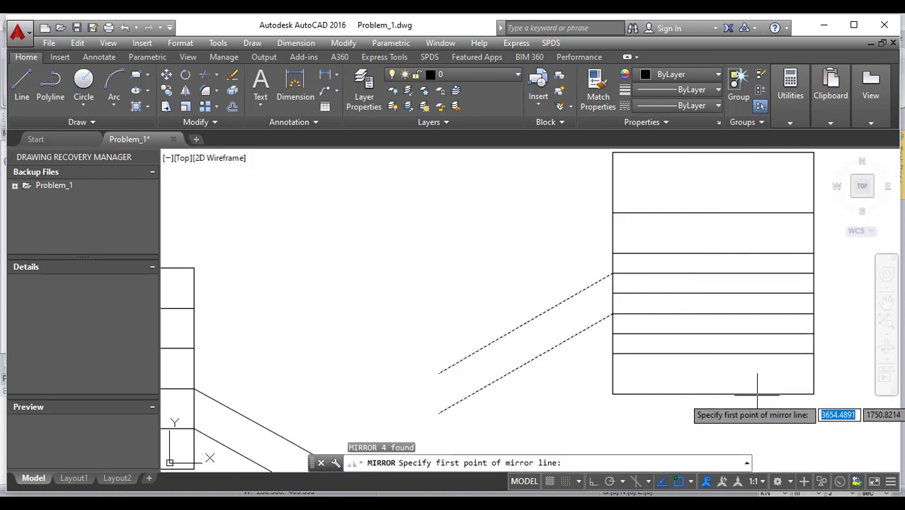
left_click(713, 394)
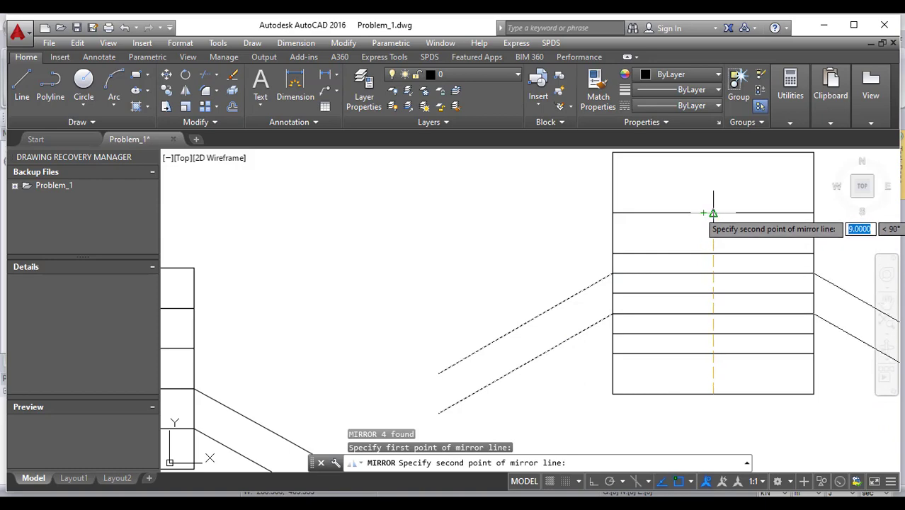
left_click(713, 213)
key("Return")
key("Return")
key("Escape")
Draw a vertical centre line from the midpoint of the rectangle's upper edge to the midpoint of its lower edge
scroll(697, 243, "down", 5)
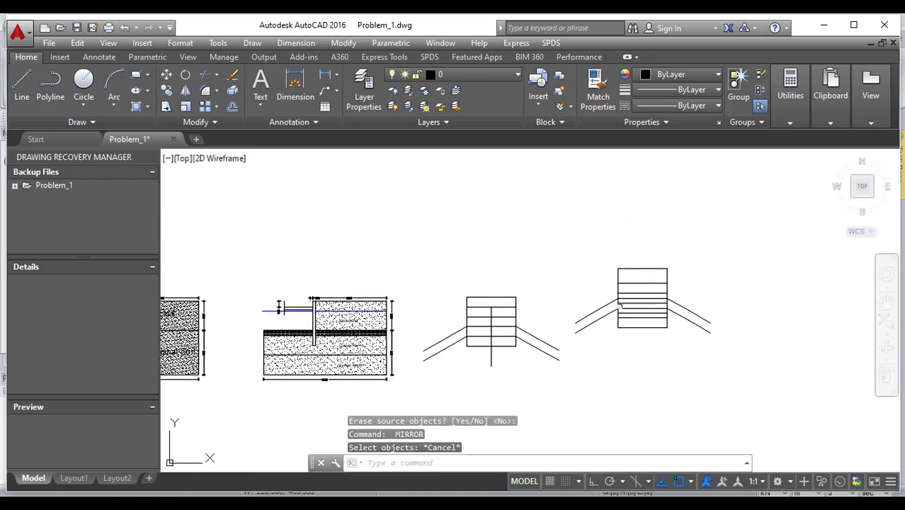
scroll(656, 304, "up", 4)
scroll(679, 272, "down", 2)
scroll(493, 289, "up", 2)
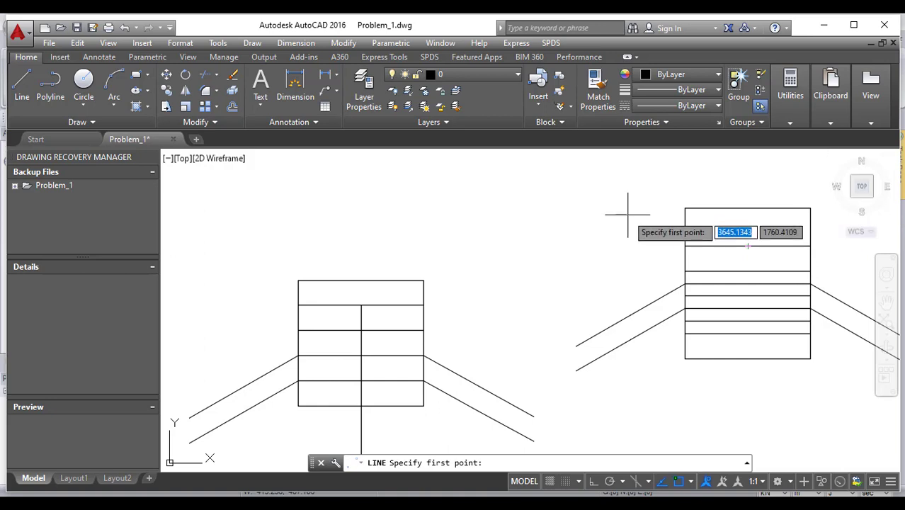
left_click(747, 208)
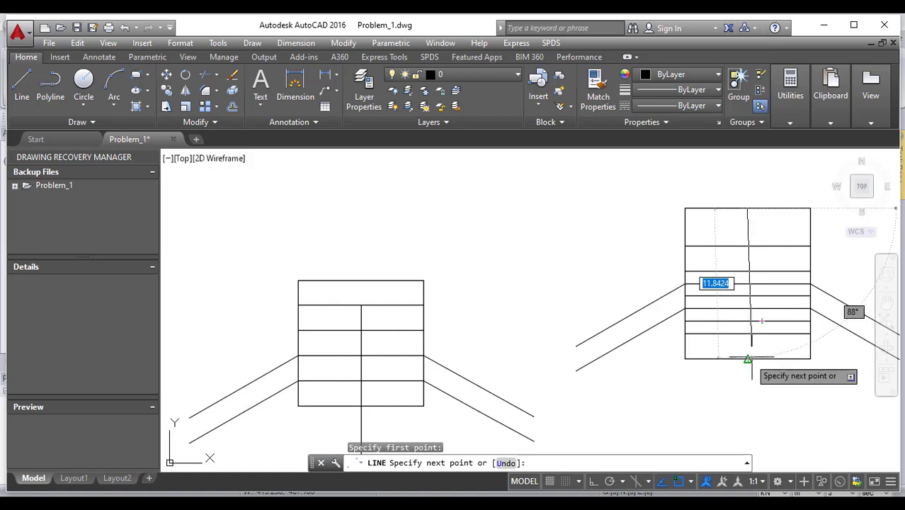
left_click(748, 359)
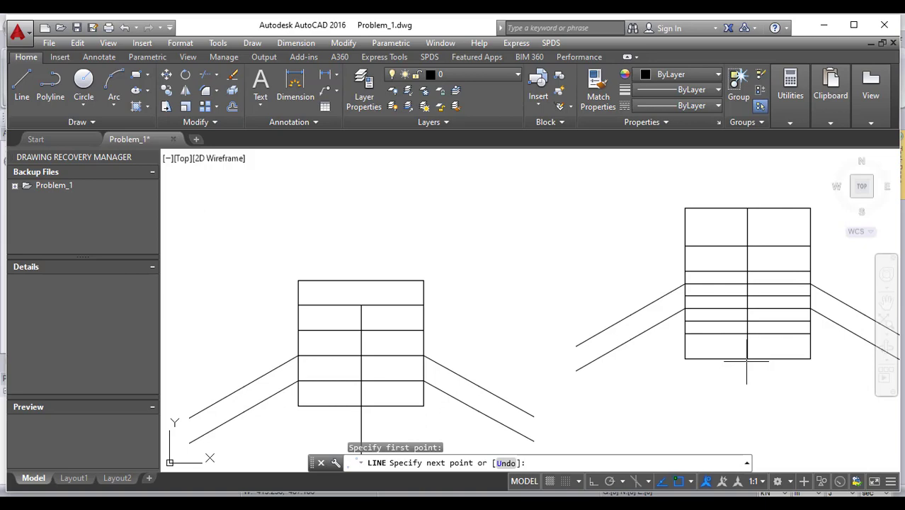
left_click(747, 272)
key("alt+Tab")
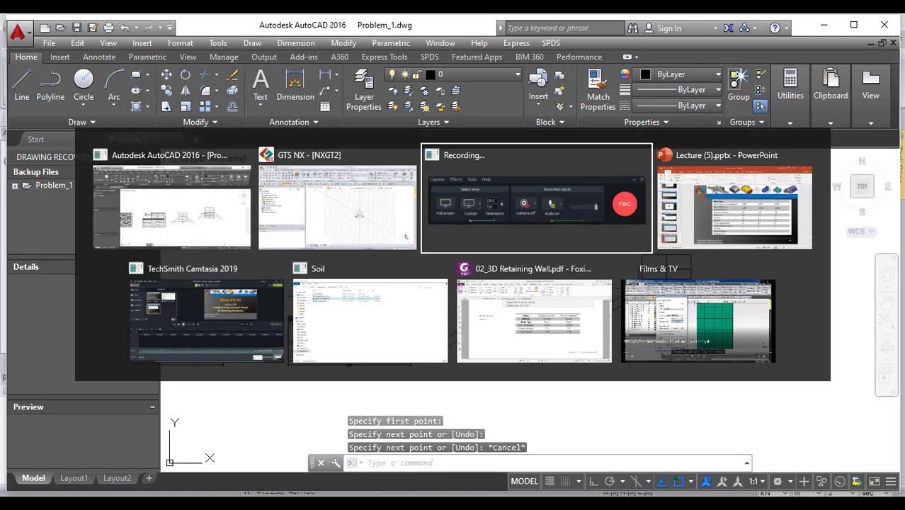
key("Escape")
Copy the whole figure to the clipboard with the midpoint of the rectangle's upper edge as base point
scroll(737, 248, "down", 3)
scroll(737, 248, "up", 2)
left_click(729, 247)
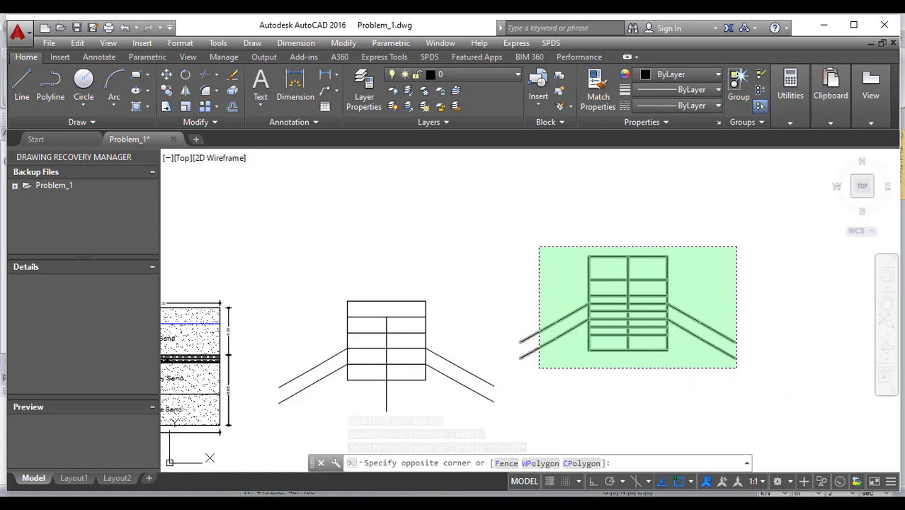
left_click(540, 367)
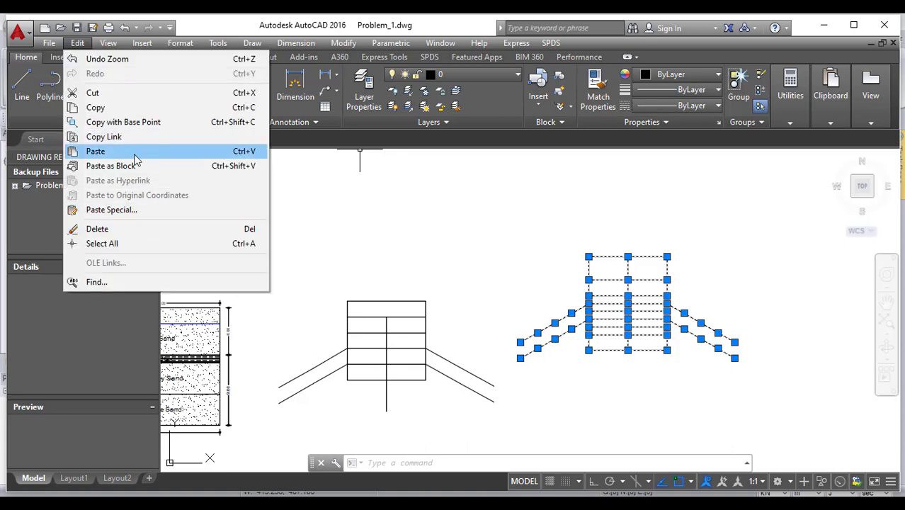
left_click(124, 122)
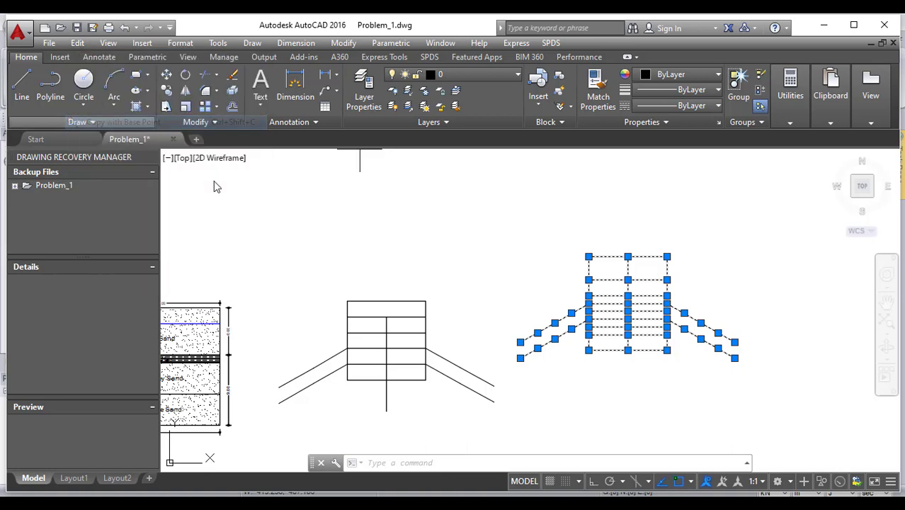
left_click(628, 256)
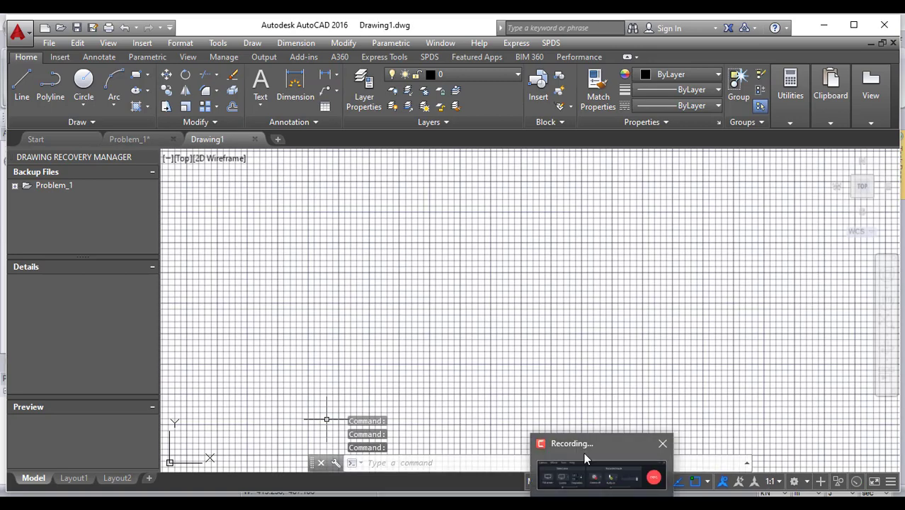
left_click(584, 453)
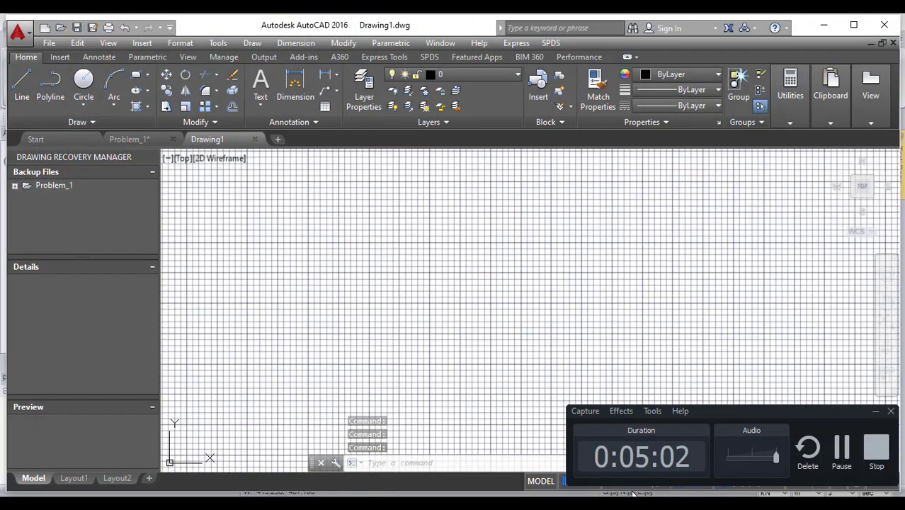
left_click(876, 412)
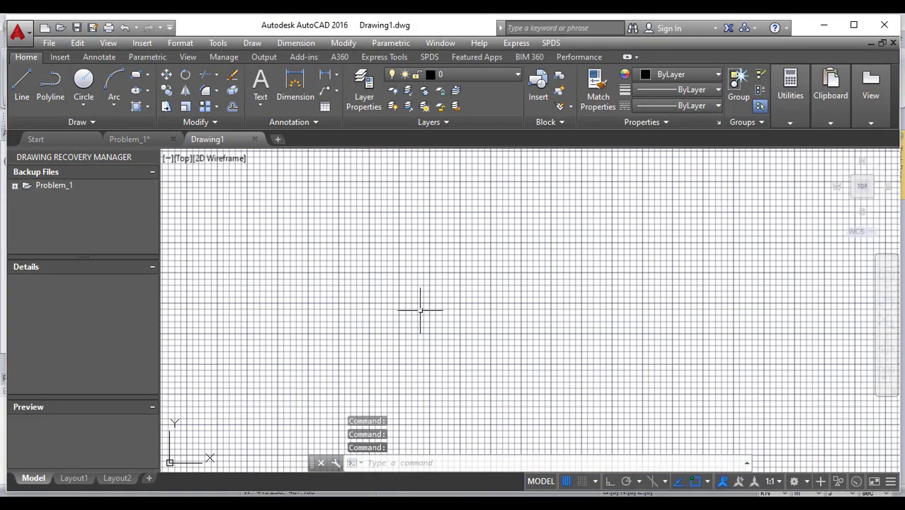
Paste the copied figure into the new drawing at insertion point 0,0 and turn off the grid display
key("ctrl+v")
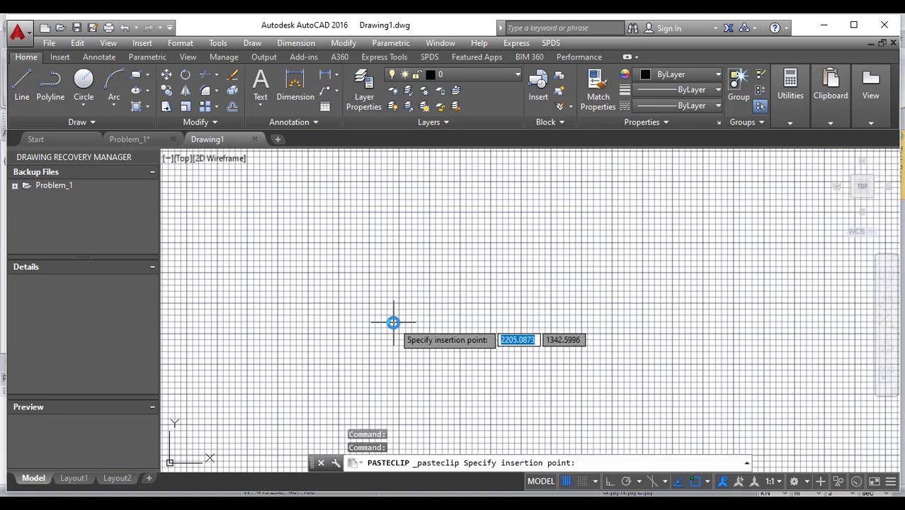
type("0")
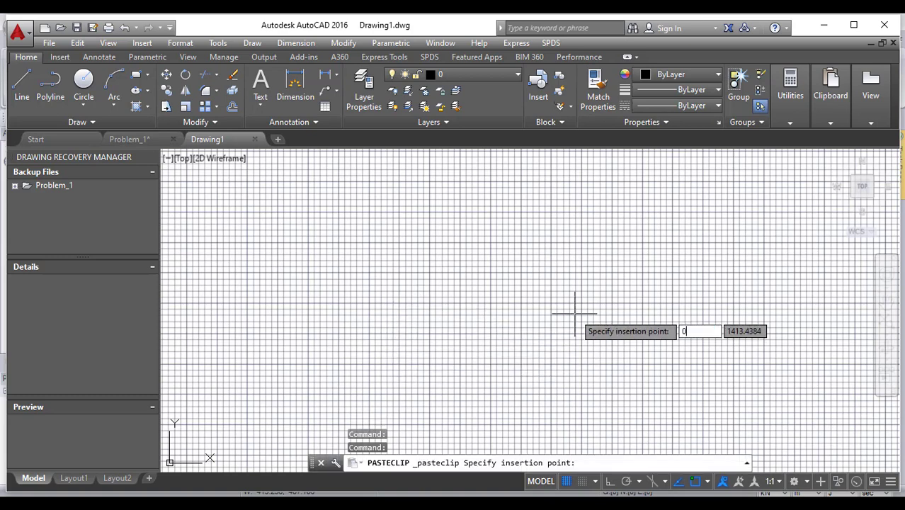
key("Tab")
type("0")
key("Return")
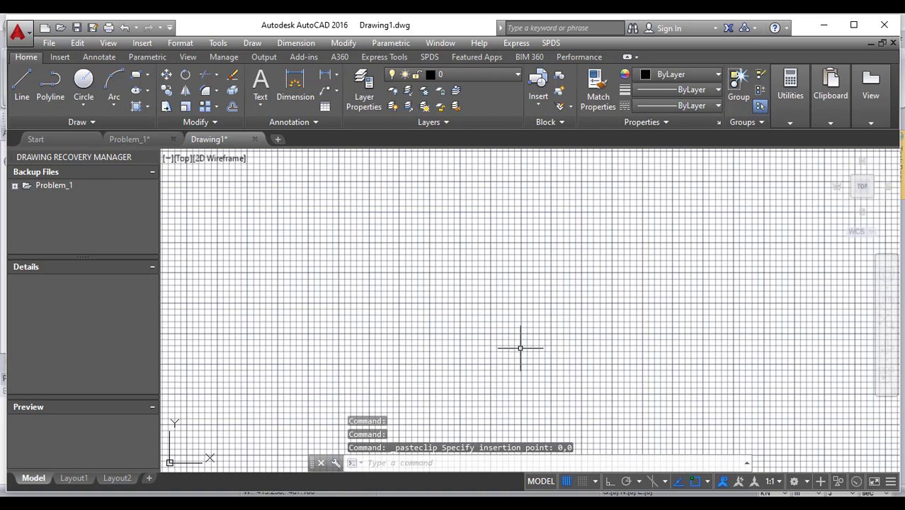
scroll(520, 348, "down", 3)
scroll(376, 397, "up", 5)
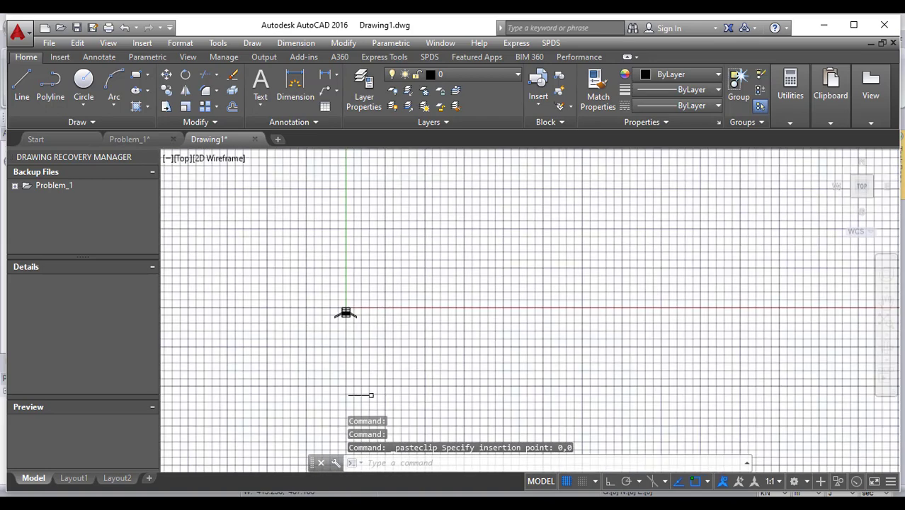
scroll(304, 259, "up", 4)
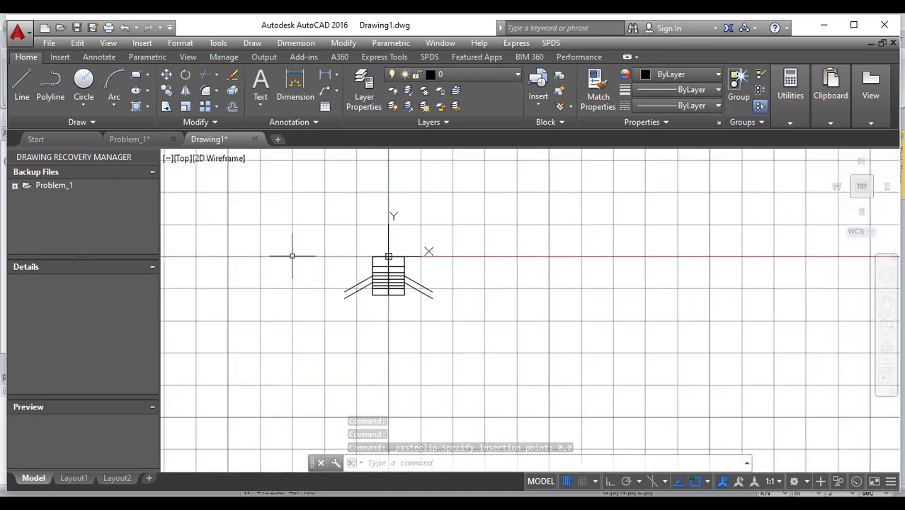
left_click(566, 481)
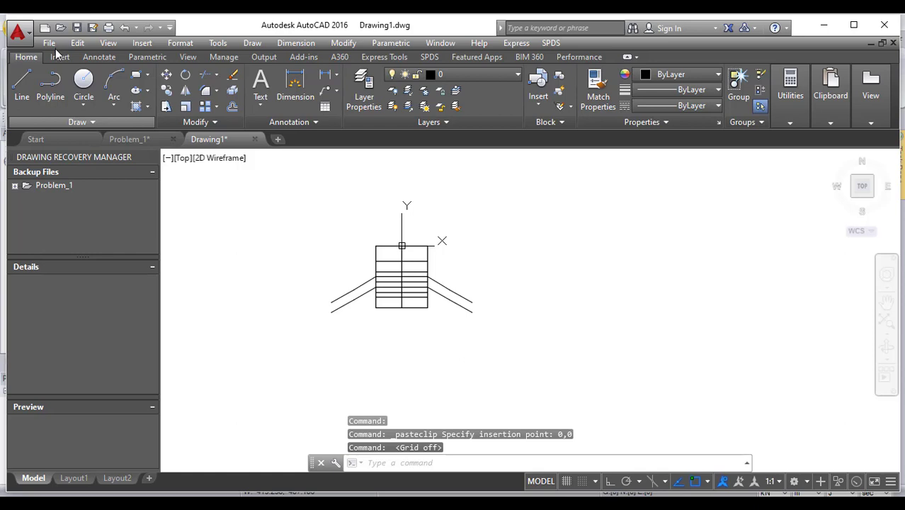
Save the new drawing in the Lecture_5 folder as an AutoCAD 2013 DXF file
left_click(465, 201)
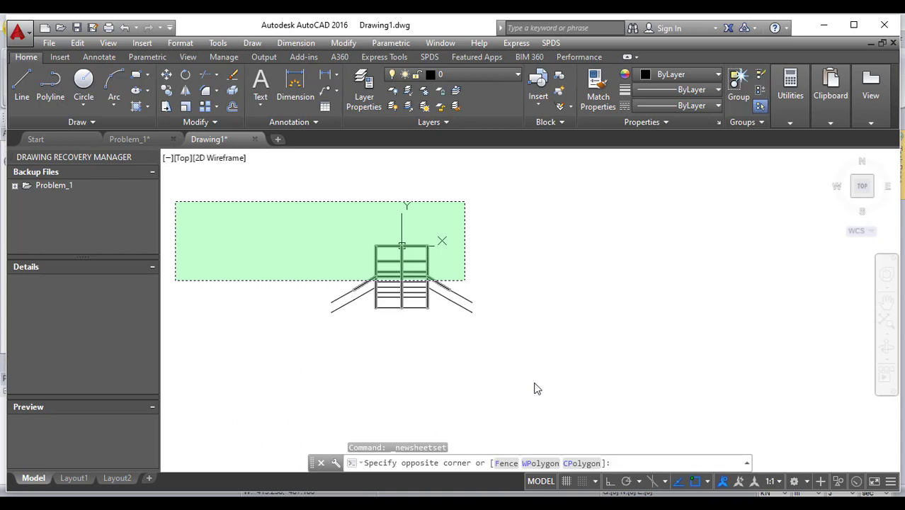
key("Escape")
key("ctrl+shift+s")
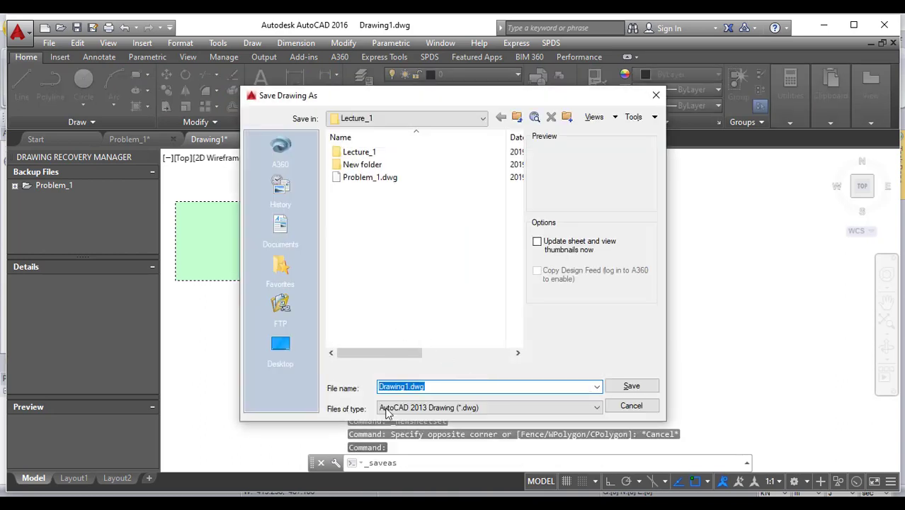
left_click(409, 408)
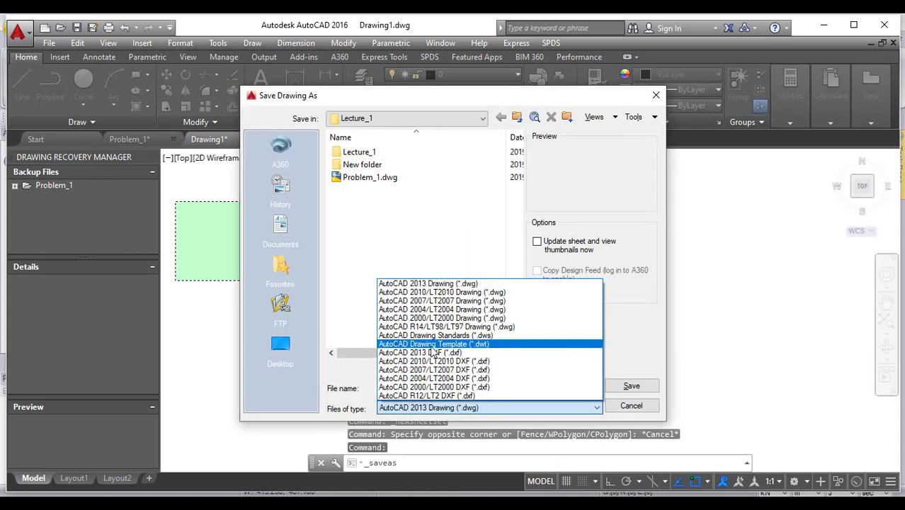
left_click(444, 353)
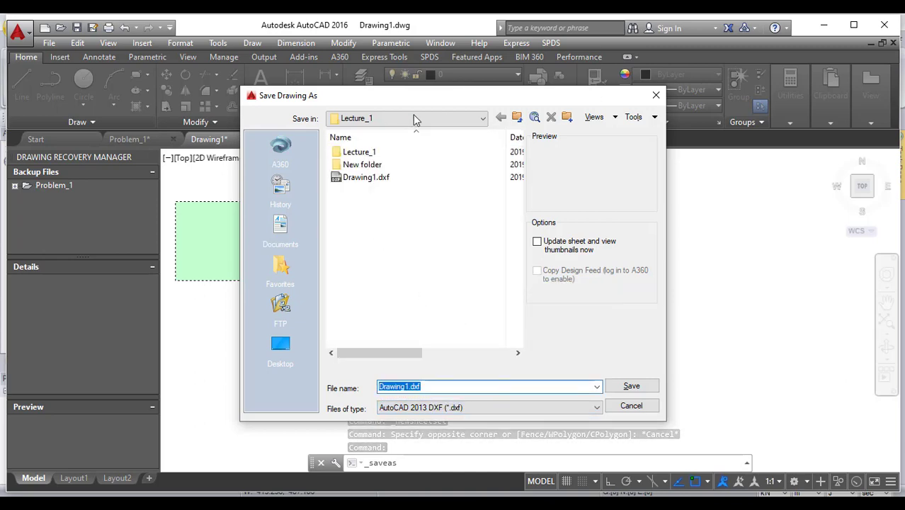
left_click(517, 117)
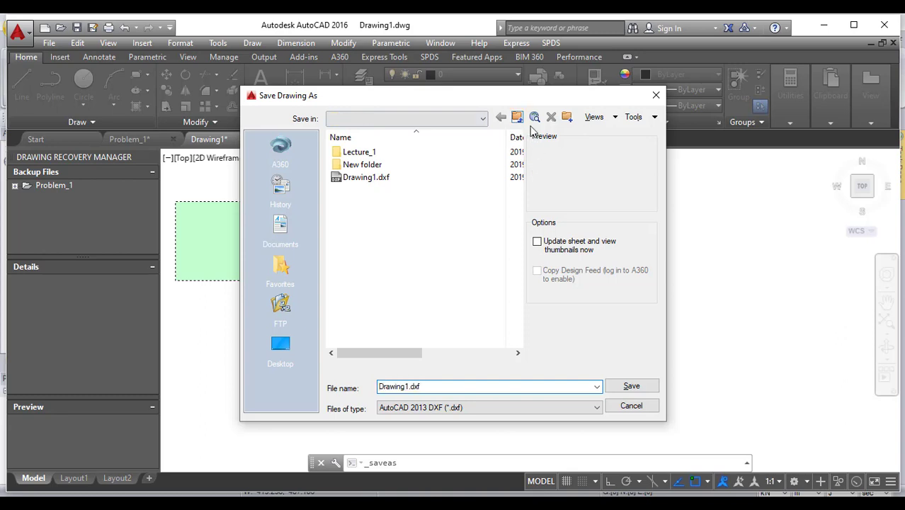
double_click(364, 242)
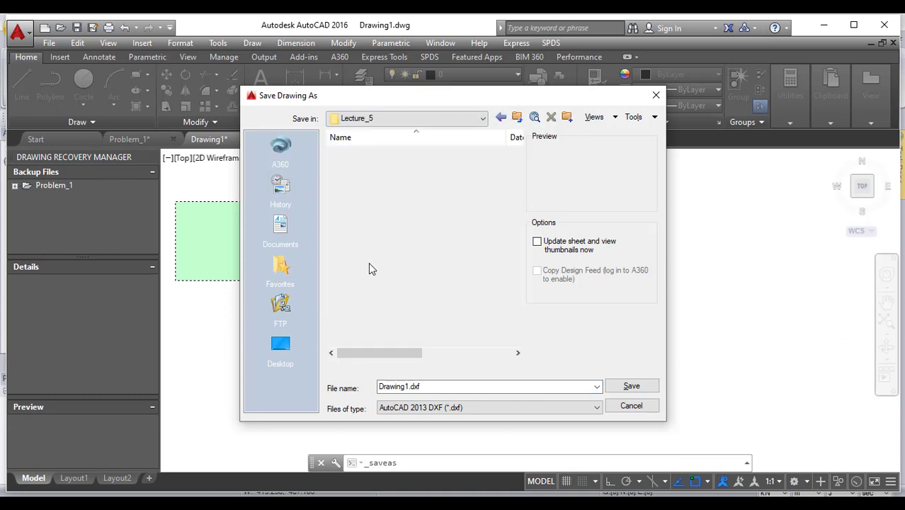
double_click(512, 381)
left_click(648, 387)
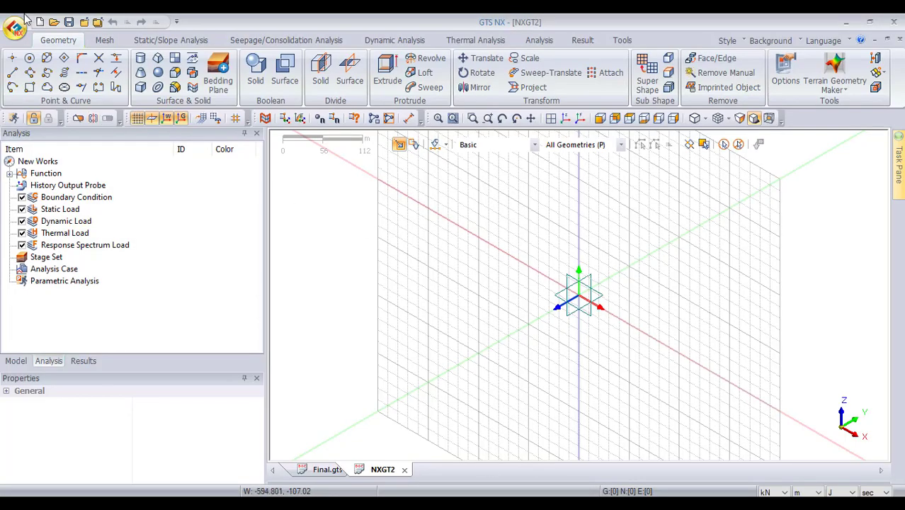
Preview Drawing1.dxf from the E:\Course\Lecture_5 folder as a 3D wireframe DXF import
left_click(15, 27)
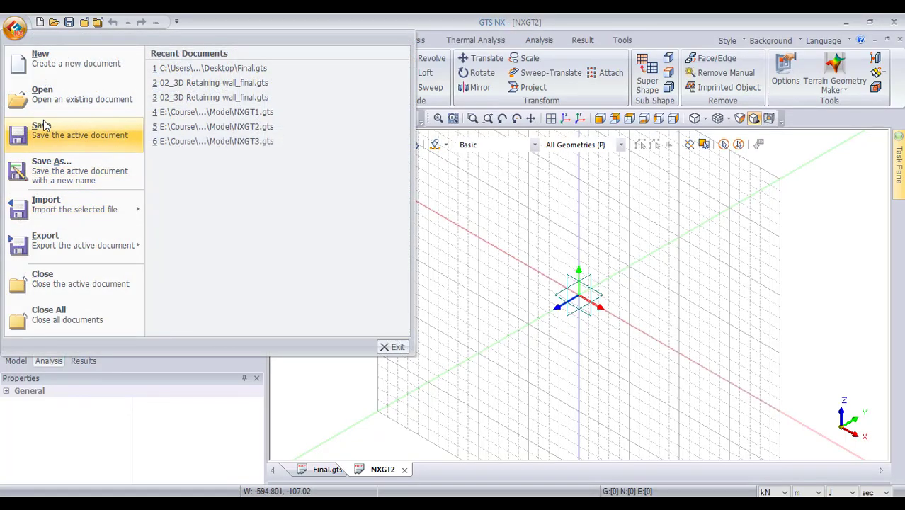
mouse_move(45, 210)
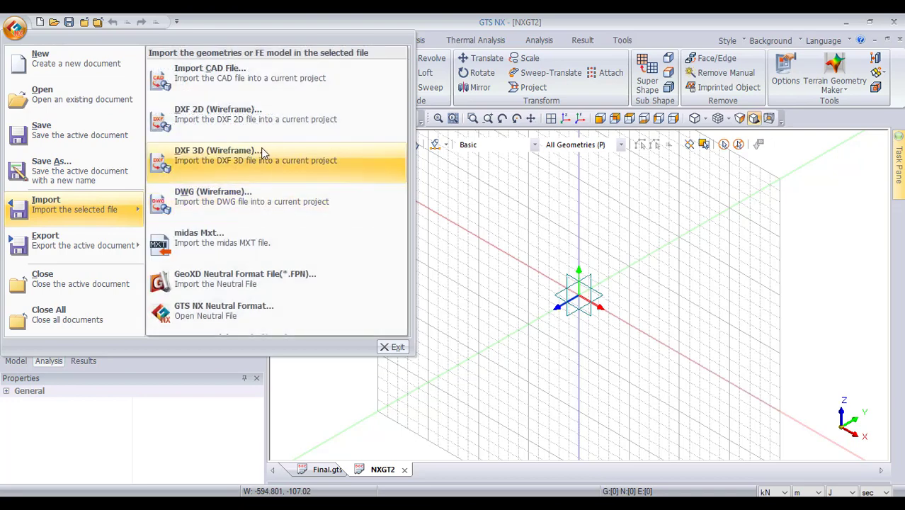
left_click(252, 166)
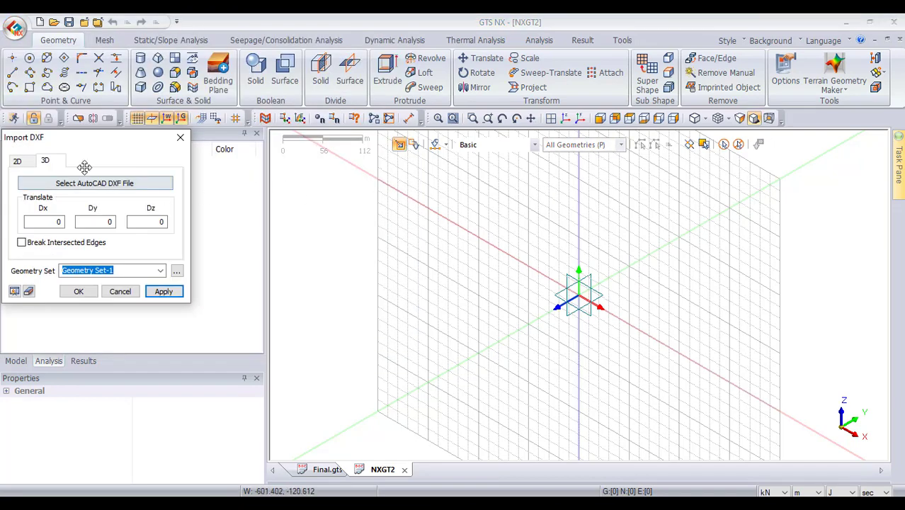
left_click(63, 186)
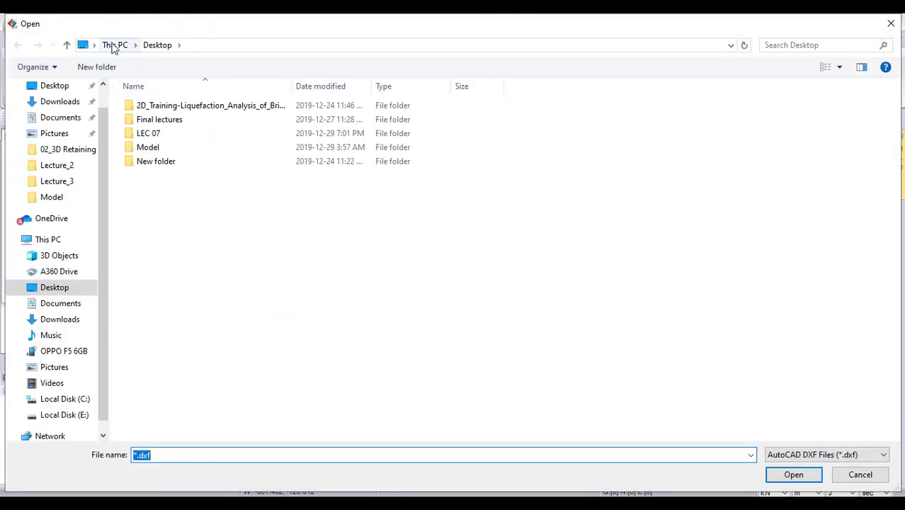
left_click(50, 415)
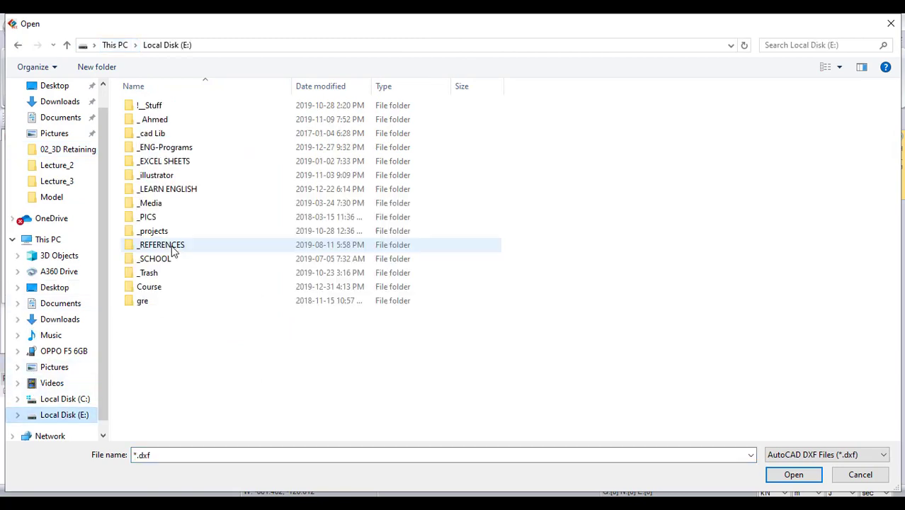
double_click(163, 288)
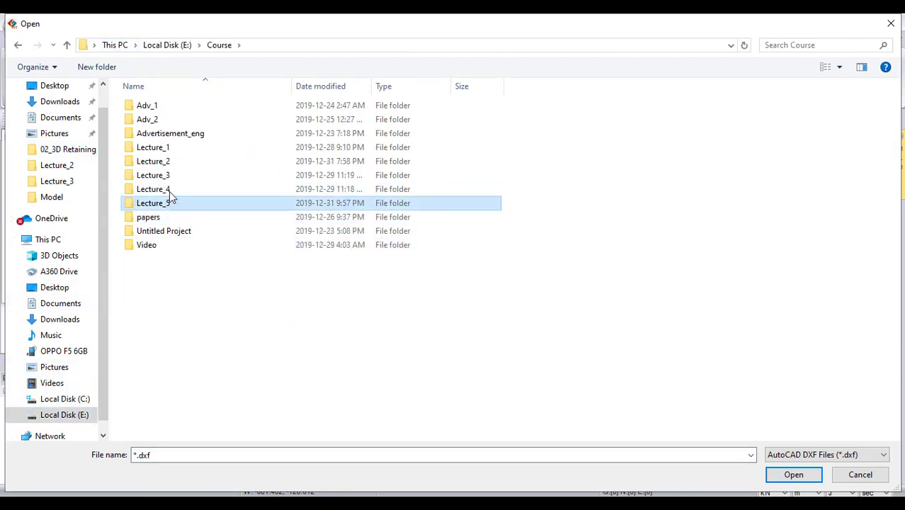
double_click(170, 200)
double_click(166, 111)
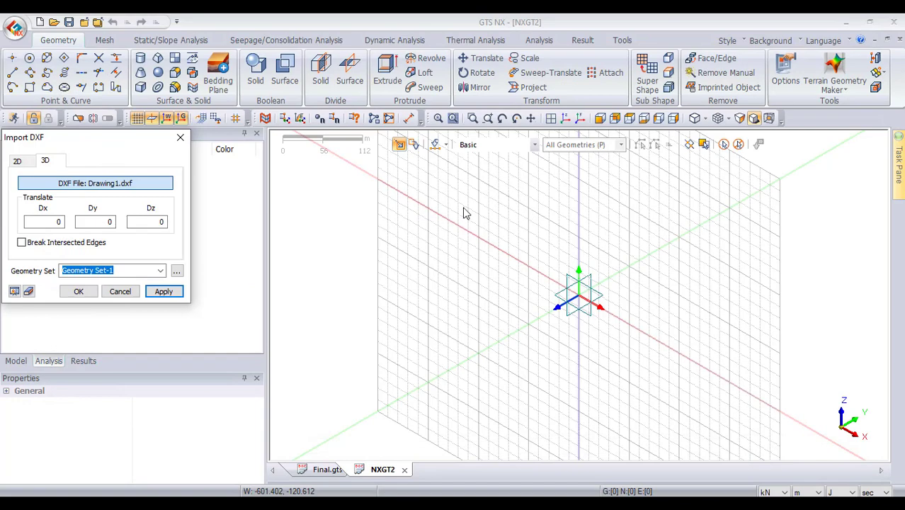
left_click(163, 292)
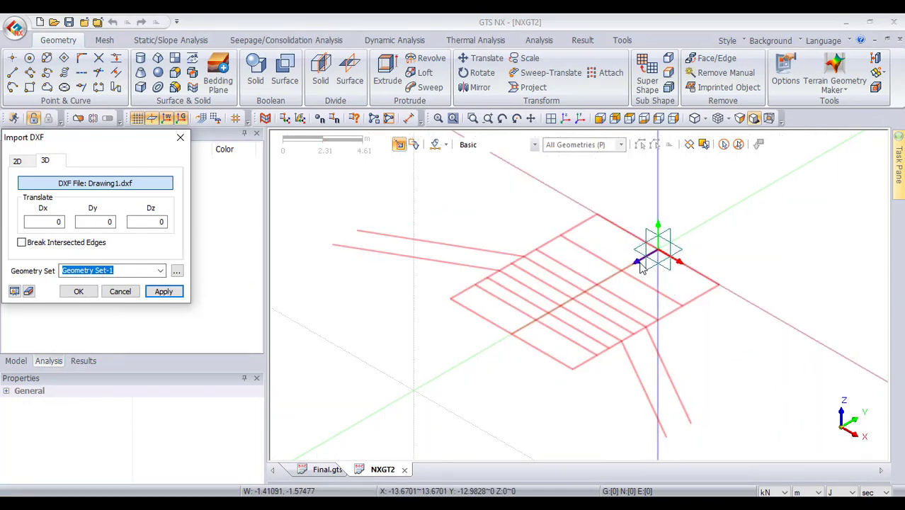
scroll(641, 265, "down", 7)
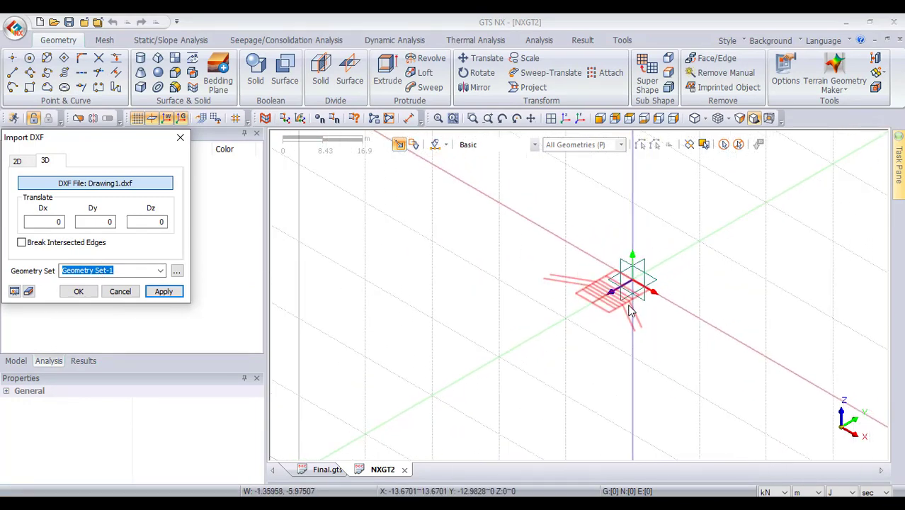
scroll(630, 308, "down", 4)
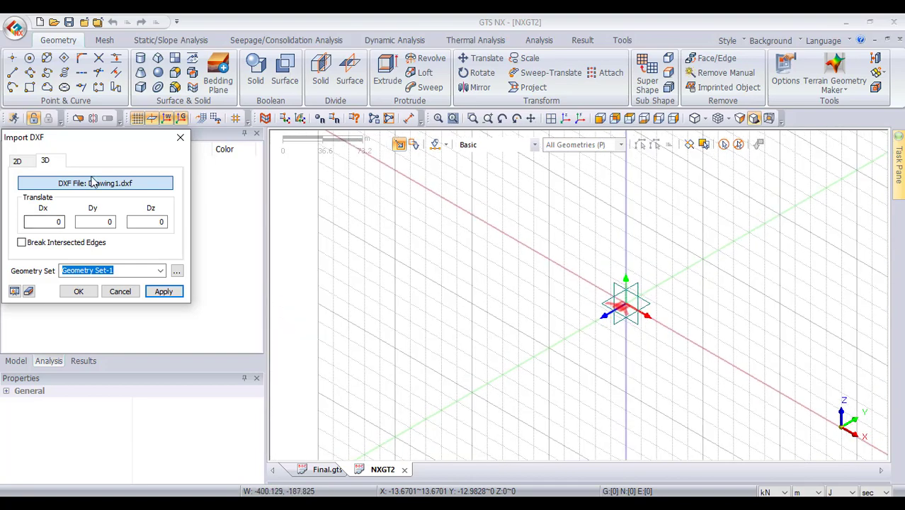
Import Drawing1.dxf as a 2D wireframe into Geometry Set-1 with intersected edges broken and zero translation and rotation
left_click(17, 160)
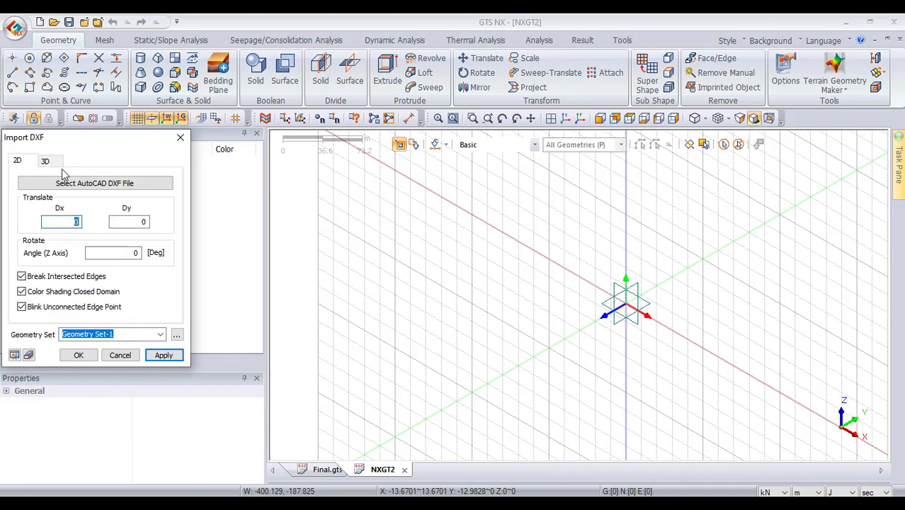
left_click(75, 184)
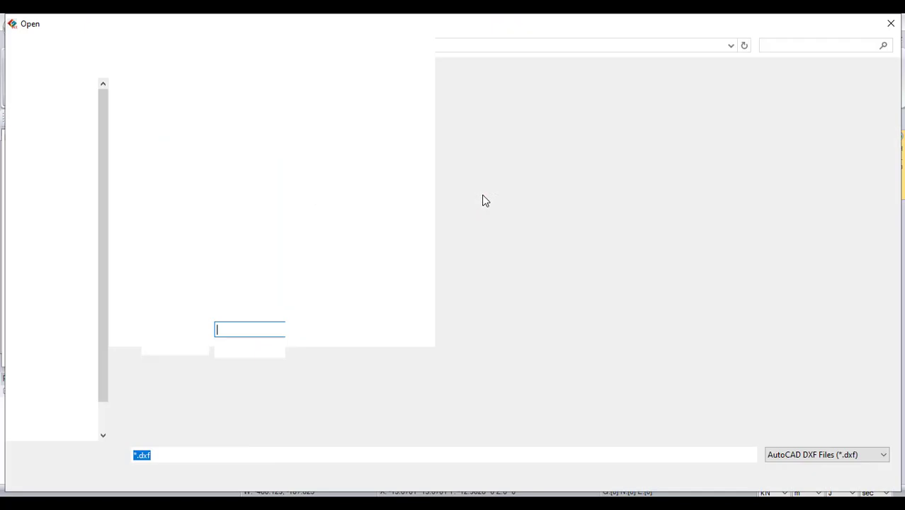
double_click(147, 109)
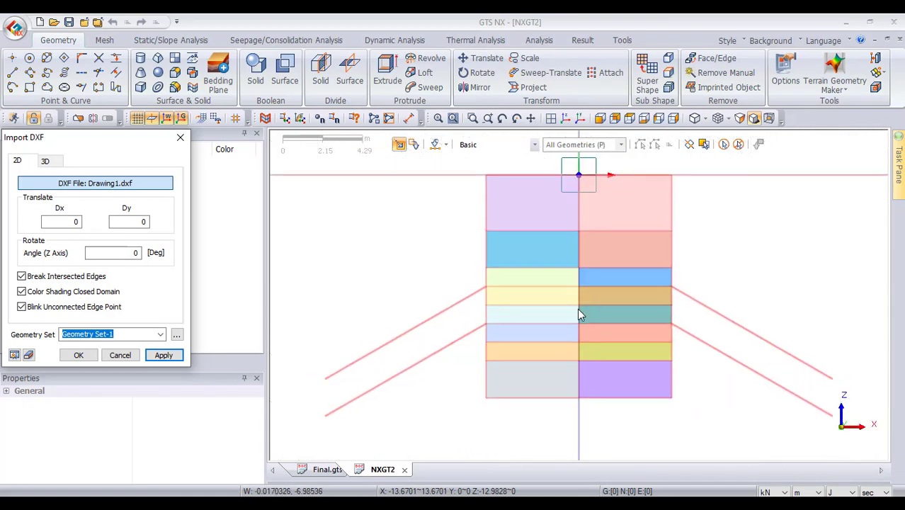
middle_click_drag(578, 181, 517, 274)
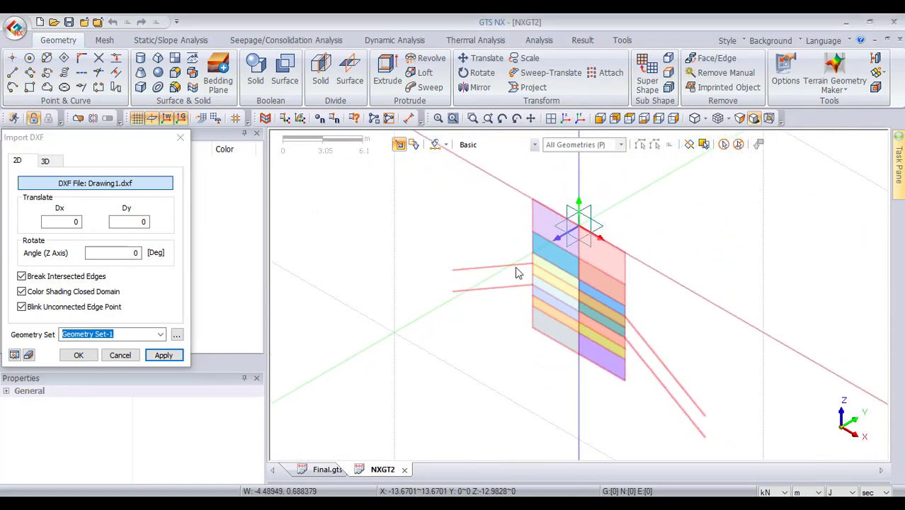
left_click(164, 355)
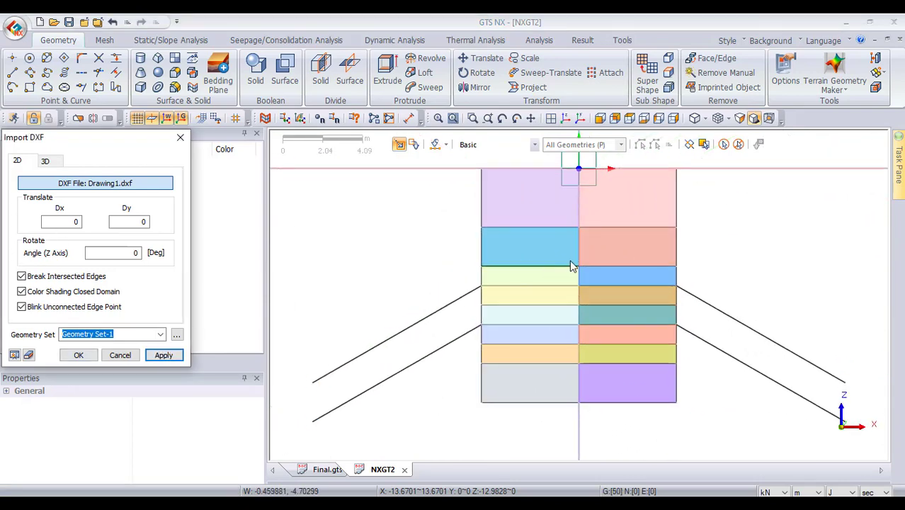
left_click(119, 356)
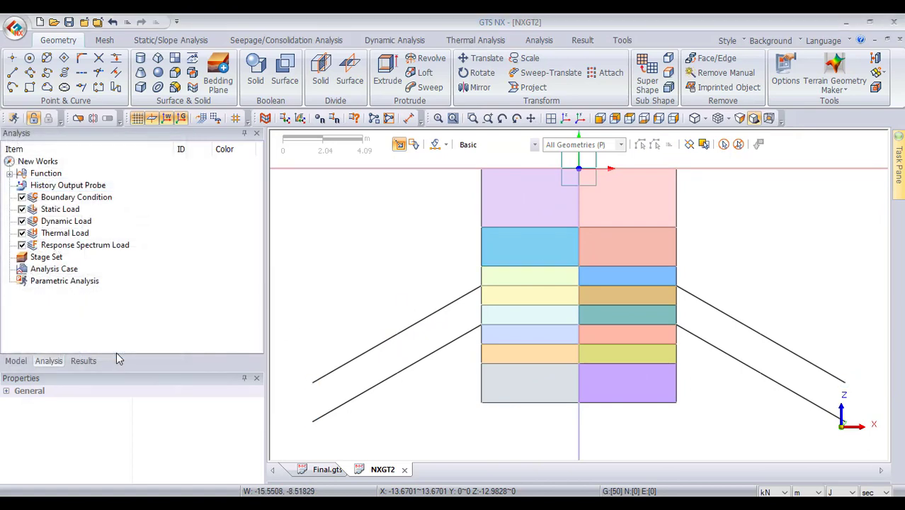
Examine the imported wireframe and its position at the origin in front and isometric views
scroll(431, 399, "down", 3)
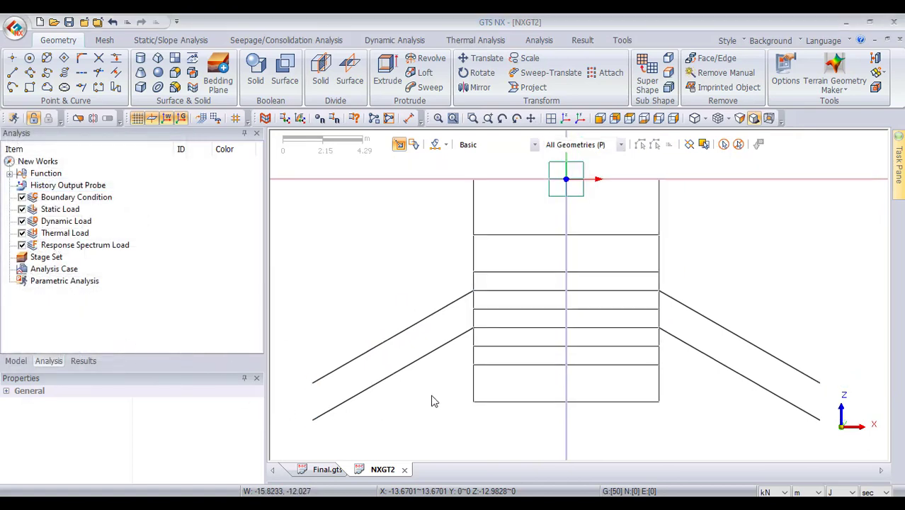
scroll(538, 209, "up", 1)
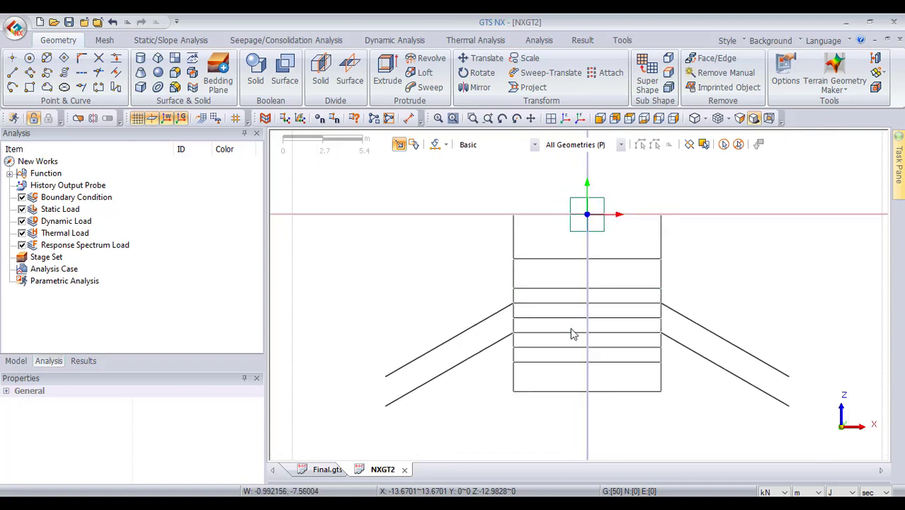
scroll(572, 226, "down", 2)
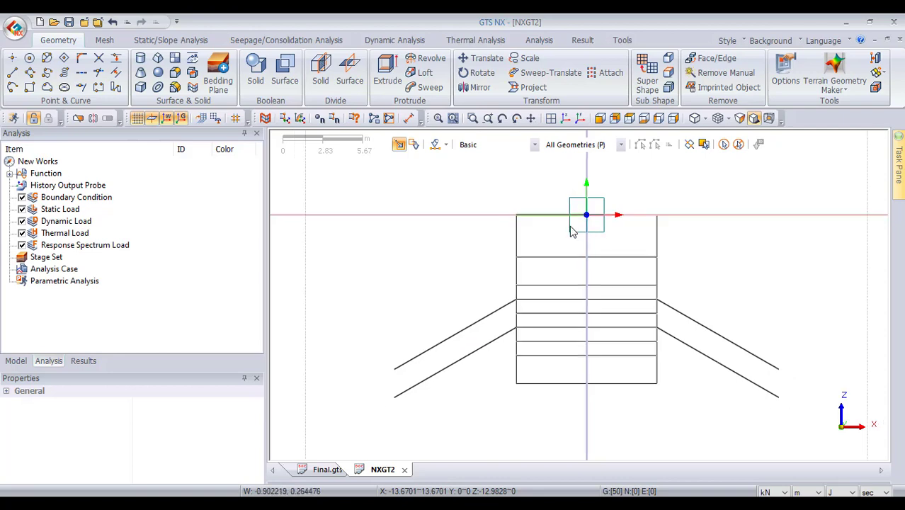
scroll(552, 234, "up", 1)
scroll(602, 251, "down", 2)
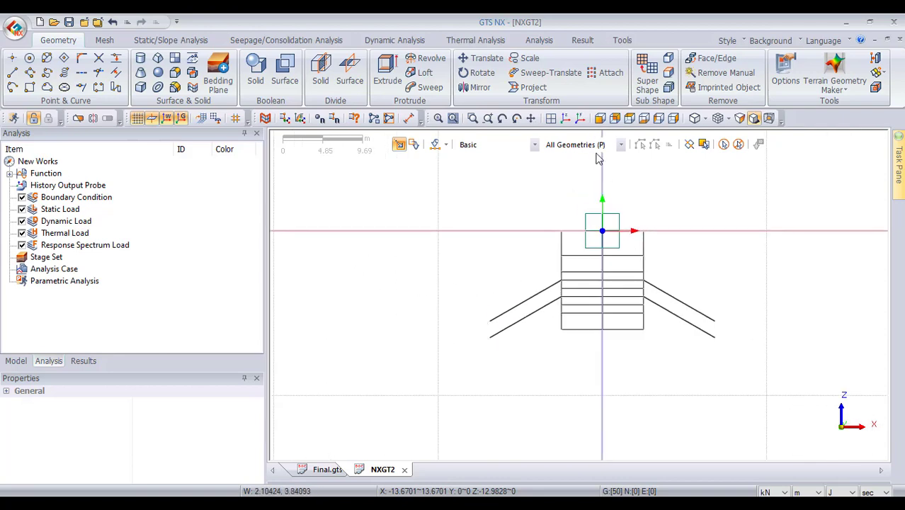
middle_click_drag(567, 138, 655, 277)
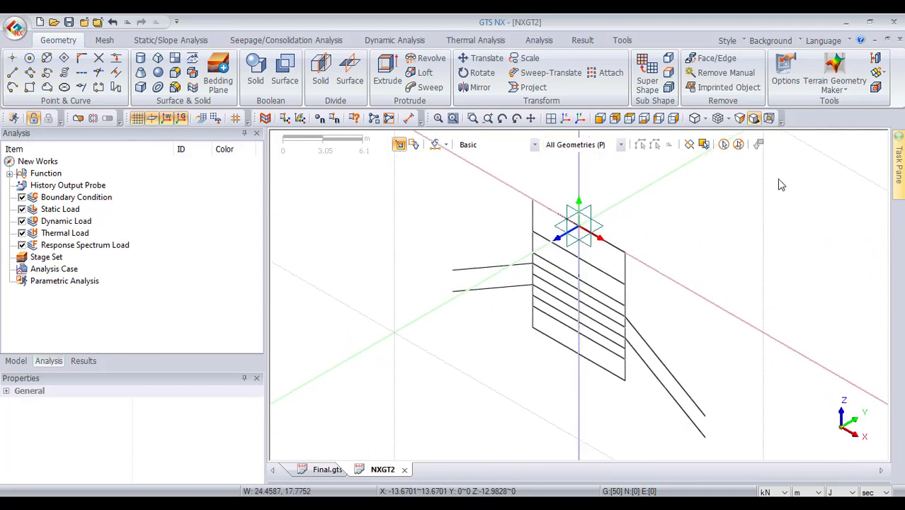
middle_click_drag(678, 306, 741, 152)
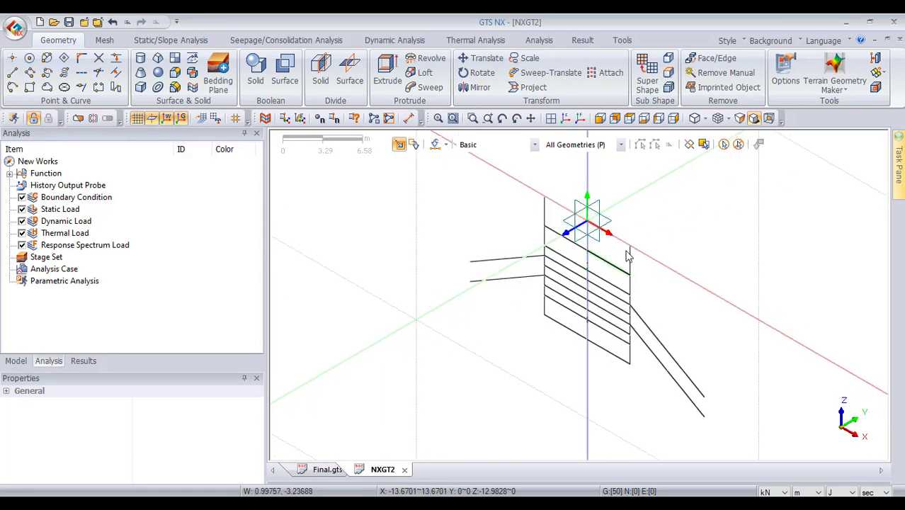
Move all the imported lines by a distance of -10 along the Y datum axis with Translate
left_click_drag(799, 158, 374, 434)
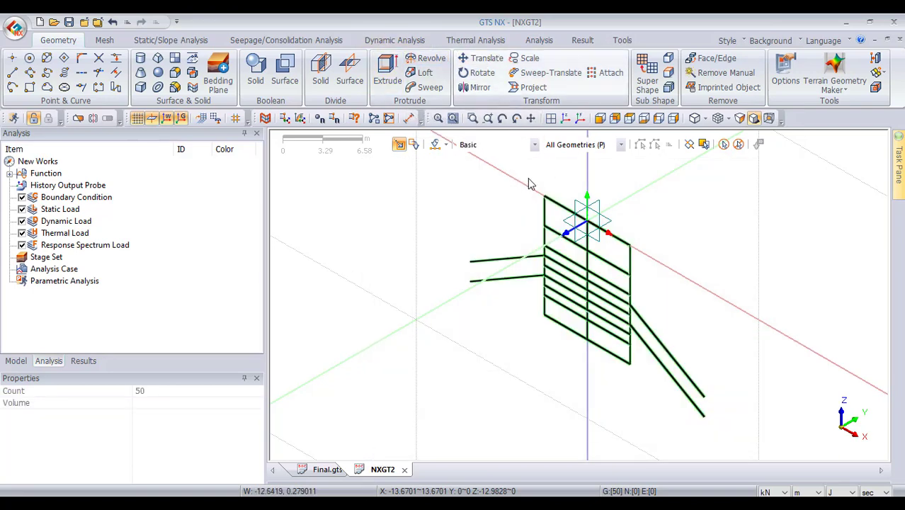
left_click(486, 57)
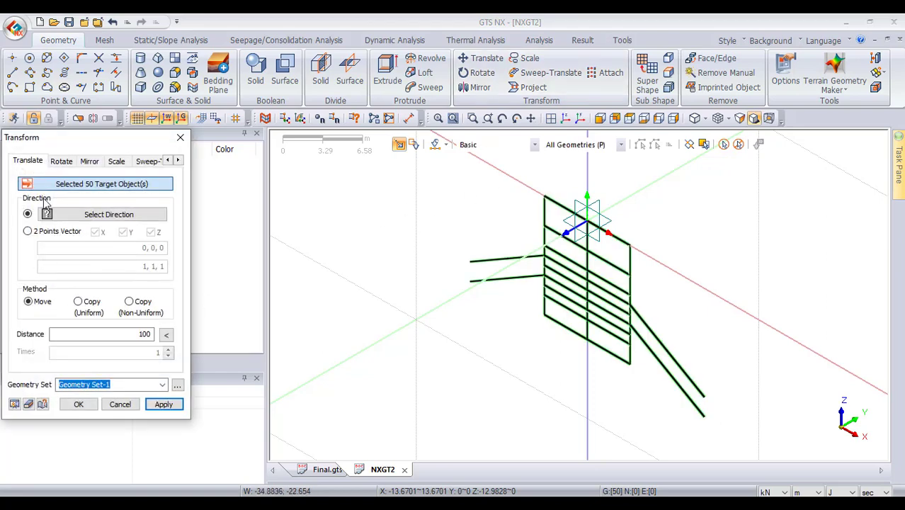
left_click(67, 214)
left_click(441, 306)
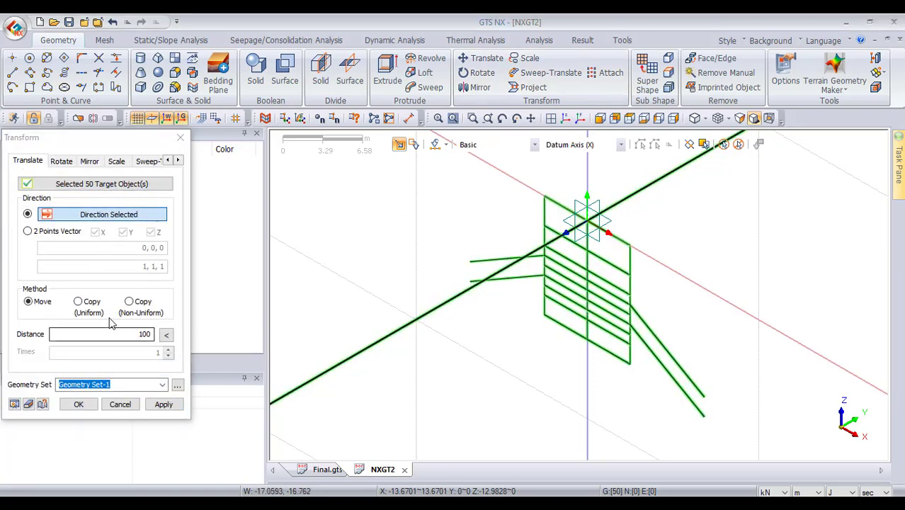
double_click(126, 334)
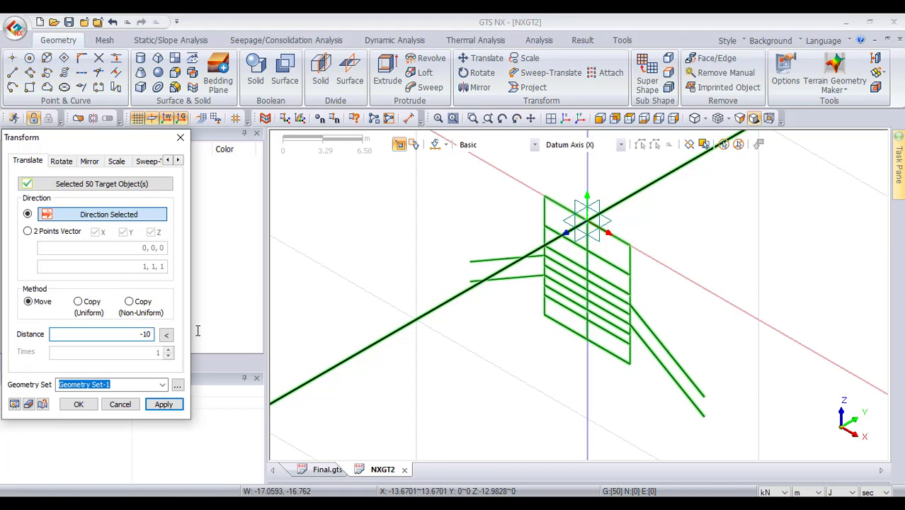
left_click(29, 402)
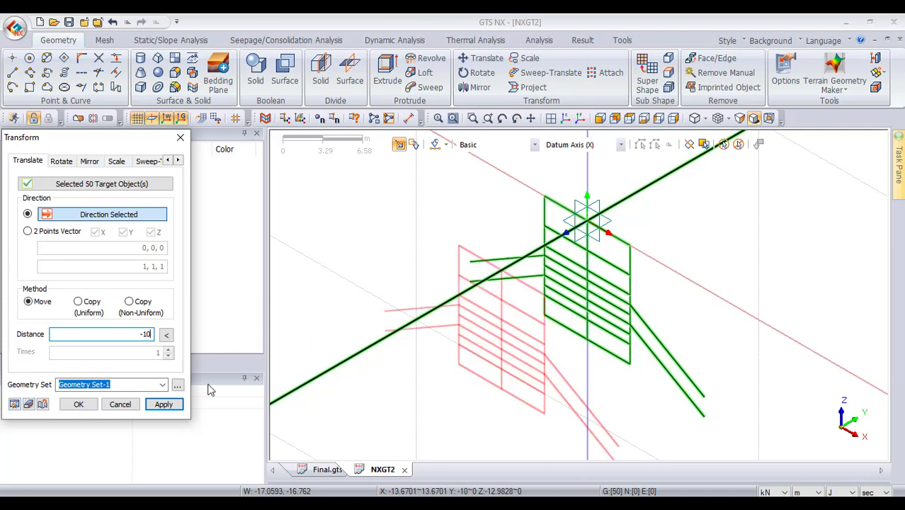
left_click(167, 403)
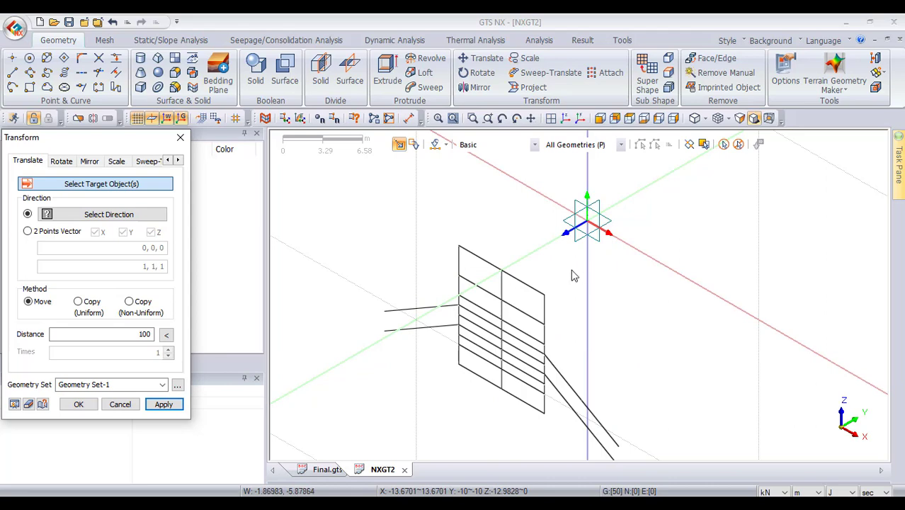
In the front view, draw a rectangle with Make Face between the upper-right and lower-left corners of the layered outline
left_click(602, 117)
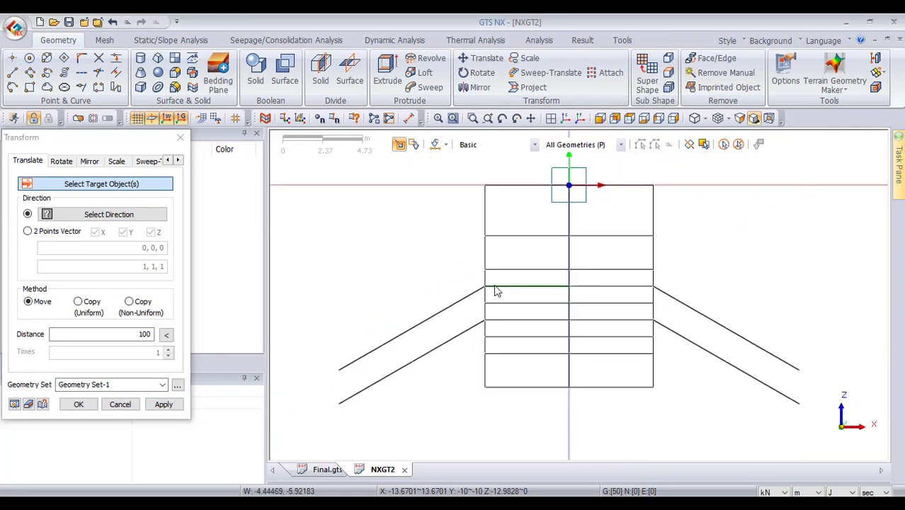
left_click(29, 87)
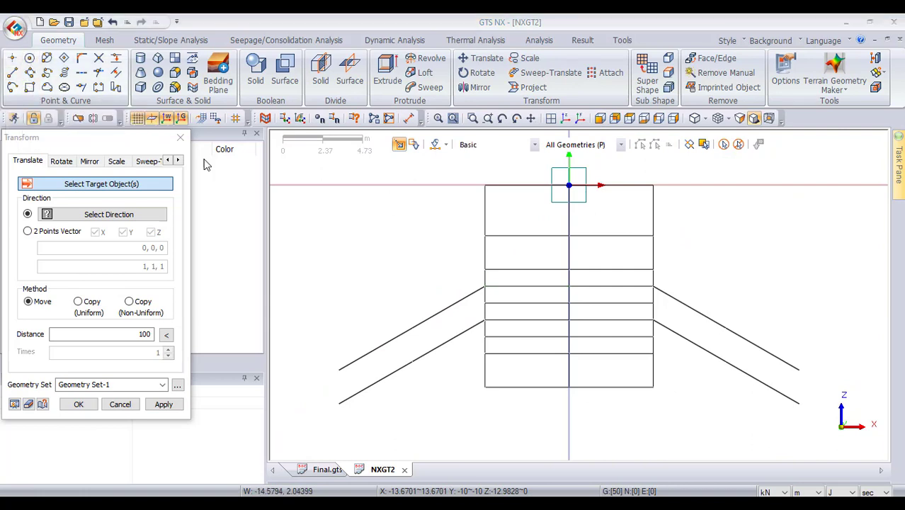
left_click(653, 185)
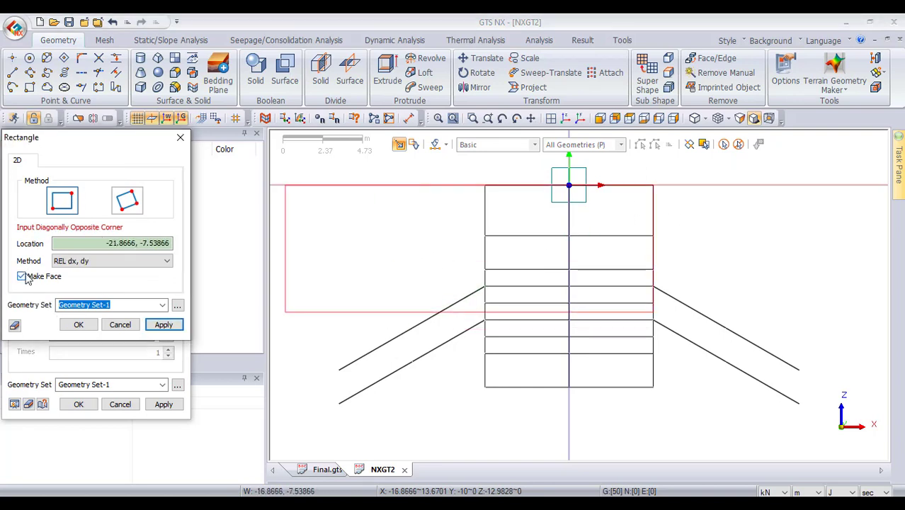
left_click(486, 388)
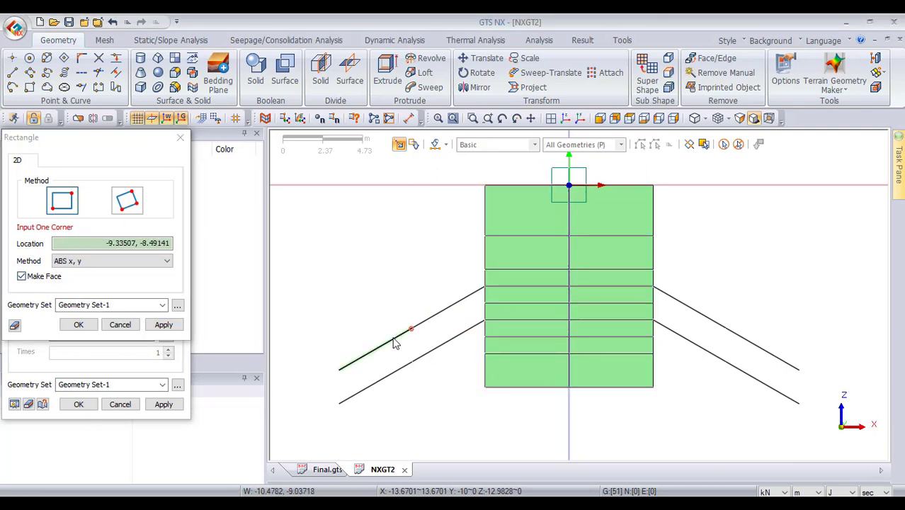
left_click(180, 137)
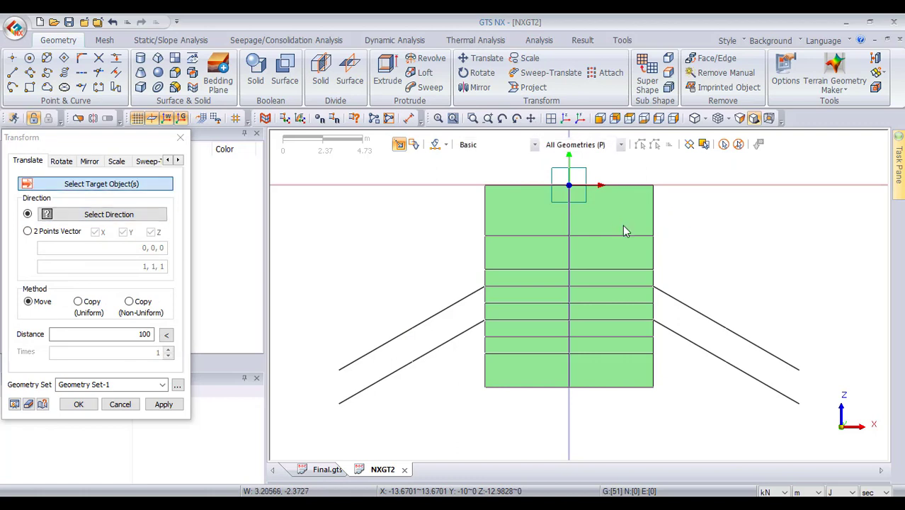
left_click(620, 193)
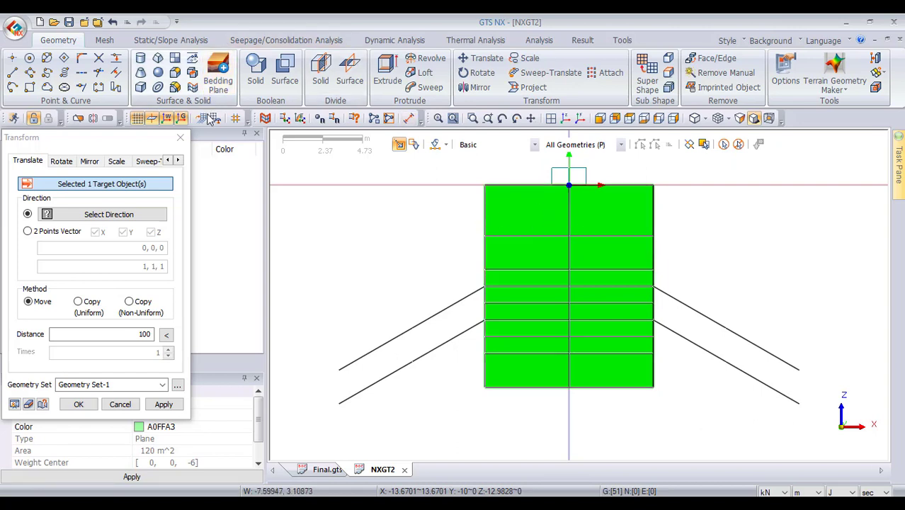
left_click(180, 138)
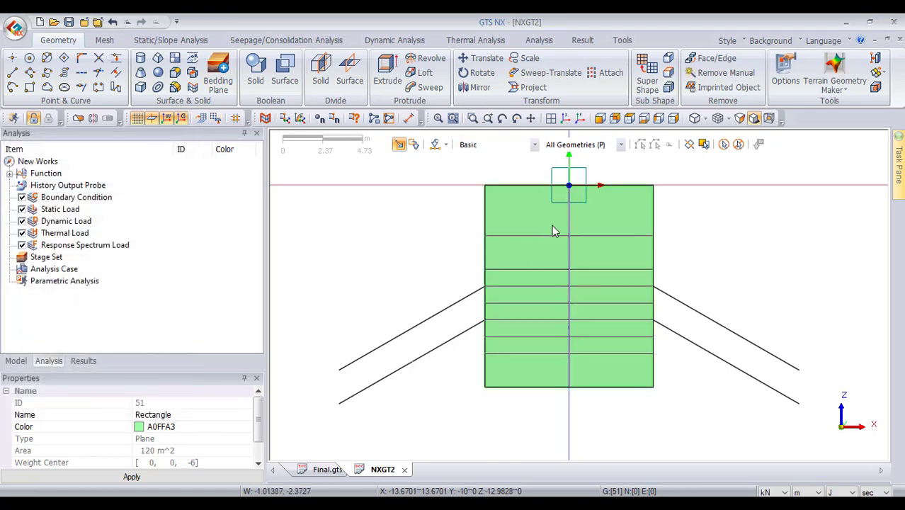
left_click(490, 203)
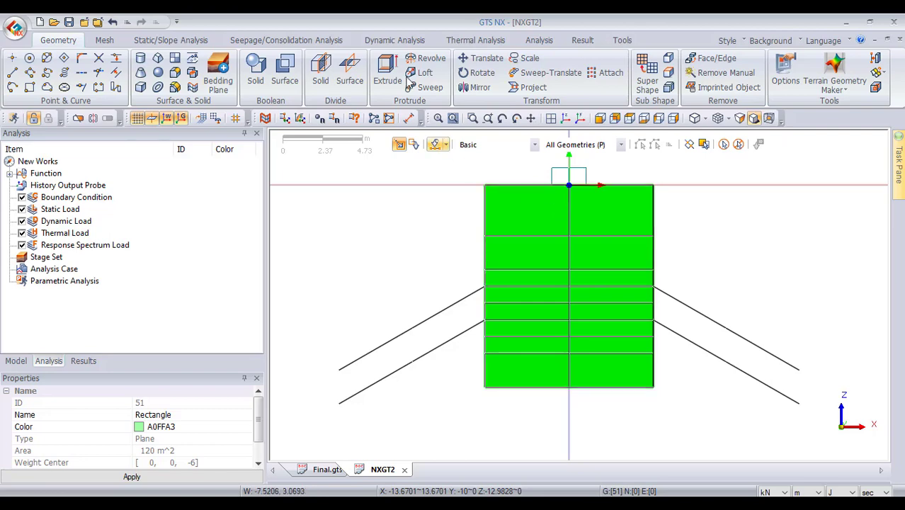
left_click(386, 67)
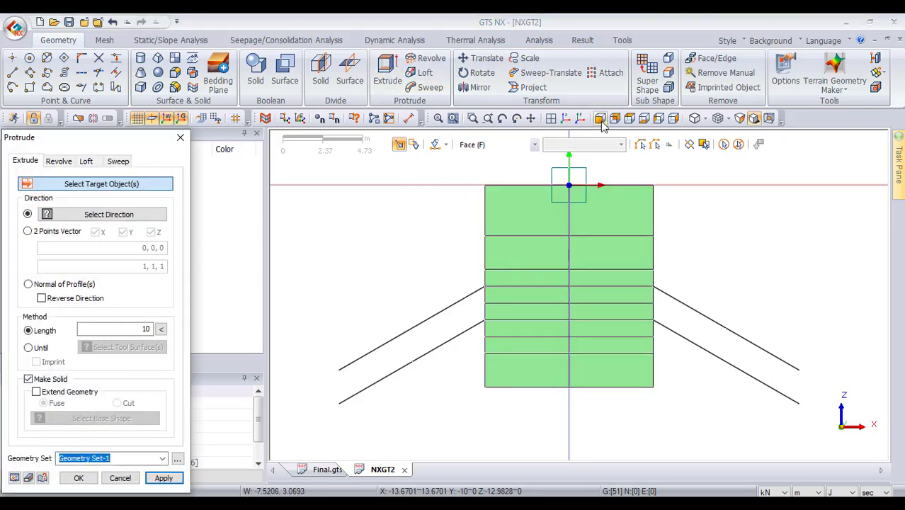
left_click(565, 118)
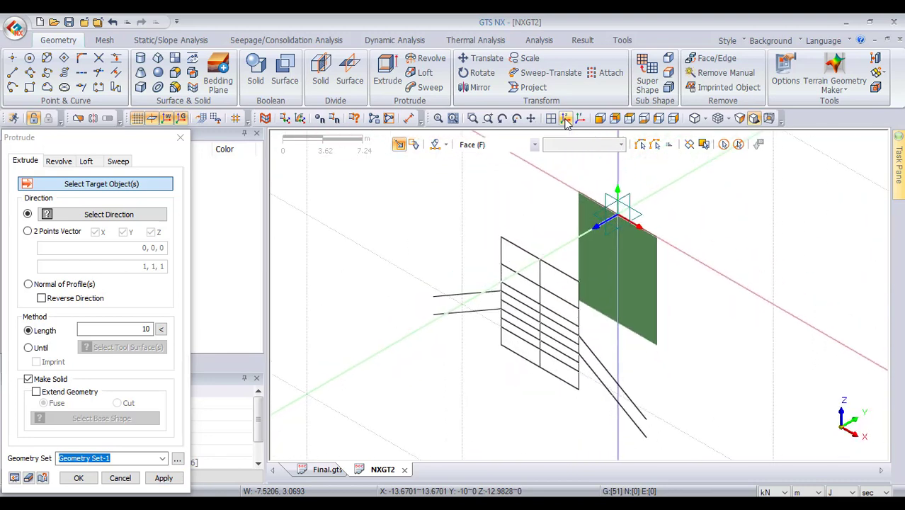
key("Escape")
Delete the rectangle face lying on the plane through the origin, behind the imported wireframe
scroll(638, 283, "up", 1)
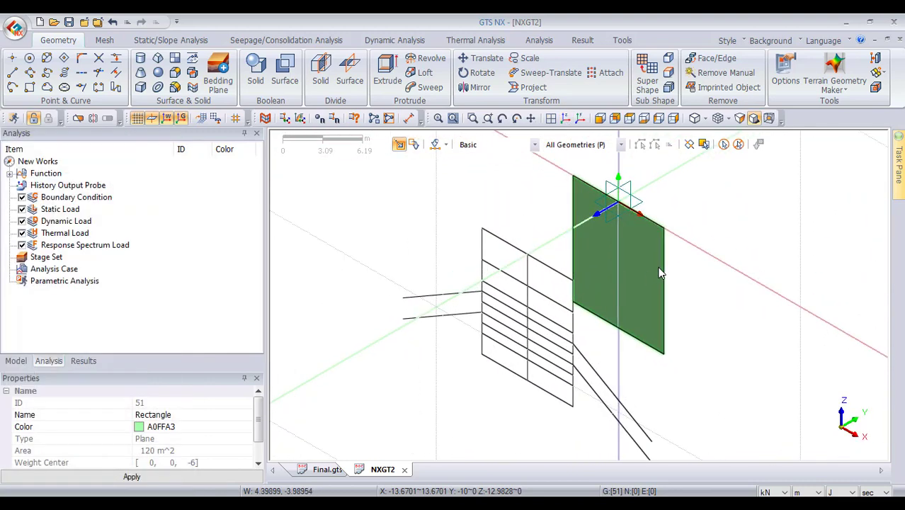
left_click(651, 266)
key("Delete")
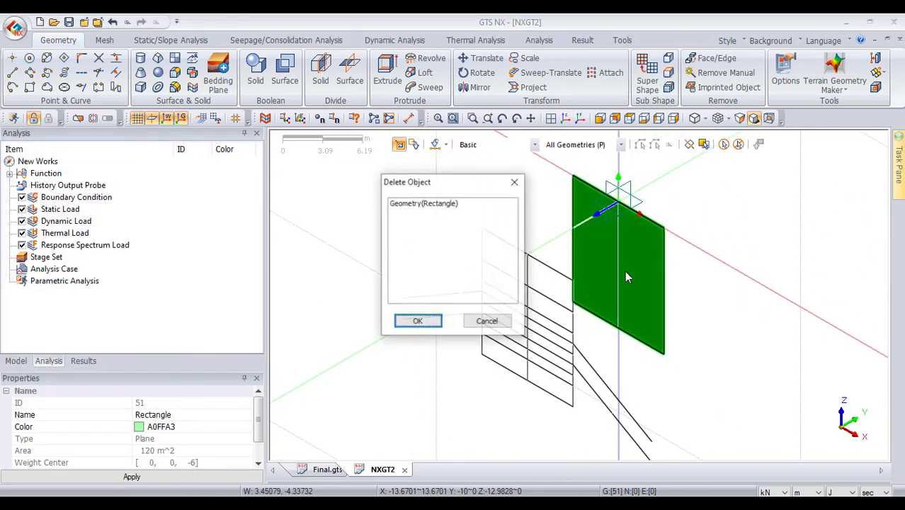
left_click(414, 319)
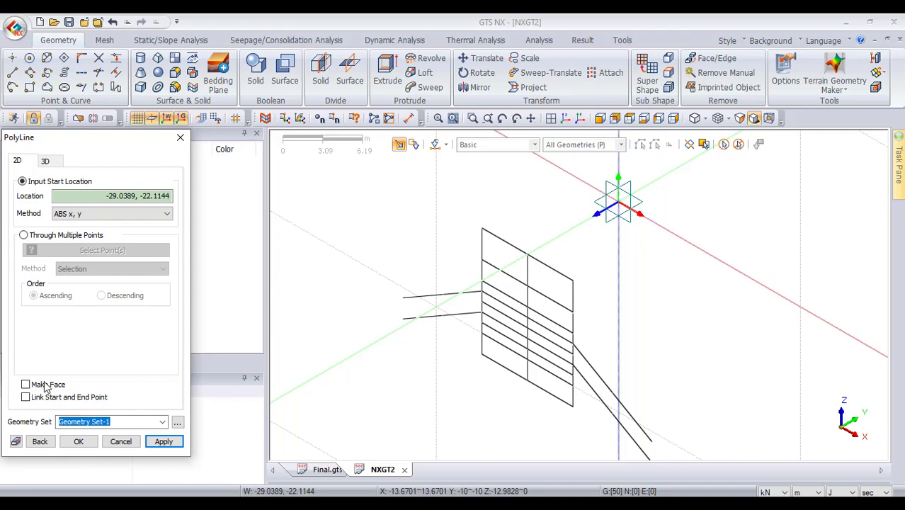
Draw a 3D polyline with Make Face around the outer corners of the translated layered outline, in Geometry Set-1
left_click(50, 161)
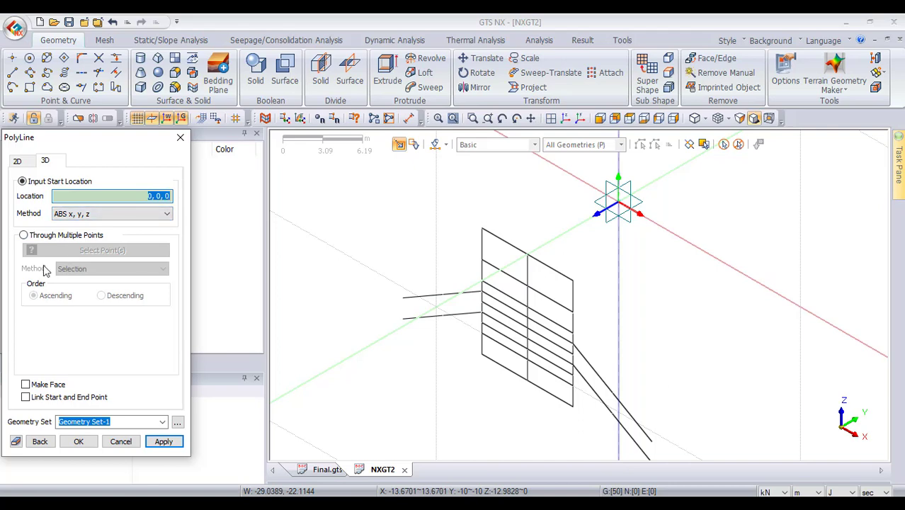
left_click(26, 385)
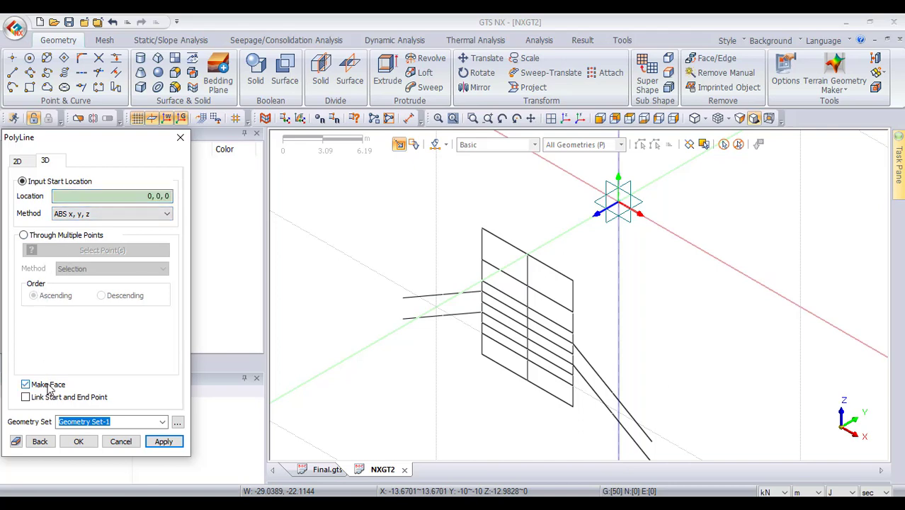
left_click(544, 253)
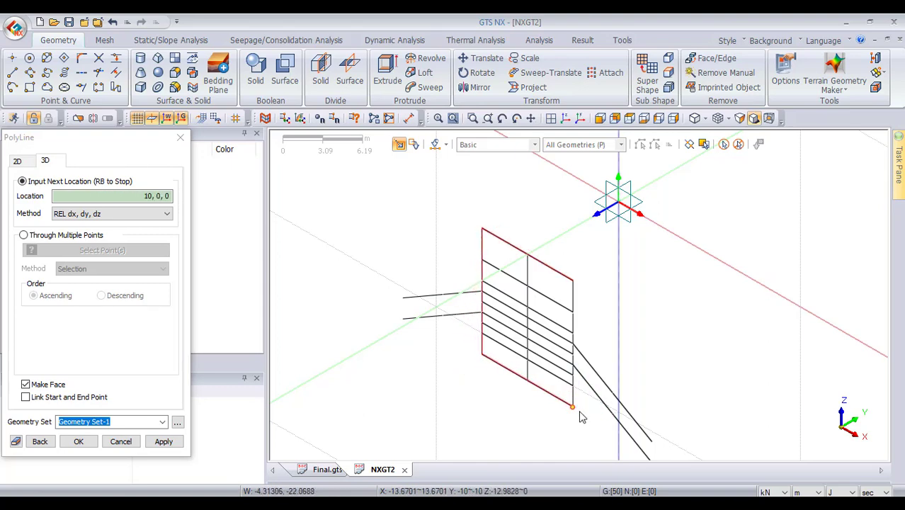
left_click(574, 278)
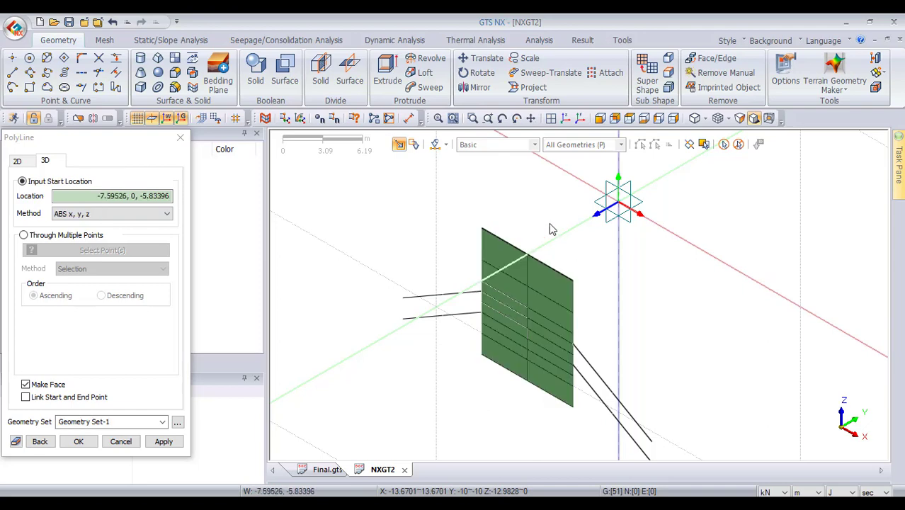
key("Escape")
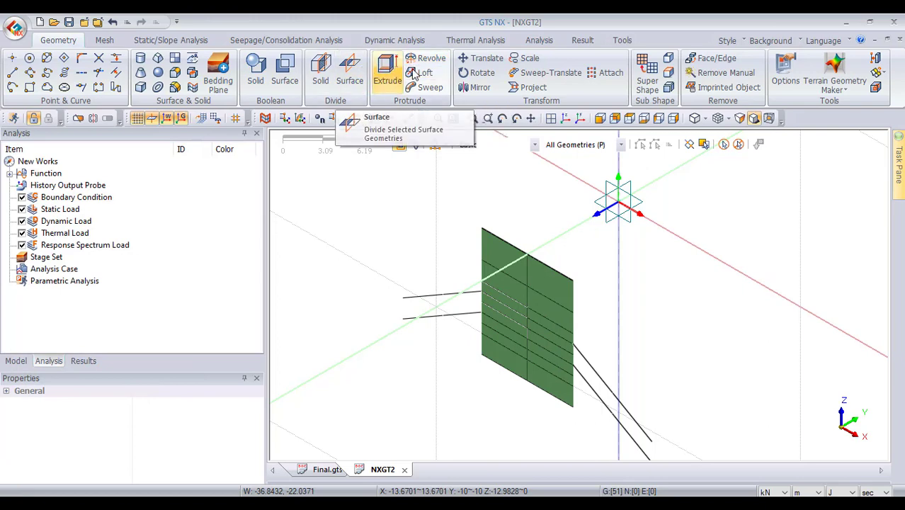
Extrude the new outline face into a solid along the Y datum axis with a length of 20, in Geometry Set-1
left_click(388, 74)
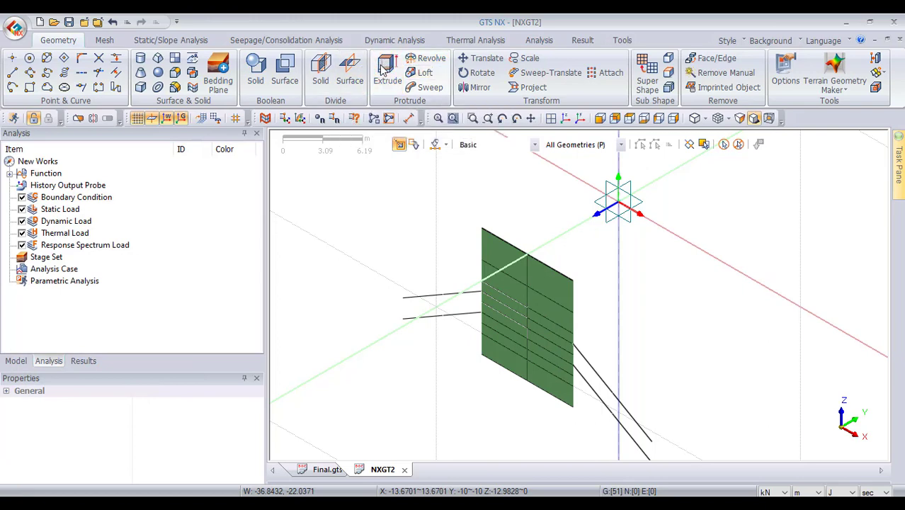
left_click(556, 293)
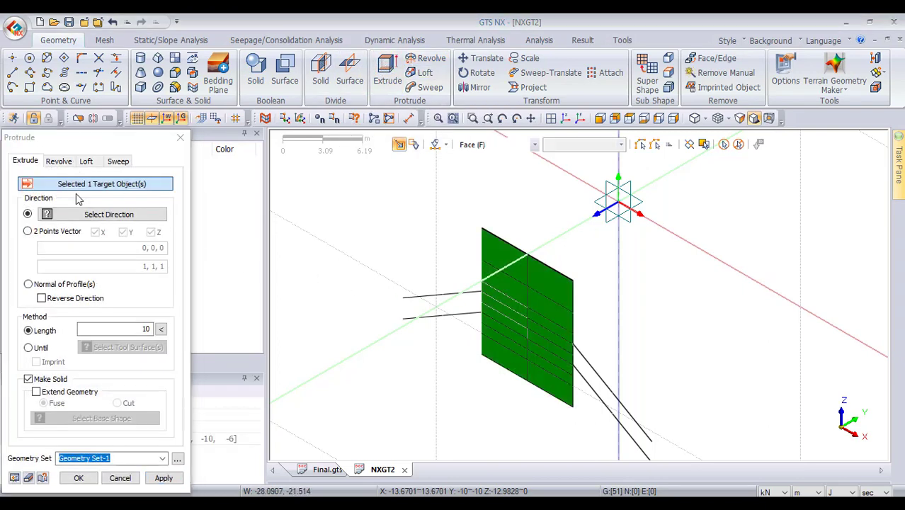
left_click(90, 216)
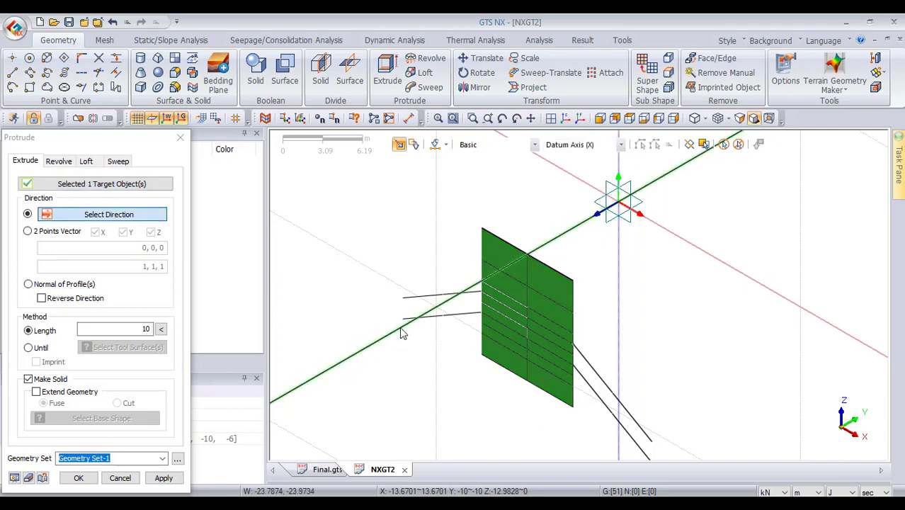
left_click(346, 325)
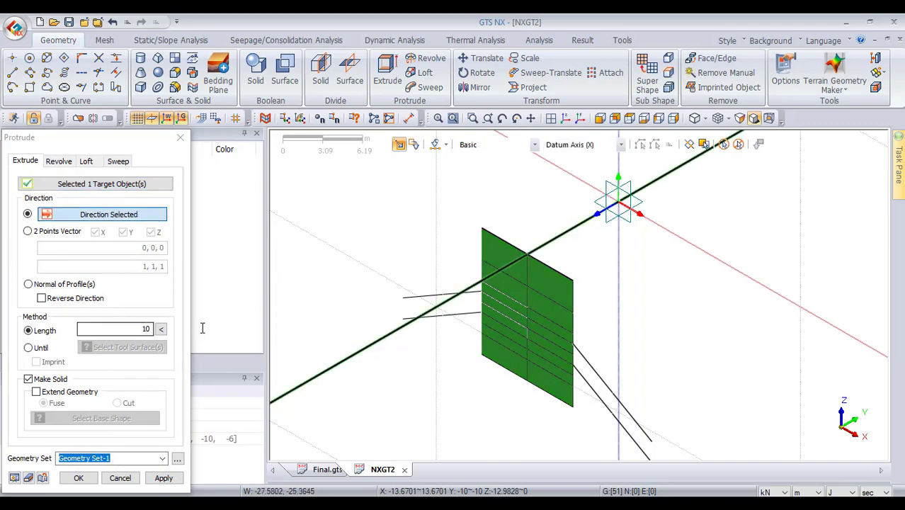
type("20")
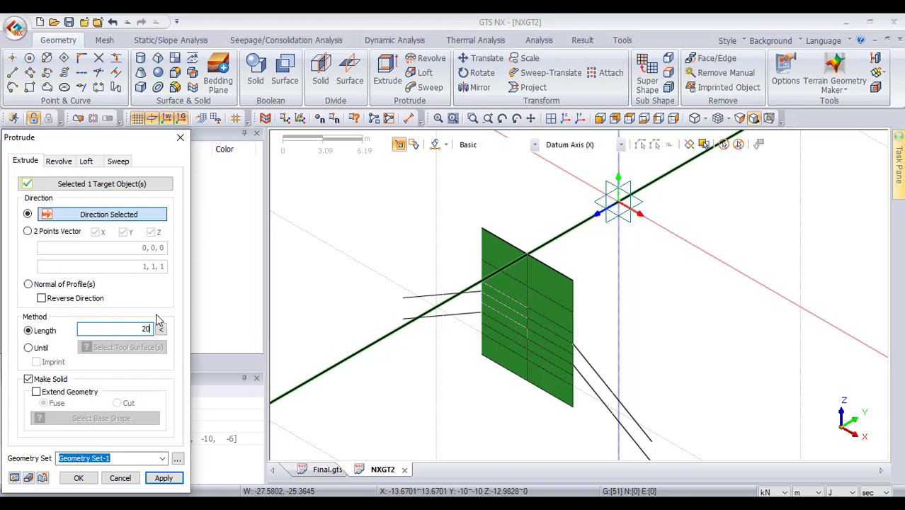
left_click(15, 480)
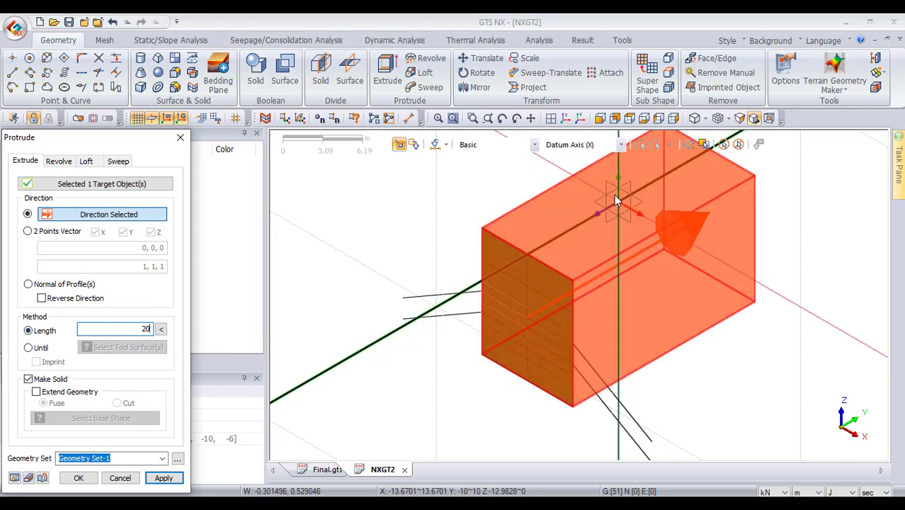
left_click(169, 479)
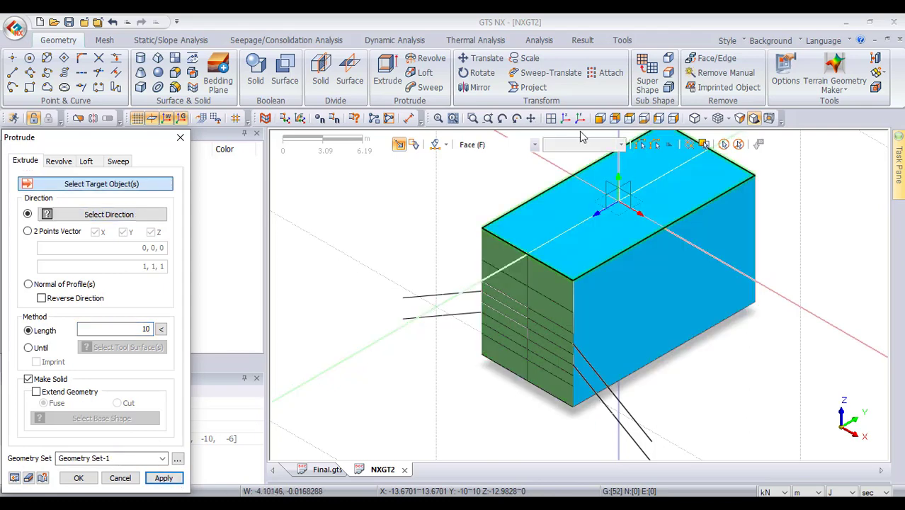
Delete the source polyline face on the front of the extruded box, keeping the solid
scroll(538, 296, "up", 2)
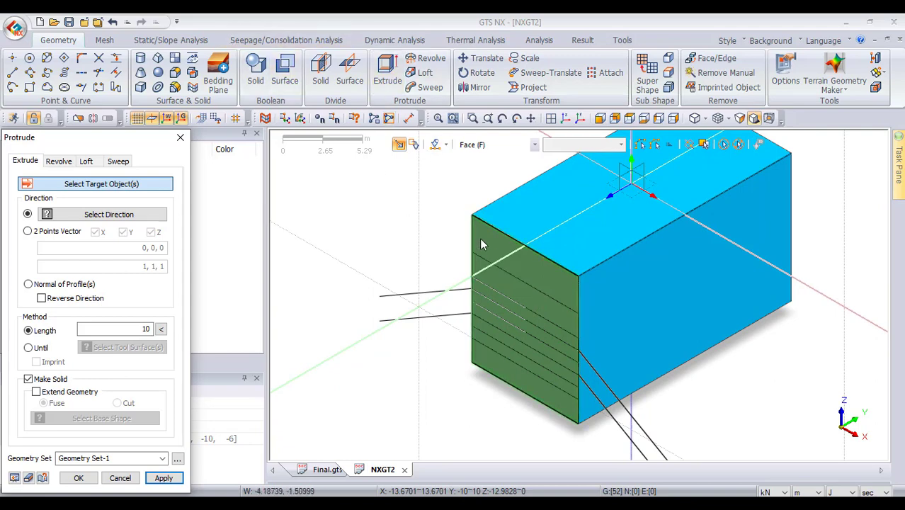
left_click(523, 267)
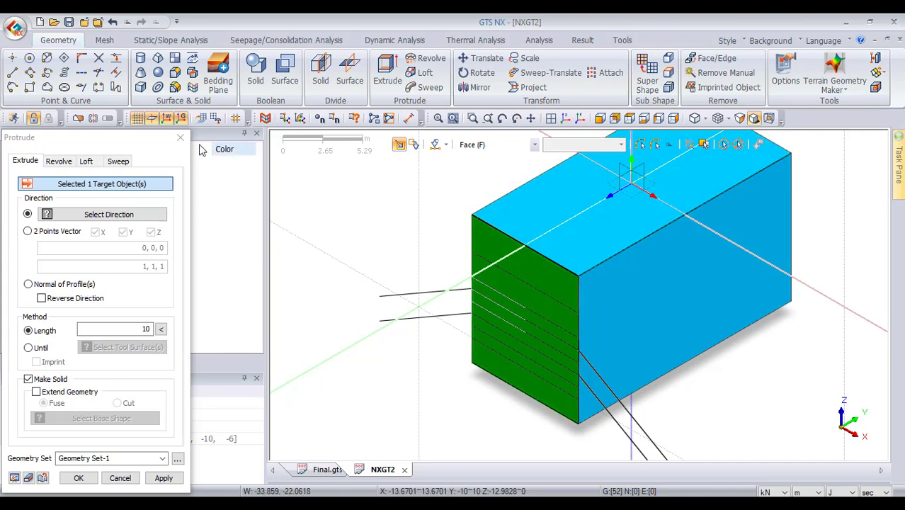
left_click(164, 478)
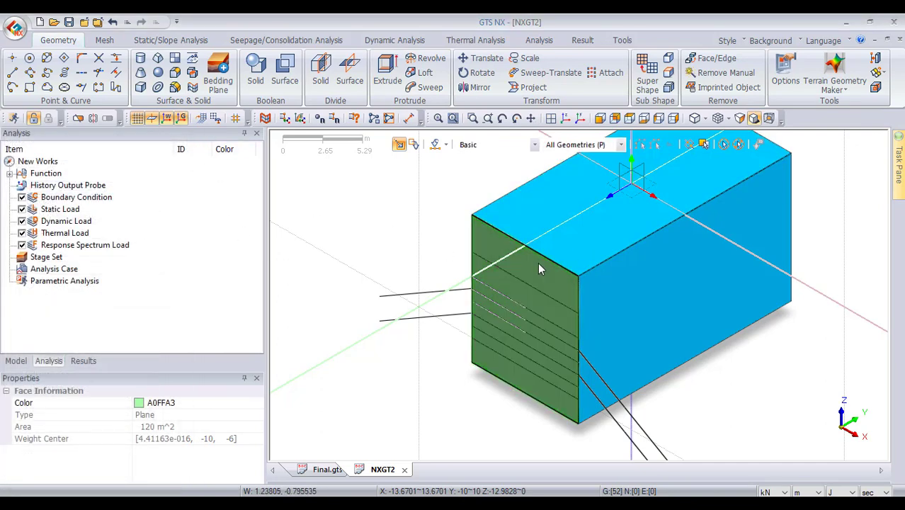
left_click(538, 268)
key("Delete")
key("Return")
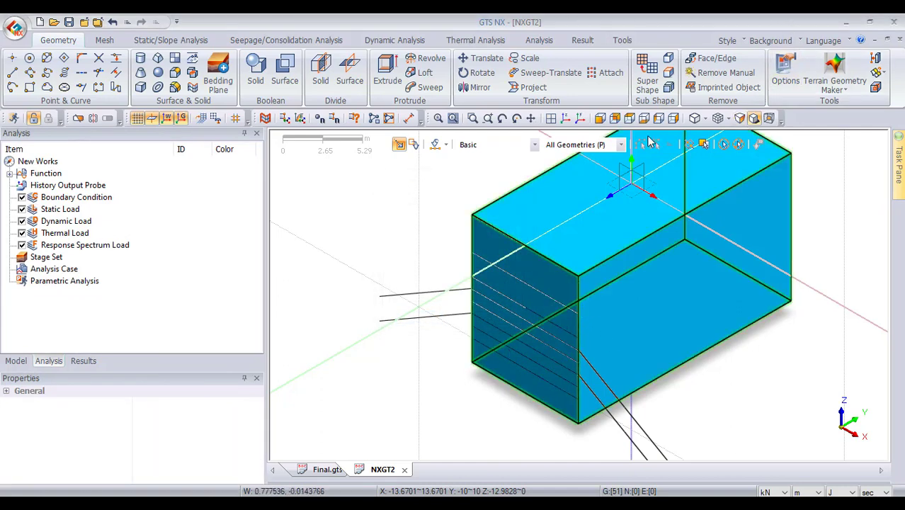
Hide Geometry Set-1 in the model tree so only the imported lines show in the front view
left_click(615, 119)
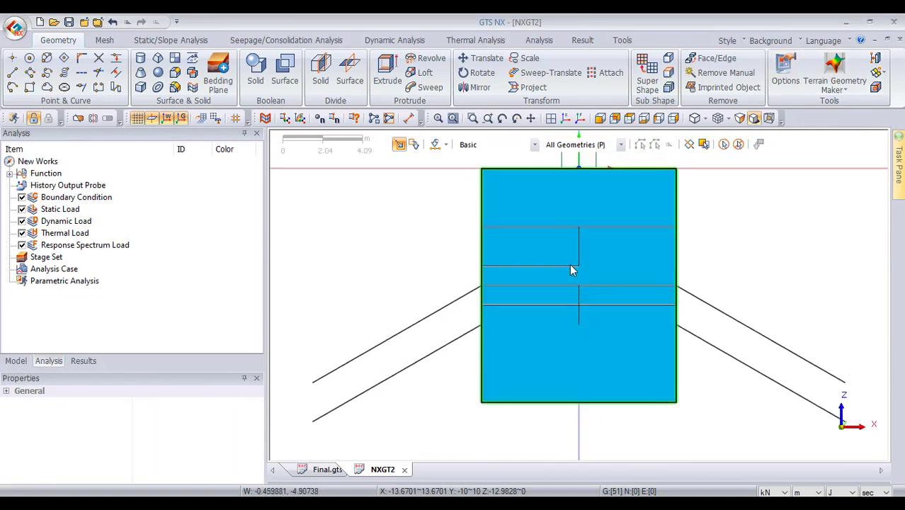
scroll(564, 306, "down", 2)
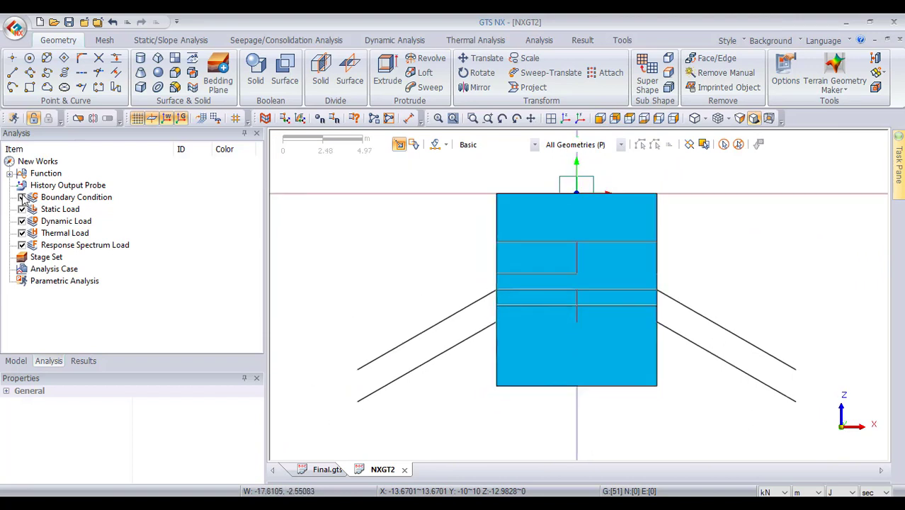
left_click(16, 361)
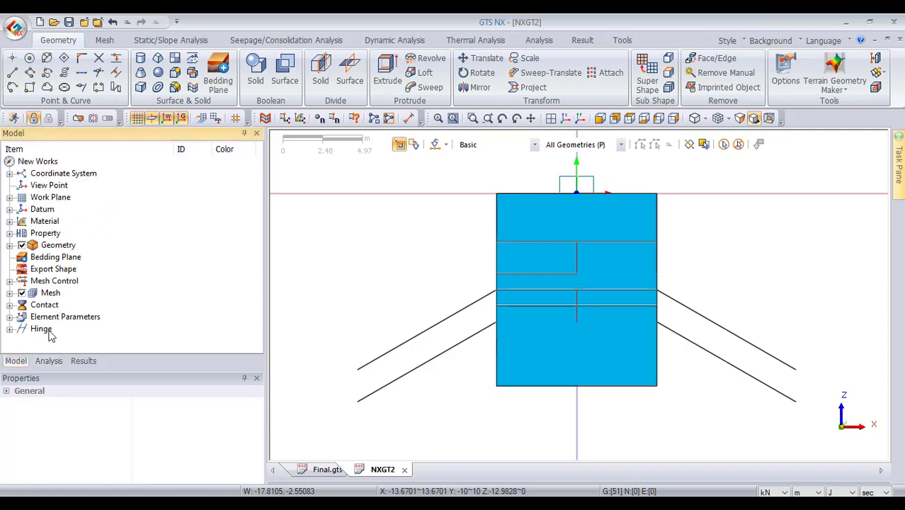
left_click(10, 245)
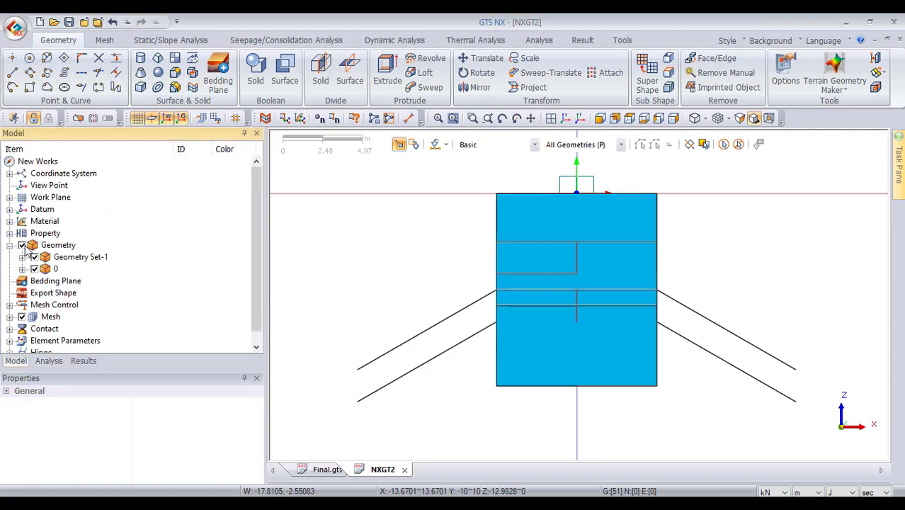
left_click(34, 257)
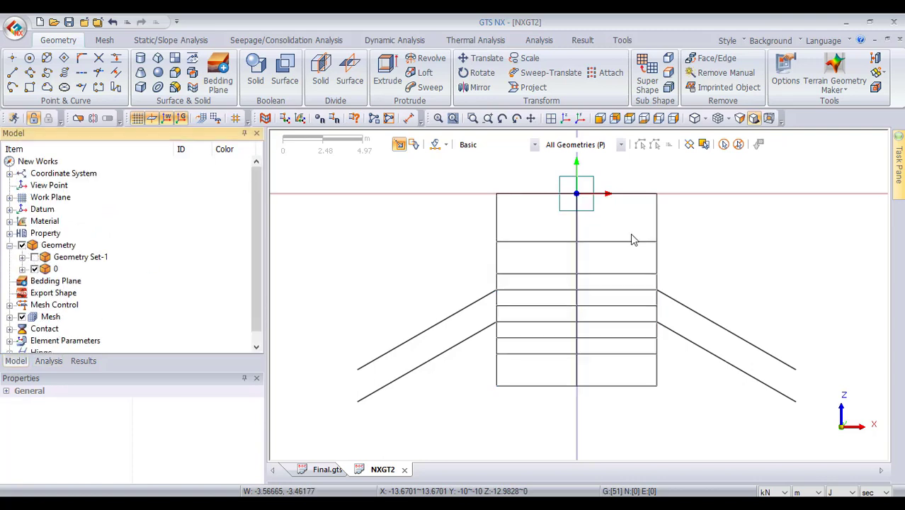
scroll(540, 279, "down", 2)
left_click_drag(462, 225, 659, 352)
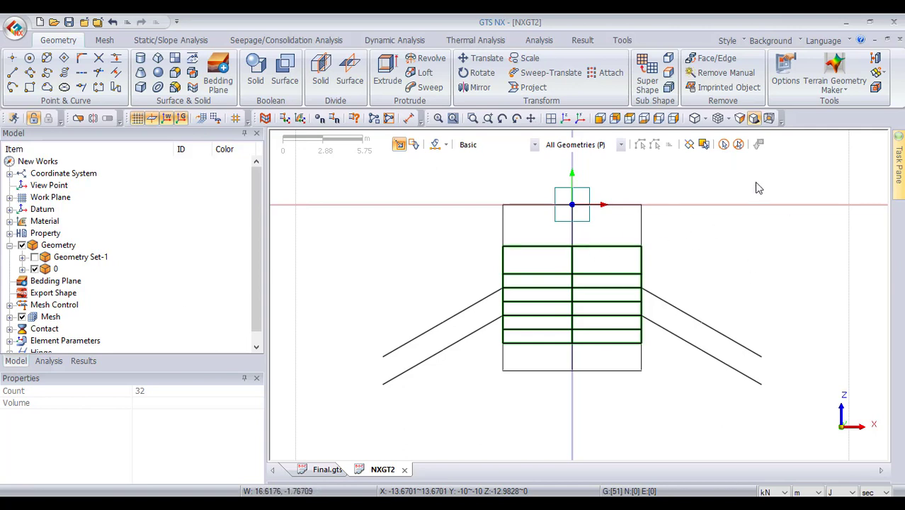
left_click(738, 144)
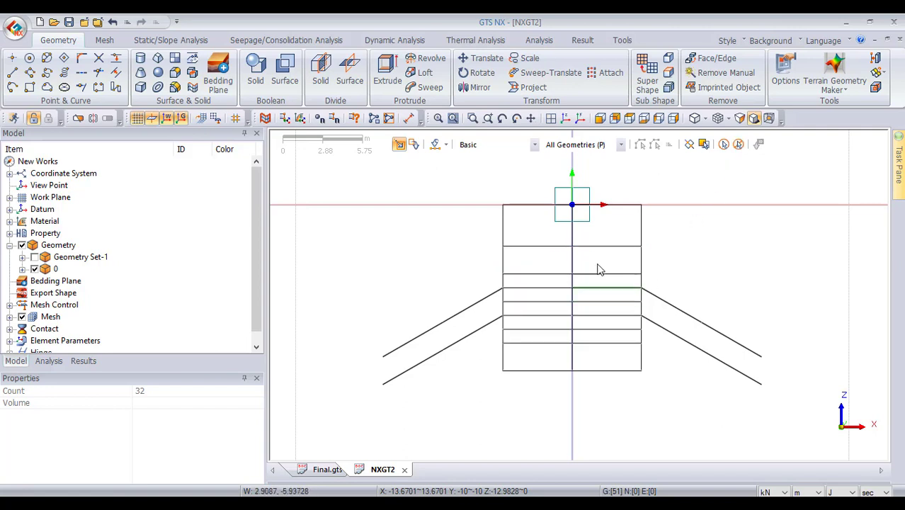
left_click_drag(627, 231, 600, 222)
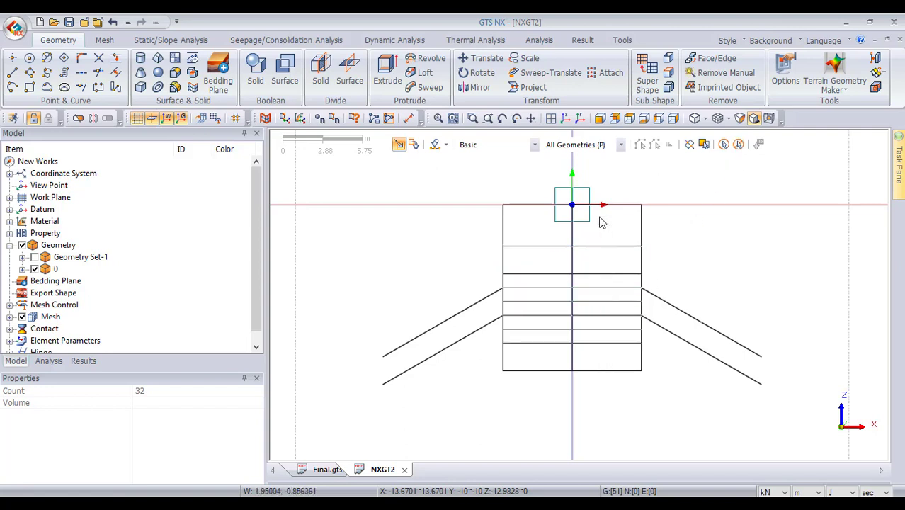
left_click(554, 246)
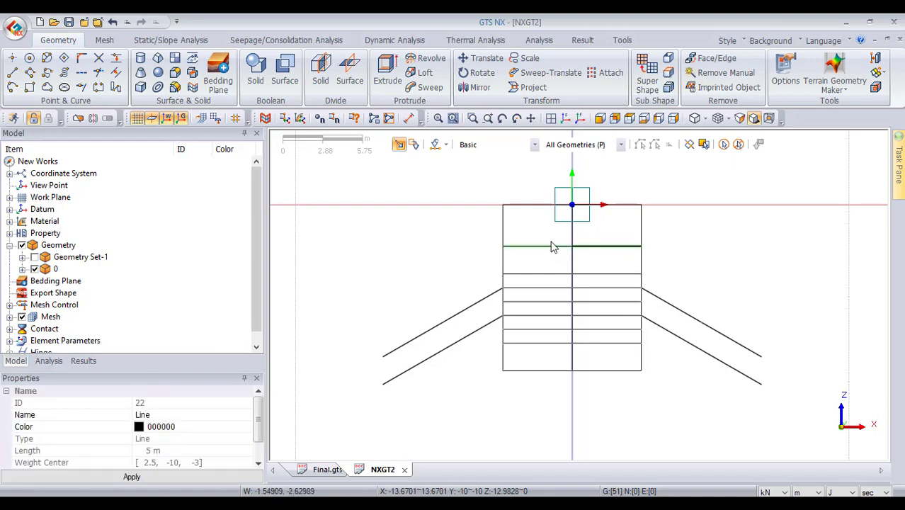
left_click_drag(552, 271, 524, 344)
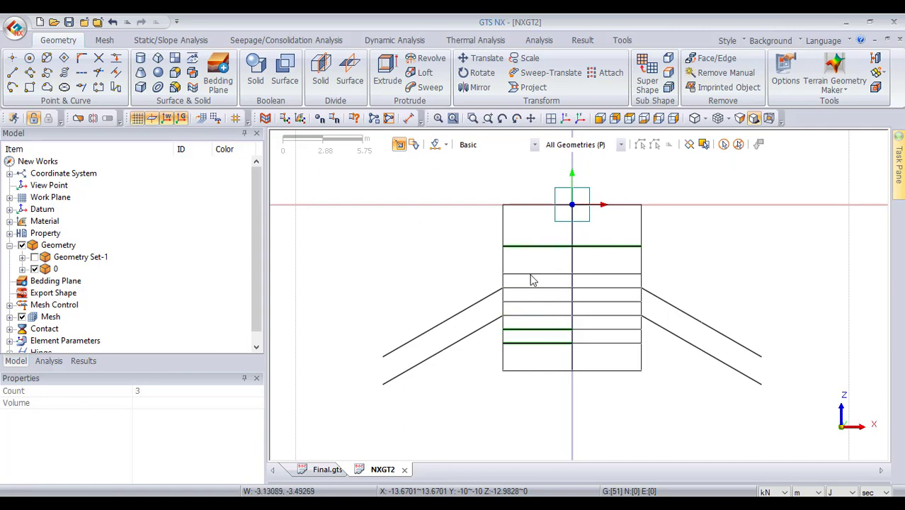
left_click(554, 330)
left_click(553, 343)
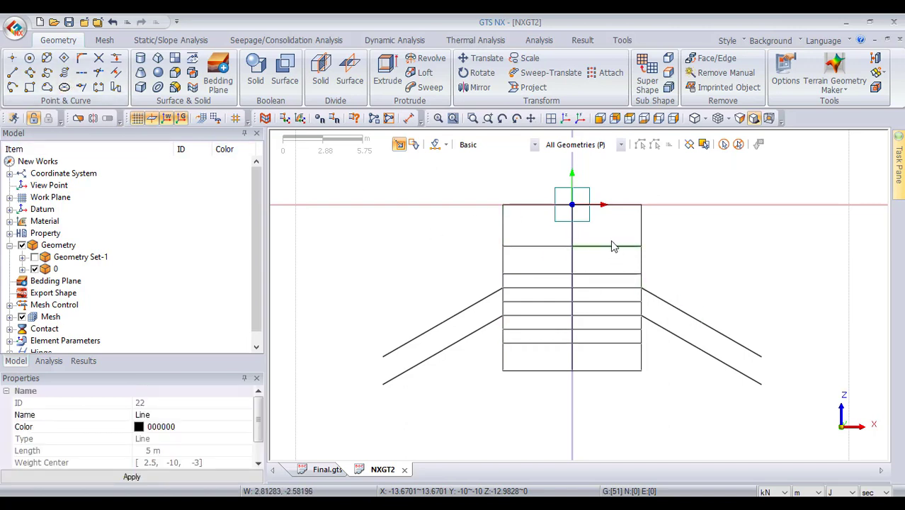
Start an edge Extrude with the 14 inner horizontal layer line segments of the wireframe as target objects
left_click(690, 145)
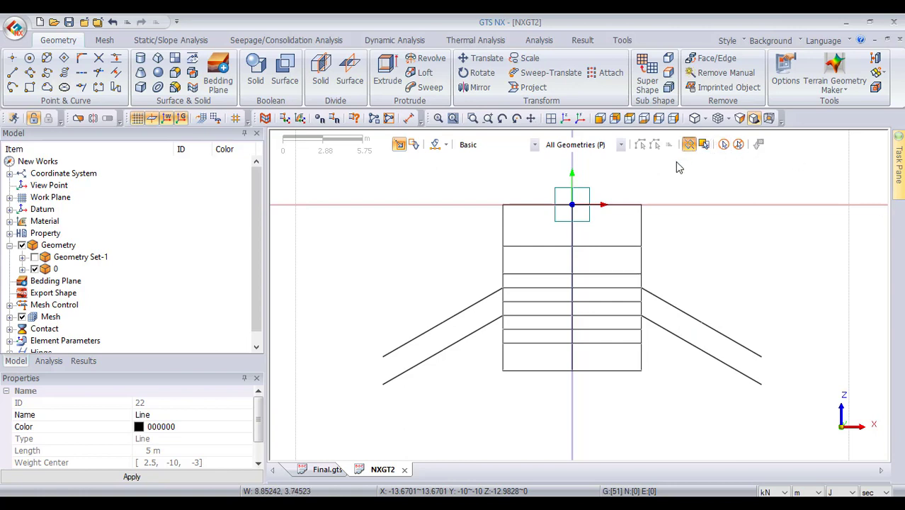
left_click_drag(625, 228, 586, 369)
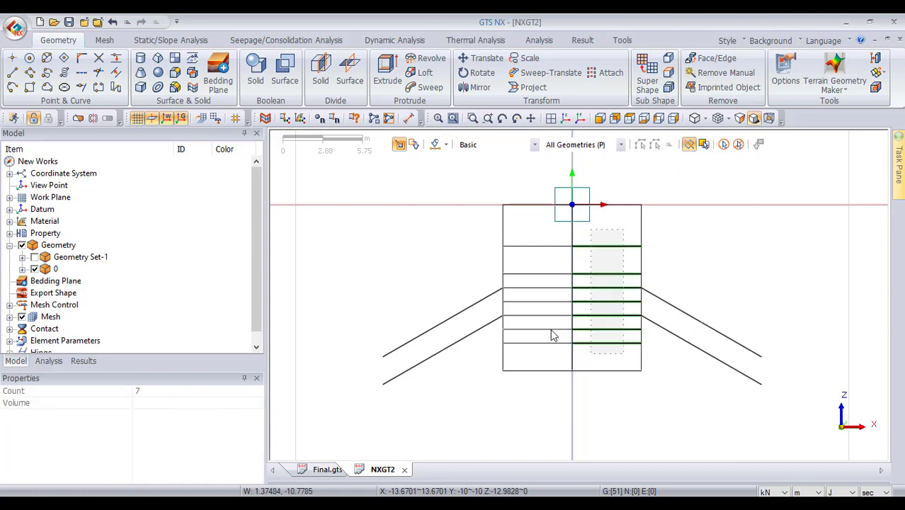
left_click_drag(519, 284, 518, 355)
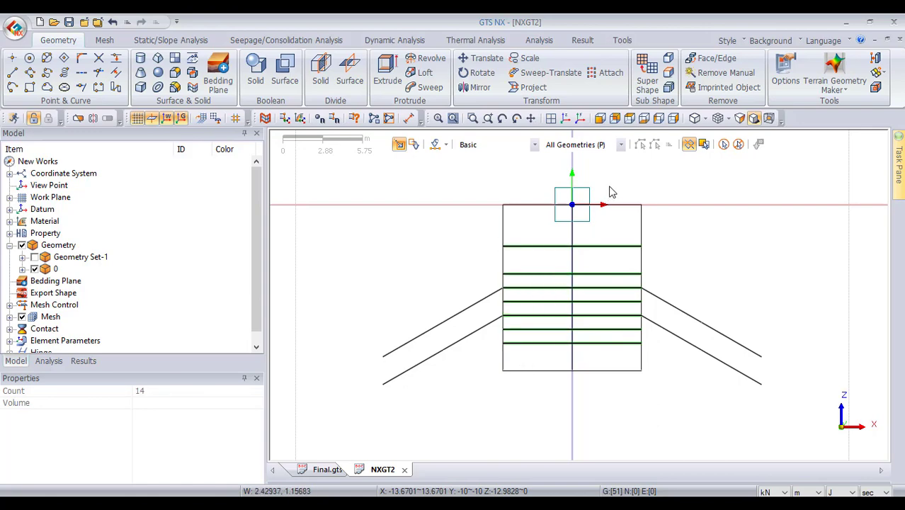
left_click(565, 118)
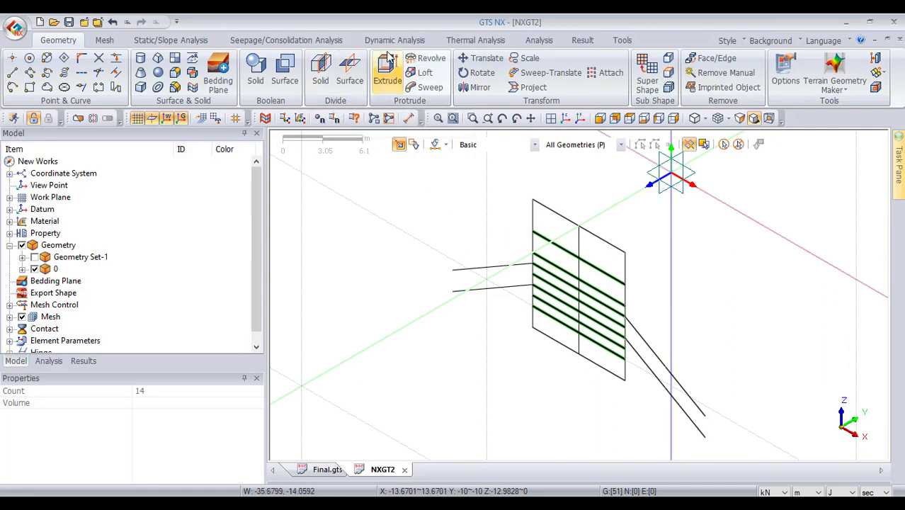
left_click(389, 60)
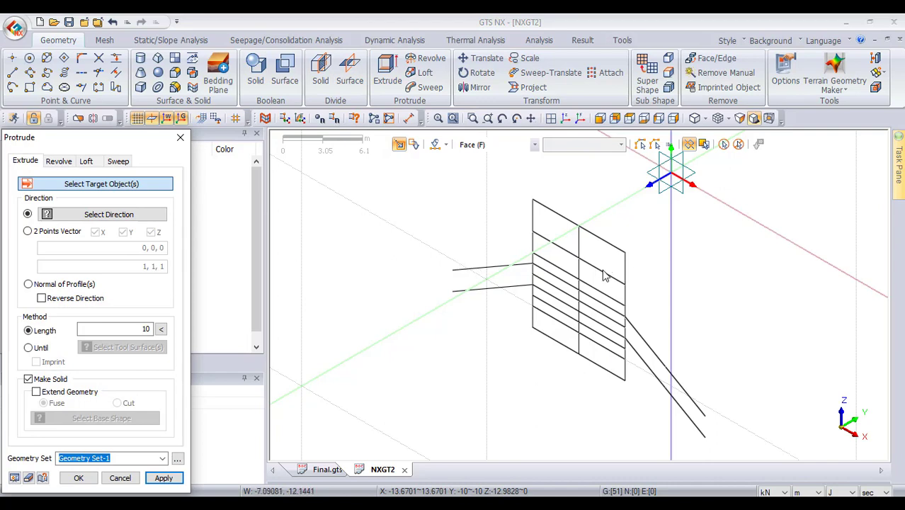
left_click(604, 276)
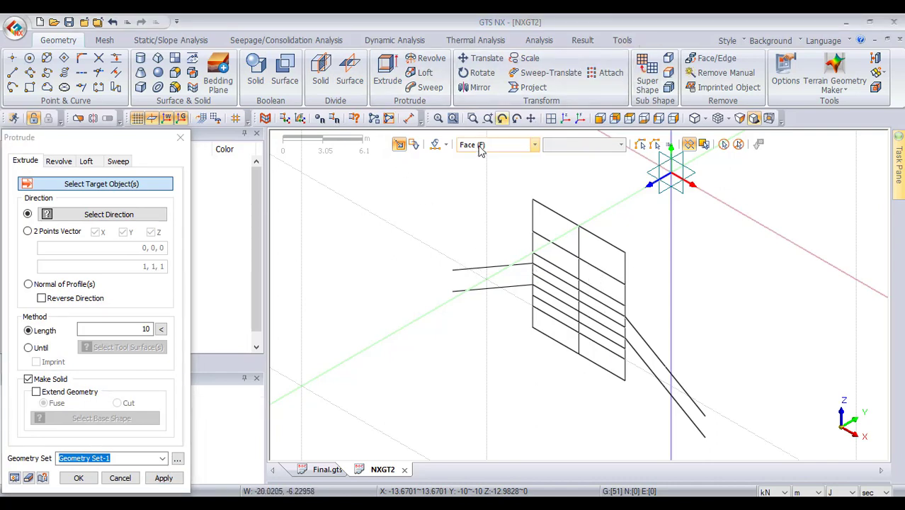
left_click(534, 149)
left_click(497, 180)
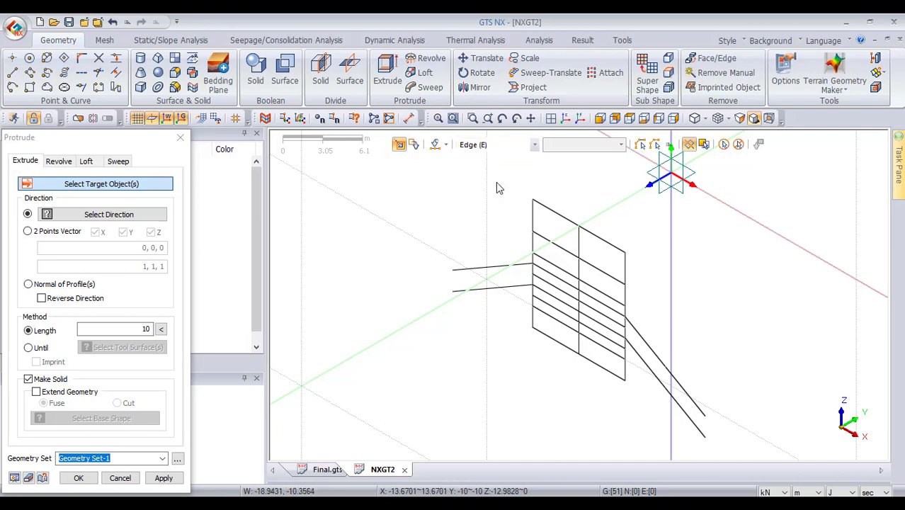
left_click(608, 301)
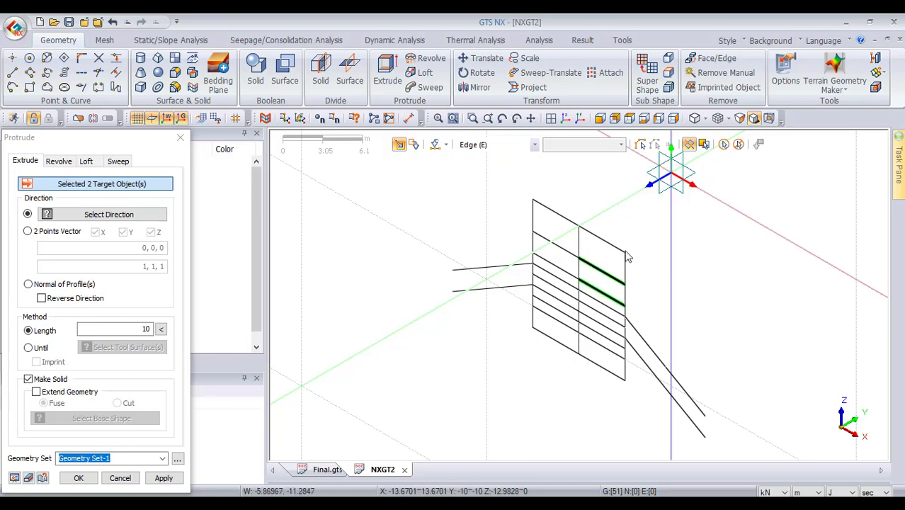
left_click(600, 118)
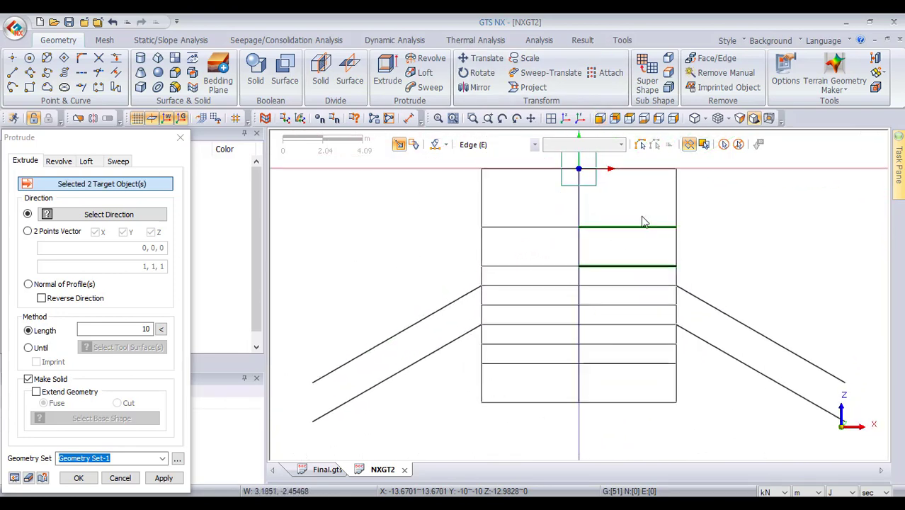
left_click_drag(641, 225, 613, 374)
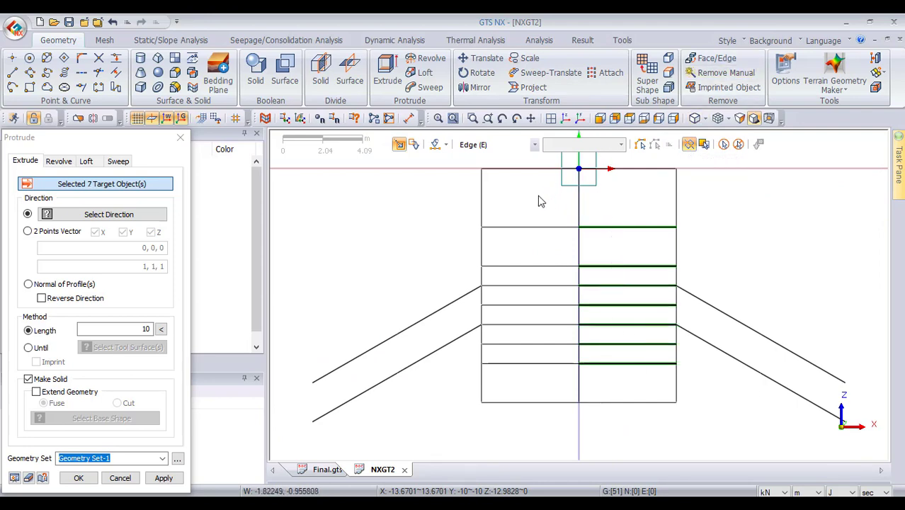
left_click_drag(533, 210, 503, 393)
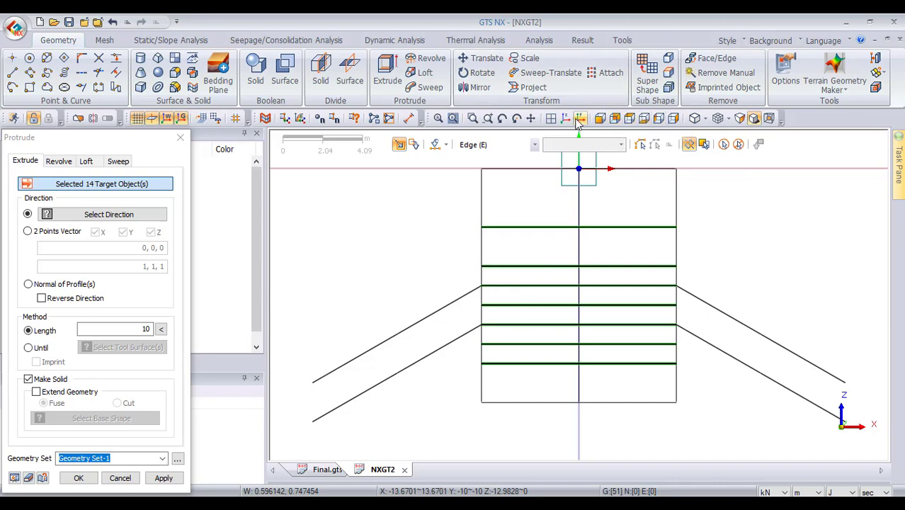
middle_click_drag(576, 168, 493, 202, "ctrl")
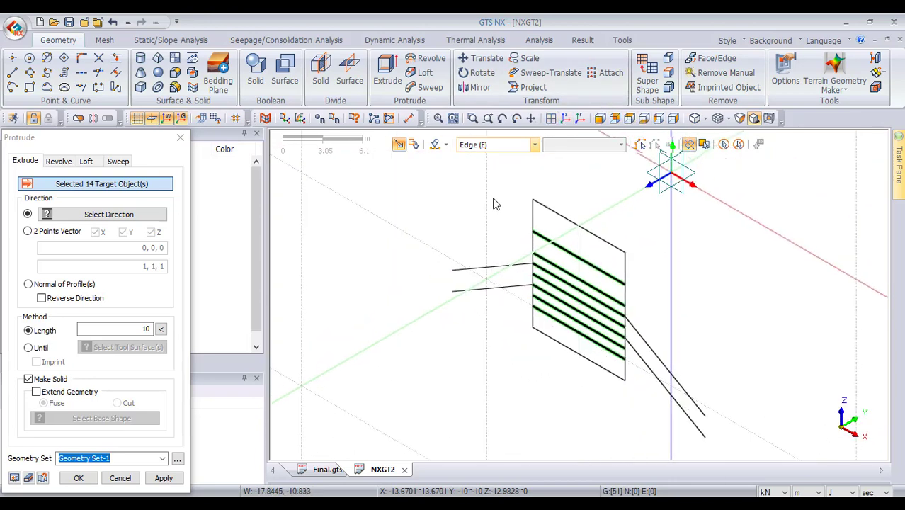
Extrude the selected layer lines into surfaces along the Y datum axis with a length of 30, in Geometry Set-1, previewing the result first
double_click(131, 329)
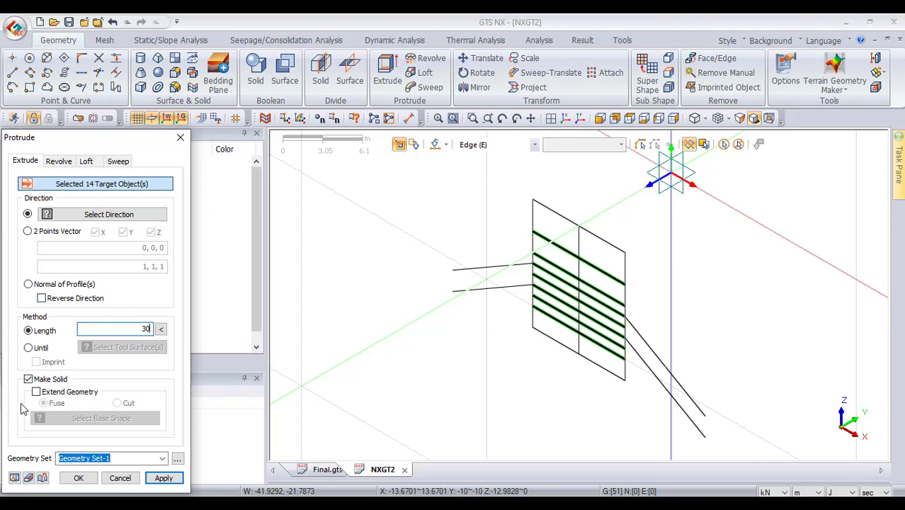
left_click(15, 478)
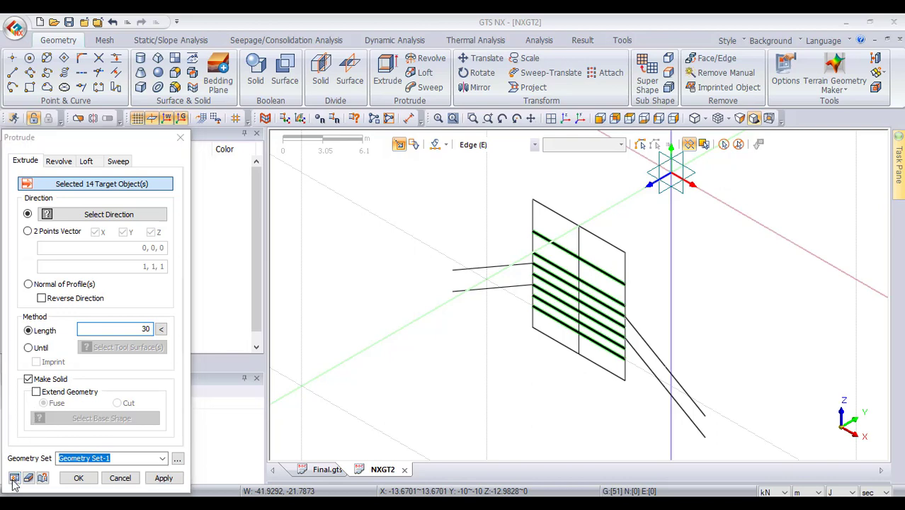
left_click(144, 350)
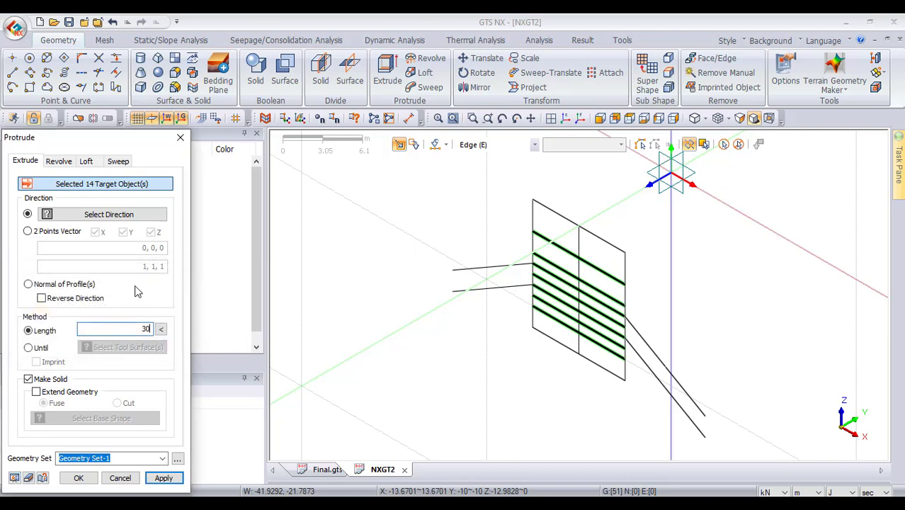
left_click(102, 214)
left_click(389, 344)
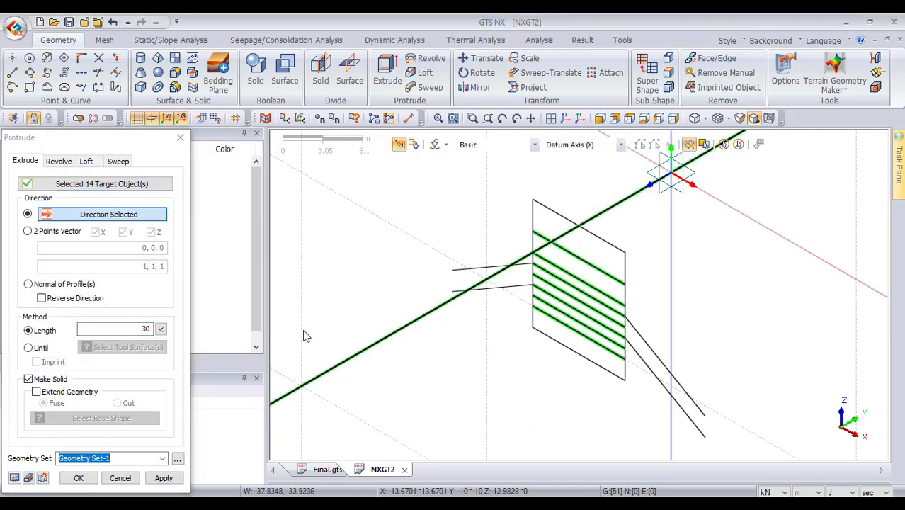
left_click(14, 478)
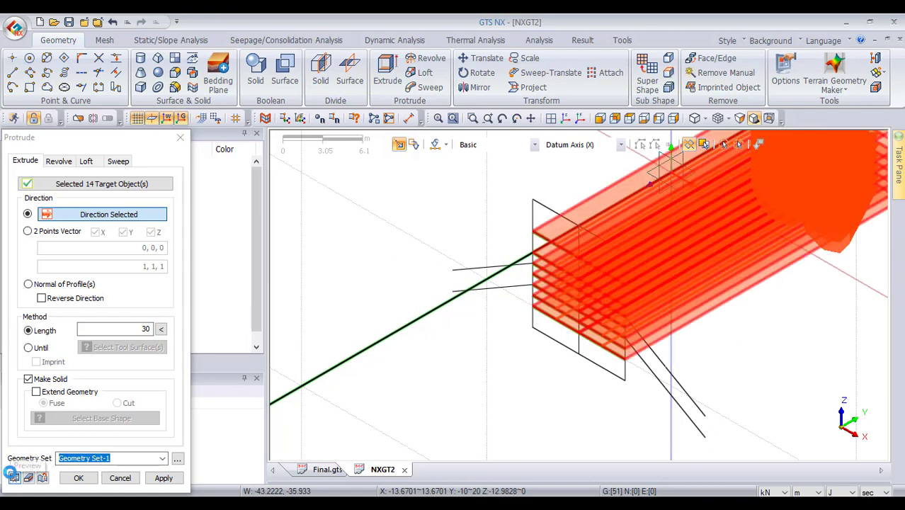
scroll(596, 187, "down", 3)
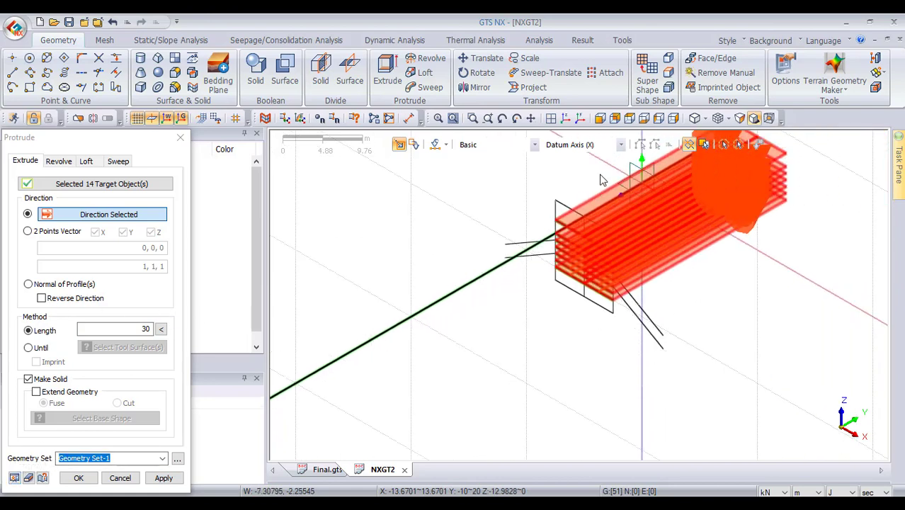
left_click(163, 478)
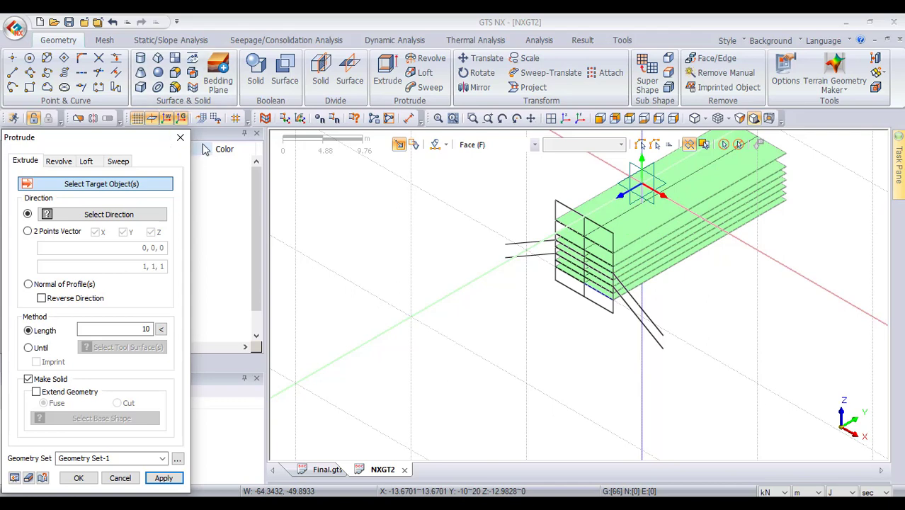
left_click(180, 137)
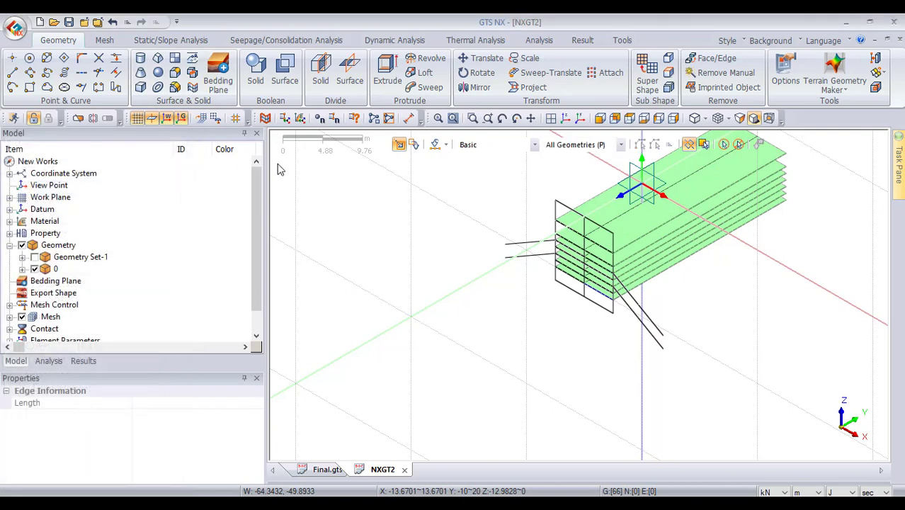
Show Geometry Set-1 and divide the box solid by the 14 extruded layer surfaces, deleting the original solid and the tool surfaces
left_click(34, 257)
middle_click_drag(640, 239, 612, 318)
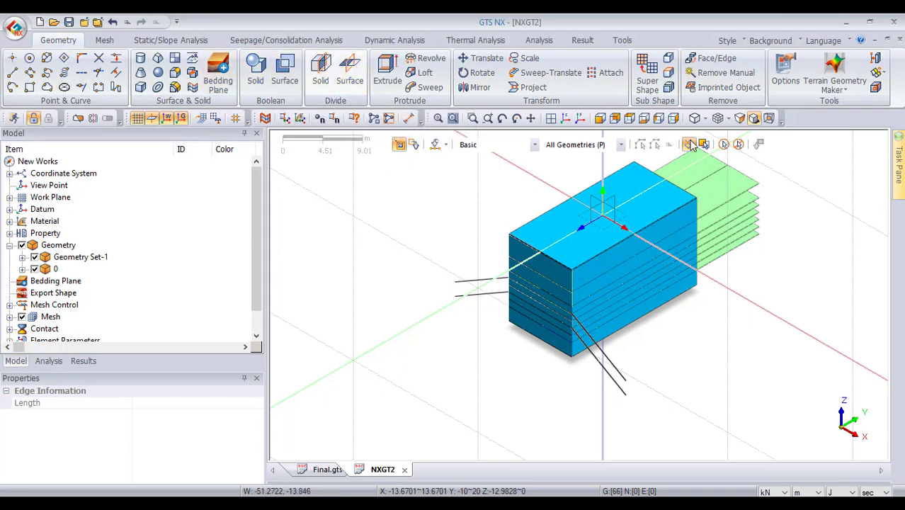
left_click(321, 71)
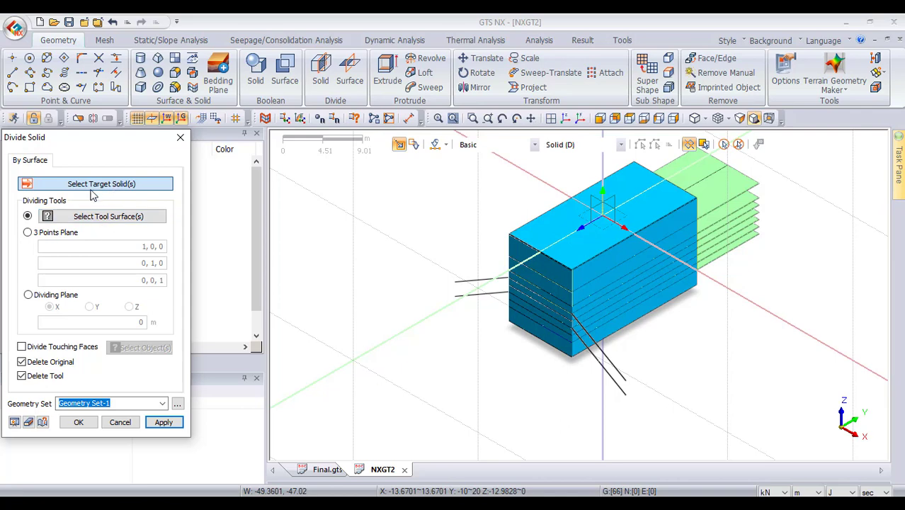
left_click(556, 228)
left_click(96, 217)
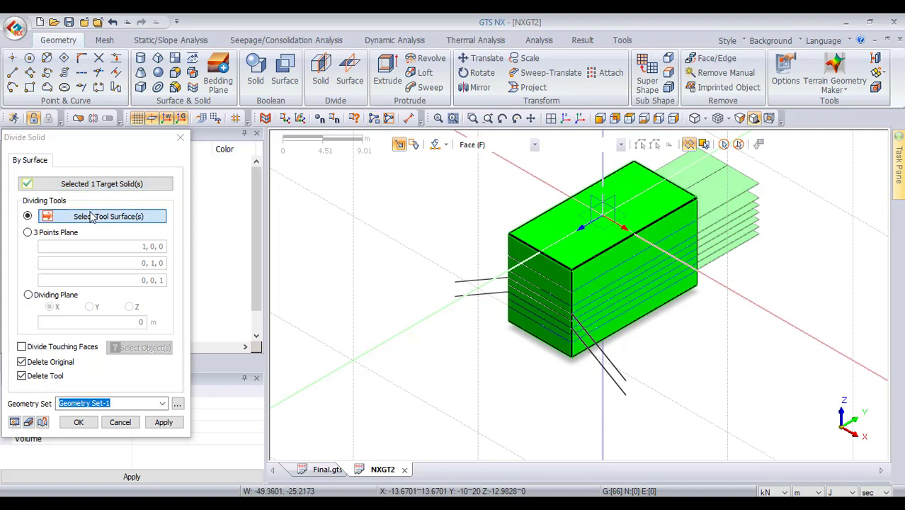
left_click(720, 195)
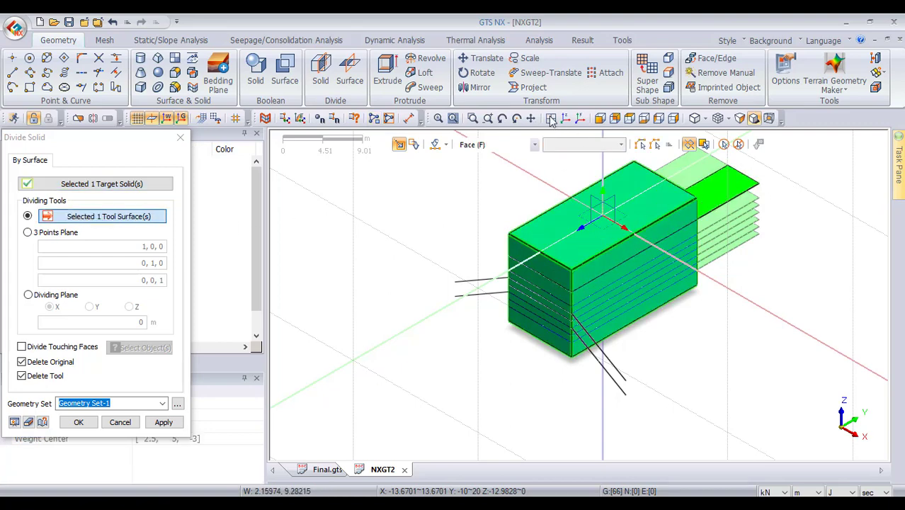
left_click(628, 119)
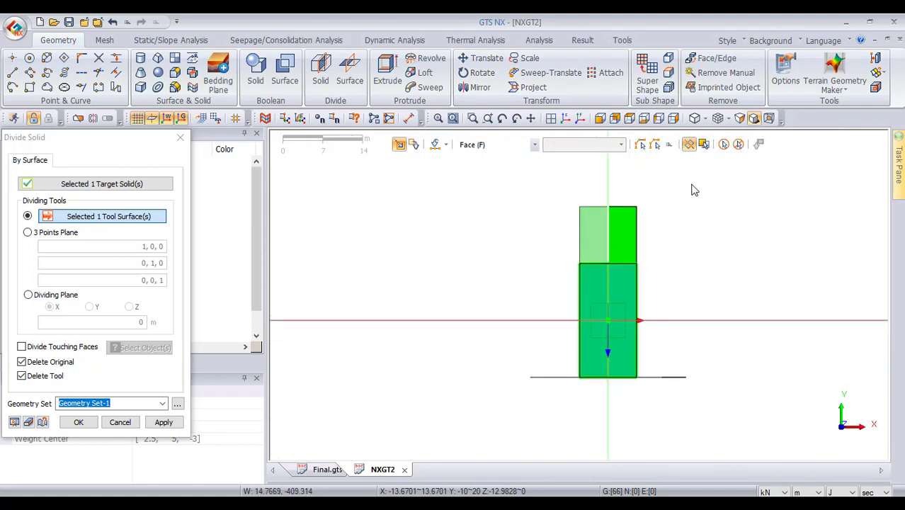
left_click_drag(693, 186, 522, 252)
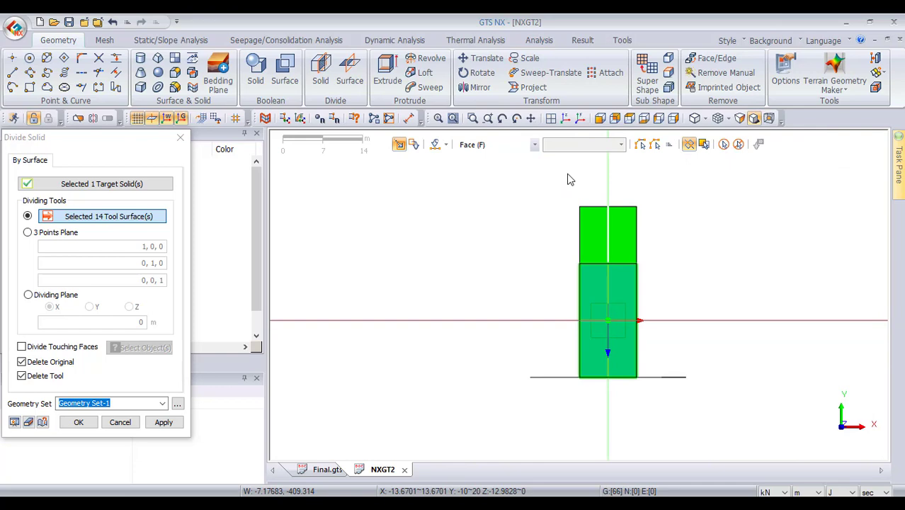
left_click(566, 118)
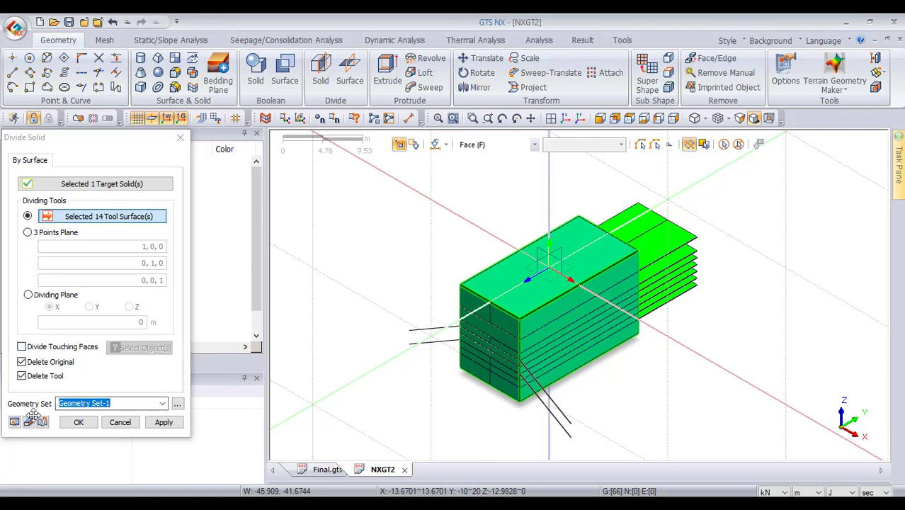
left_click(164, 423)
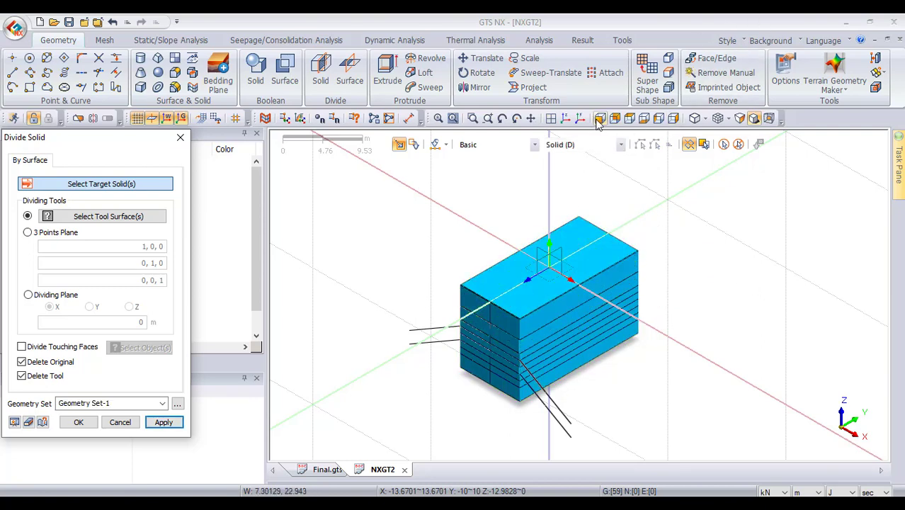
Check the division of the box by selecting its layer solids one by one, and clear the selection
left_click(559, 178)
scroll(560, 178, "up", 2)
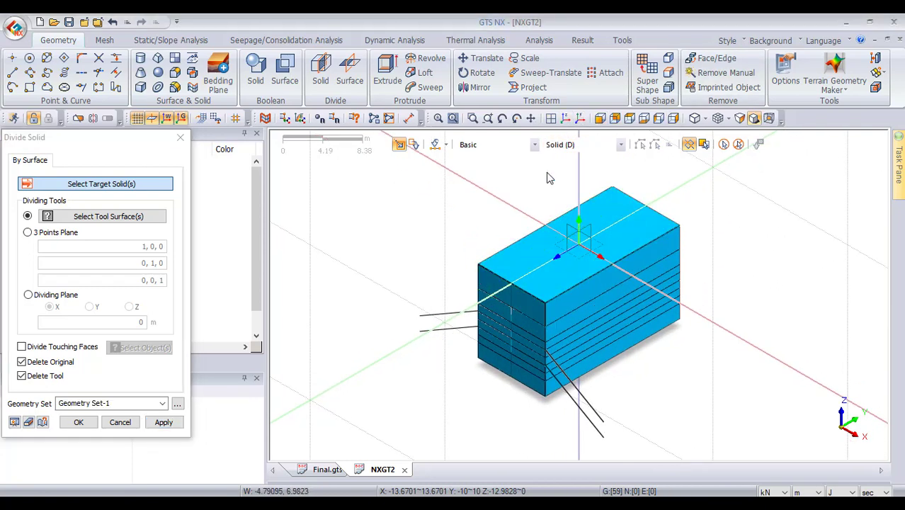
left_click(588, 313)
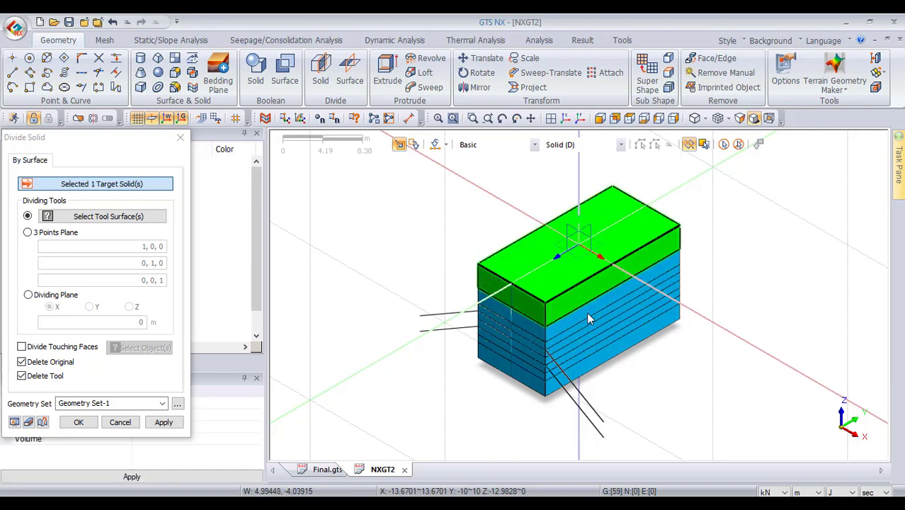
left_click(589, 316)
left_click(591, 329)
left_click(597, 349)
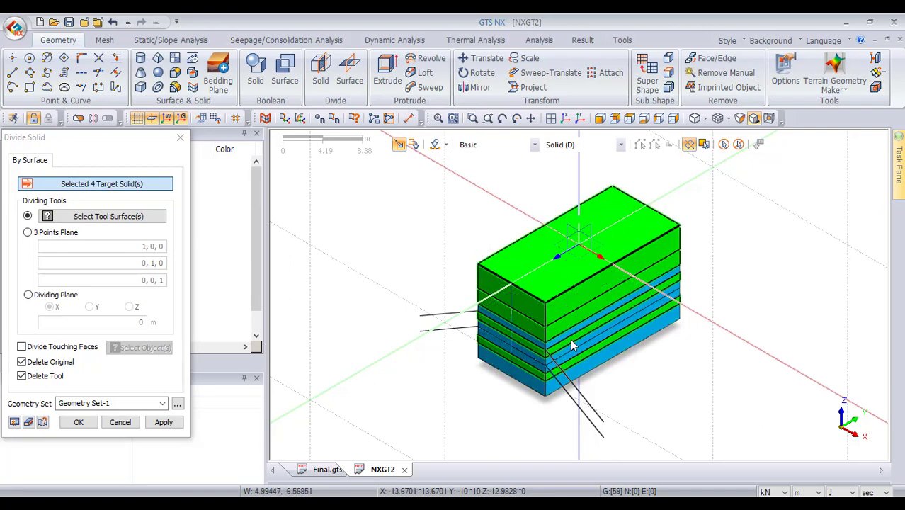
left_click(570, 339)
left_click(570, 350)
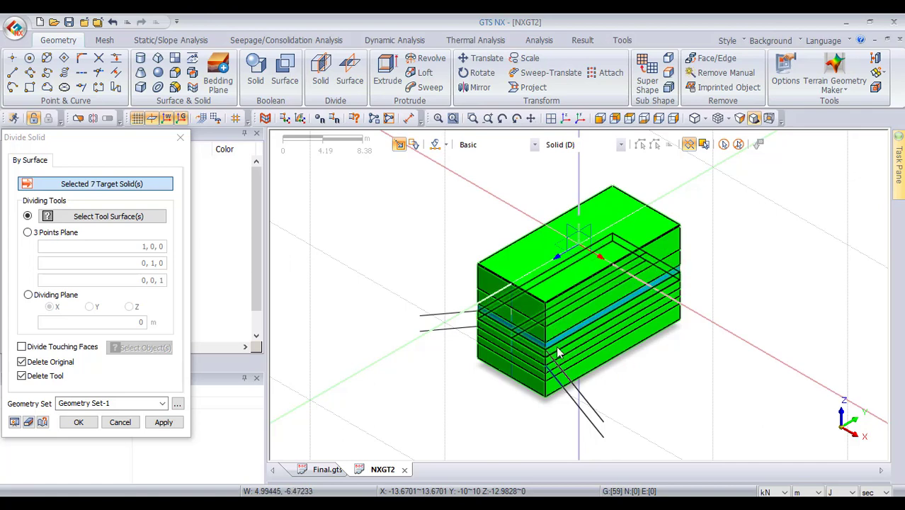
left_click(558, 353)
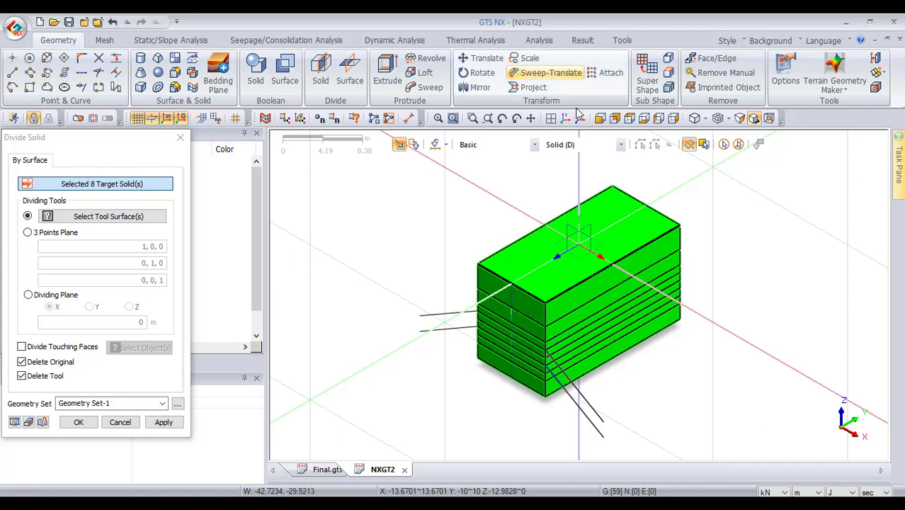
left_click(738, 145)
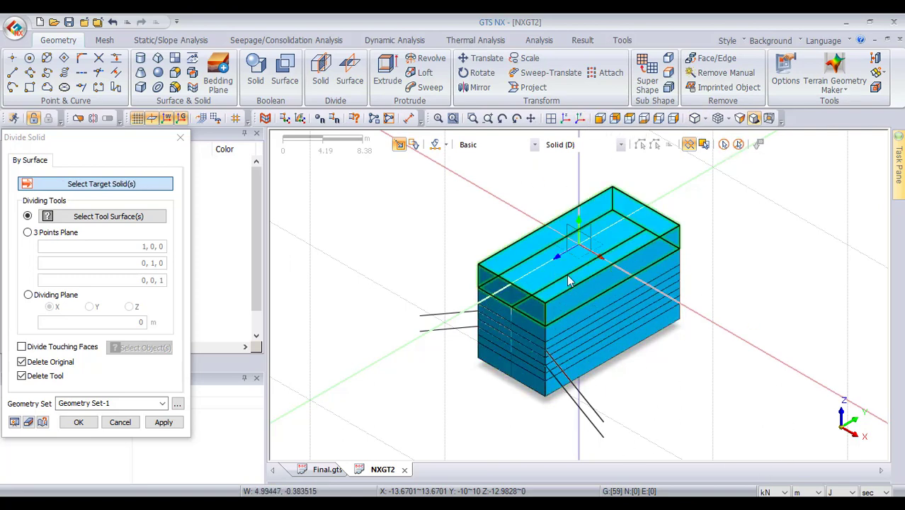
left_click(600, 118)
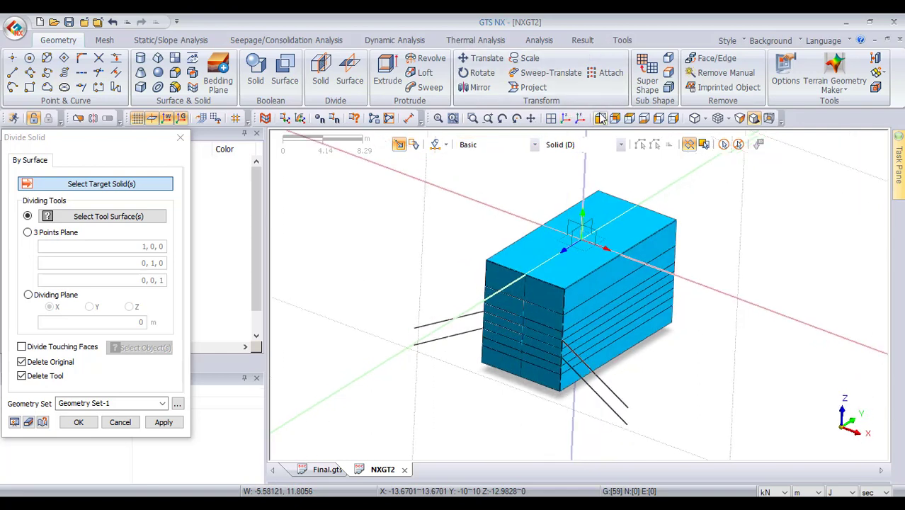
View the divided box from the top and close the Divide Solid dialog
left_click(630, 119)
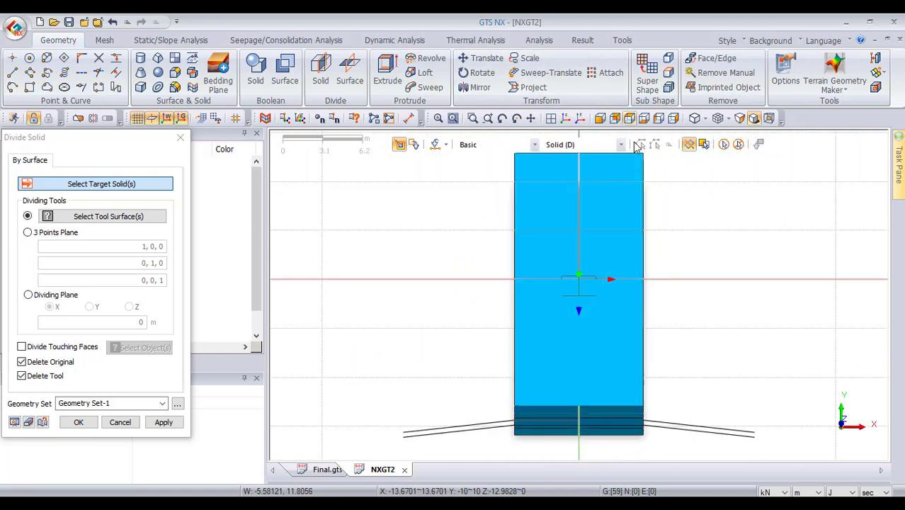
scroll(640, 285, "down", 3)
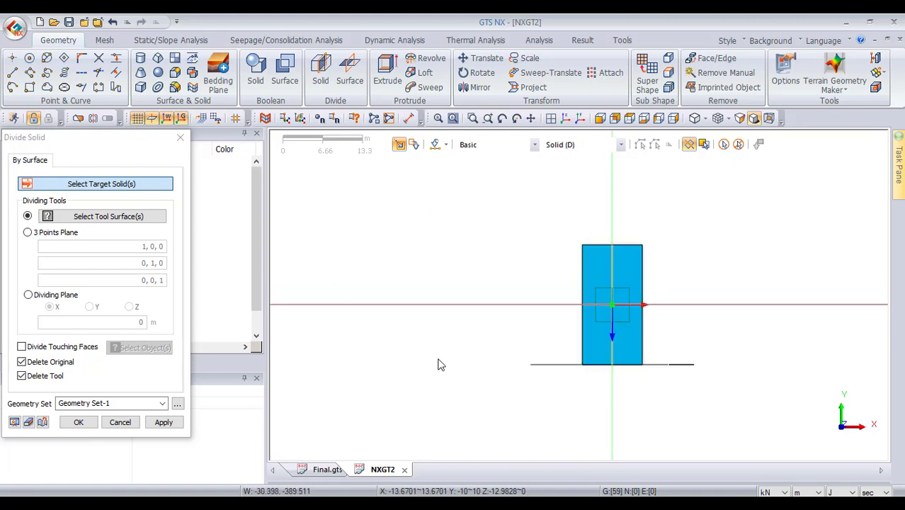
left_click(179, 142)
left_click(179, 139)
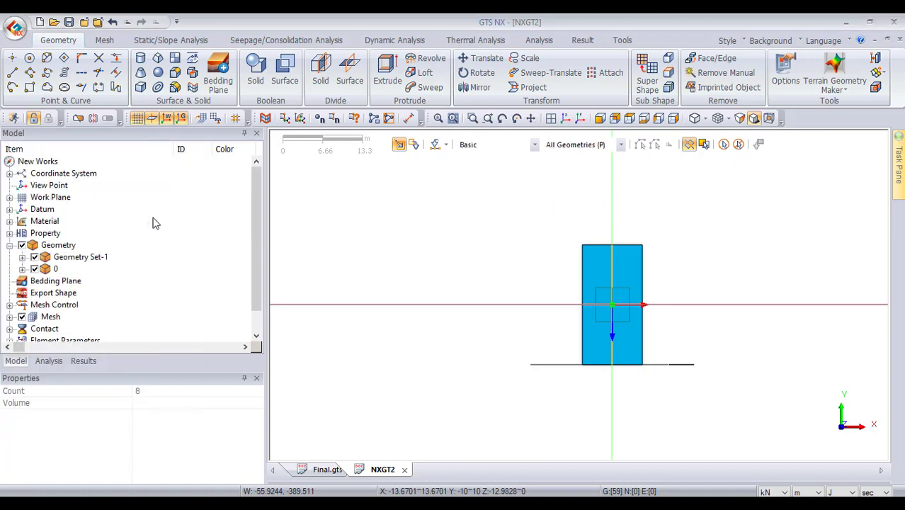
scroll(548, 270, "down", 4)
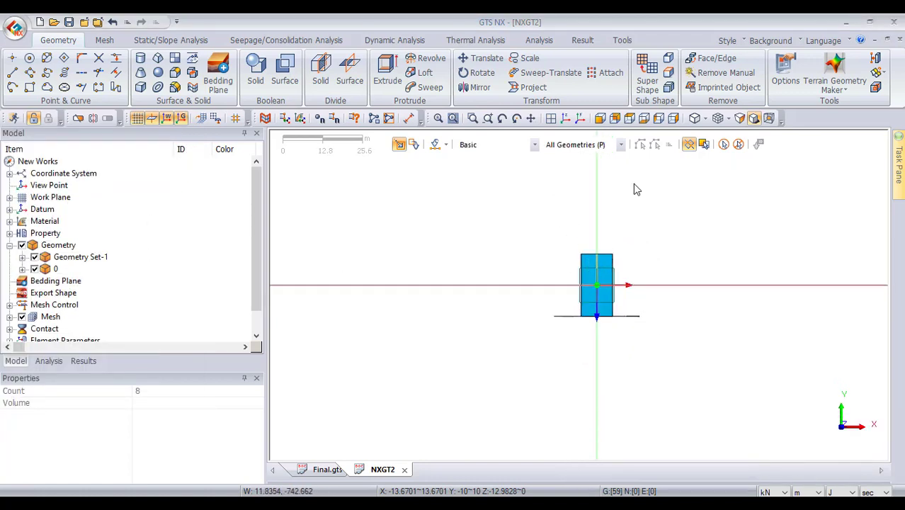
scroll(588, 287, "up", 2)
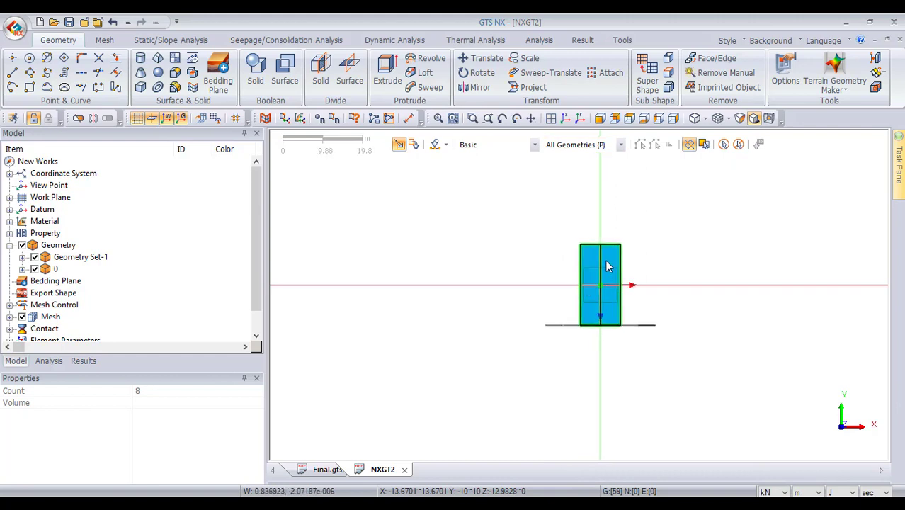
scroll(606, 262, "up", 3)
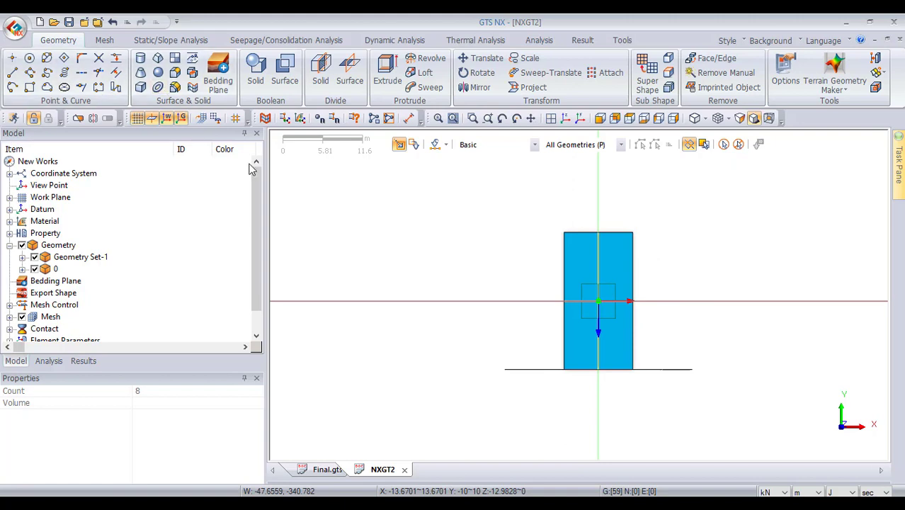
Start Offset Curve, try window-selecting the box's outline edges in top view, and clear the selection
left_click(117, 72)
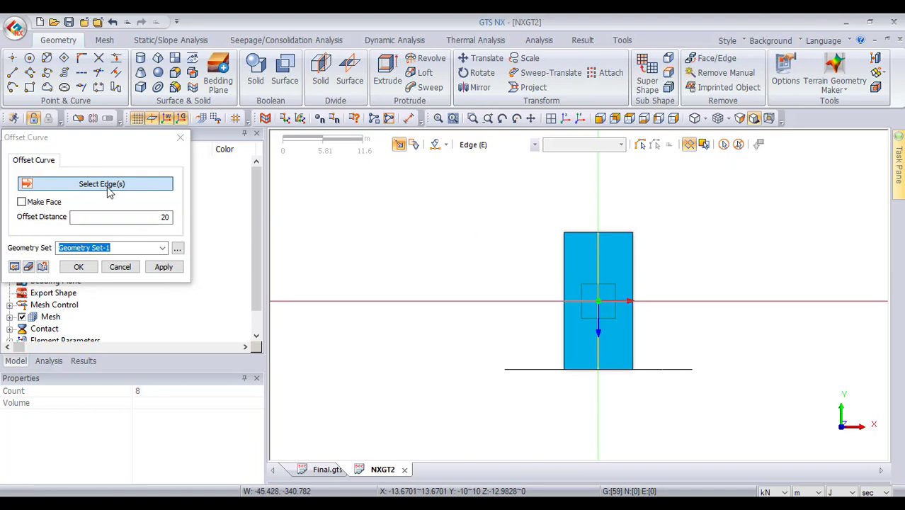
left_click(495, 147)
left_click(495, 150)
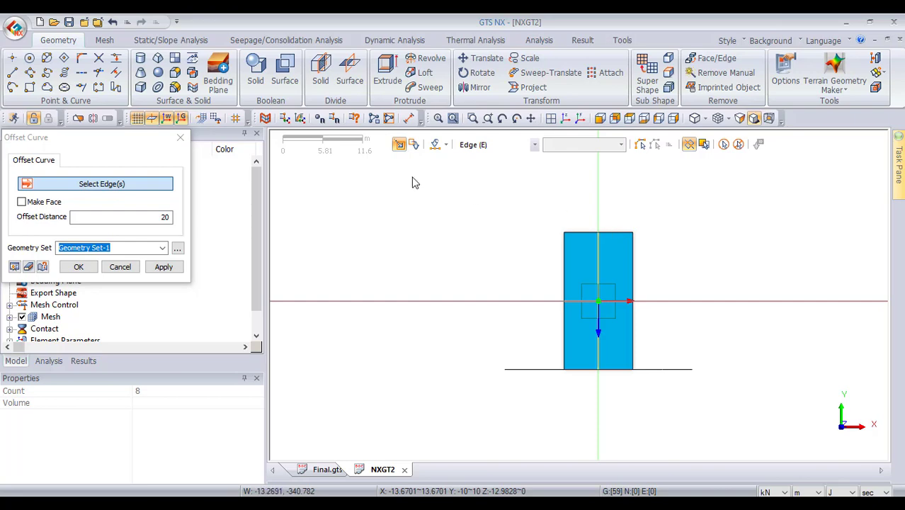
left_click_drag(489, 191, 688, 249)
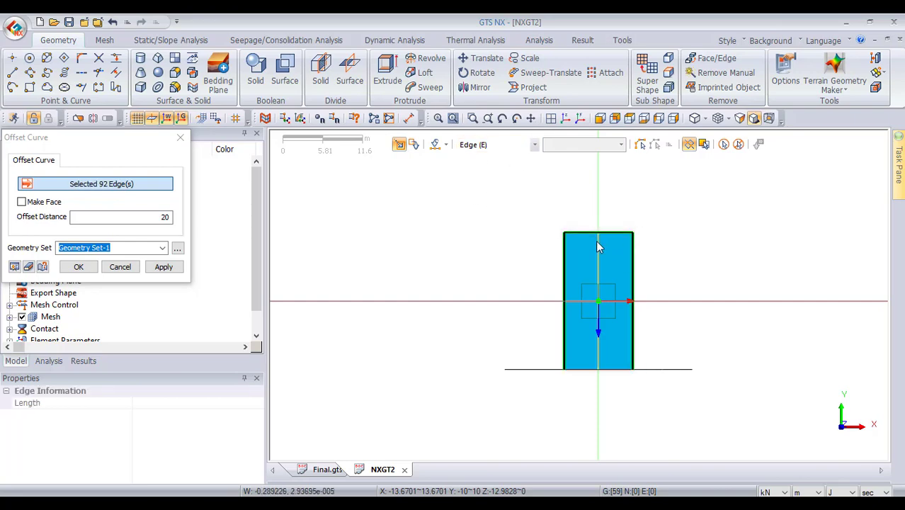
left_click(567, 121)
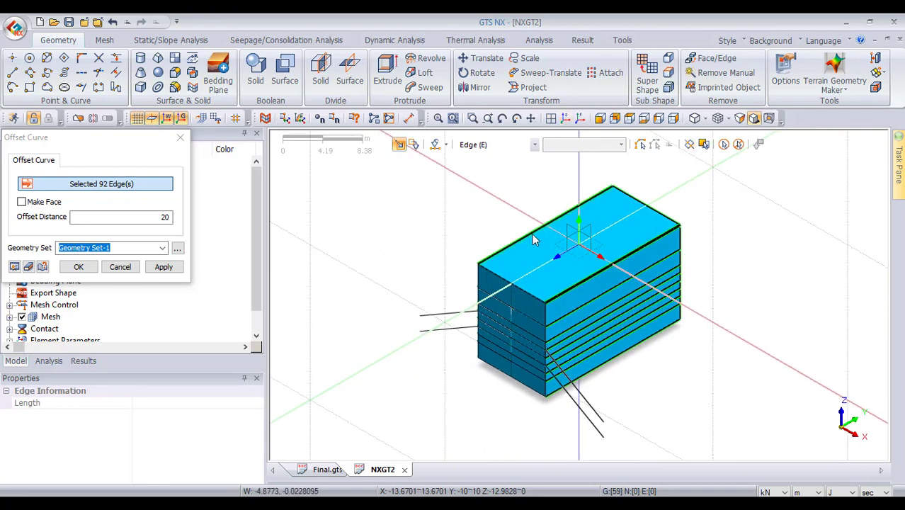
left_click(630, 119)
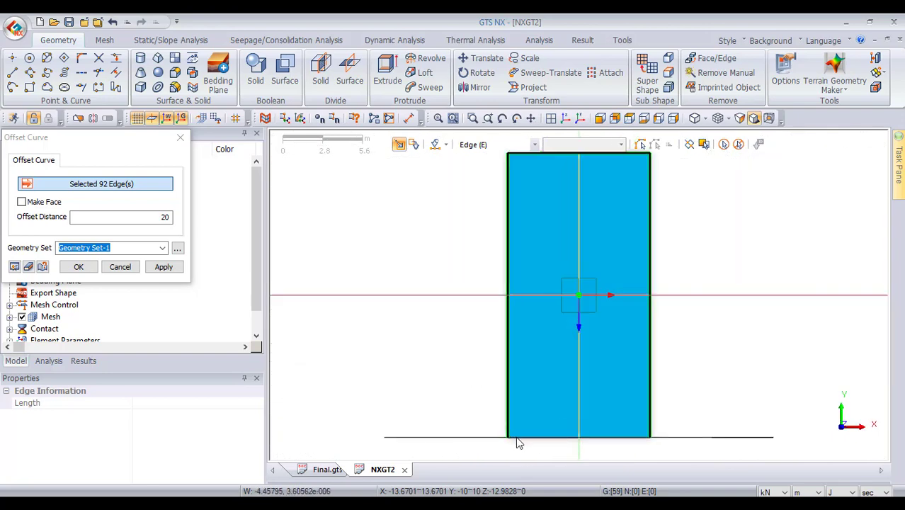
scroll(554, 265, "down", 2)
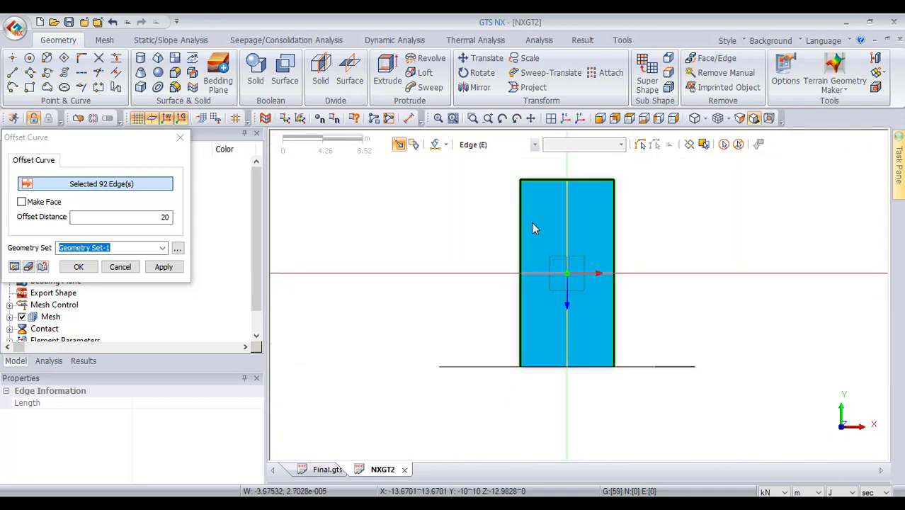
left_click_drag(555, 378, 627, 384)
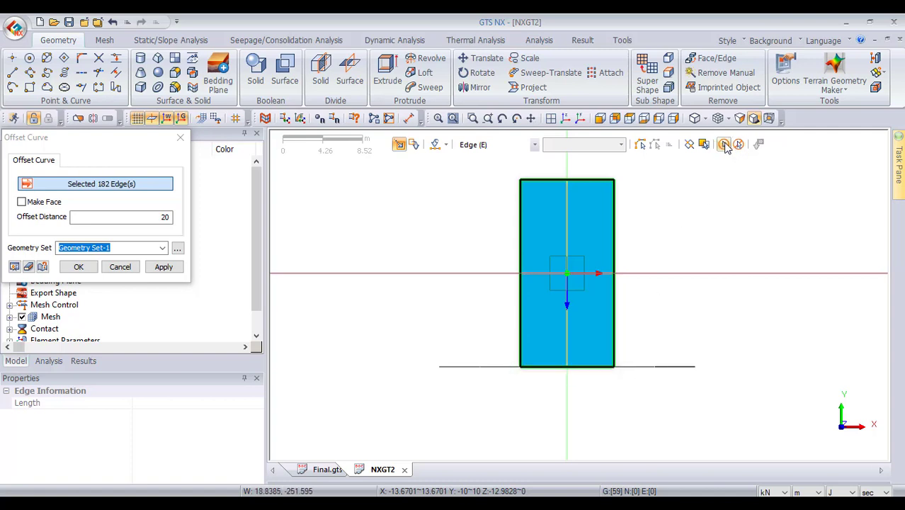
left_click(724, 145)
left_click(576, 196)
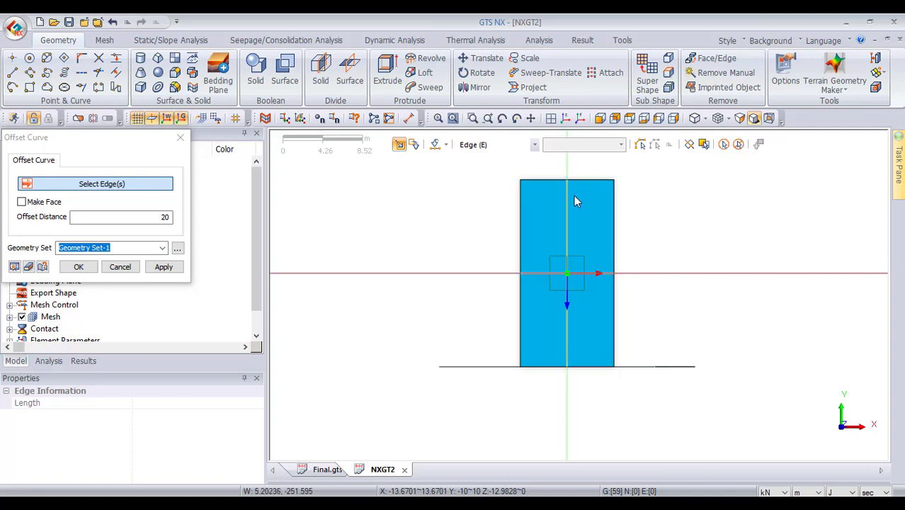
Try again to select the edges along all four sides of the box for the offset, and discard that selection
left_click_drag(515, 166, 637, 199)
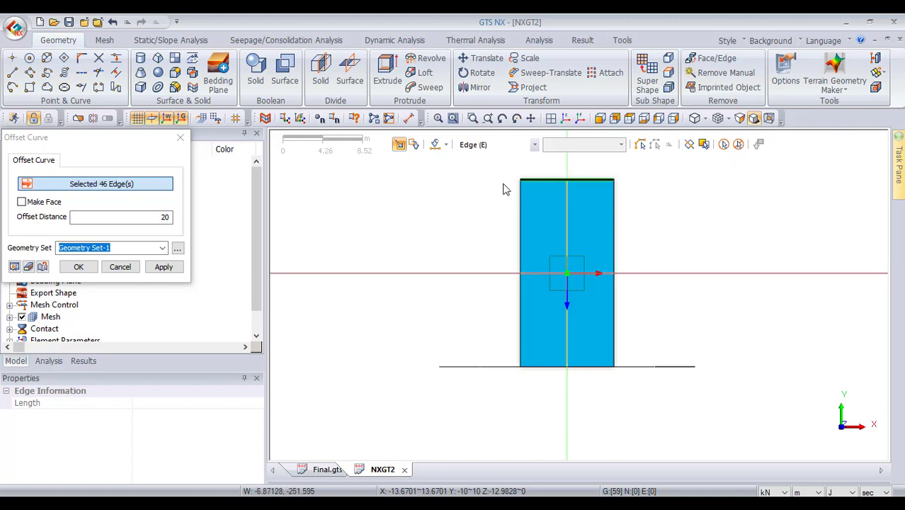
left_click_drag(504, 184, 547, 375)
left_click_drag(510, 175, 539, 387)
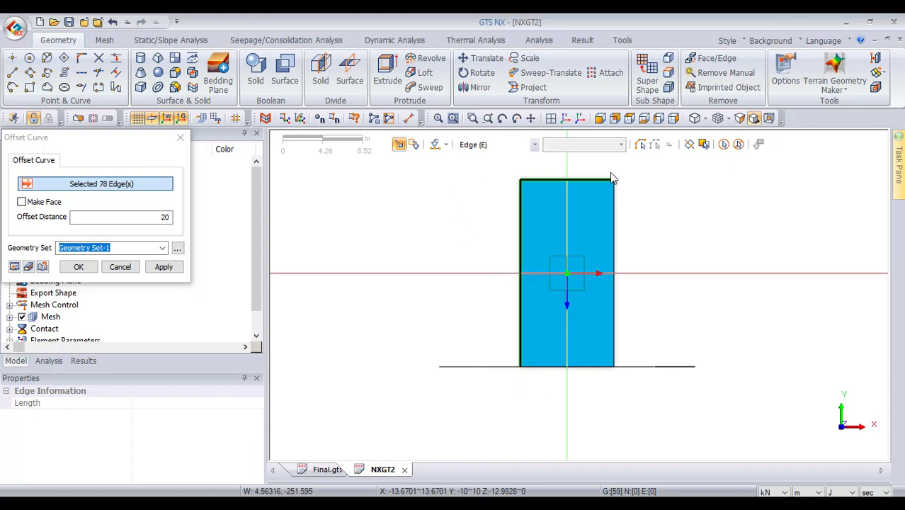
left_click_drag(613, 178, 623, 391)
left_click_drag(517, 360, 629, 375)
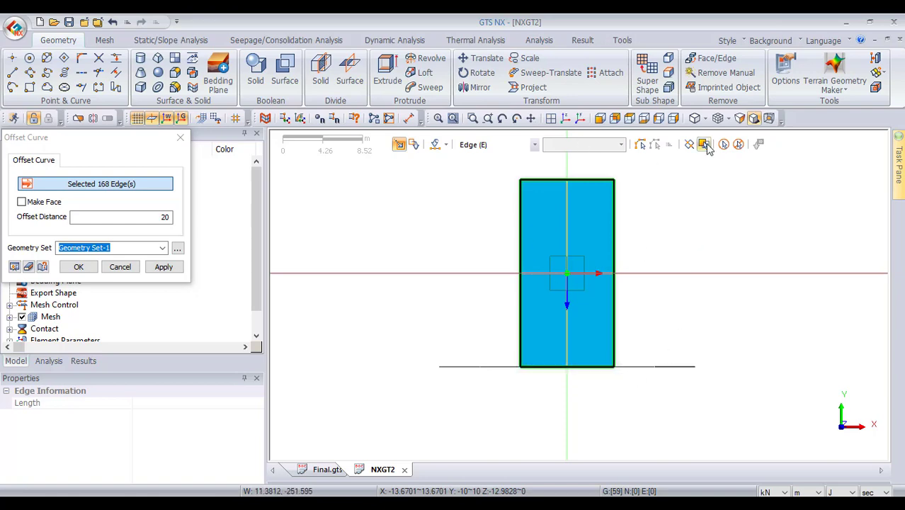
left_click(566, 119)
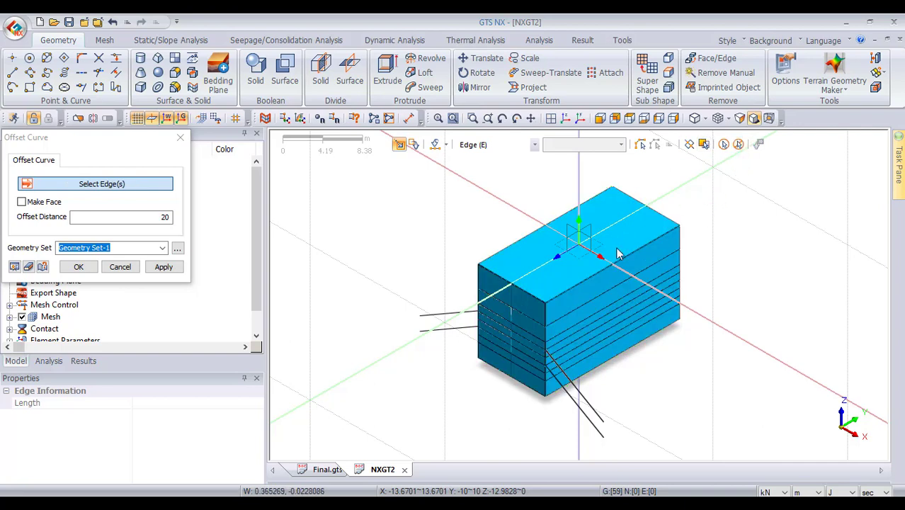
Limit edge selection to the frontmost visible objects and select three outline edges of the box's top face for the offset
left_click(704, 146)
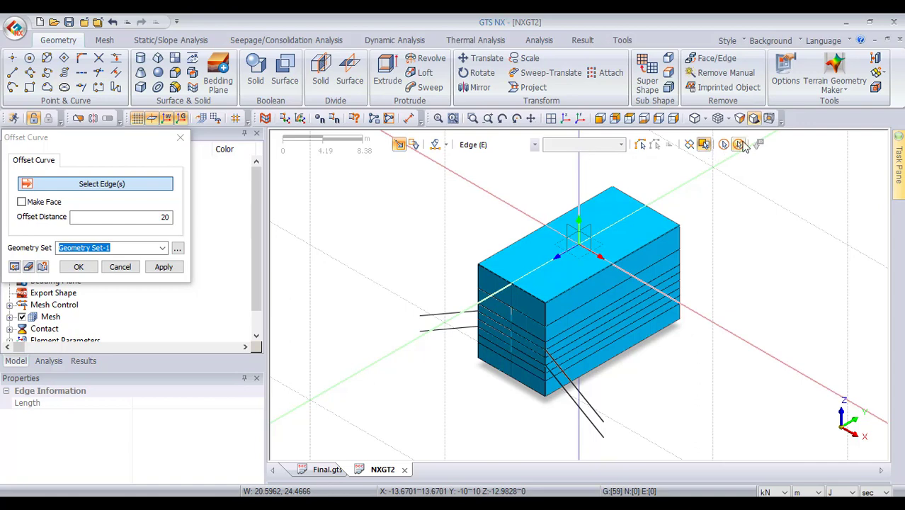
left_click(630, 119)
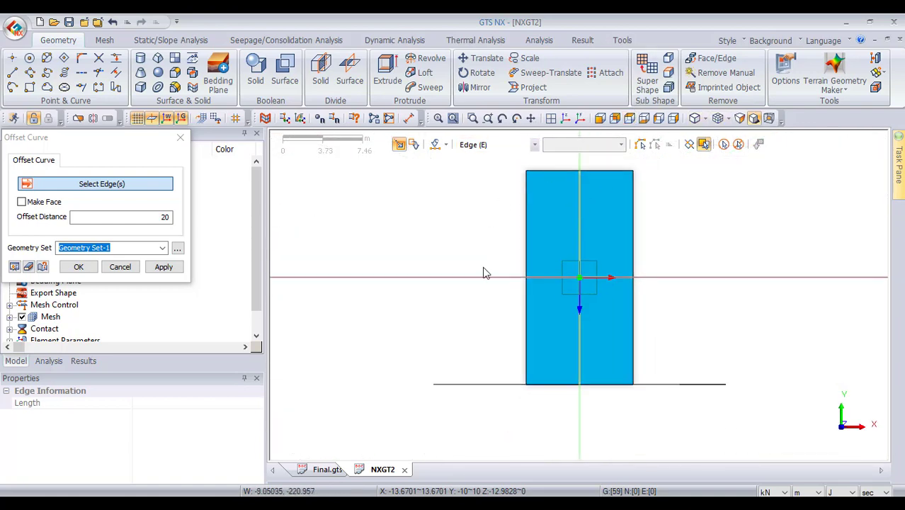
left_click_drag(501, 177, 646, 220)
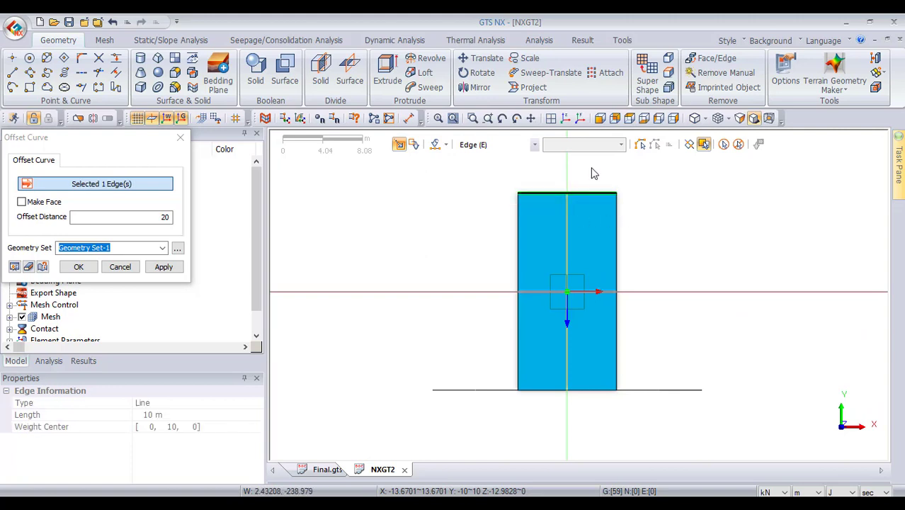
left_click_drag(592, 172, 629, 411)
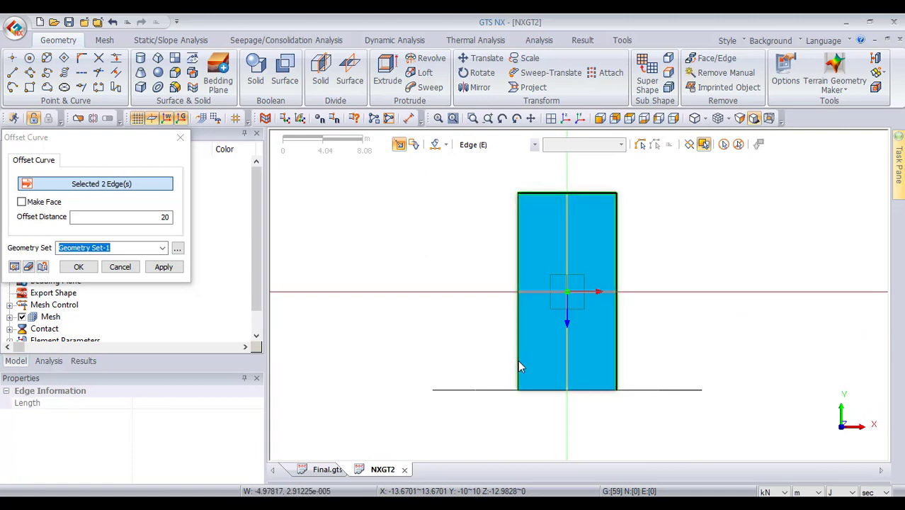
left_click_drag(507, 180, 526, 449)
left_click_drag(513, 383, 623, 419)
left_click_drag(506, 375, 626, 418)
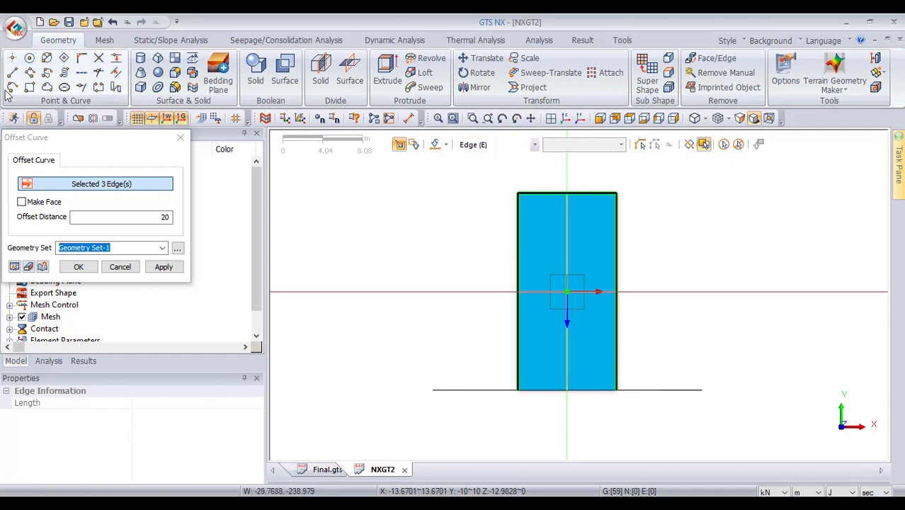
Offset the selected outline edges by a distance of 50 in Geometry Set-1
left_click(138, 217)
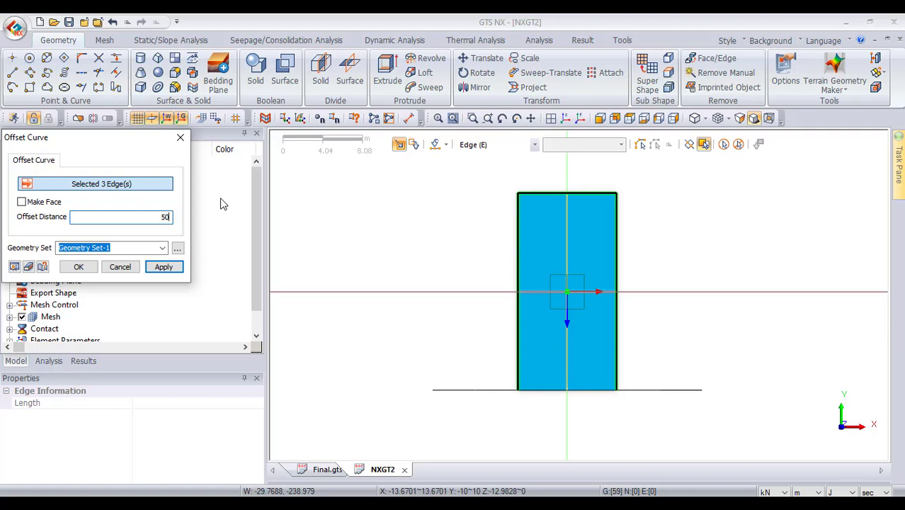
left_click(167, 267)
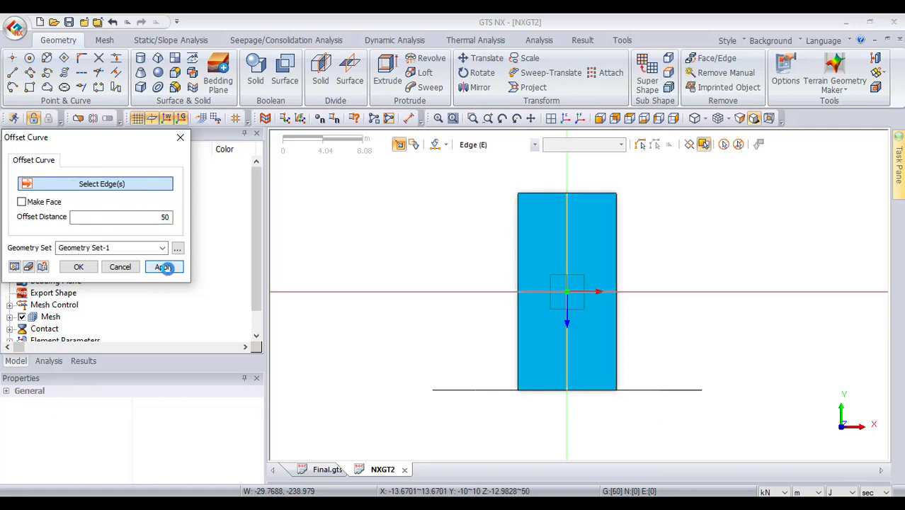
scroll(550, 255, "down", 5)
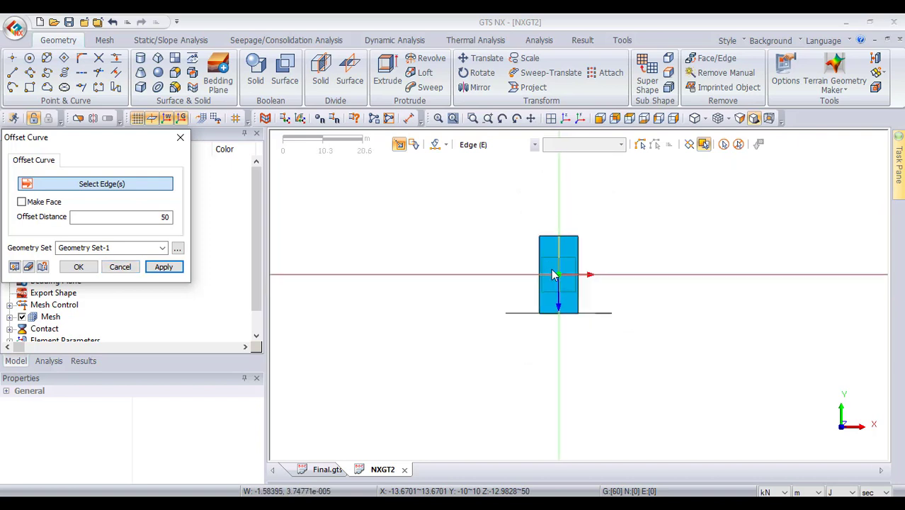
scroll(556, 269, "up", 3)
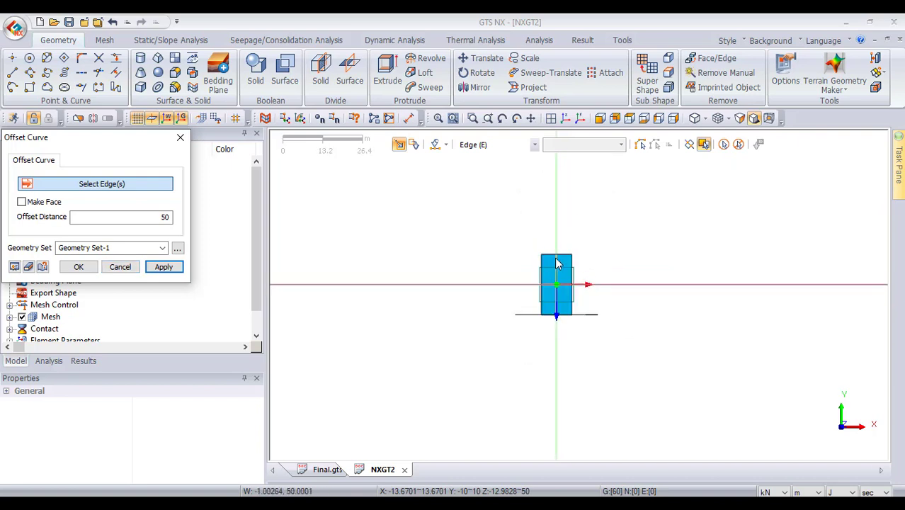
scroll(506, 357, "down", 2)
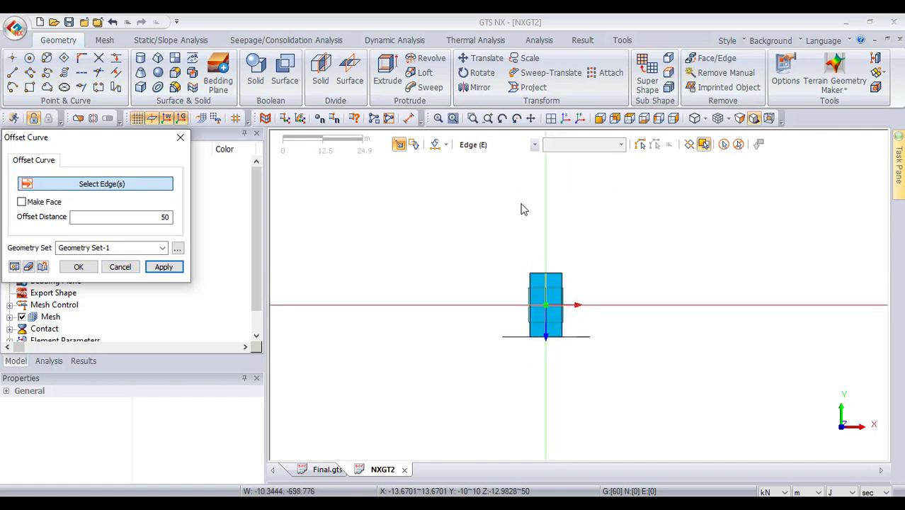
Check the offset line above the box in isometric view, close Offset Curve and remove the line
left_click(580, 118)
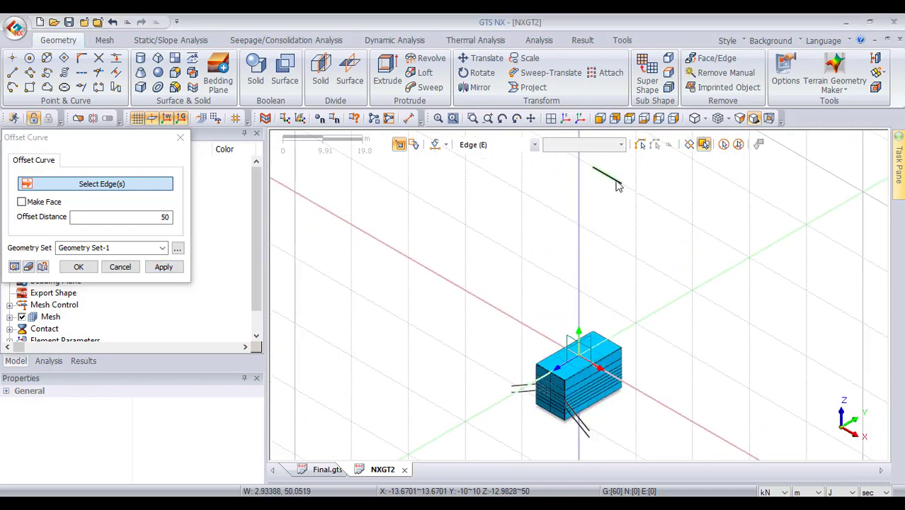
left_click(578, 187)
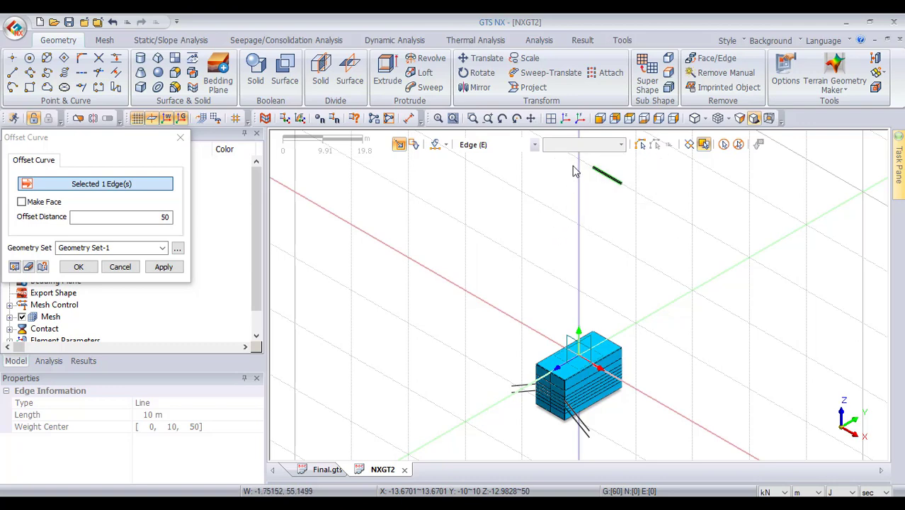
left_click(180, 137)
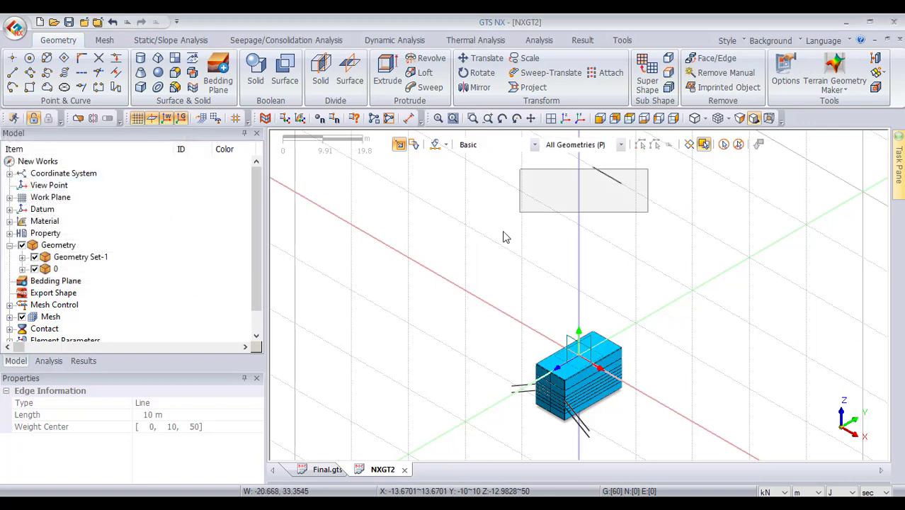
key("Escape")
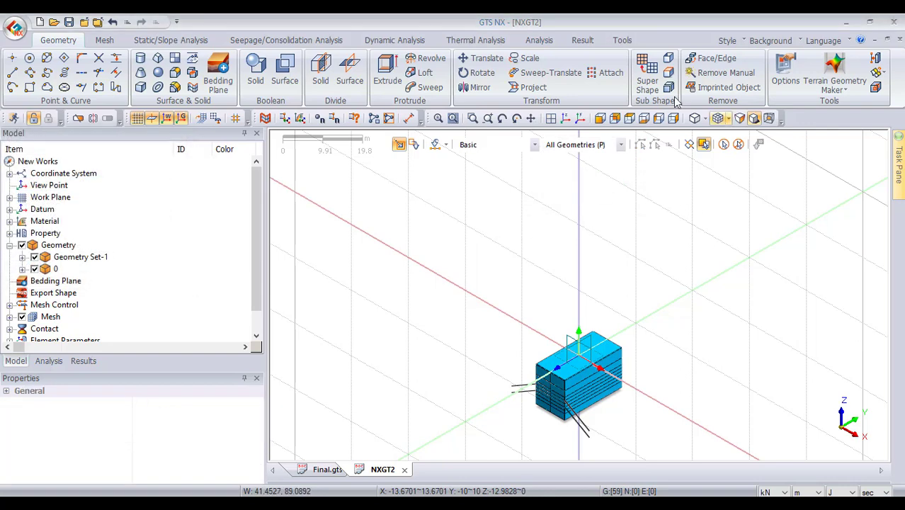
Return to the top view of the layered box
left_click(601, 119)
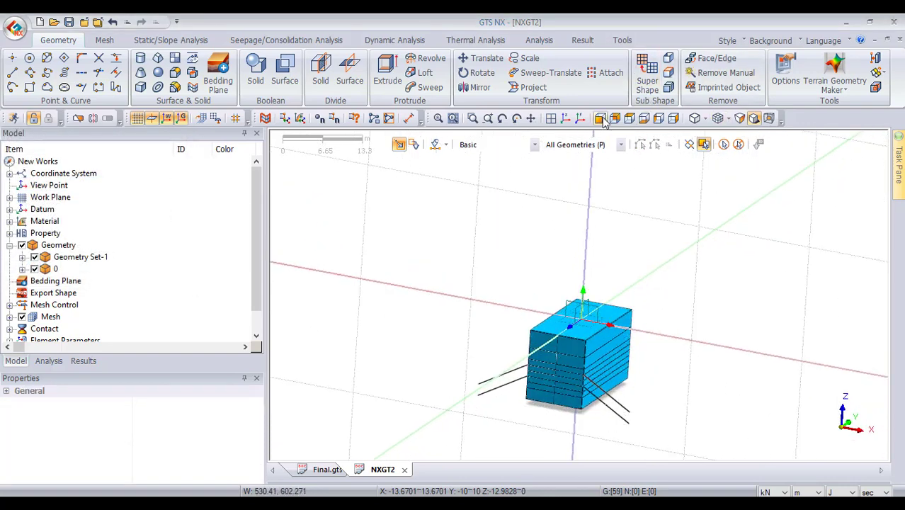
left_click(621, 120)
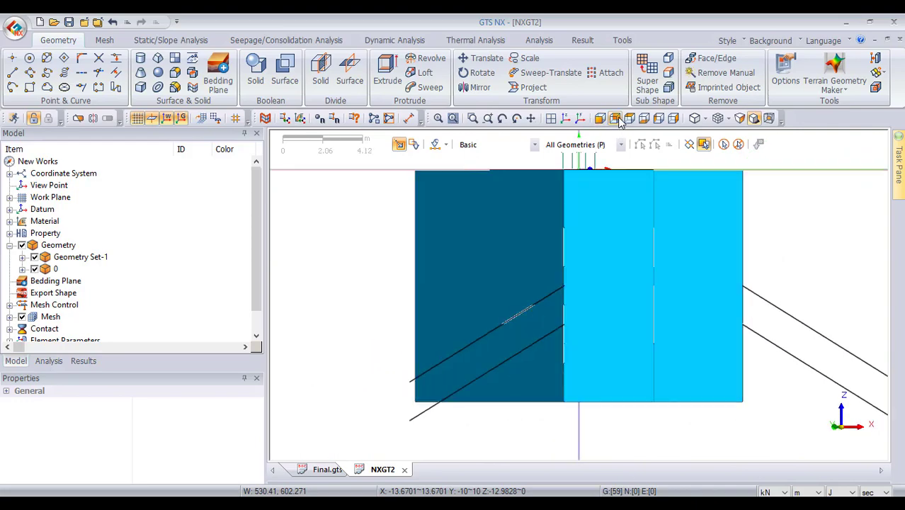
left_click(630, 120)
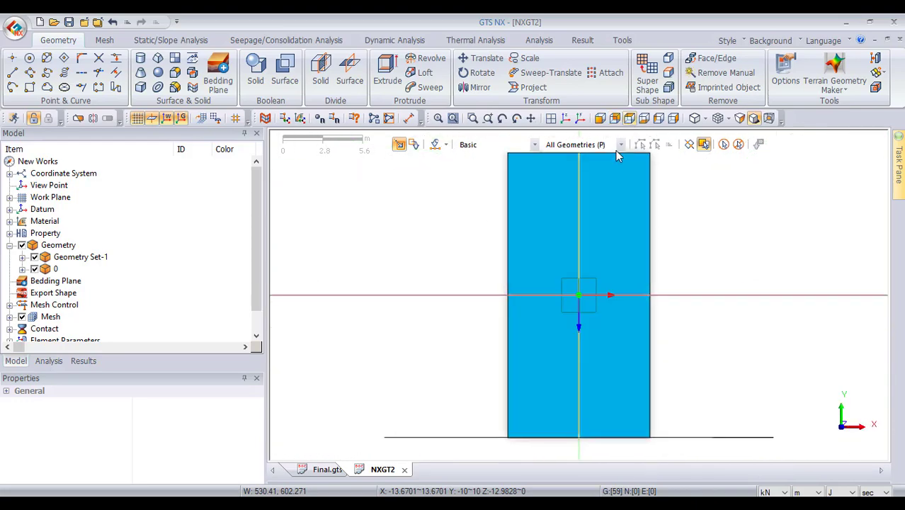
View the layered box isometrically, switch to AutoCAD and bring up the Problem_1 drawing with its large rectangle
key("ctrl+i")
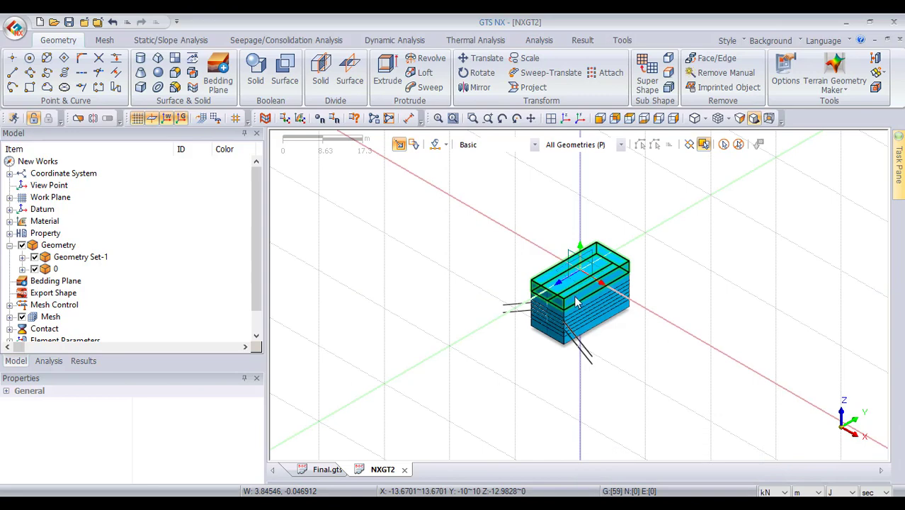
scroll(584, 285, "up", 3)
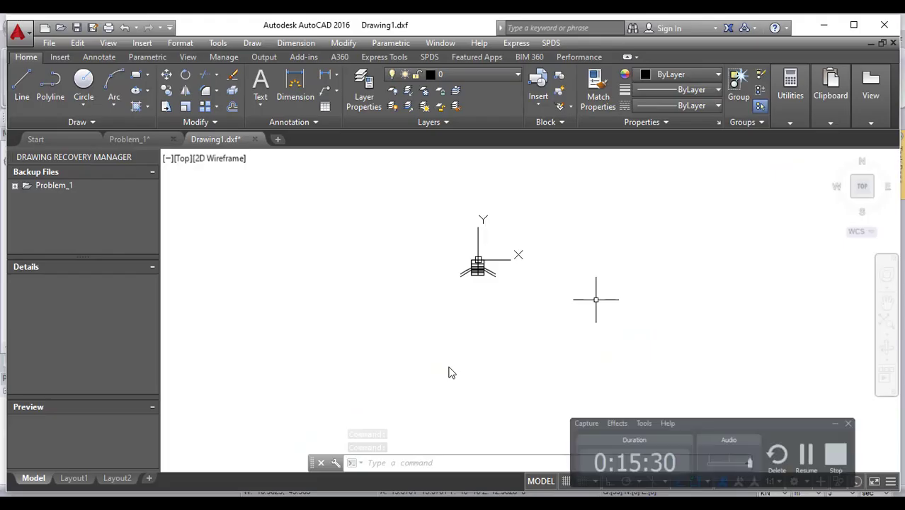
left_click(127, 139)
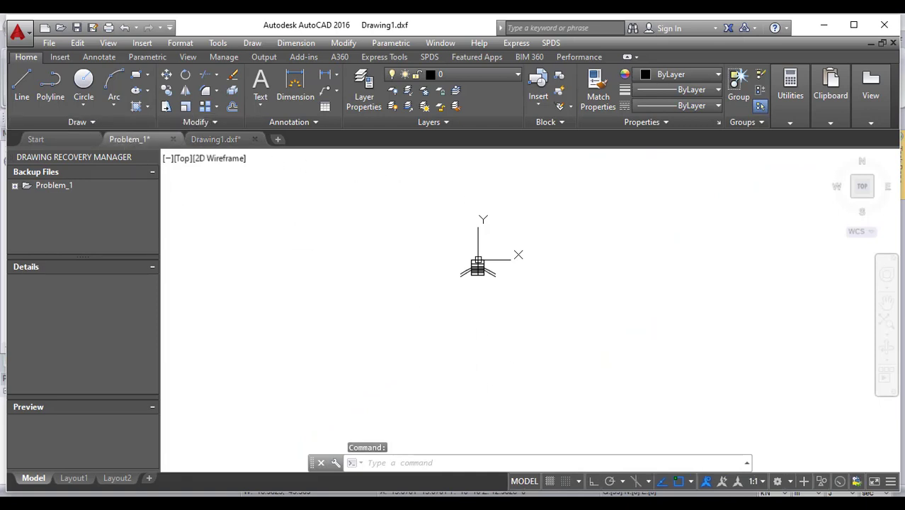
scroll(488, 263, "down", 5)
scroll(411, 205, "up", 4)
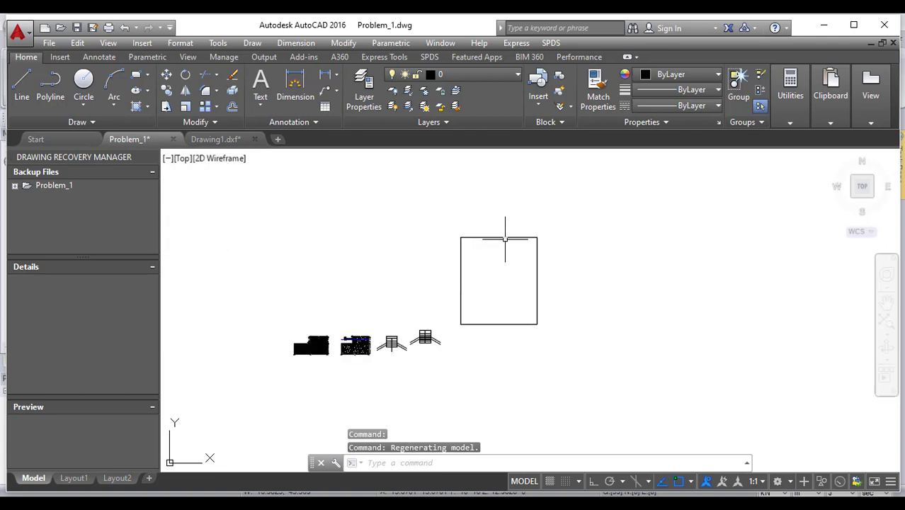
Add a horizontal linear dimension above the large rectangle's top edge, corner to corner
left_click(325, 75)
left_click(461, 239)
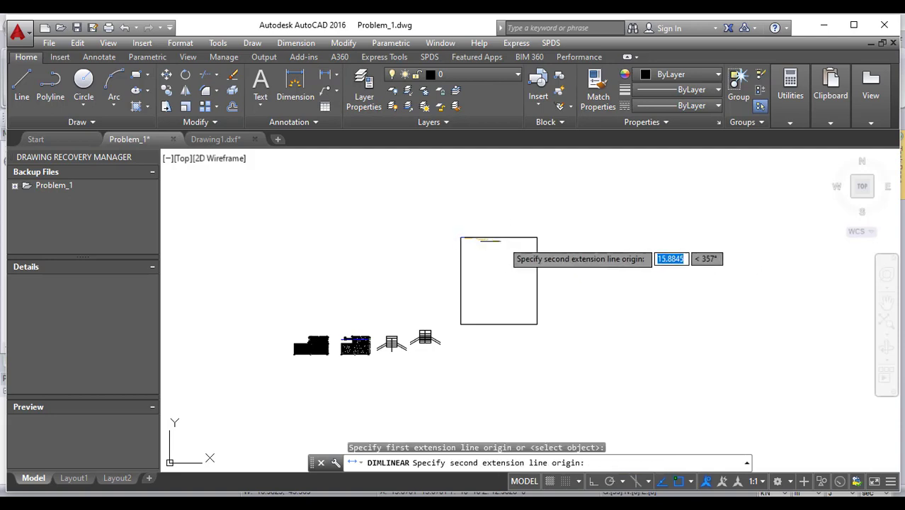
left_click(536, 239)
left_click(528, 215)
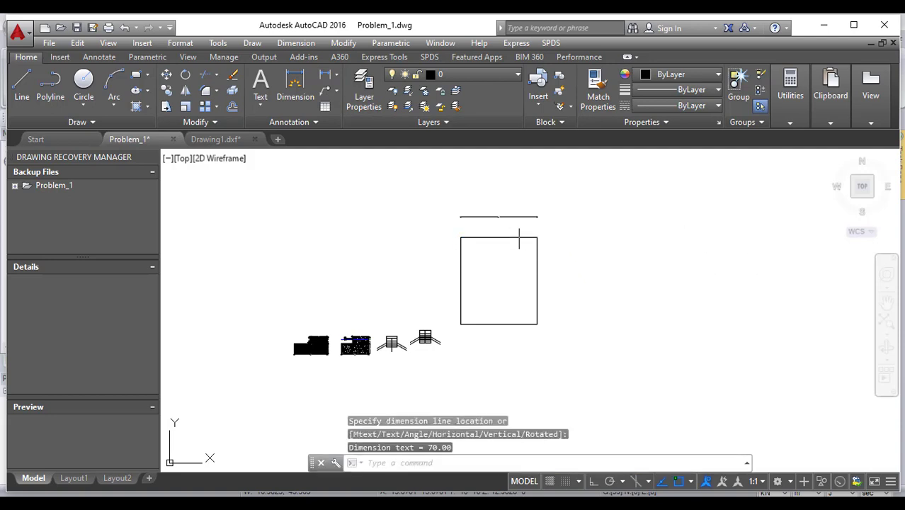
scroll(503, 224, "up", 8)
scroll(502, 224, "down", 8)
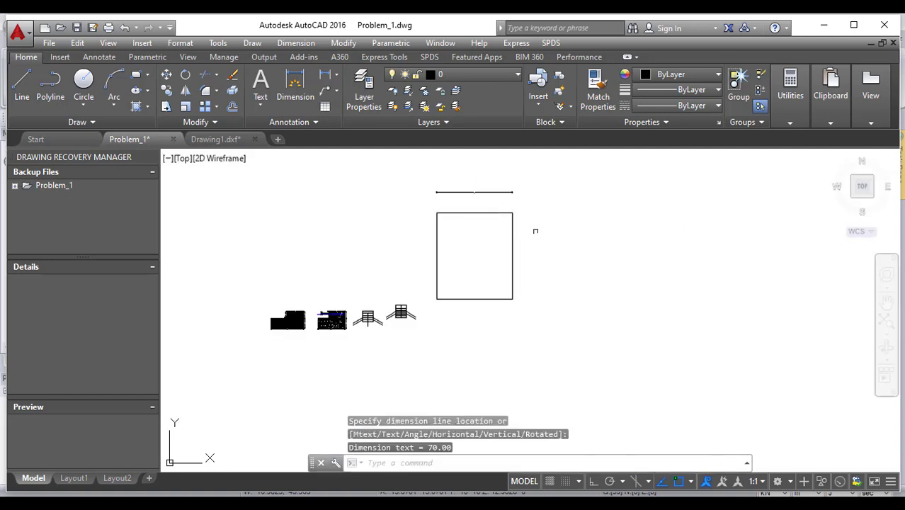
Add a vertical linear dimension beside the large rectangle's right edge
scroll(536, 231, "up", 5)
key("Escape")
key("Return")
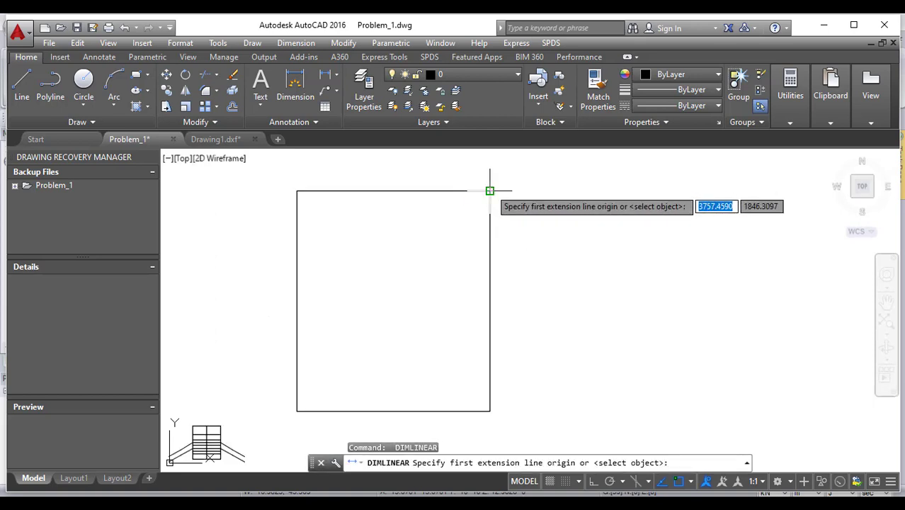
left_click(490, 191)
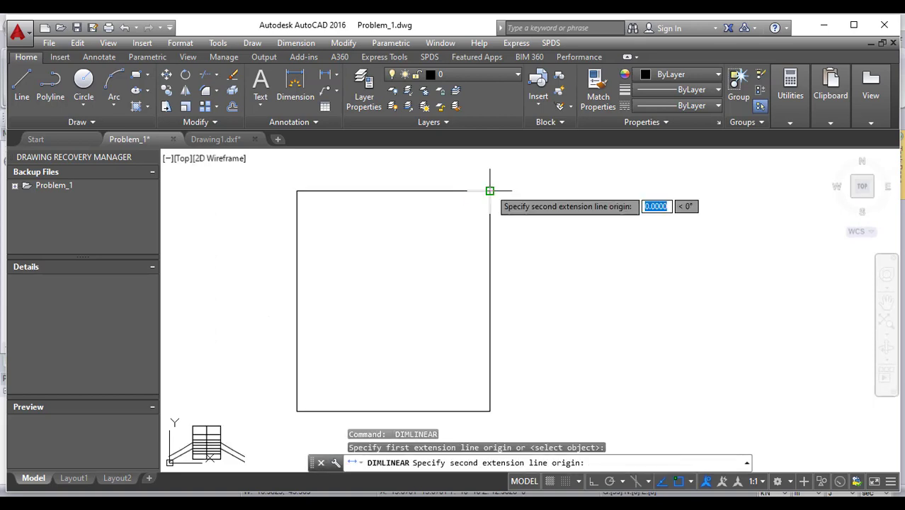
left_click(490, 410)
left_click(574, 346)
key("Escape")
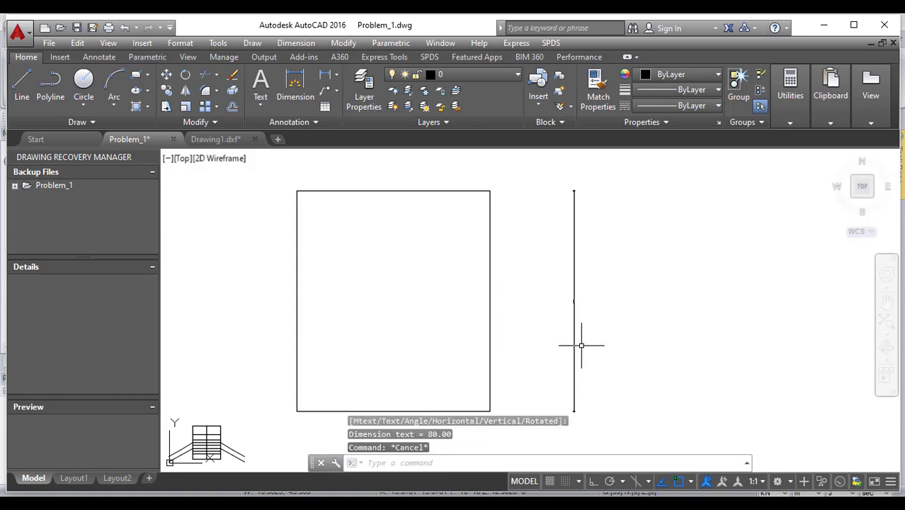
Delete the vertical dimension beside the large rectangle
scroll(581, 346, "up", 3)
left_click(524, 306)
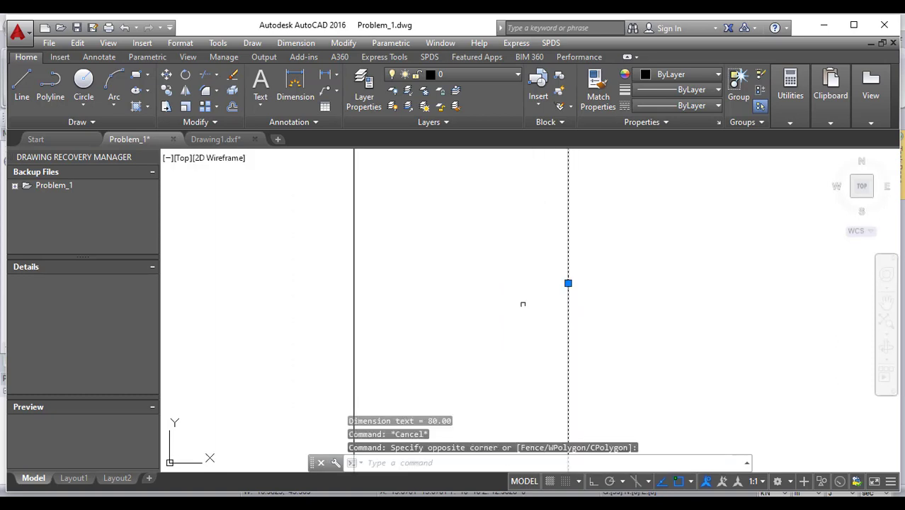
key("Delete")
scroll(521, 283, "down", 4)
left_click(521, 224)
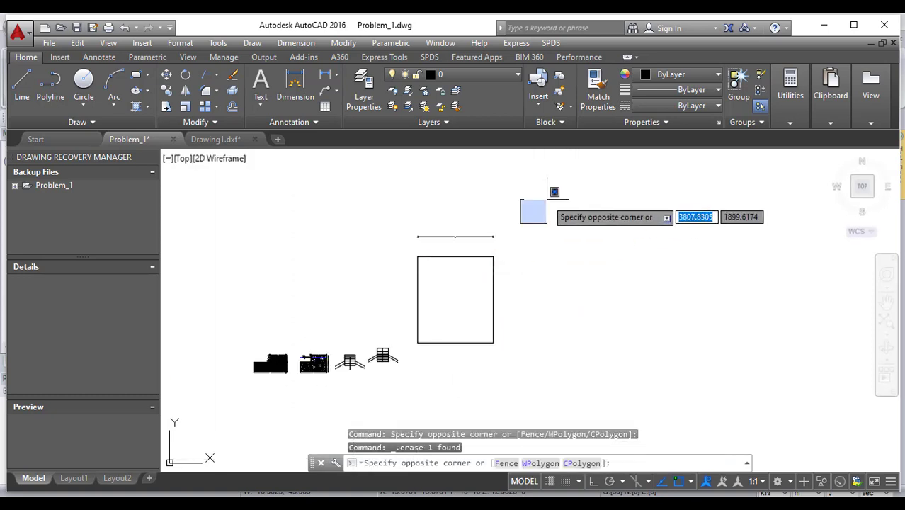
key("Escape")
Copy the large rectangle with a base point at its centre, tracked from the midpoints of its left and top edges
left_click(527, 334)
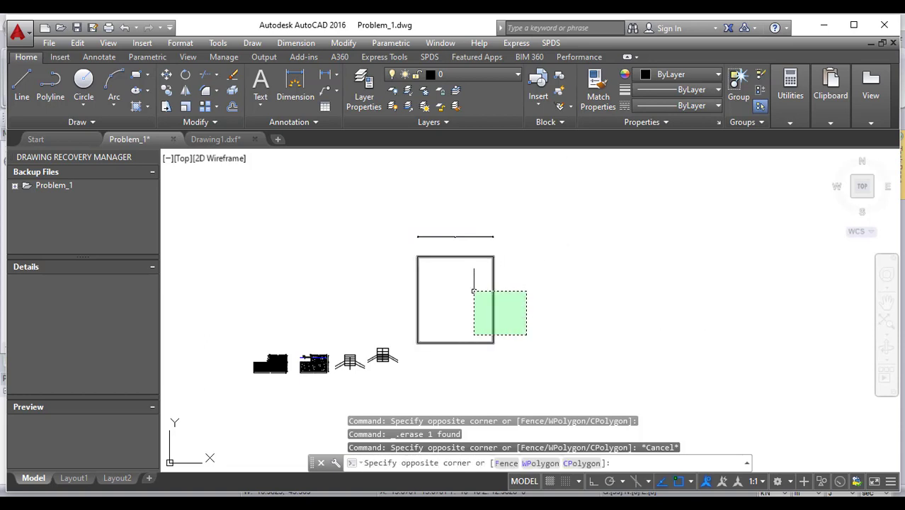
left_click(474, 290)
left_click(76, 44)
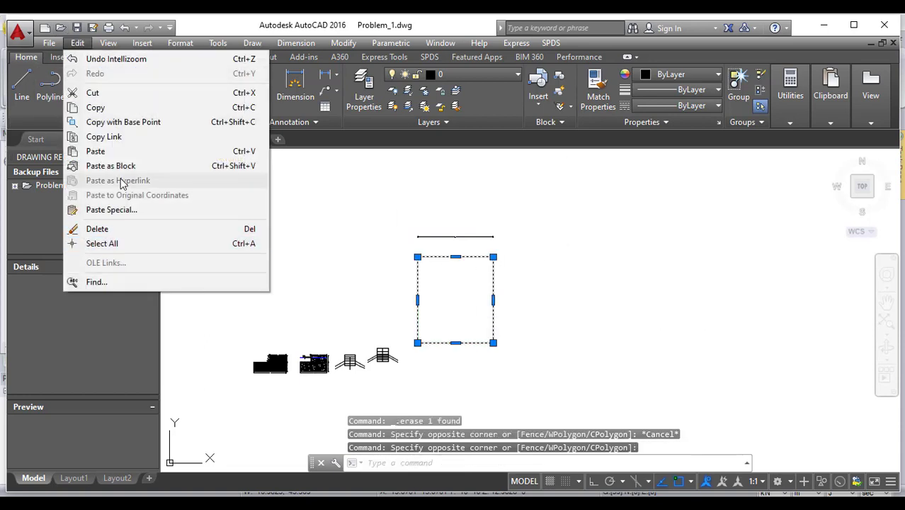
left_click(117, 125)
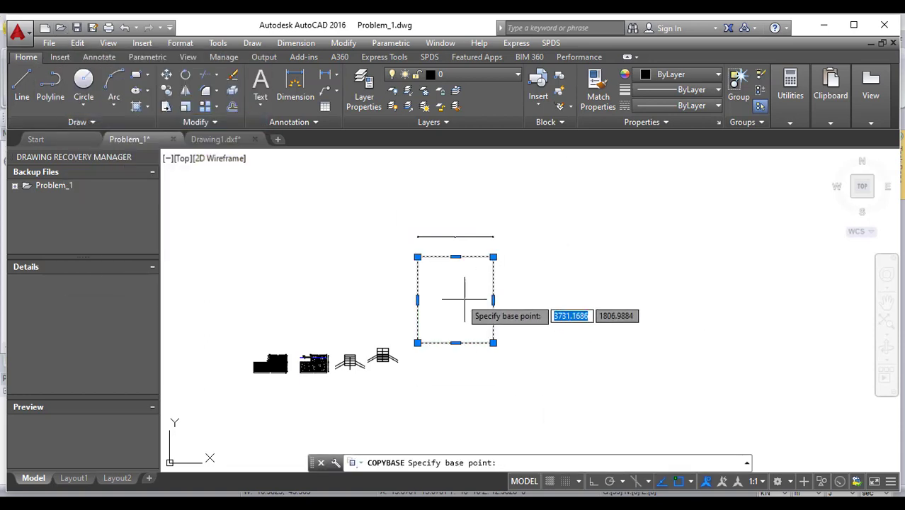
scroll(430, 270, "up", 5)
scroll(430, 270, "down", 4)
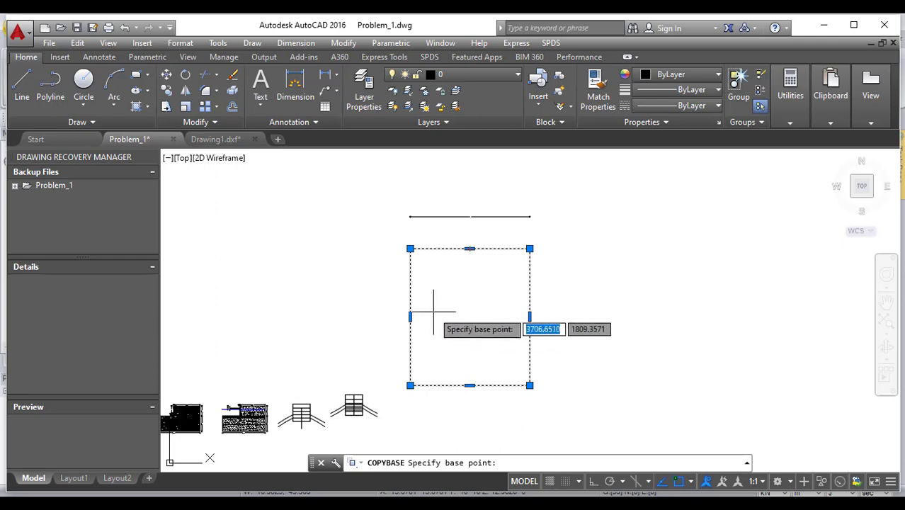
mouse_move(410, 317)
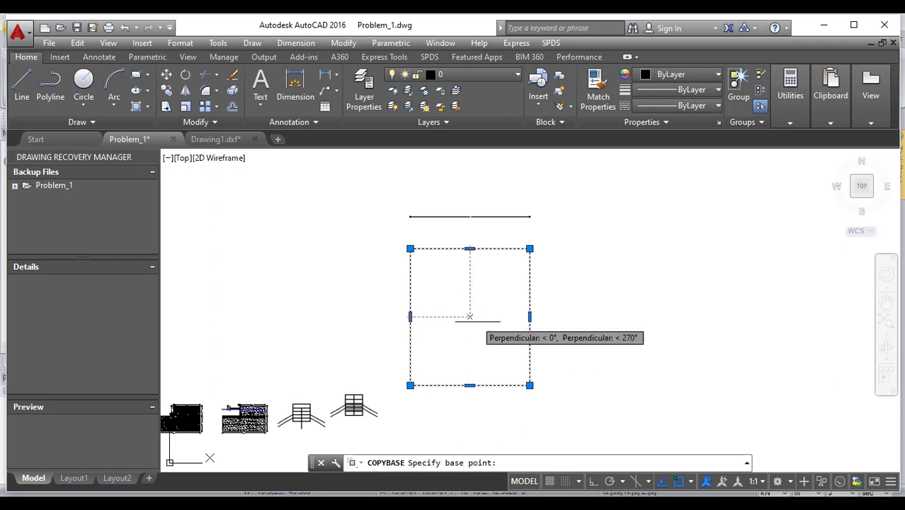
left_click(472, 317)
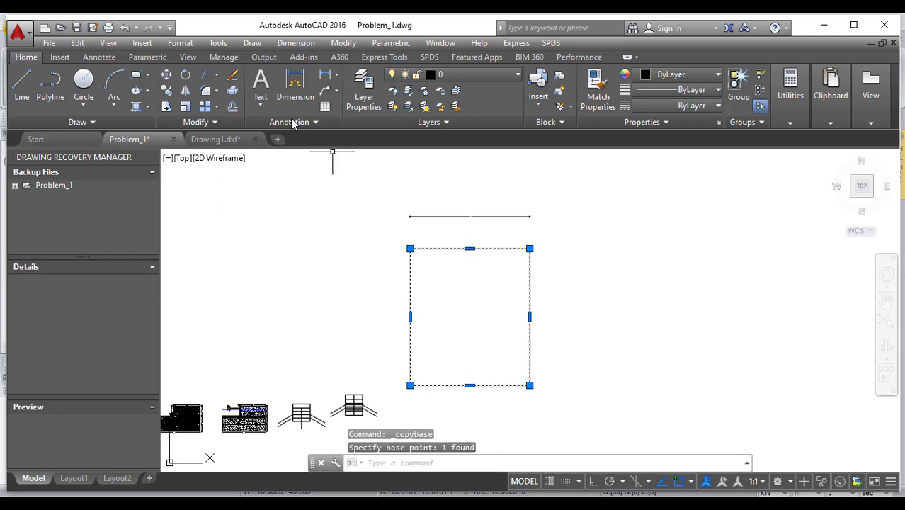
Create a new drawing and paste the copied rectangle at the origin 0,0
left_click(279, 139)
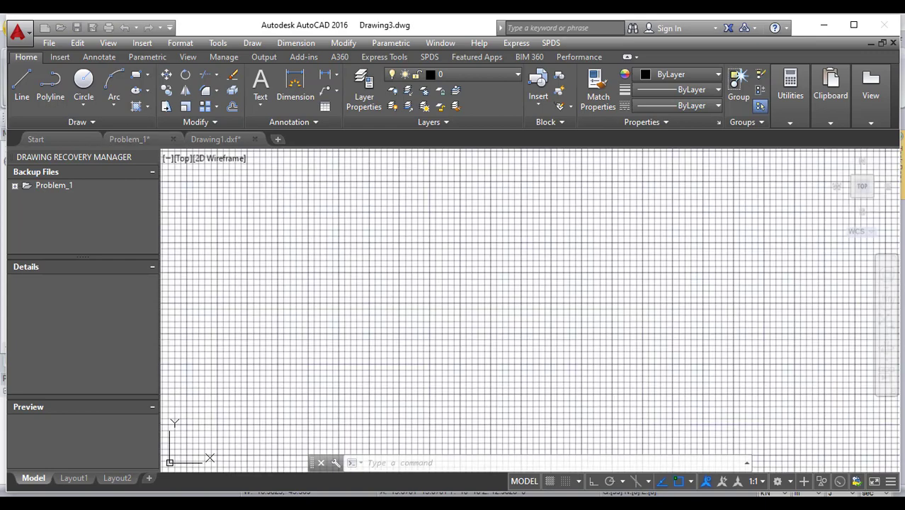
key("ctrl+v")
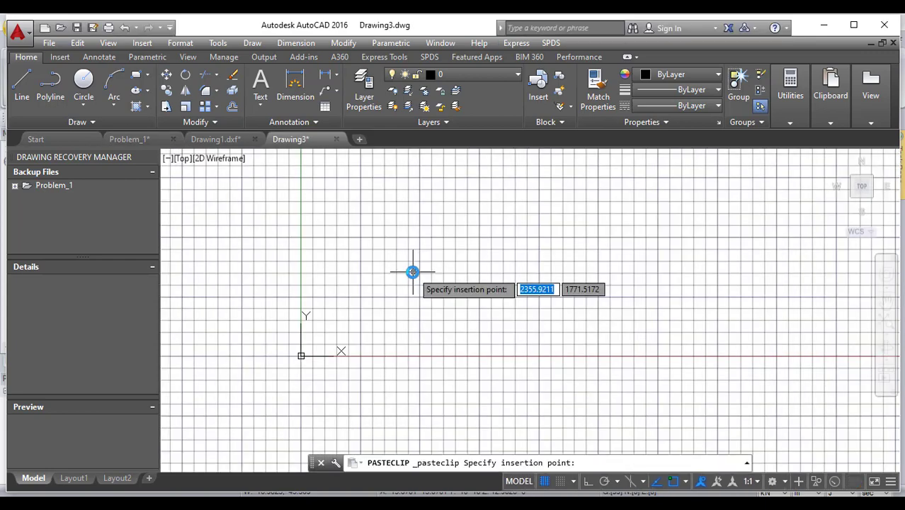
type("0,0")
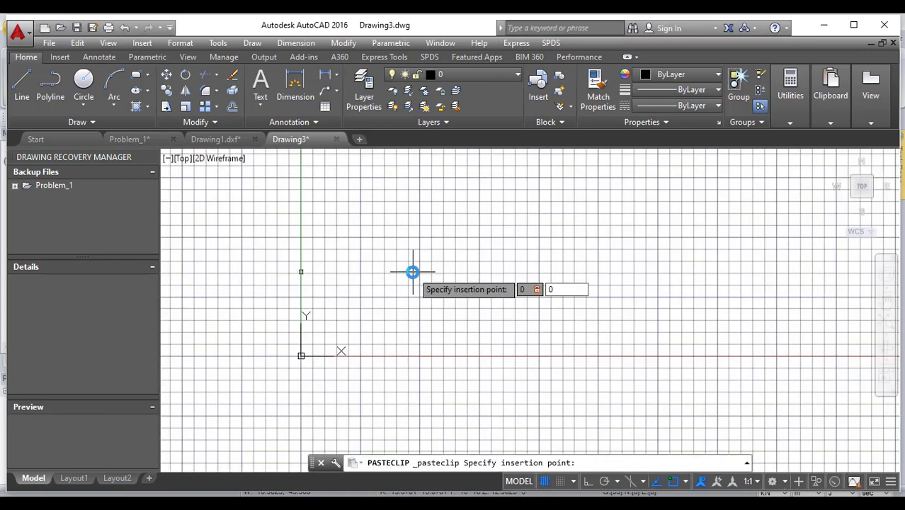
key("Return")
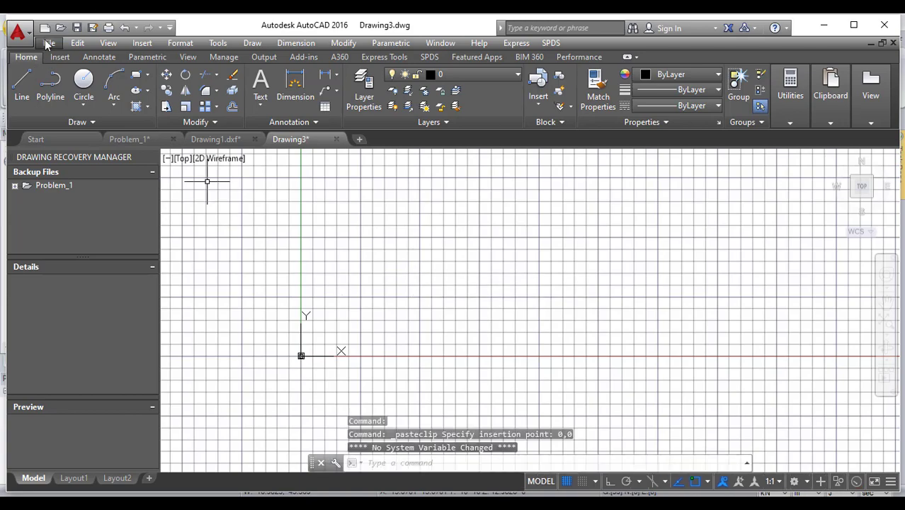
Save the new drawing in the Lecture_5 folder as Drawing2.dxf in AutoCAD 2013 DXF format, replacing the existing file
left_click(48, 44)
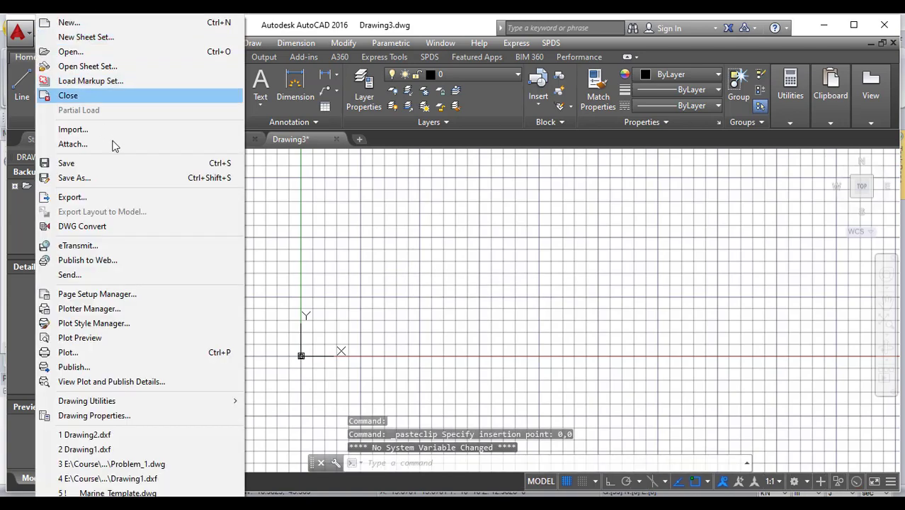
left_click(83, 180)
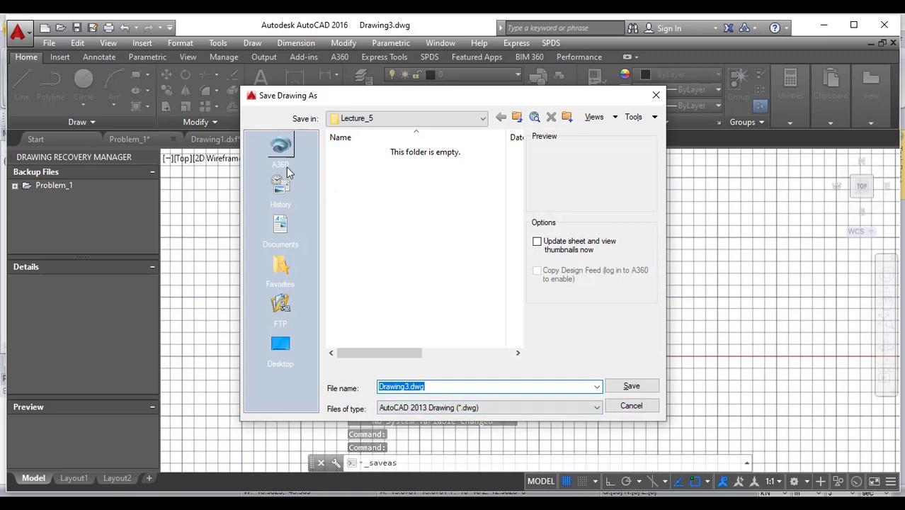
left_click(432, 408)
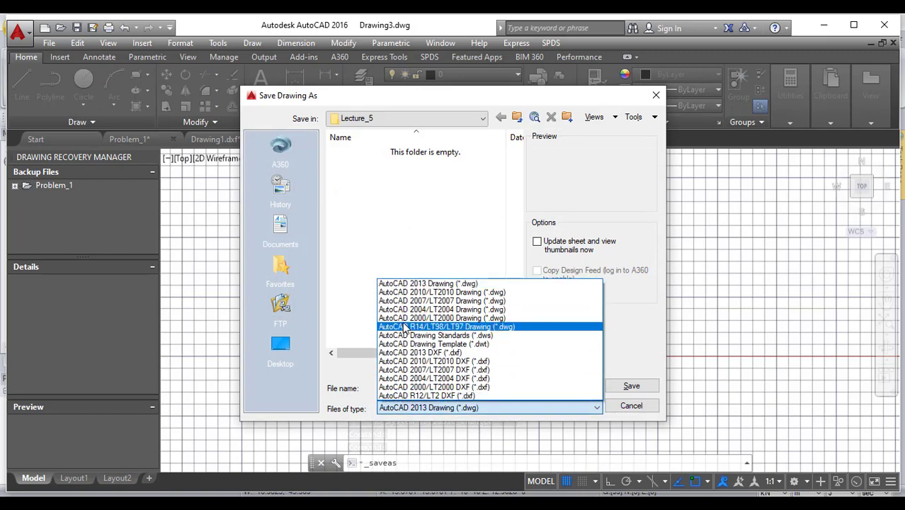
left_click(423, 353)
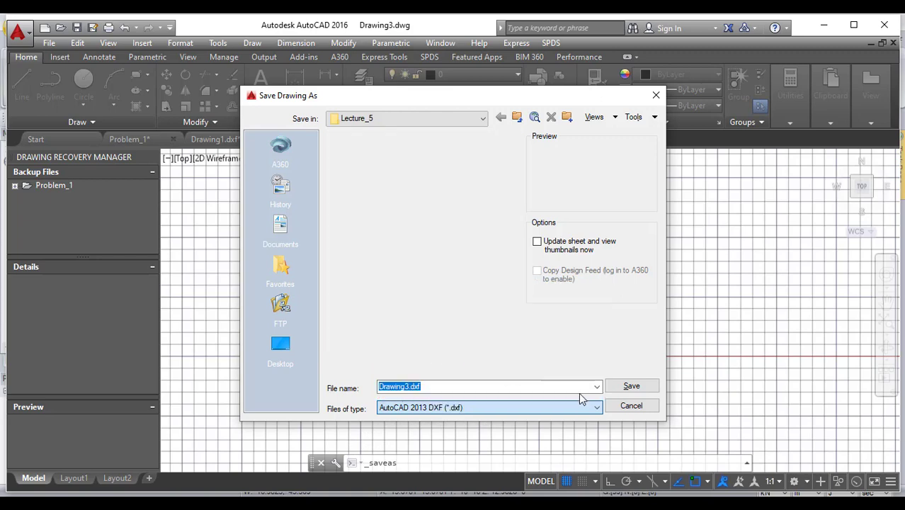
left_click(367, 167)
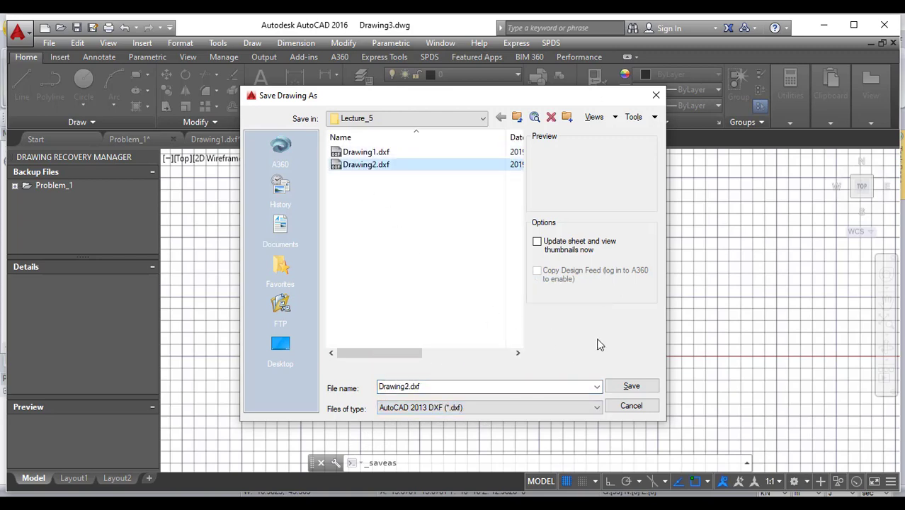
left_click(630, 387)
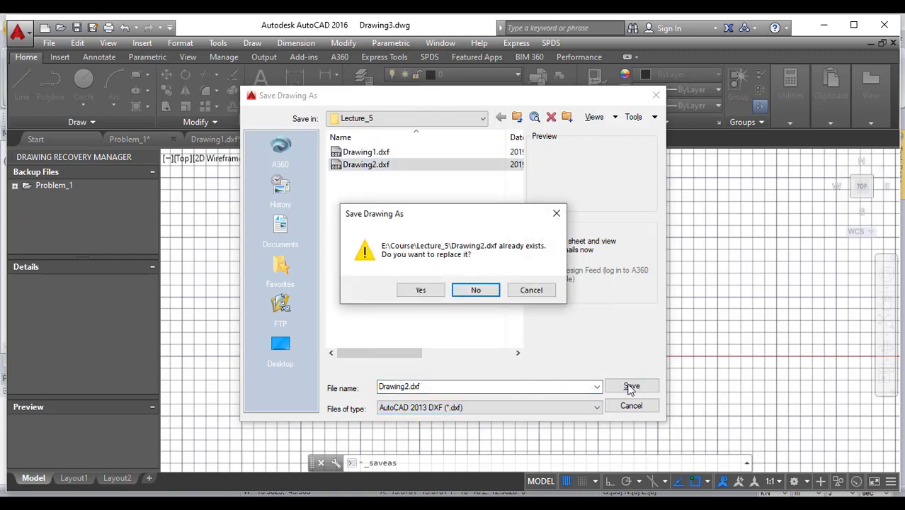
left_click(418, 289)
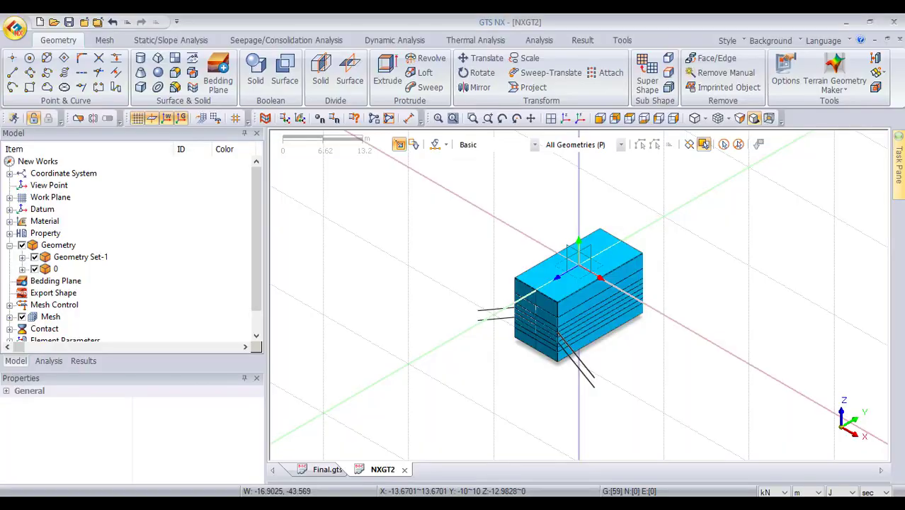
Switch to GTS NX and import Drawing2.dxf as a 3D DXF wireframe into Geometry Set-1 with zero translation
left_click(15, 28)
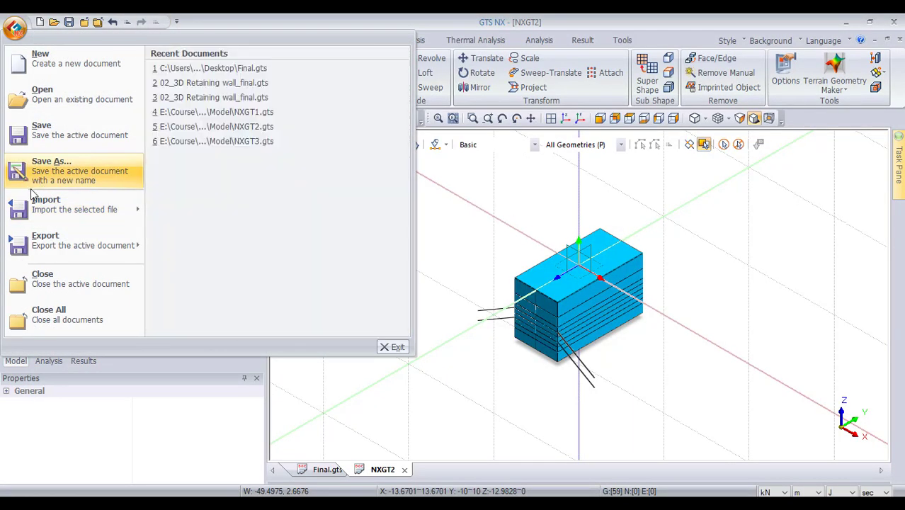
mouse_move(44, 206)
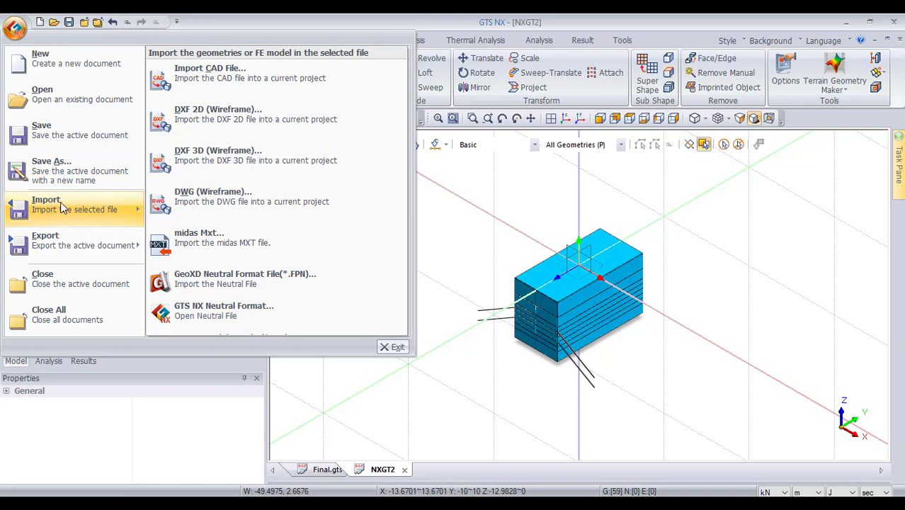
left_click(228, 156)
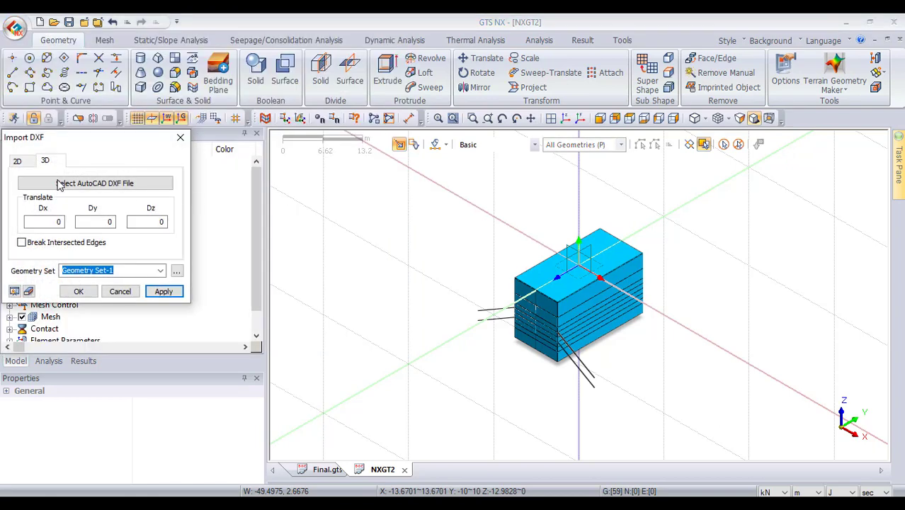
left_click(59, 183)
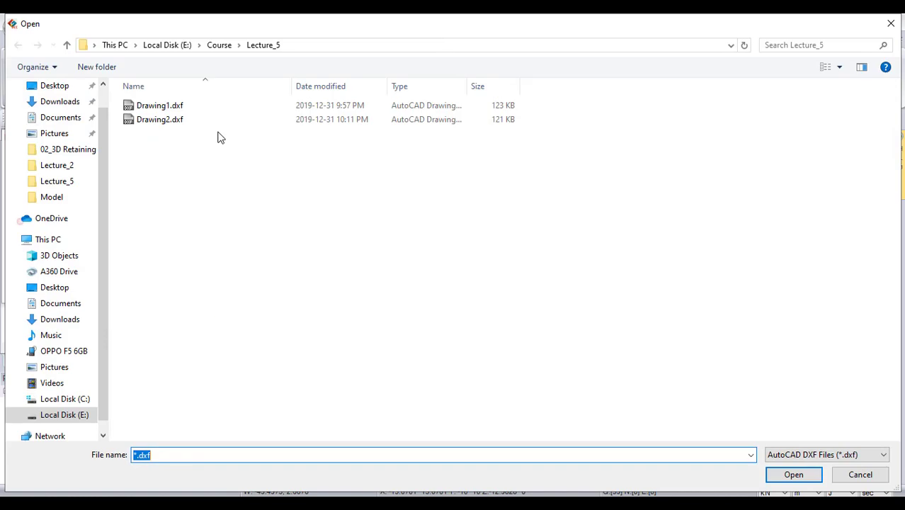
double_click(159, 119)
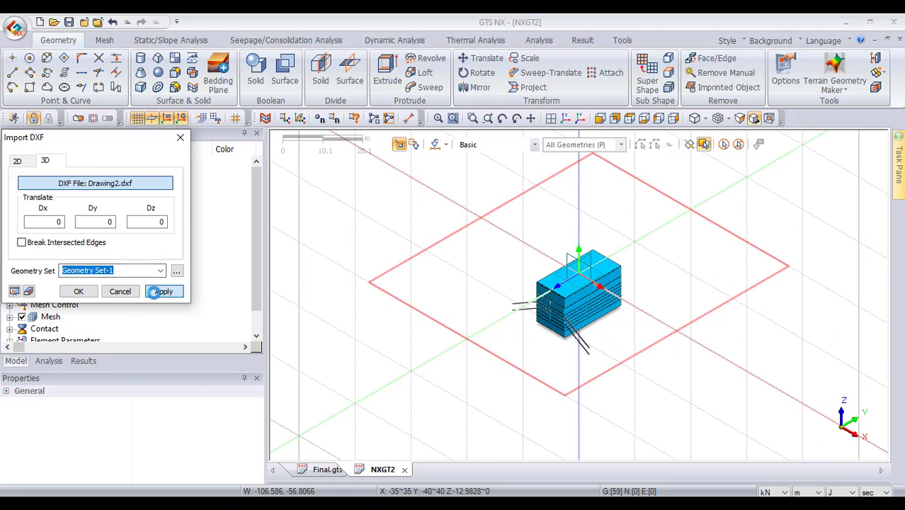
left_click(161, 291)
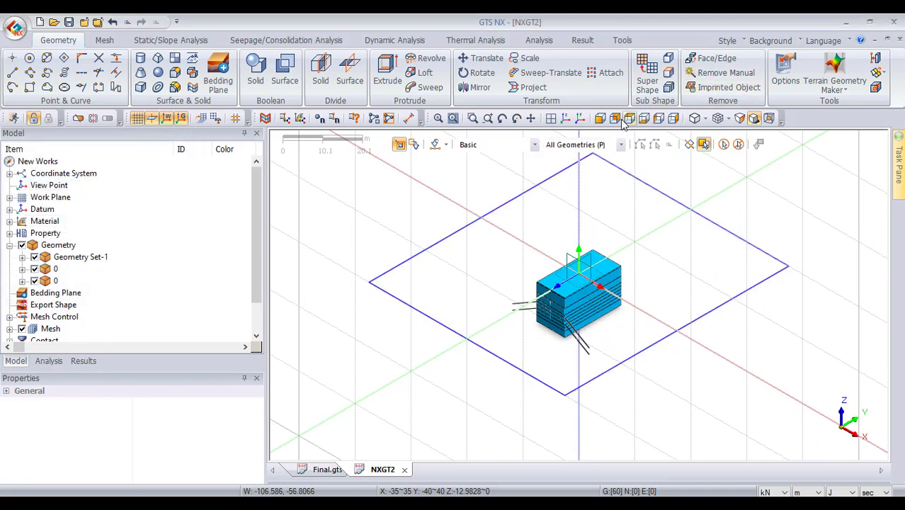
Create a 3D polyline face in Geometry Set-1 through the large rectangle's four corners, starting at 35, 40, 0, with Make Face enabled
scroll(588, 217, "up", 2)
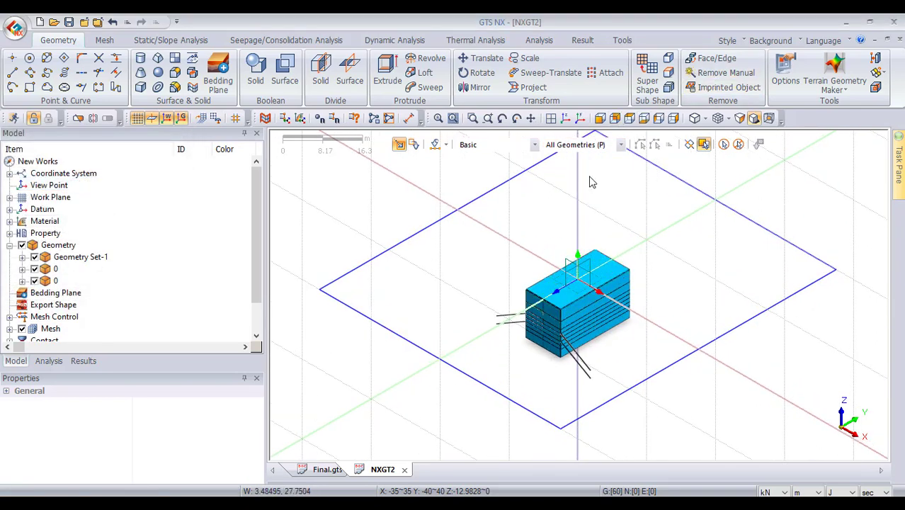
left_click(615, 119)
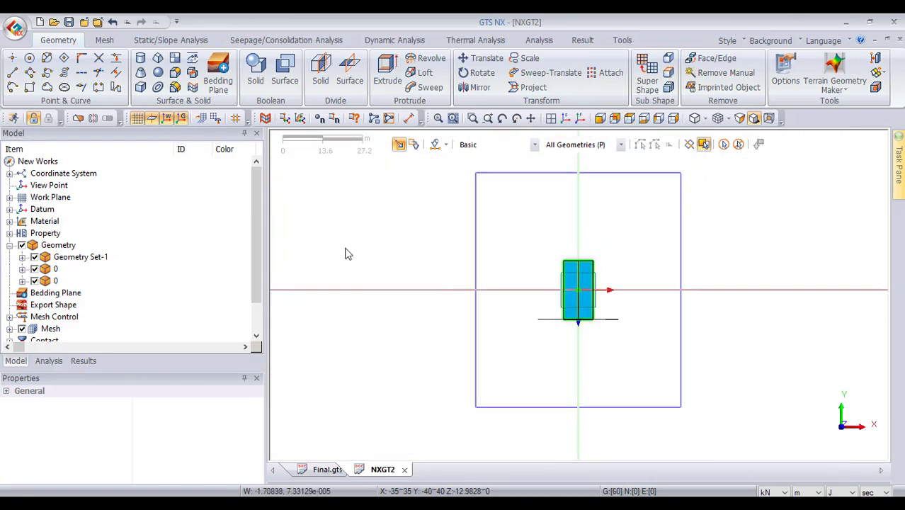
left_click(29, 73)
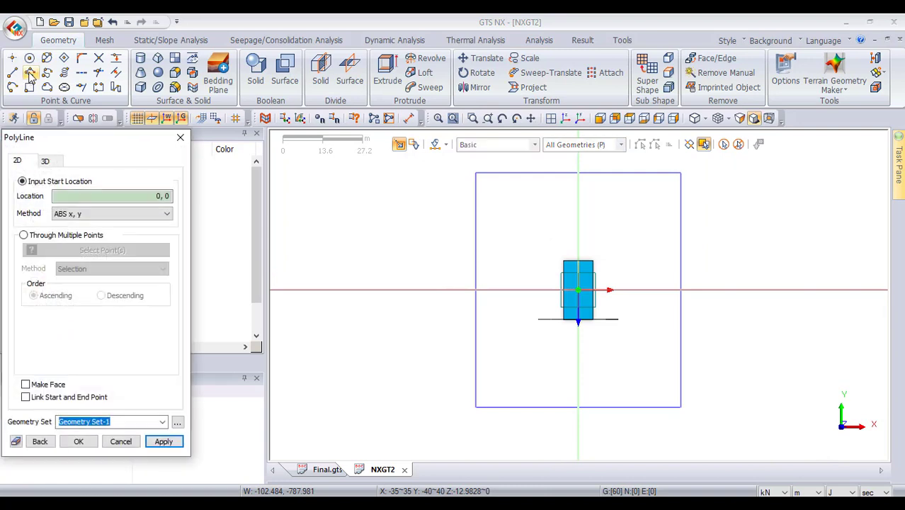
left_click(47, 162)
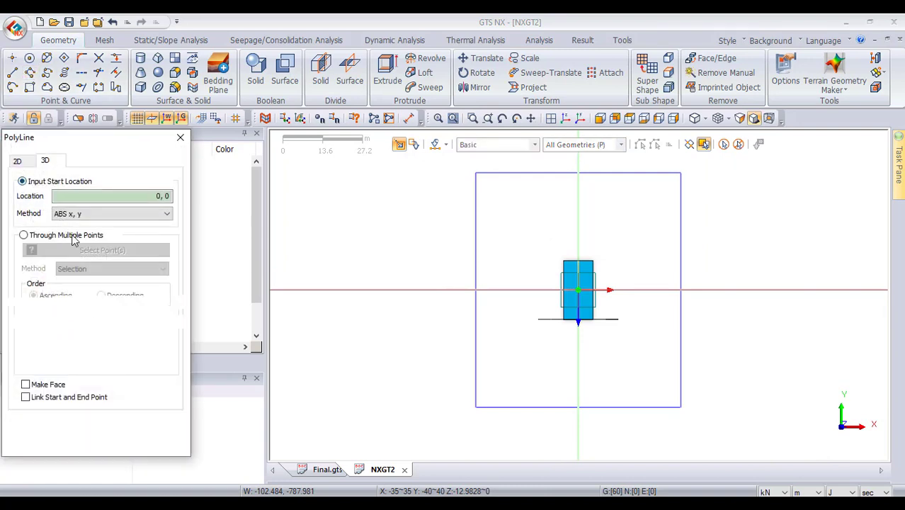
left_click(39, 385)
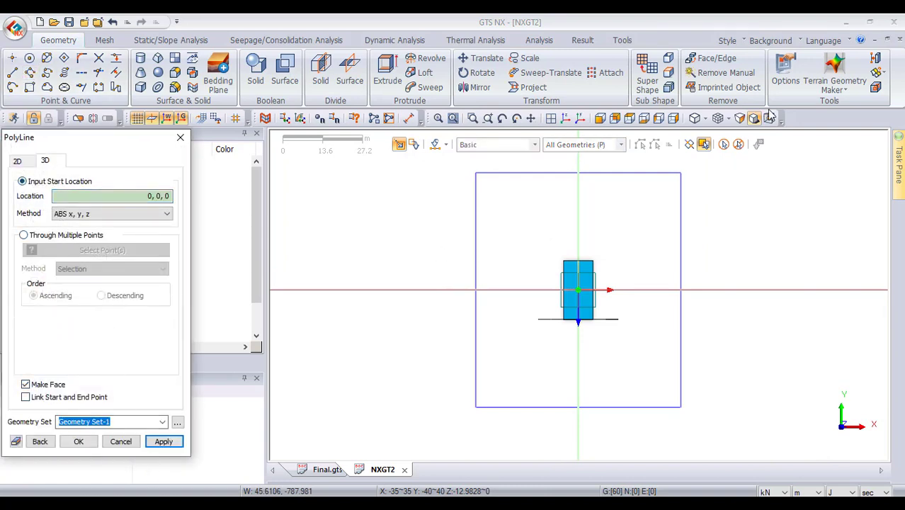
left_click(682, 175)
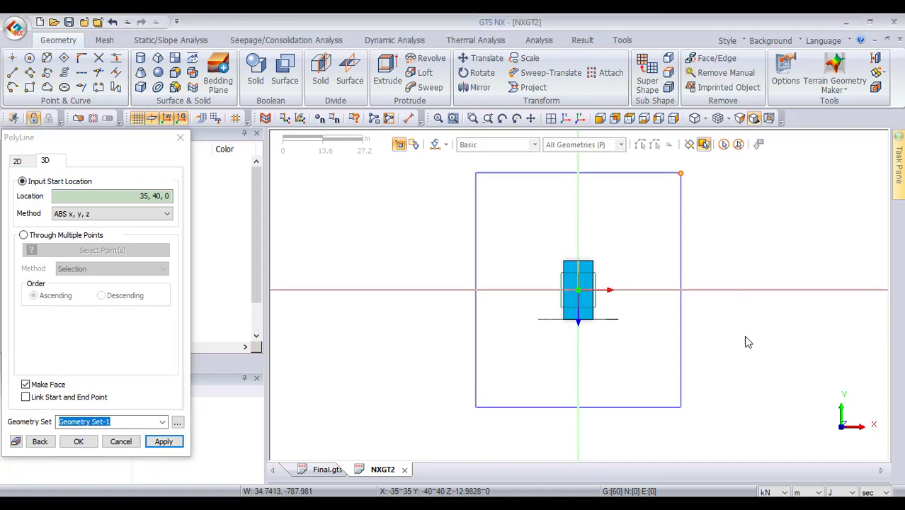
left_click(681, 408)
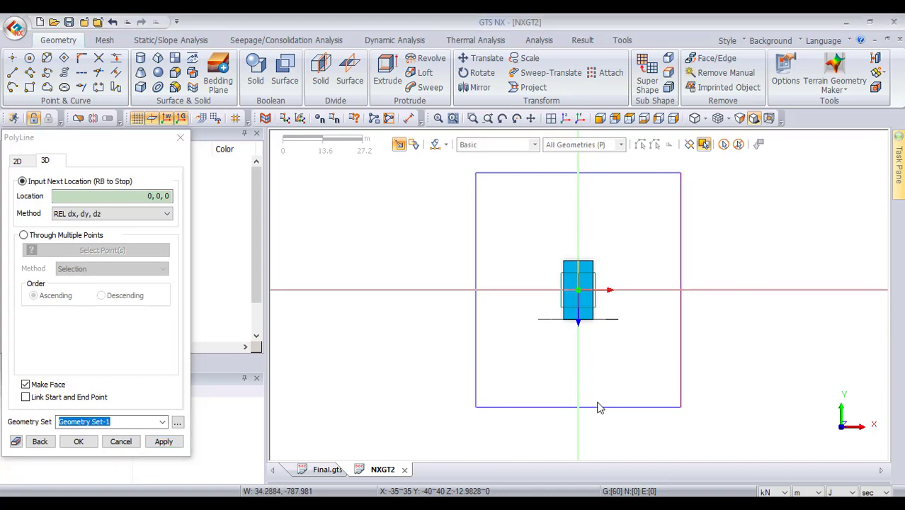
left_click(476, 407)
left_click(476, 174)
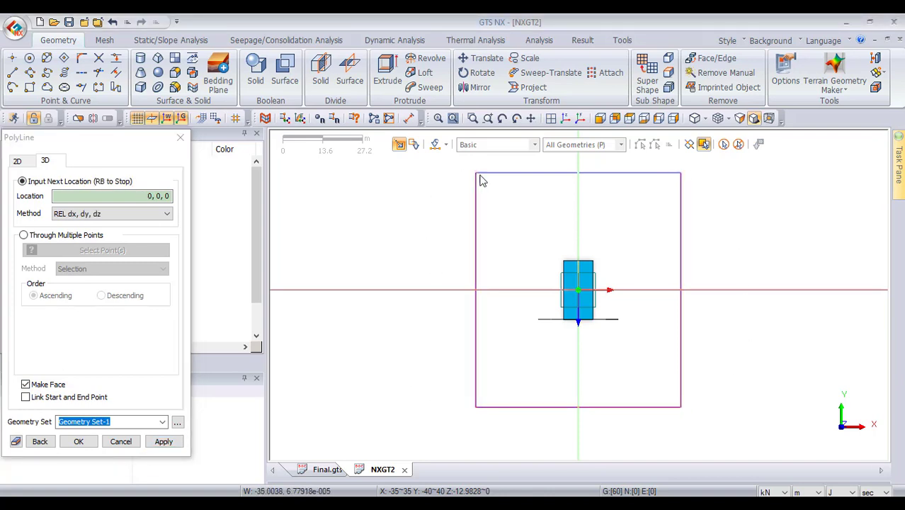
left_click(682, 174)
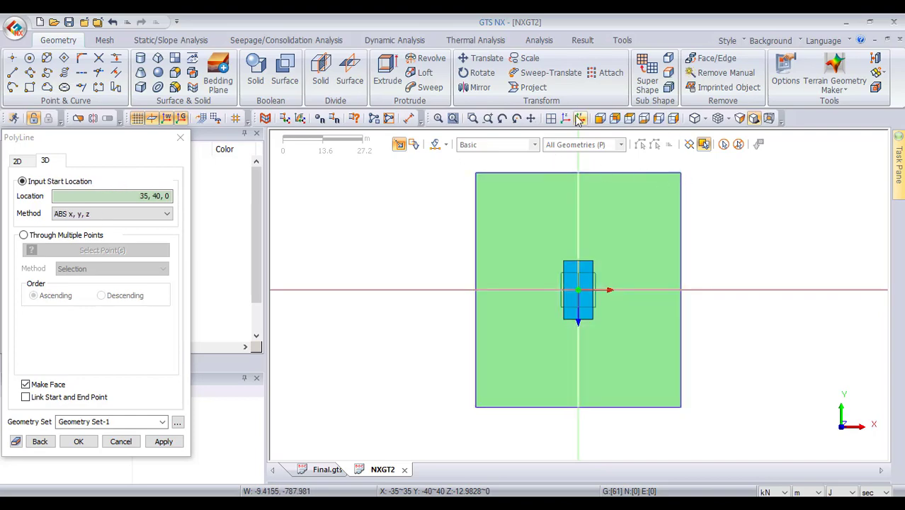
left_click(564, 119)
middle_click_drag(660, 214, 561, 350)
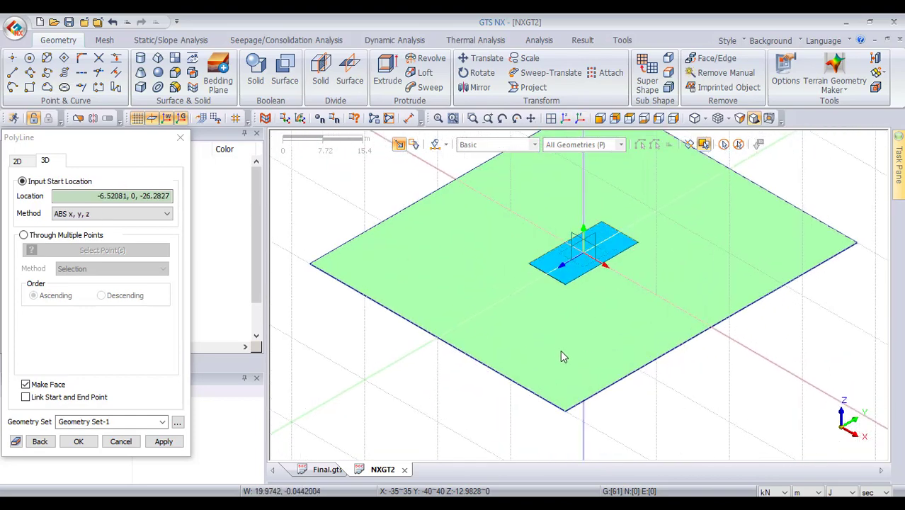
key("Escape")
Extrude the large rectangular face as a solid along the Z axis with a length of -22 in Geometry Set-1
left_click(555, 328)
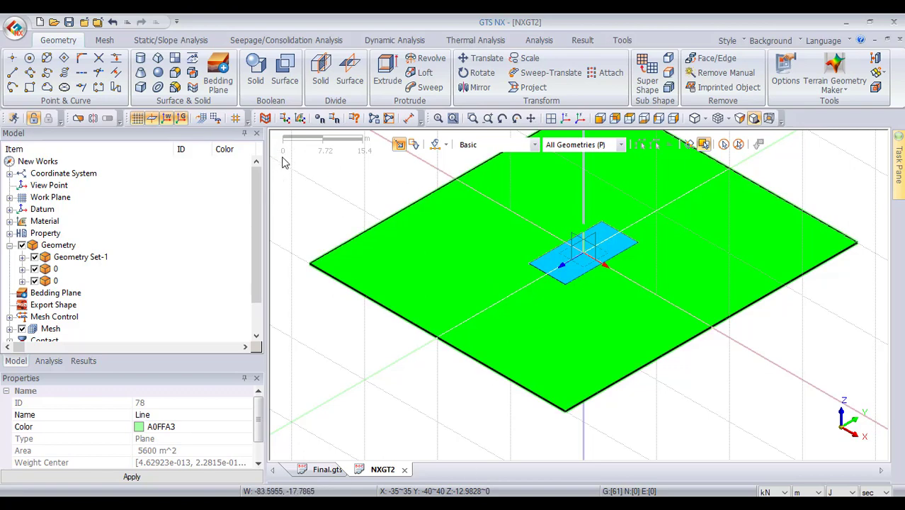
left_click(385, 65)
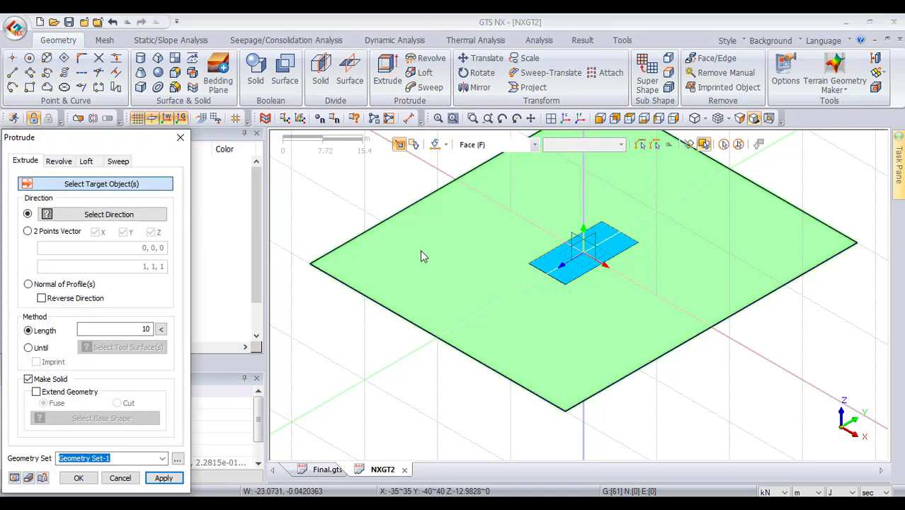
left_click(421, 249)
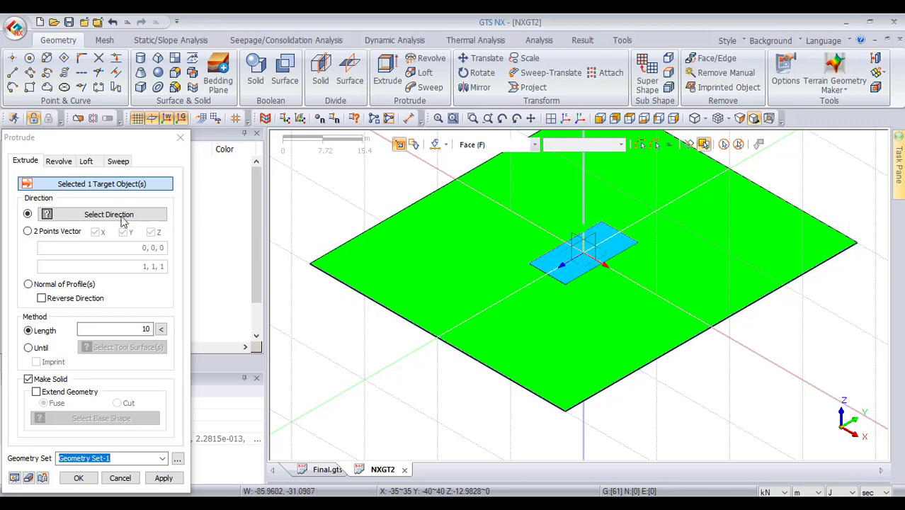
left_click(124, 216)
left_click(582, 179)
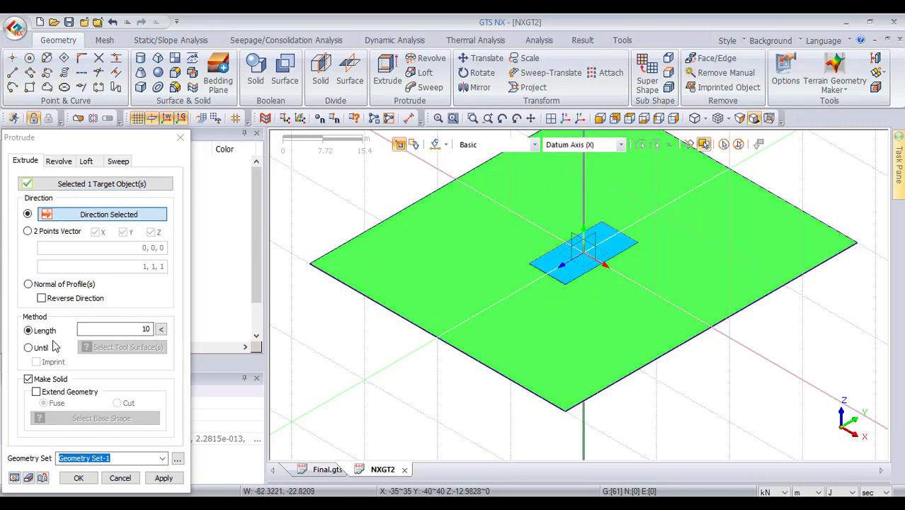
double_click(106, 328)
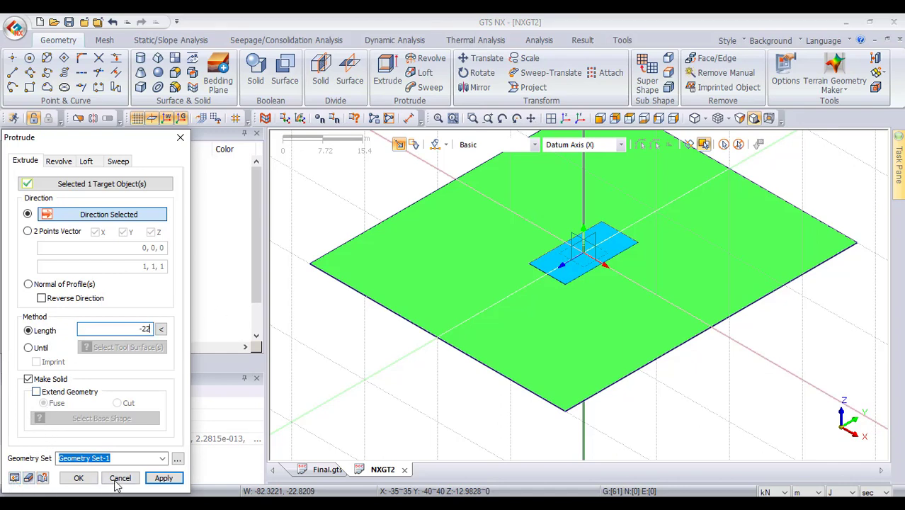
left_click(164, 478)
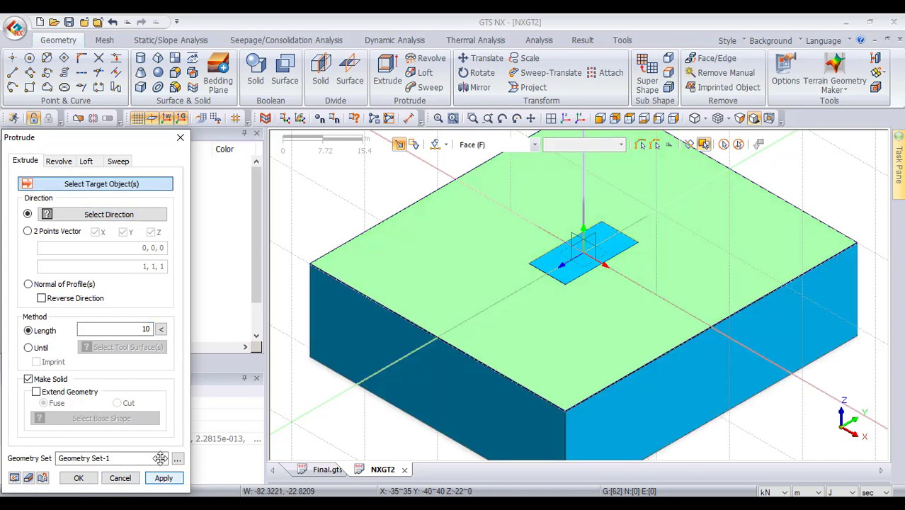
scroll(594, 301, "down", 2)
scroll(584, 297, "up", 3)
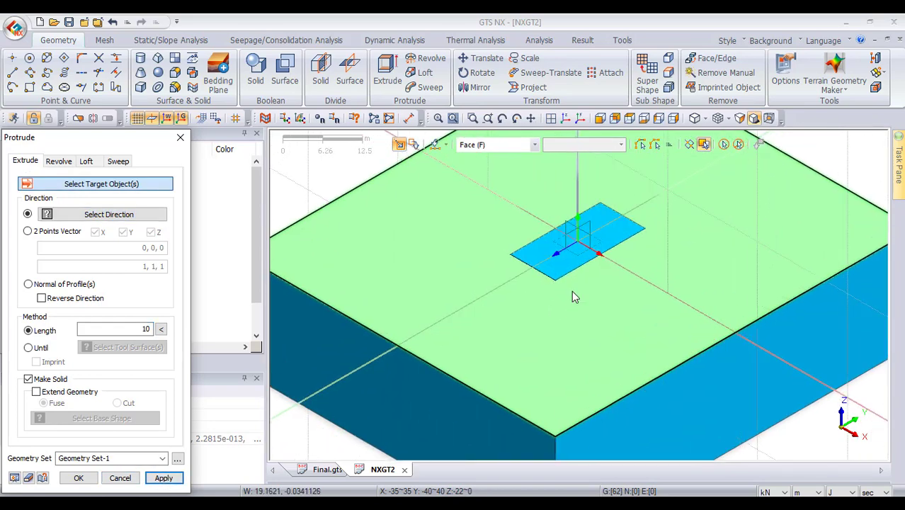
left_click(543, 253)
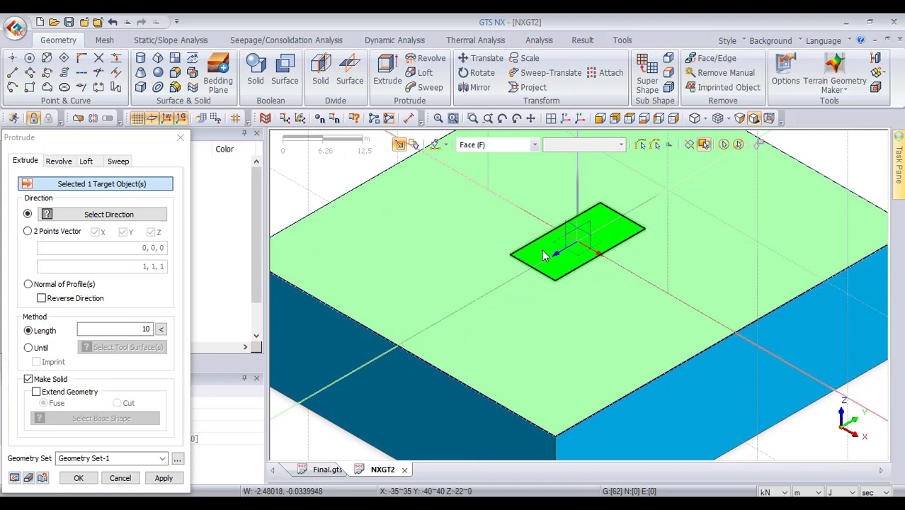
right_click(543, 251)
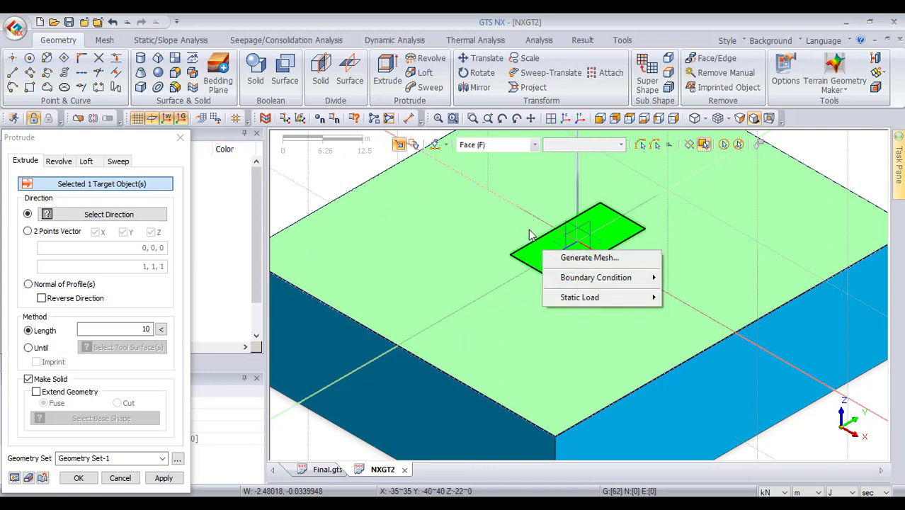
key("Escape")
key("Return")
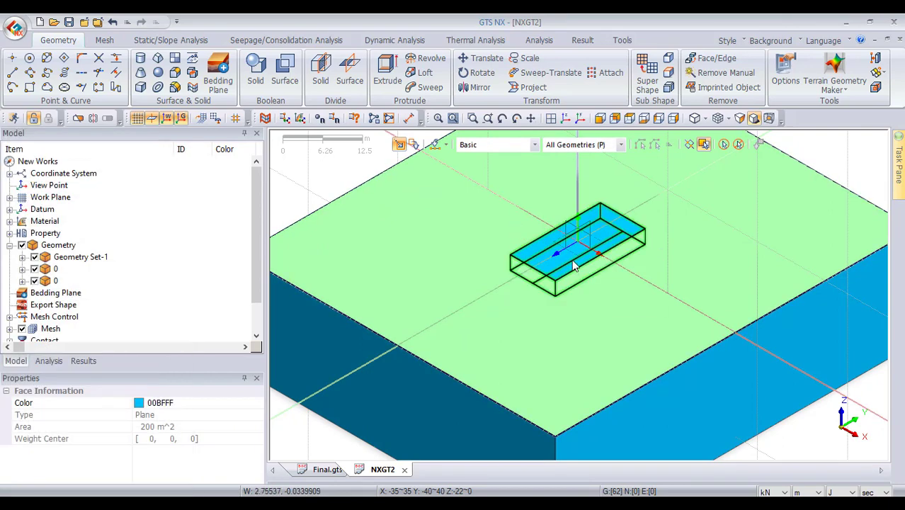
Hide the small box's top layer solid and delete the large rectangular face lying on the extruded block
left_click(574, 262)
right_click(570, 260)
left_click(601, 281)
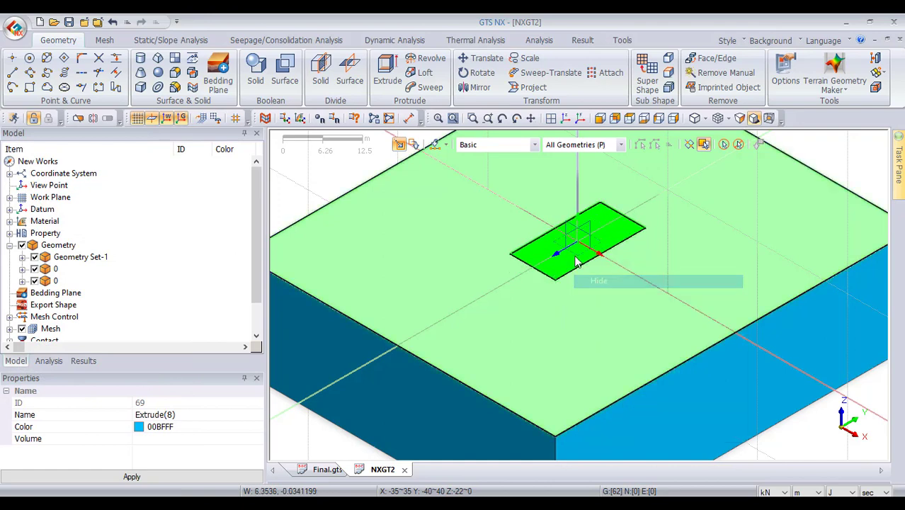
left_click(597, 348)
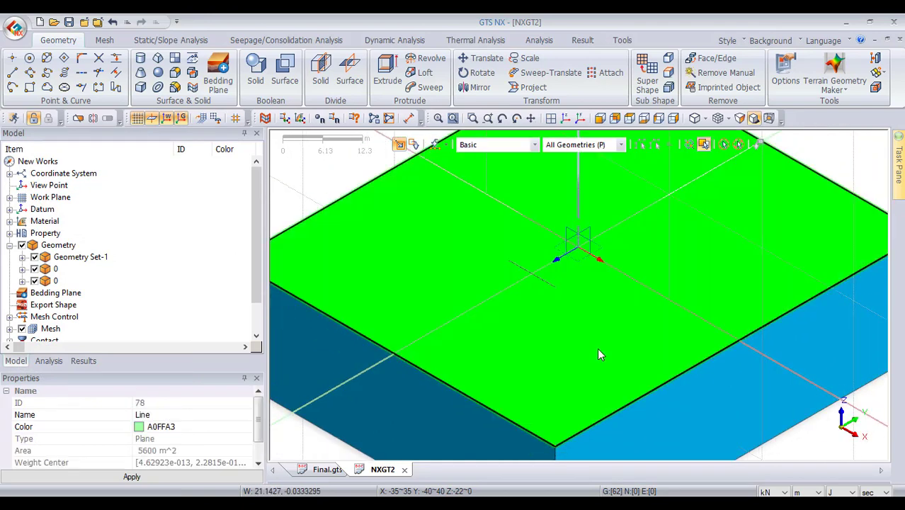
key("Delete")
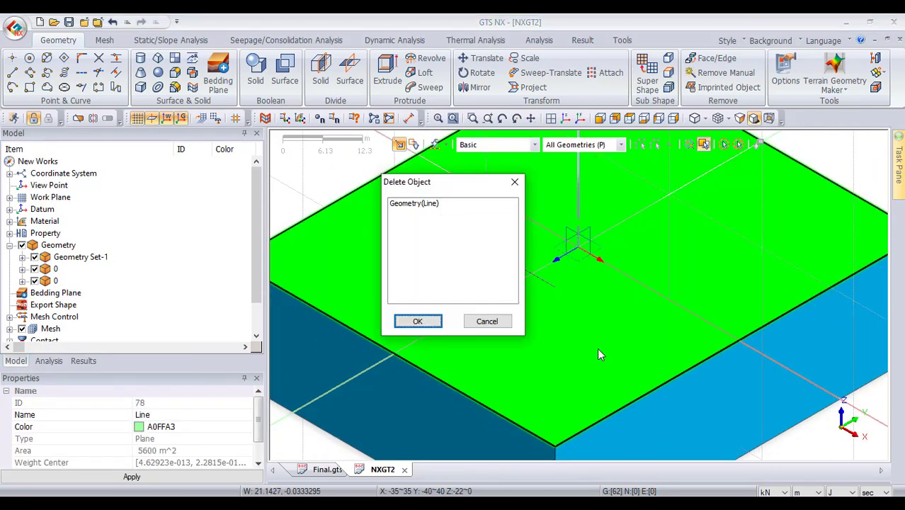
key("Return")
Show all hidden geometry again
scroll(617, 238, "up", 3)
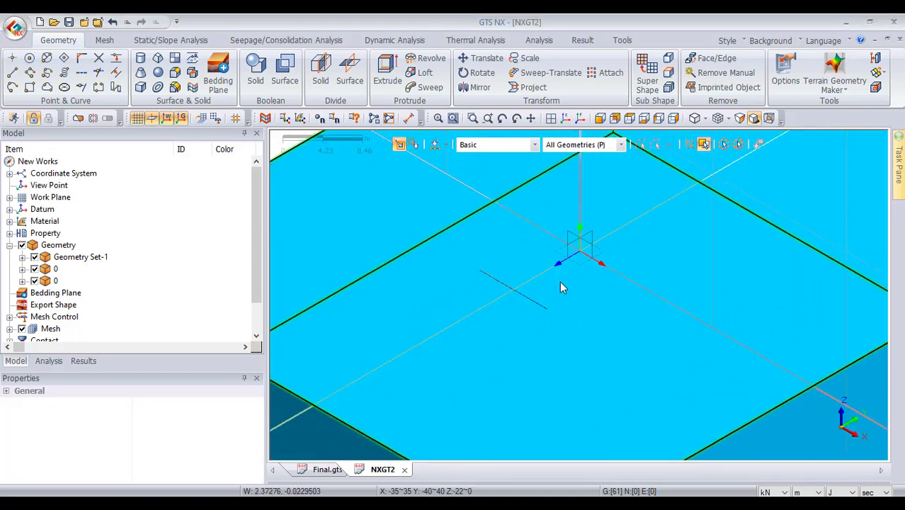
right_click(493, 262)
left_click(525, 293)
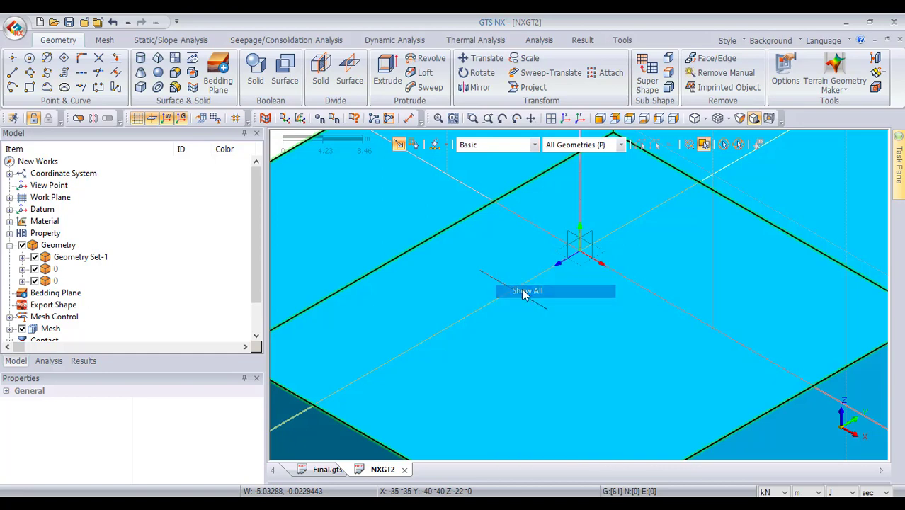
scroll(573, 296, "down", 5)
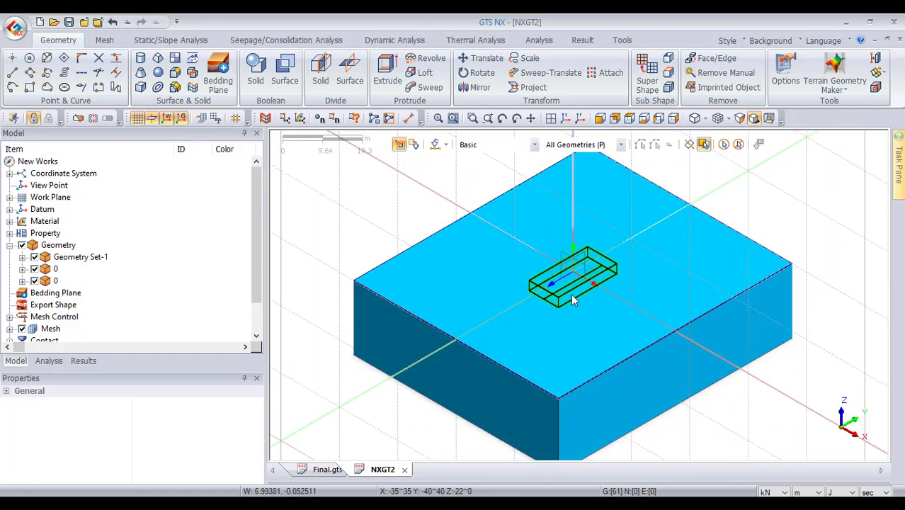
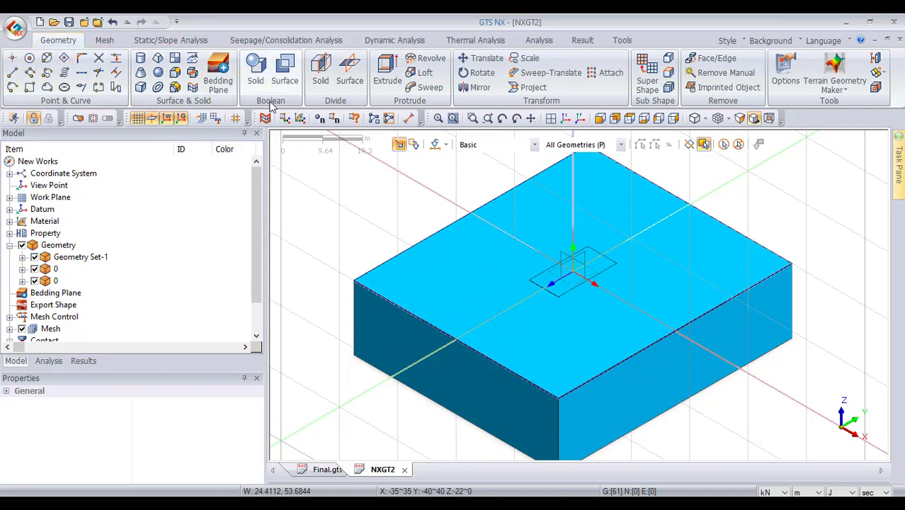
Embed the small box's eight layer solids in the large extruded block using the solid Boolean Embed operation with Delete Tool enabled
left_click(257, 71)
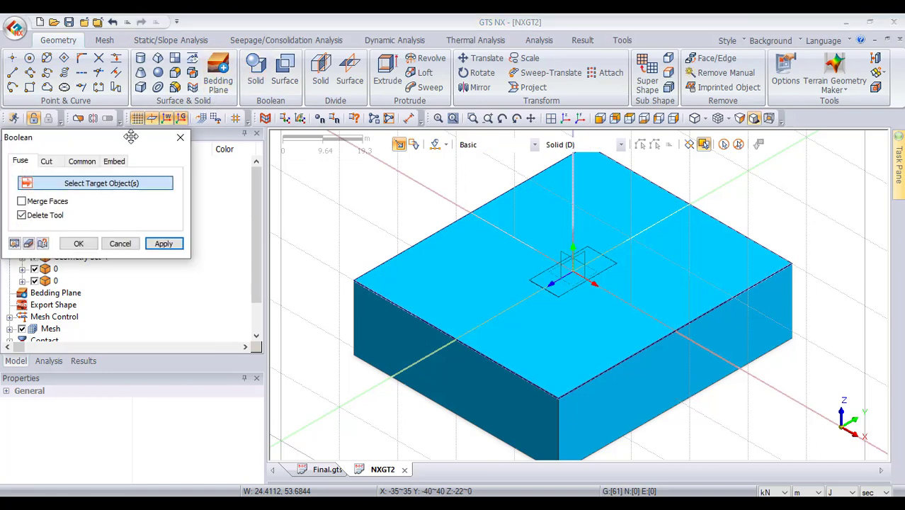
left_click_drag(88, 137, 223, 76)
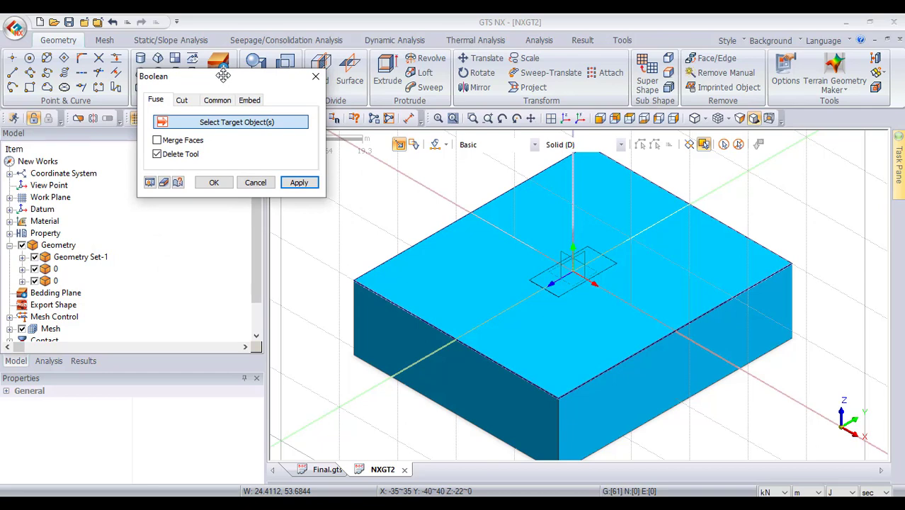
left_click(251, 98)
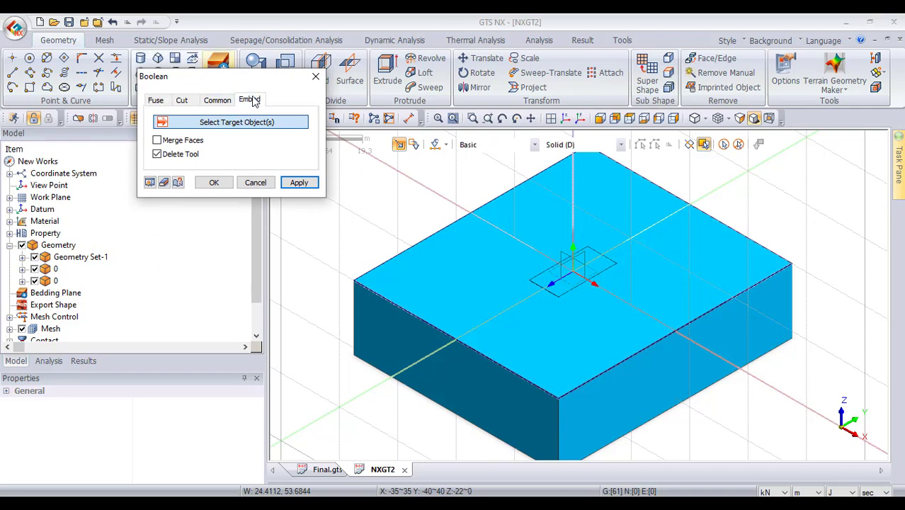
left_click(178, 188)
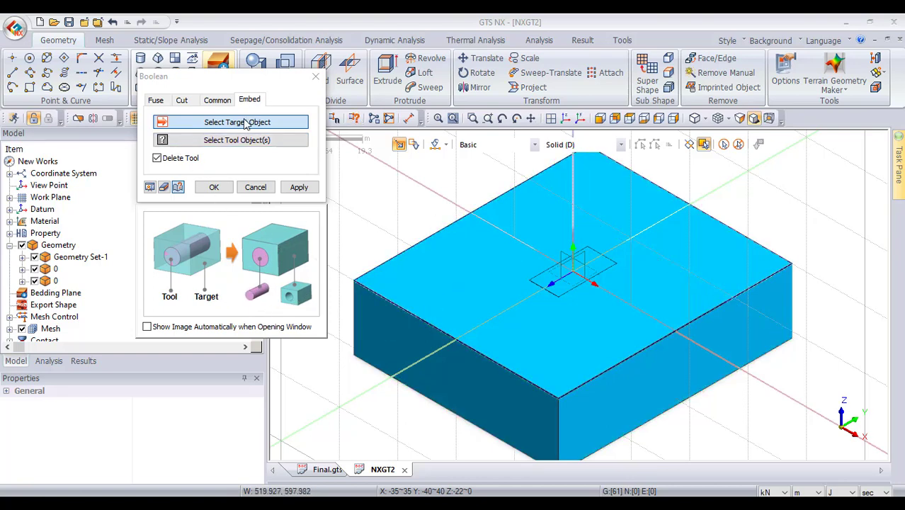
left_click(468, 262)
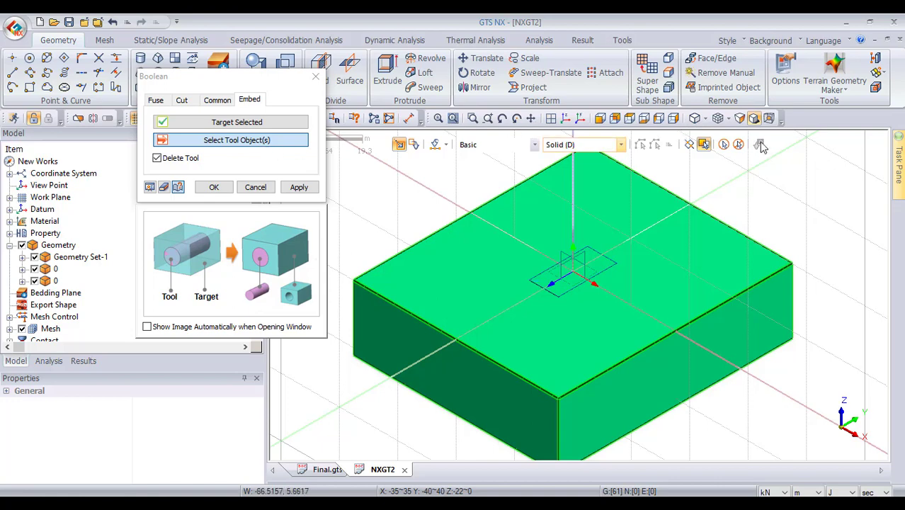
left_click(601, 122)
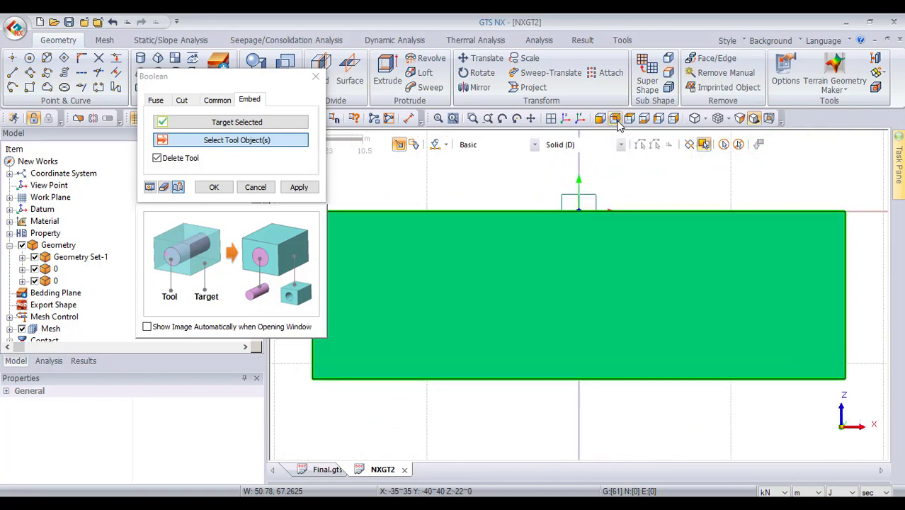
left_click(623, 119)
left_click(629, 119)
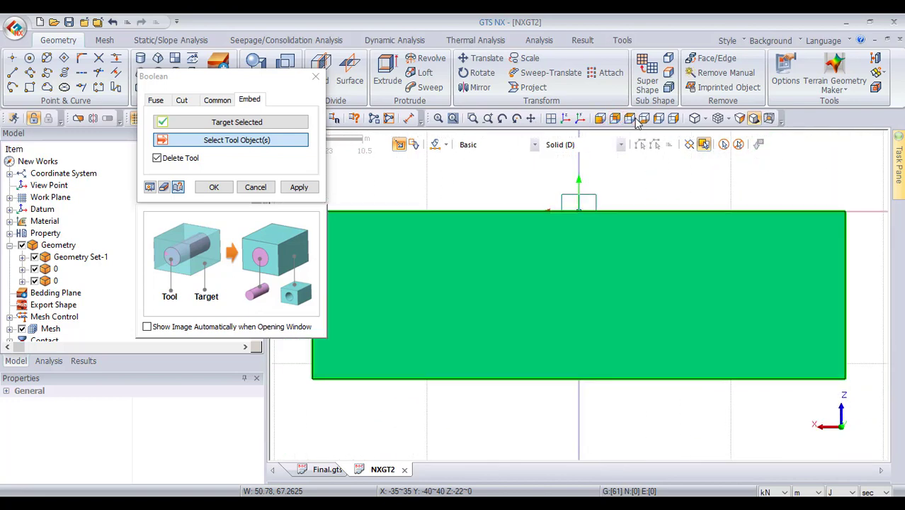
left_click(636, 120)
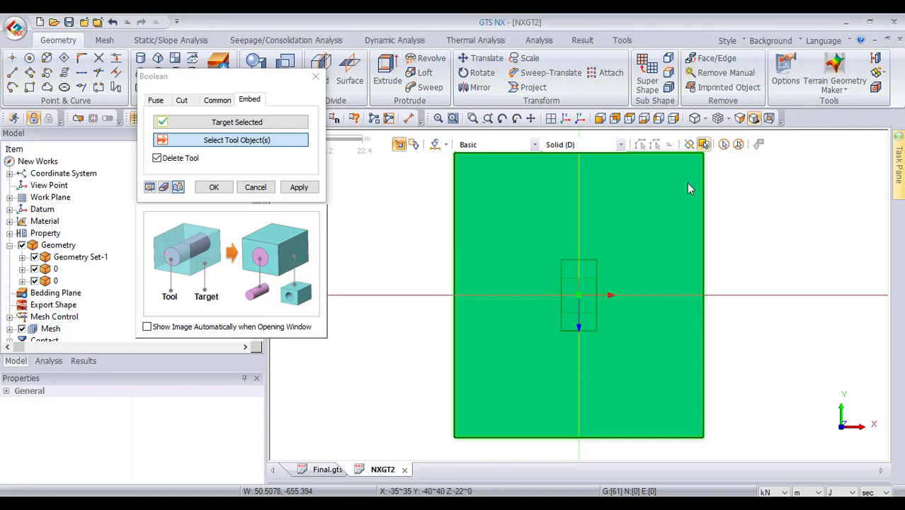
left_click_drag(551, 274, 636, 372)
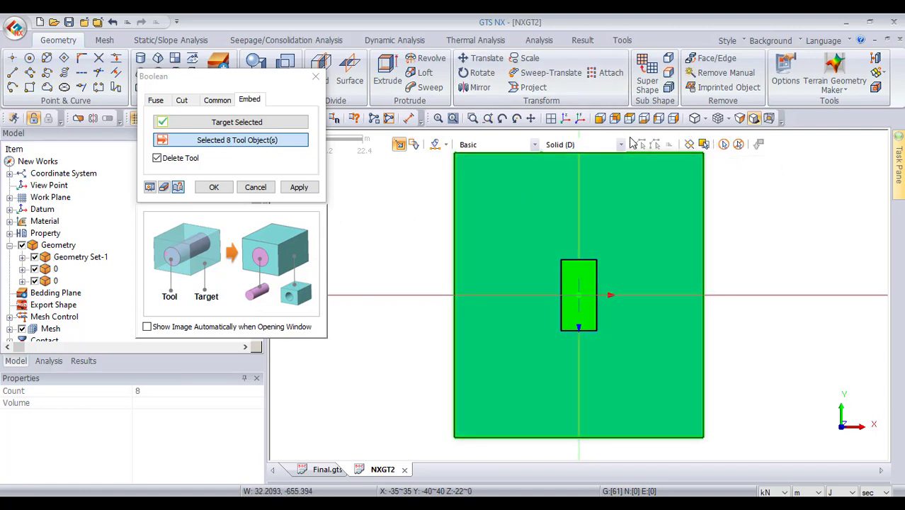
left_click(580, 117)
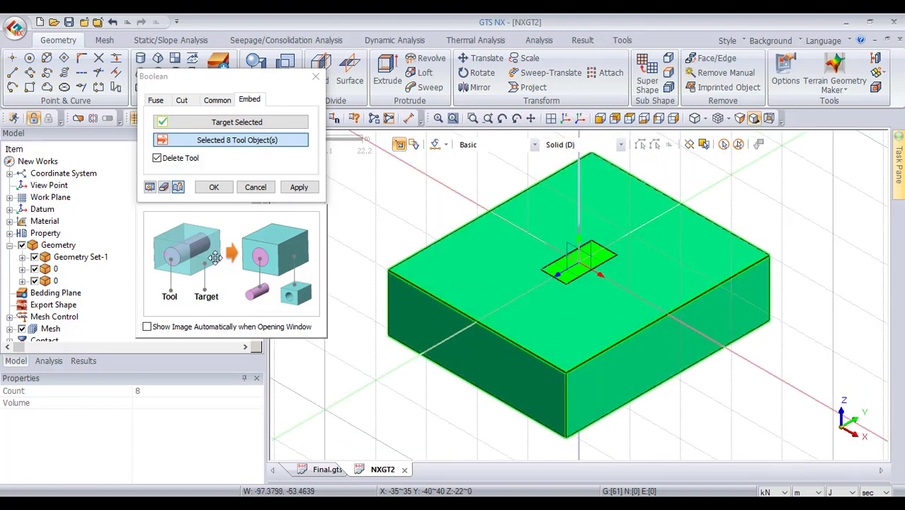
left_click(299, 188)
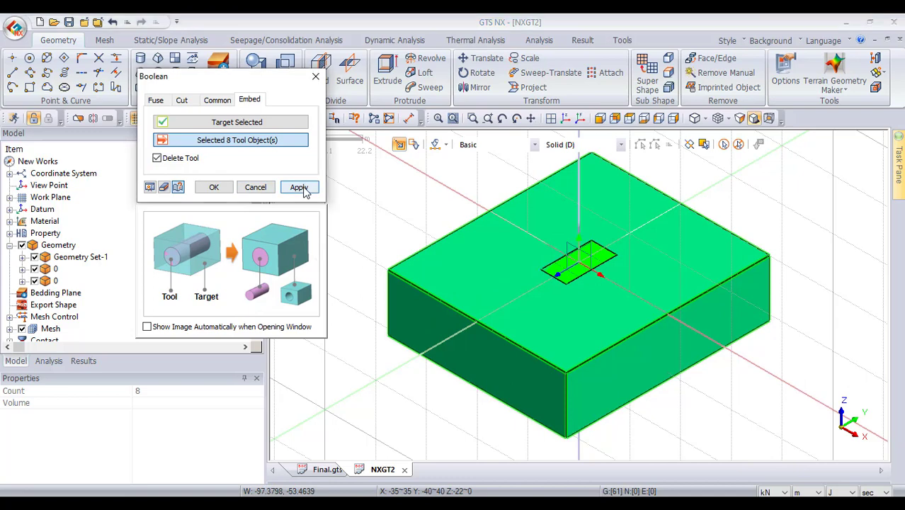
Hide everything, show only Geometry Set-1, and hide the large block solid so only the small box's layers remain displayed
left_click(600, 323)
right_click(601, 324)
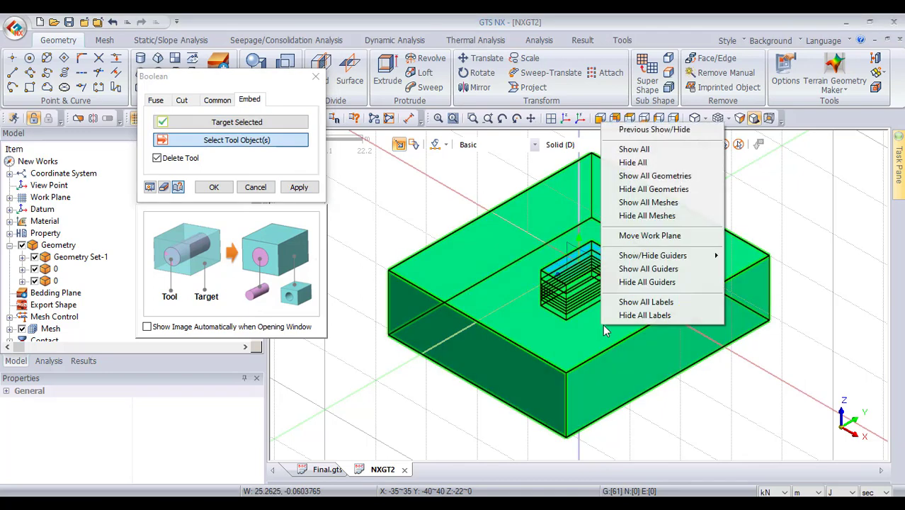
left_click(633, 163)
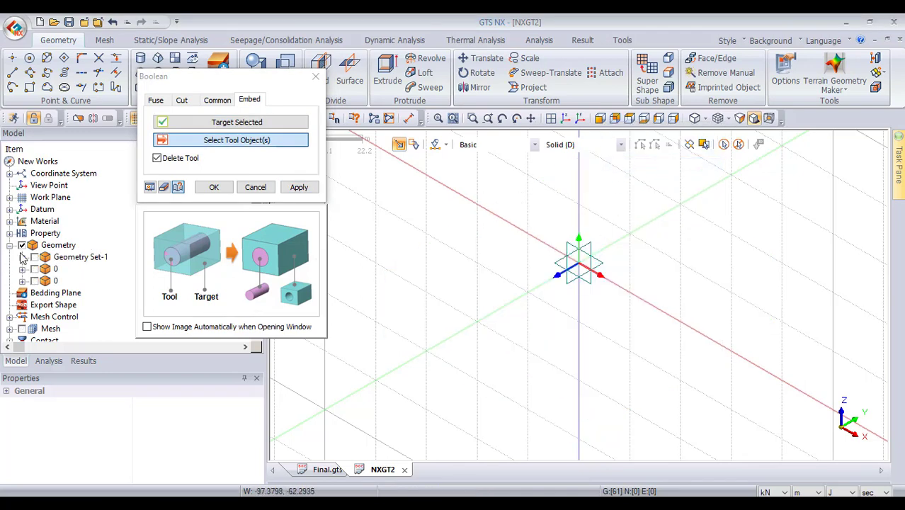
left_click(34, 257)
left_click(603, 351)
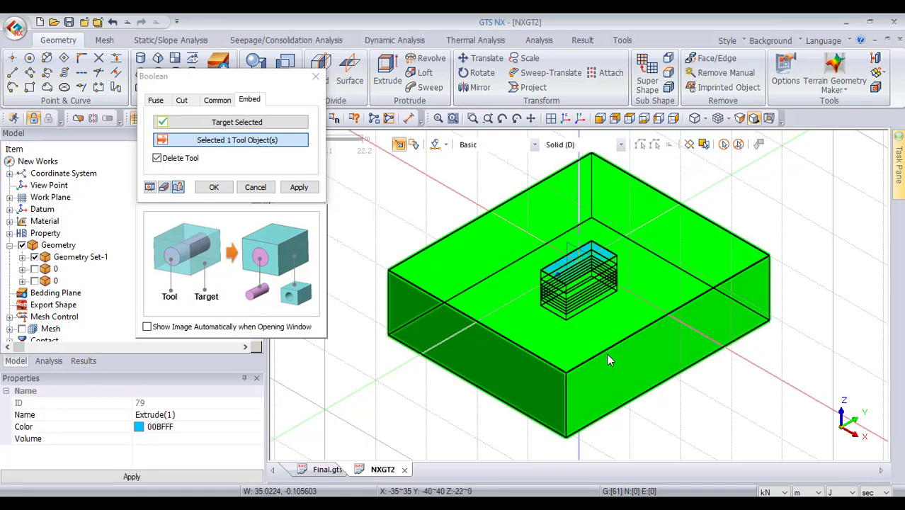
right_click(607, 353)
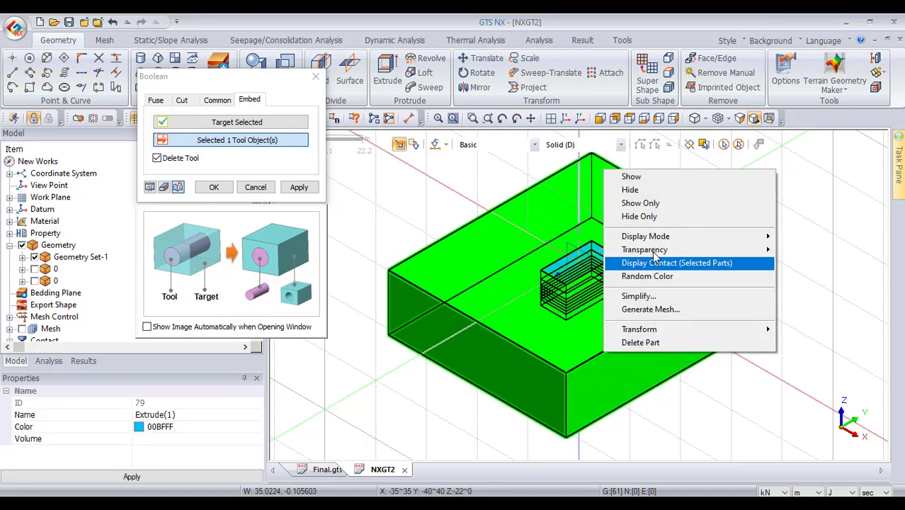
left_click(650, 203)
scroll(585, 364, "up", 5)
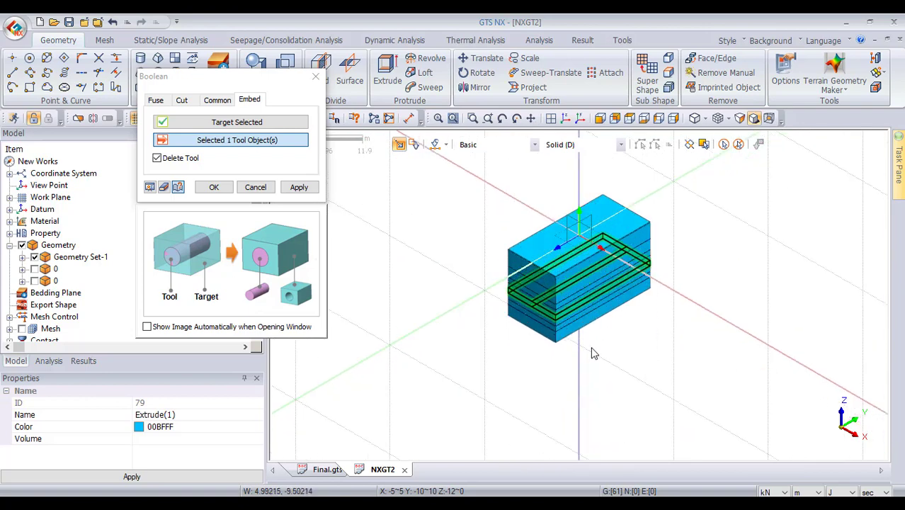
scroll(585, 364, "up", 2)
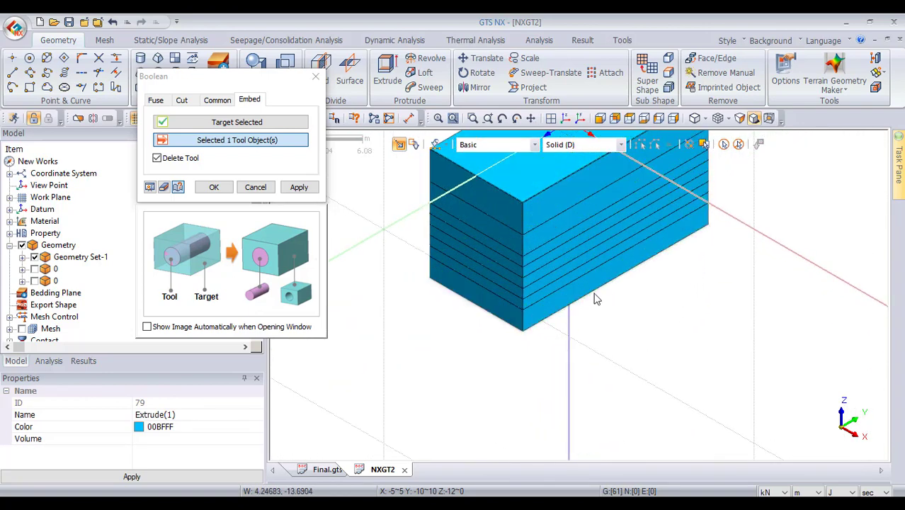
Inspect the small box's layers as individual solids by selecting several of them, and leave the Boolean operation with the selection cleared
left_click(567, 296)
left_click(532, 280)
left_click(623, 184)
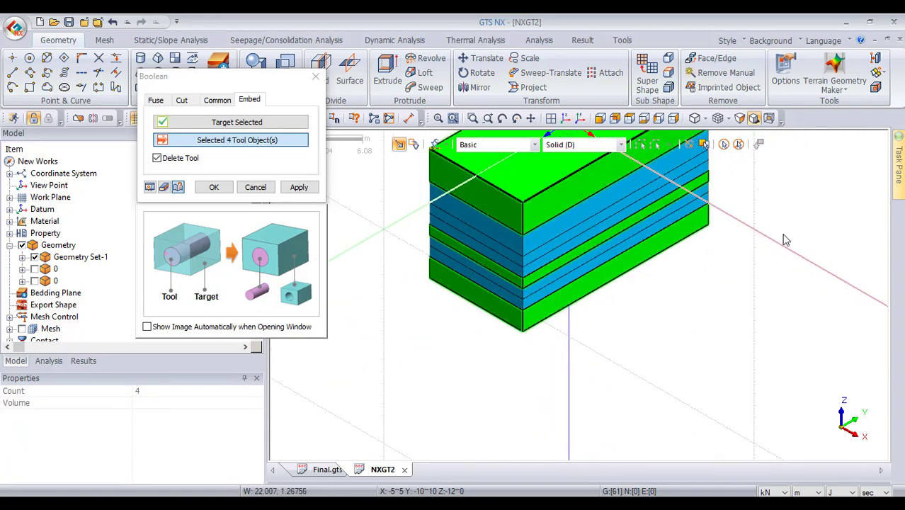
left_click(737, 146)
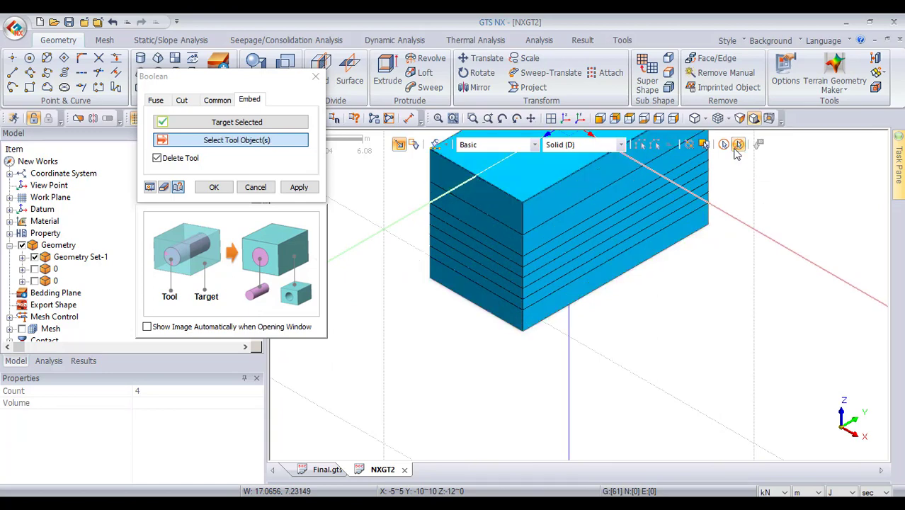
left_click(315, 76)
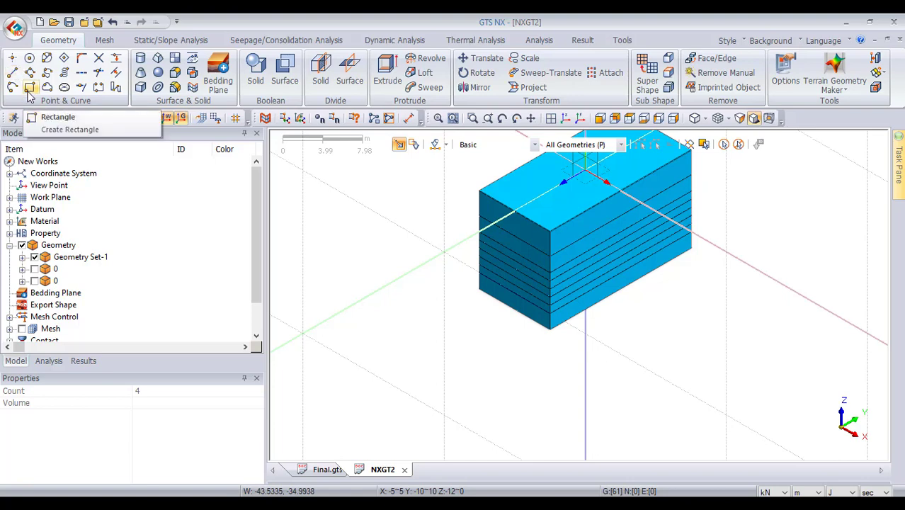
Hide all solids in Geometry Set-1 except the large block, Extrude(1) with ID 79, and examine its embedded cavity
left_click(23, 257)
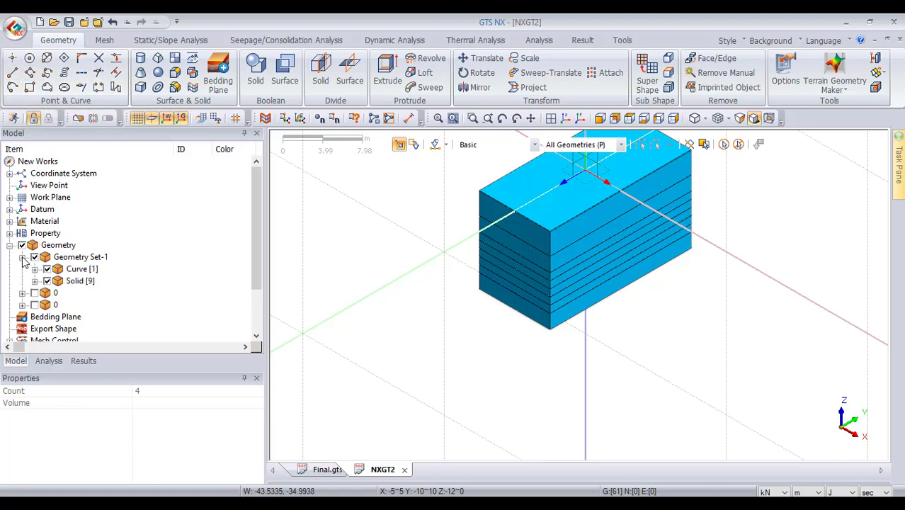
left_click(34, 281)
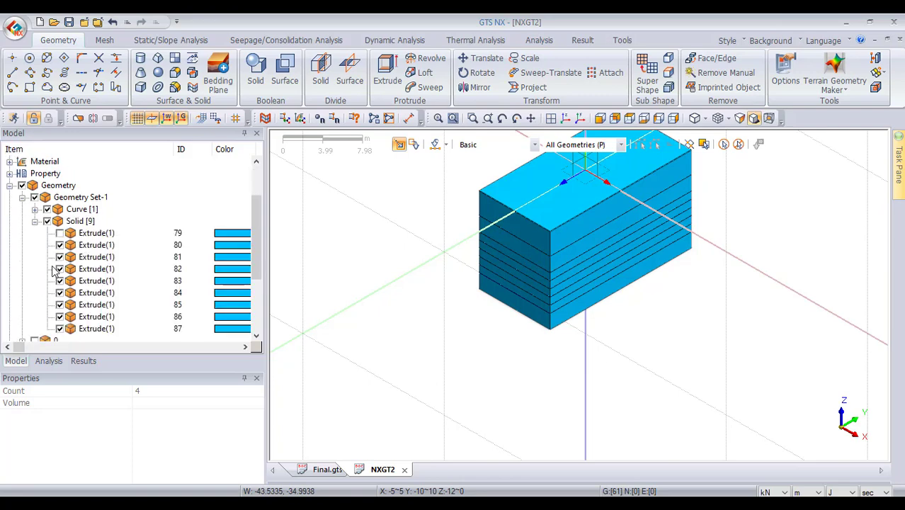
left_click(47, 221)
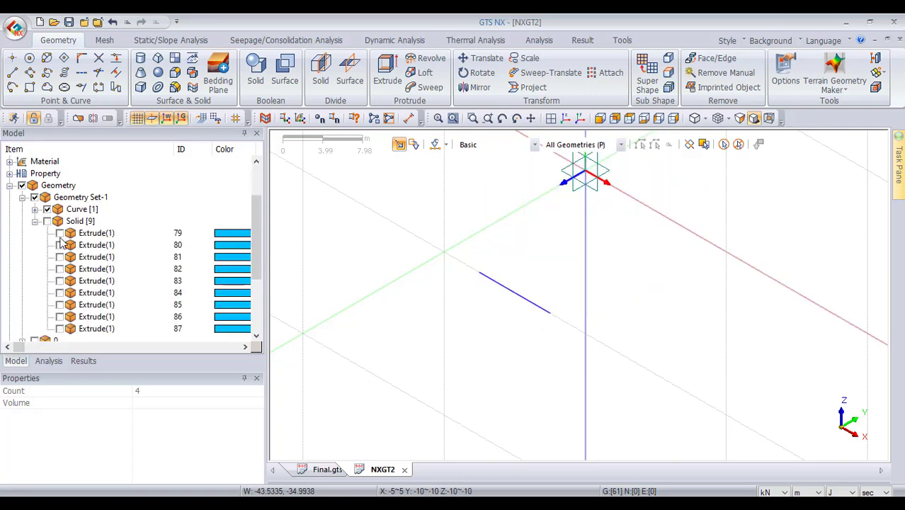
left_click(59, 233)
scroll(542, 227, "up", 2)
middle_click_drag(542, 226, 596, 181)
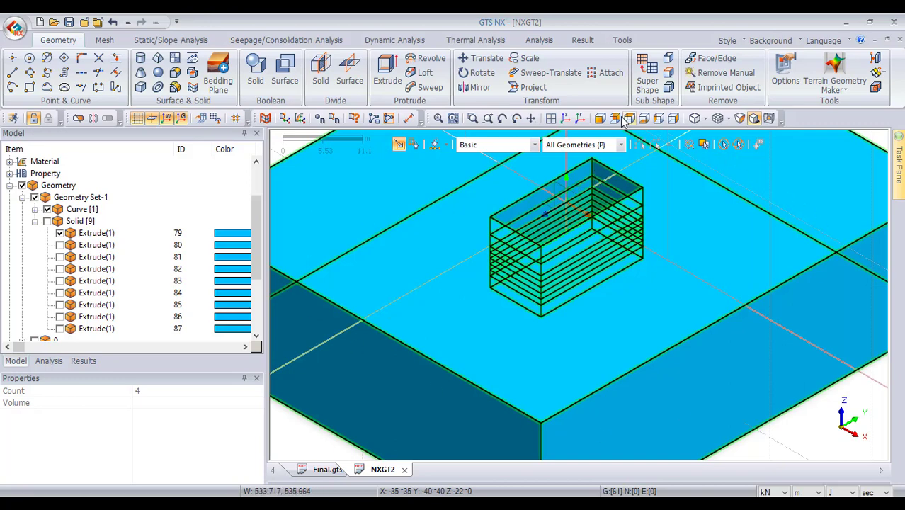
Inspect the layered excavation inside the soil block from the front, in isometric view and from a tilted angle
left_click(600, 119)
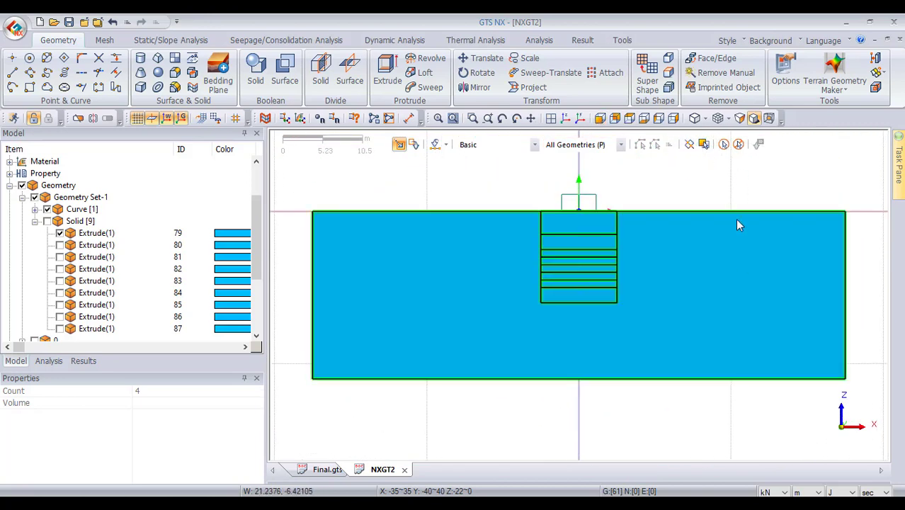
left_click(643, 120)
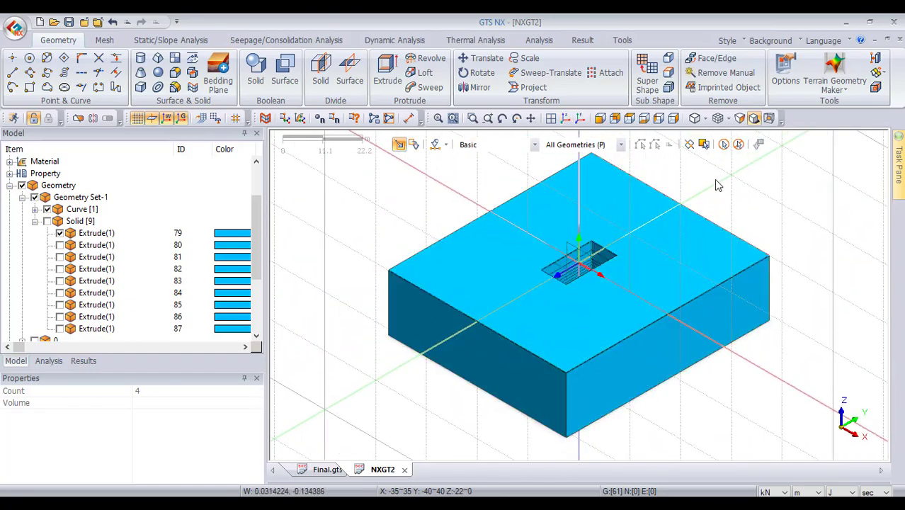
middle_click_drag(664, 228, 686, 209)
scroll(545, 289, "up", 5)
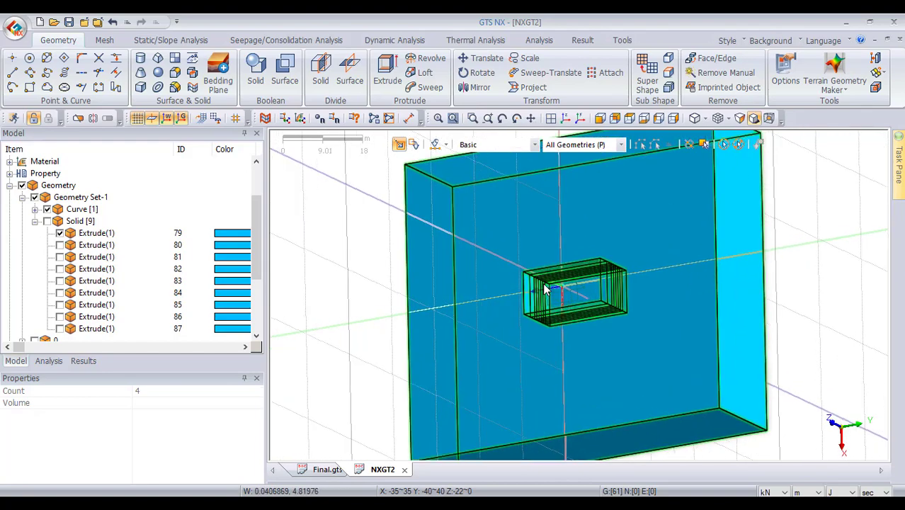
scroll(545, 289, "down", 6)
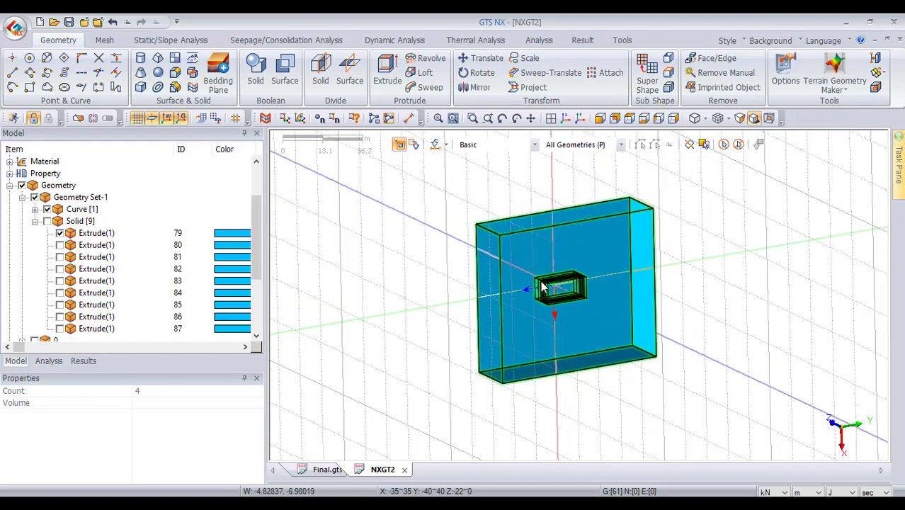
scroll(537, 282, "up", 1)
scroll(536, 282, "up", 5)
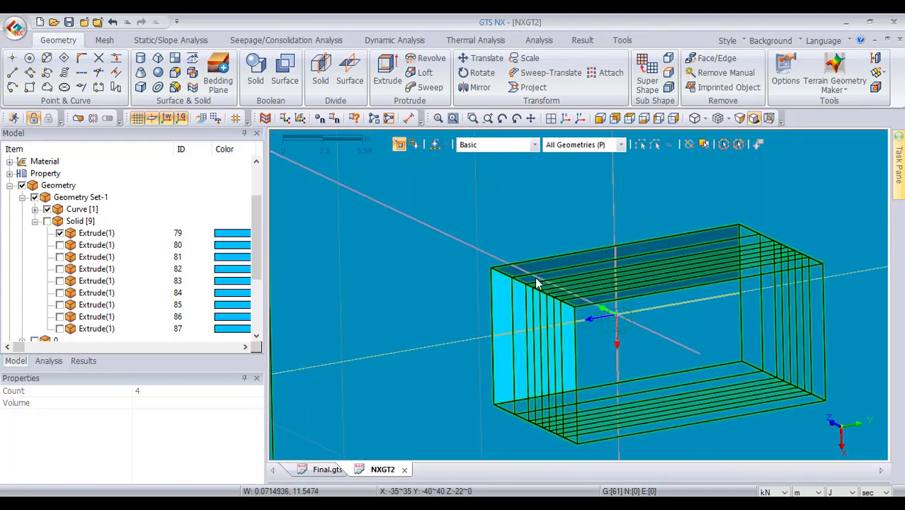
scroll(536, 282, "down", 5)
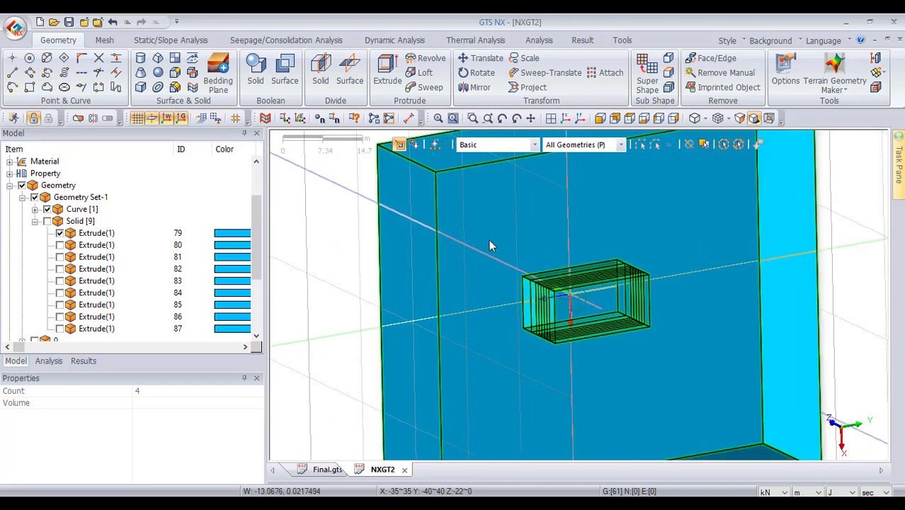
left_click(668, 88)
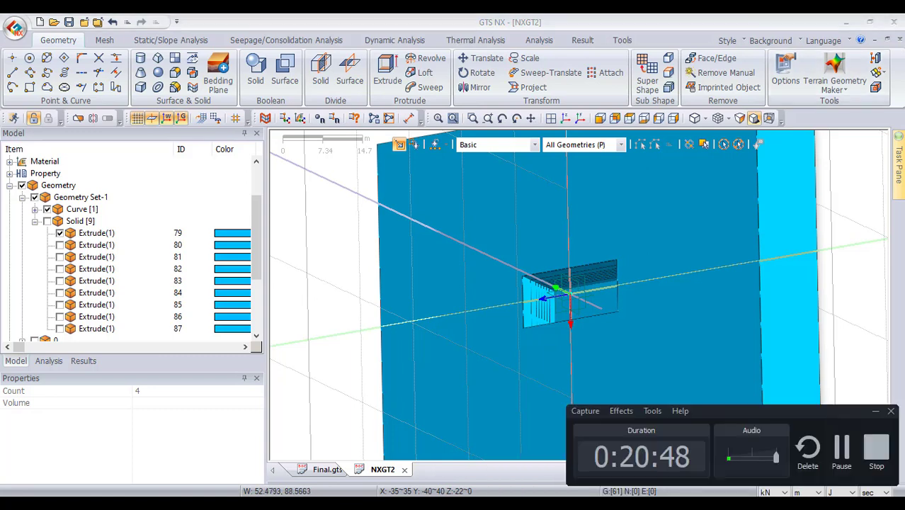
Switch to PowerPoint and review the soil material property table on slide 23 of the retaining excavation lecture
key("alt+Tab")
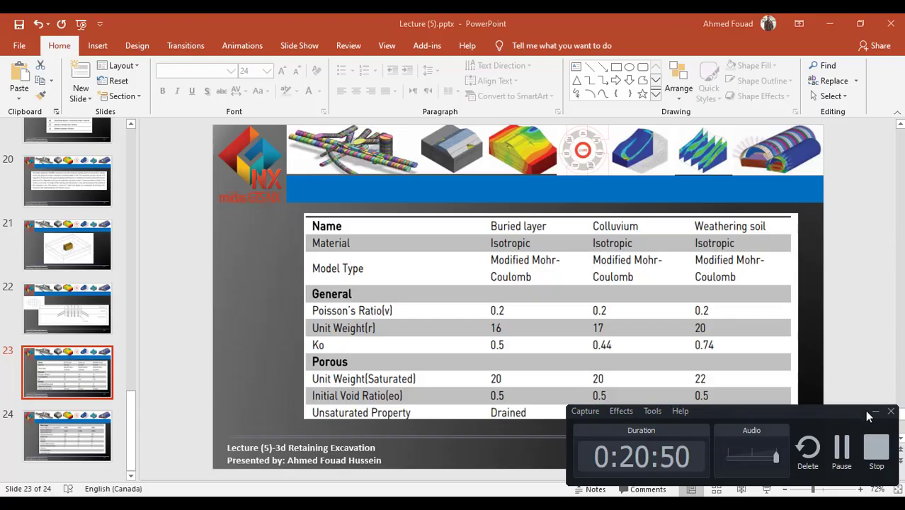
left_click(876, 411)
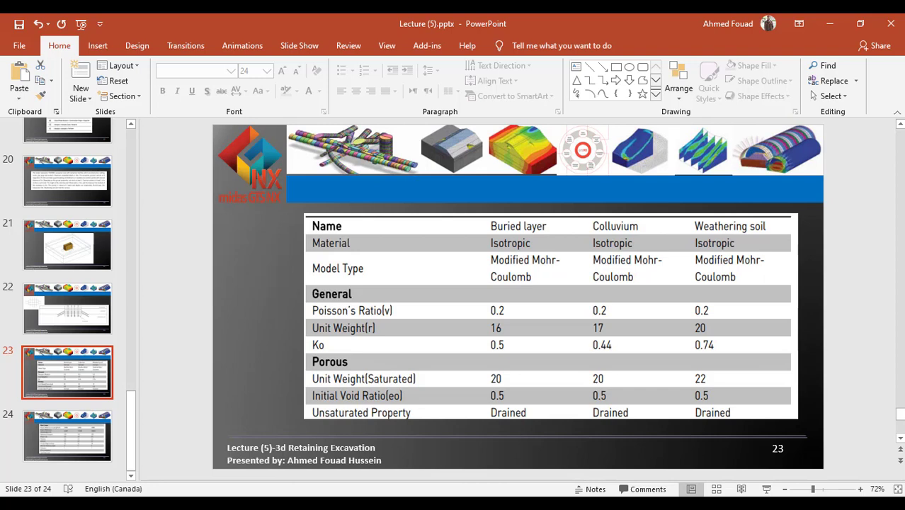
mouse_move(471, 505)
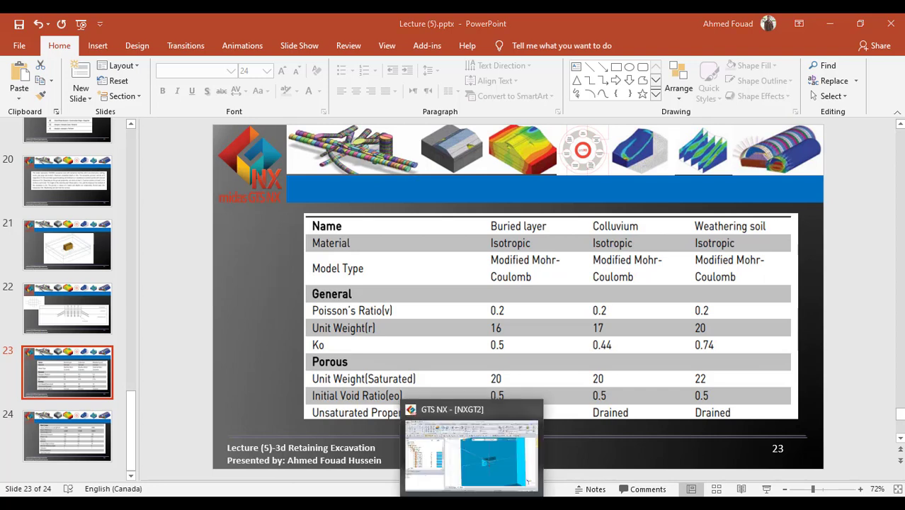
left_click(472, 457)
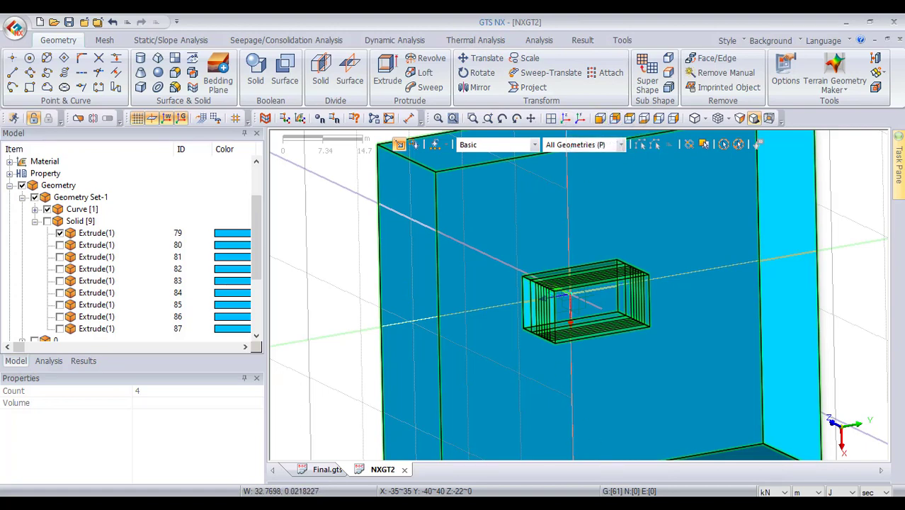
key("alt+Tab")
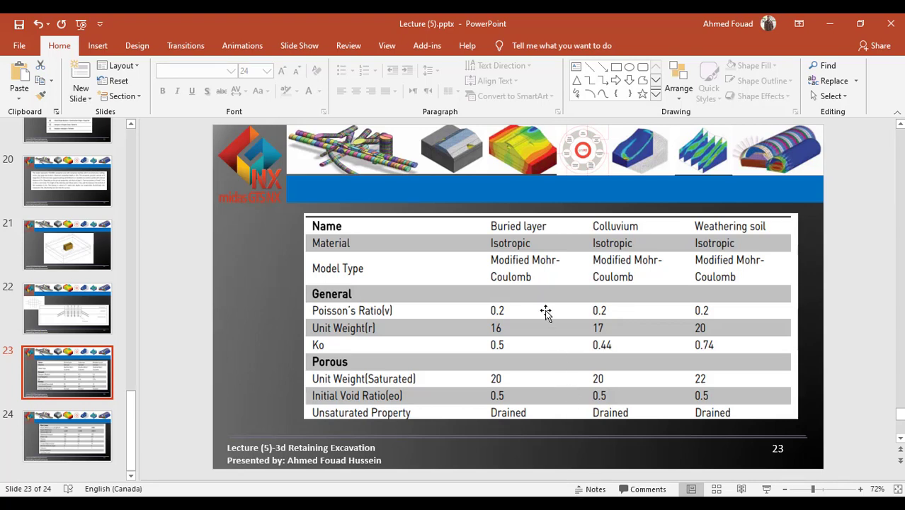
left_click(248, 325)
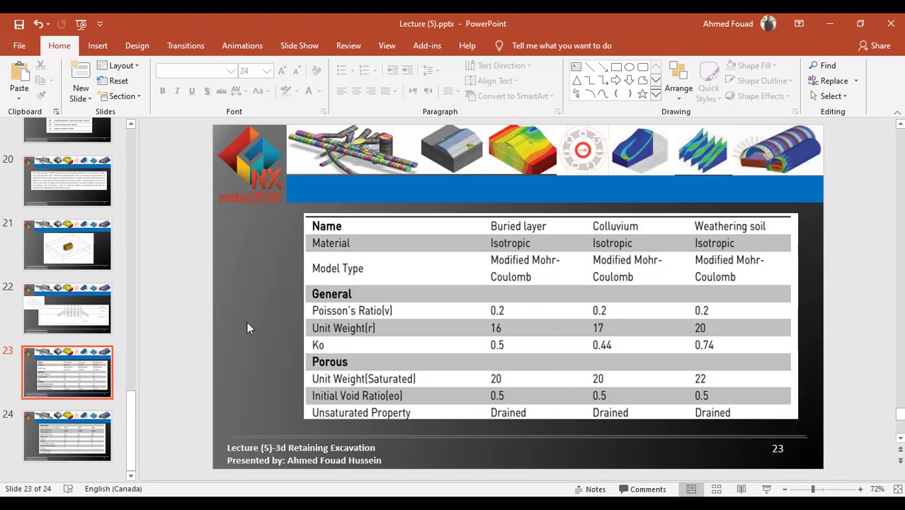
scroll(247, 323, "up", 3)
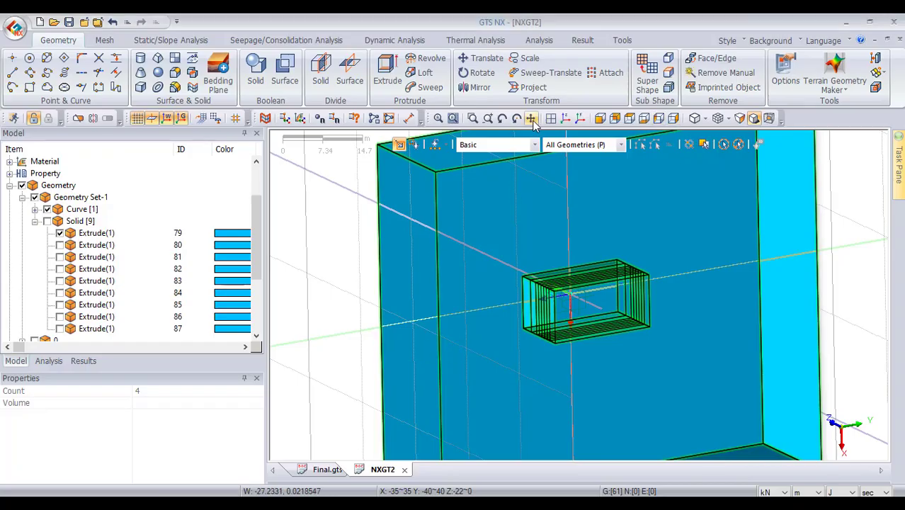
Measure the point-to-point height of the soil block at its front vertical edge in GTS NX
left_click(571, 119)
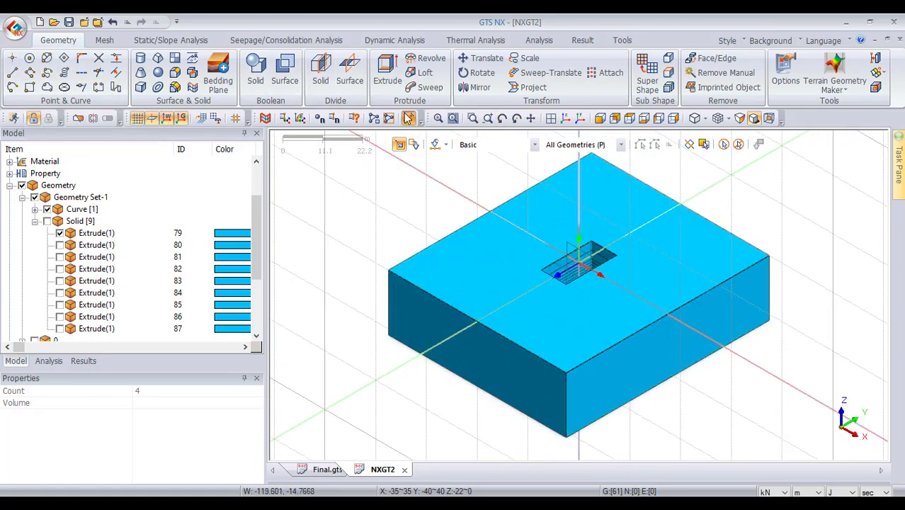
left_click(565, 374)
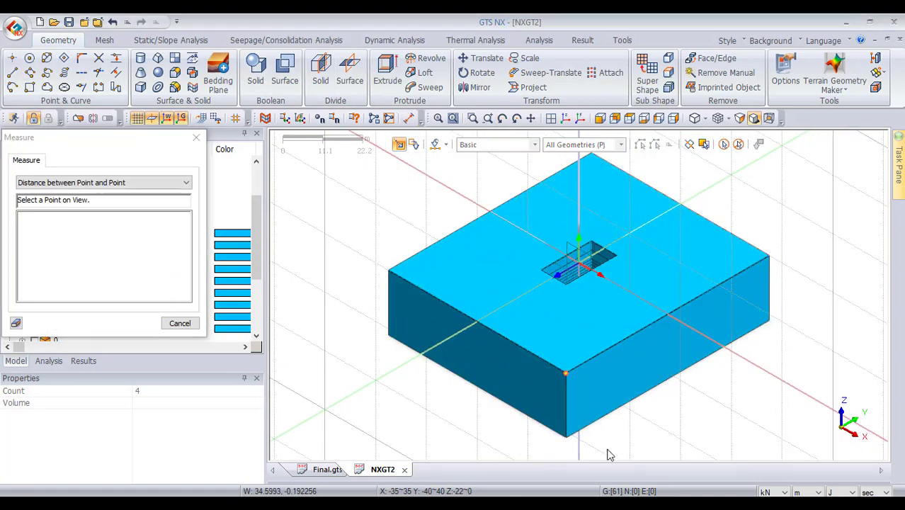
left_click(570, 442)
key("Escape")
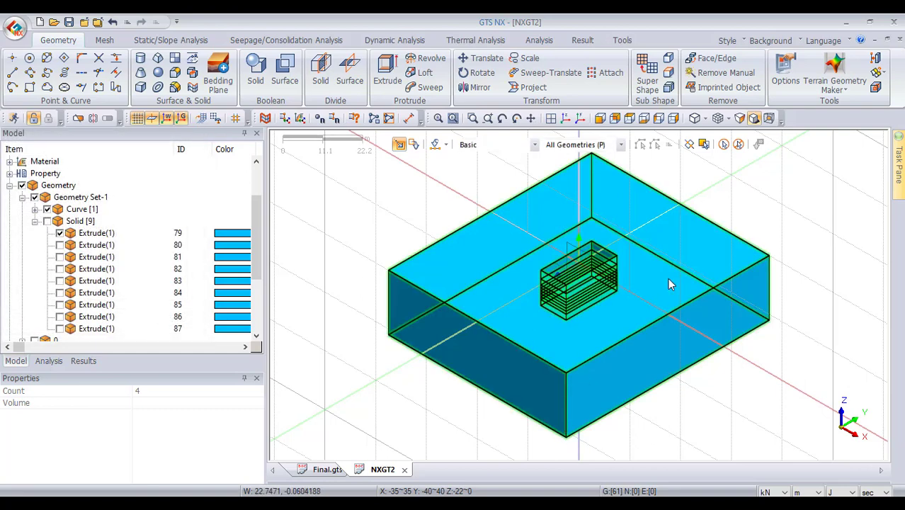
In front view, draw a 75 m line along the soil block's top edge from (-35, 0) to (40, 0)
left_click(600, 119)
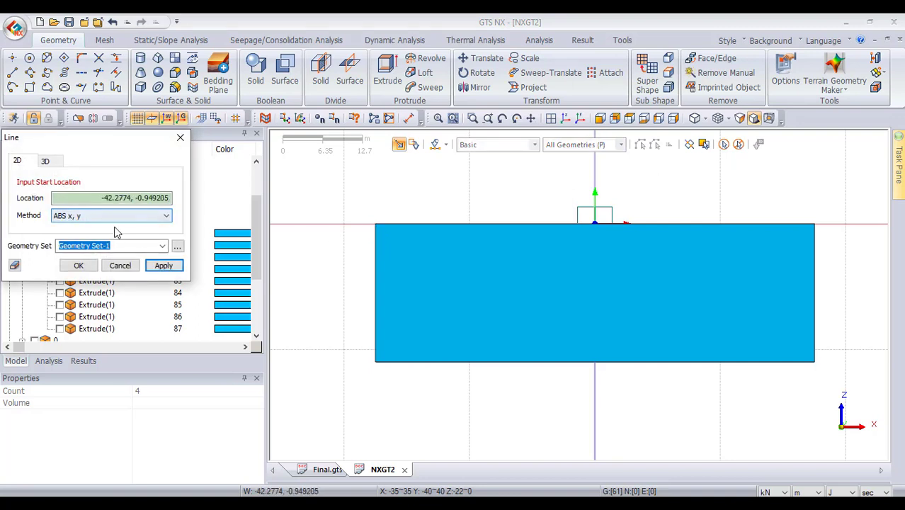
left_click(375, 224)
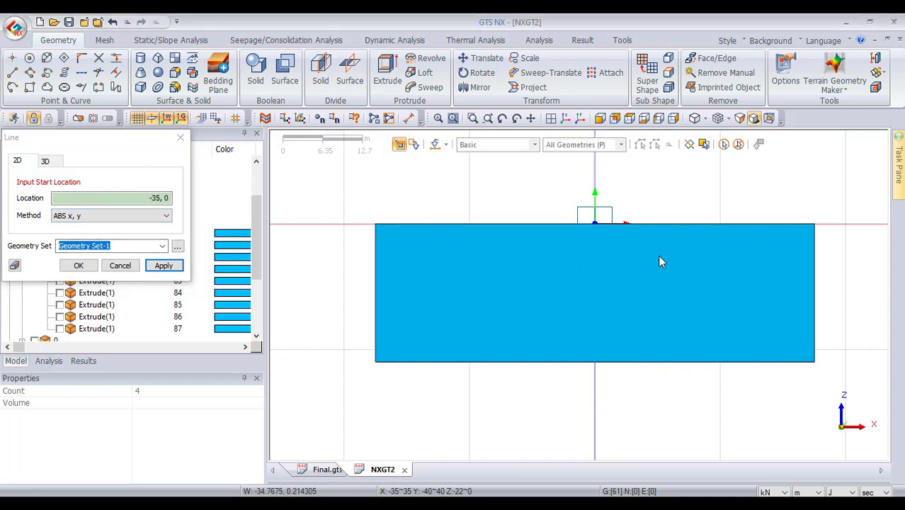
left_click(850, 227)
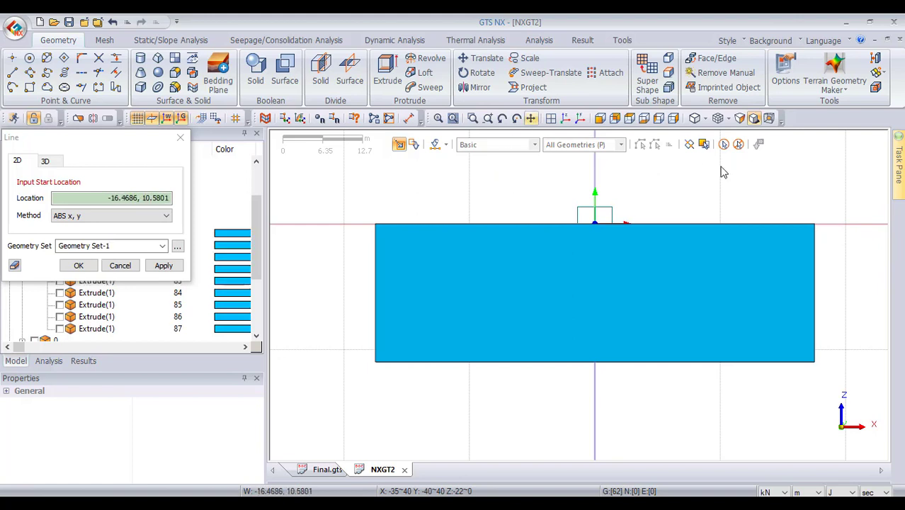
key("Escape")
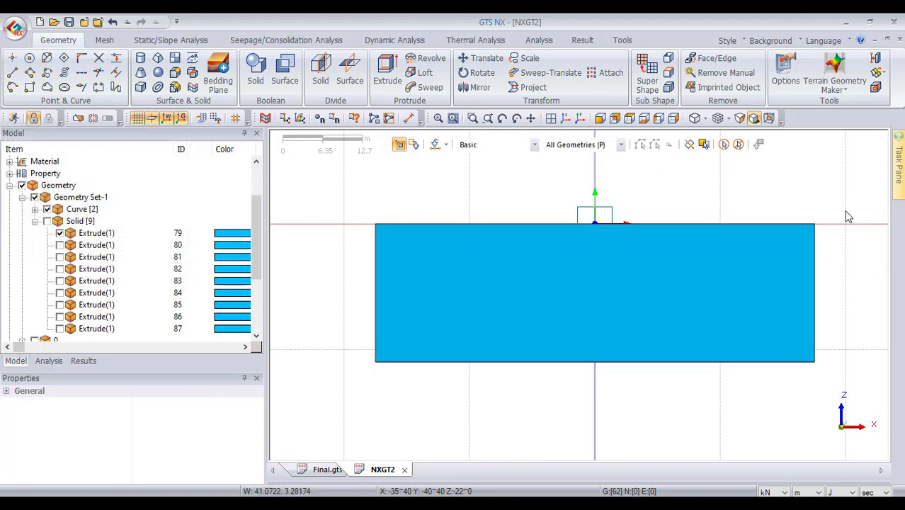
Delete the line that runs along the top of the soil block and extends past its side
left_click(835, 227)
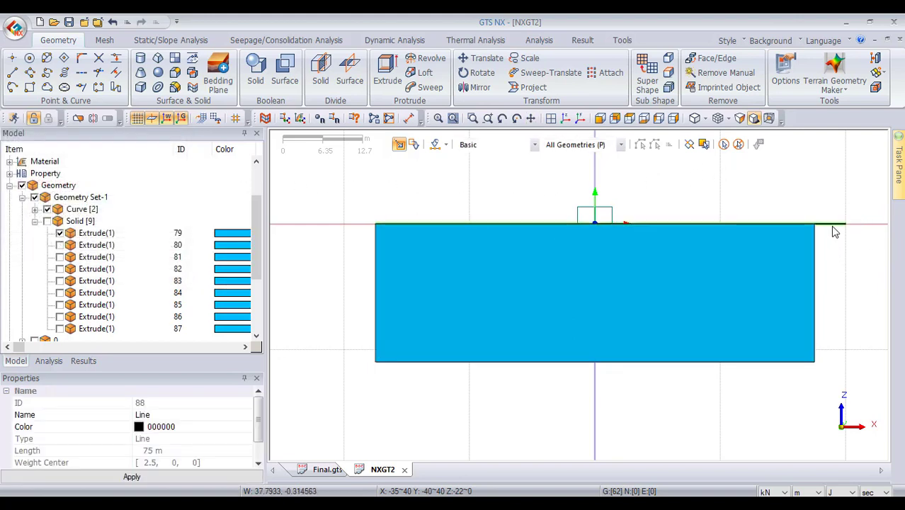
left_click(566, 119)
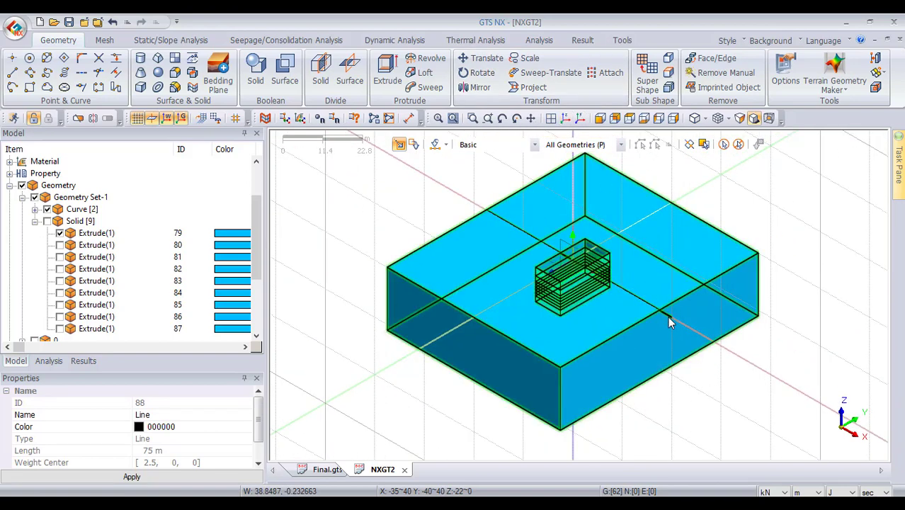
left_click(668, 316)
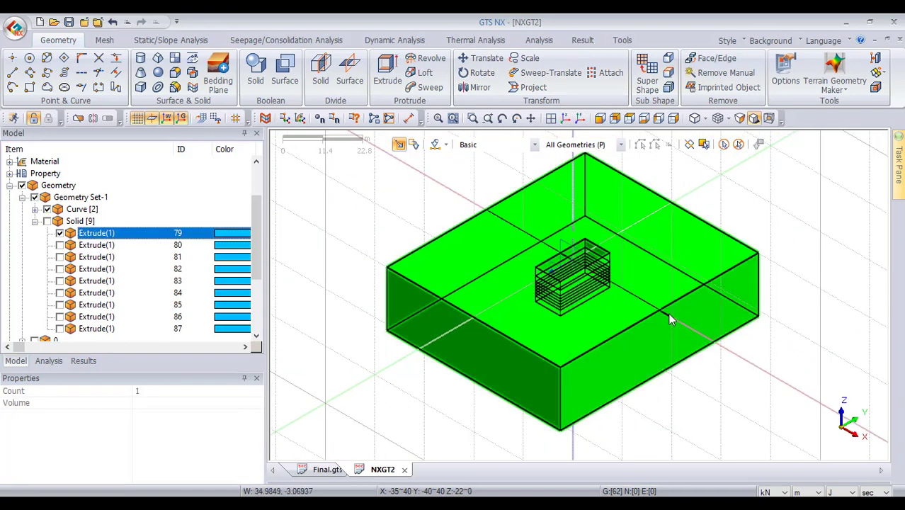
left_click(670, 319)
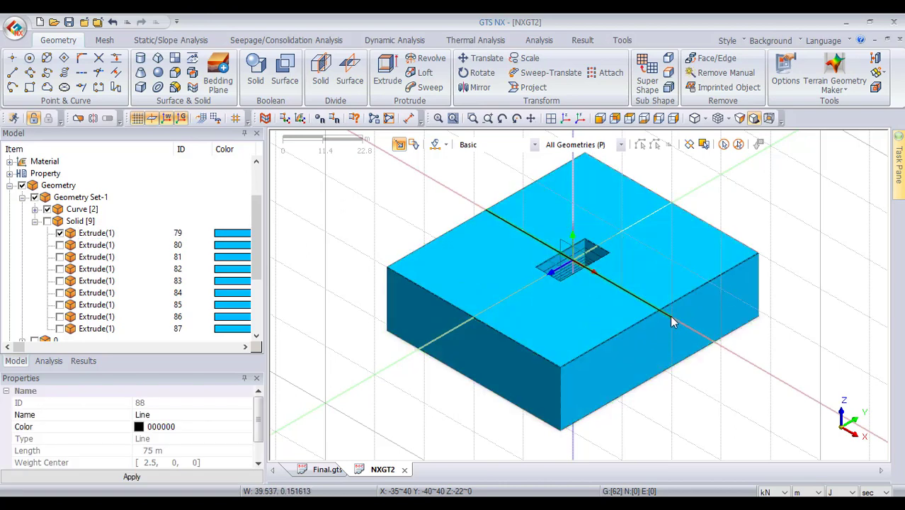
key("Delete")
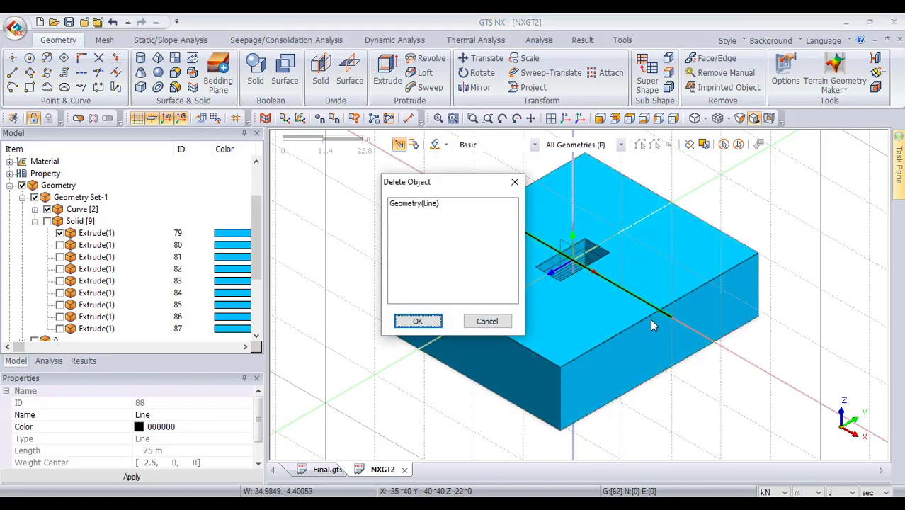
left_click(415, 321)
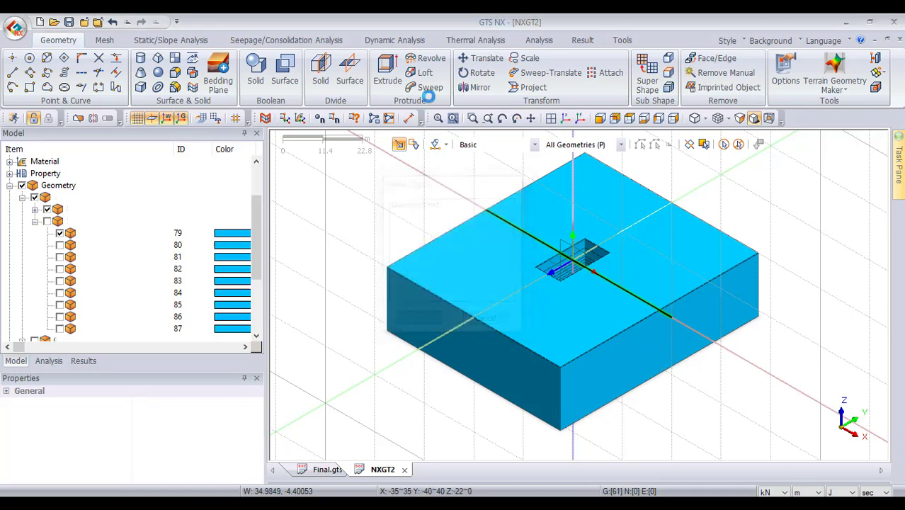
Show the block from the front and examine the available work planes and datum axes and planes, including the XZ-Plane options
left_click(601, 118)
scroll(476, 219, "down", 3)
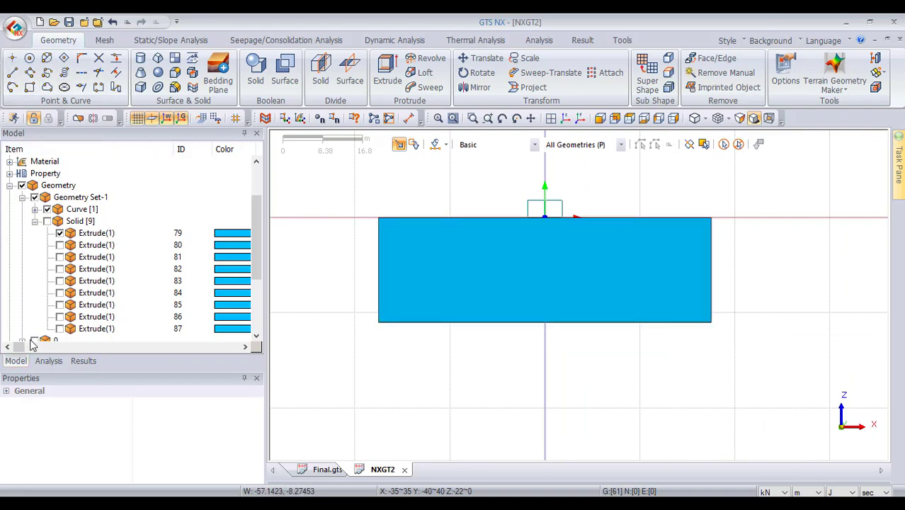
scroll(55, 211, "up", 2)
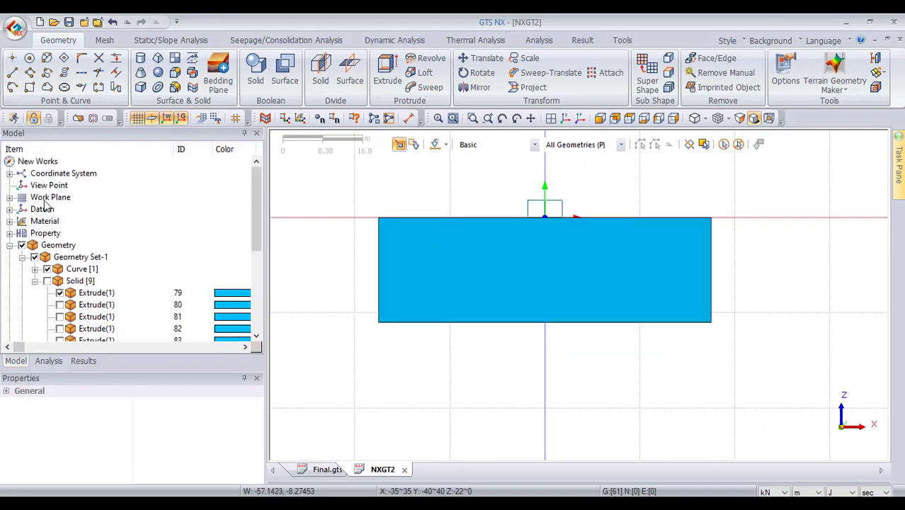
left_click(10, 199)
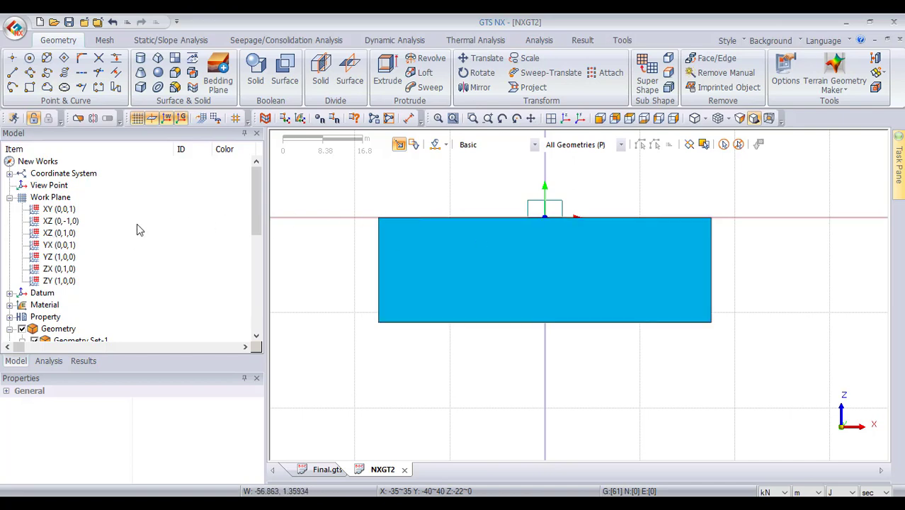
left_click(15, 294)
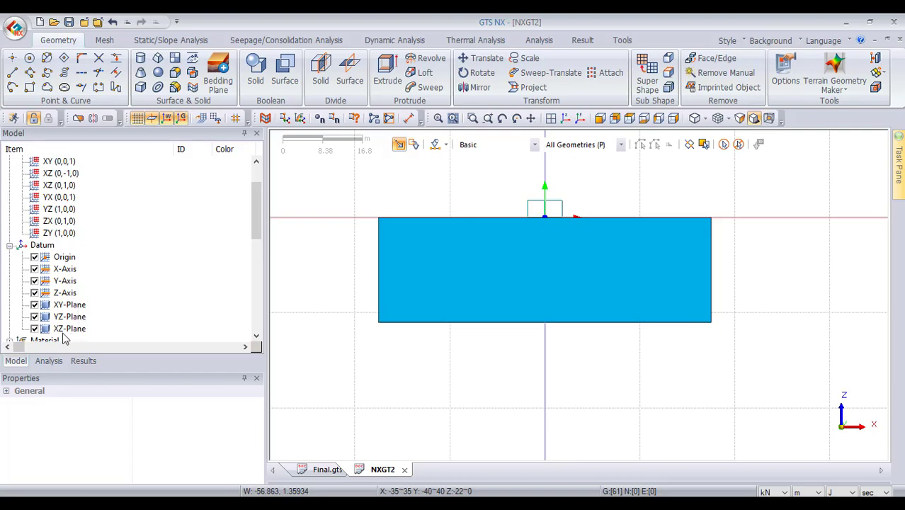
right_click(69, 330)
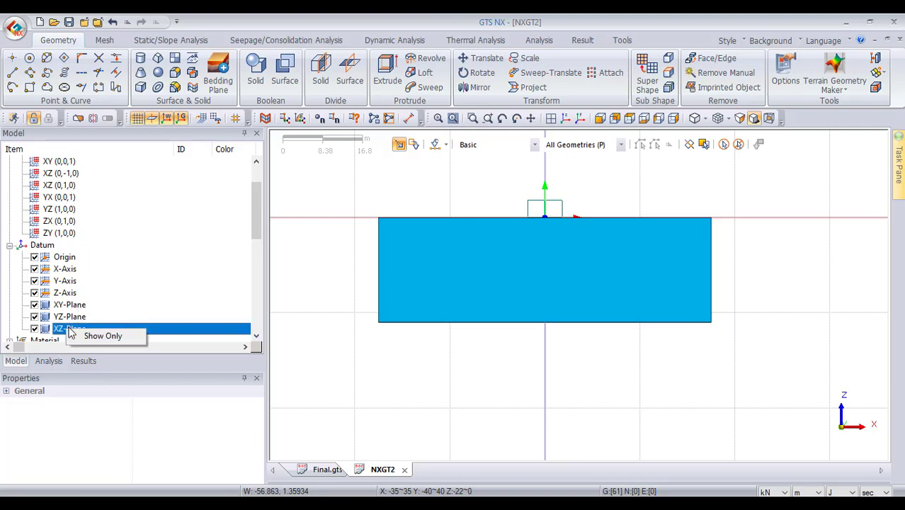
left_click(35, 330)
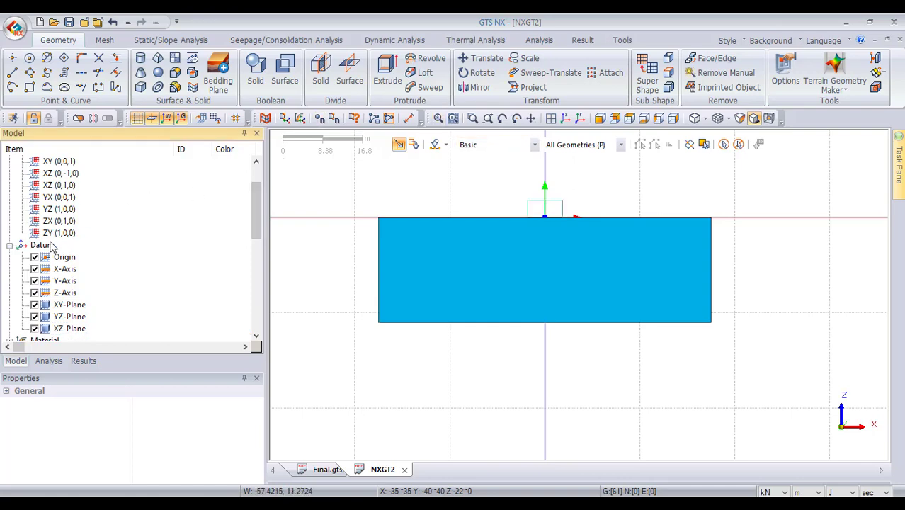
Activate the ZX (0,1,0) work plane and try the XZ (0,1,0) work plane
left_click(51, 234)
left_click(62, 224)
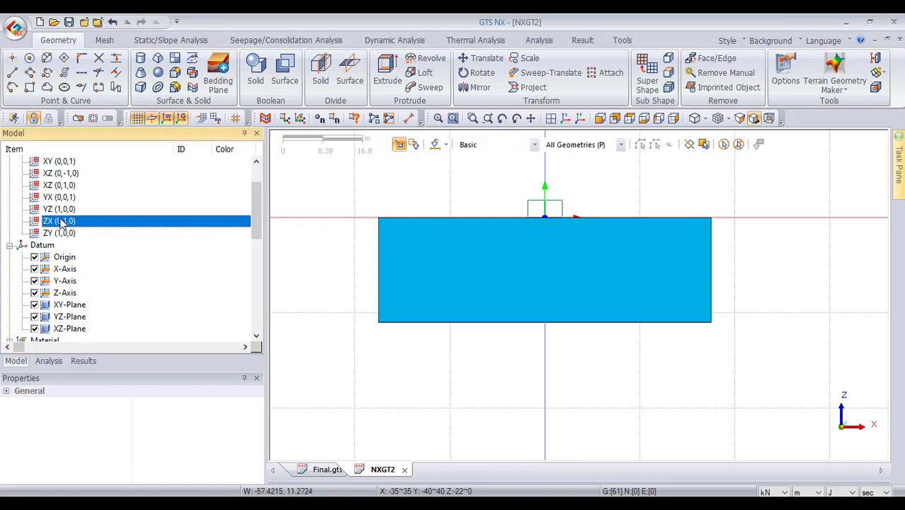
right_click(62, 224)
left_click(48, 226)
right_click(62, 224)
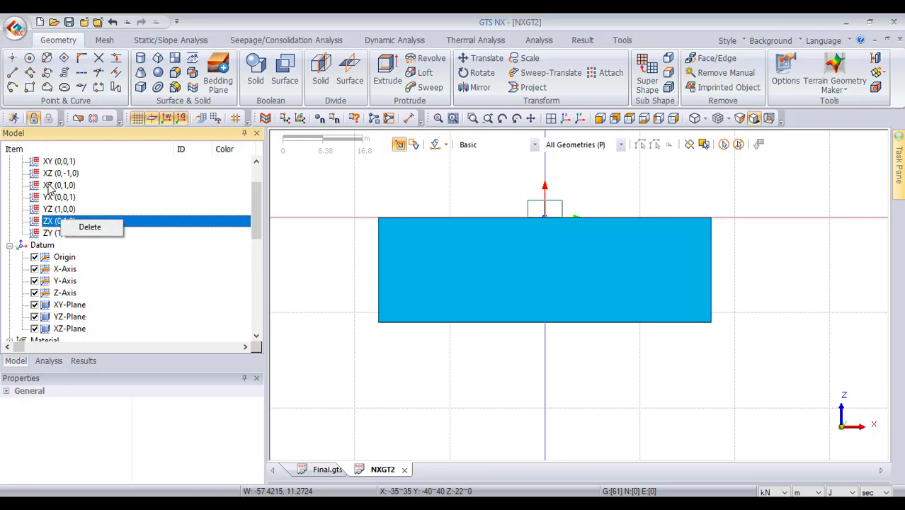
left_click(51, 186)
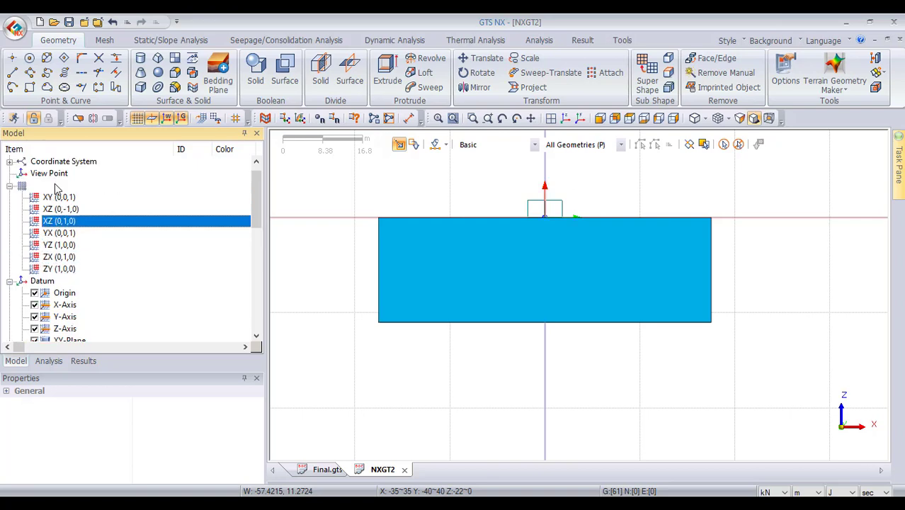
left_click(171, 79)
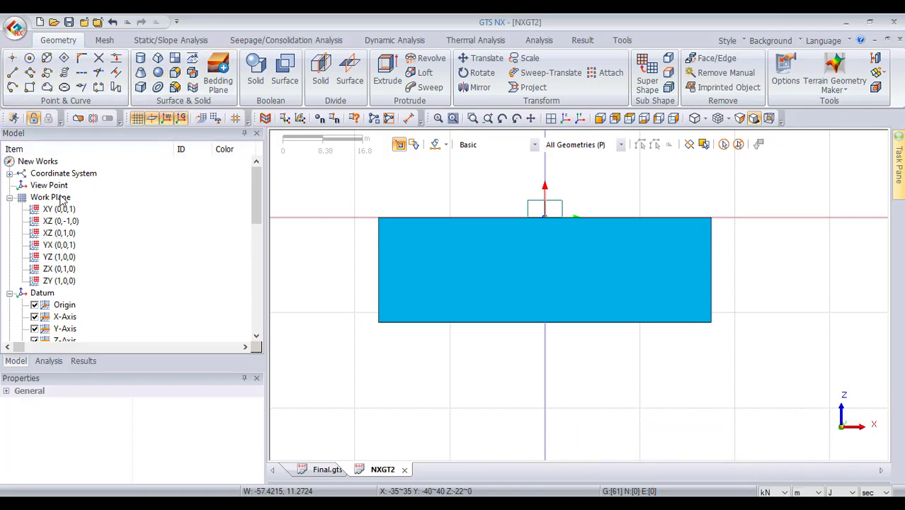
Start moving the work plane with an offset of -2, using the soil block's front face as the reference plane
left_click_drag(61, 198, 299, 226)
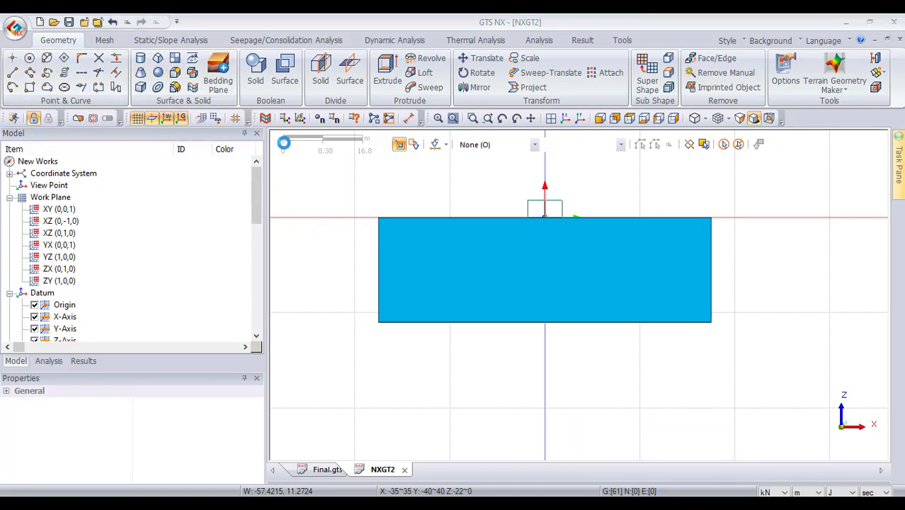
double_click(164, 204)
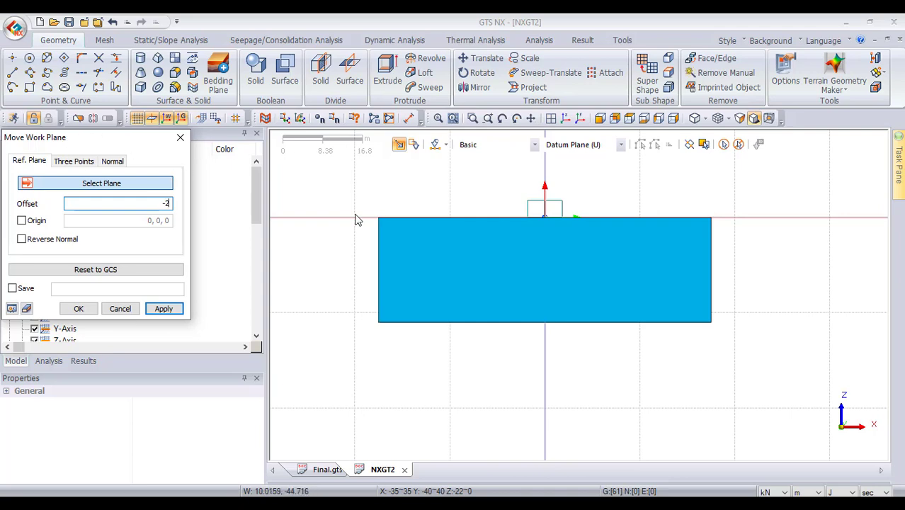
left_click(489, 145)
left_click(489, 145)
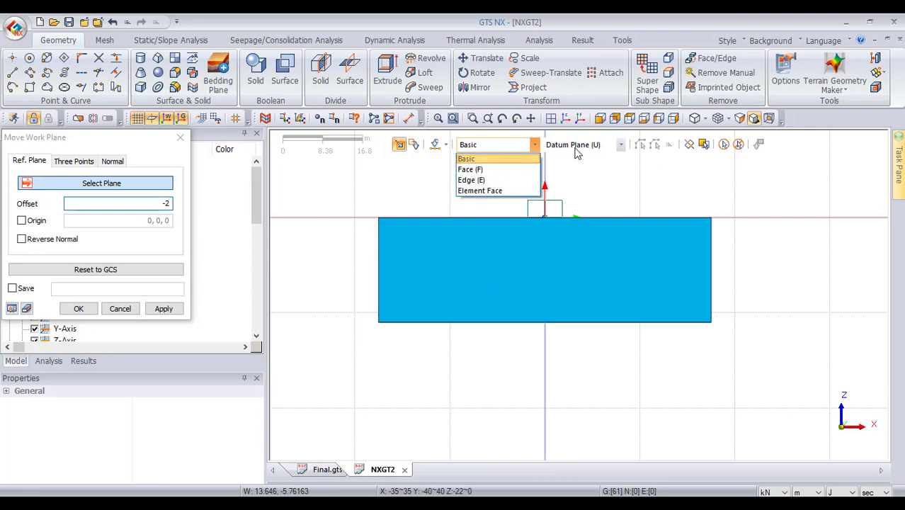
left_click(480, 170)
left_click(460, 272)
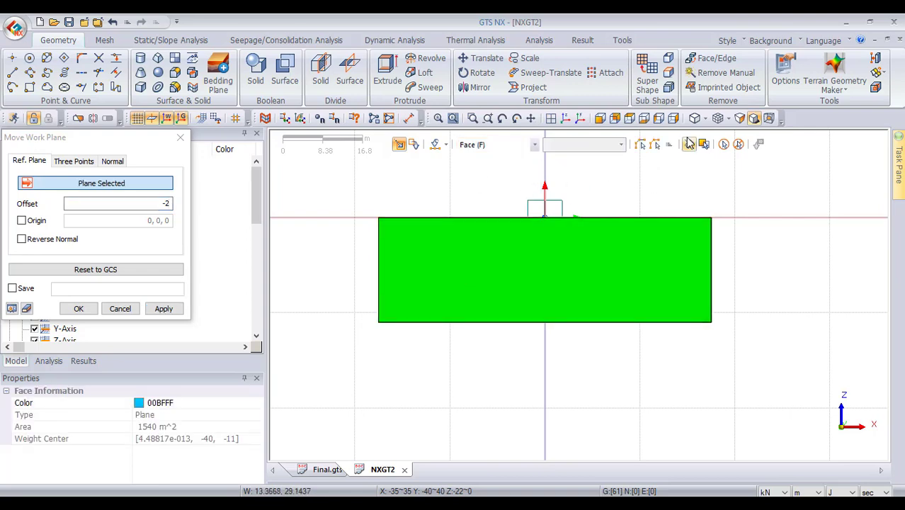
Set the work plane offset to -20 and preview the moved plane in isometric view
left_click(169, 203)
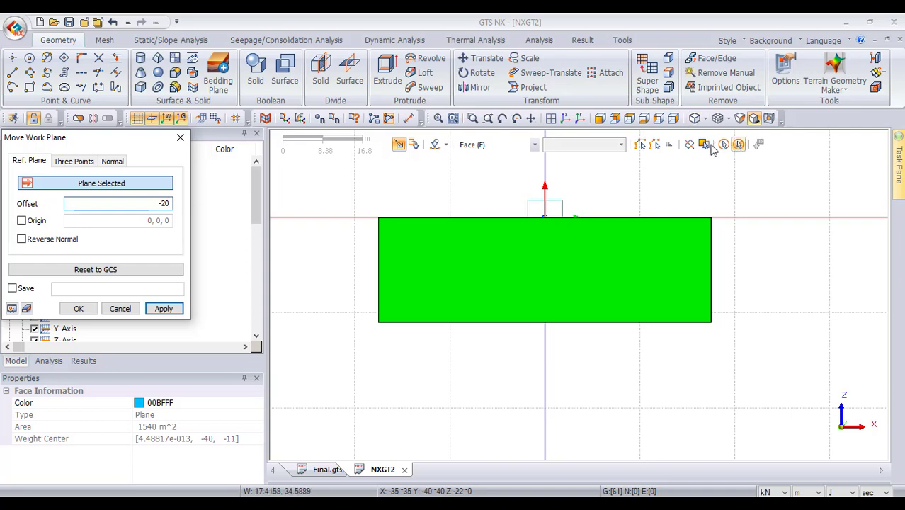
left_click(566, 119)
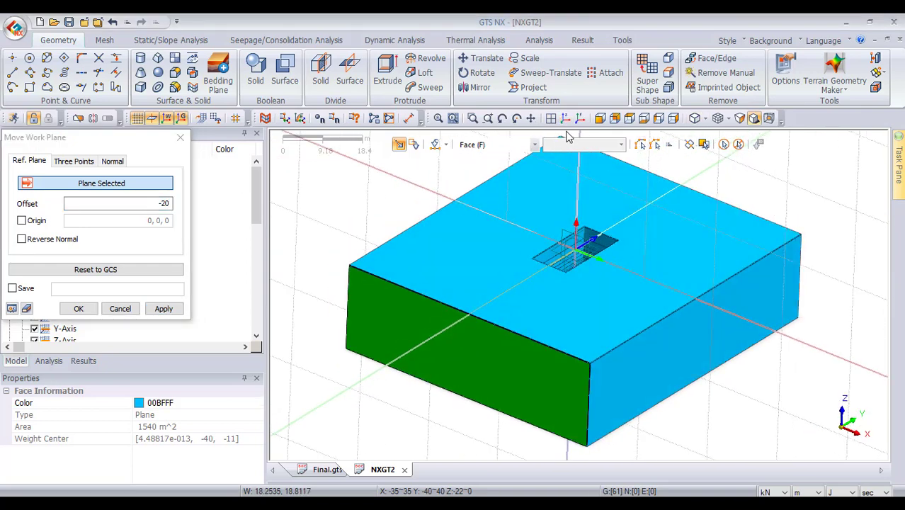
left_click(11, 310)
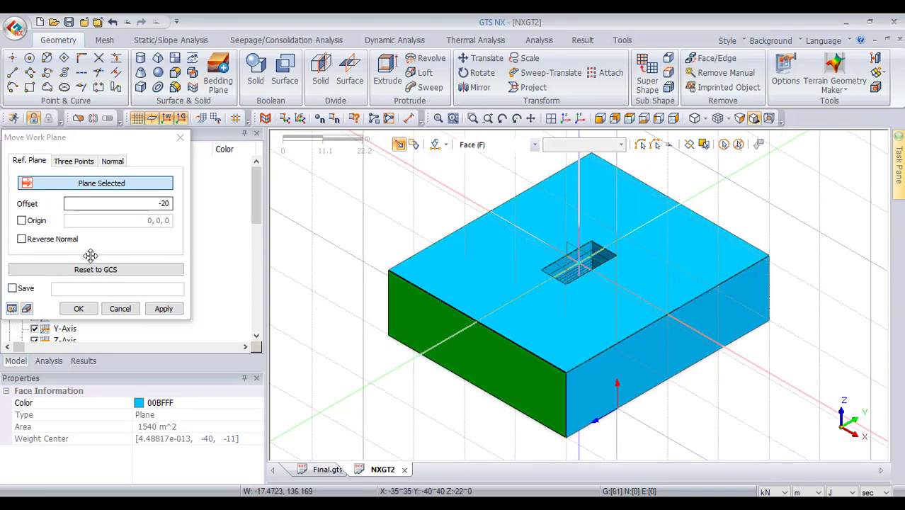
Enable a custom work plane origin at 0, 0, 0 and preview the plane with offsets of -20, 0 and 20
left_click(31, 223)
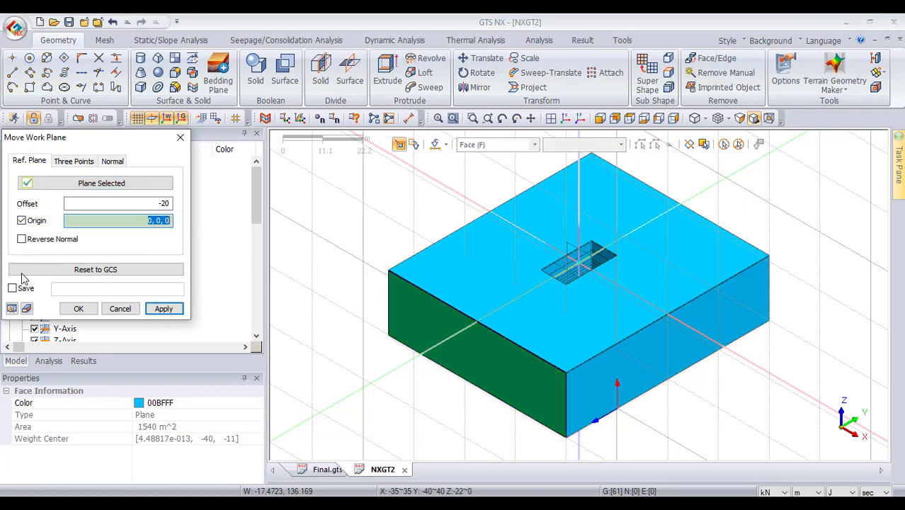
left_click(12, 309)
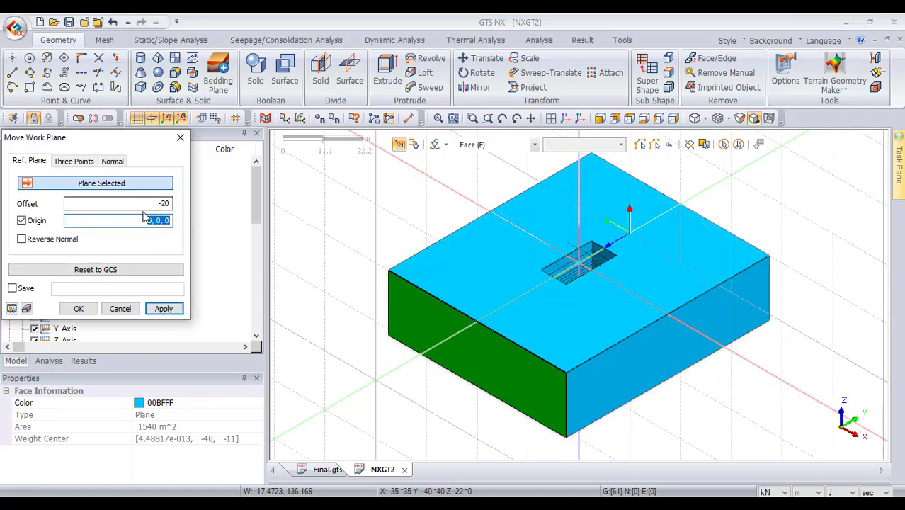
left_click_drag(158, 203, 178, 204)
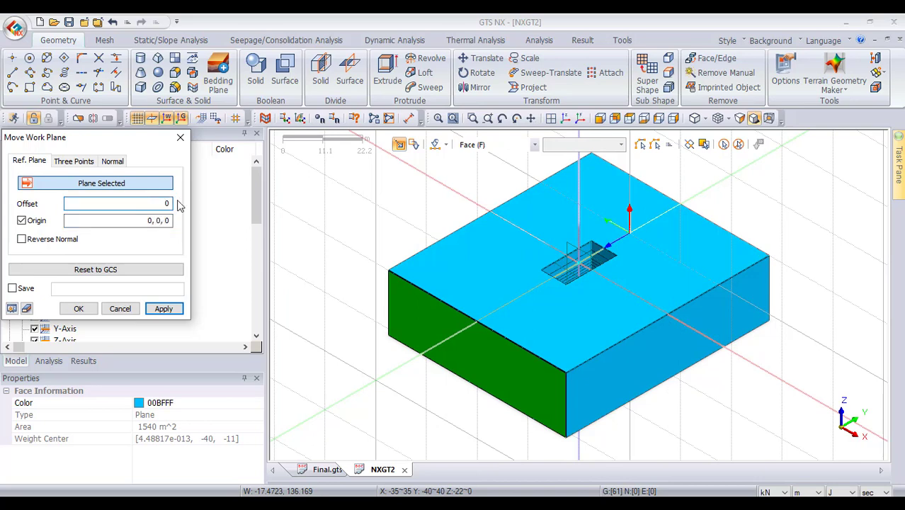
left_click(13, 309)
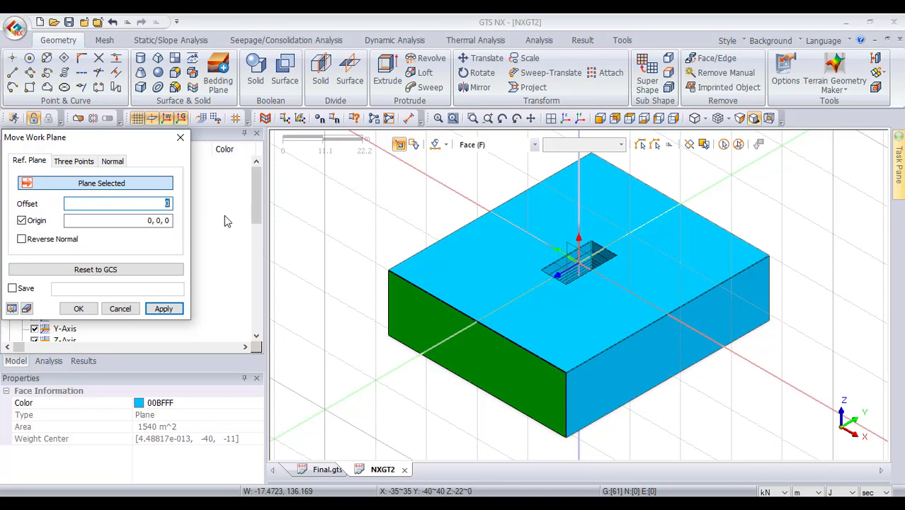
type("20")
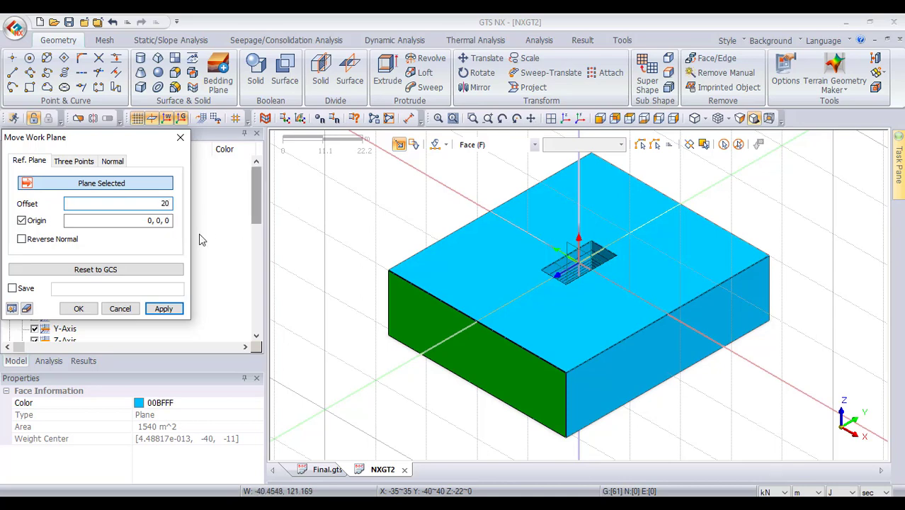
left_click(13, 310)
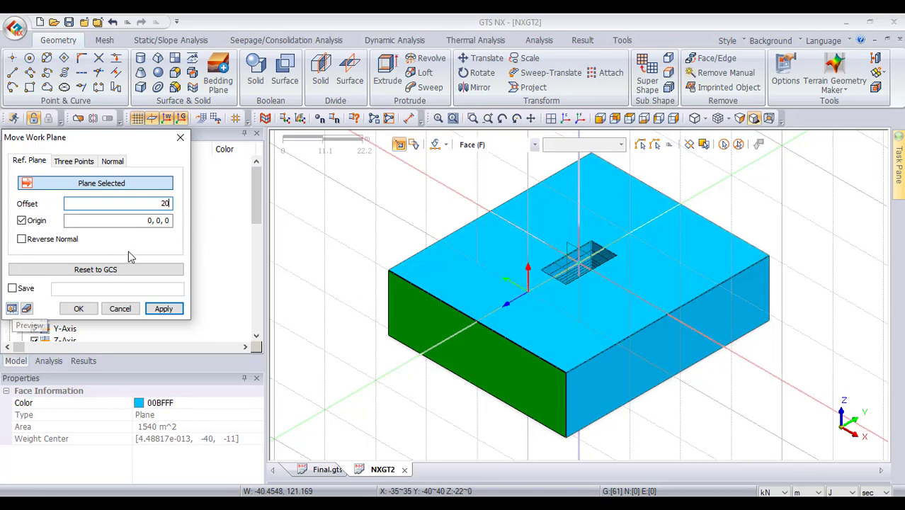
Set the work plane origin to 0, -20, 0 and preview the plane
left_click(153, 222)
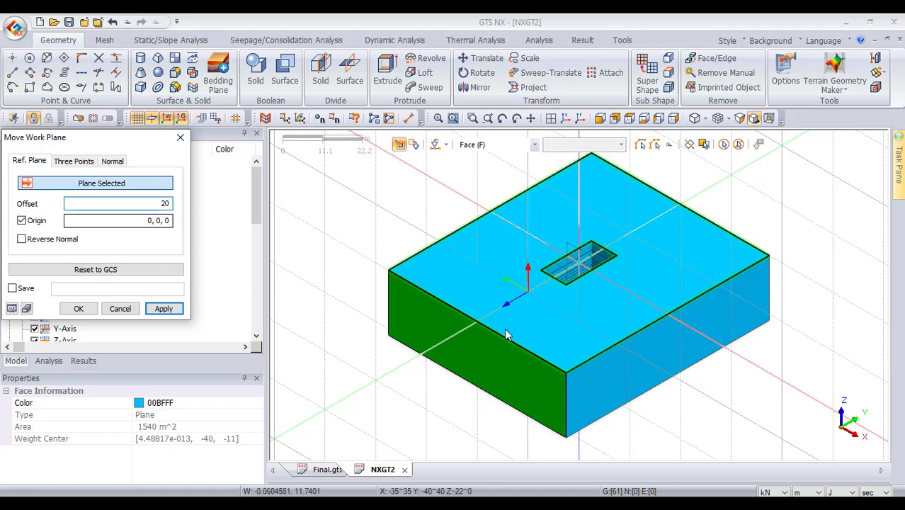
double_click(151, 221)
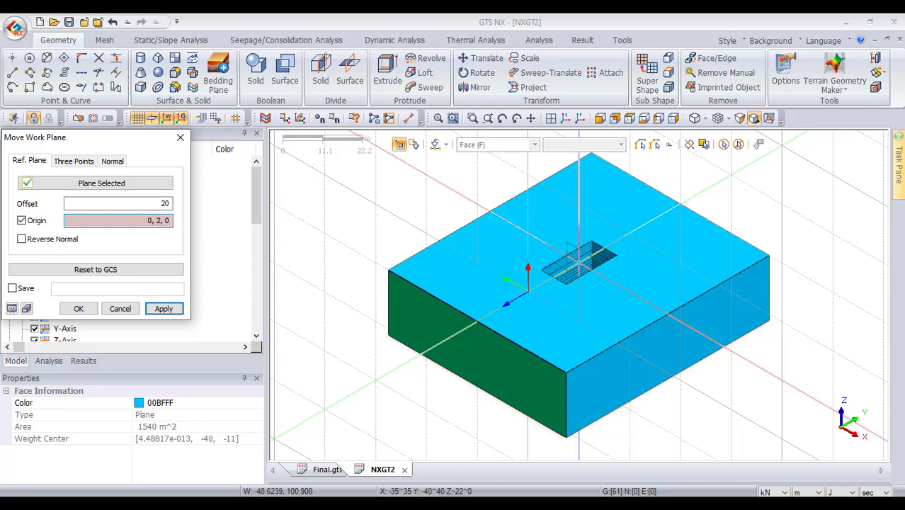
left_click(13, 310)
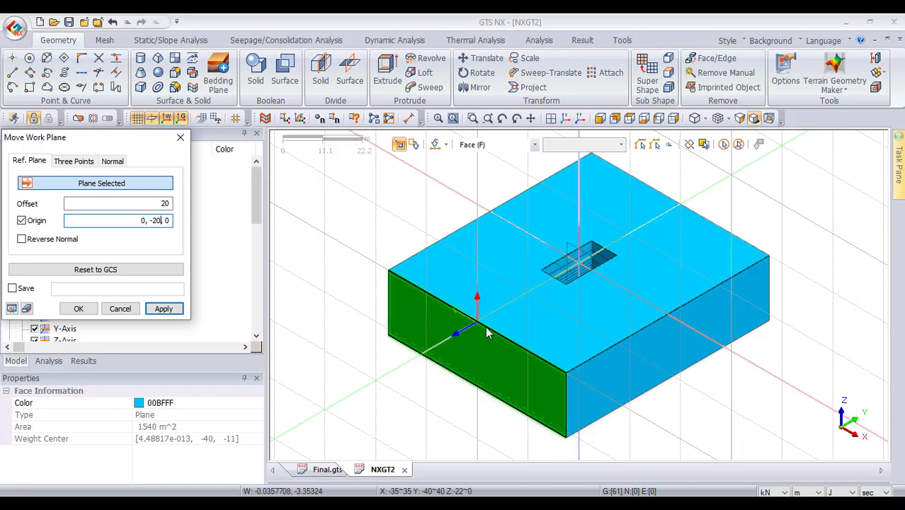
Preview the work plane with an offset of 0 from the current origin
double_click(132, 203)
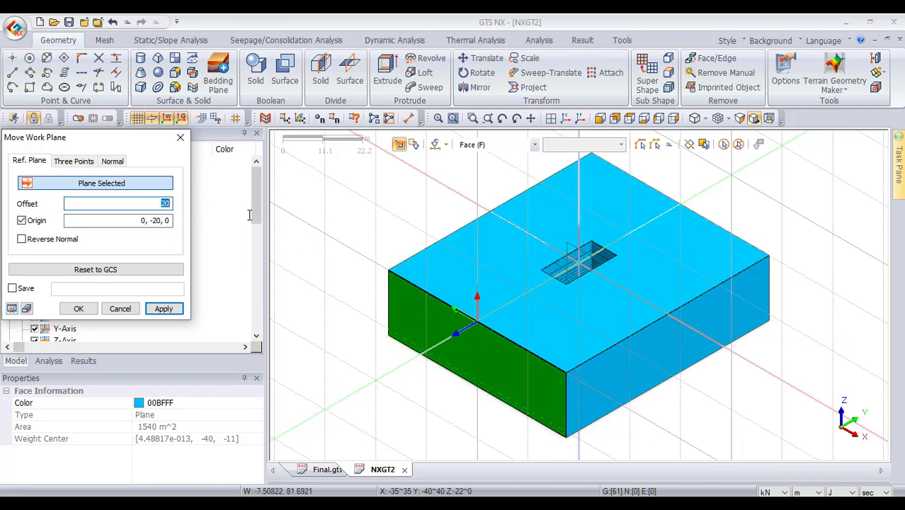
type("0")
left_click(12, 309)
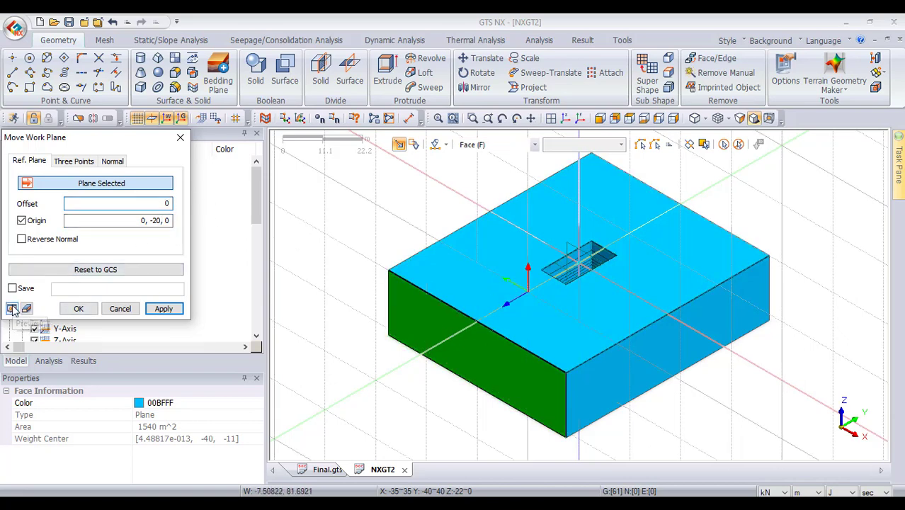
Set the work plane offset to 20, preview it, and apply the move to the block's front face
scroll(489, 290, "up", 3)
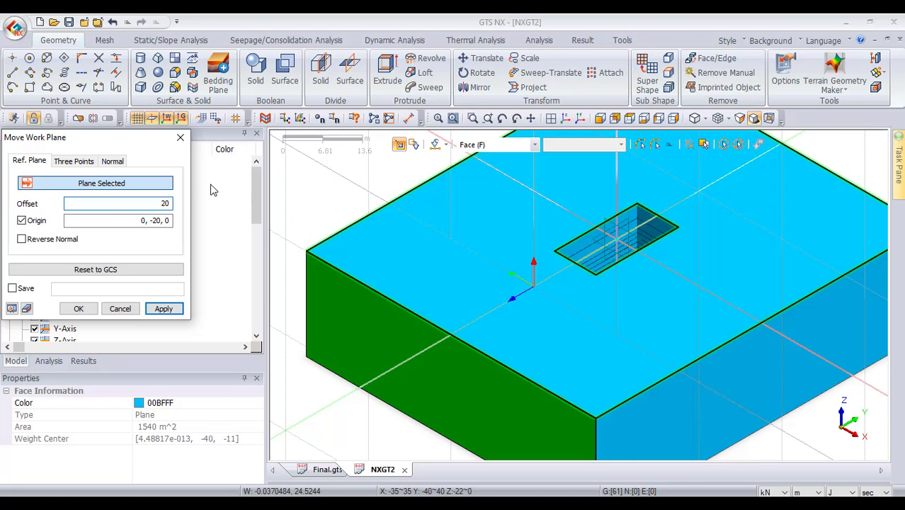
left_click(12, 309)
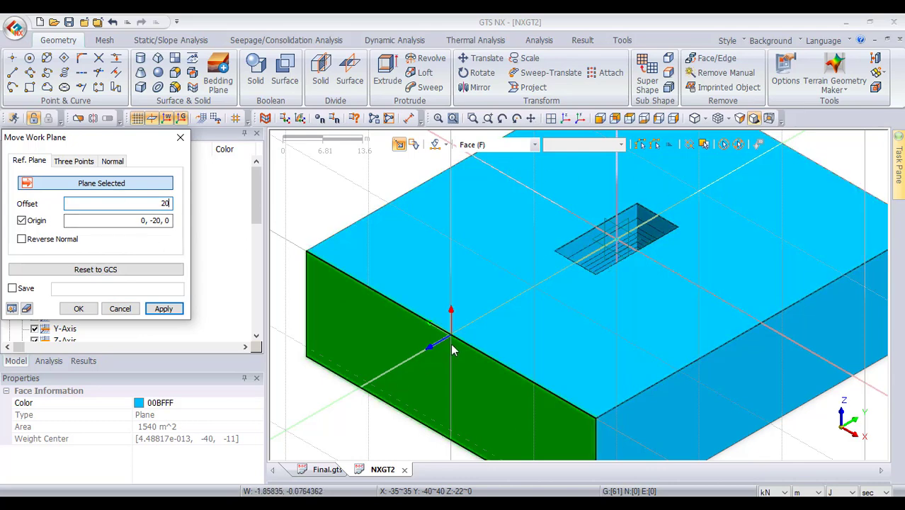
left_click(163, 310)
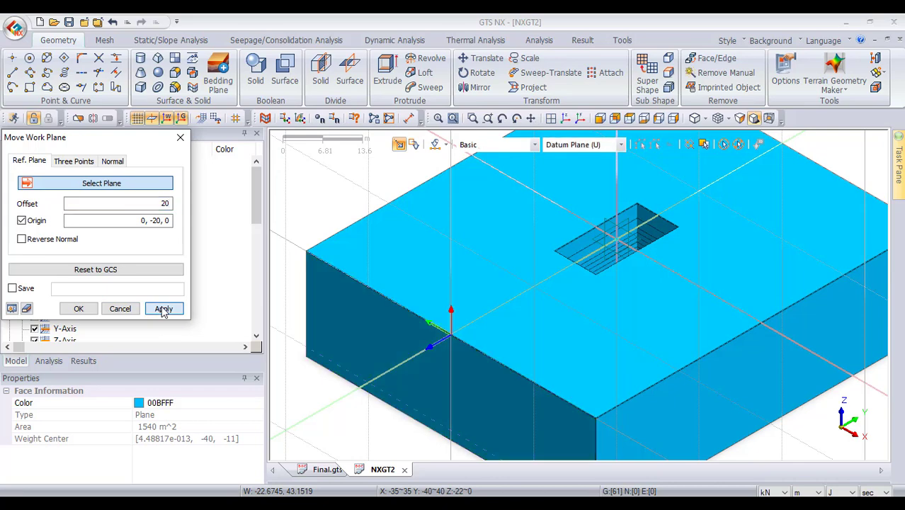
left_click(180, 137)
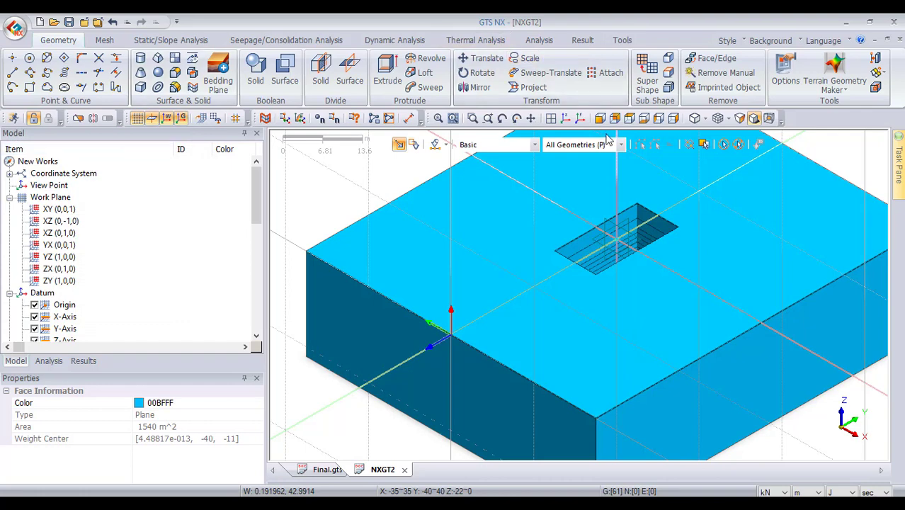
In front view, draw a 2D line about 75 m long along the block's top front edge, from (0, 35) to past the opposite corner
left_click(616, 118)
left_click(601, 119)
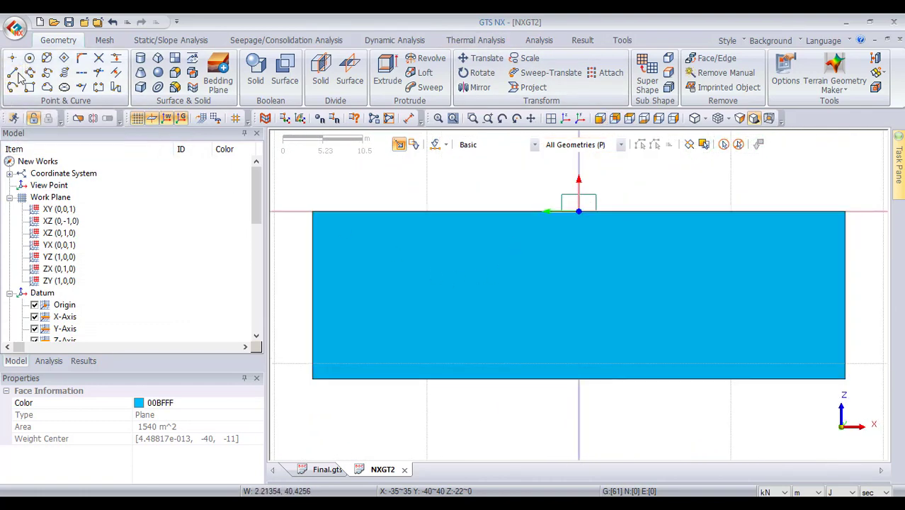
left_click(17, 75)
left_click(45, 161)
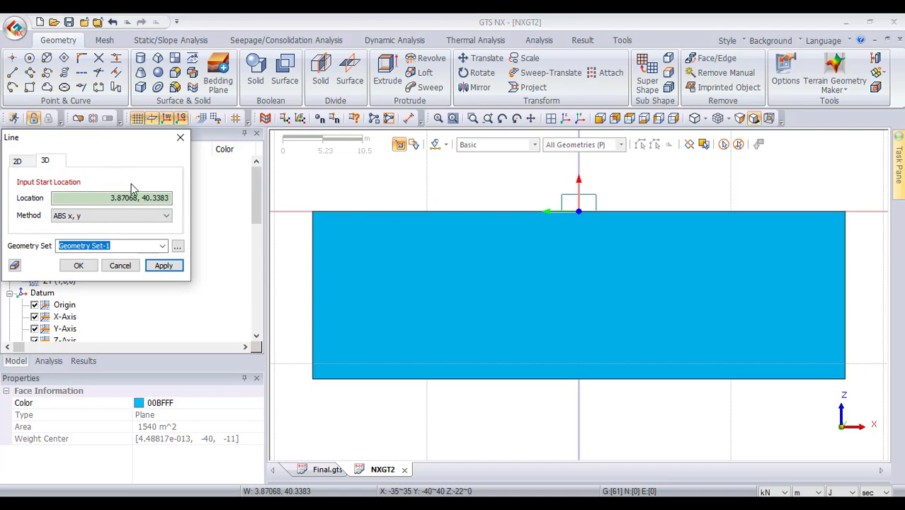
left_click(17, 161)
left_click(312, 212)
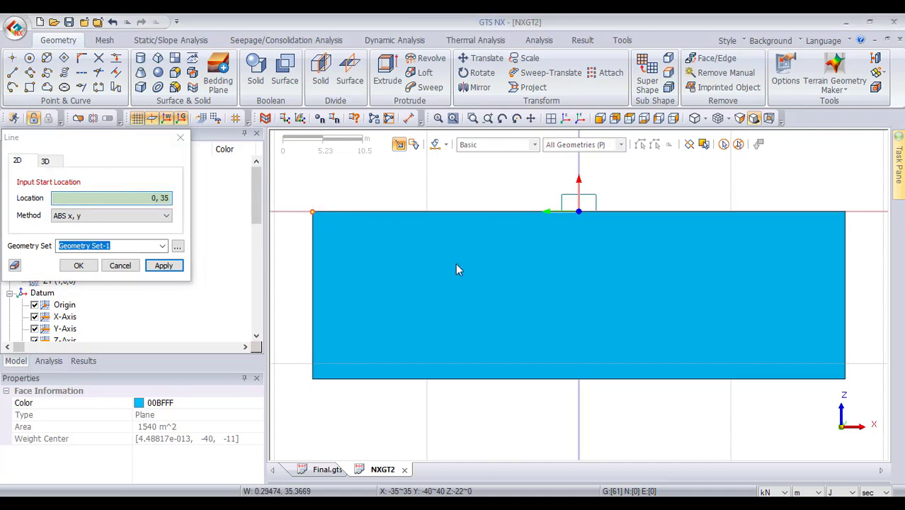
left_click(887, 215)
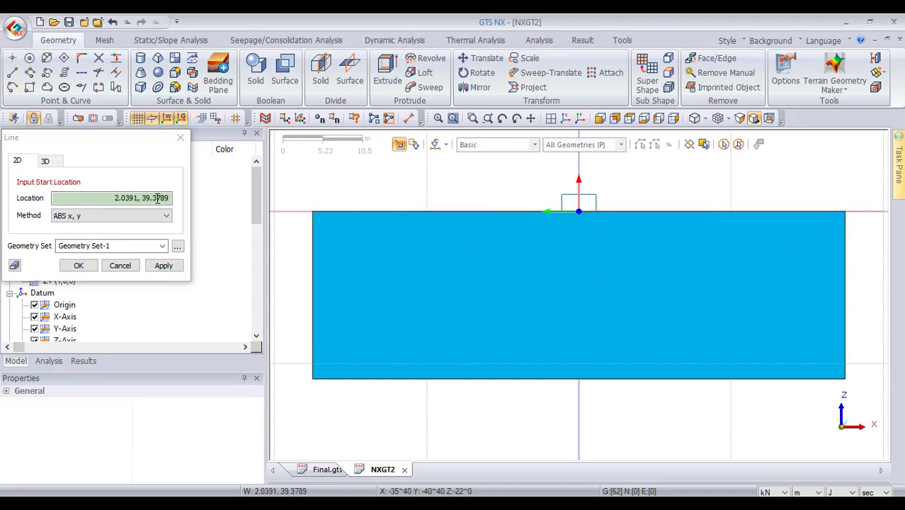
left_click(180, 137)
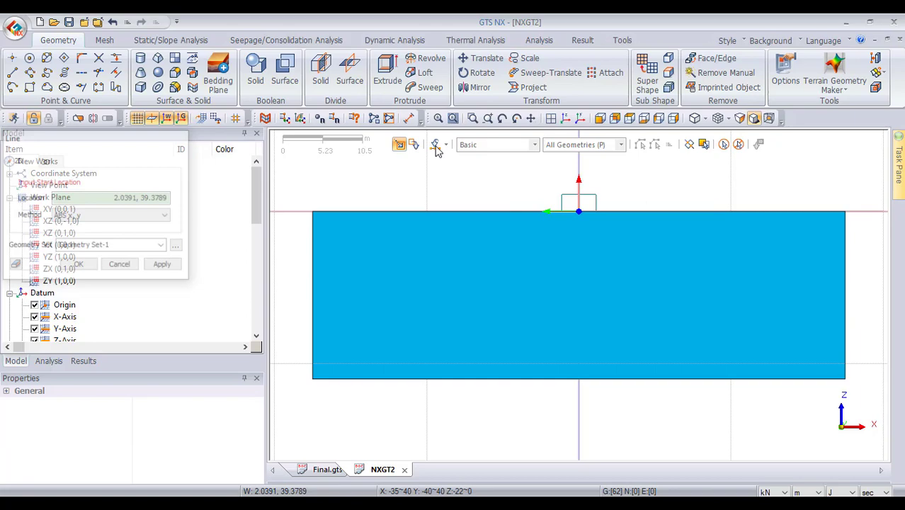
In isometric view, set up an Extrude with the line along the block's top front edge as target, using the Edge selection filter
left_click(566, 118)
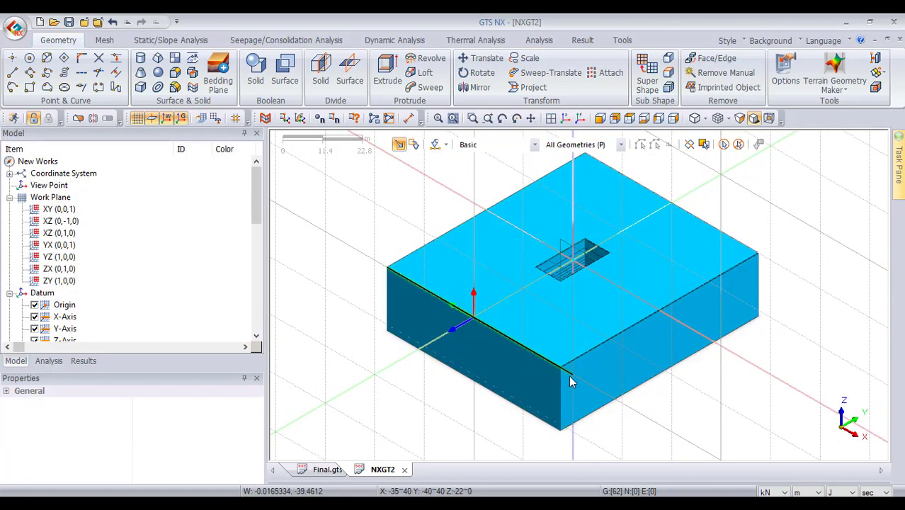
left_click(571, 373)
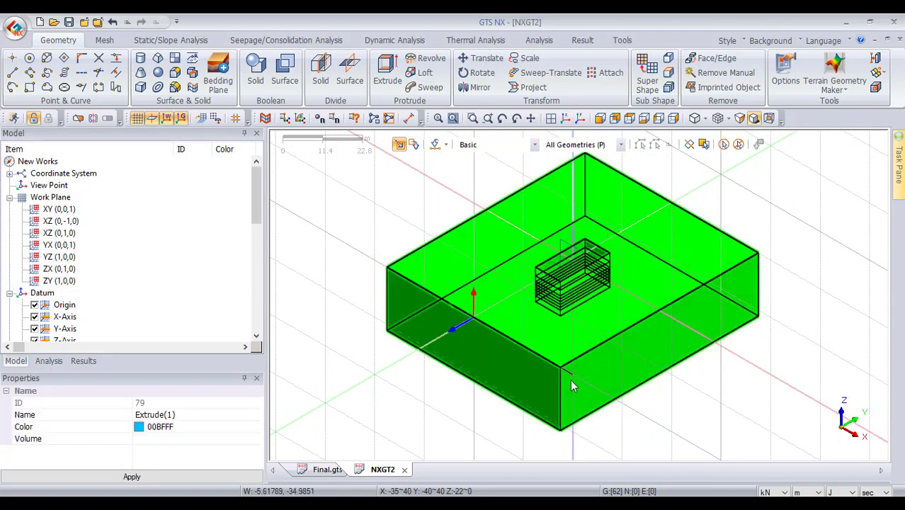
scroll(567, 384, "up", 2)
left_click(563, 373)
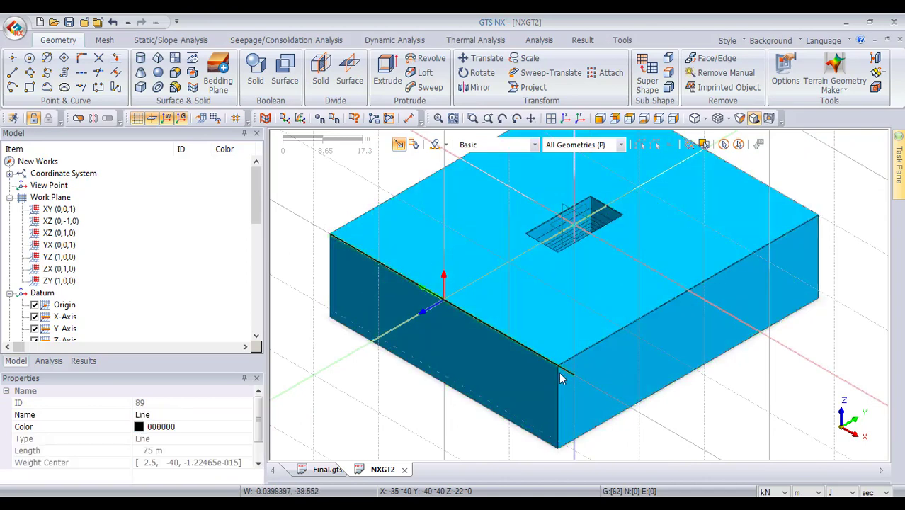
left_click(387, 78)
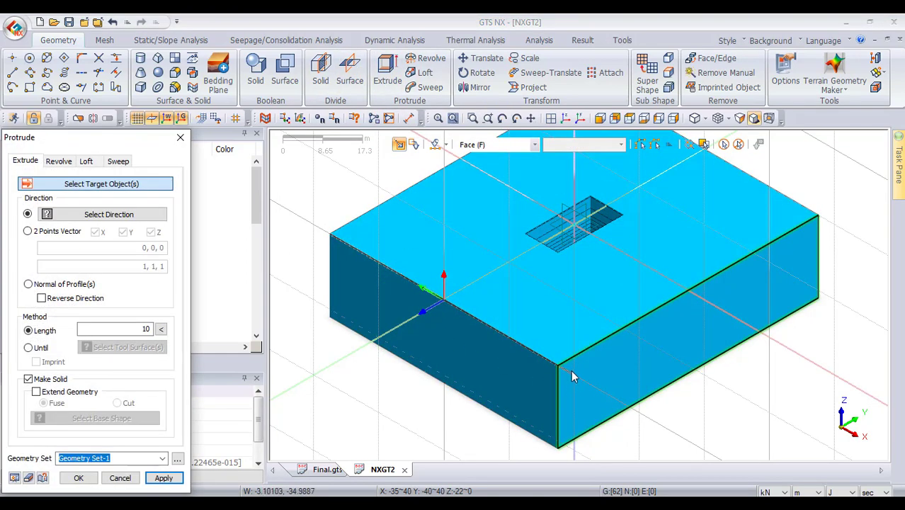
left_click(493, 147)
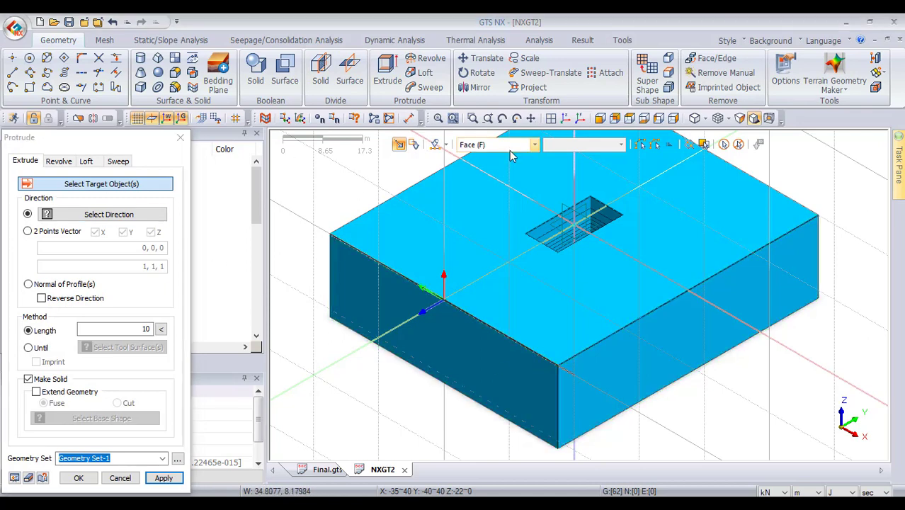
left_click(523, 146)
left_click(473, 180)
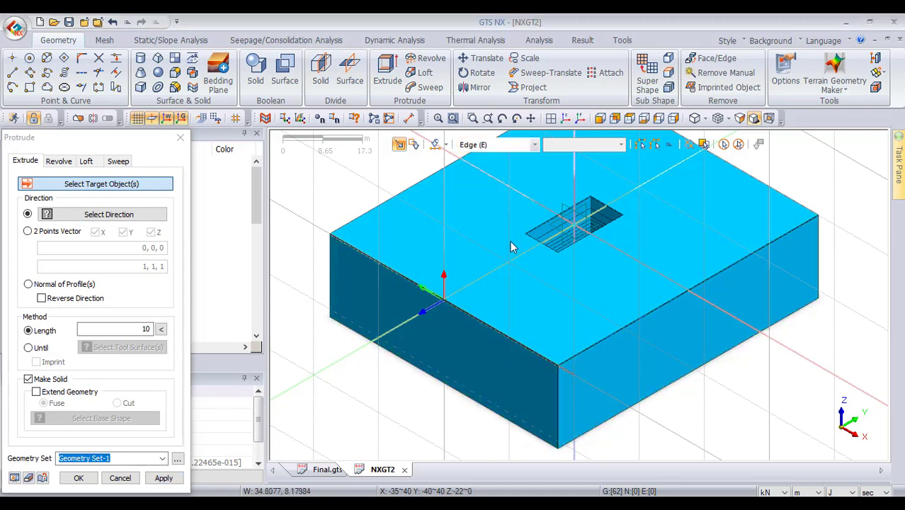
left_click(571, 379)
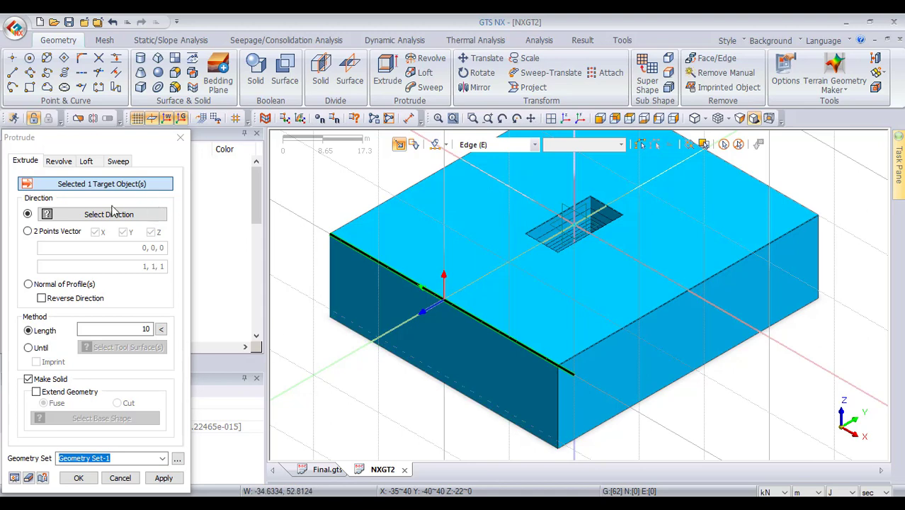
Extrude the selected line 100 m along the Y axis across the block's top, previewing it before applying
left_click(326, 355)
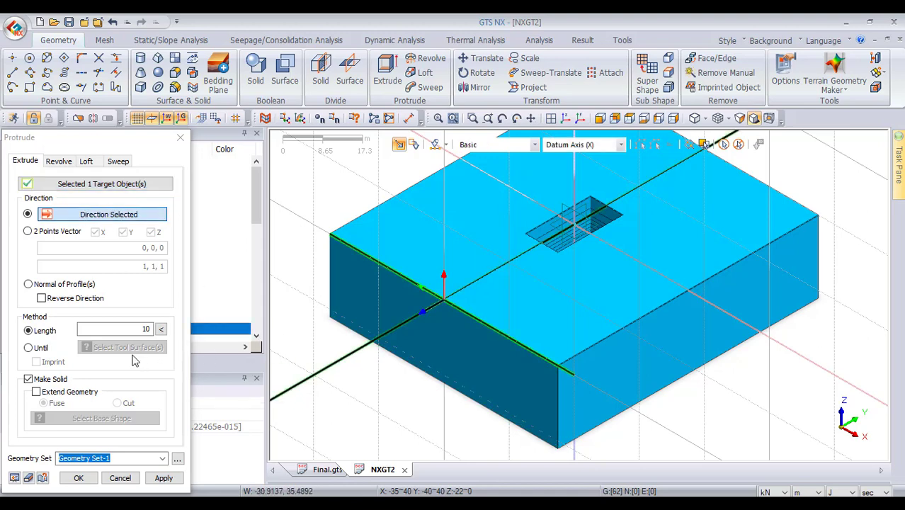
double_click(121, 328)
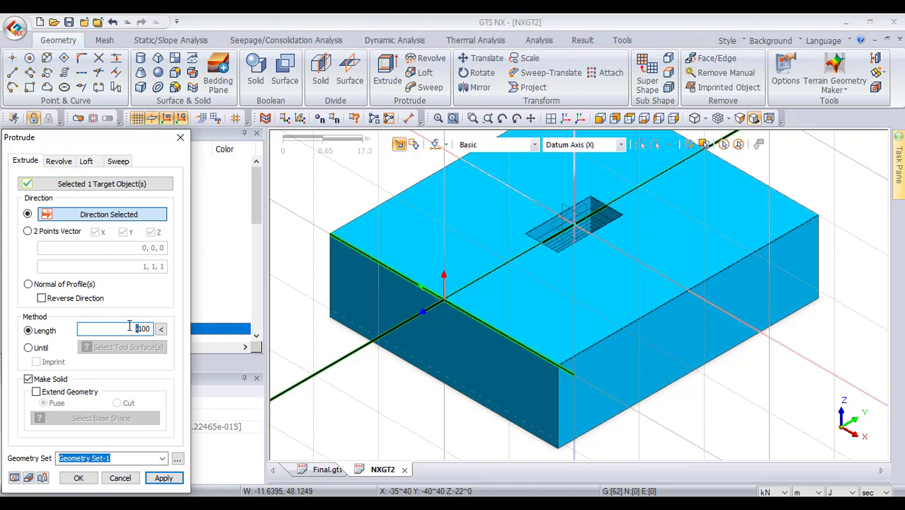
left_click(15, 478)
left_click(160, 479)
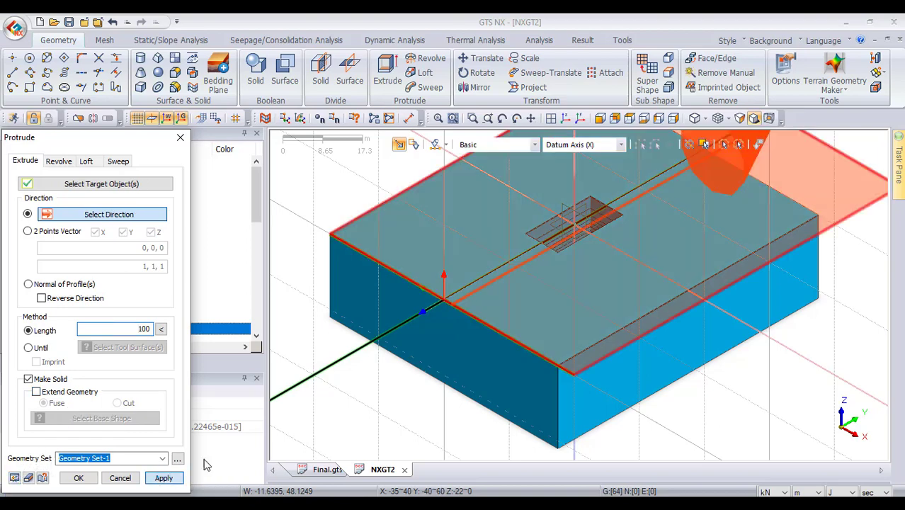
left_click(120, 478)
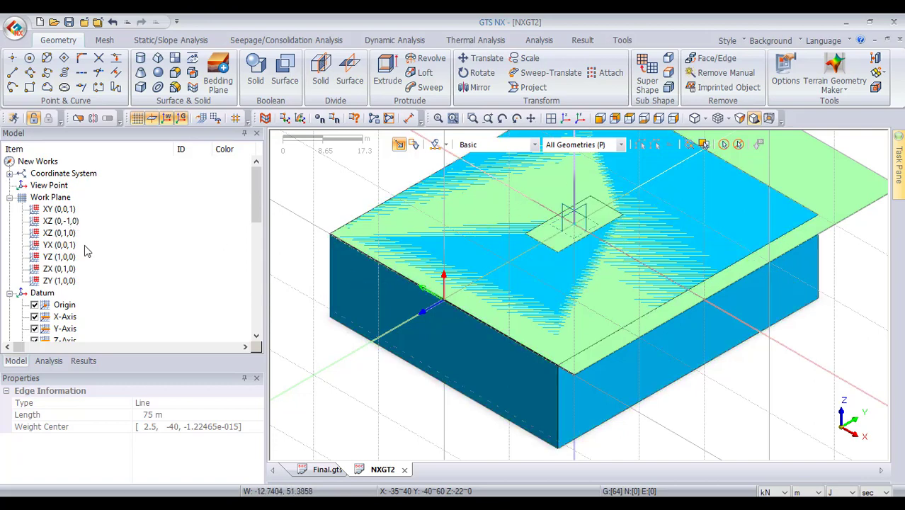
Reset the work plane to the global coordinate system and apply the move
left_click(53, 197)
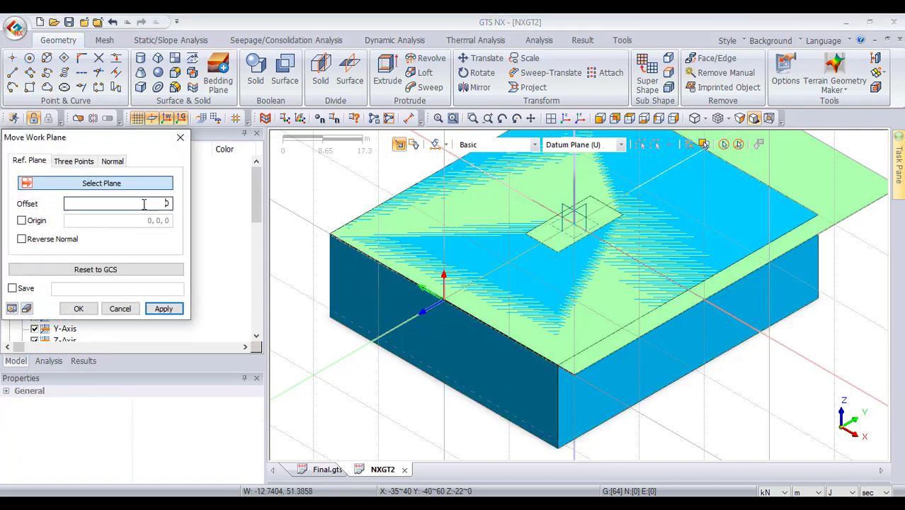
left_click(111, 272)
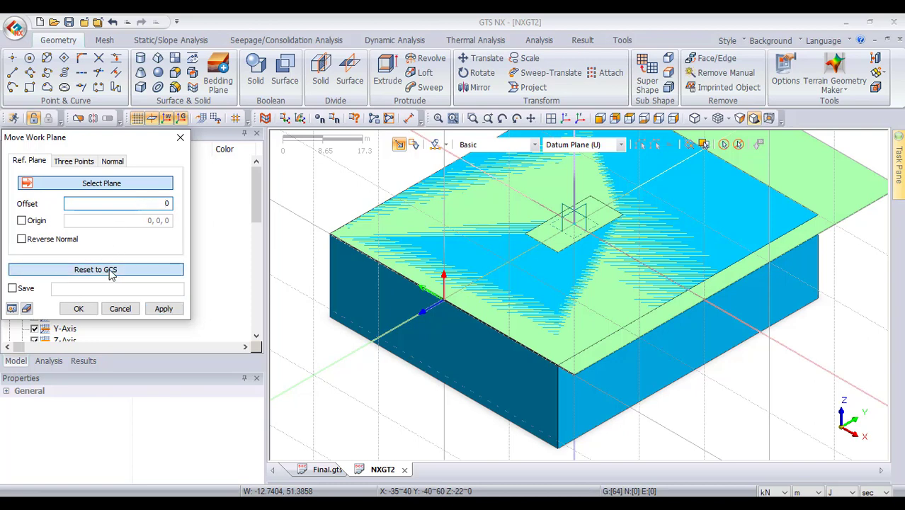
left_click(163, 309)
left_click(120, 309)
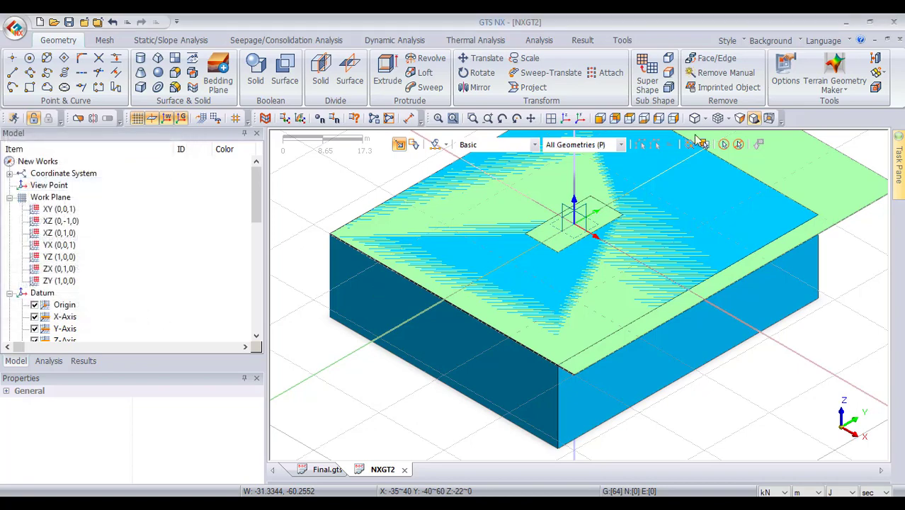
Try to make one uniform translated copy at a distance of -3 along the Z axis
scroll(505, 300, "down", 2)
scroll(505, 304, "down", 2)
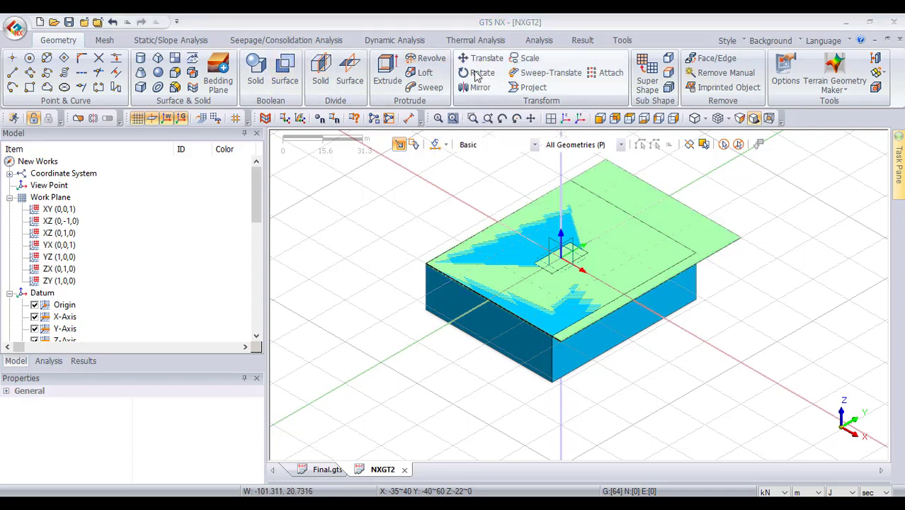
left_click(423, 77)
left_click(485, 58)
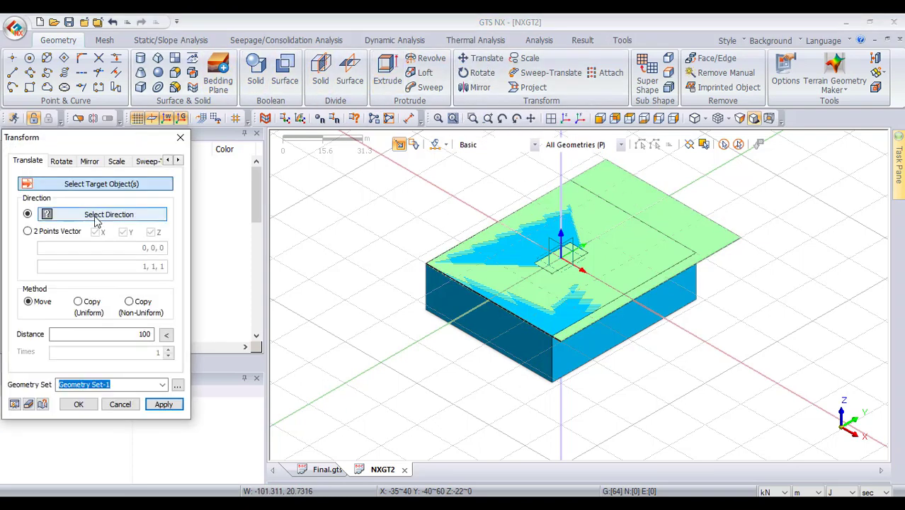
left_click(96, 220)
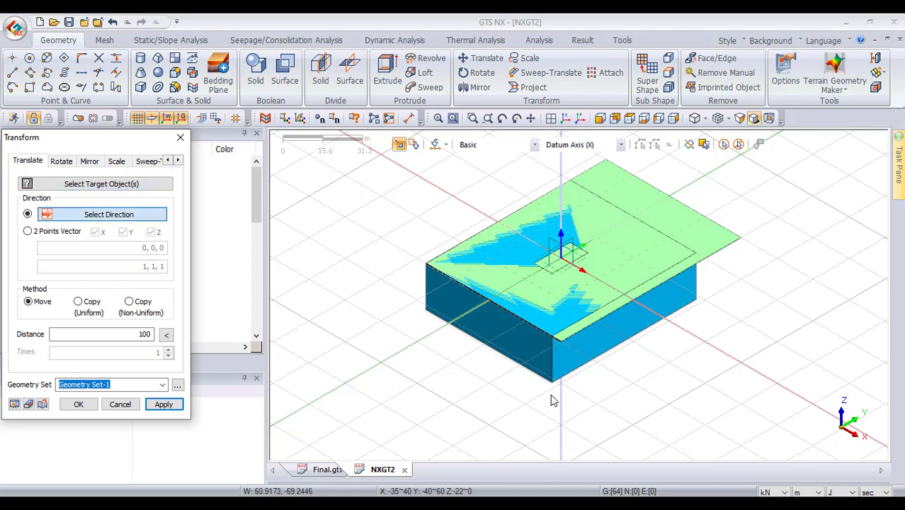
left_click(568, 411)
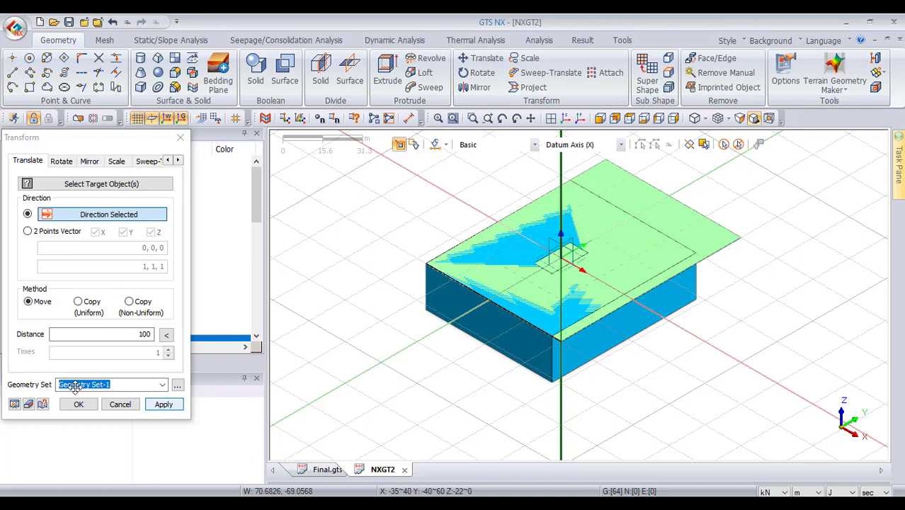
left_click(80, 304)
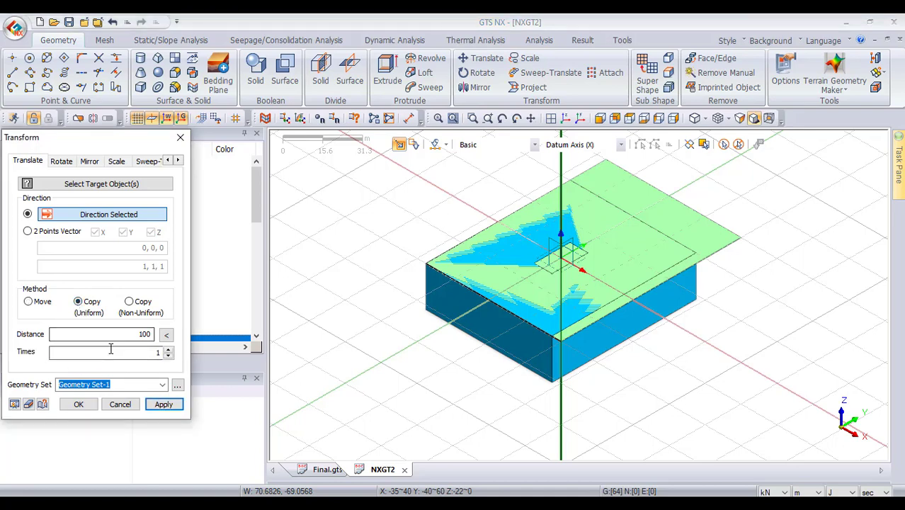
double_click(134, 334)
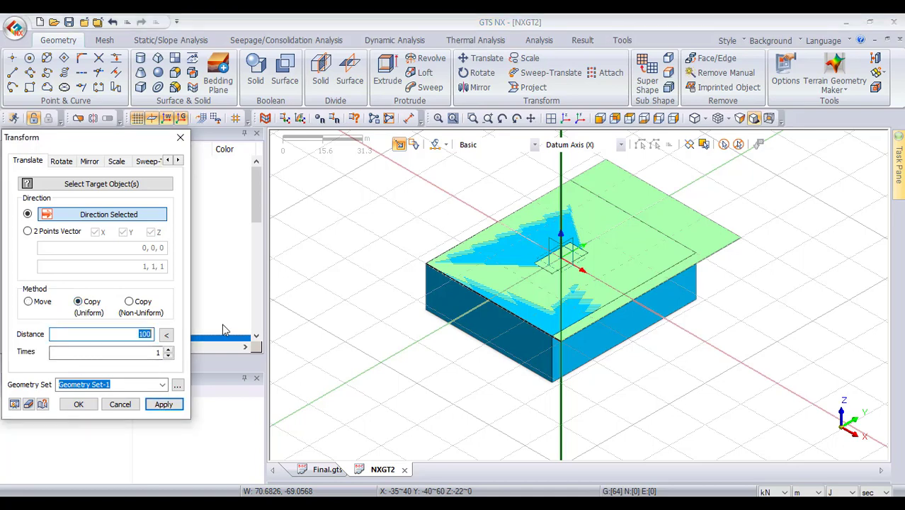
type("-3")
left_click(163, 405)
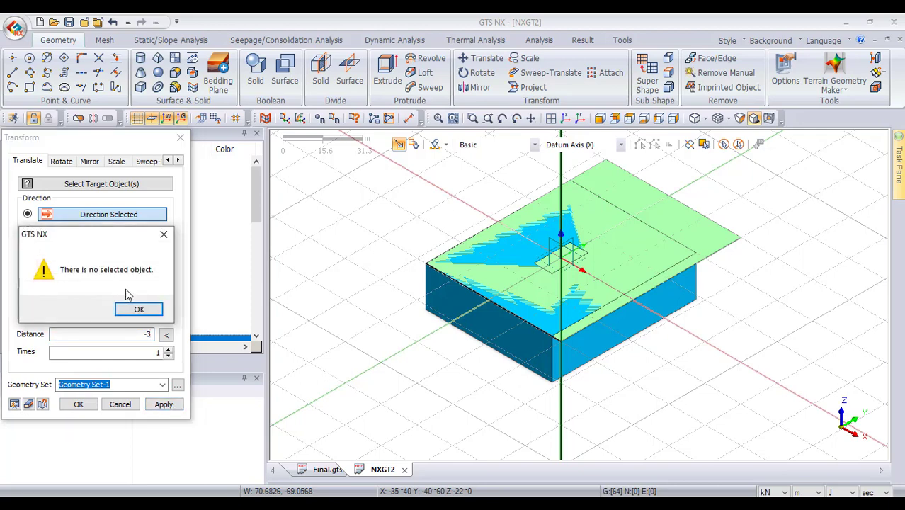
left_click(140, 310)
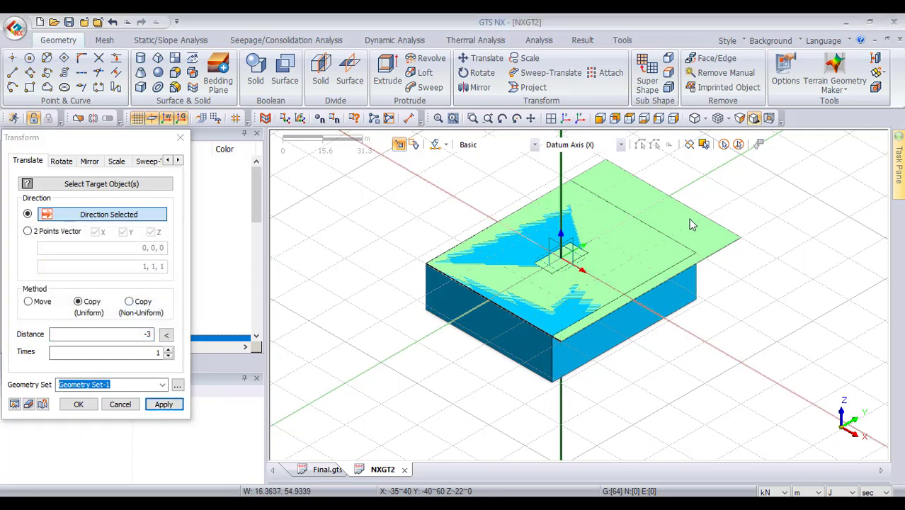
Try to assign the extruded surface as the target of the -3 copy using face selection, then cancel the Translate command
left_click(496, 144)
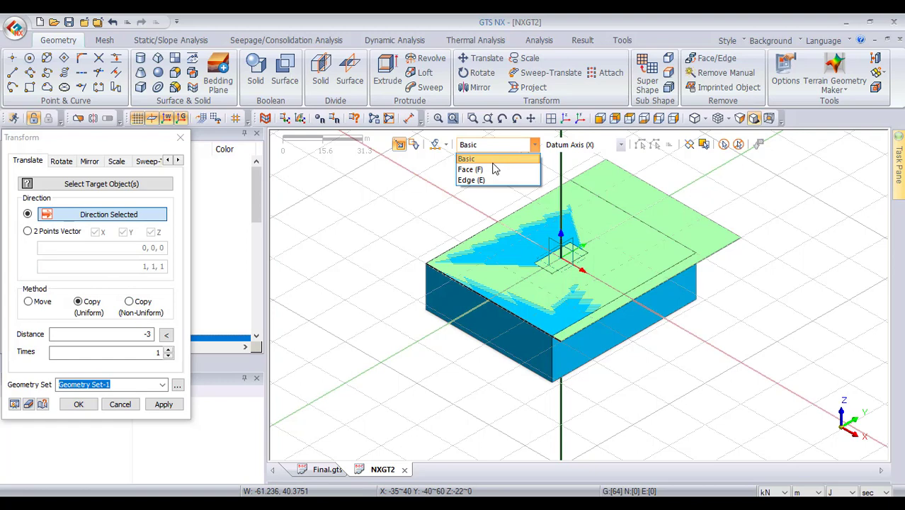
left_click(495, 170)
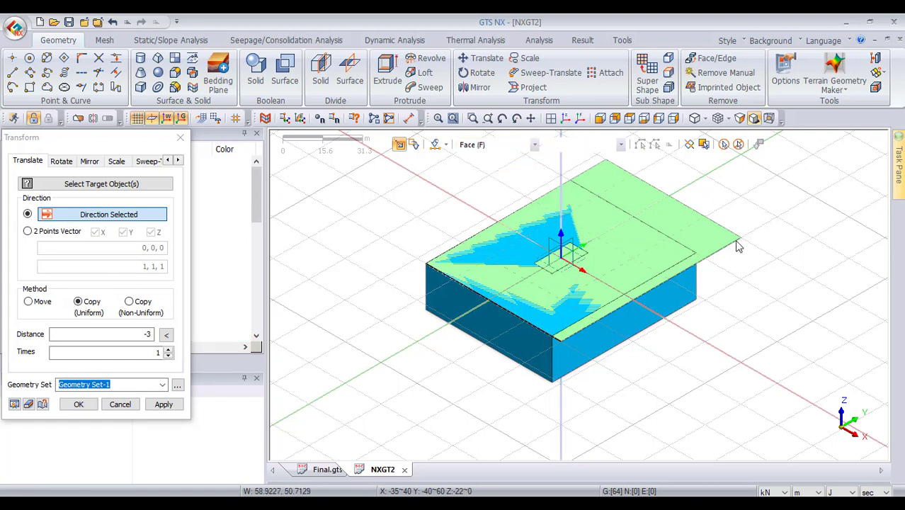
left_click(720, 230)
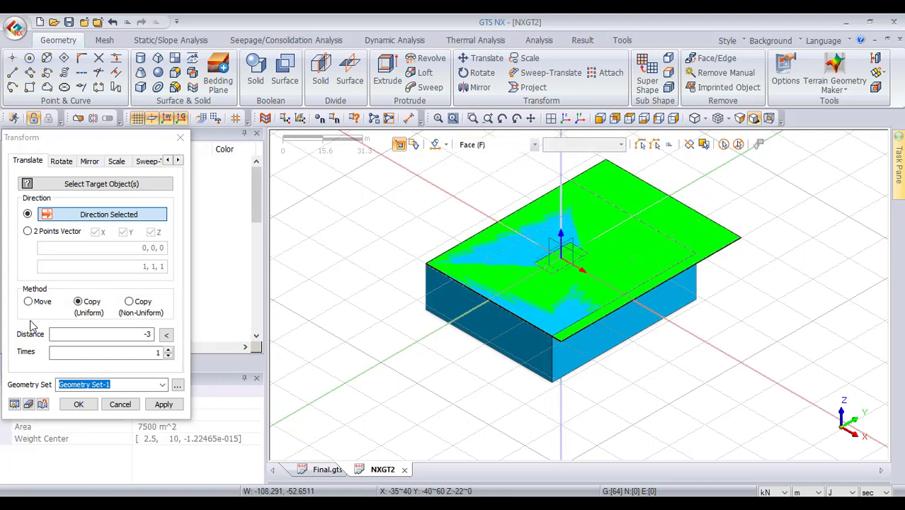
left_click(163, 405)
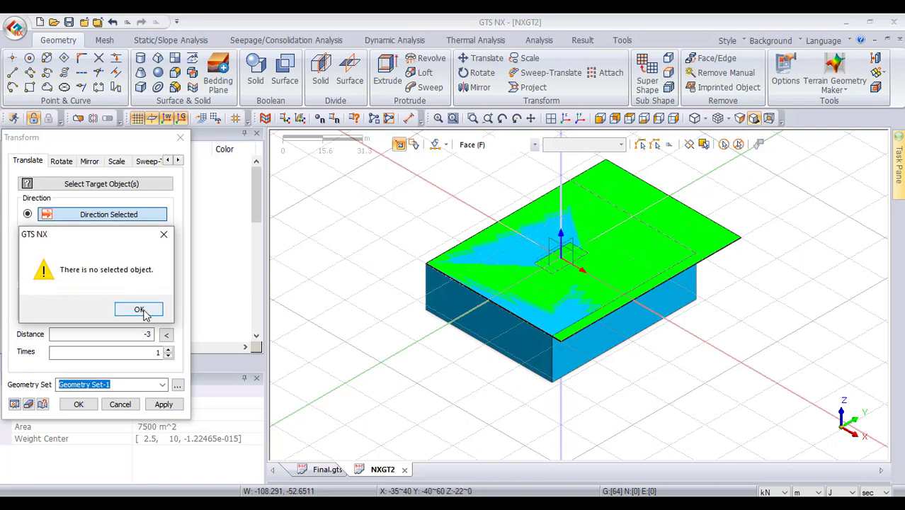
left_click(141, 311)
left_click(117, 187)
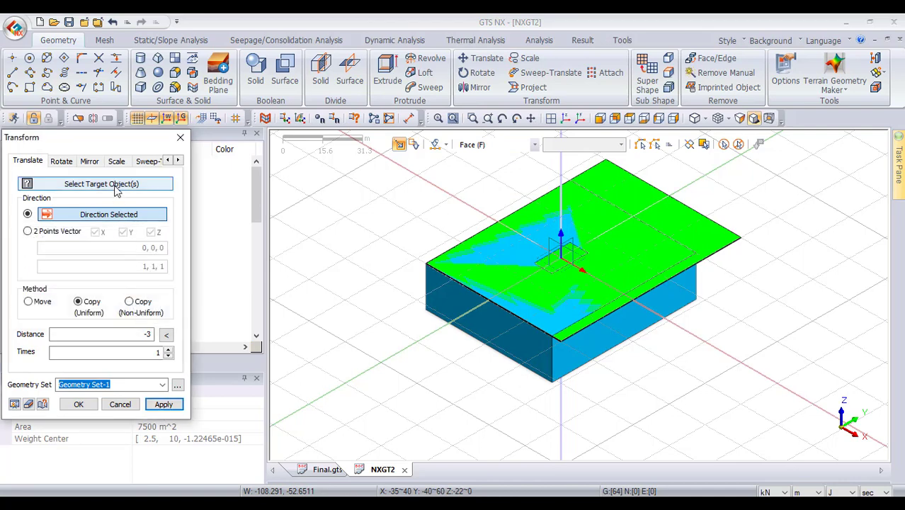
left_click(708, 231)
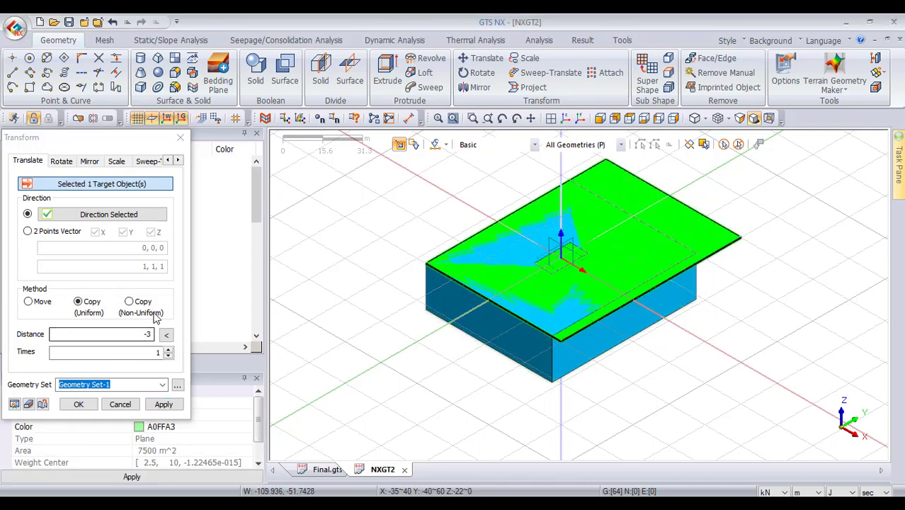
left_click(95, 215)
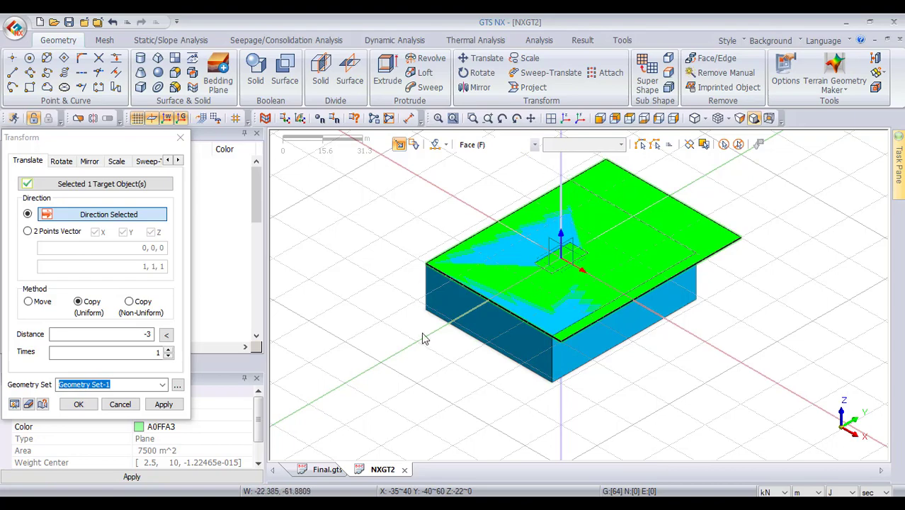
scroll(517, 345, "down", 5)
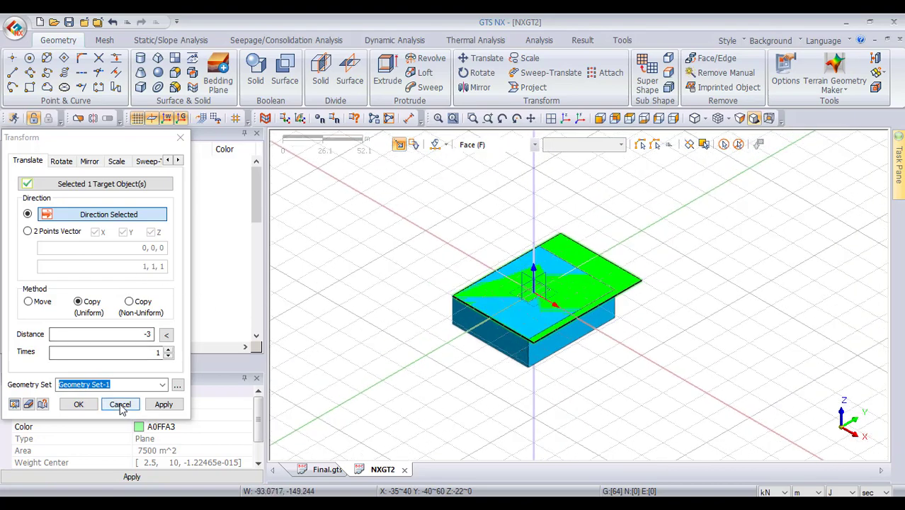
left_click(120, 404)
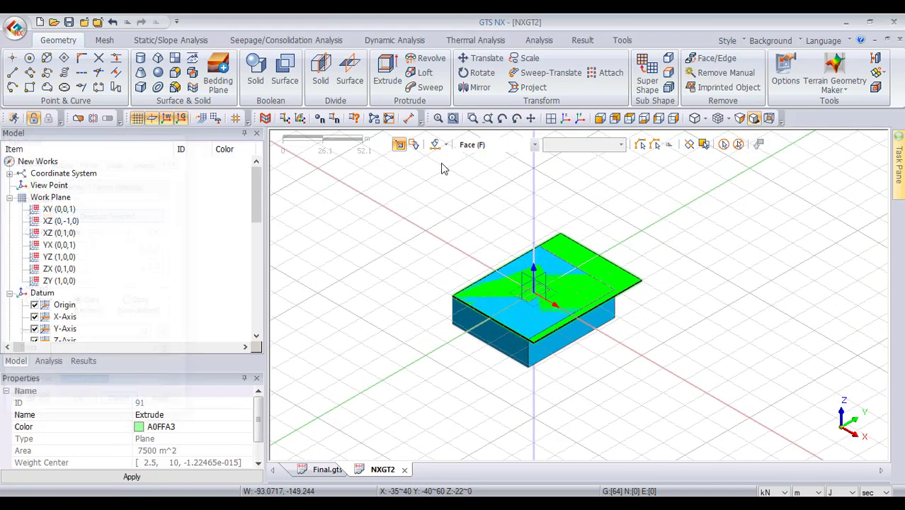
Make one uniform translated copy of the extruded top surface along the Z axis at a distance of -3
left_click(481, 73)
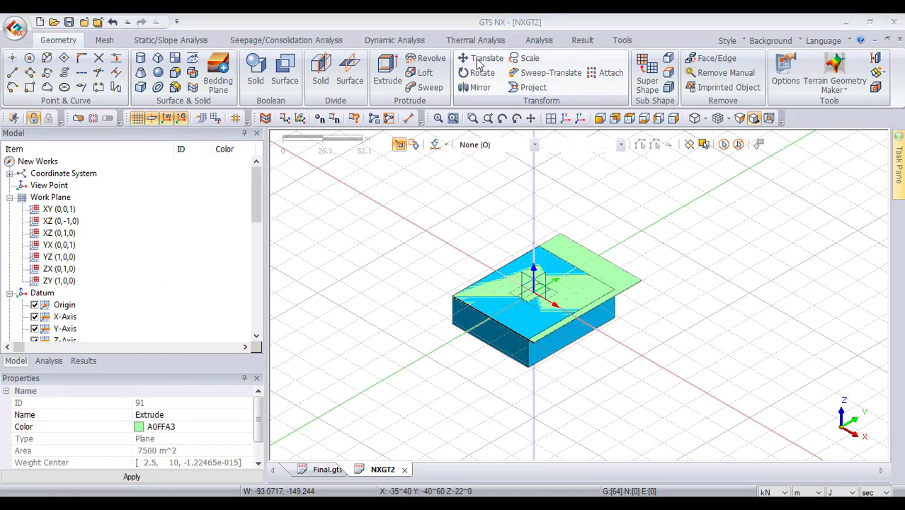
left_click(479, 62)
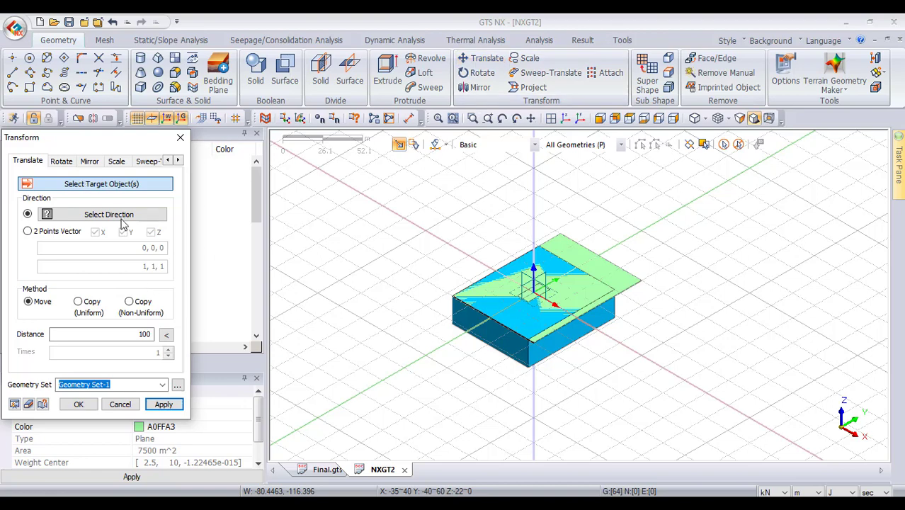
left_click(622, 277)
left_click(111, 220)
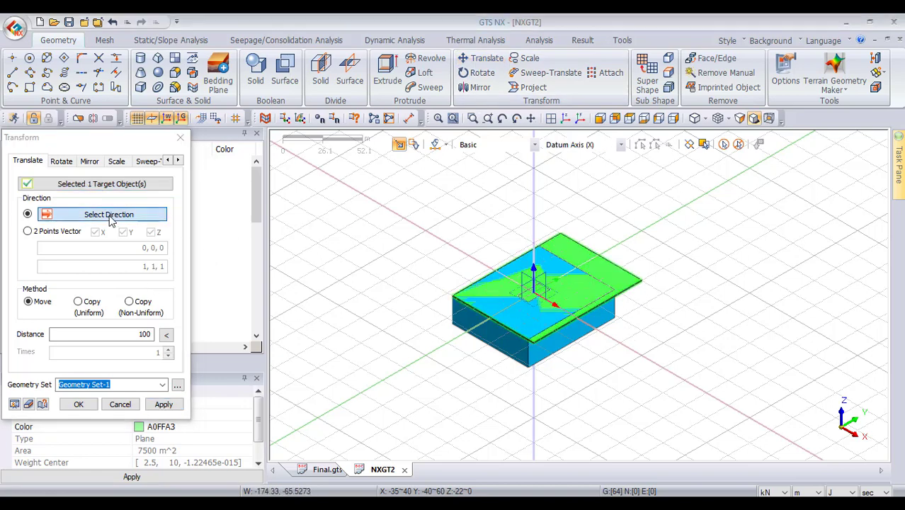
left_click(532, 423)
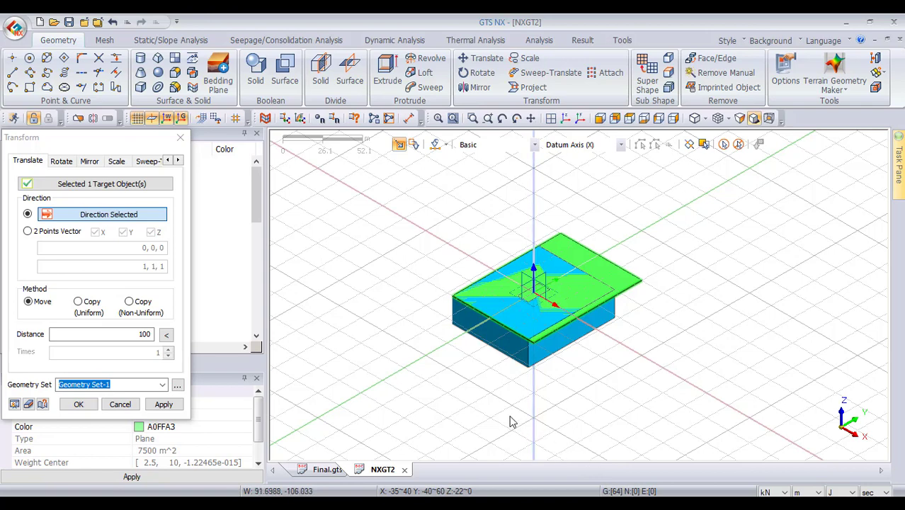
left_click(91, 304)
left_click(135, 333)
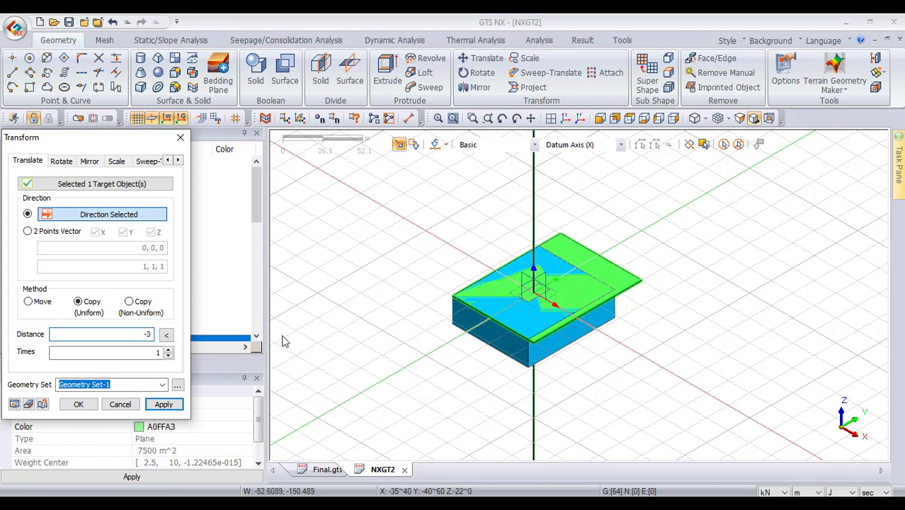
left_click(169, 404)
Make another uniform copy of the original top surface along the Z axis at a distance of -10, then close the Transform dialog
scroll(641, 294, "up", 2)
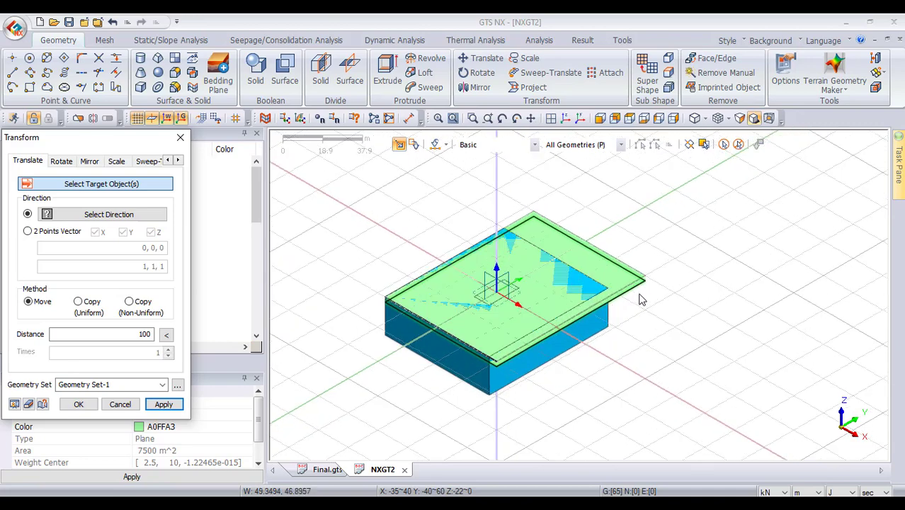
left_click(640, 293)
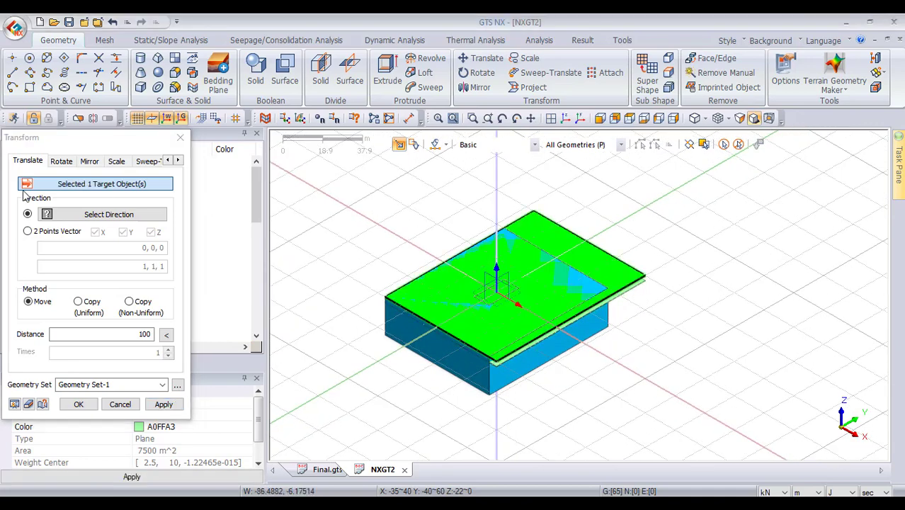
left_click(87, 304)
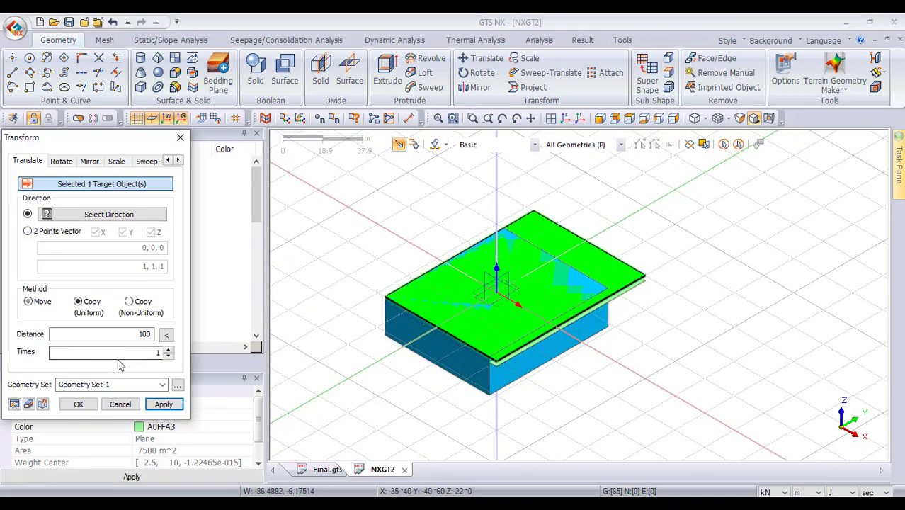
double_click(151, 333)
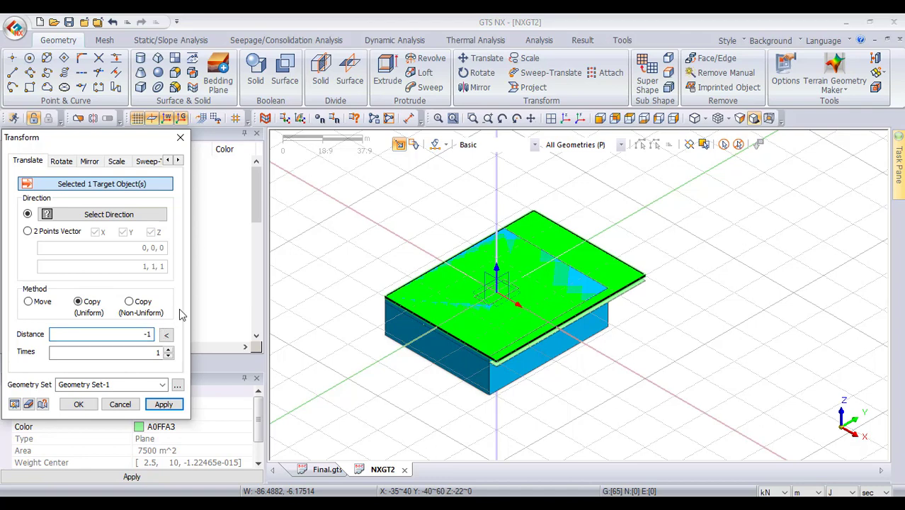
left_click(145, 219)
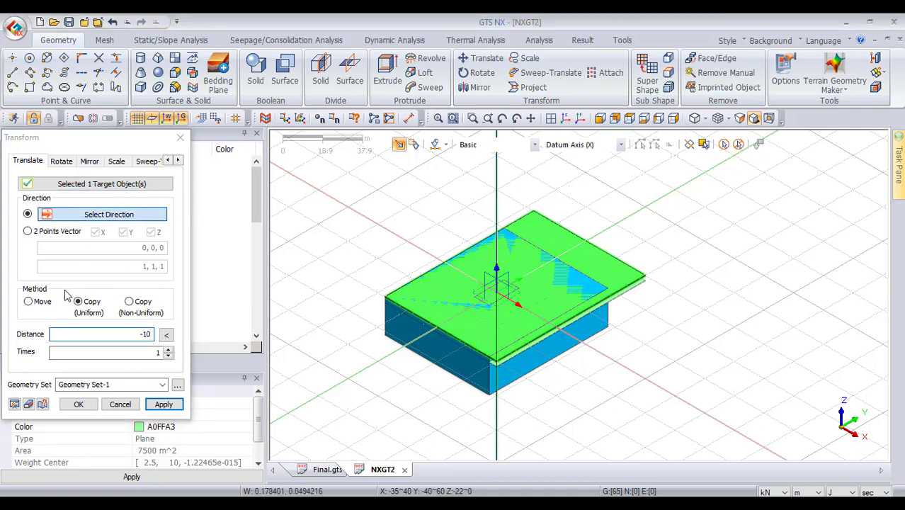
left_click(596, 248)
scroll(596, 251, "down", 2)
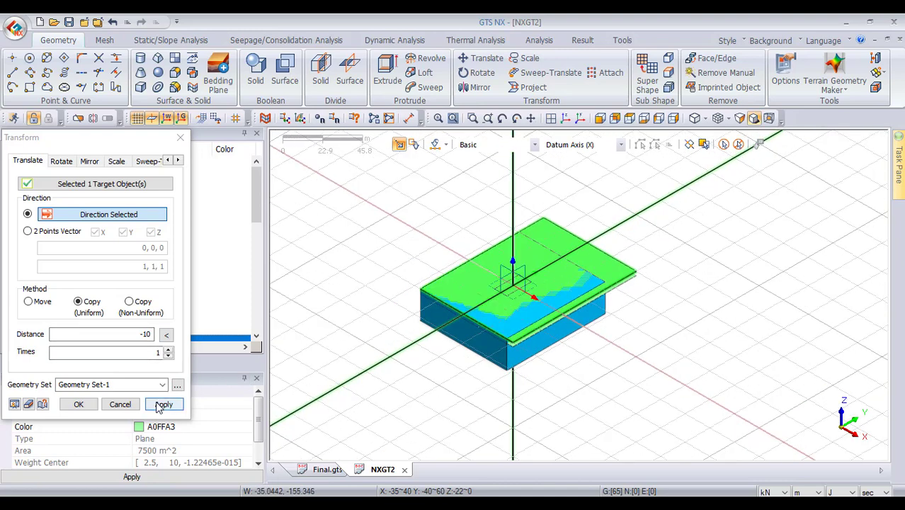
left_click(159, 406)
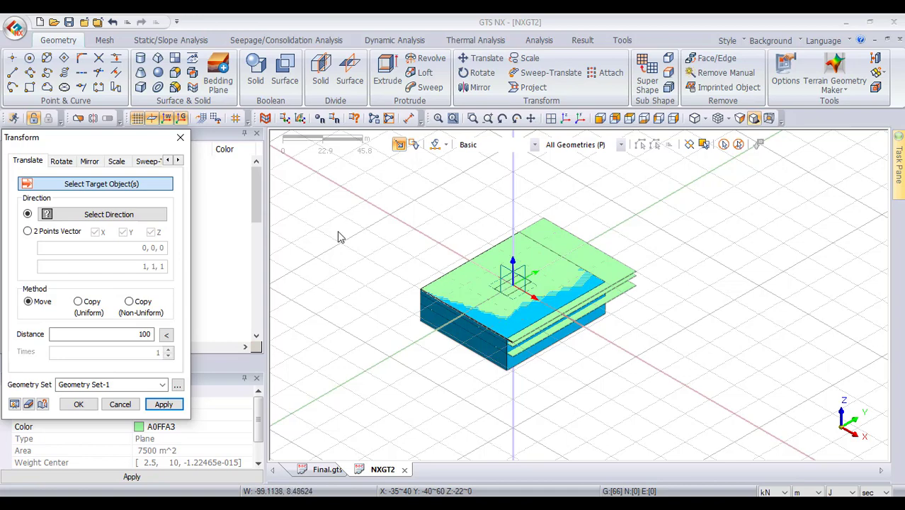
left_click(180, 137)
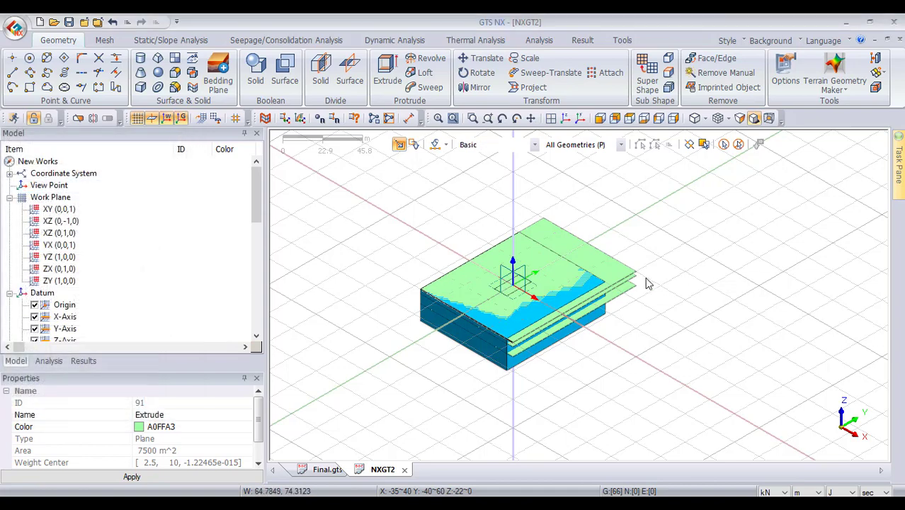
Start Divide Solid and select the large soil block as the target, clearing and redoing the selection
scroll(646, 315, "up", 1)
scroll(646, 315, "up", 5)
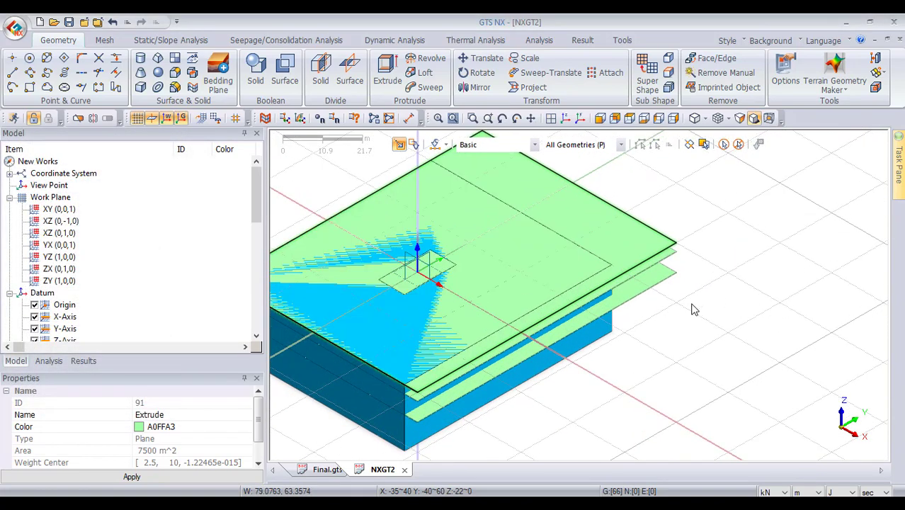
scroll(524, 291, "down", 6)
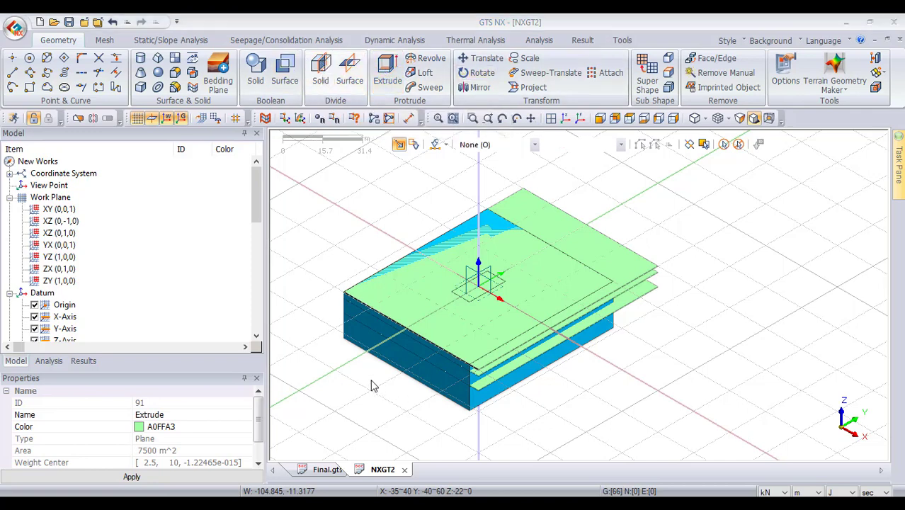
key("ctrl+d")
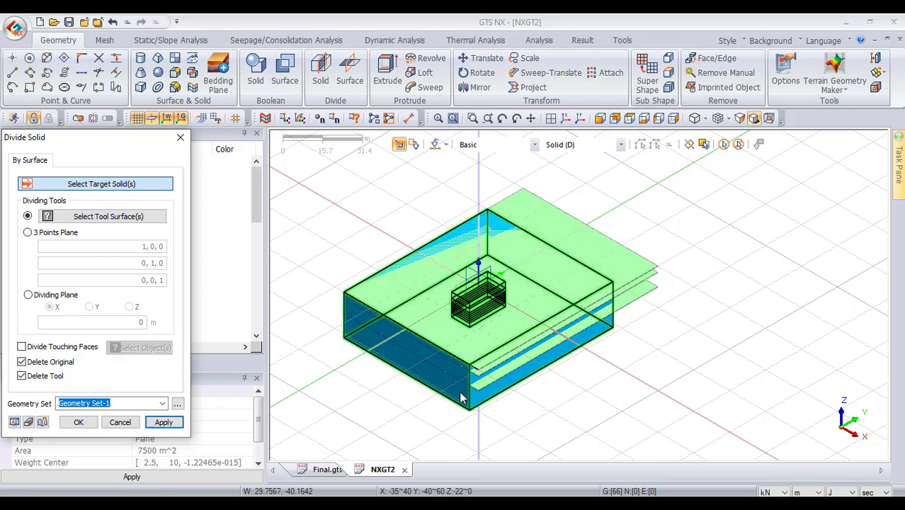
left_click(386, 343)
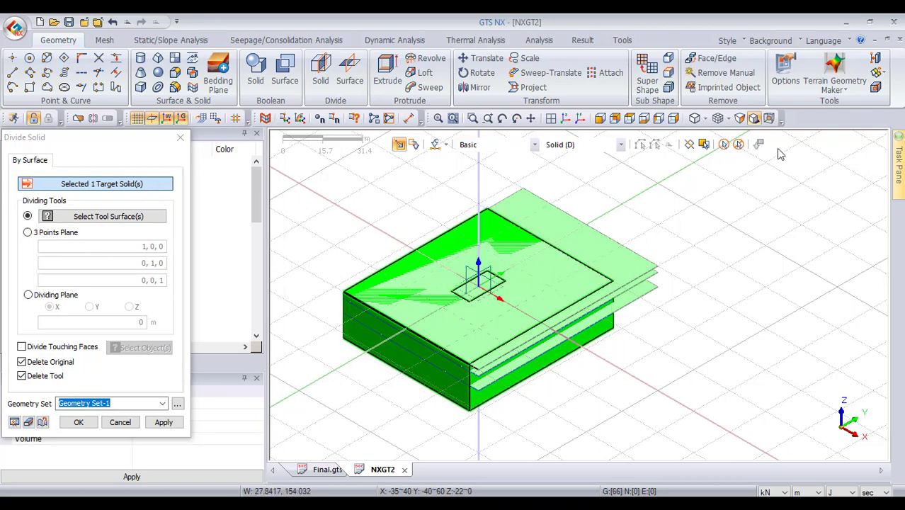
left_click(738, 146)
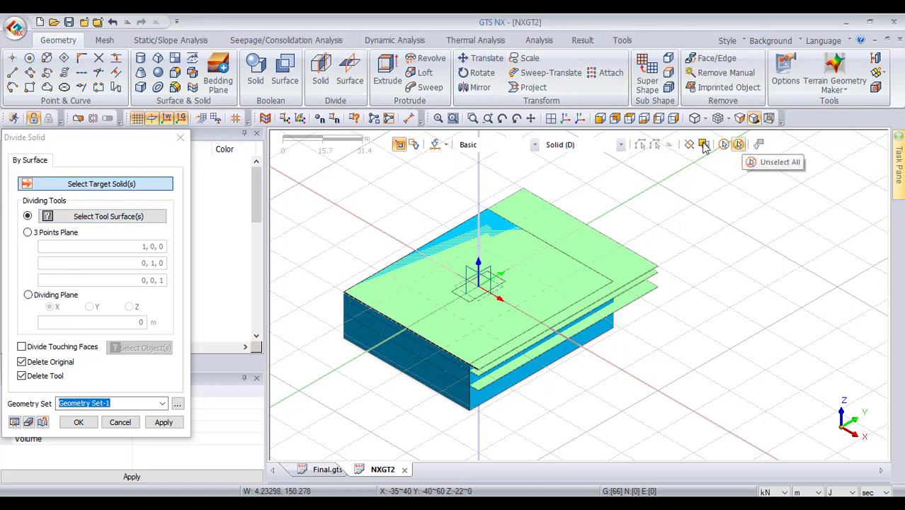
left_click(723, 146)
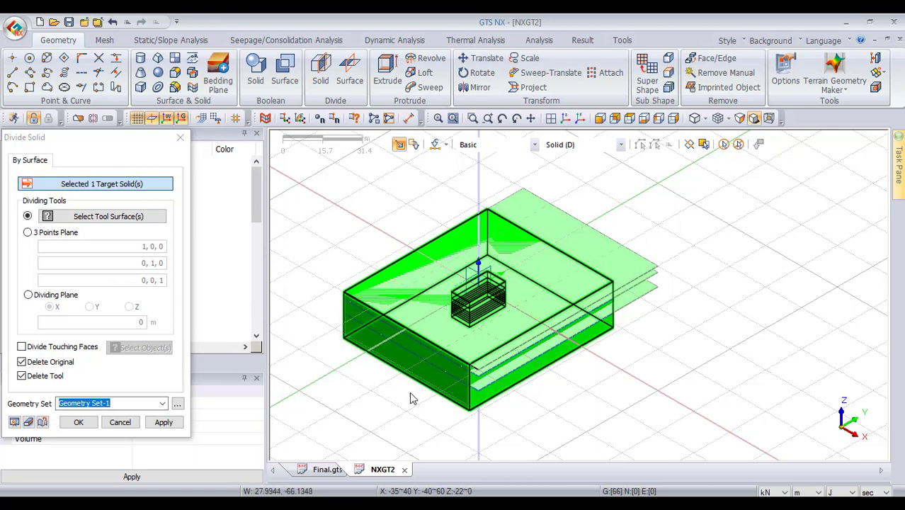
Show all the hidden solids in Geometry Set-1 and select every solid as a target for the division
scroll(415, 395, "up", 2)
left_click_drag(105, 138, 186, 135)
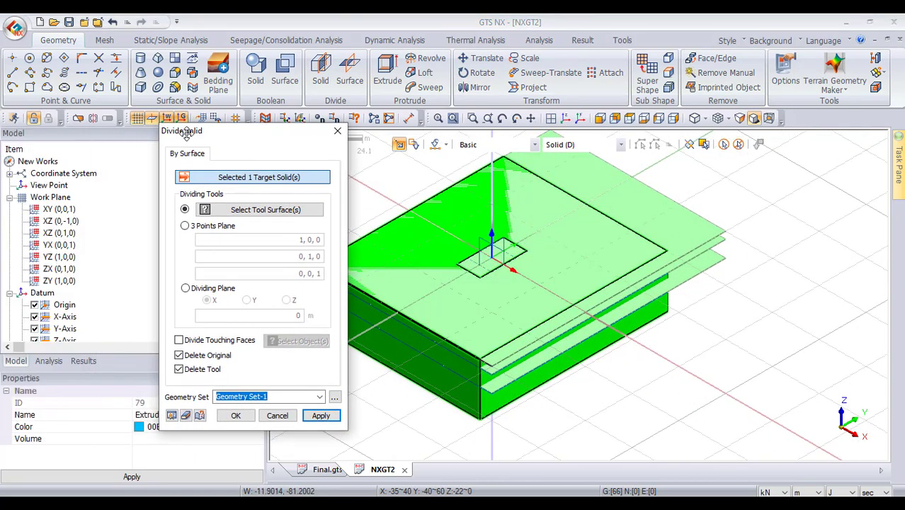
scroll(35, 319, "down", 4)
scroll(42, 251, "down", 4)
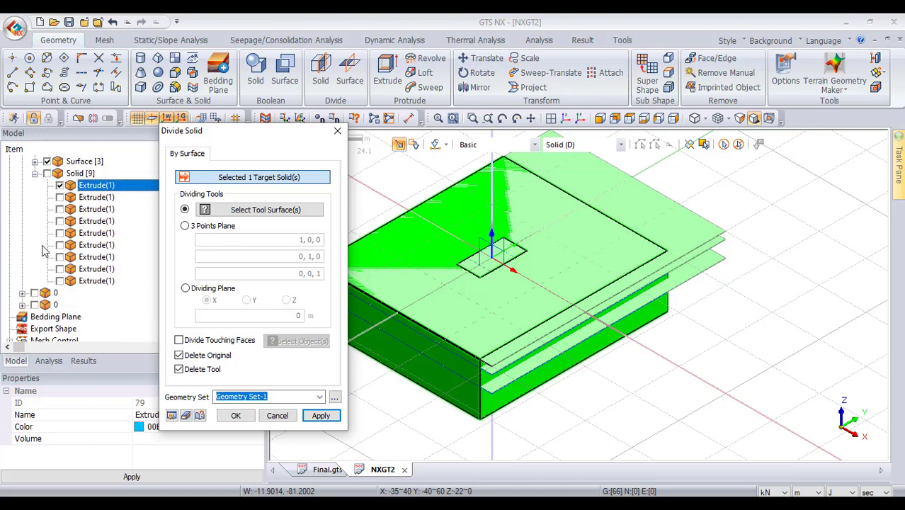
scroll(51, 252, "up", 2)
left_click(46, 245)
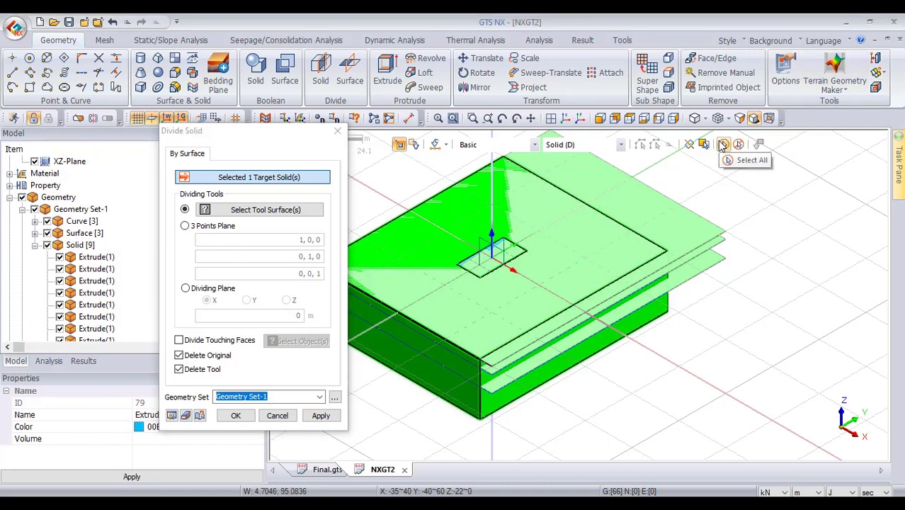
left_click(723, 144)
left_click(653, 145)
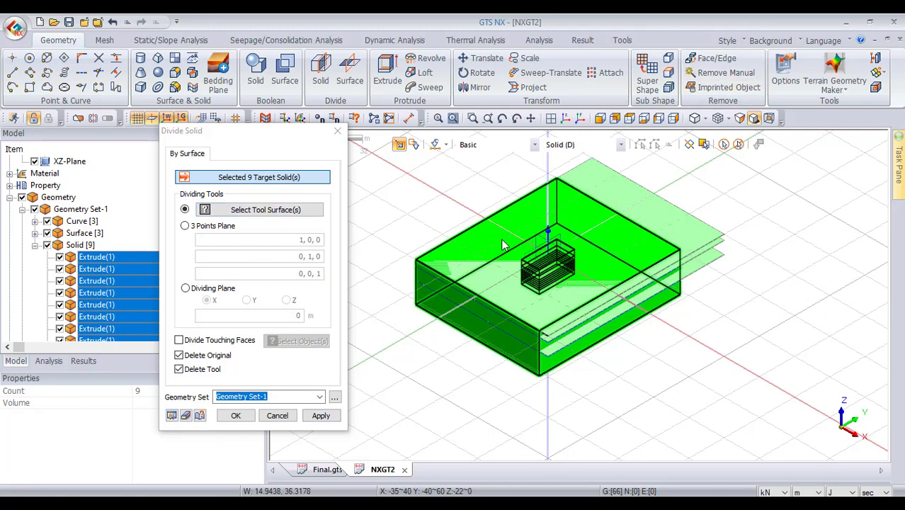
Divide the target solids with all three layer surfaces as tools, deleting the originals and tools, and close the dialog
left_click(279, 209)
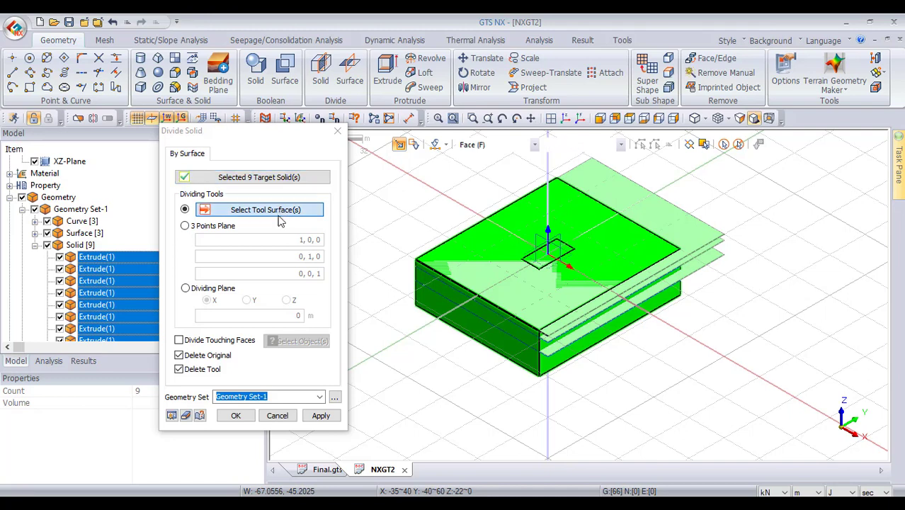
left_click(675, 216)
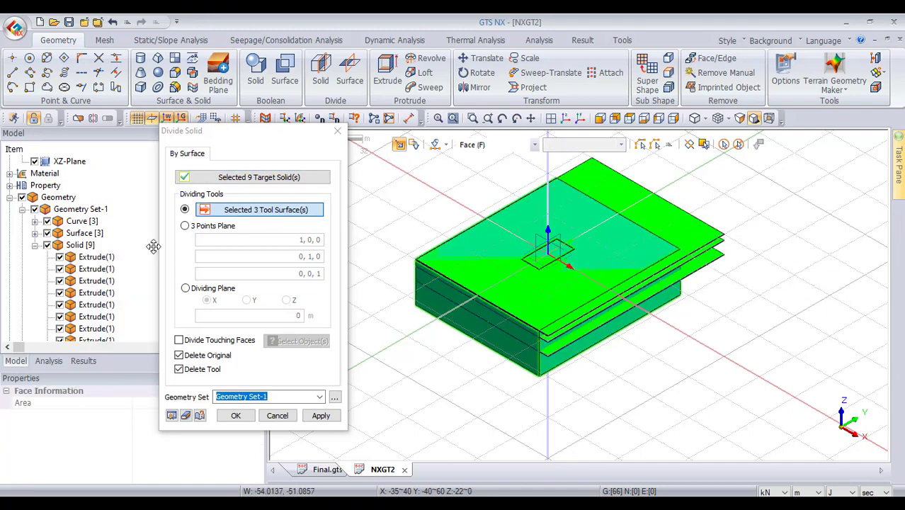
left_click(322, 417)
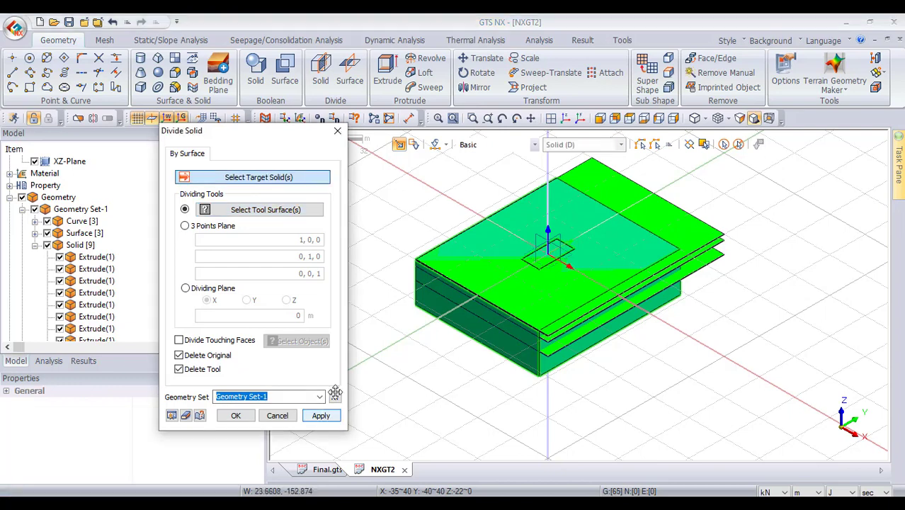
left_click(337, 131)
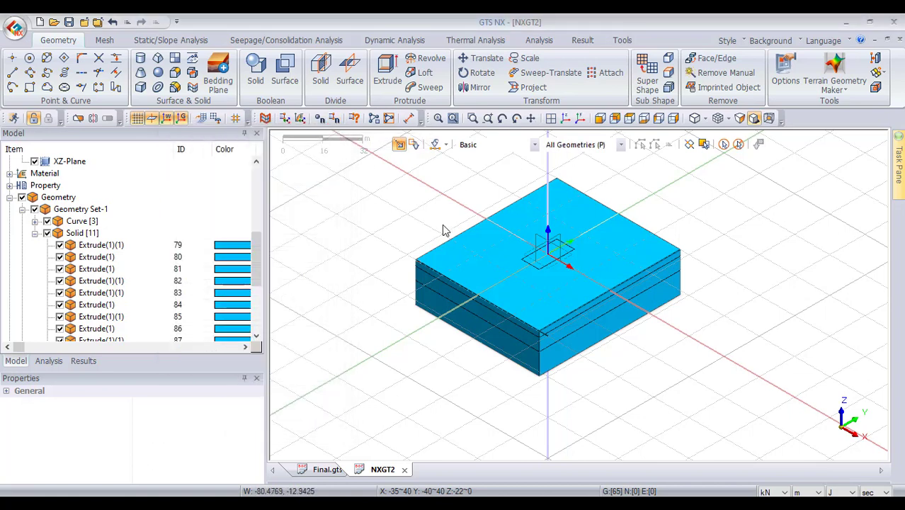
Check the divided solids by selecting the excavation's top piece, the middle soil layer, and all solids together
left_click(547, 267)
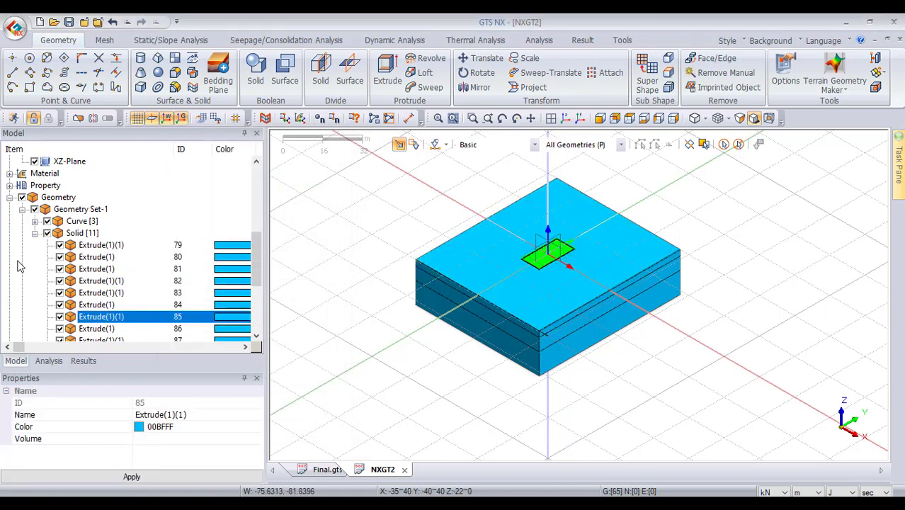
scroll(76, 270, "down", 3)
scroll(76, 271, "up", 1)
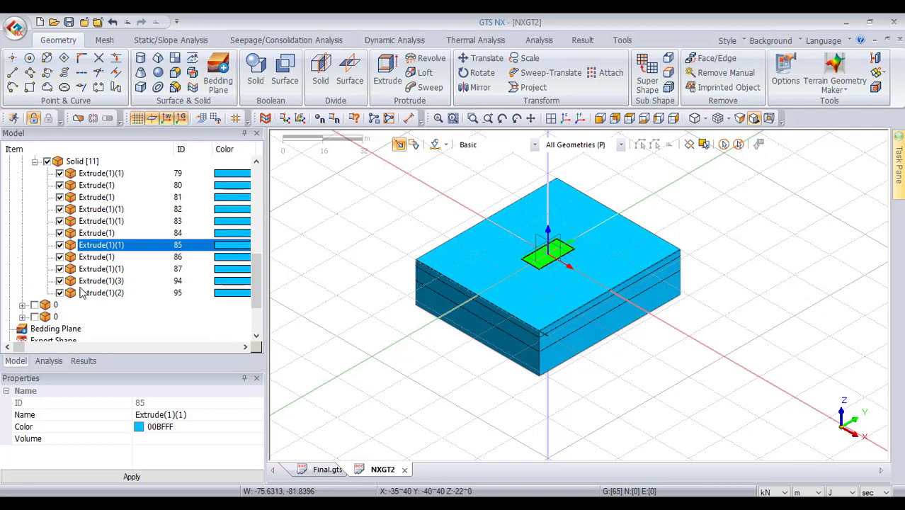
scroll(99, 262, "up", 1)
scroll(91, 249, "down", 1)
left_click(92, 294)
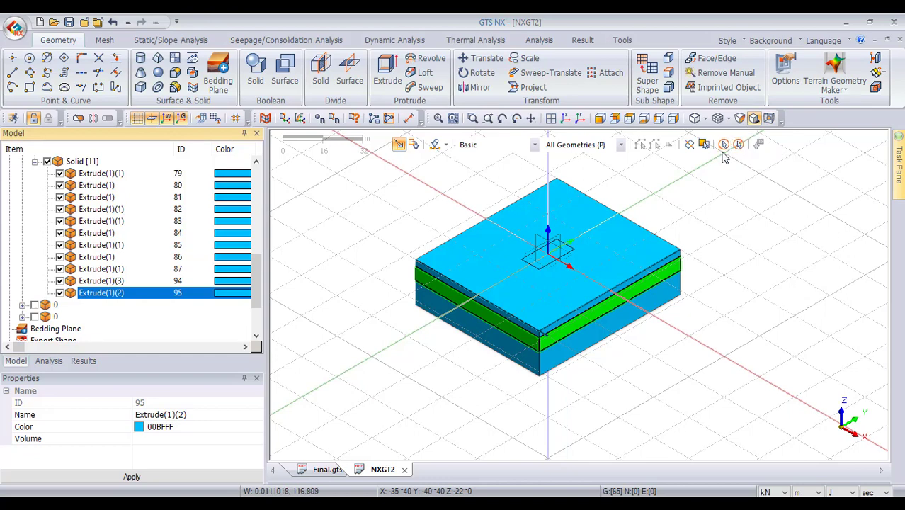
left_click(723, 145)
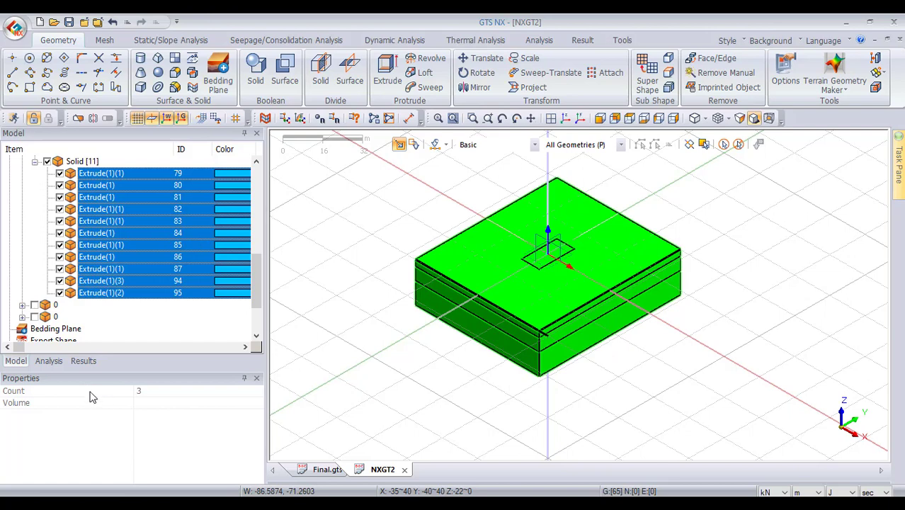
left_click(43, 381)
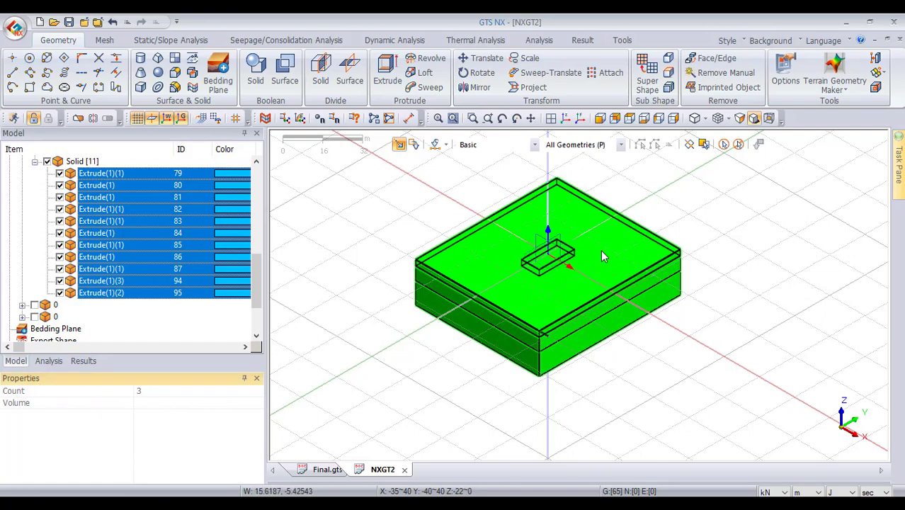
Go through the divided solids one at a time in the model tree, from ID 79 to ID 87
left_click(104, 174)
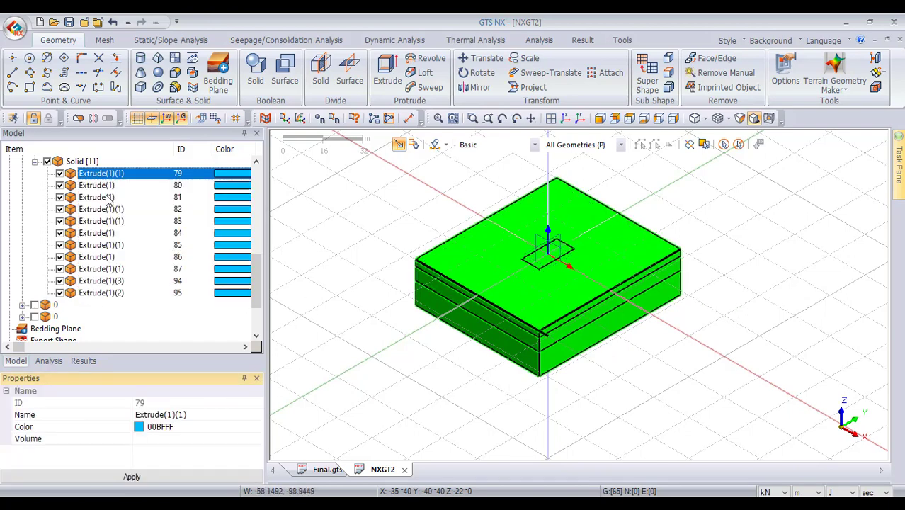
key("Down")
key("Down")
key("Down")
key("Down")
key("Down")
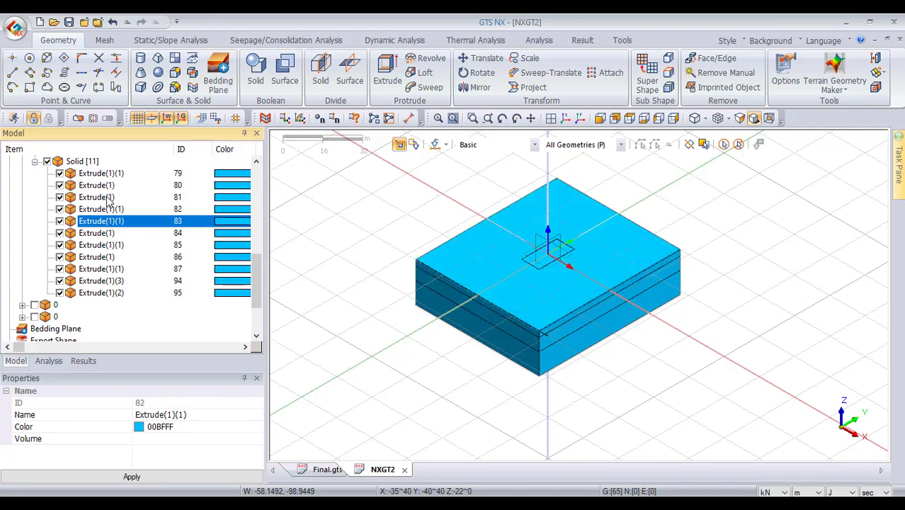
key("Down")
key("Down")
key("Down")
key("Down")
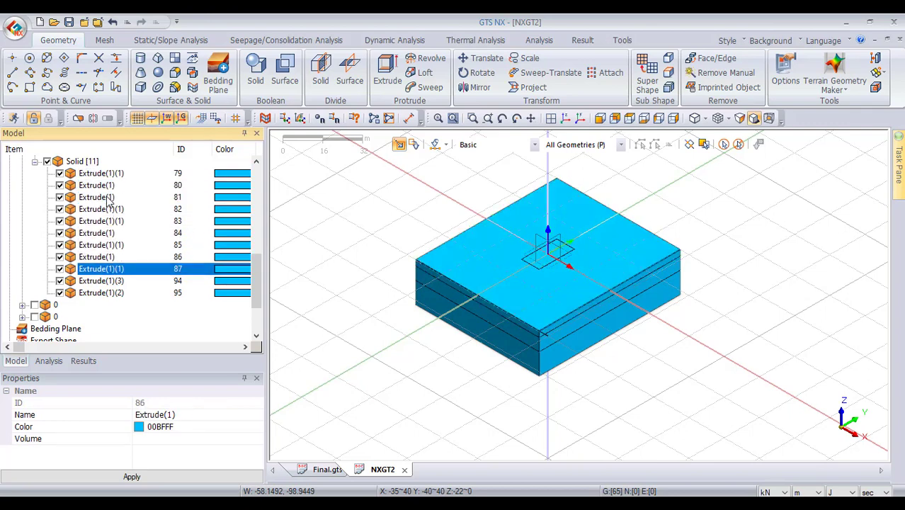
Finish reviewing the divided solids at ID 95, and hide the outer soil solids with IDs 95, 94 and 79
key("Down")
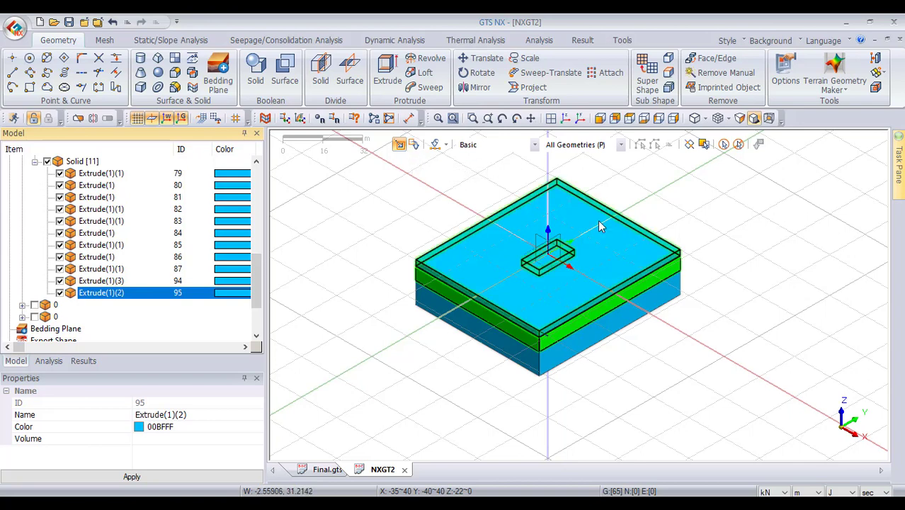
left_click(61, 293)
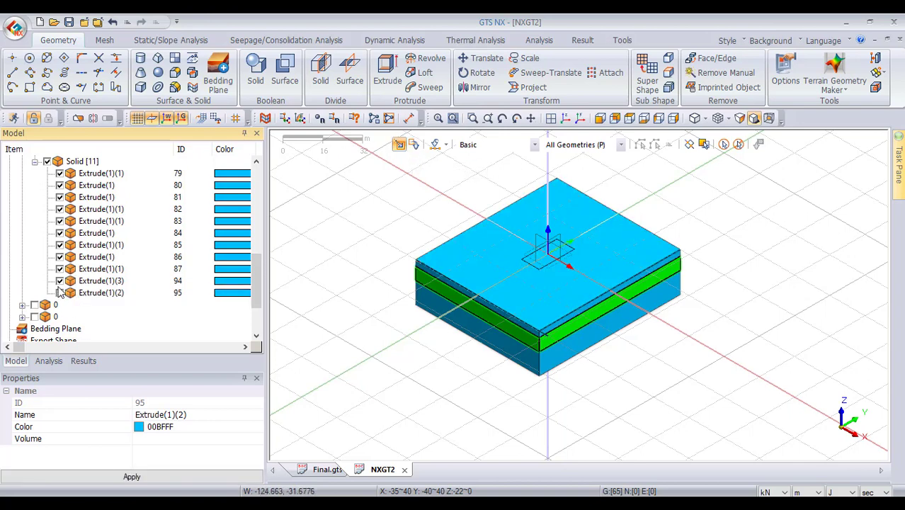
left_click(60, 281)
left_click(61, 269)
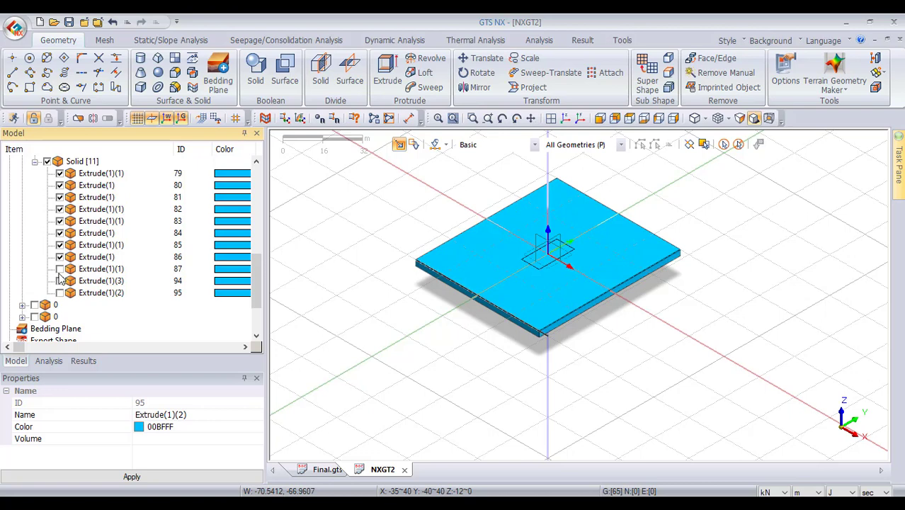
left_click(60, 173)
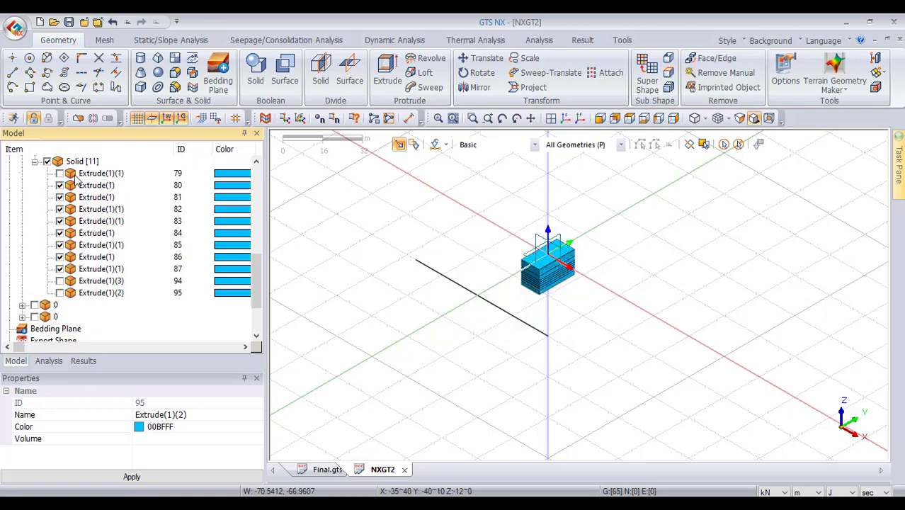
Delete the two leftover bodies overlapping along the model's front boundary line, including the 75 m line
scroll(505, 314, "up", 2)
left_click(506, 313)
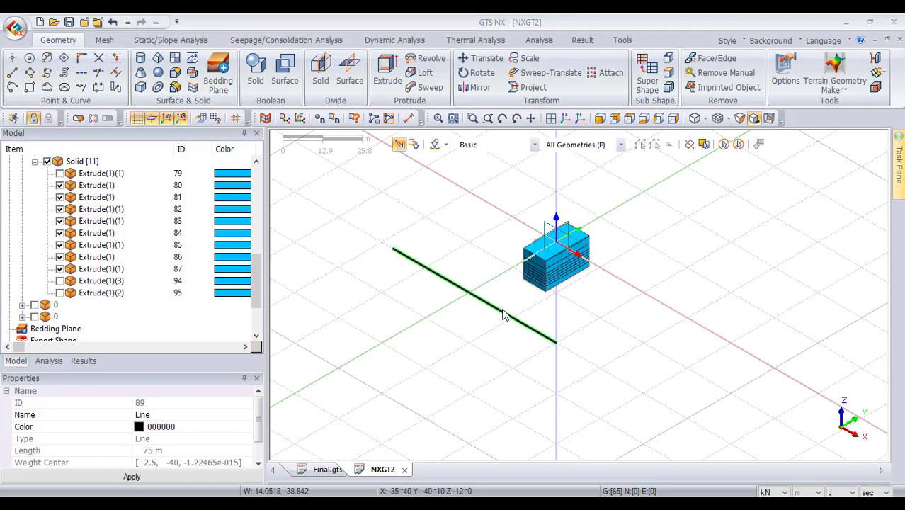
key("Delete")
key("Return")
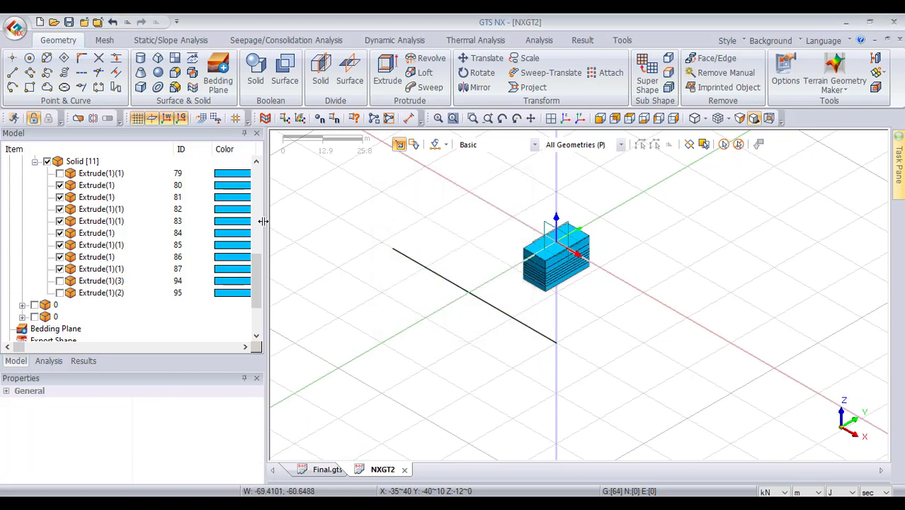
left_click(466, 299)
key("Delete")
key("Return")
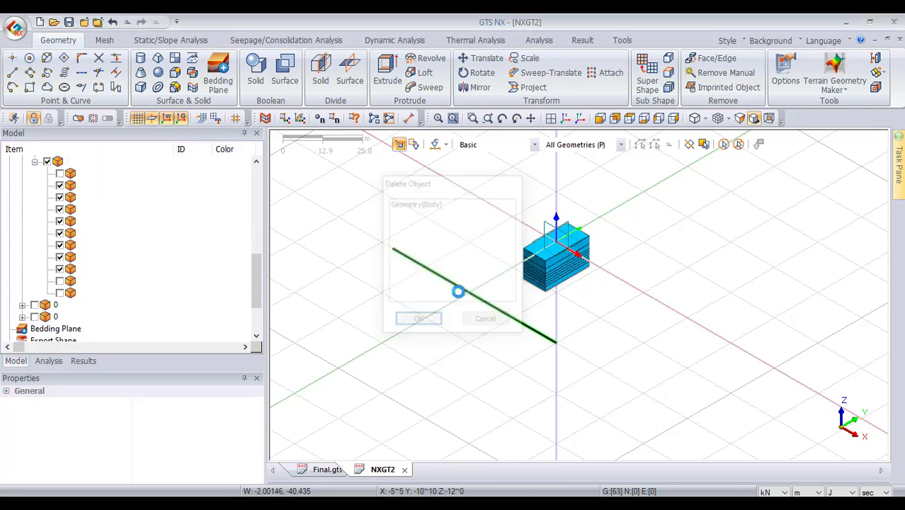
left_click(58, 305)
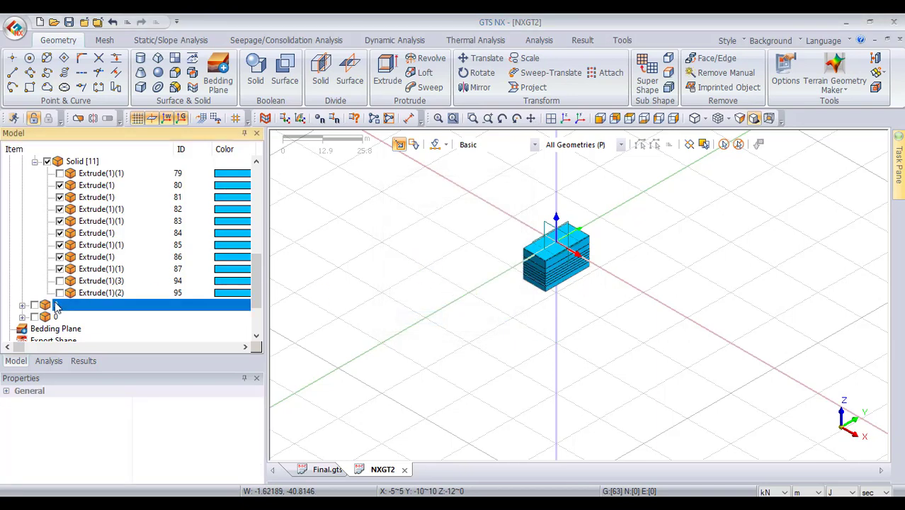
key("Delete")
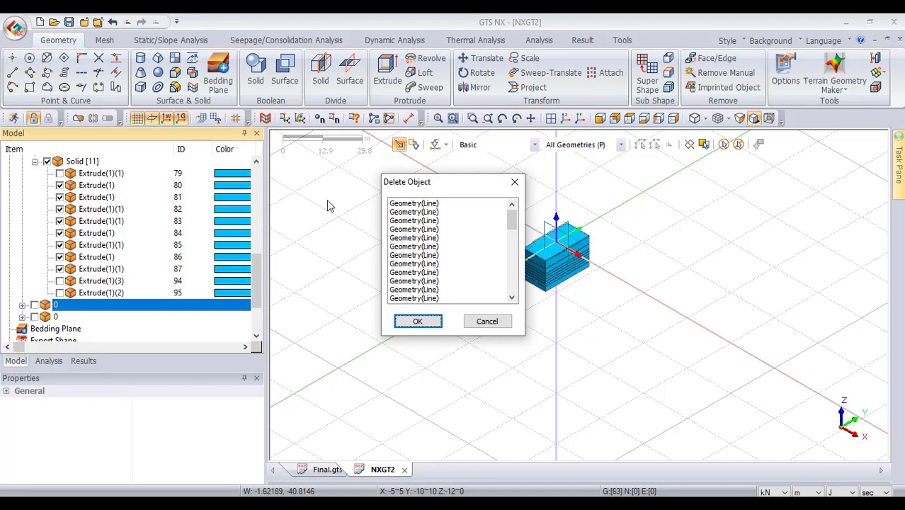
left_click(513, 180)
scroll(538, 313, "up", 1)
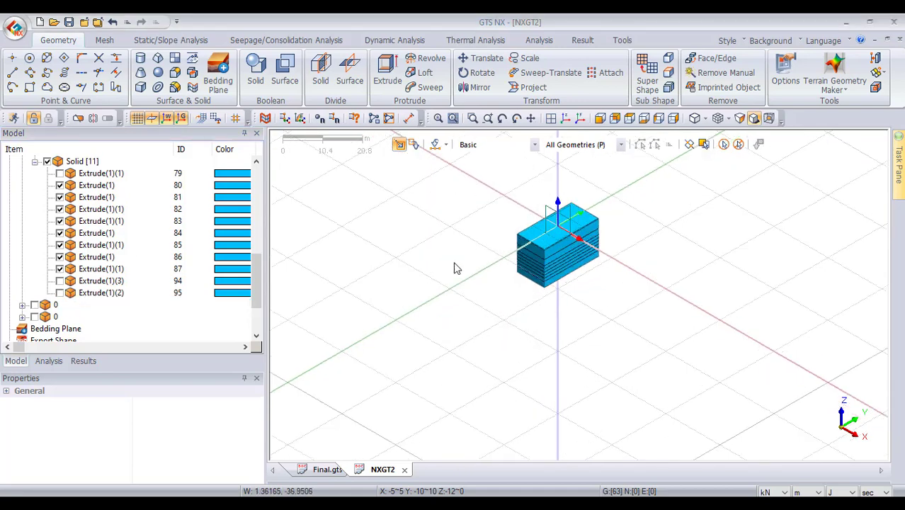
Show the first geometry set named 0 and delete the second one, which holds the outer boundary rectangle
left_click(36, 306)
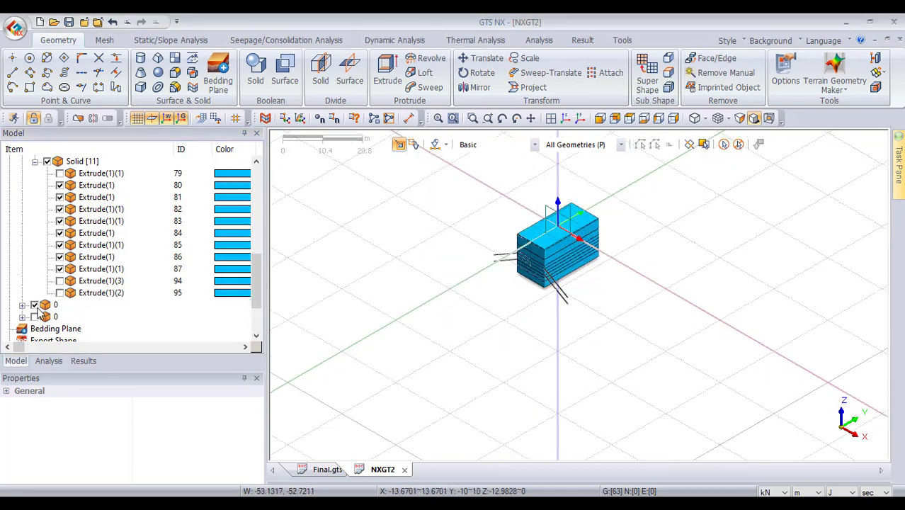
left_click(48, 319)
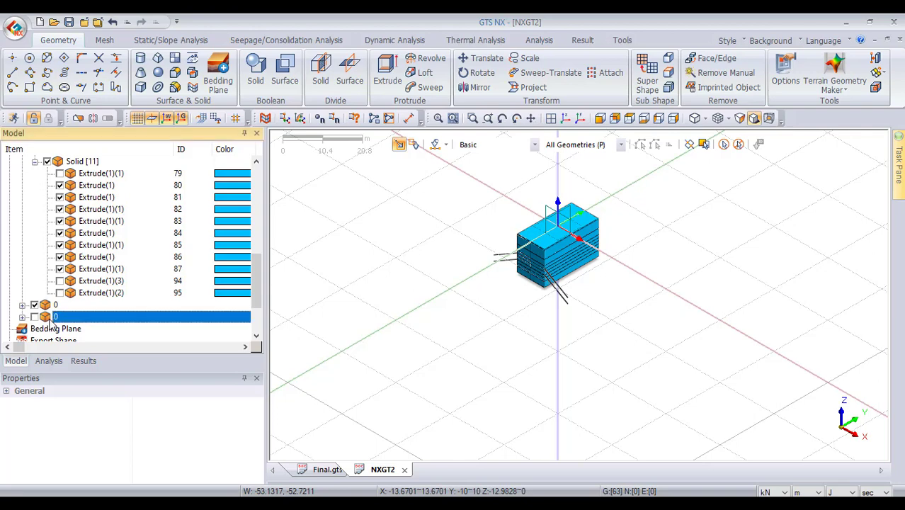
left_click(34, 317)
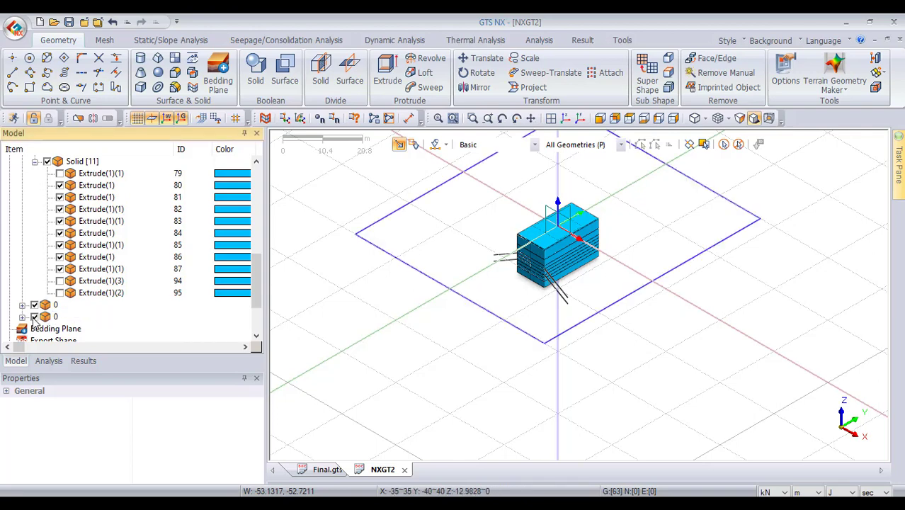
left_click(34, 317)
key("Delete")
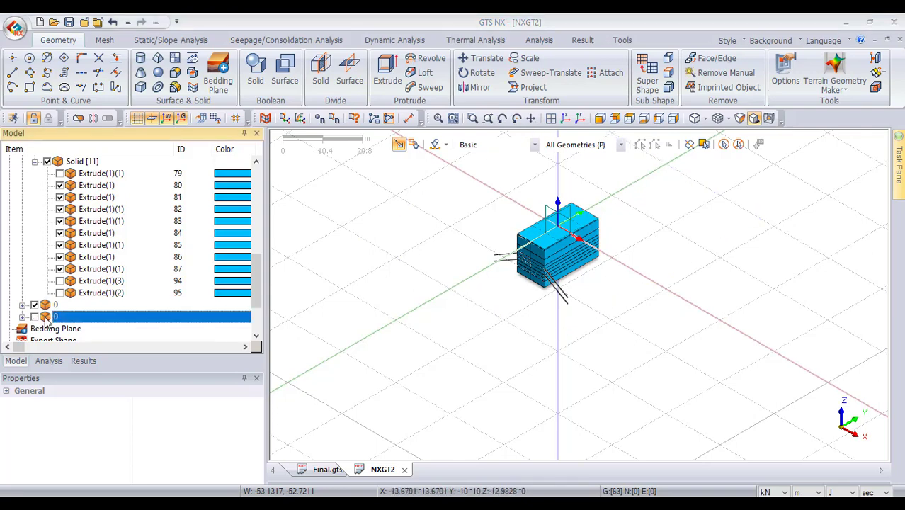
key("Return")
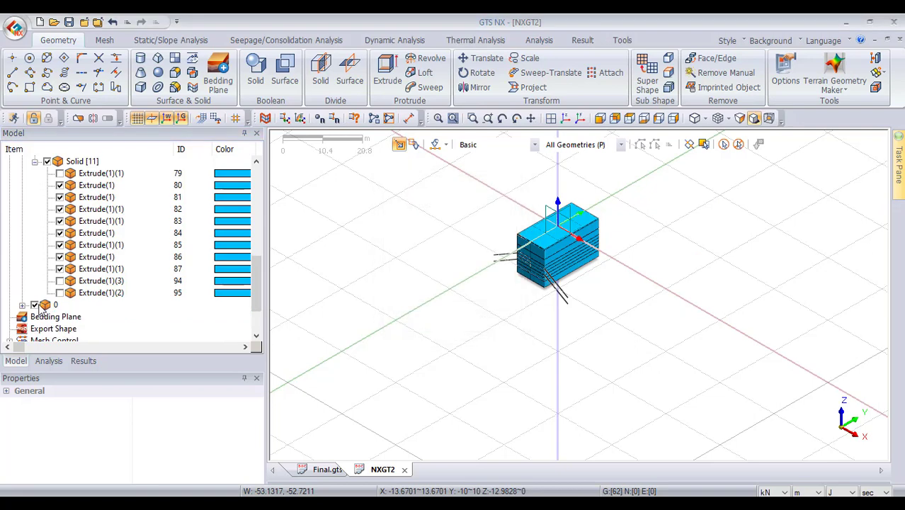
Examine the inclined anchor lines on both sides of the excavation and the solid layers they meet
scroll(526, 316, "up", 2)
scroll(526, 316, "up", 2)
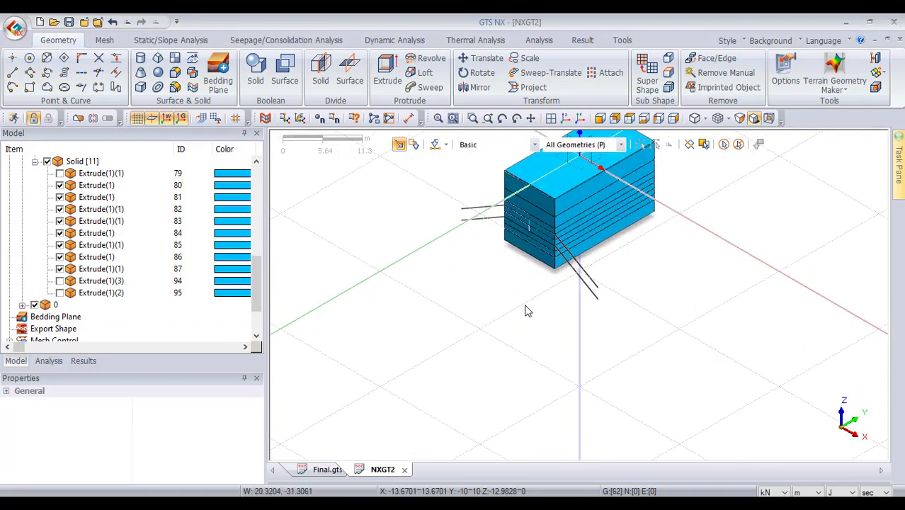
scroll(603, 215, "up", 1)
scroll(586, 304, "up", 3)
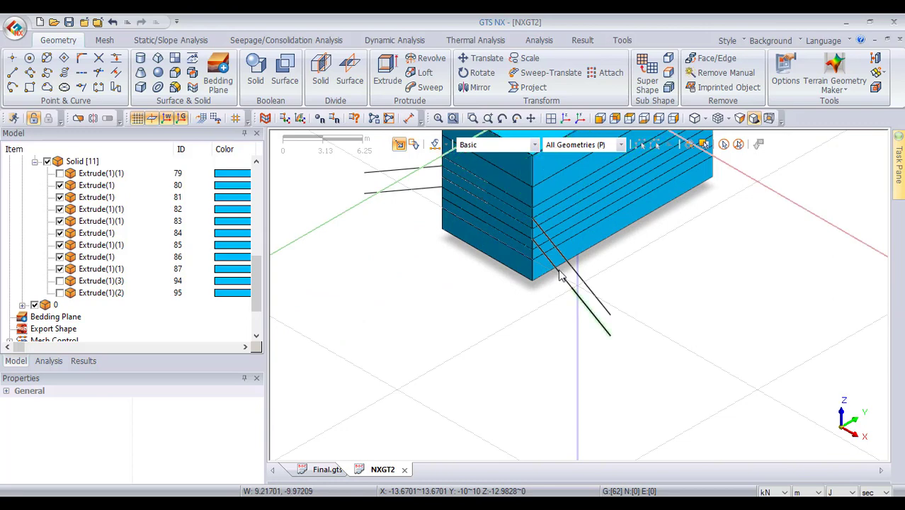
scroll(557, 266, "up", 3)
scroll(554, 261, "up", 2)
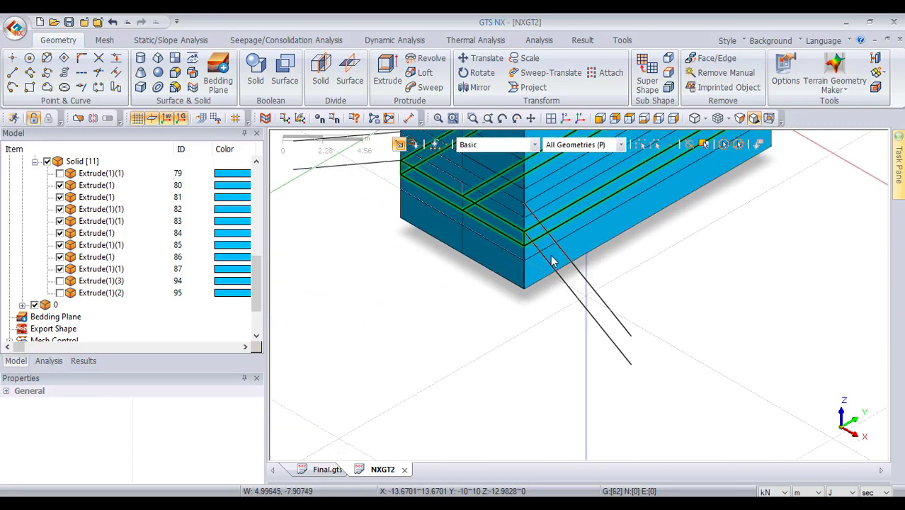
left_click(597, 300)
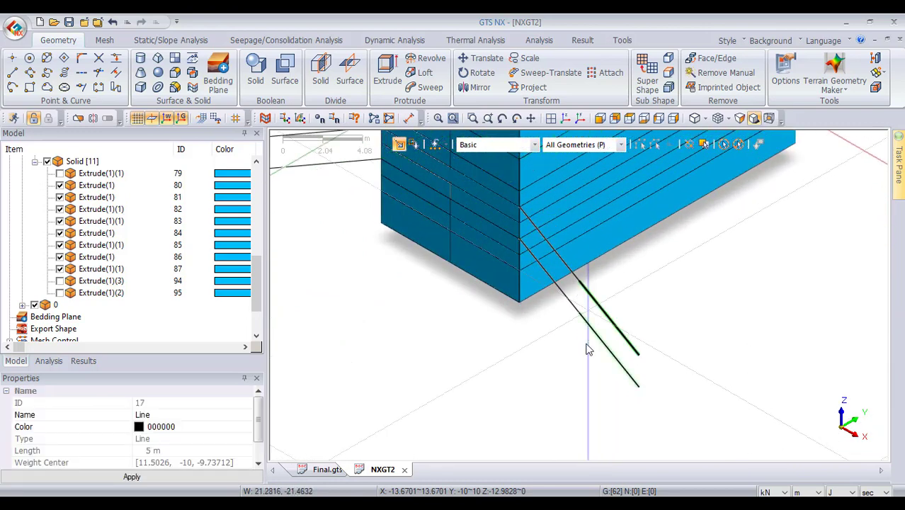
left_click(570, 272)
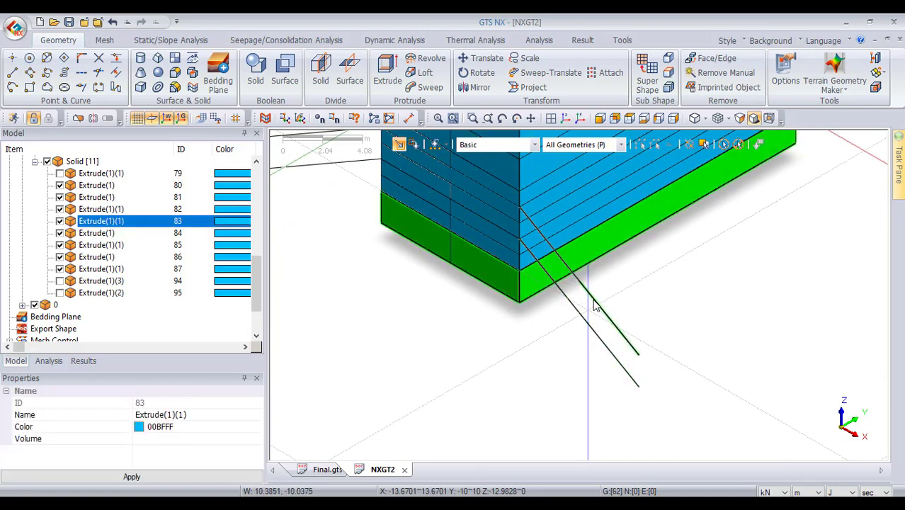
key("Escape")
scroll(560, 298, "down", 3)
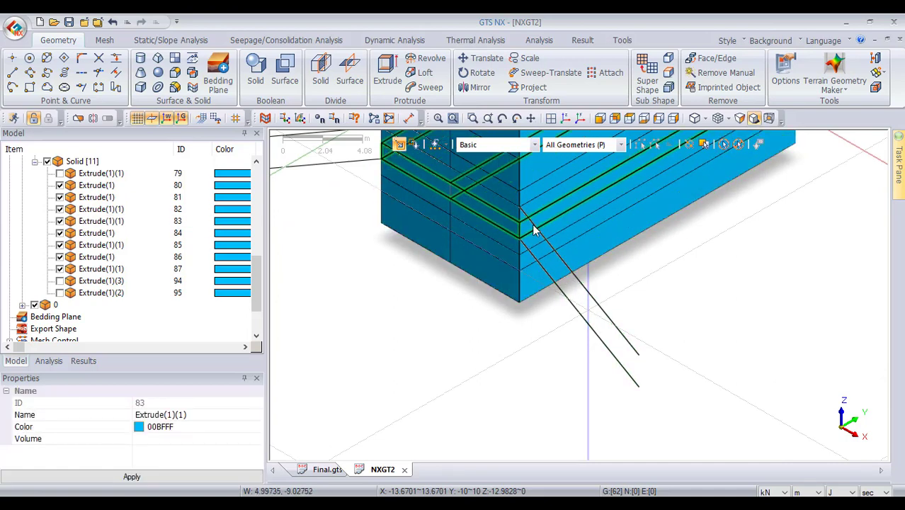
scroll(570, 312, "down", 2)
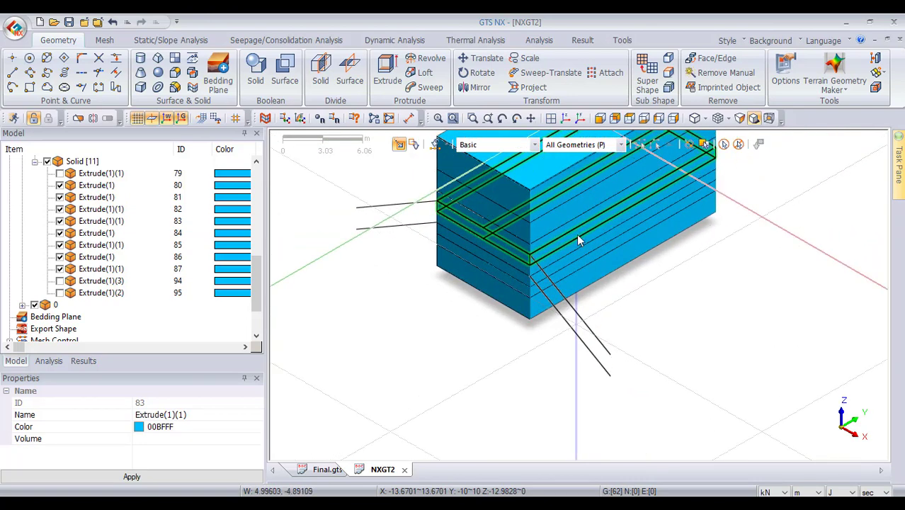
middle_click_drag(579, 239, 505, 365)
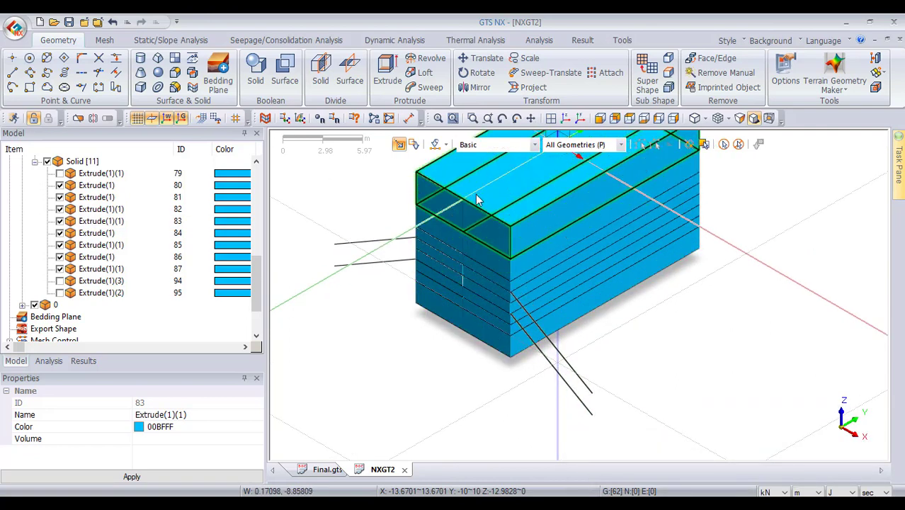
left_click(475, 194)
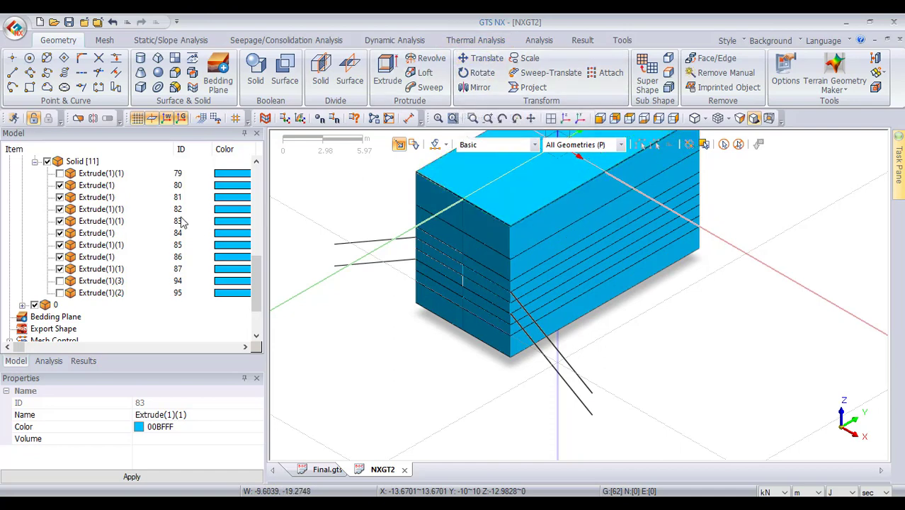
Hide all solids and select the eight anchor line segments on both sides of the excavation as Translate targets
left_click(47, 162)
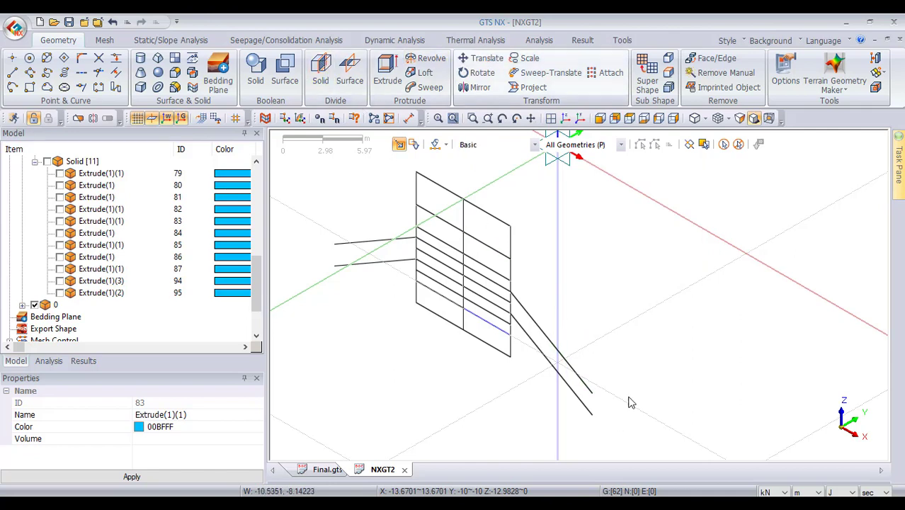
left_click_drag(606, 323, 529, 413)
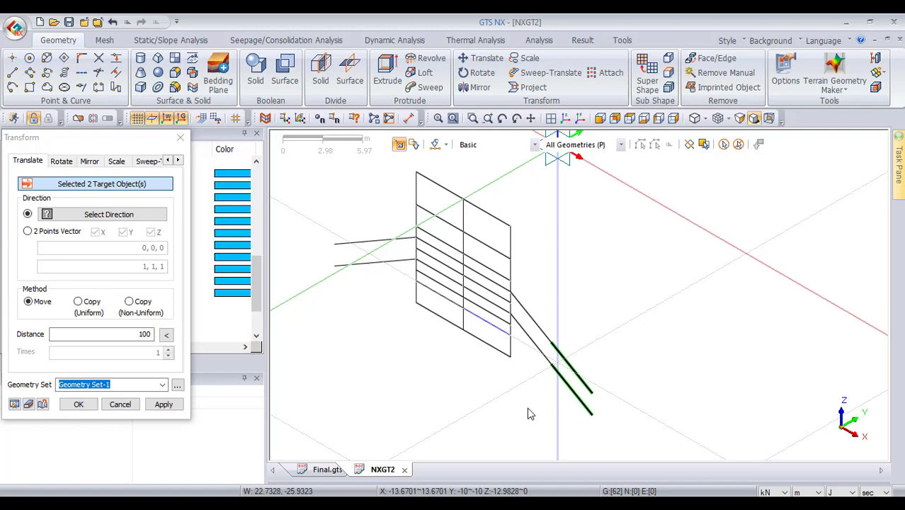
left_click(536, 345)
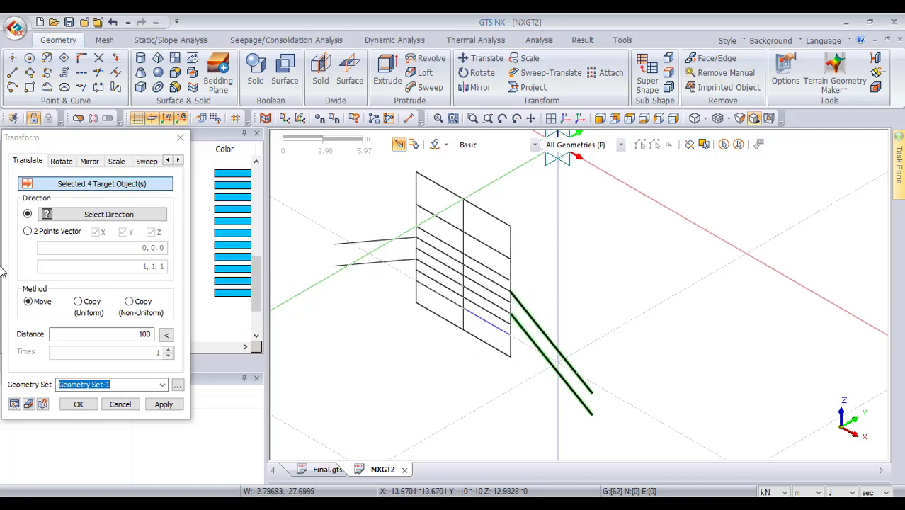
left_click(396, 261)
left_click(365, 263)
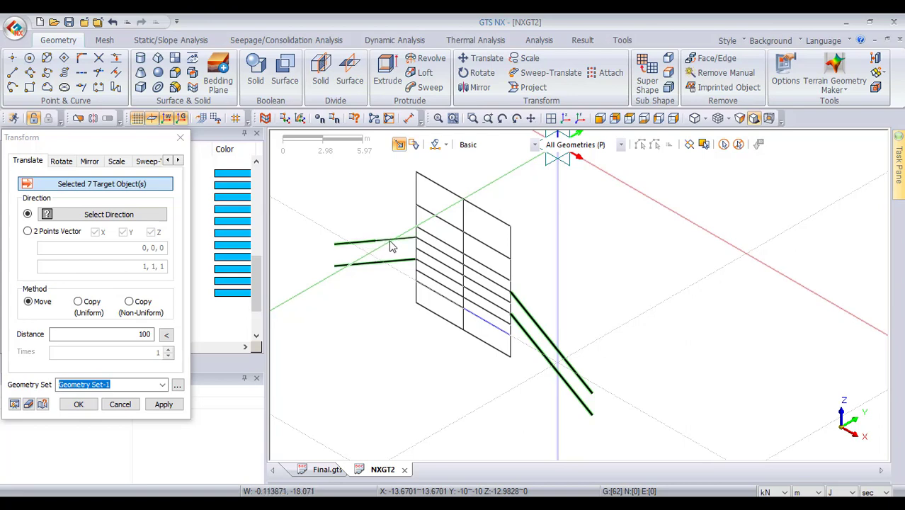
left_click(391, 240)
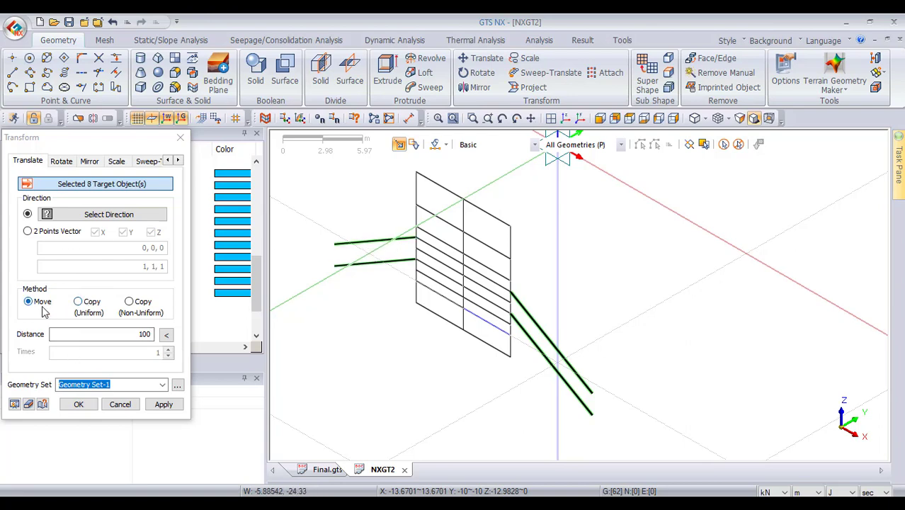
Move the selected anchor lines 2 m along the Y axis within Geometry Set-1
left_click(128, 333)
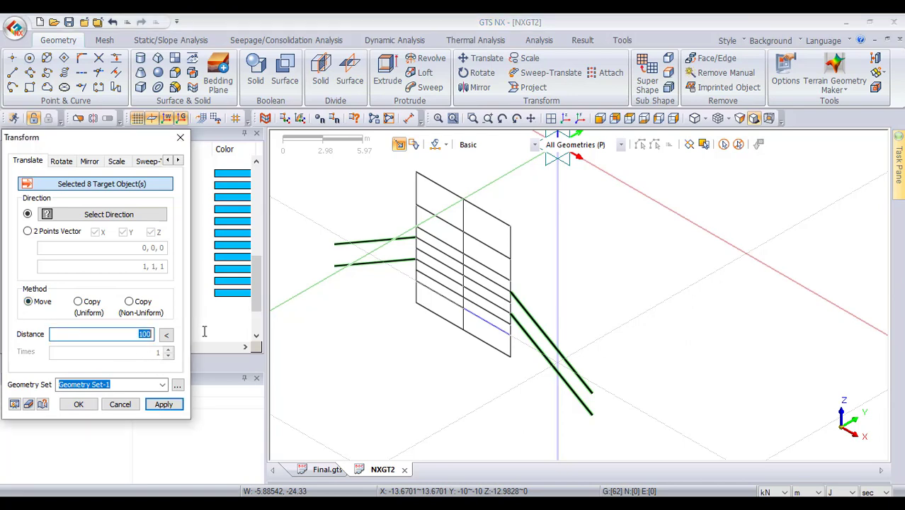
left_click(107, 214)
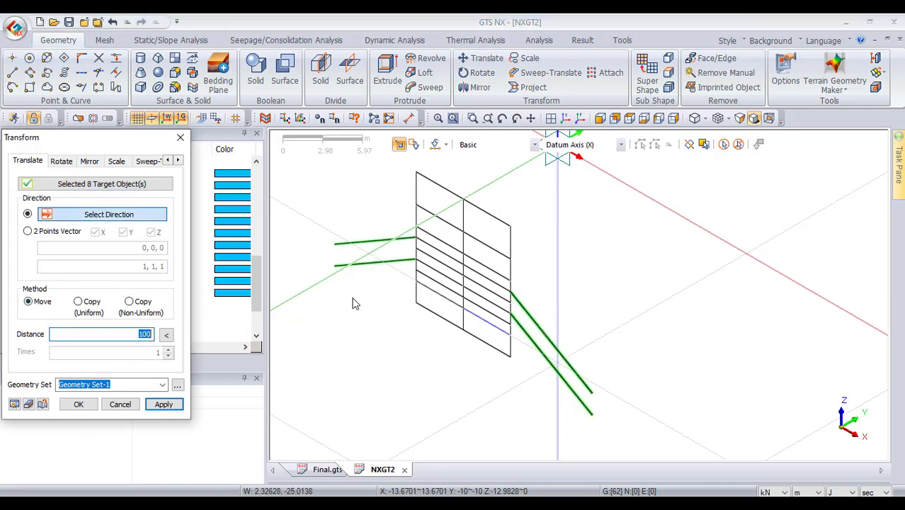
left_click(332, 275)
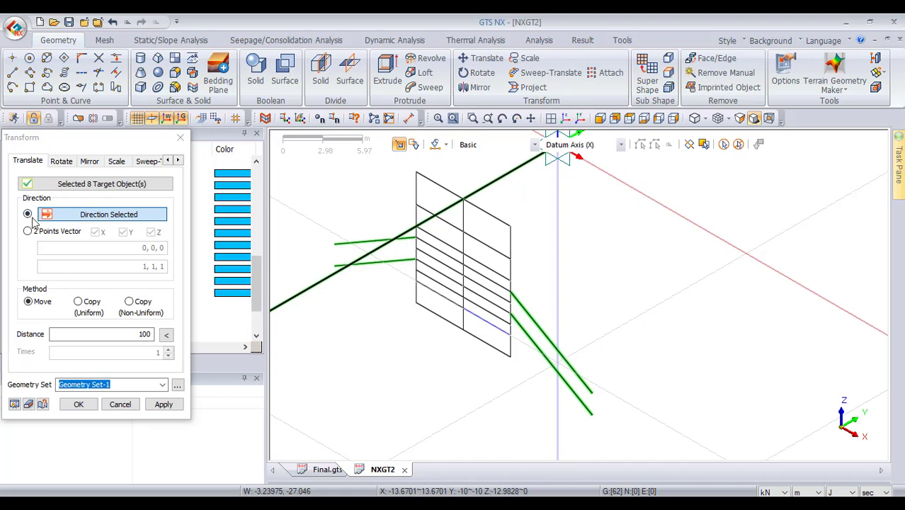
left_click(142, 334)
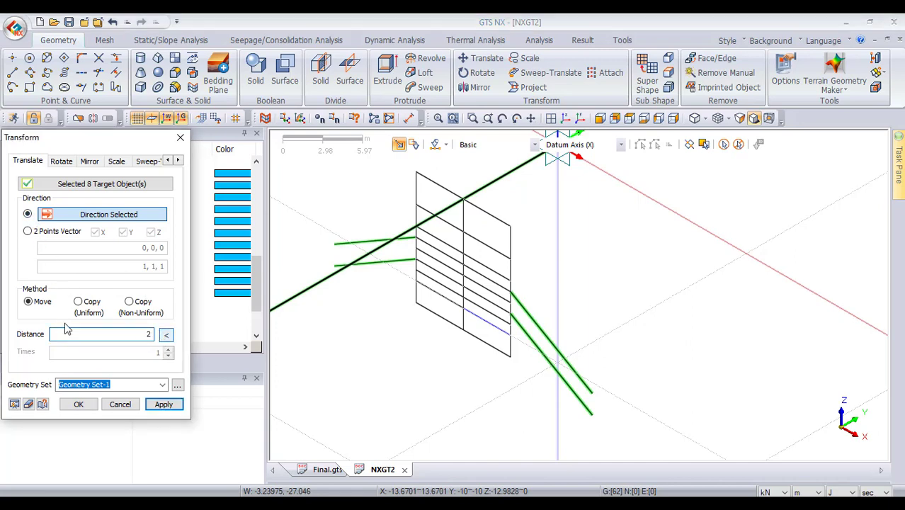
left_click(163, 404)
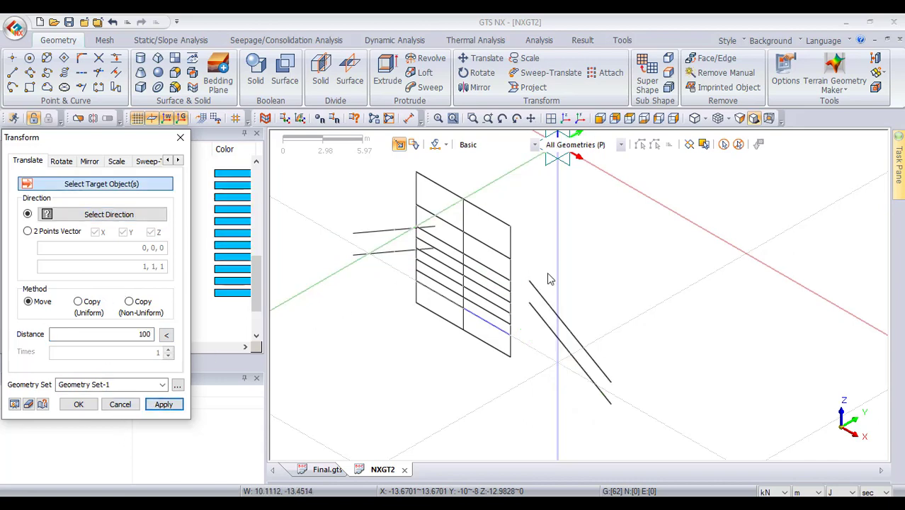
Select the eight anchor line segments on both sides of the excavation as Translate targets again
left_click_drag(620, 278, 545, 423)
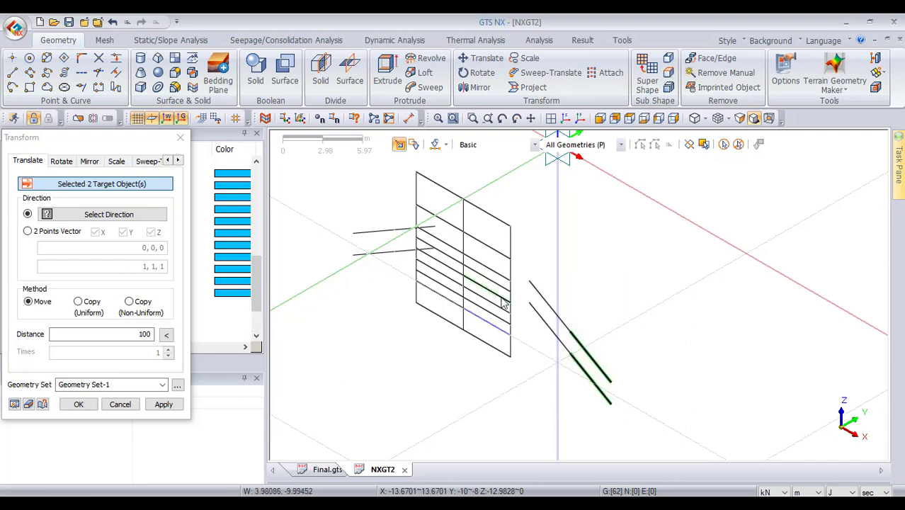
left_click(554, 310)
left_click(544, 322)
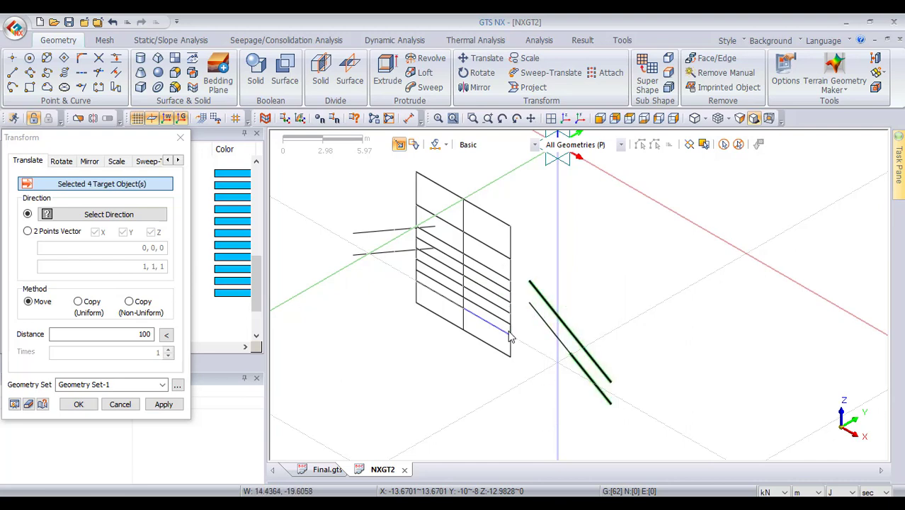
left_click(360, 253)
left_click(405, 252)
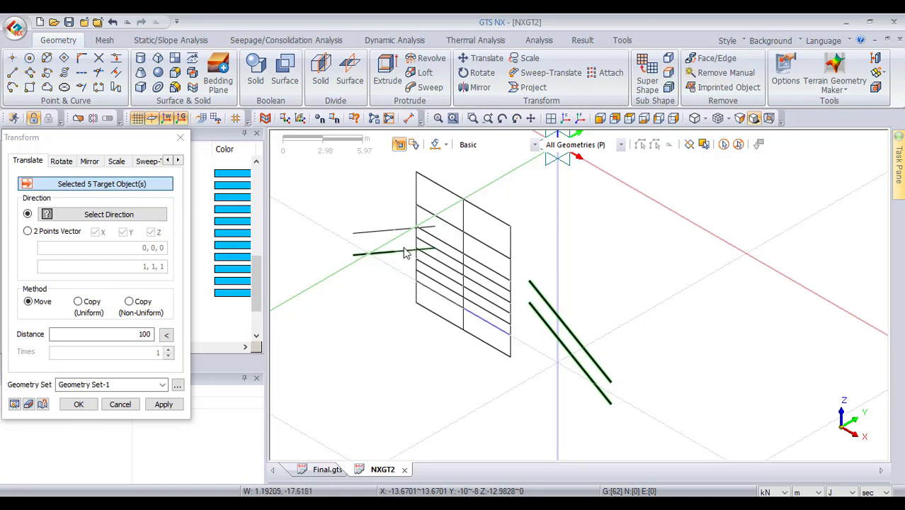
left_click(398, 230)
left_click(392, 231)
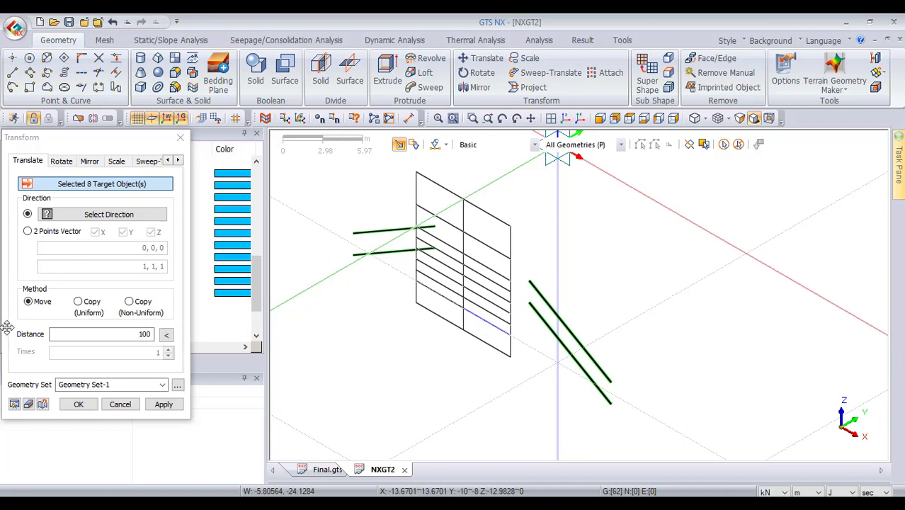
Copy the selected anchor lines uniformly three times at 4 m spacing along the Y axis within Geometry Set-1, and close the Transform dialog
left_click(79, 302)
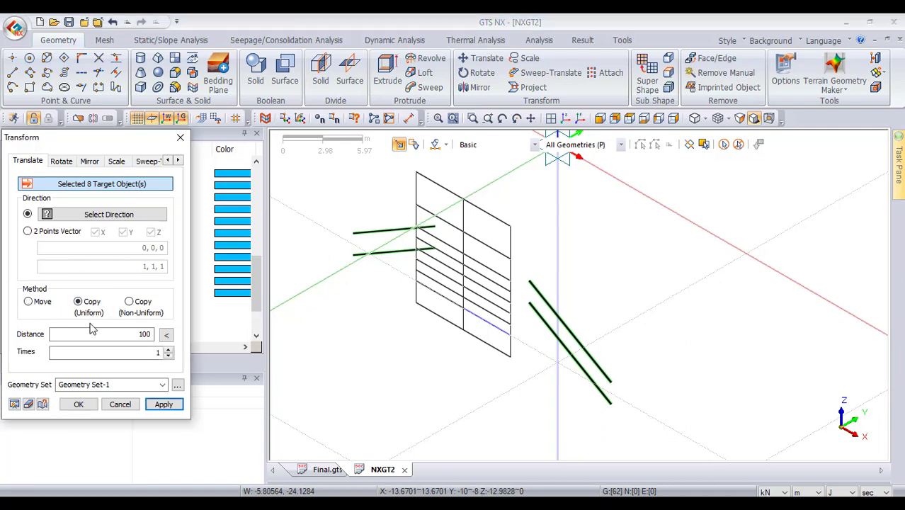
double_click(116, 333)
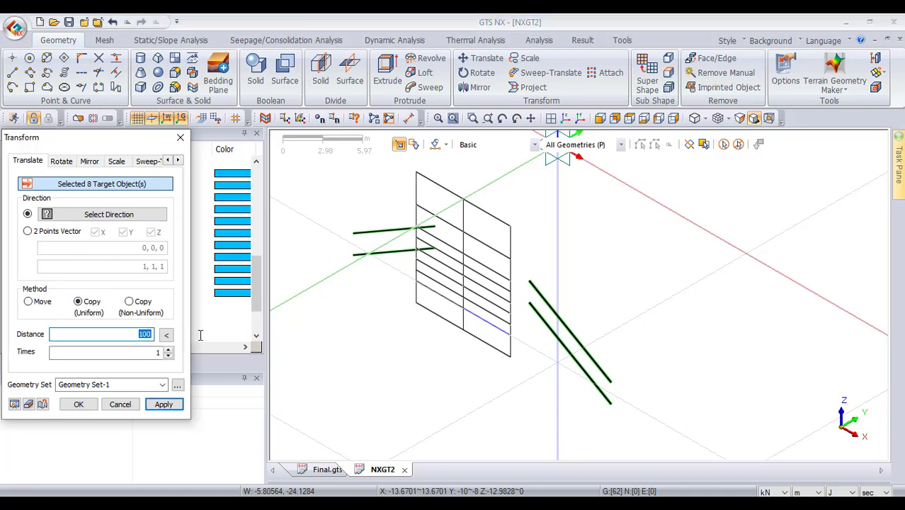
type("4")
key("Tab")
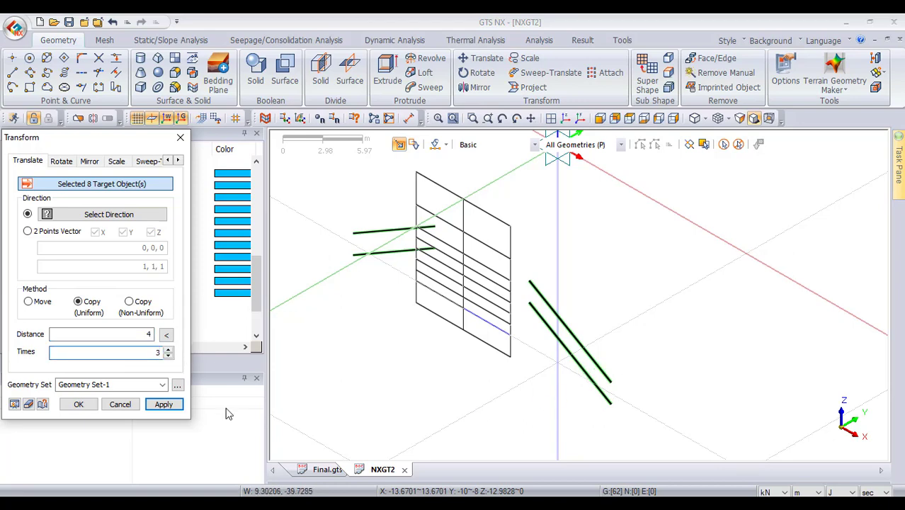
left_click(164, 406)
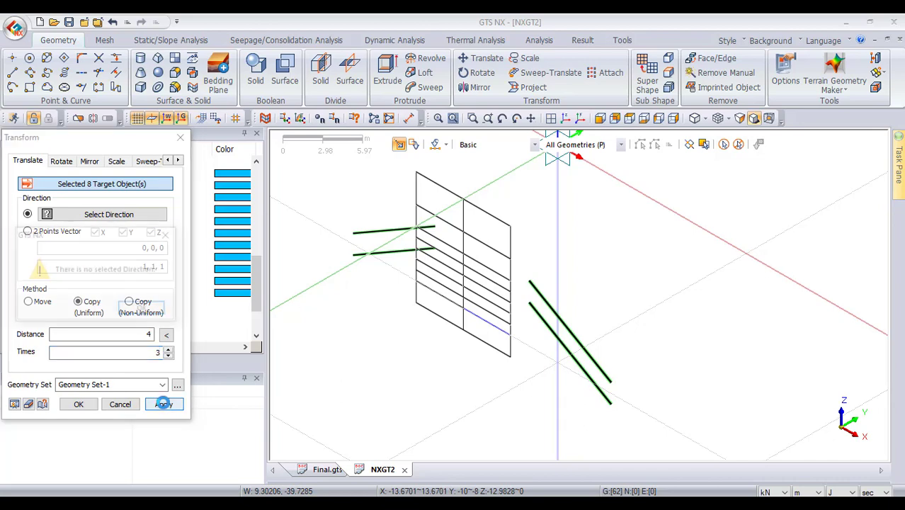
left_click(142, 307)
left_click(89, 213)
left_click(331, 275)
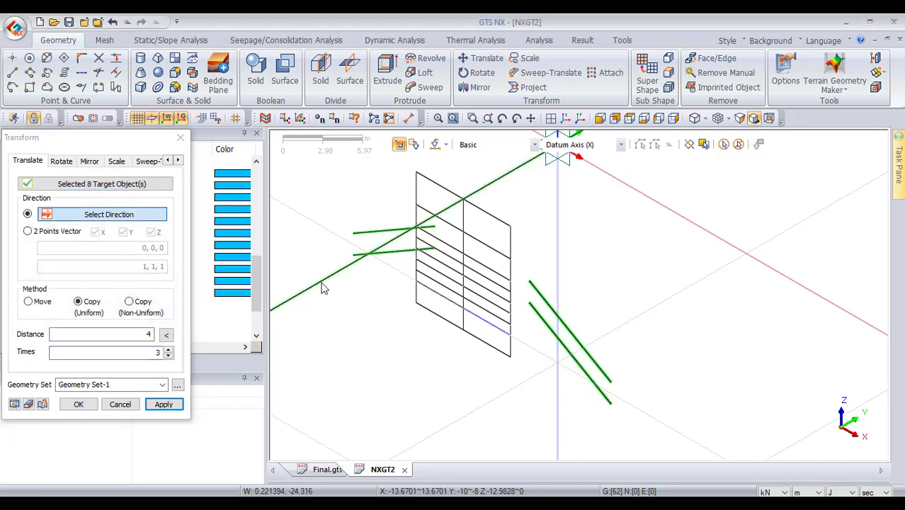
left_click(163, 405)
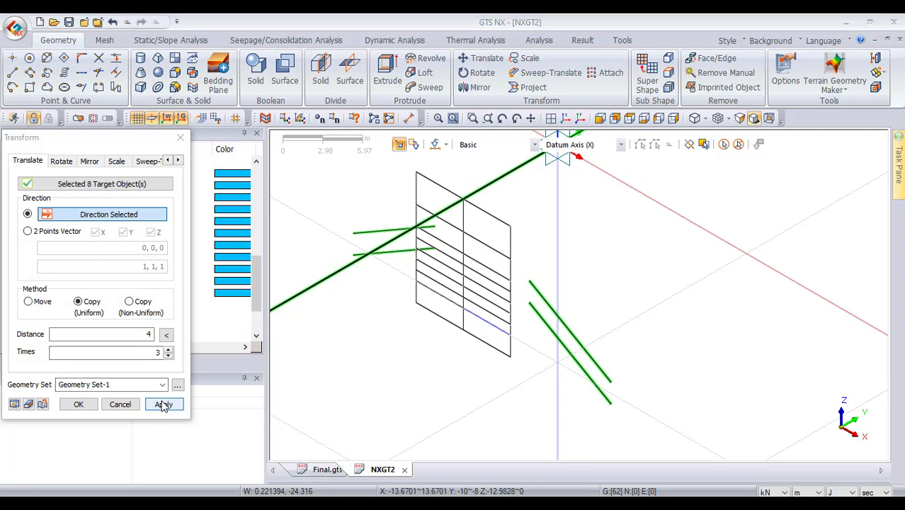
left_click(164, 405)
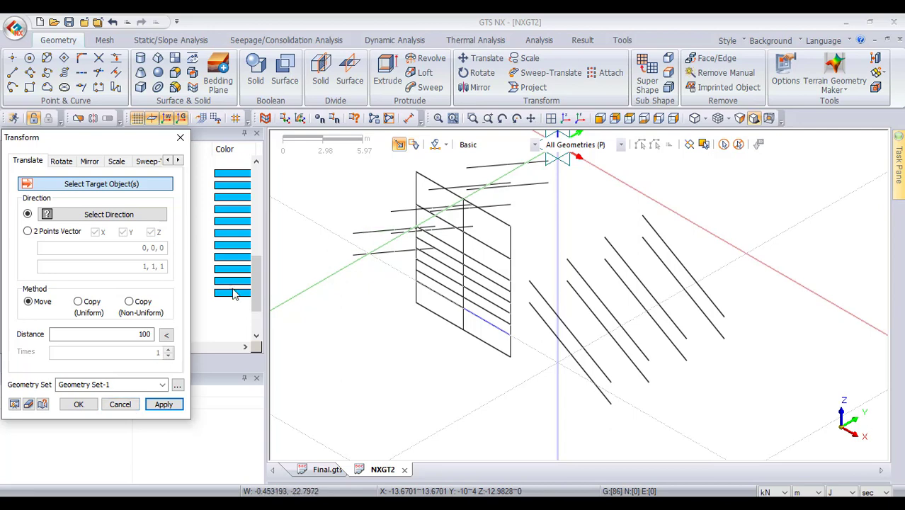
left_click_drag(110, 135, 418, 176)
left_click(483, 170)
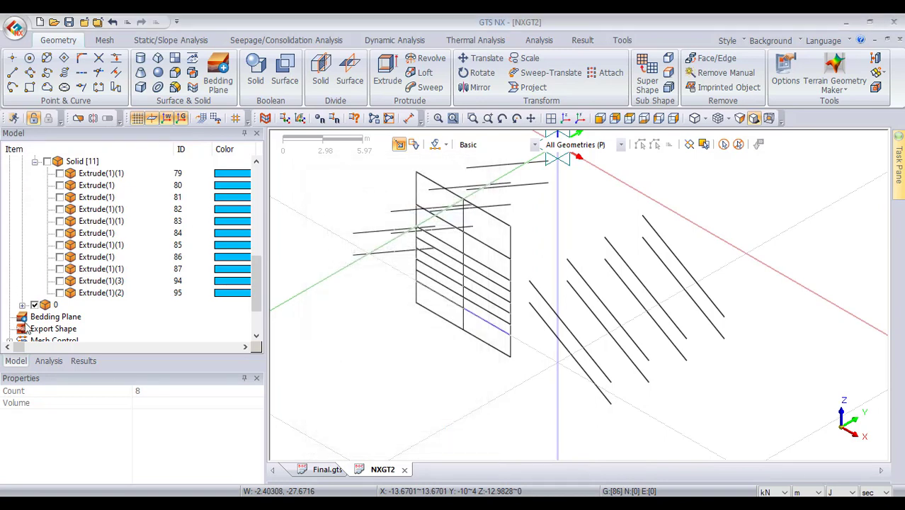
Show the Extrude(1) solid with ID 86 and examine in isometric and front views where the anchor rows meet it
left_click(60, 257)
scroll(539, 290, "up", 5)
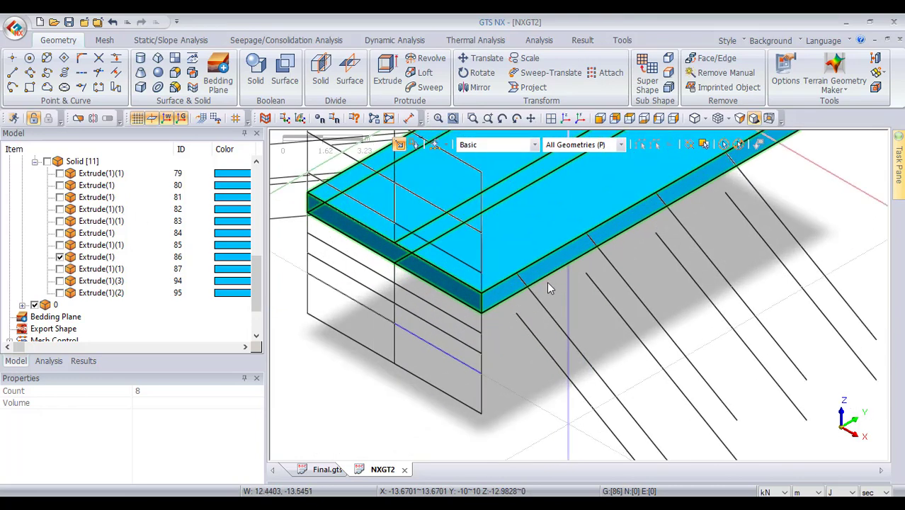
left_click(502, 272)
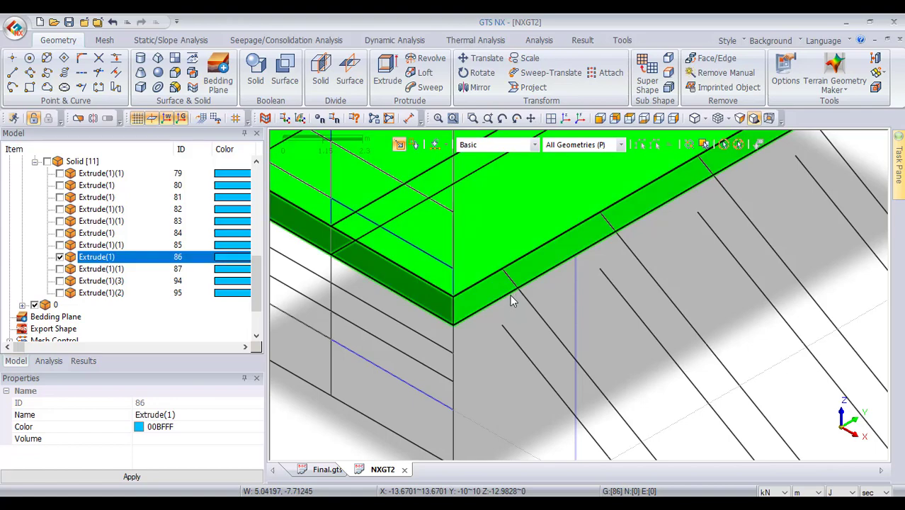
scroll(501, 272, "down", 2)
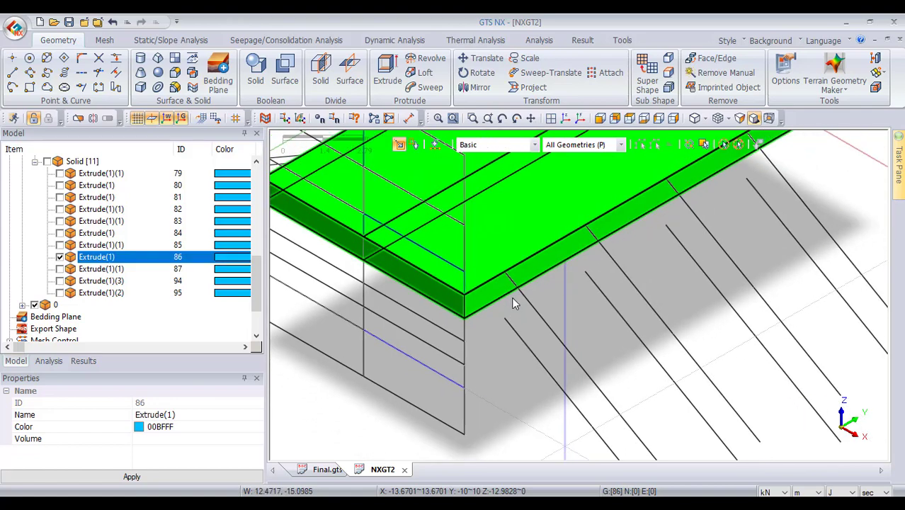
left_click(600, 118)
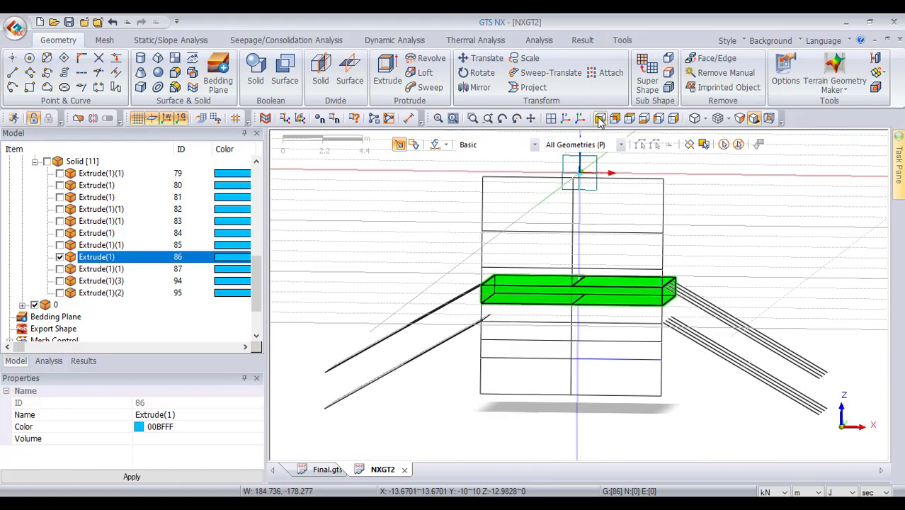
scroll(680, 354, "up", 1)
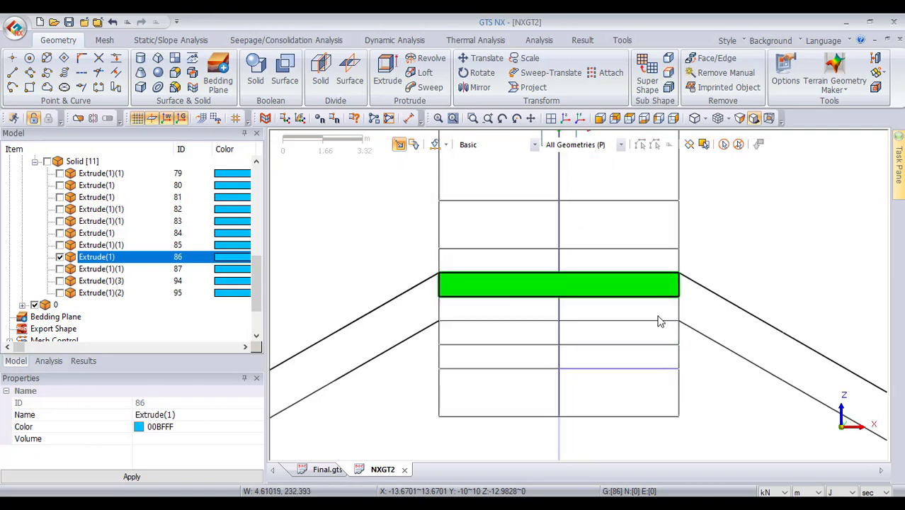
scroll(593, 299, "down", 1)
scroll(510, 290, "down", 1)
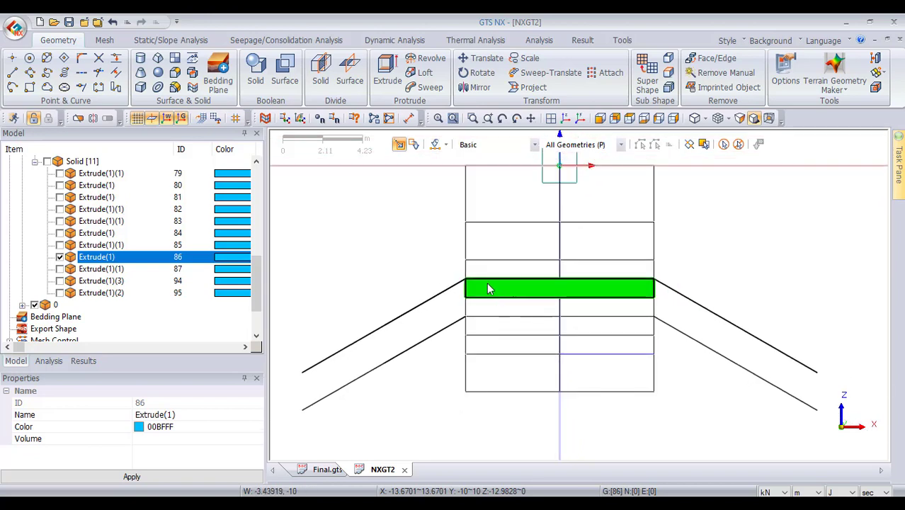
scroll(437, 285, "up", 1)
scroll(441, 292, "up", 3)
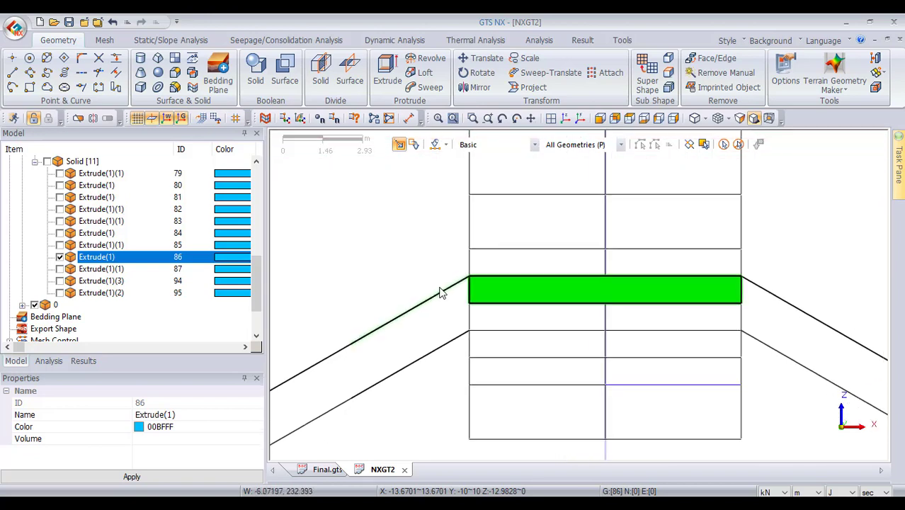
scroll(441, 292, "down", 1)
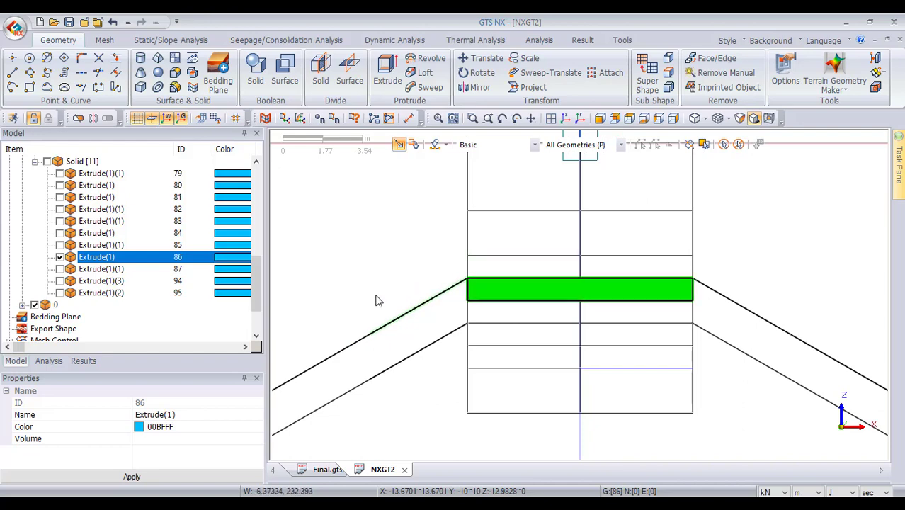
Highlight the horizontal layer lines around the anchor levels and at the ground surface for inspection, and hide solid 86 again in isometric view
left_click(498, 300)
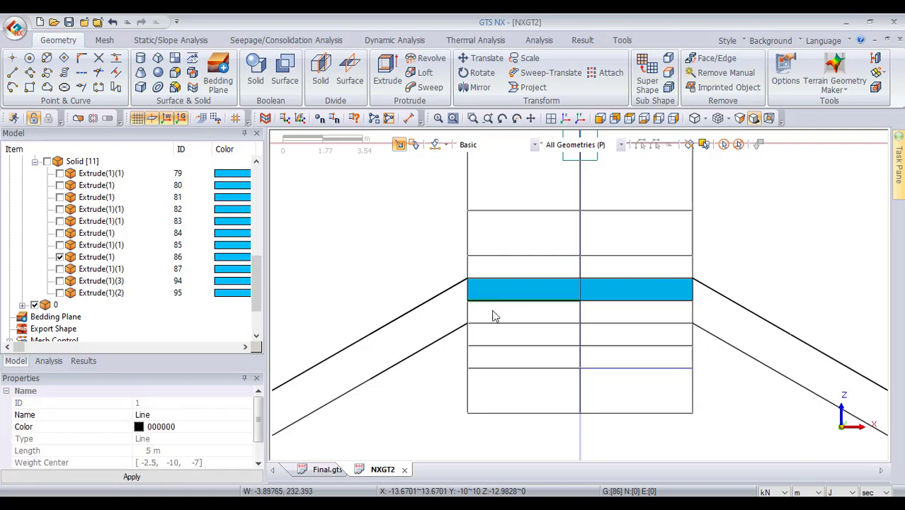
left_click(499, 300)
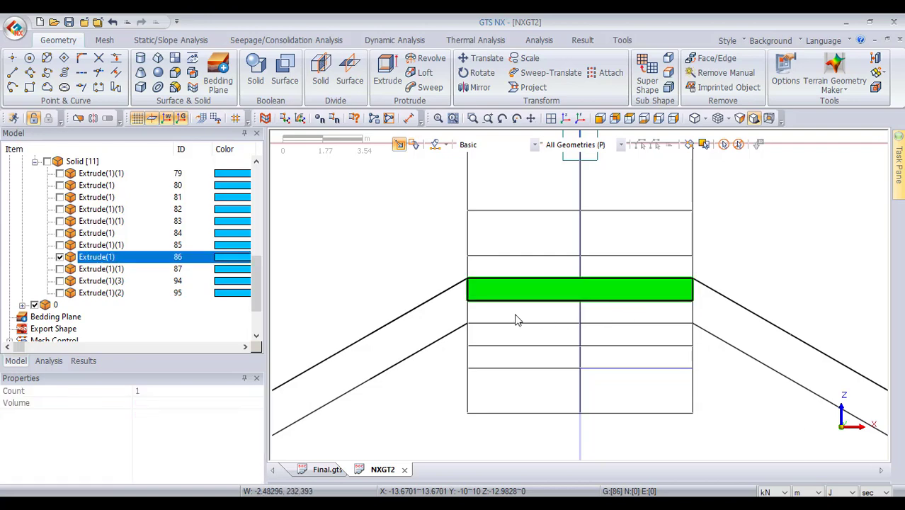
left_click(649, 325)
left_click(499, 325)
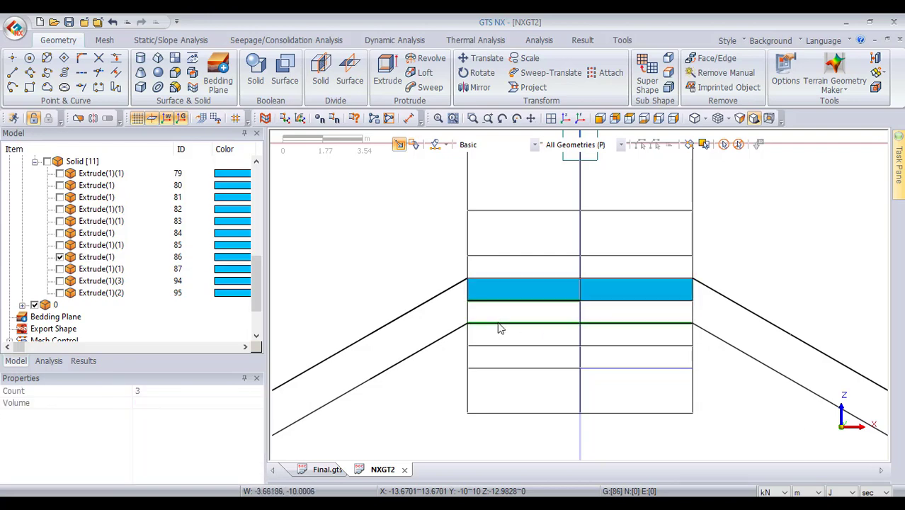
left_click(649, 257)
scroll(574, 289, "down", 2)
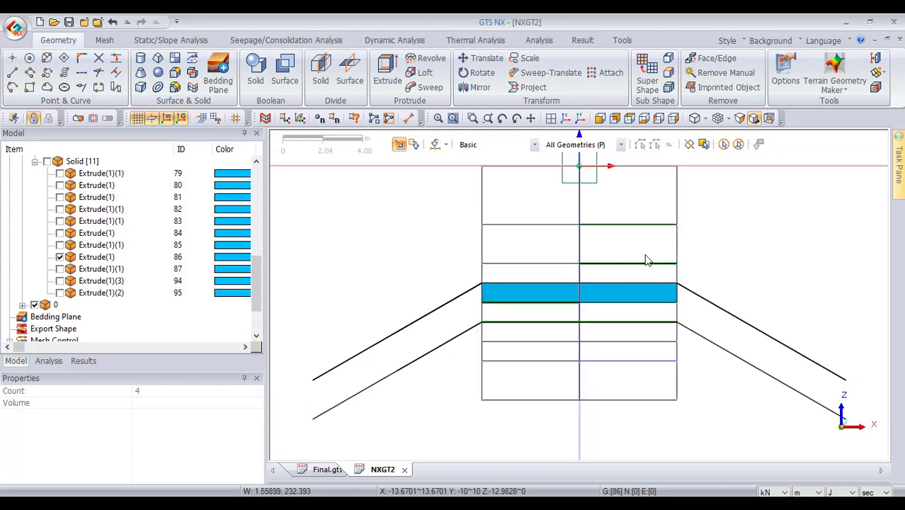
left_click(679, 282)
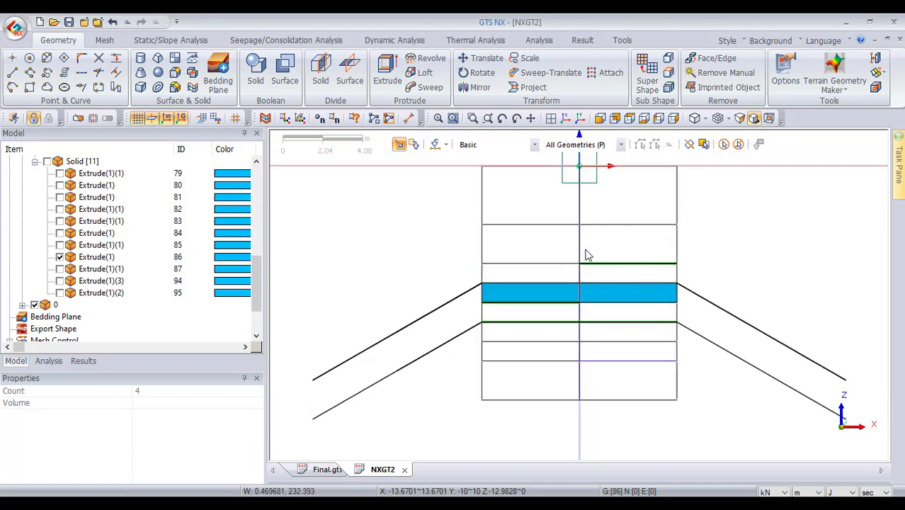
scroll(562, 351, "down", 2)
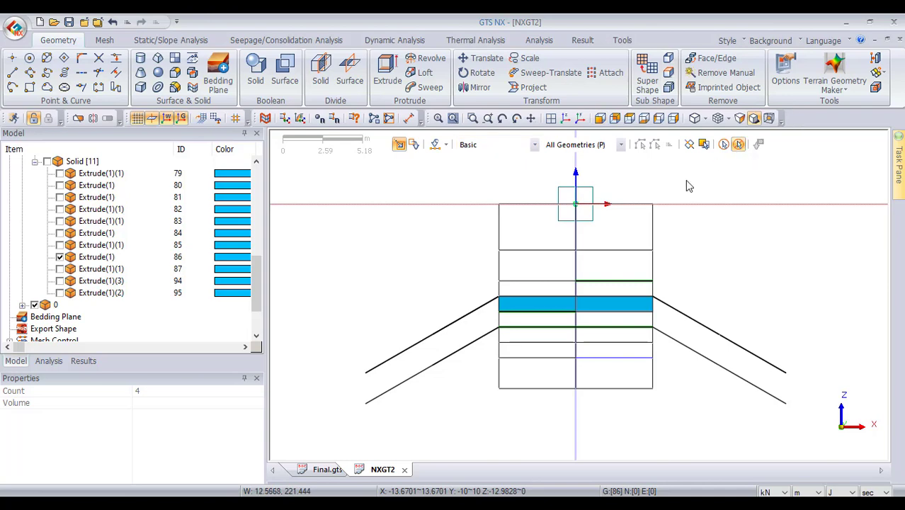
left_click(614, 207)
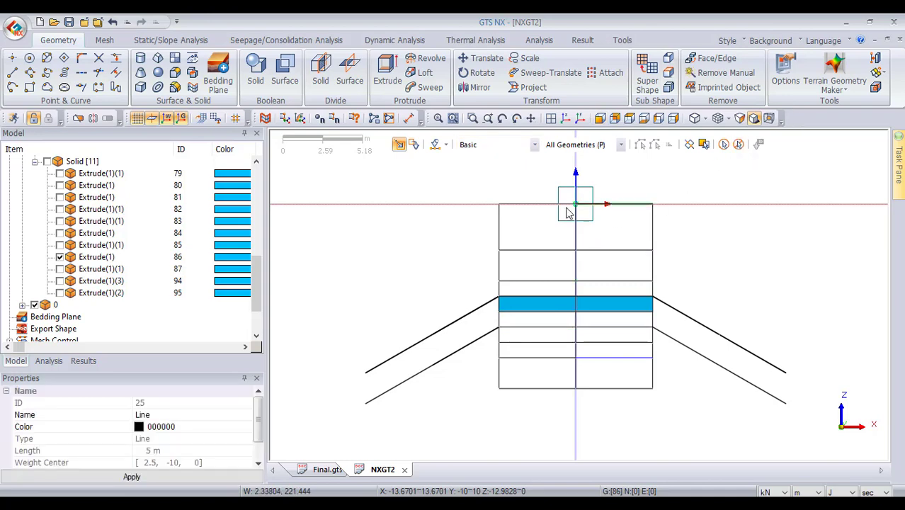
left_click(526, 206)
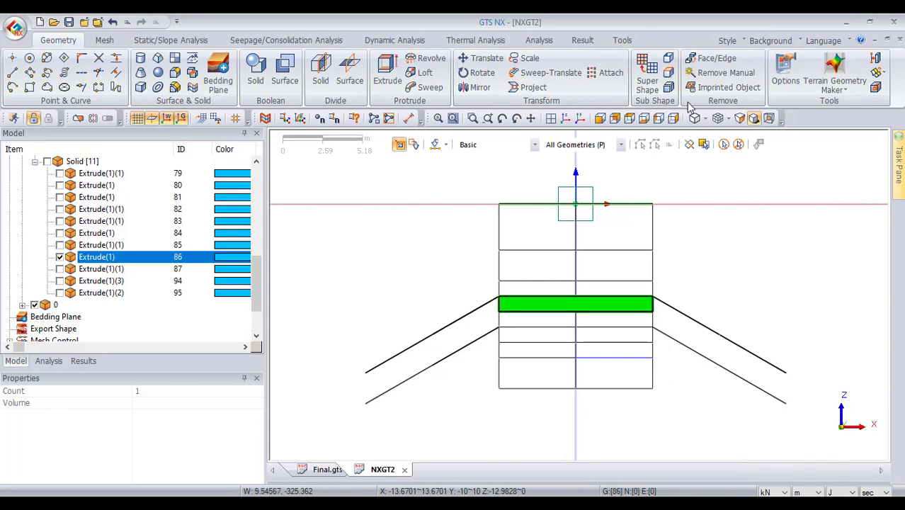
left_click(559, 120)
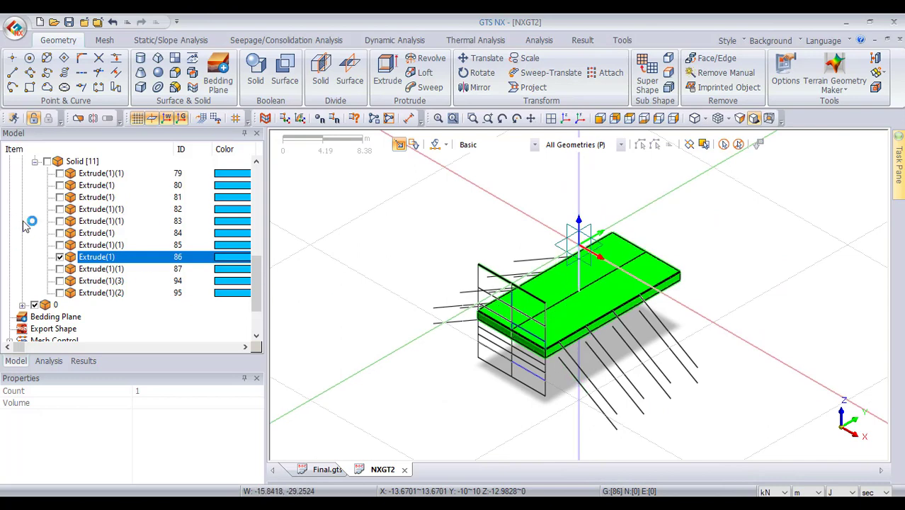
left_click(57, 256)
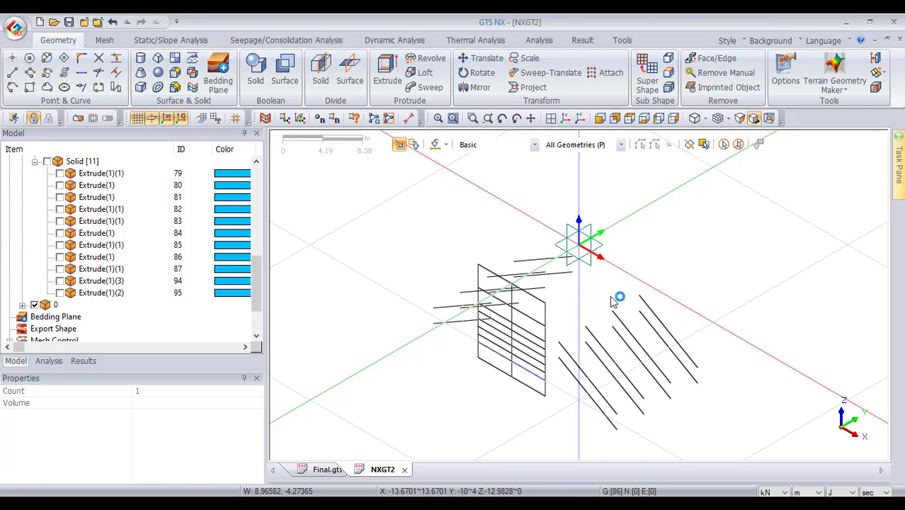
Save the model as 3d_Retaining_Excavation in the Lecture_5 folder as a GTS NX file
left_click(69, 22)
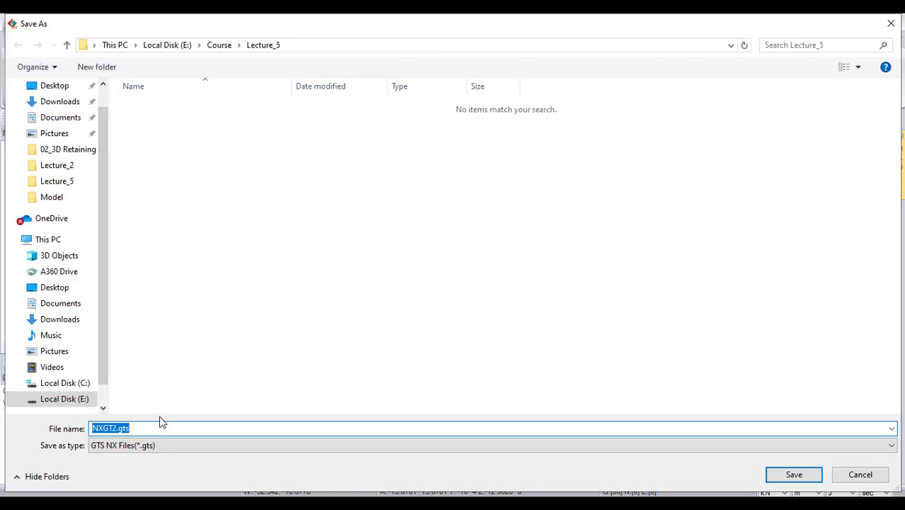
type("3d_Retaining_Excavation")
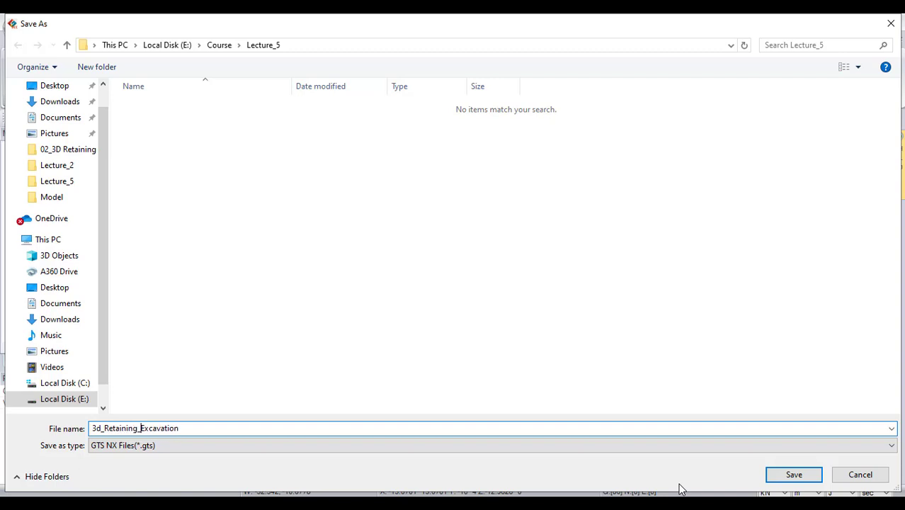
left_click(786, 474)
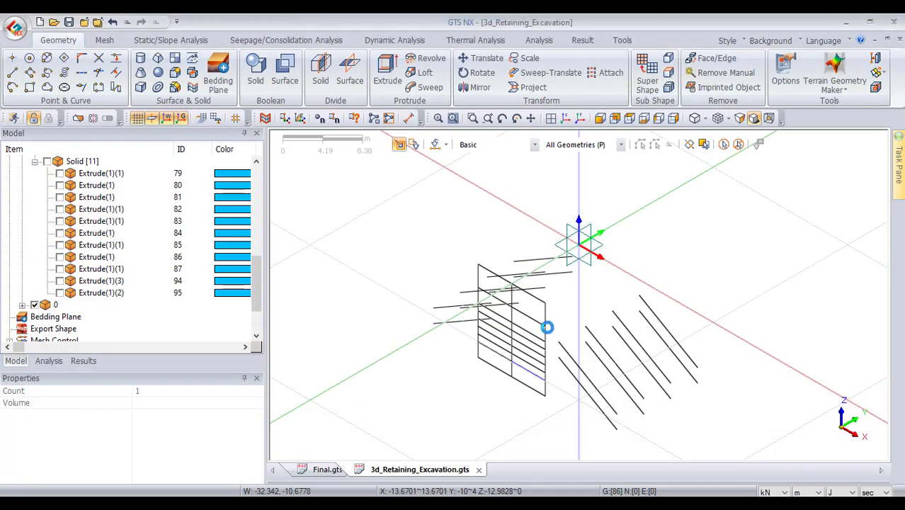
scroll(476, 380, "up", 3)
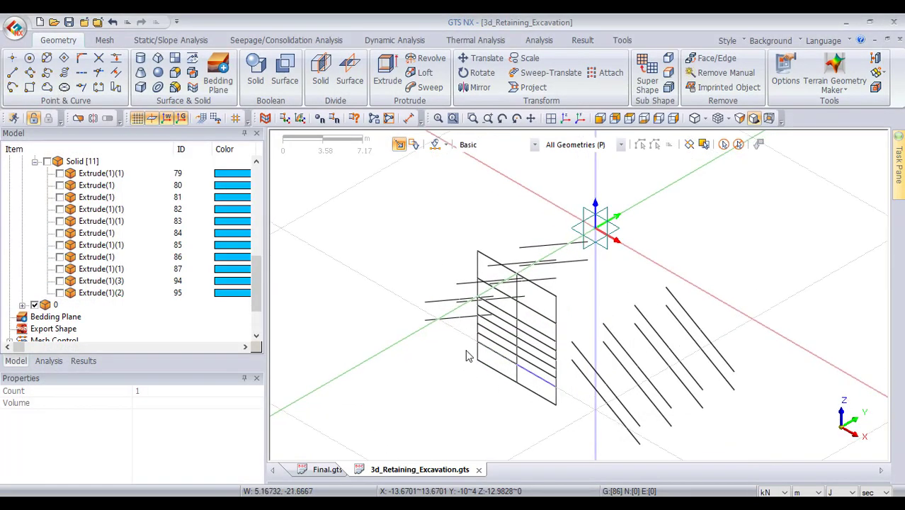
scroll(471, 347, "down", 3)
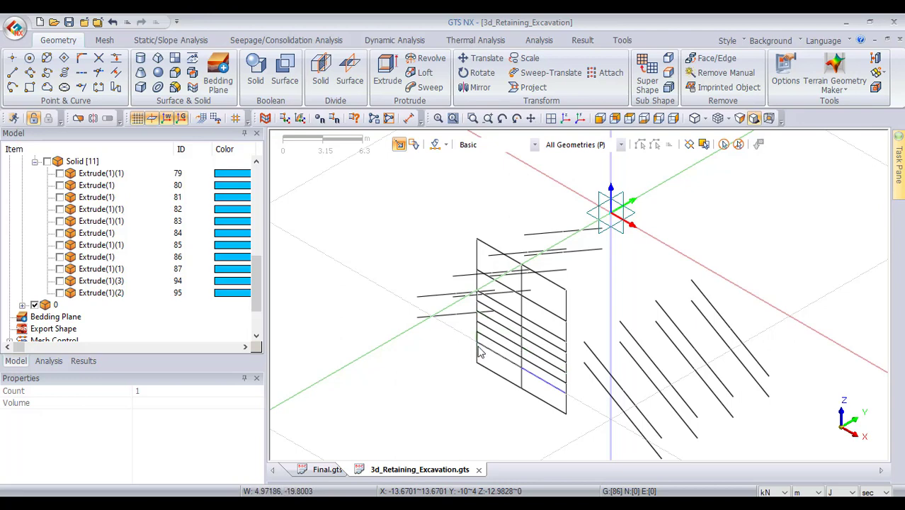
Copy both segments of the lower anchor nearest the front on the +X side once, at -2 m along the Y axis, in Geometry Set-1
scroll(540, 380, "up", 3)
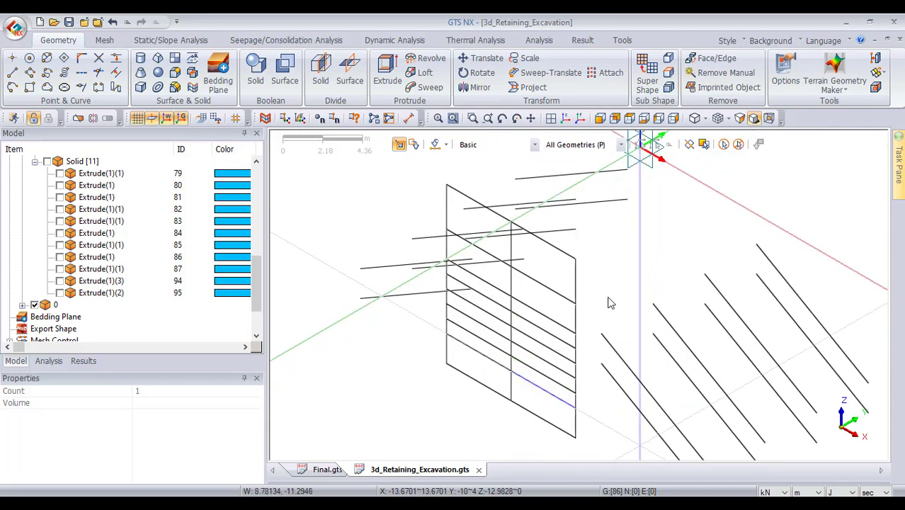
scroll(604, 323, "down", 5)
scroll(601, 330, "up", 3)
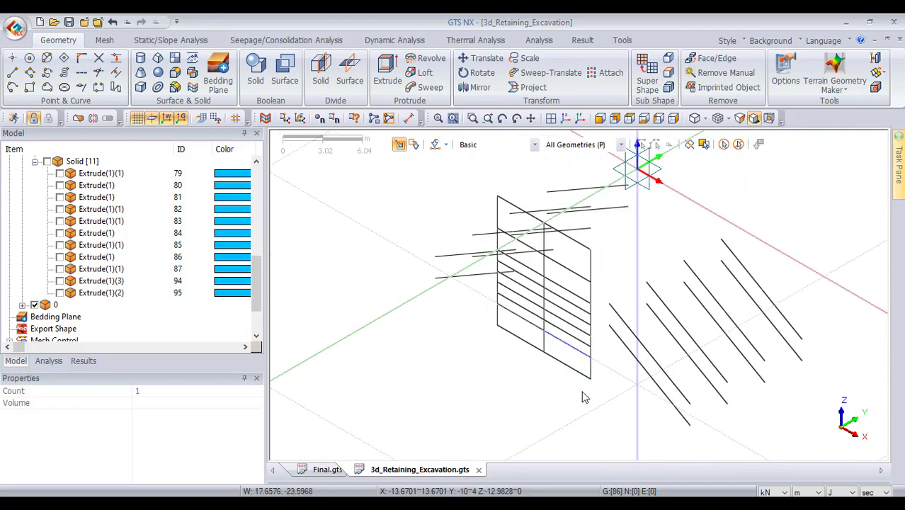
scroll(581, 383, "up", 1)
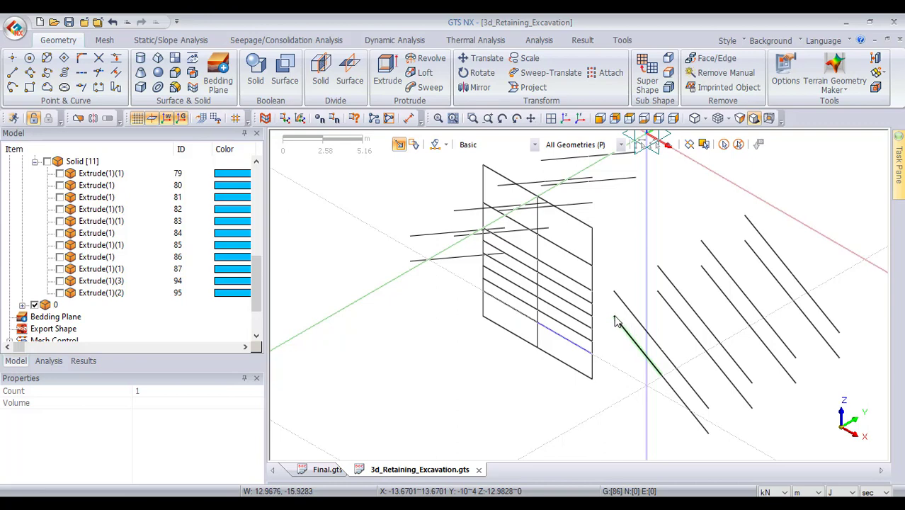
scroll(617, 321, "down", 1)
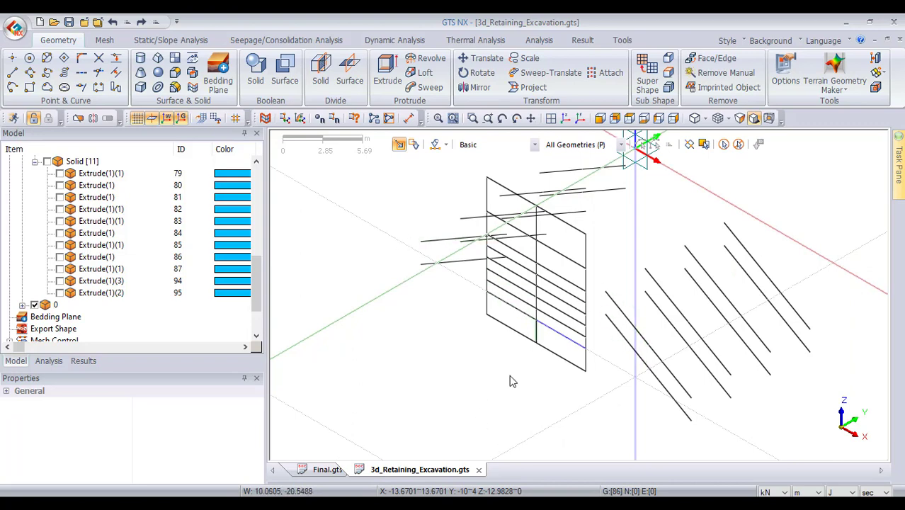
left_click(615, 333)
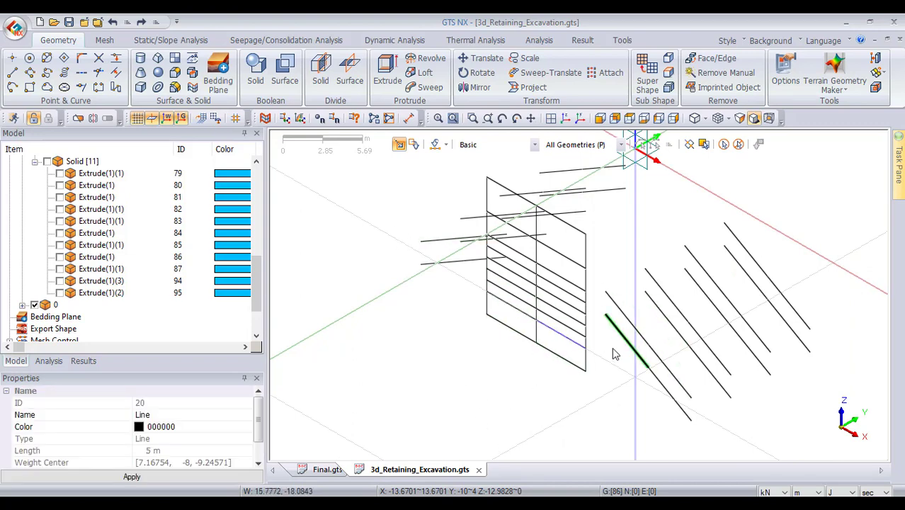
left_click(661, 391)
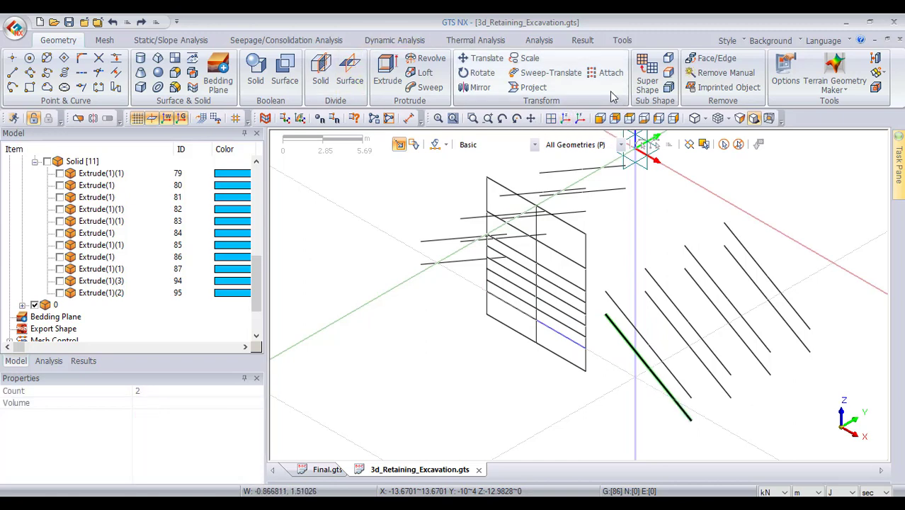
left_click(484, 61)
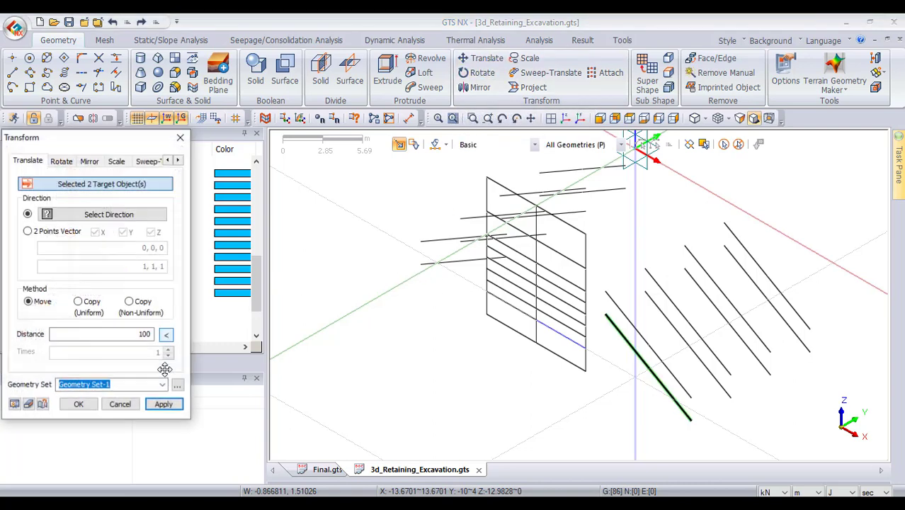
double_click(133, 334)
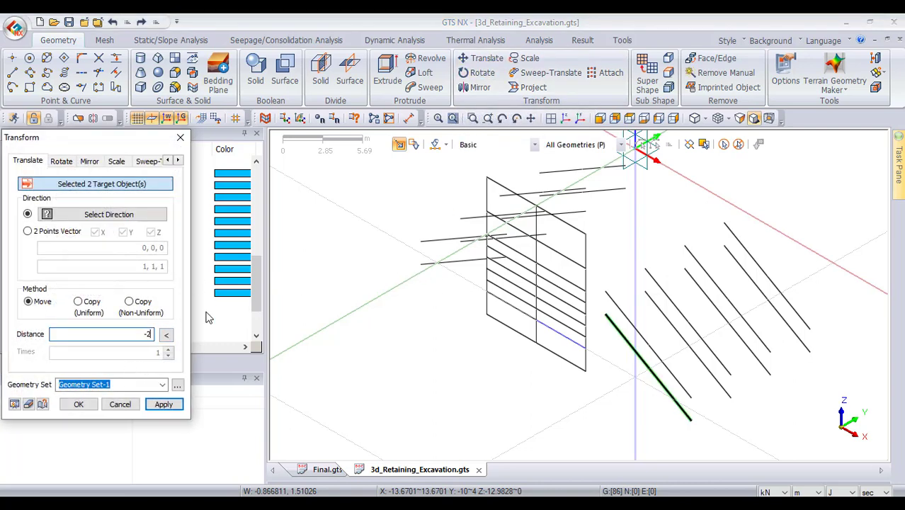
left_click(80, 216)
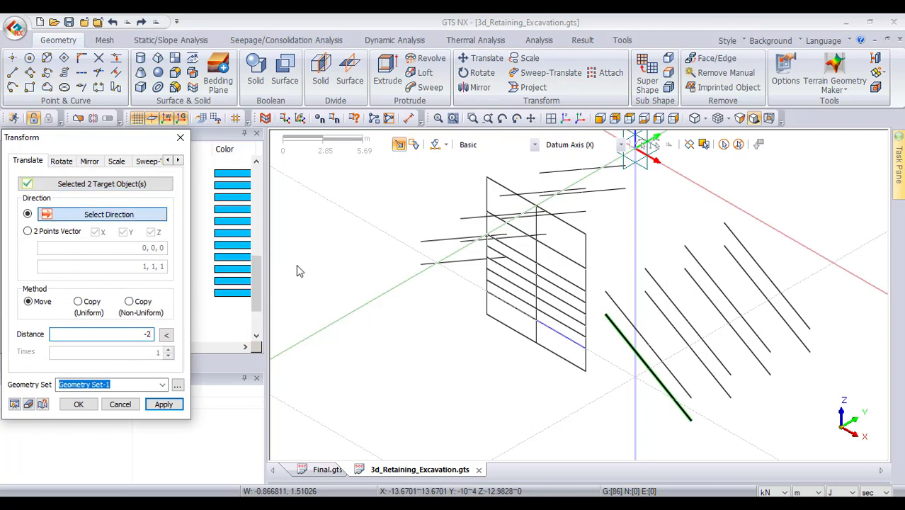
left_click(384, 292)
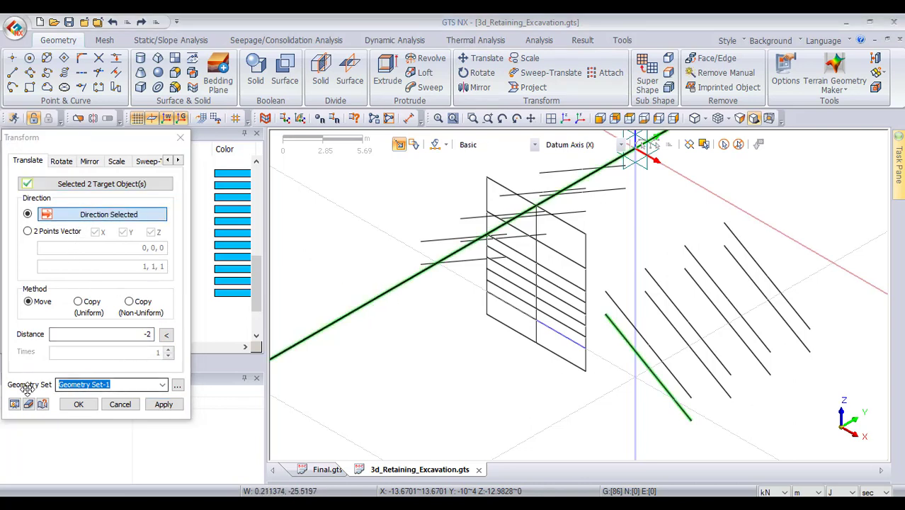
left_click(78, 301)
left_click(172, 404)
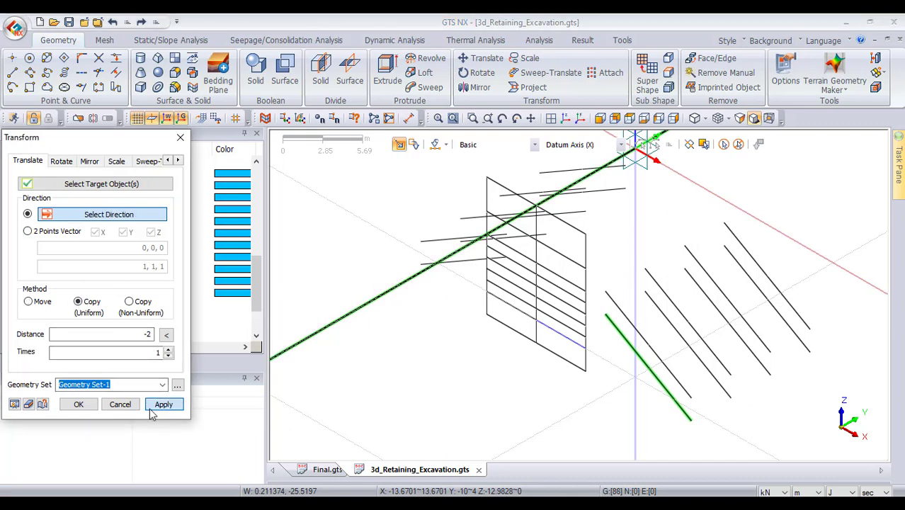
left_click(119, 406)
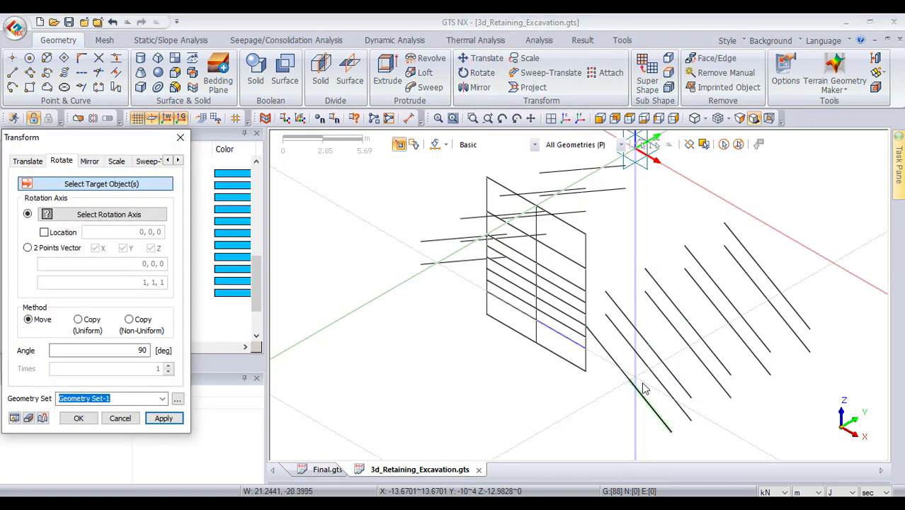
Rotate the copied anchor's two segments by -90° about the Z axis through its head point at 5, -10, -8, using the Move method
left_click(613, 360)
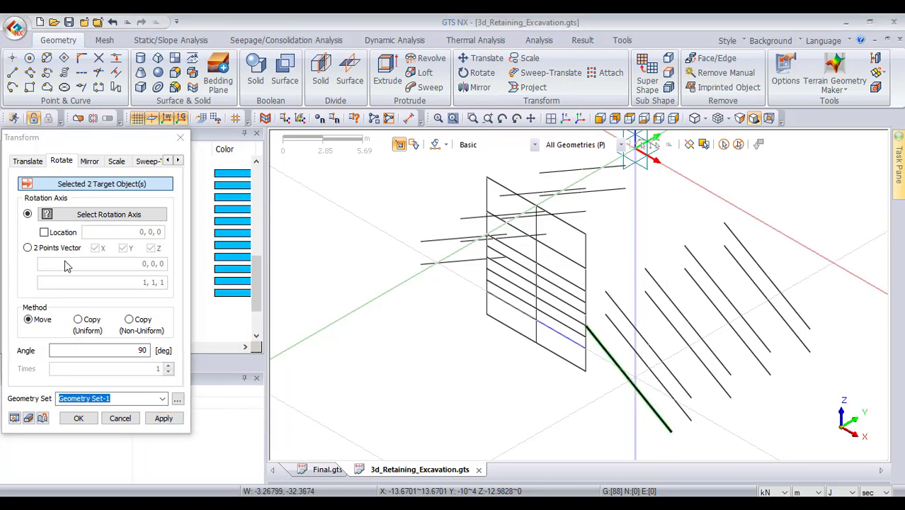
left_click(115, 221)
left_click(62, 235)
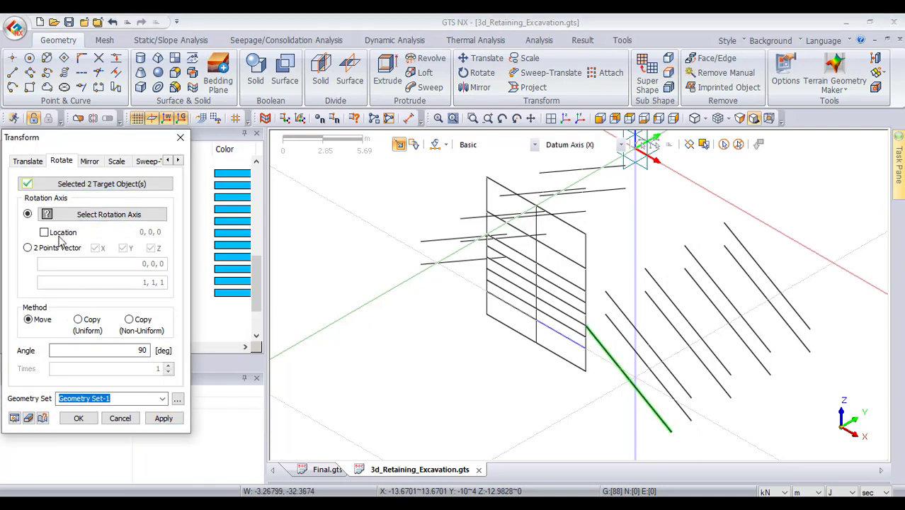
left_click(57, 238)
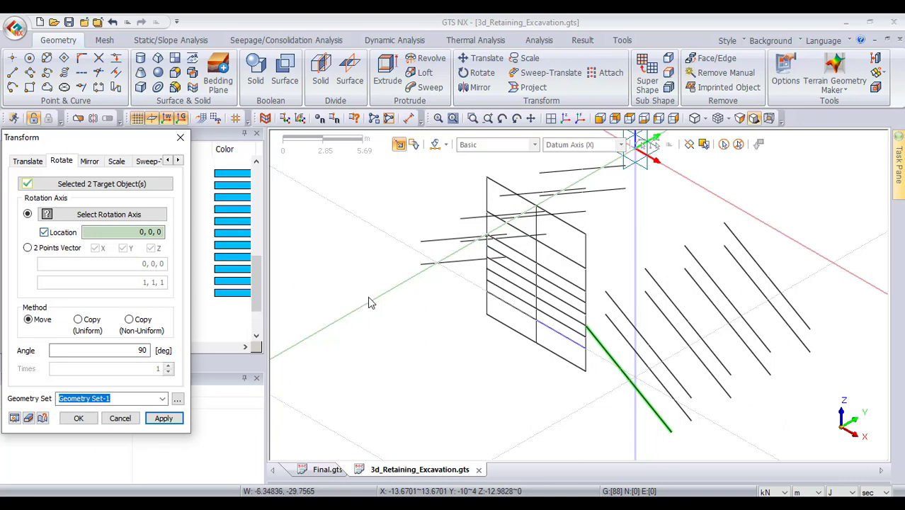
left_click(585, 333)
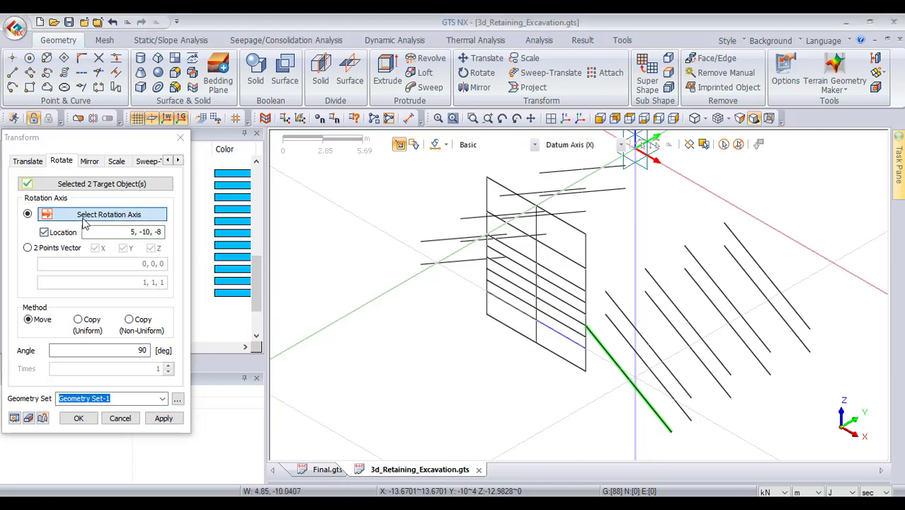
left_click(635, 194)
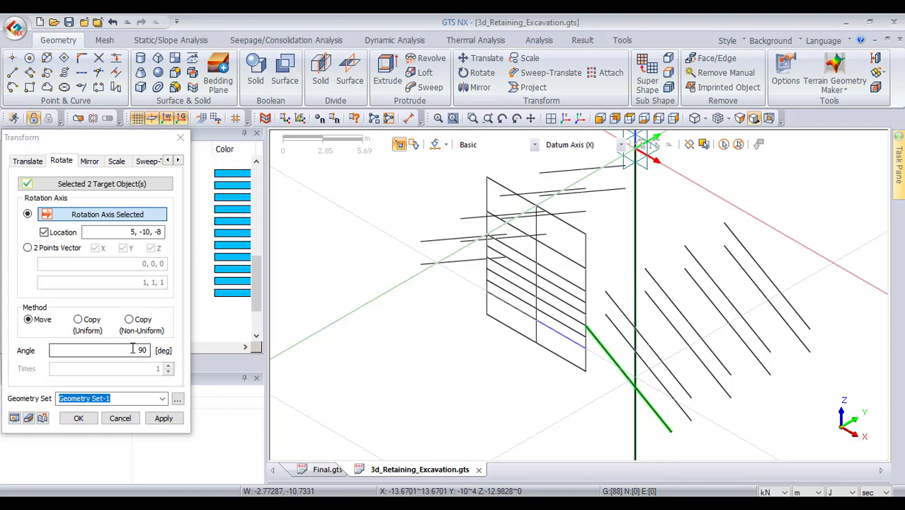
left_click(133, 350)
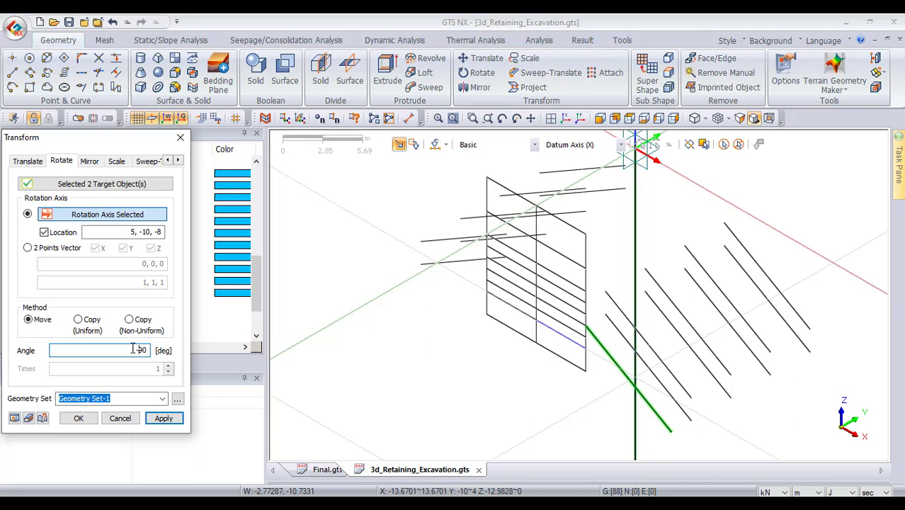
left_click(14, 419)
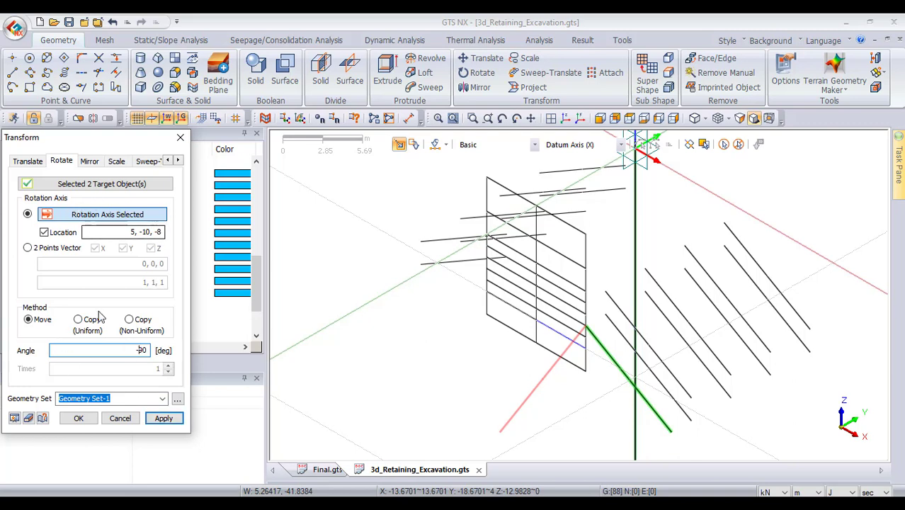
left_click(160, 423)
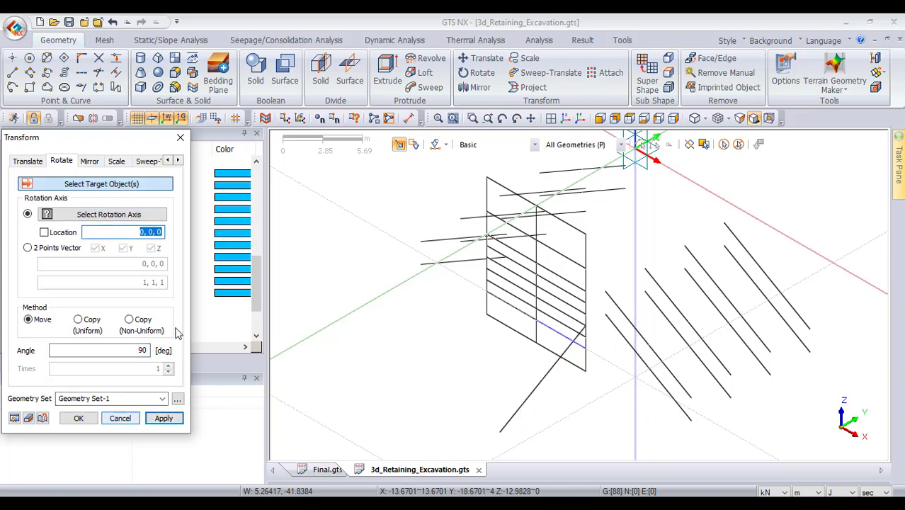
Move both segments of the rotated anchor by -2 m along the X axis, previewing the translation before applying it
left_click(28, 161)
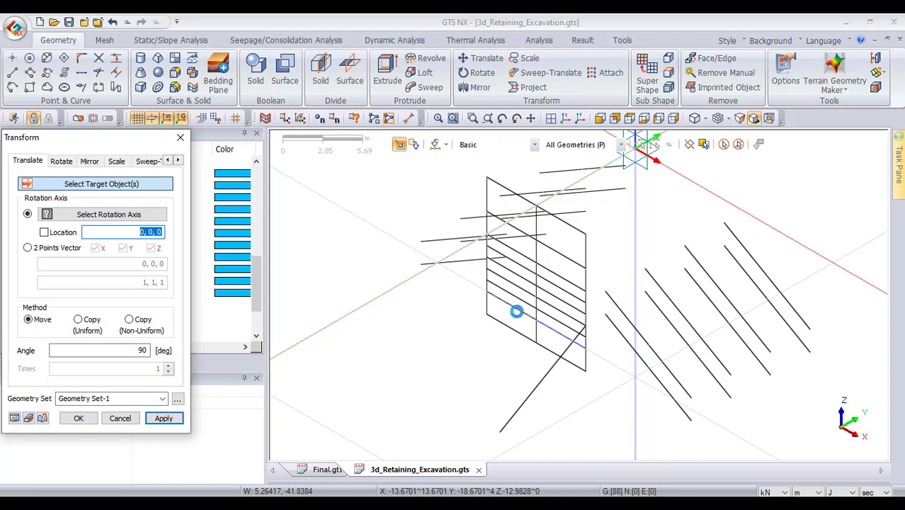
left_click(522, 408)
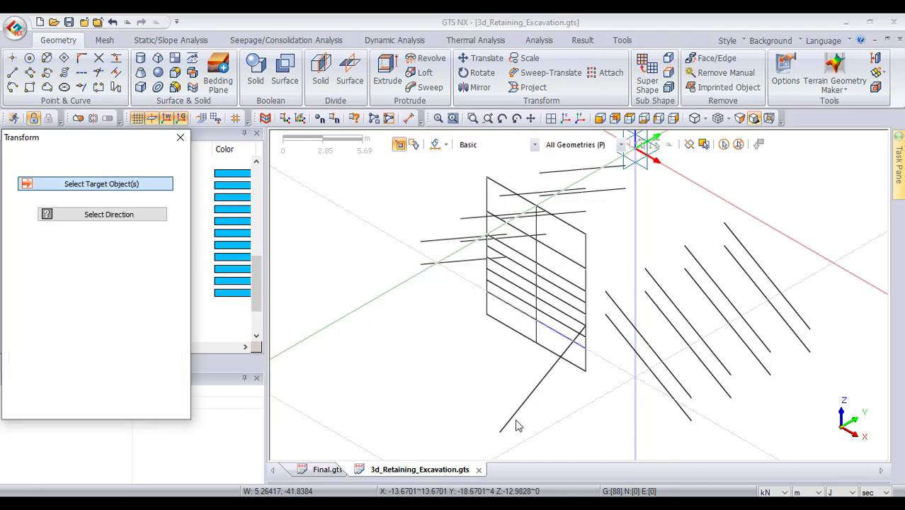
left_click(551, 371)
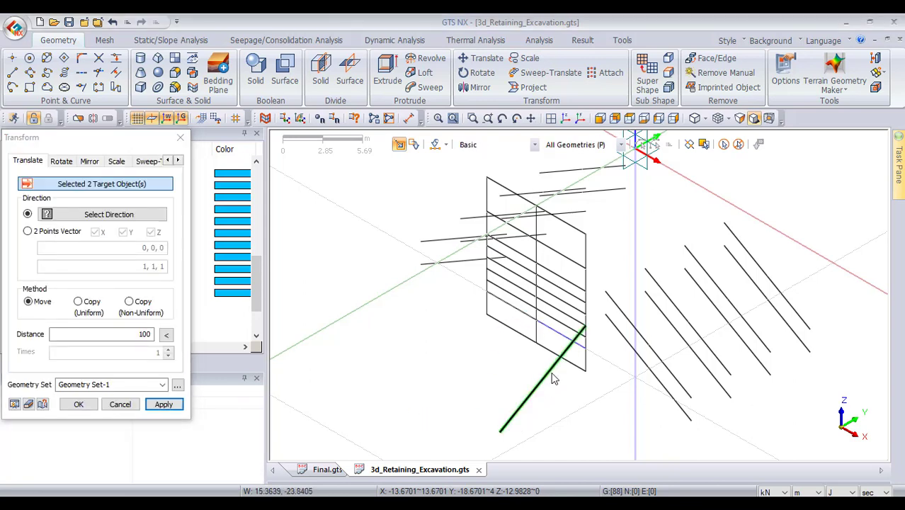
double_click(106, 334)
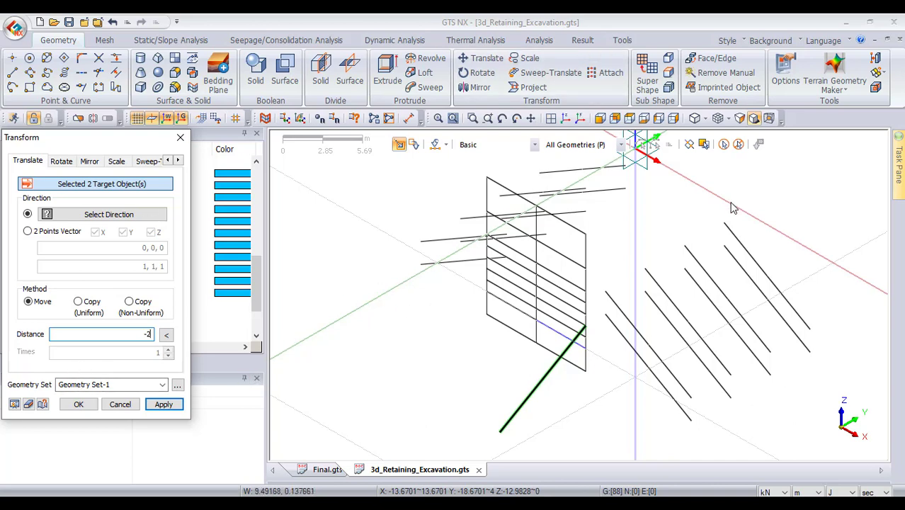
left_click(132, 219)
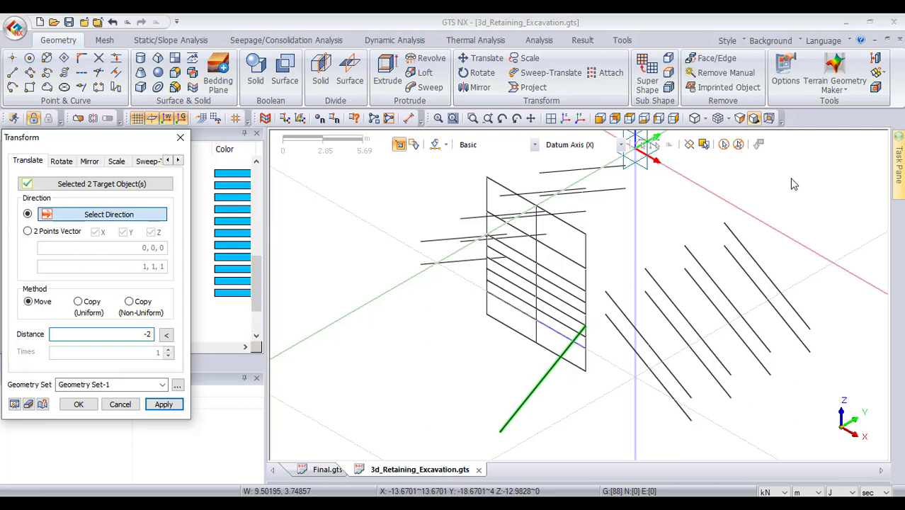
left_click(736, 210)
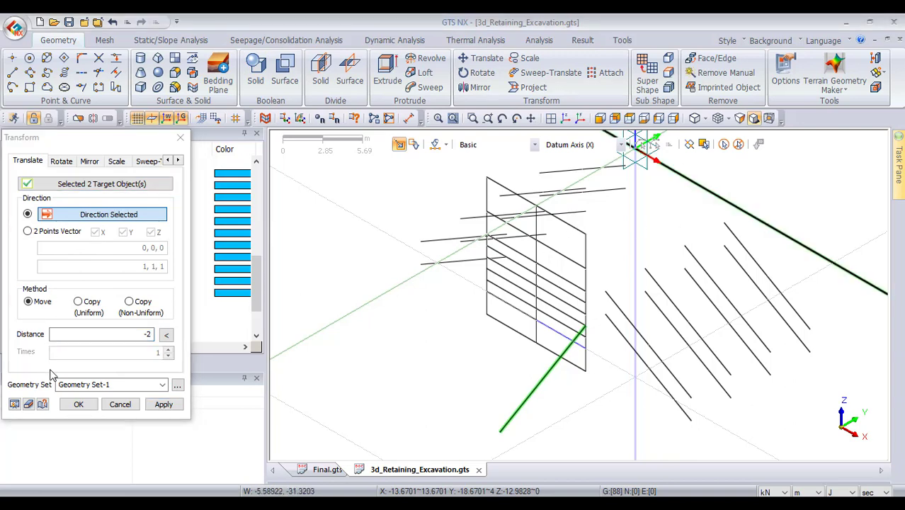
left_click(14, 403)
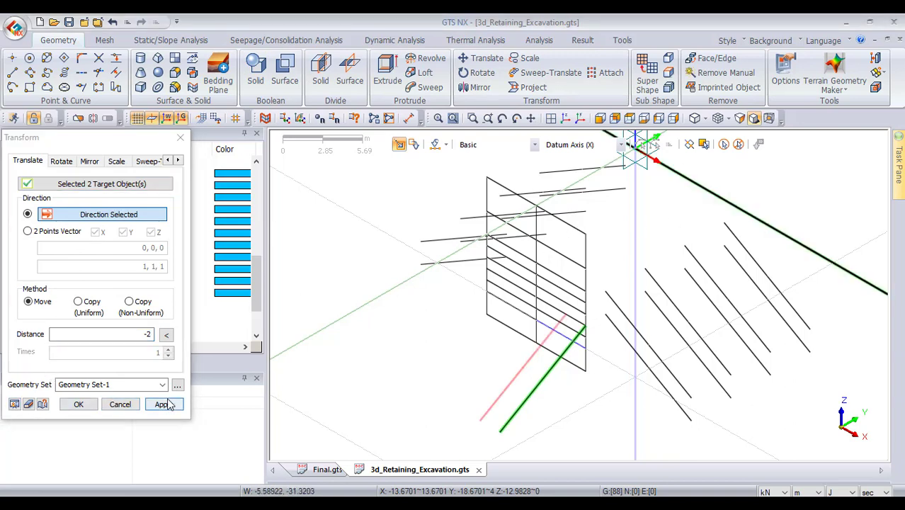
key("Return")
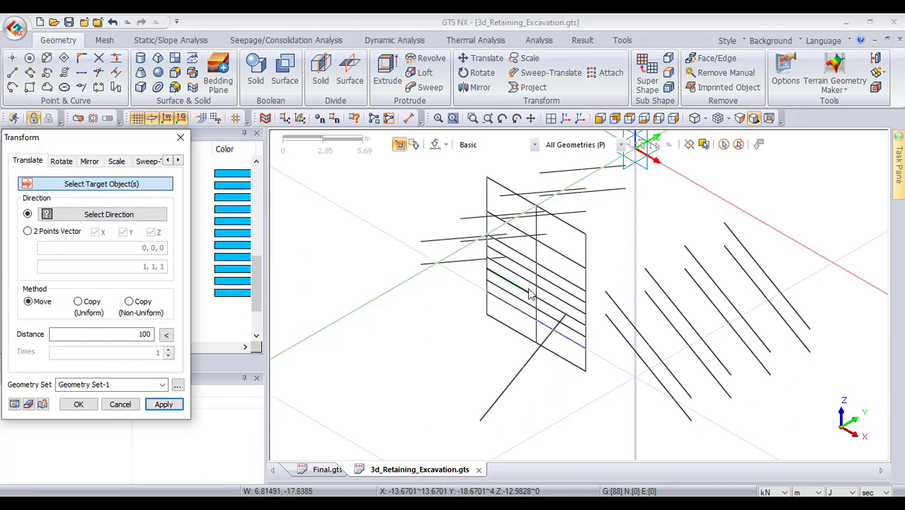
Copy both segments of the front-face anchor uniformly once at a distance of -6 m along the X axis within Geometry Set-1
left_click(539, 350)
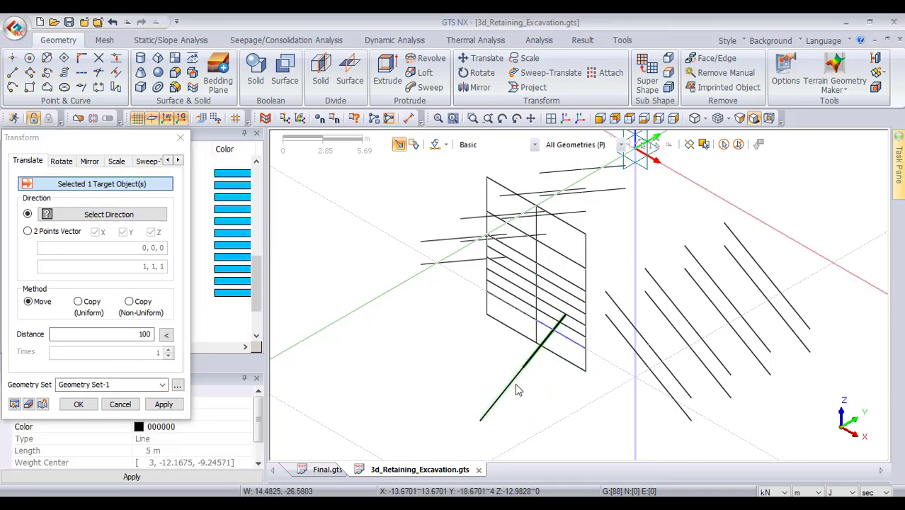
left_click(502, 394)
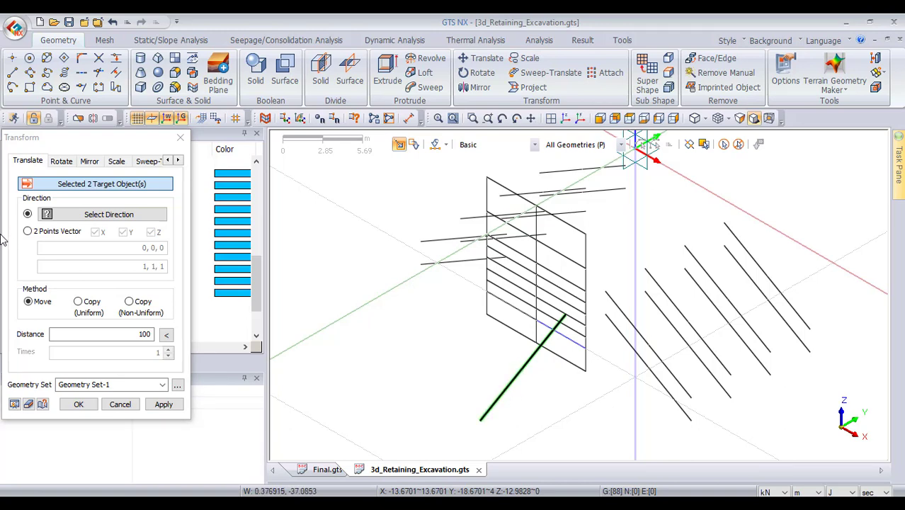
left_click(79, 301)
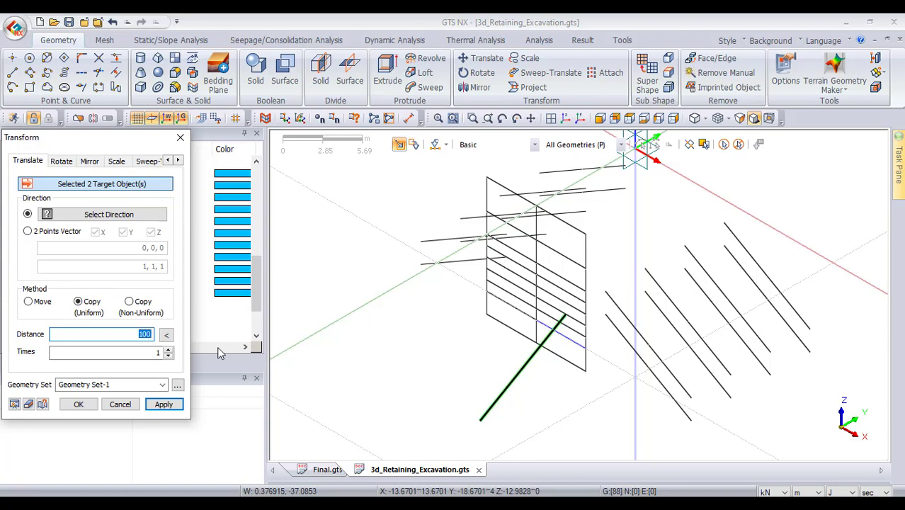
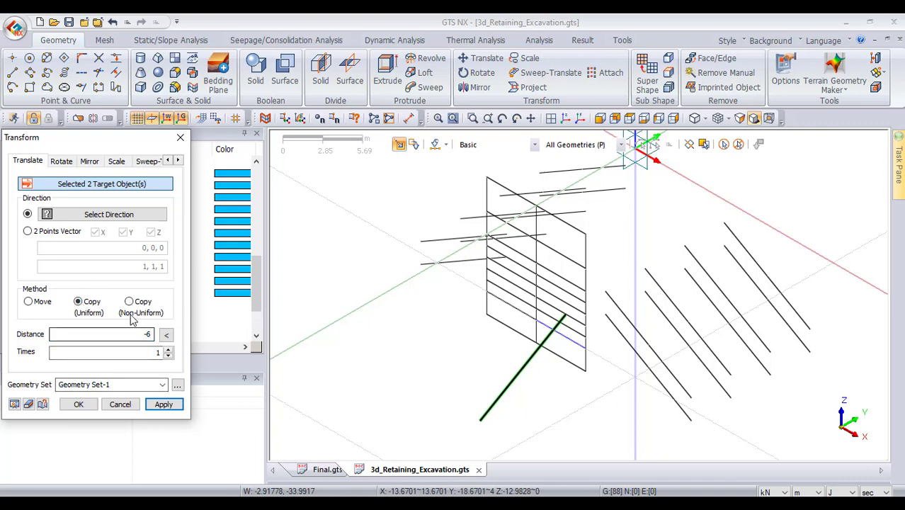
left_click(97, 214)
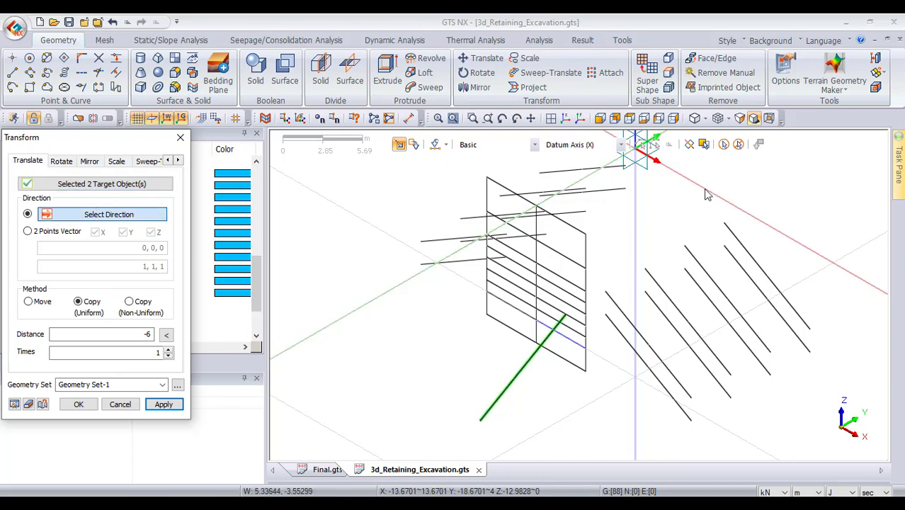
left_click(744, 209)
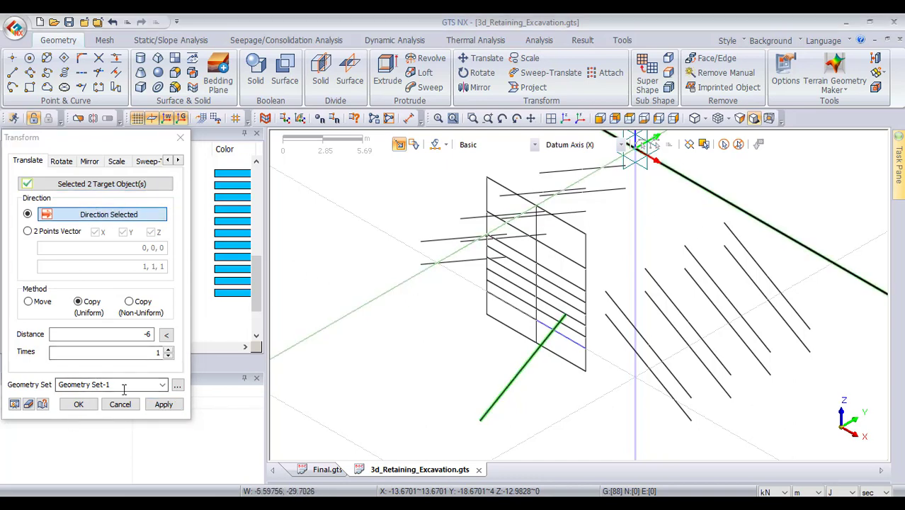
left_click(164, 405)
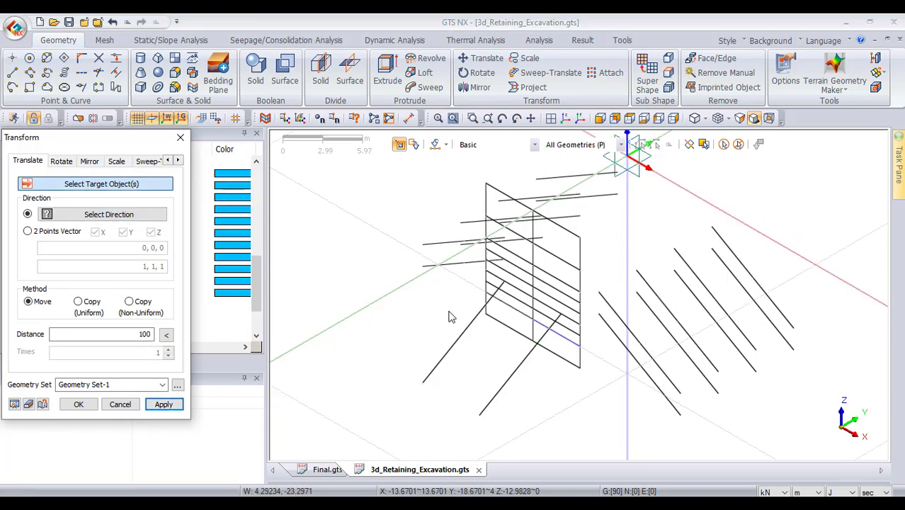
Mirror all four segments of the two front-face anchors about the Z axis as copies in Geometry Set-1, previewing the result before applying
scroll(450, 316, "down", 2)
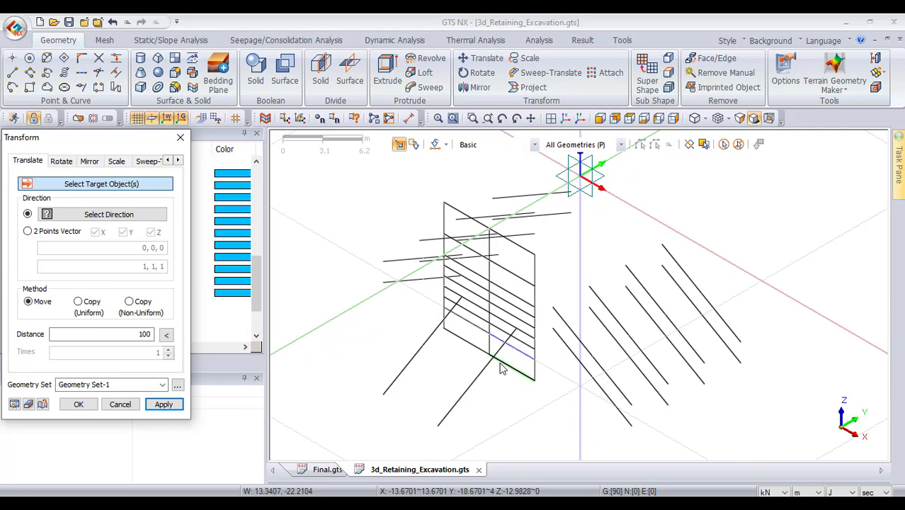
scroll(489, 356, "up", 1)
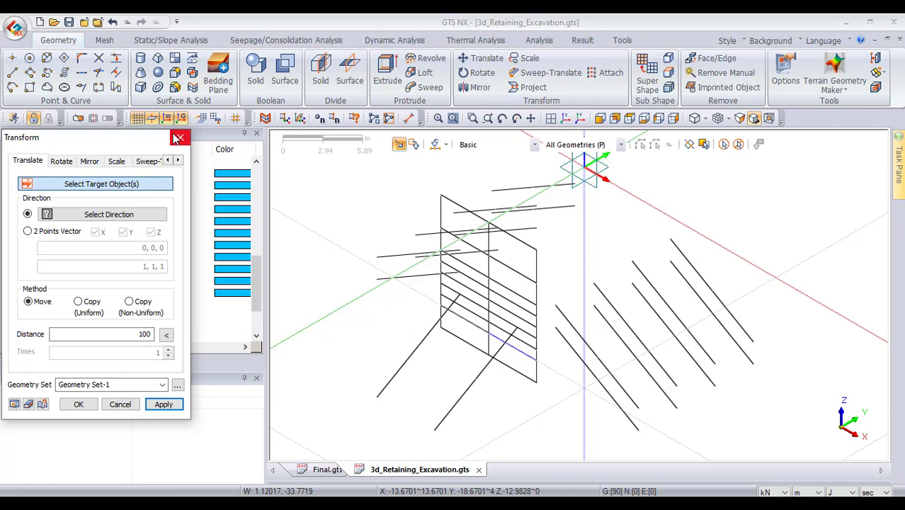
scroll(178, 138, "down", 5)
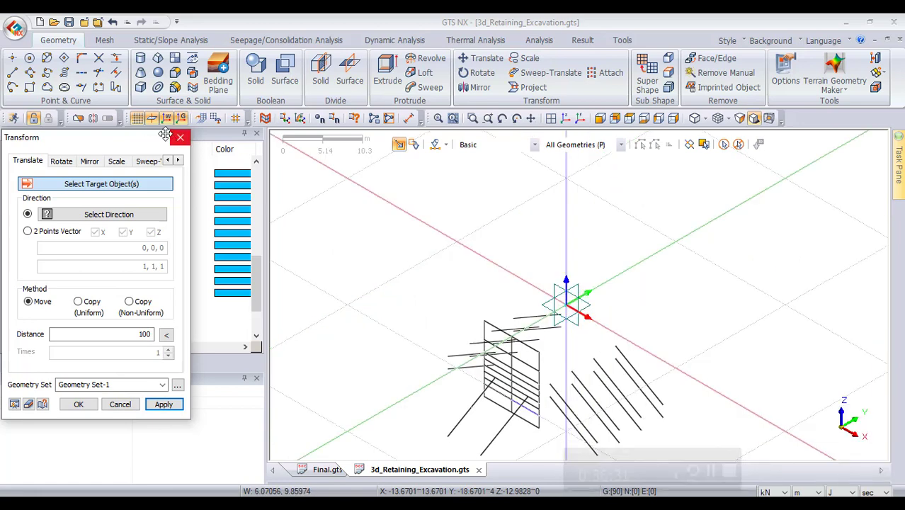
left_click(90, 162)
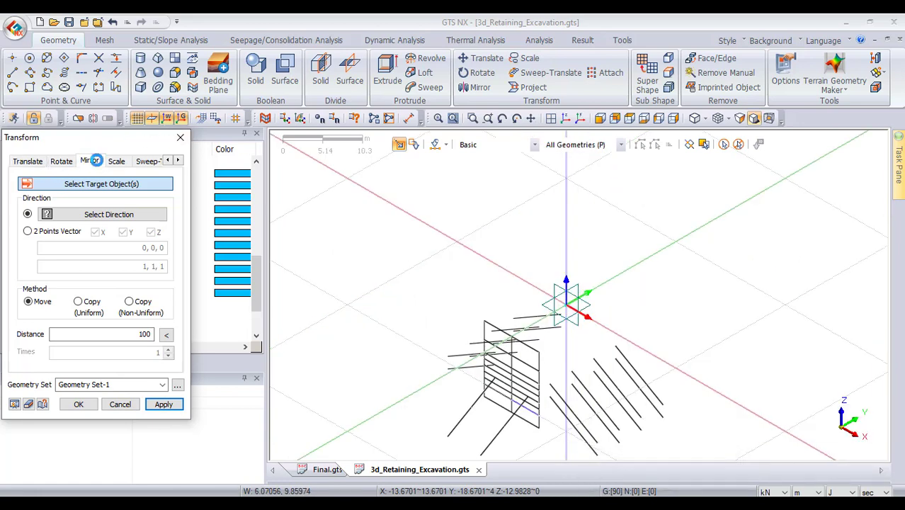
left_click(572, 175)
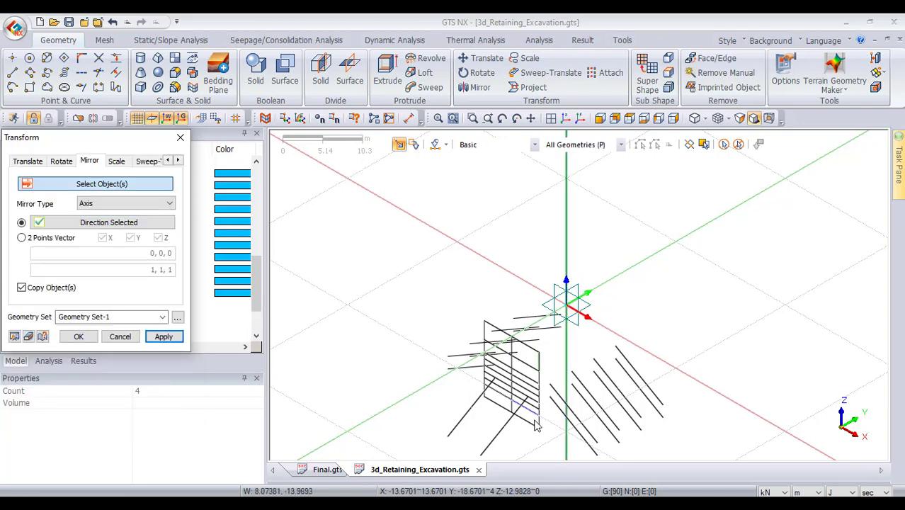
left_click(505, 428)
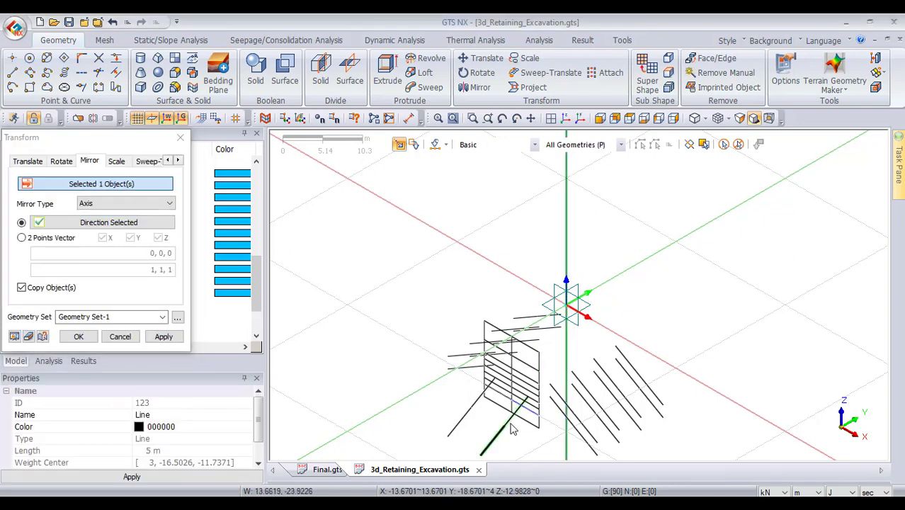
left_click(511, 421)
left_click(466, 418)
left_click(481, 405)
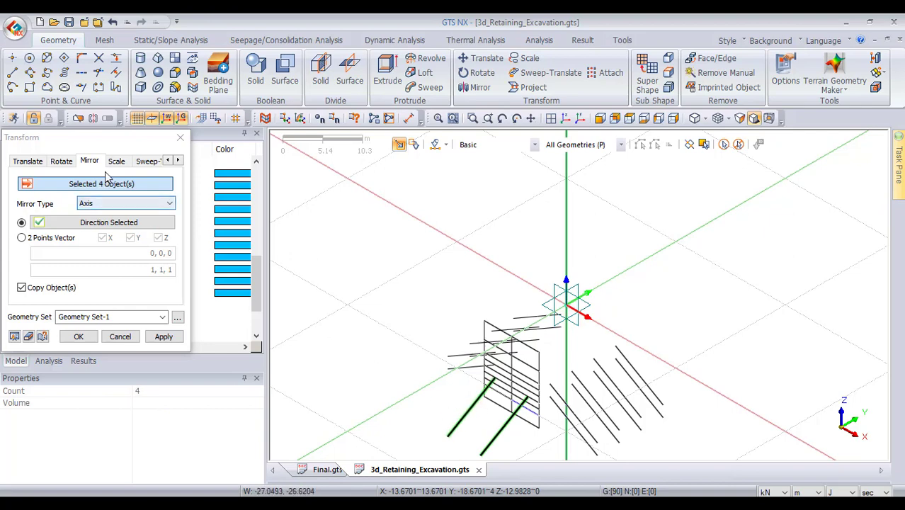
left_click(98, 207)
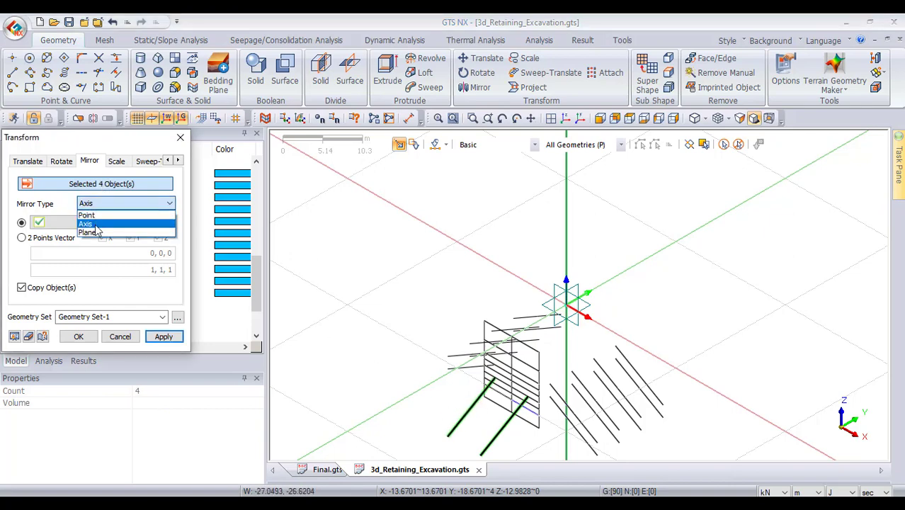
left_click(96, 224)
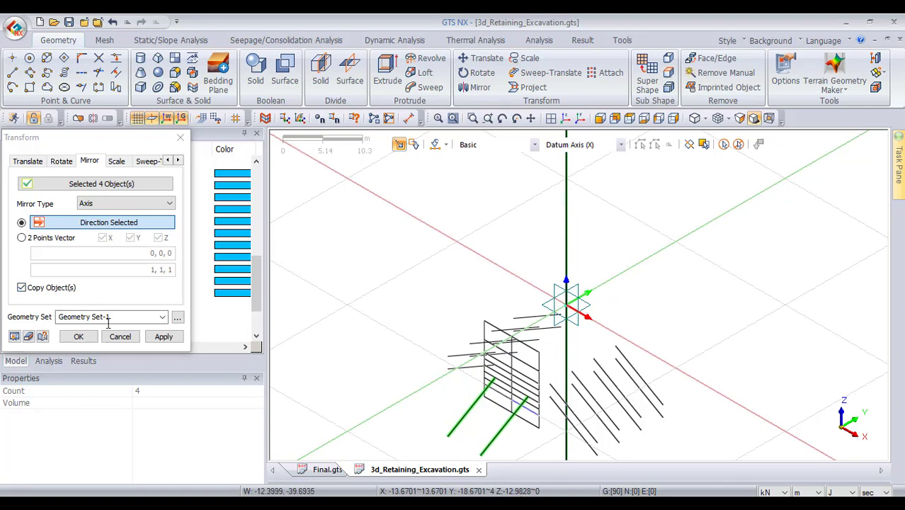
left_click(14, 337)
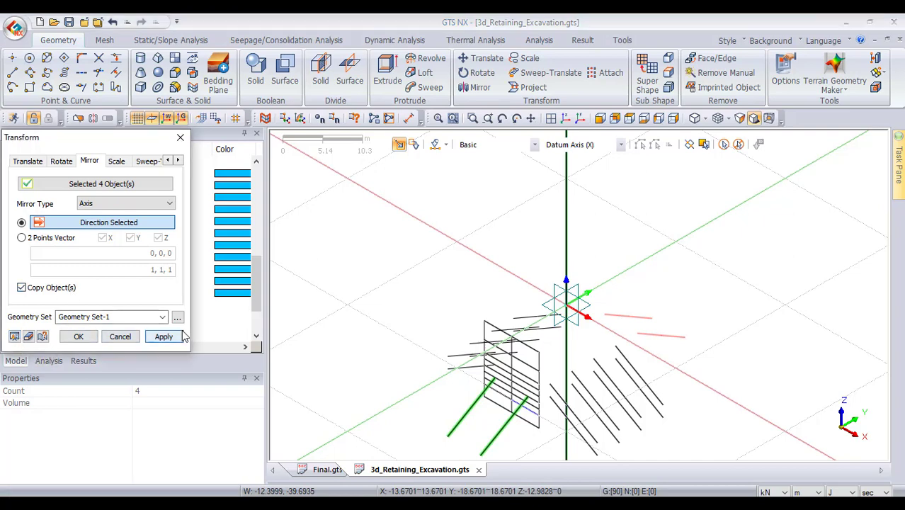
left_click(180, 335)
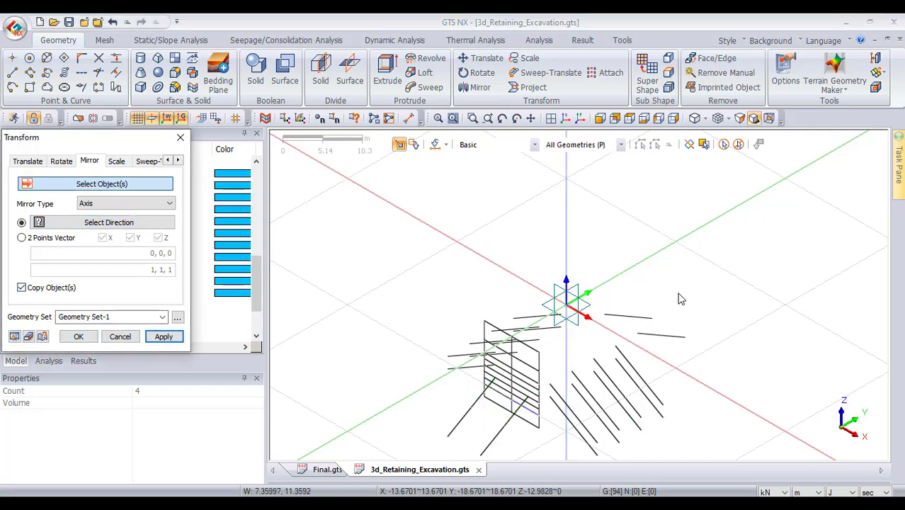
left_click(646, 341)
left_click(638, 317)
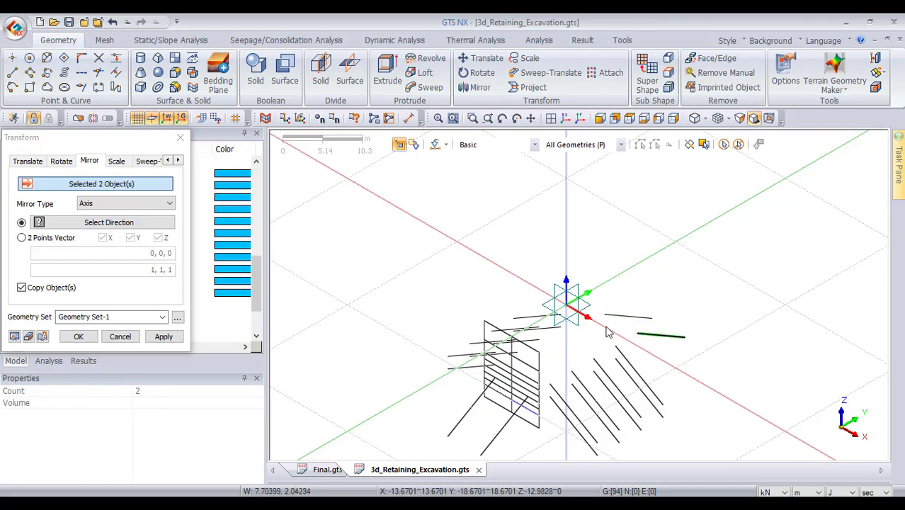
left_click(601, 118)
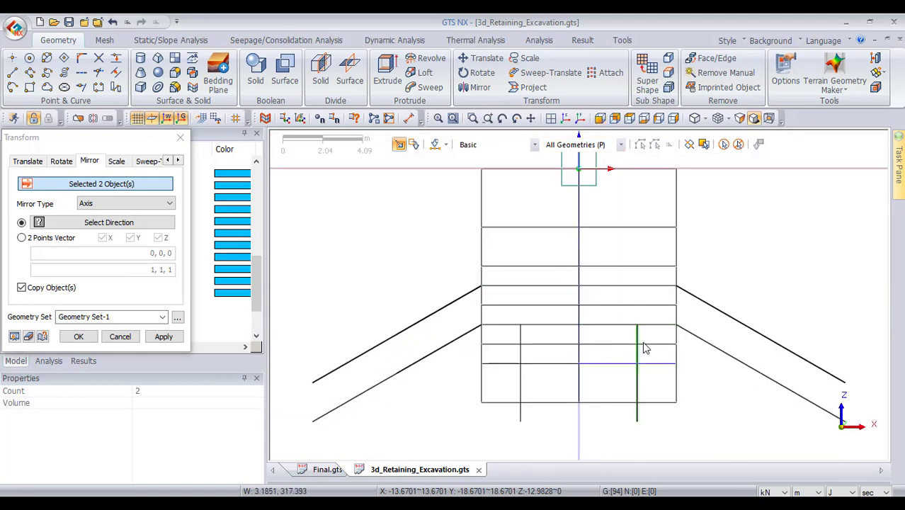
left_click(568, 119)
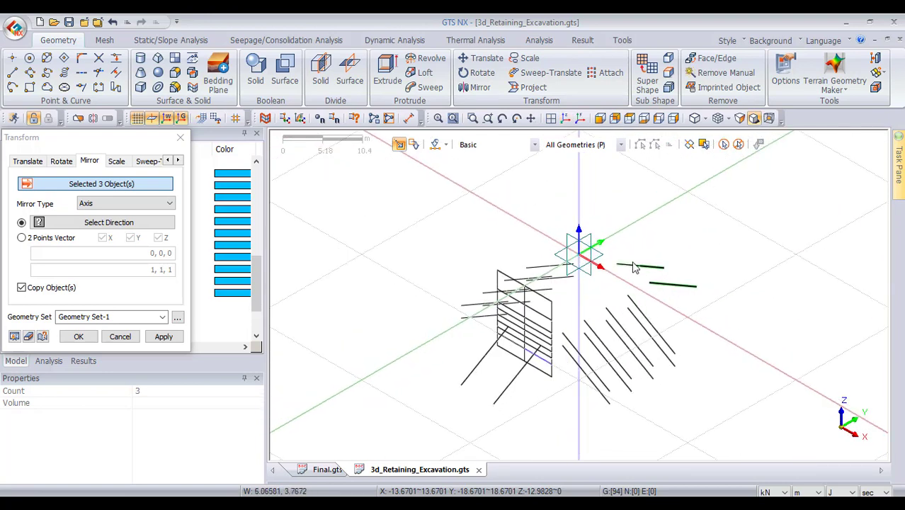
left_click(511, 383)
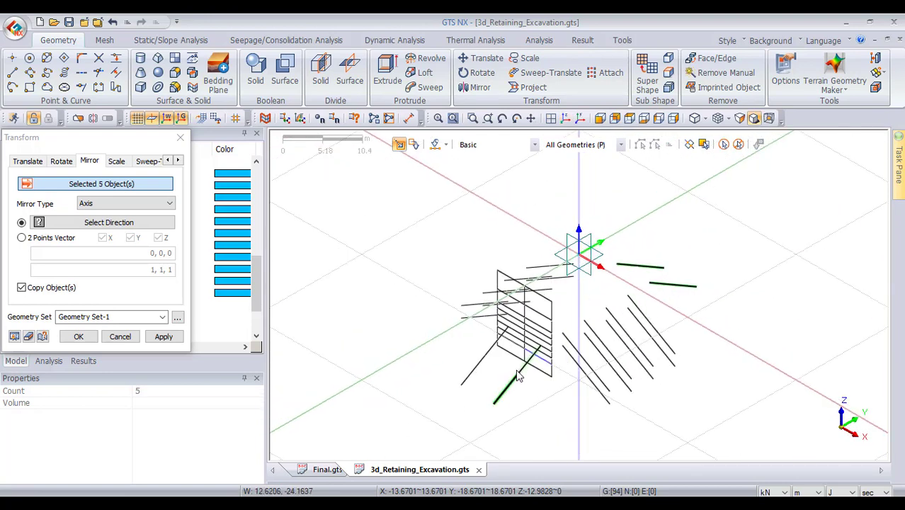
left_click(475, 369)
left_click(467, 381)
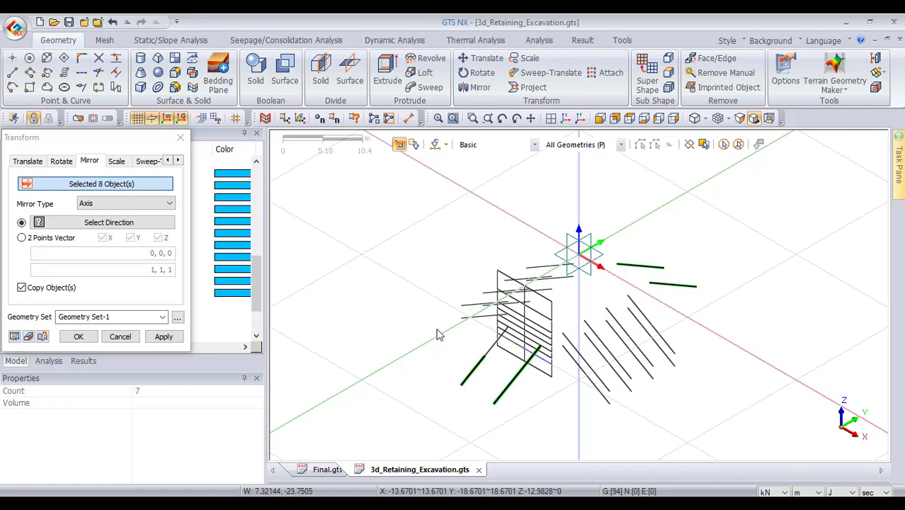
Copy all eight segments of the front-face and mirrored rear anchors uniformly once, 2 m along the Z axis, within Geometry Set-1
left_click(29, 161)
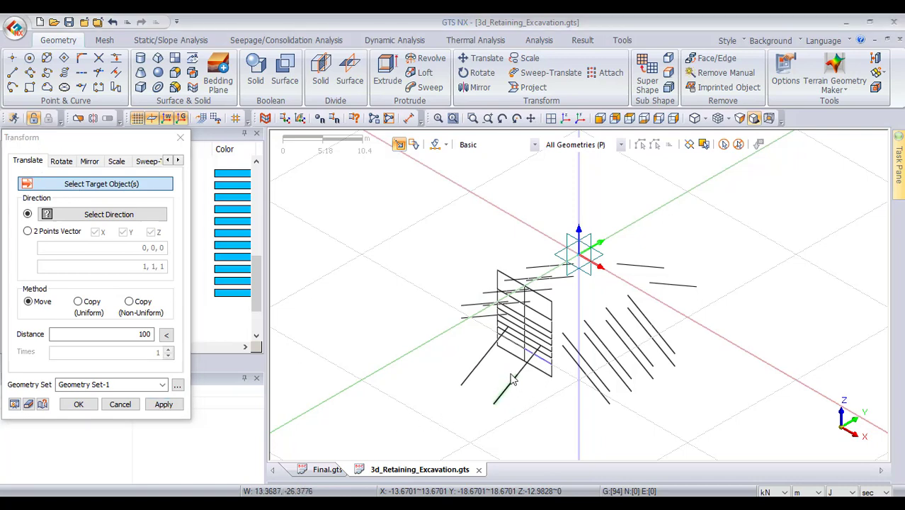
left_click(515, 379)
left_click(460, 382)
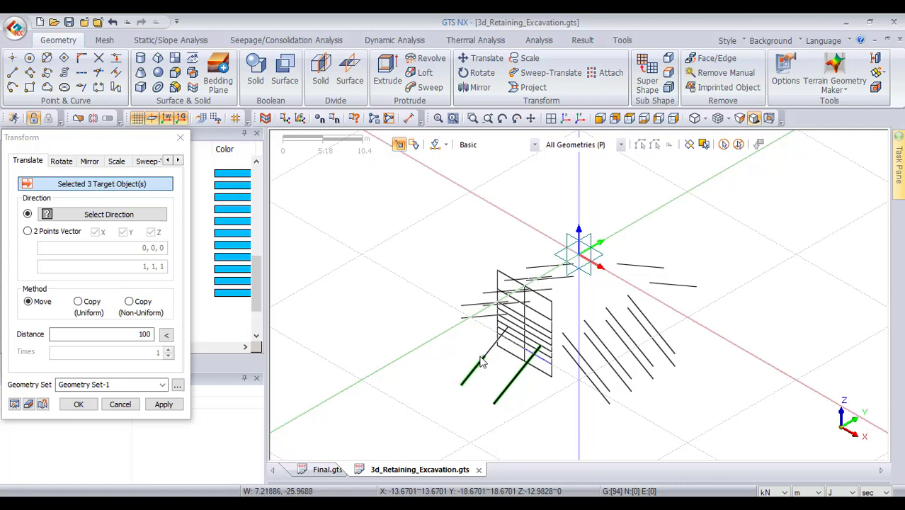
left_click(676, 288)
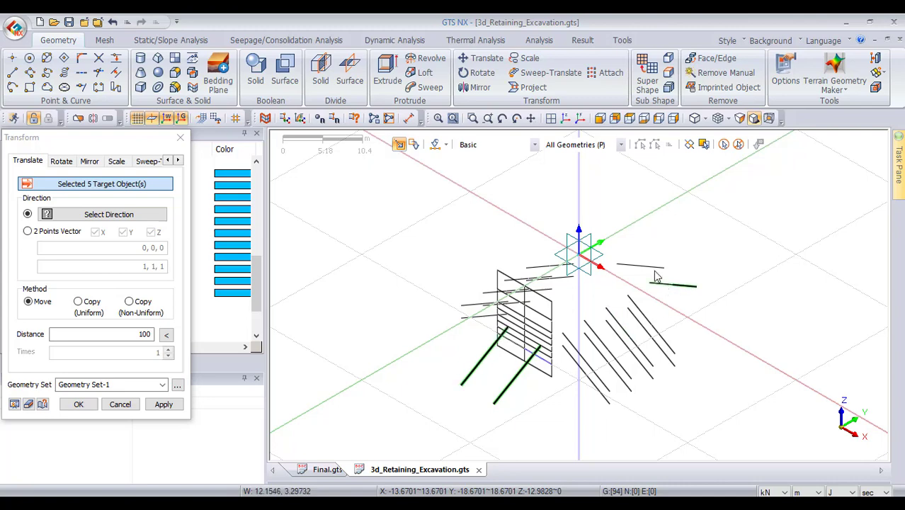
left_click(648, 267)
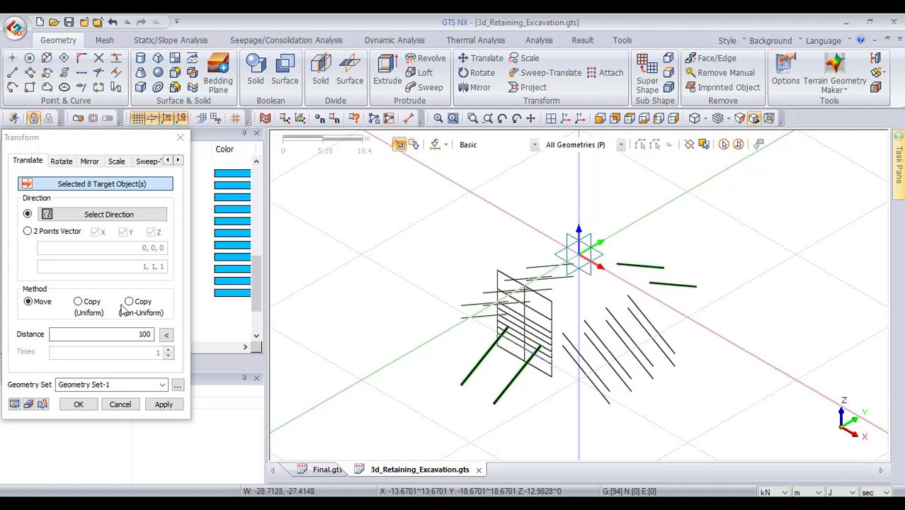
left_click(80, 303)
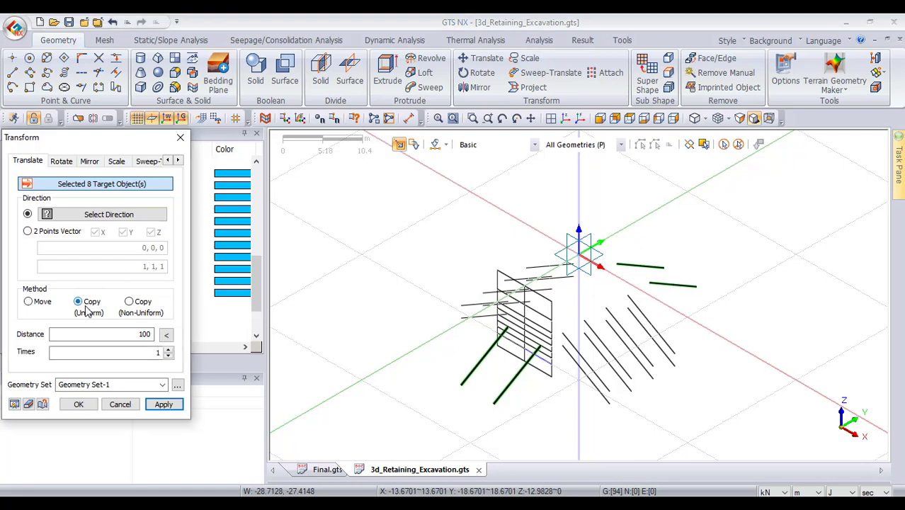
left_click_drag(115, 334, 178, 335)
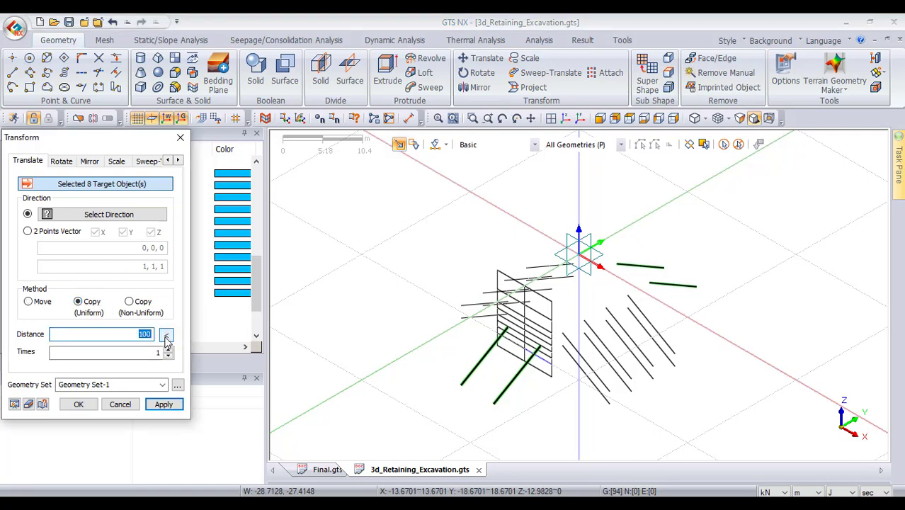
type("2")
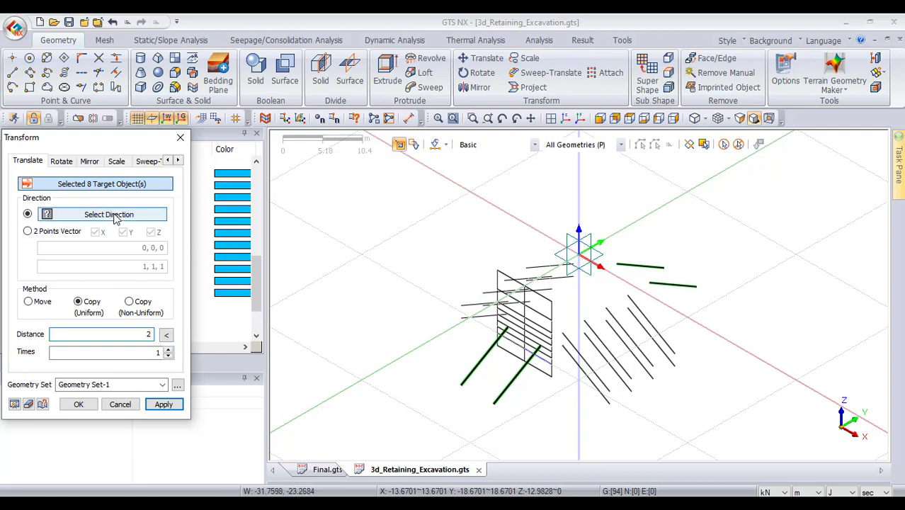
left_click(113, 215)
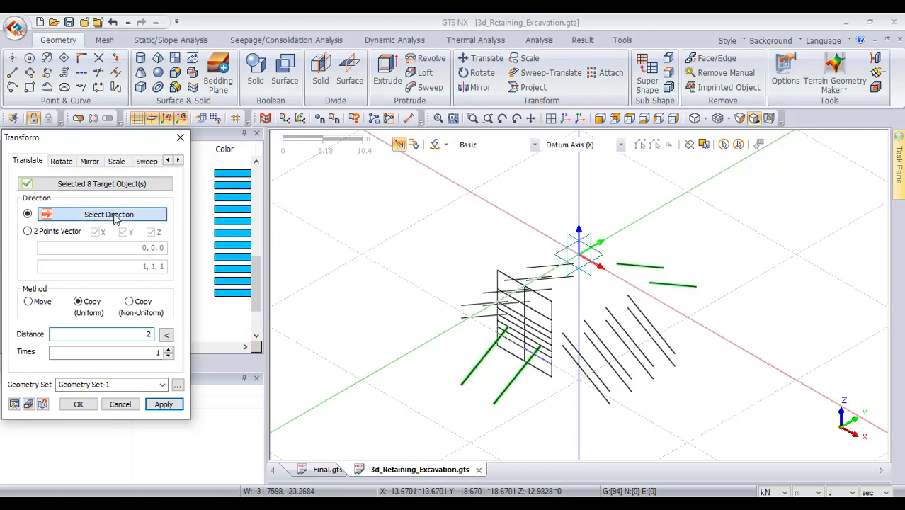
left_click(579, 179)
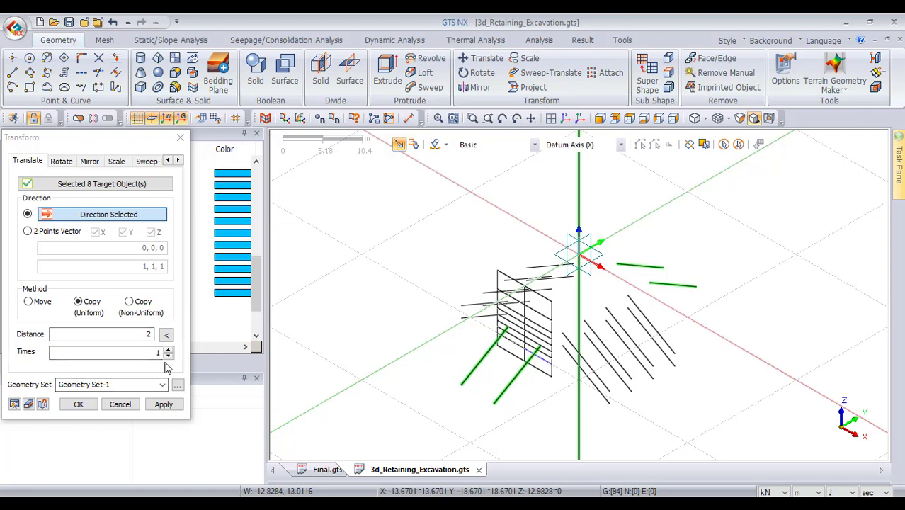
left_click(177, 406)
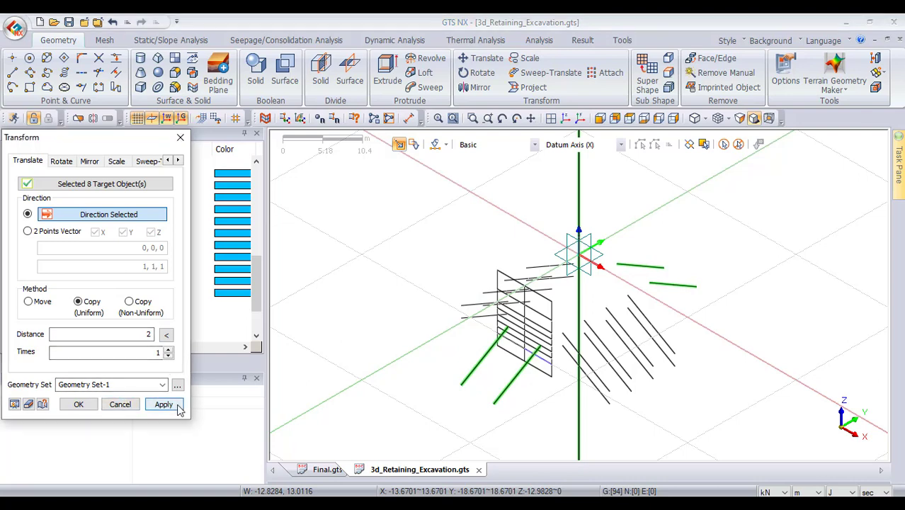
left_click(119, 405)
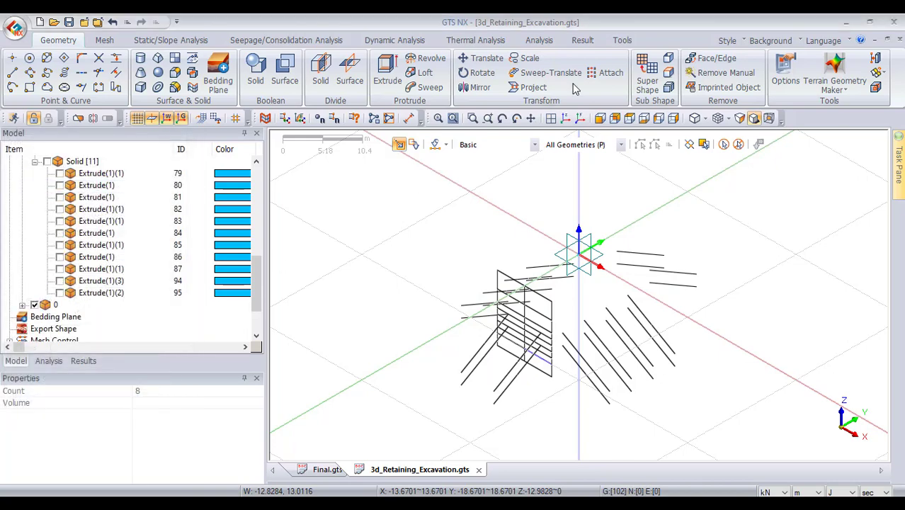
Examine the anchor layout on all faces in front, top, side and isometric views, checking the rows' spacing and symmetry
left_click(600, 119)
left_click(601, 120)
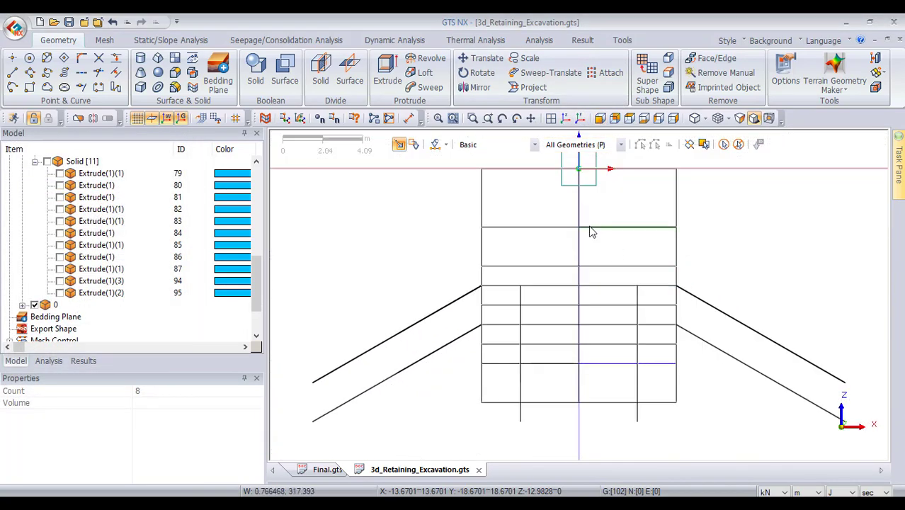
left_click(633, 120)
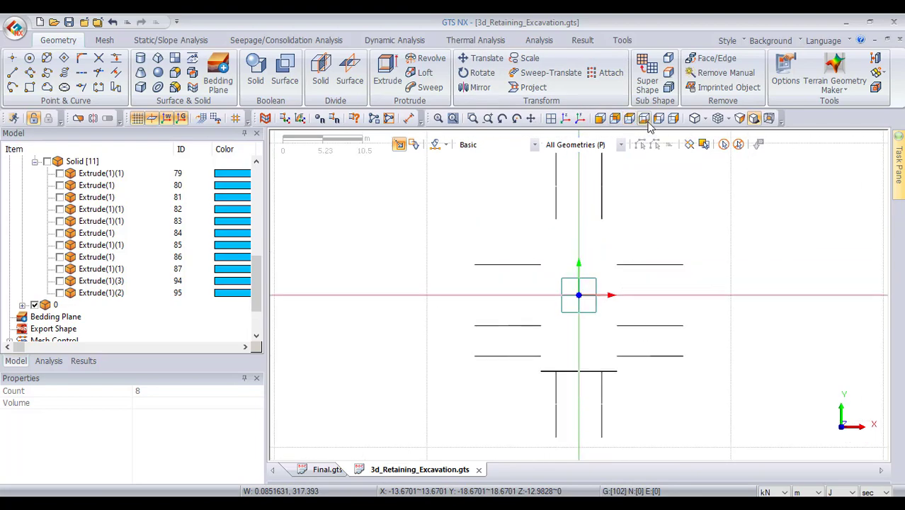
left_click(659, 119)
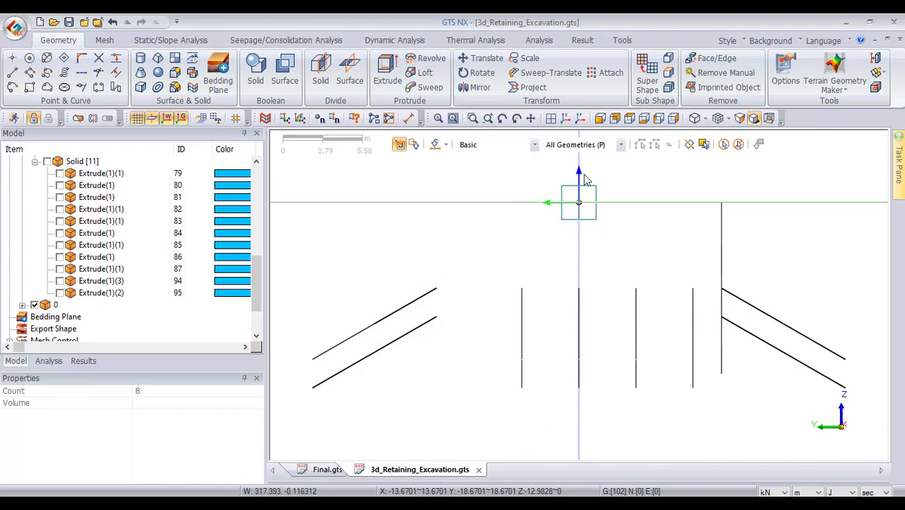
left_click(566, 119)
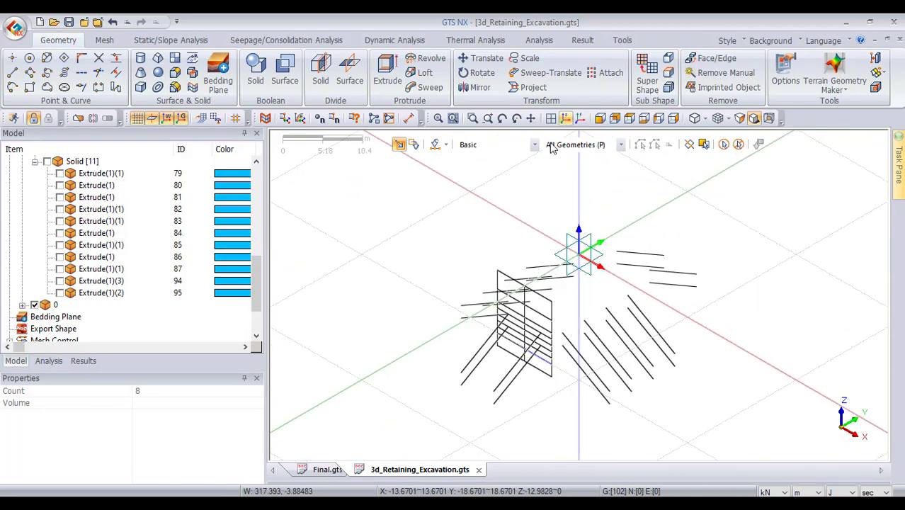
scroll(619, 310, "up", 2)
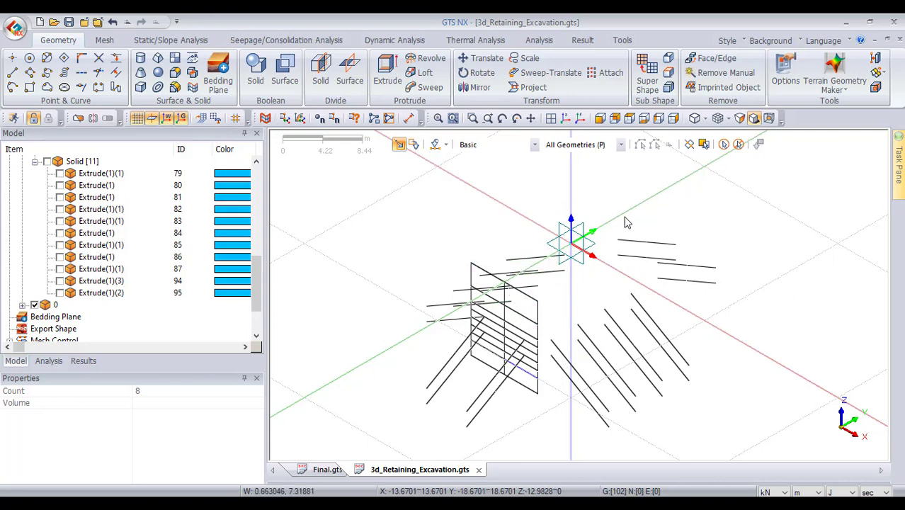
scroll(626, 223, "up", 1)
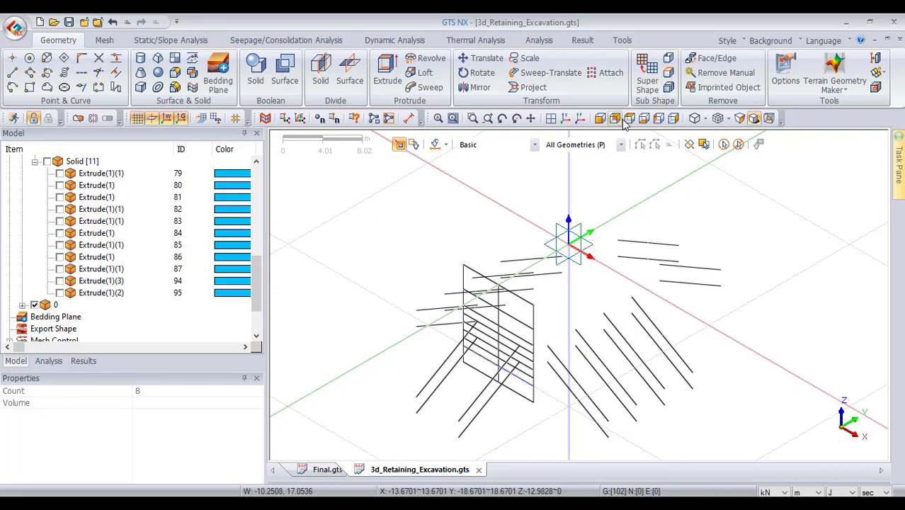
left_click(623, 120)
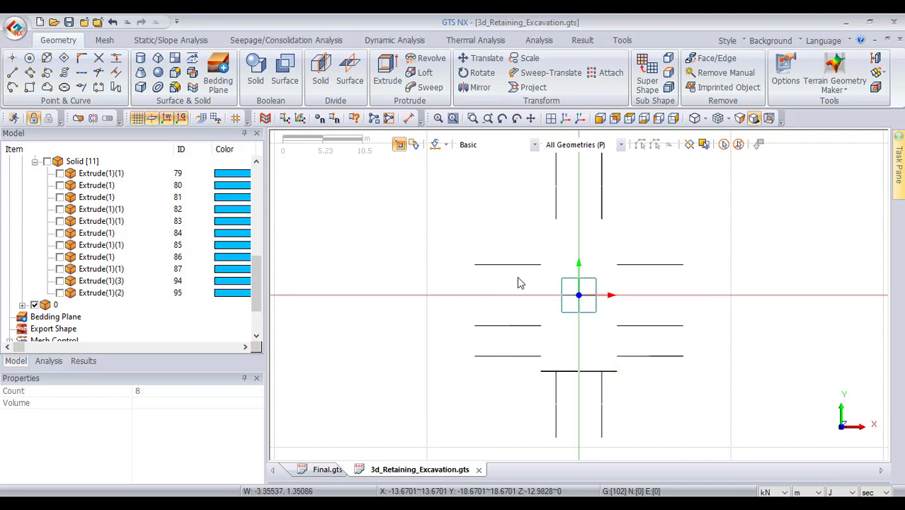
scroll(585, 402, "up", 2)
scroll(597, 394, "up", 2)
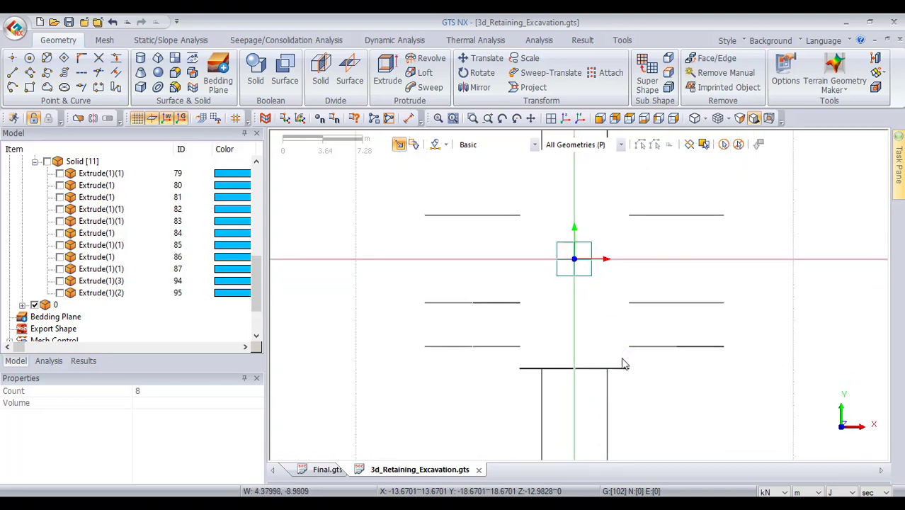
Try to draw an 8 by 20 m rectangle in plan view, starting from the front face's outer top corner
left_click(29, 87)
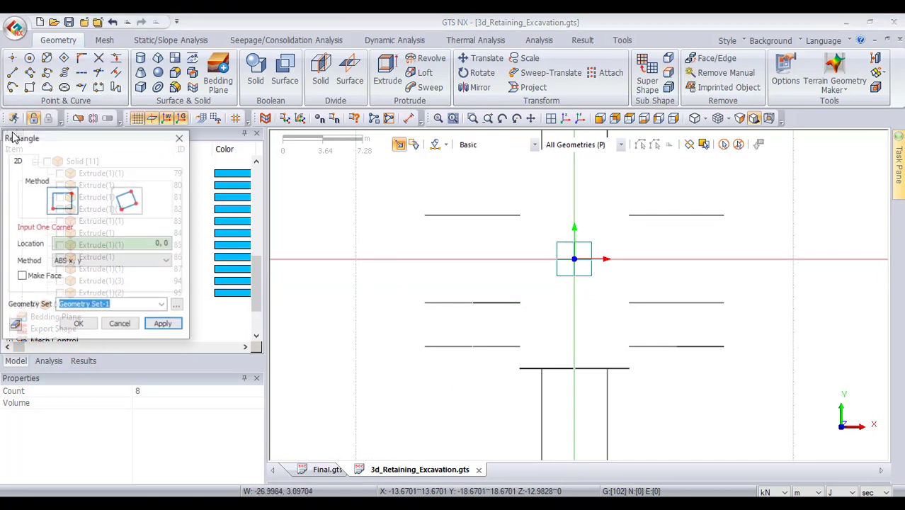
left_click(631, 373)
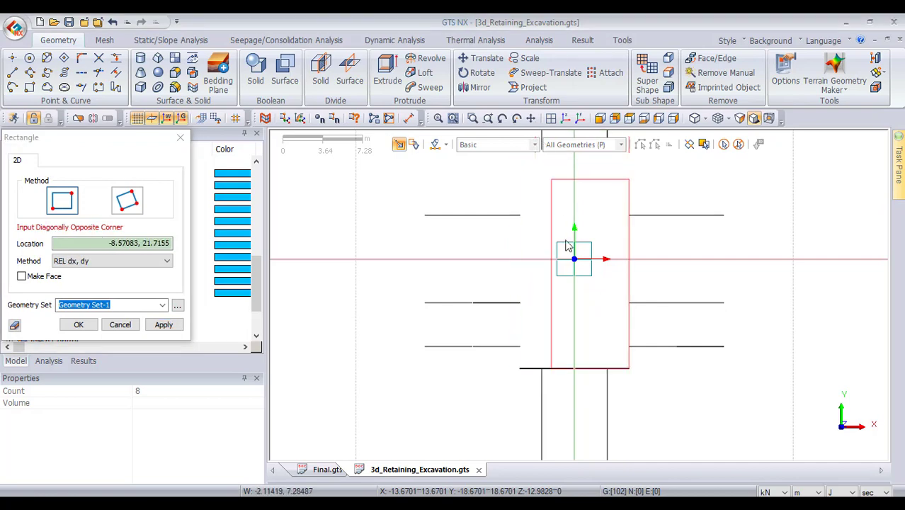
scroll(553, 284, "down", 3)
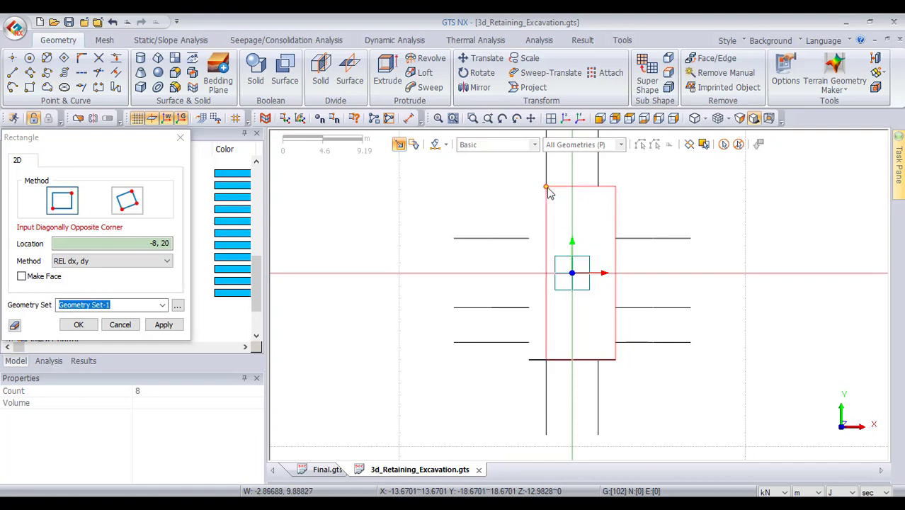
left_click(547, 189)
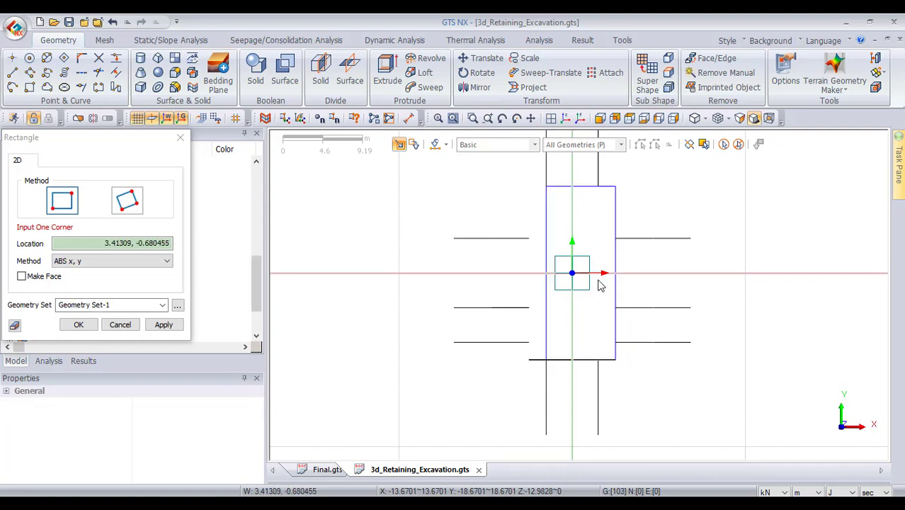
left_click(565, 119)
left_click_drag(574, 234, 642, 332)
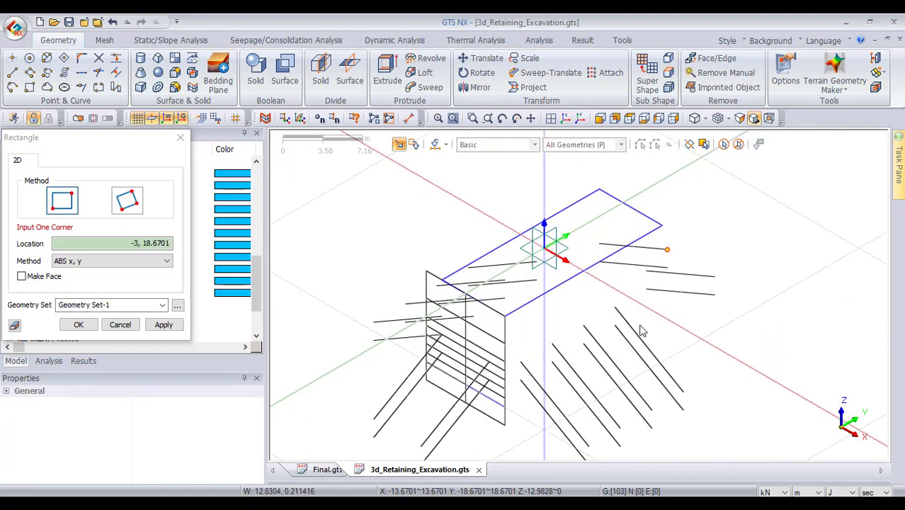
key("Escape")
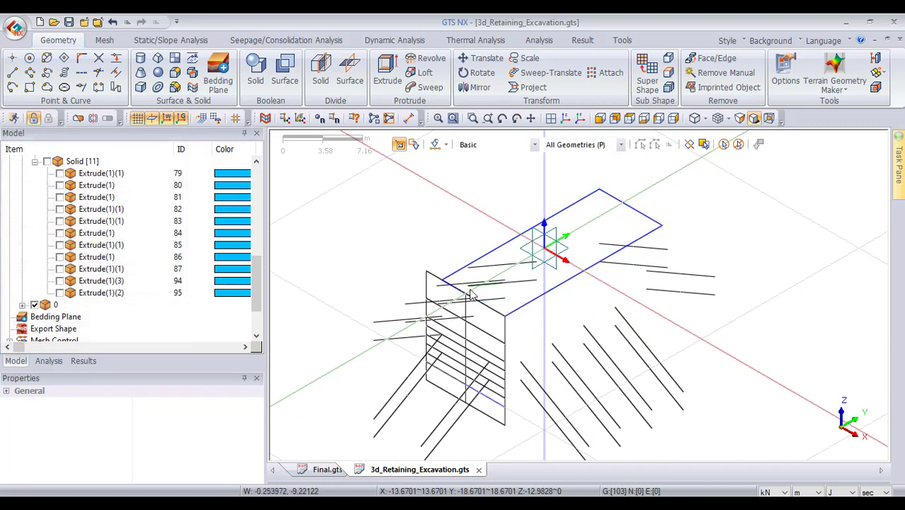
Delete the 8 by 20 m rectangle from the top of the model
left_click_drag(620, 316, 726, 300)
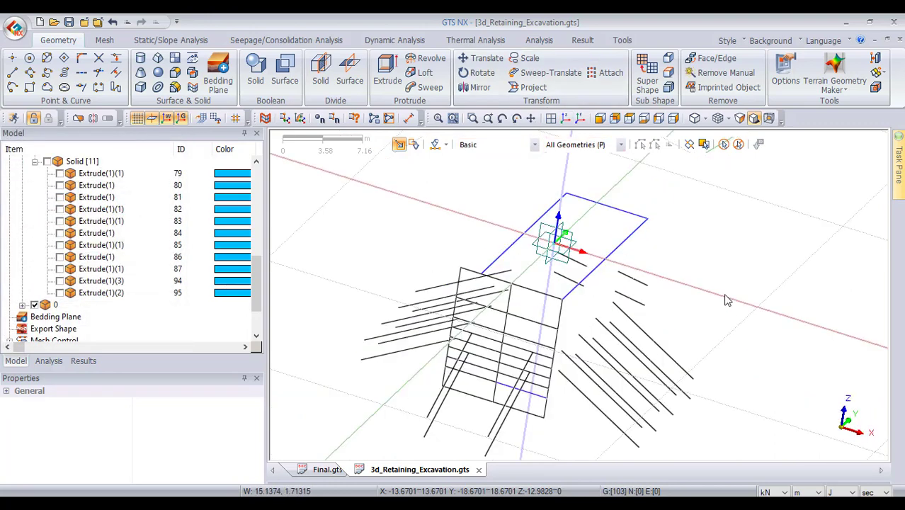
left_click(588, 292)
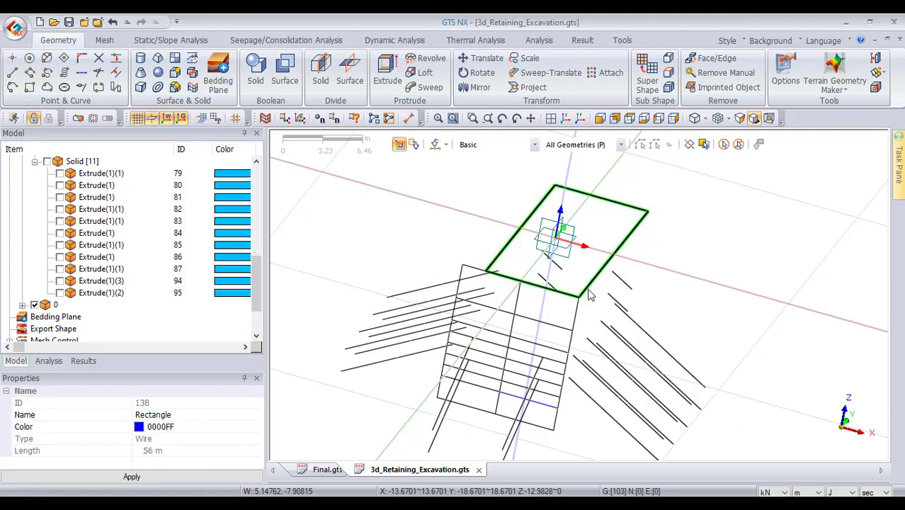
key("Delete")
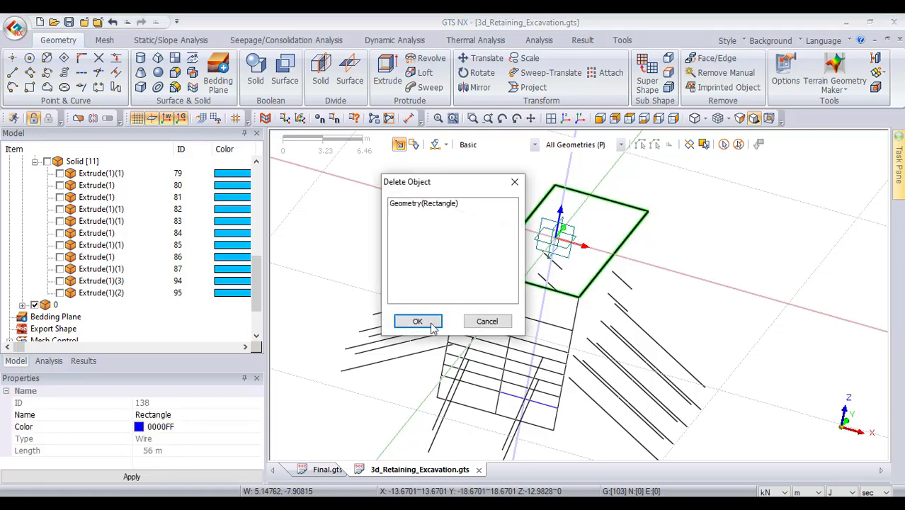
left_click(421, 319)
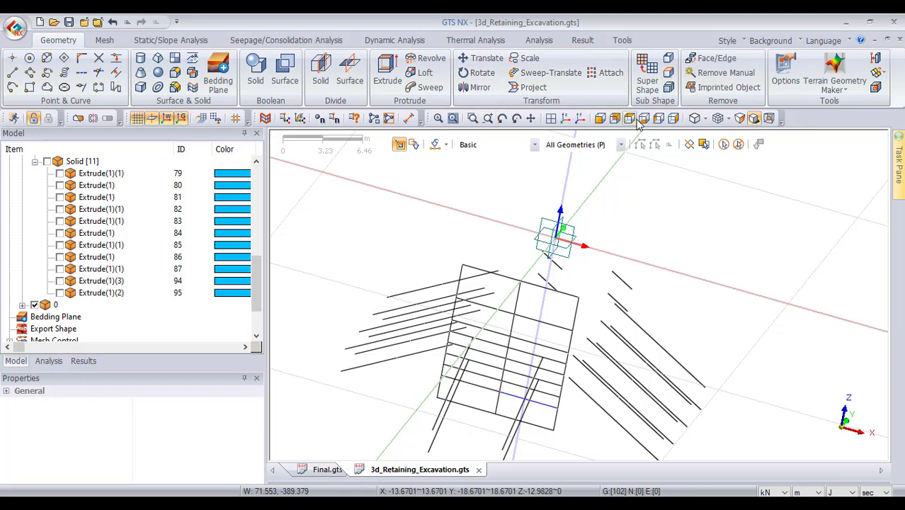
Draw a rectangle in plan view from the front face's positive-X corner, with the opposite corner at relative coordinates -10,20, in Geometry Set-1
left_click(637, 119)
scroll(565, 386, "up", 2)
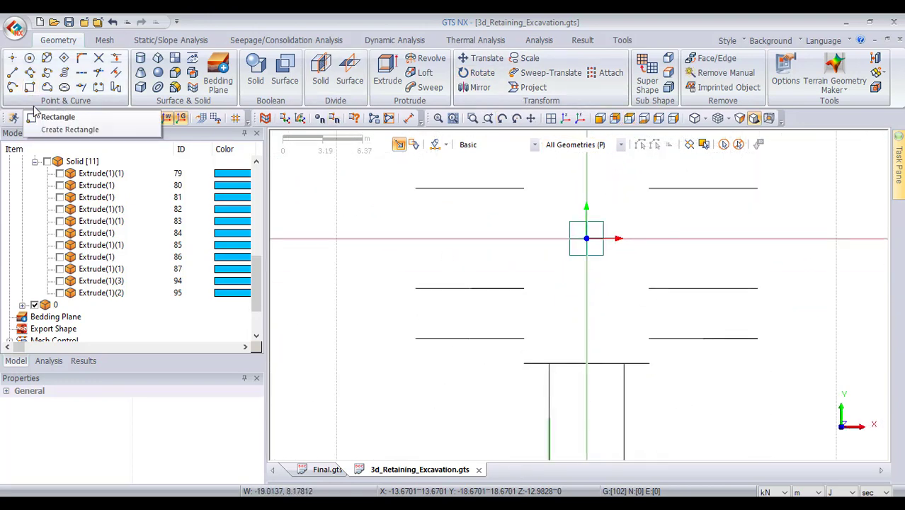
scroll(505, 435, "down", 2)
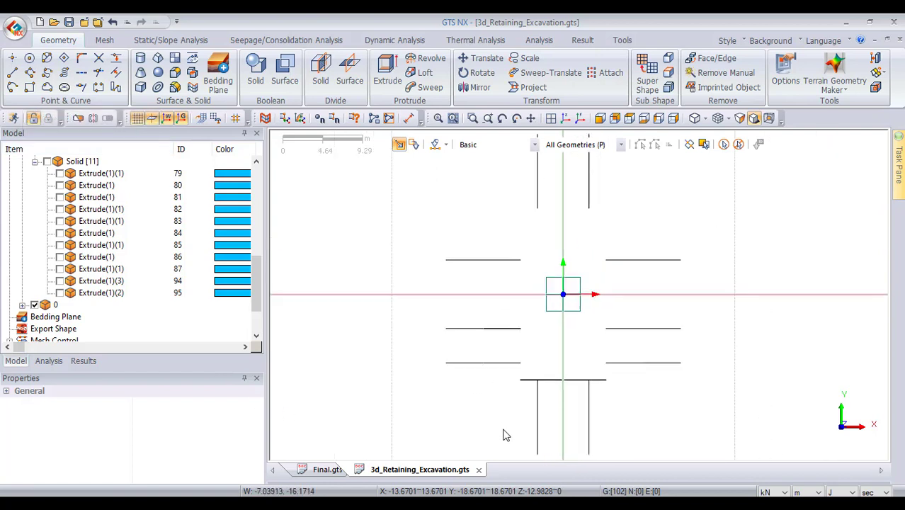
left_click(29, 87)
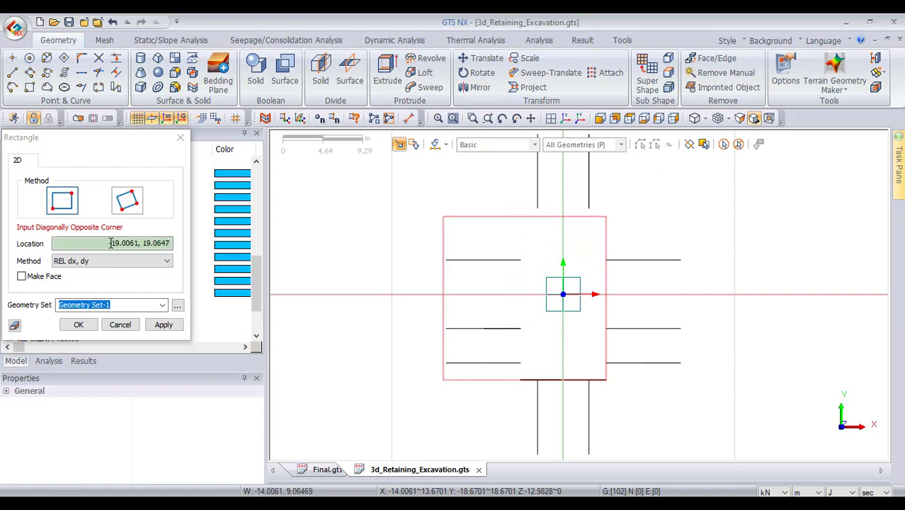
left_click_drag(110, 243, 225, 243)
type("-10,20")
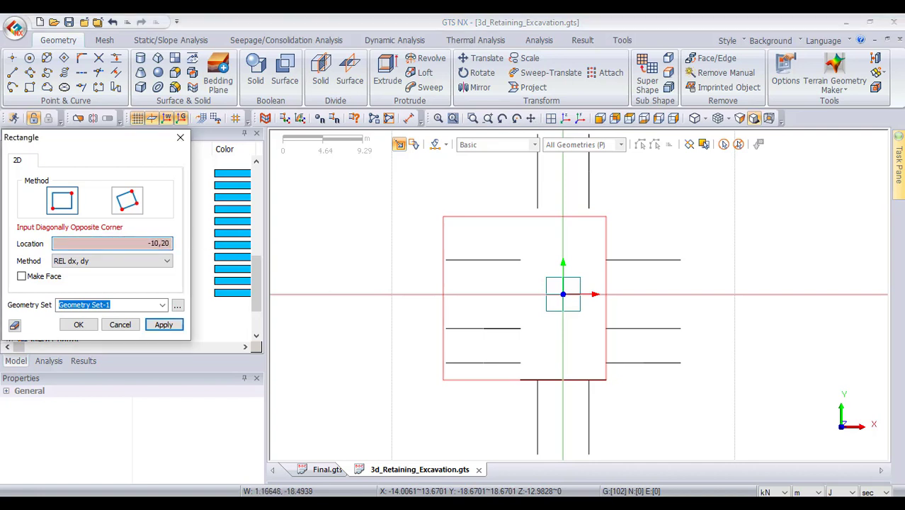
key("Return")
key("Escape")
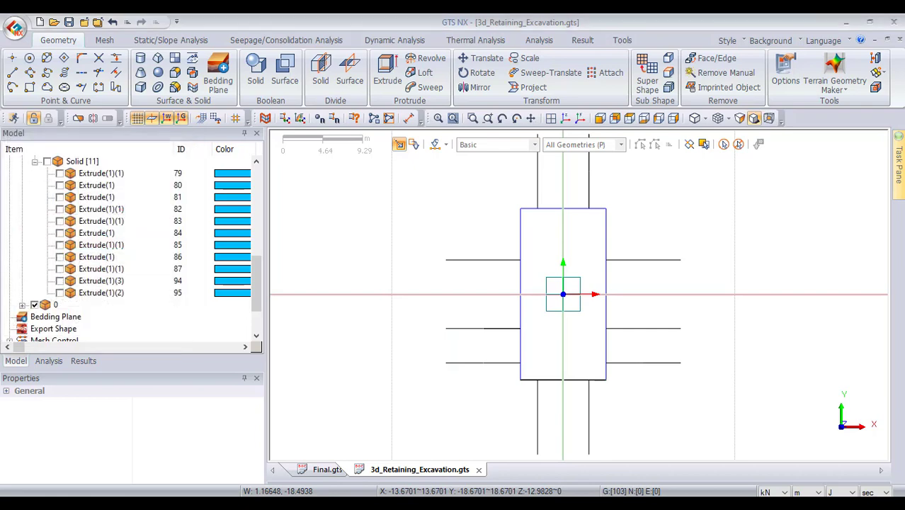
Draw a single 10 m line along the rectangle's front edge between its two corners, in Geometry Set-1
left_click(599, 119)
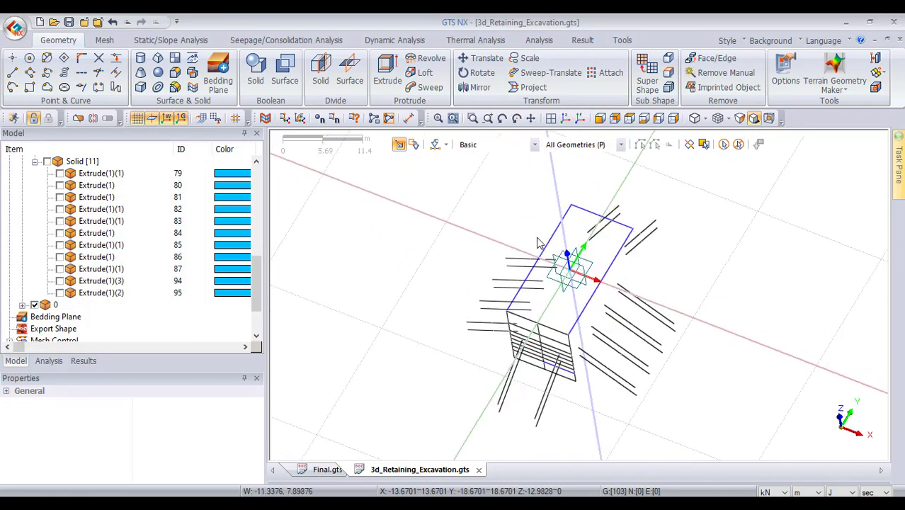
left_click(577, 291)
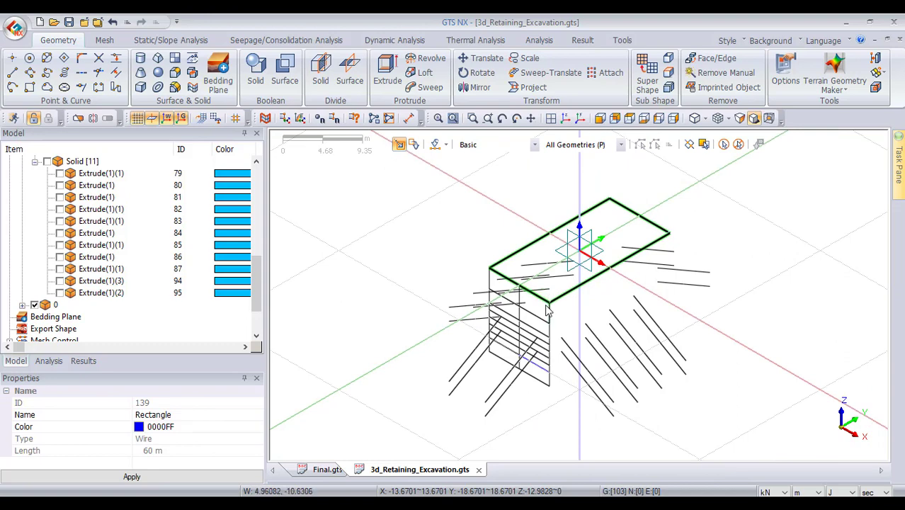
scroll(538, 251, "up", 3)
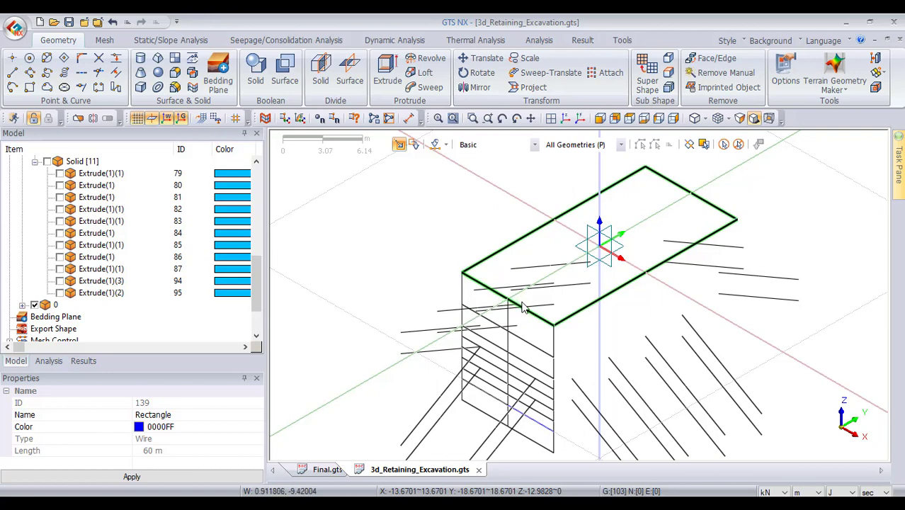
left_click(737, 145)
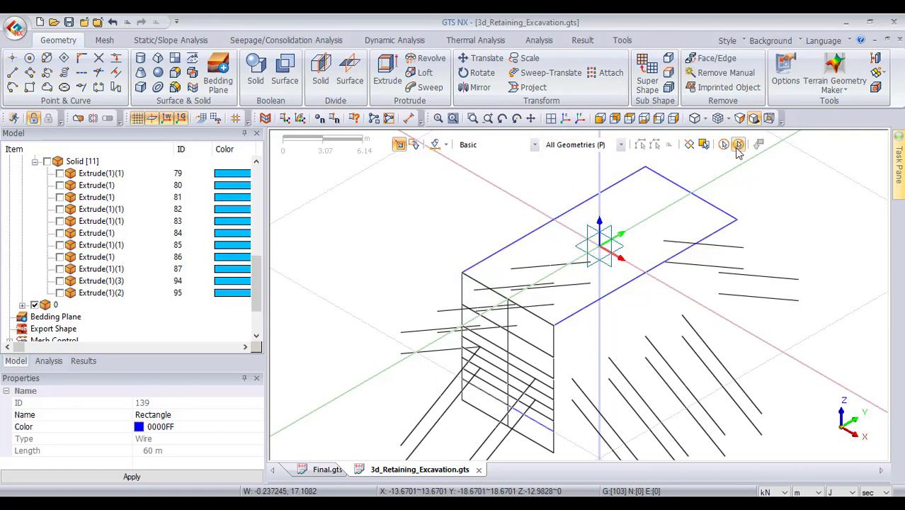
left_click(525, 315)
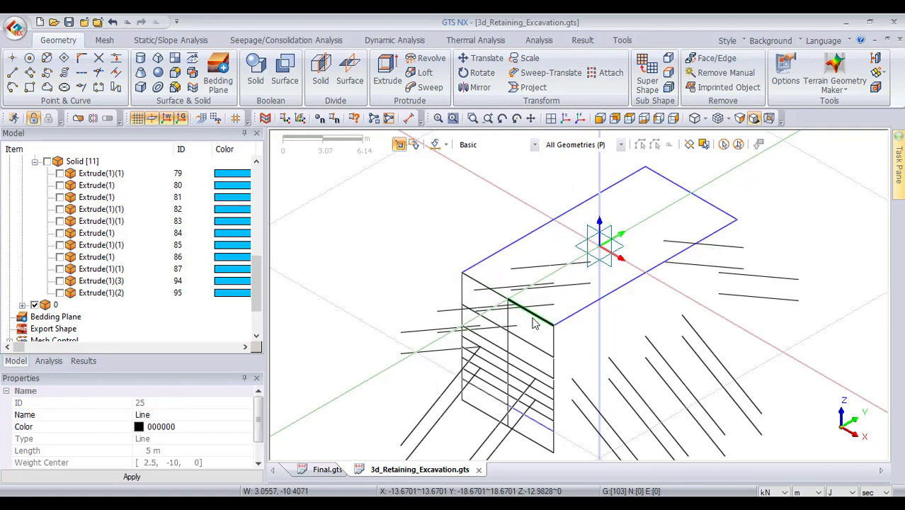
left_click(12, 72)
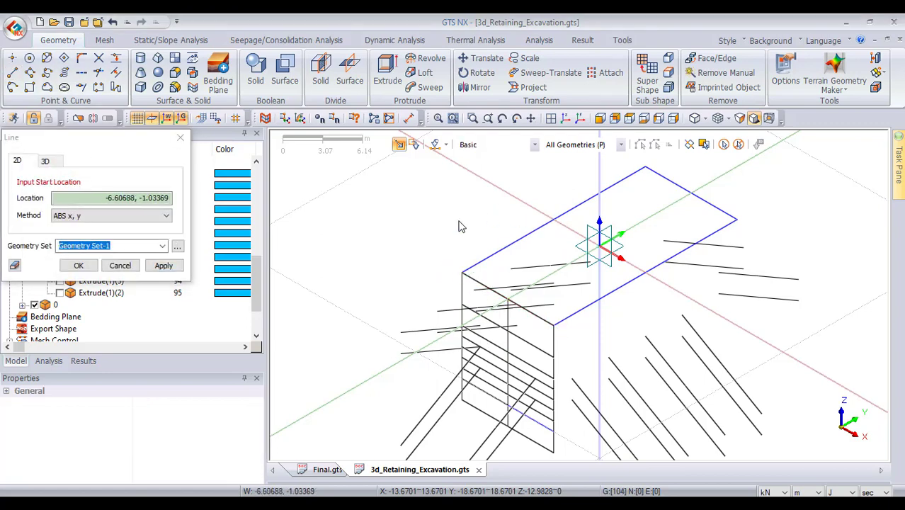
key("Escape")
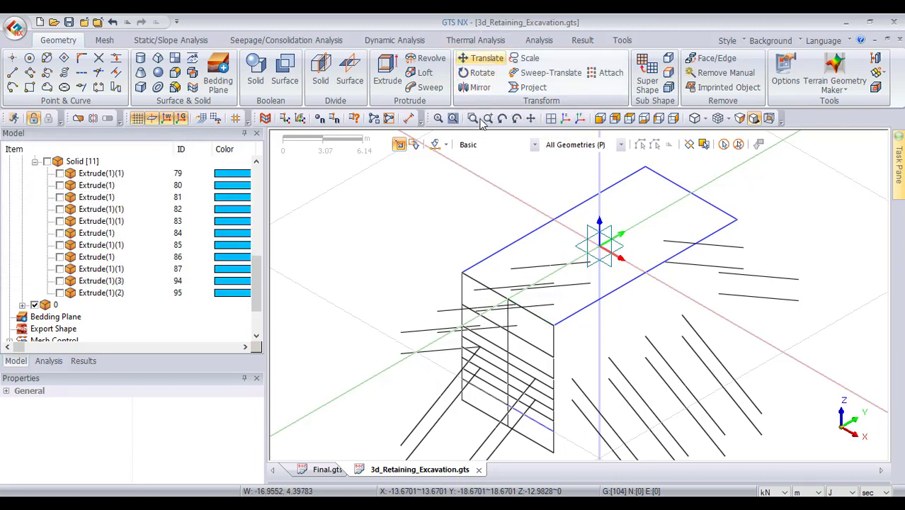
Copy the 10 m front-edge line uniformly once at a distance of 2 m along the Y axis, within Geometry Set-1
left_click(512, 305)
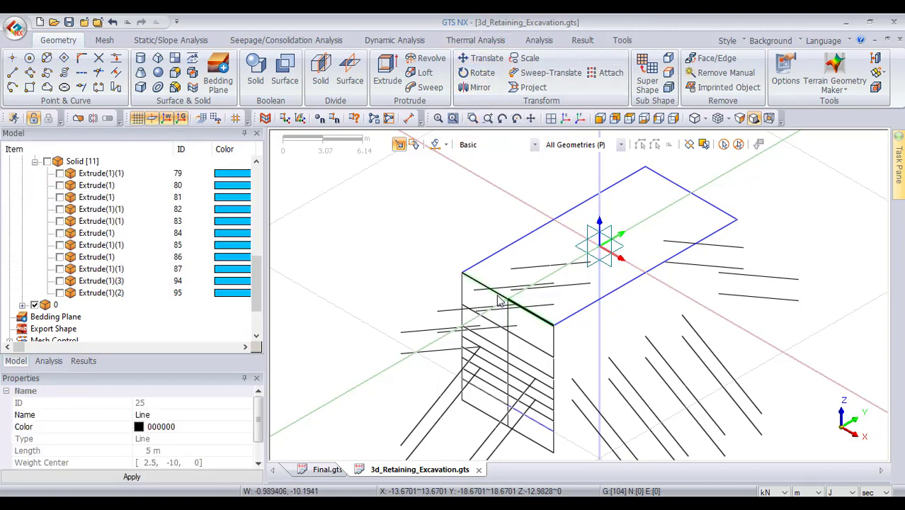
left_click(495, 297)
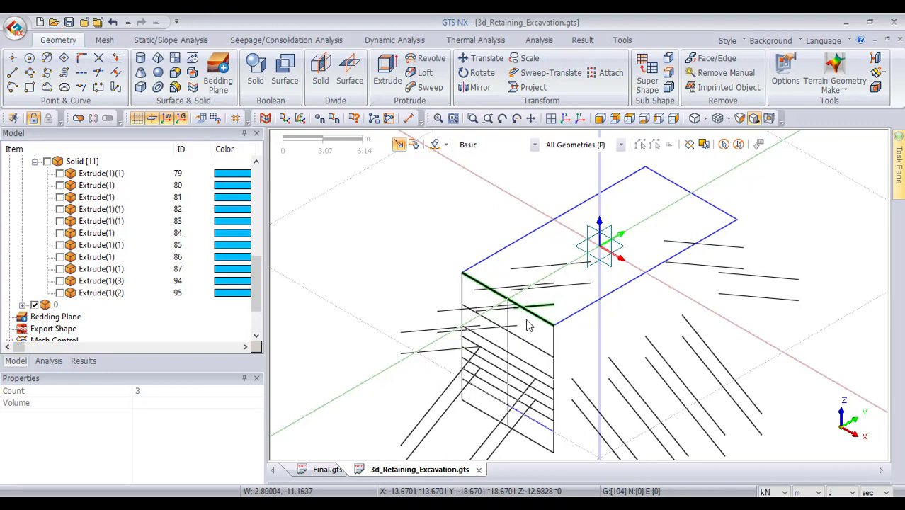
left_click(738, 145)
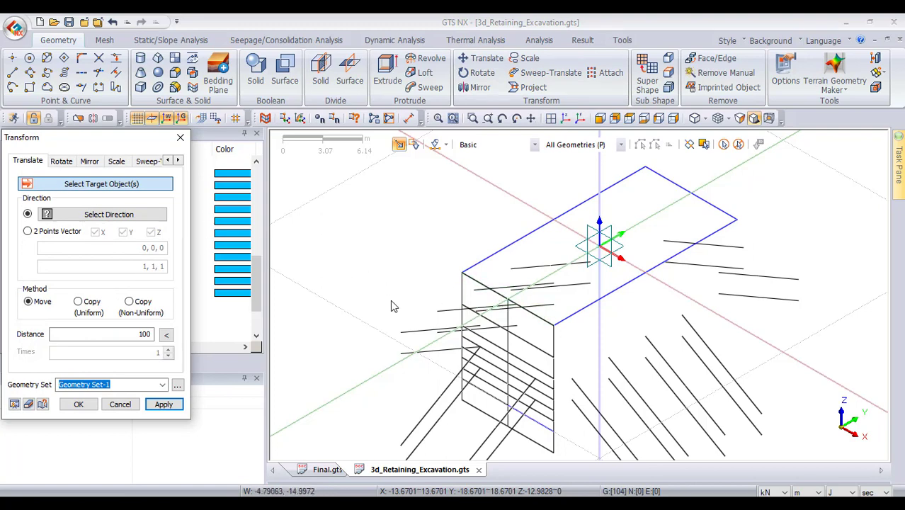
left_click_drag(88, 133, 304, 98)
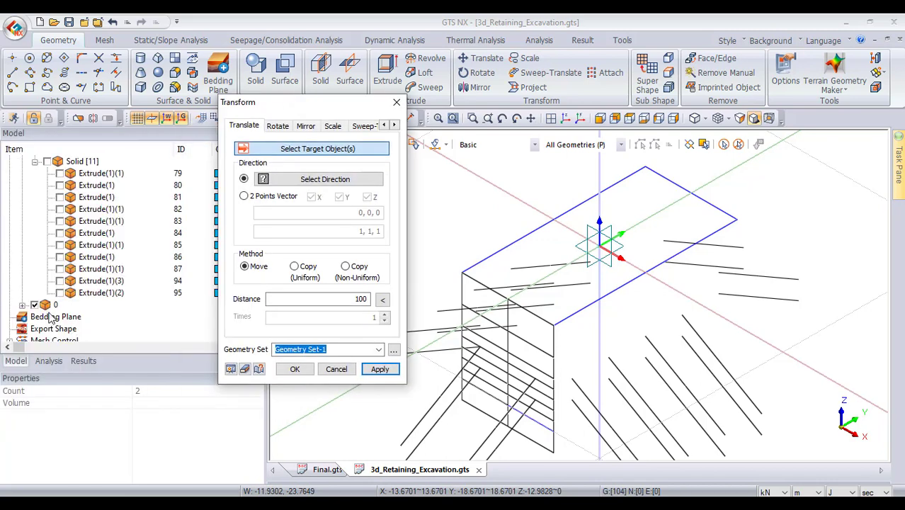
scroll(39, 312, "up", 2)
left_click(34, 222)
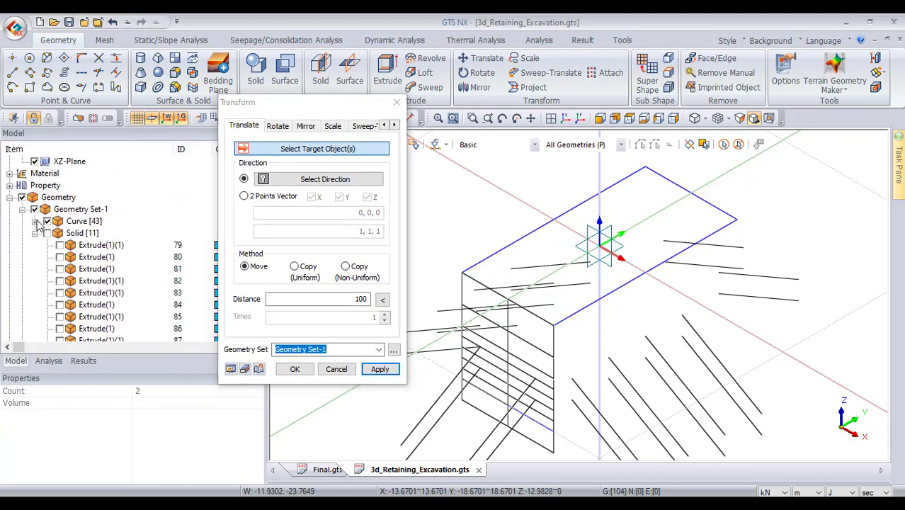
scroll(73, 278, "down", 8)
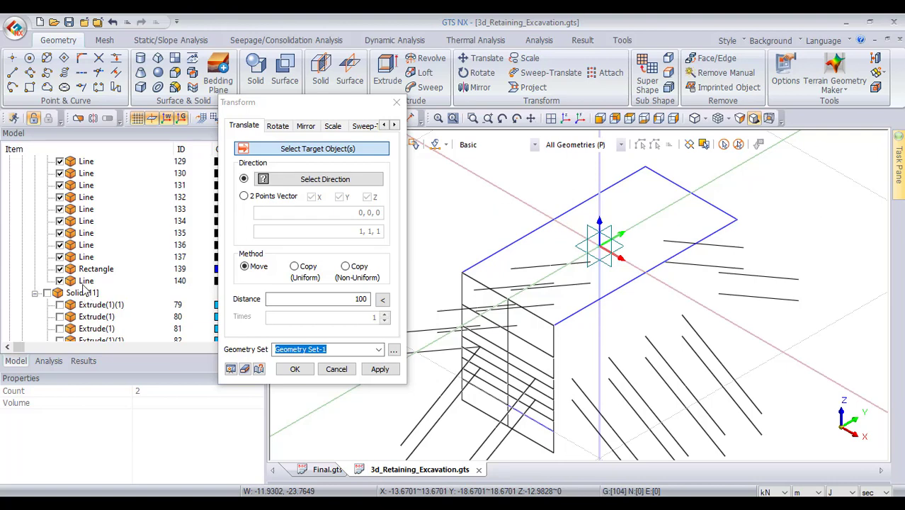
left_click(84, 282)
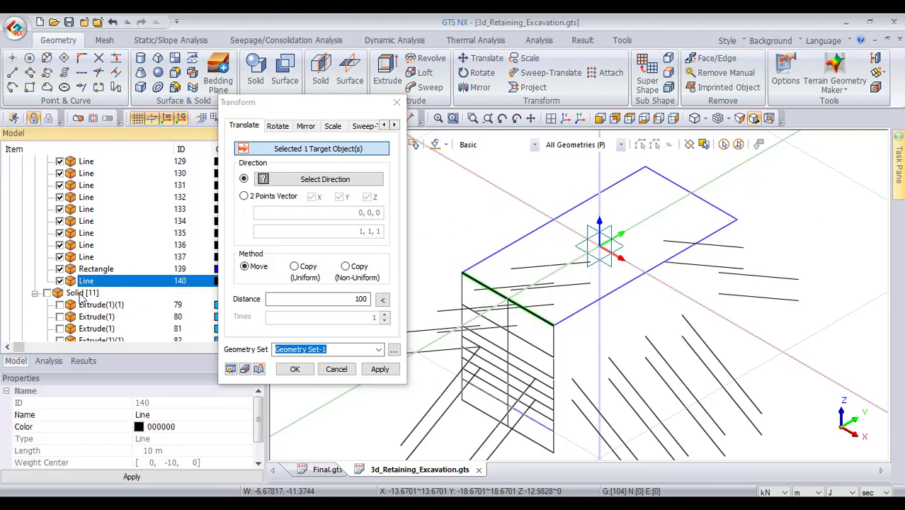
left_click(307, 273)
left_click(323, 299)
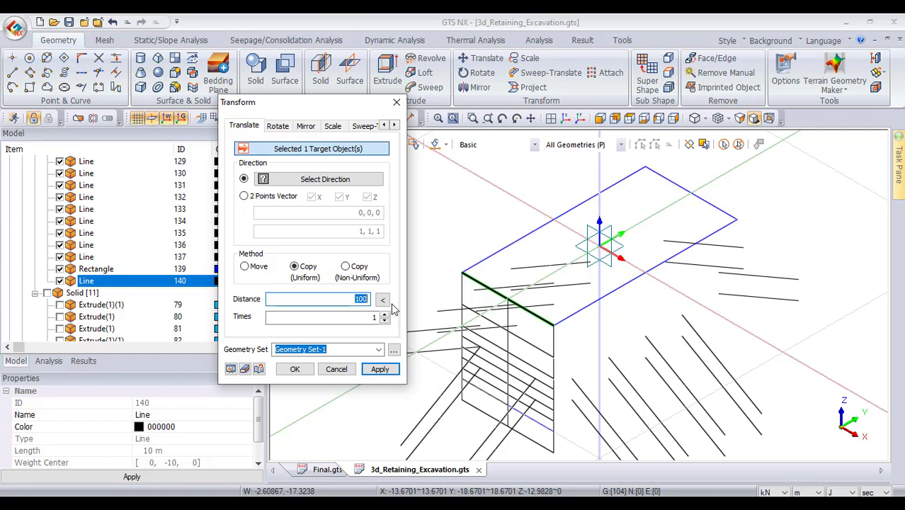
left_click(318, 178)
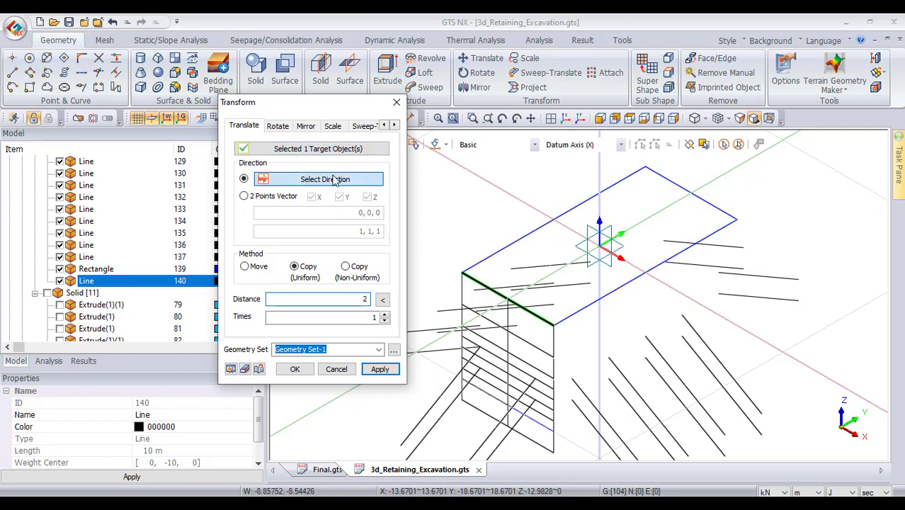
left_click(646, 203)
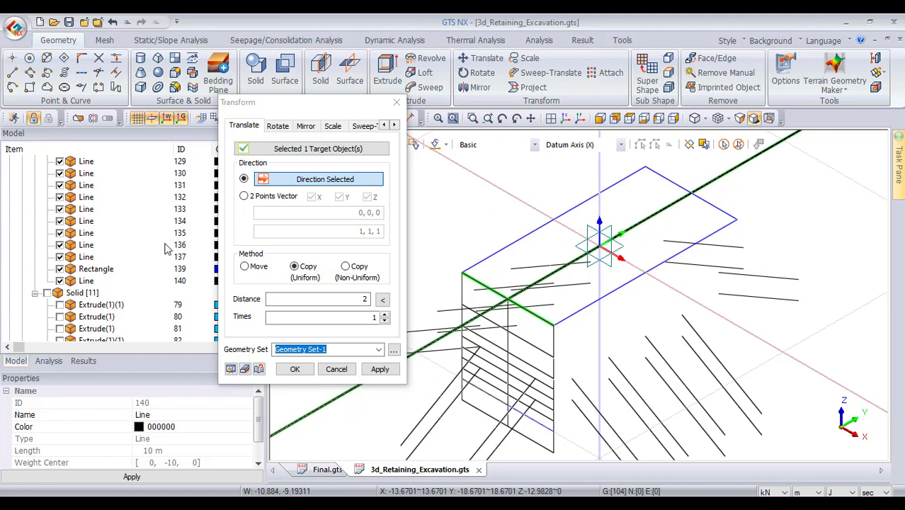
left_click(379, 370)
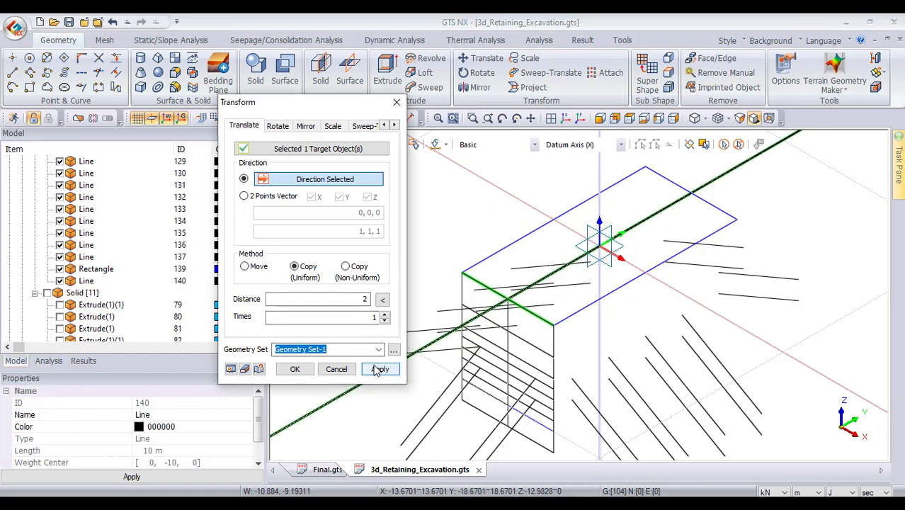
Copy the cross line 2 m behind the front edge uniformly three times at 4 m along the Y axis, in Geometry Set-1
left_click(513, 278)
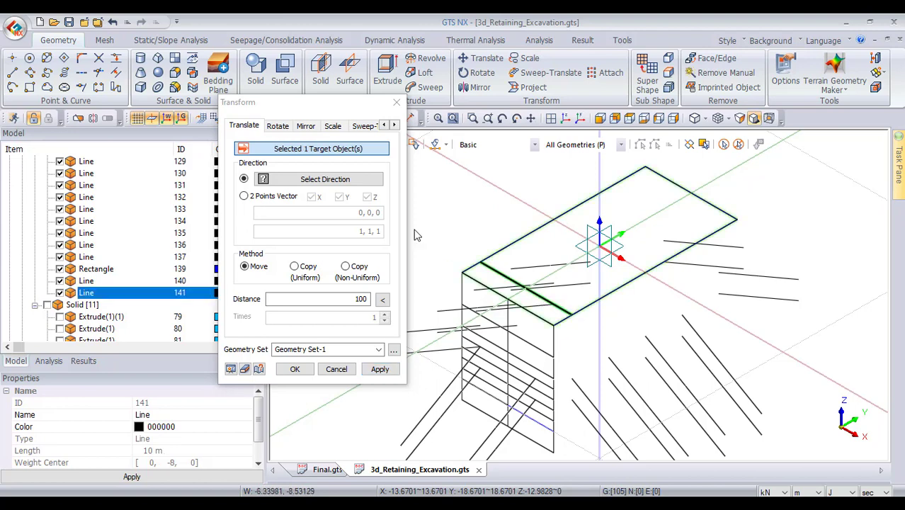
left_click(324, 182)
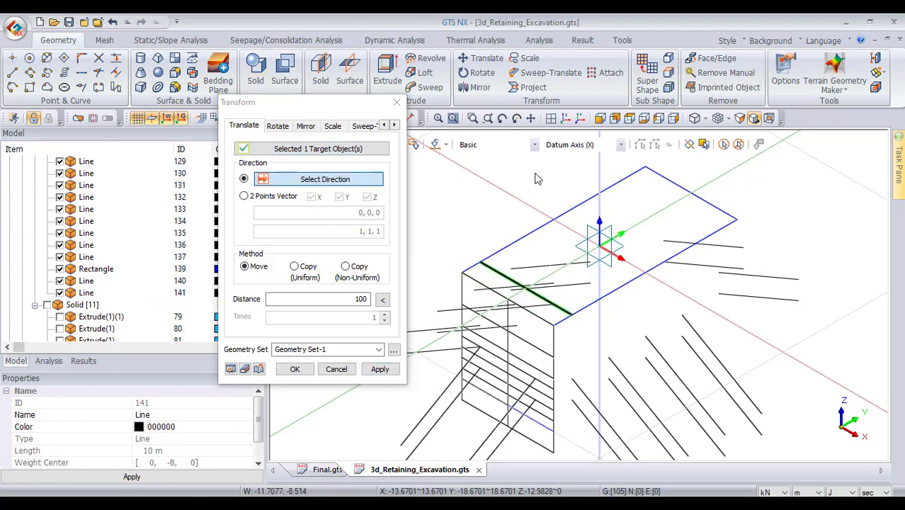
left_click(690, 193)
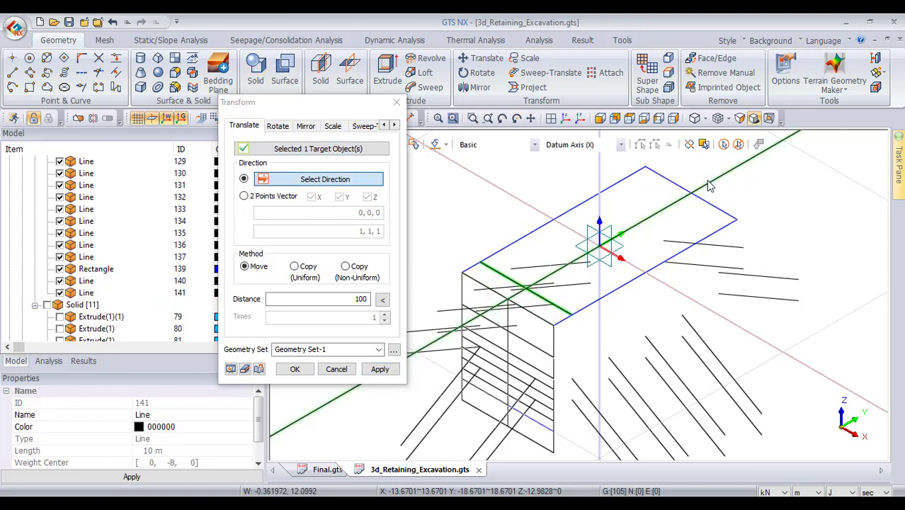
left_click(311, 274)
double_click(361, 299)
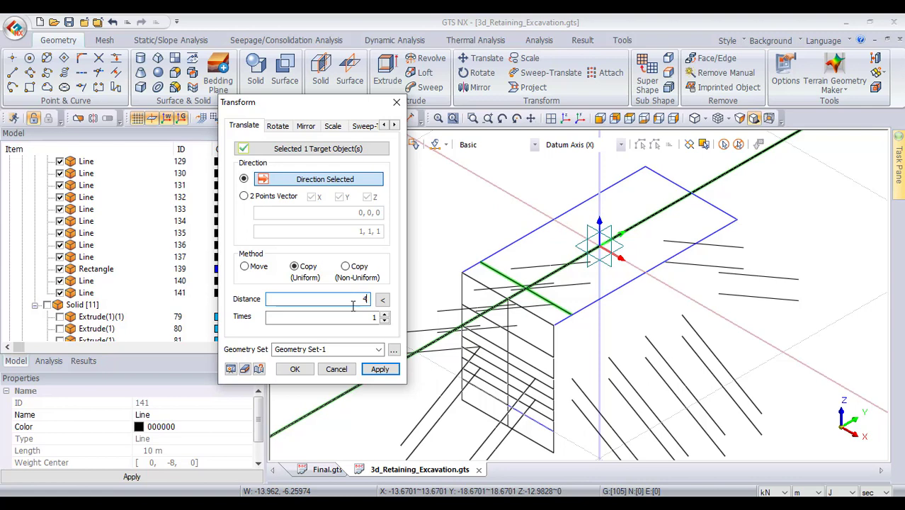
key("Tab")
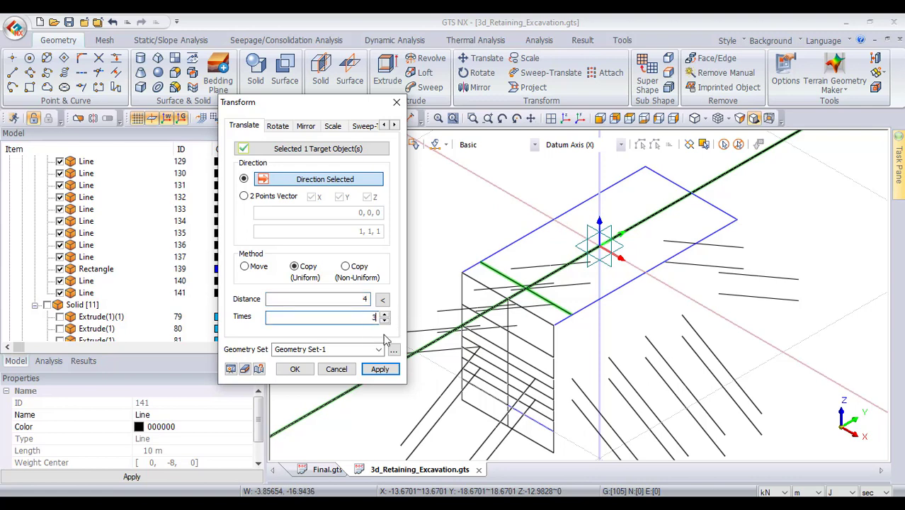
left_click(380, 369)
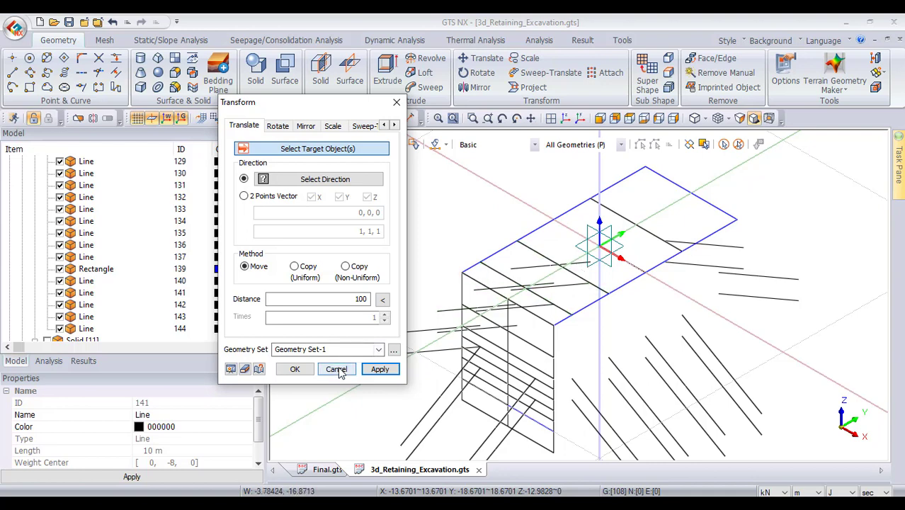
left_click(380, 369)
key("ctrl+z")
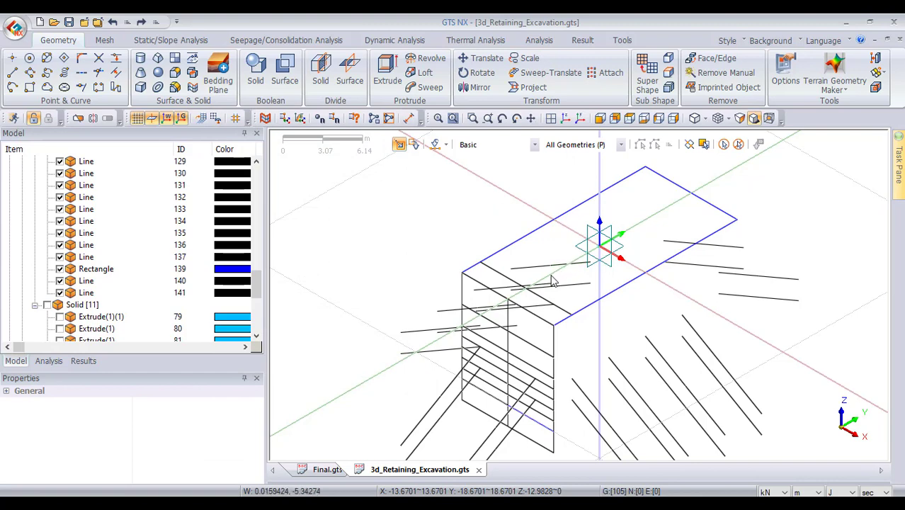
key("ctrl+y")
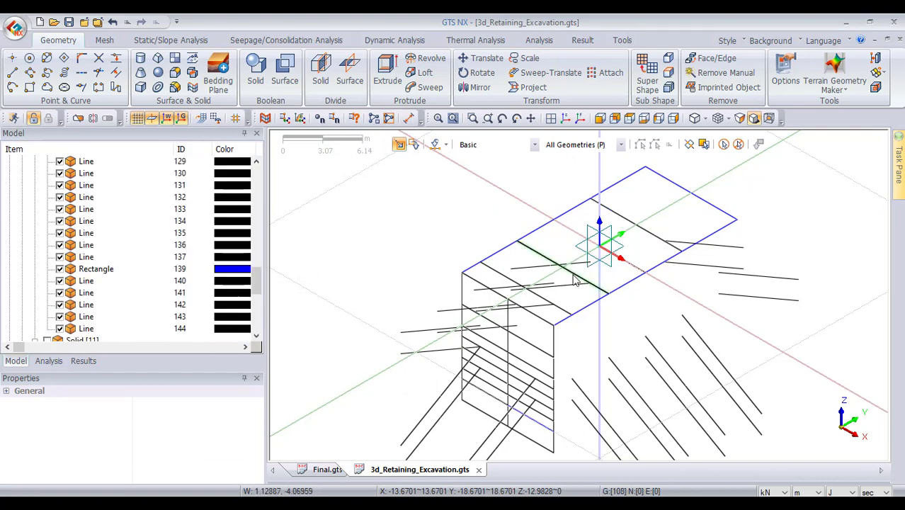
left_click(576, 282)
left_click(607, 251)
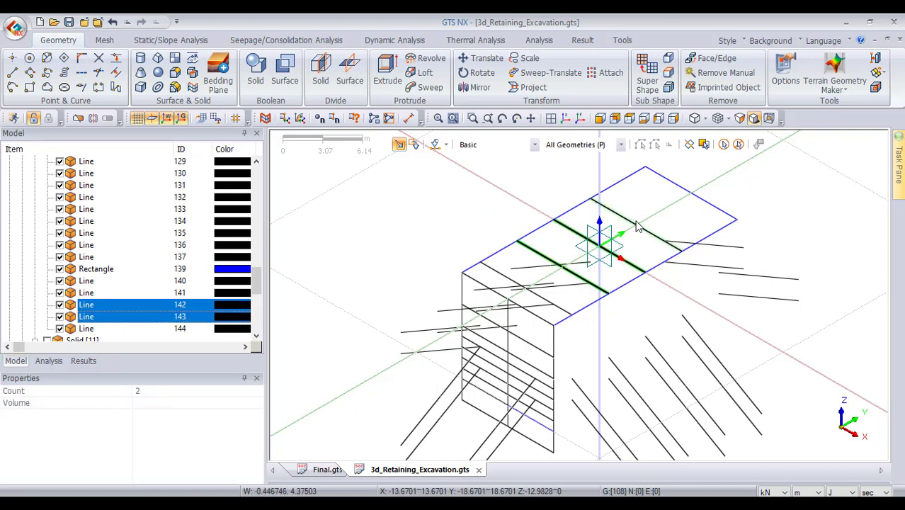
left_click(637, 227)
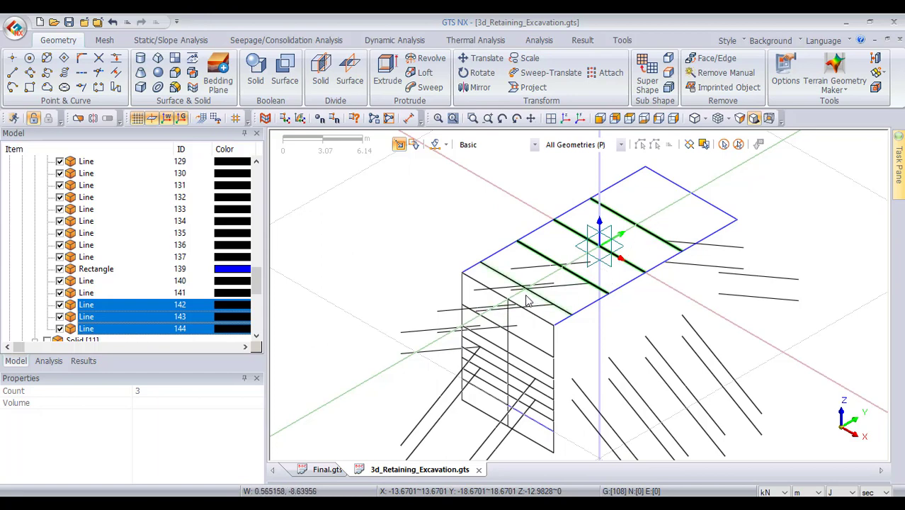
scroll(526, 301, "down", 3)
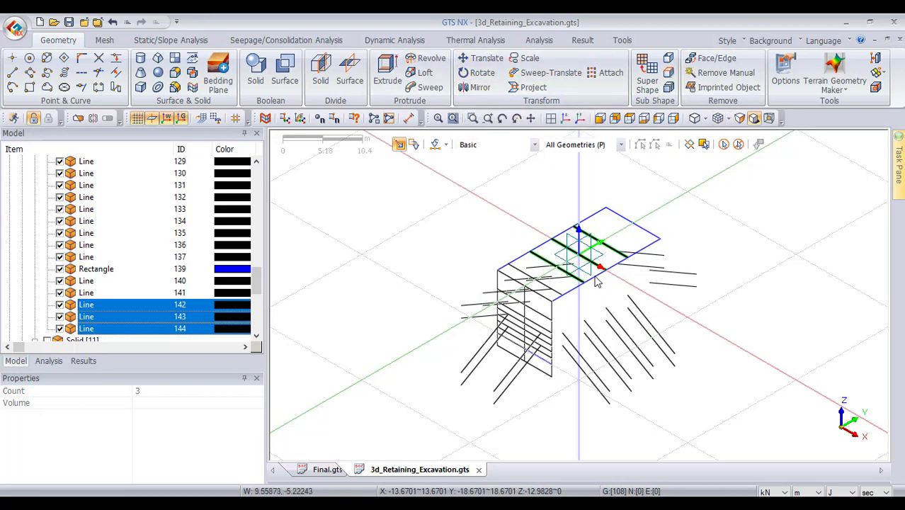
left_click(739, 144)
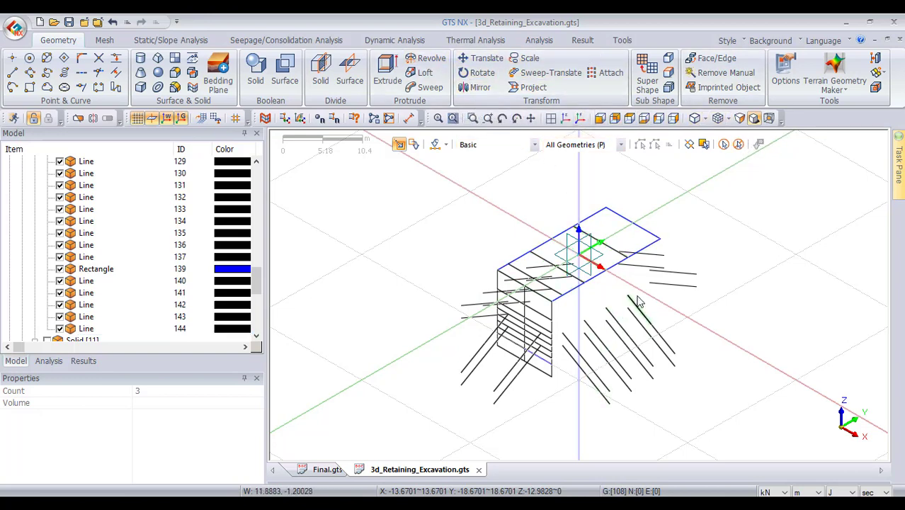
Copy the farthest top cross line and its neighbouring anchor lines on both long sides uniformly once at -4 m along the Y axis
left_click(646, 334)
left_click(648, 337)
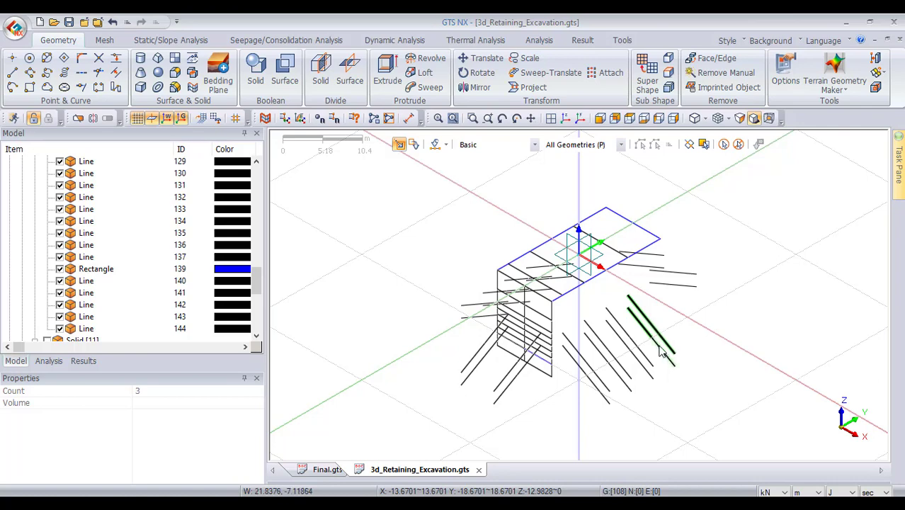
left_click(616, 256)
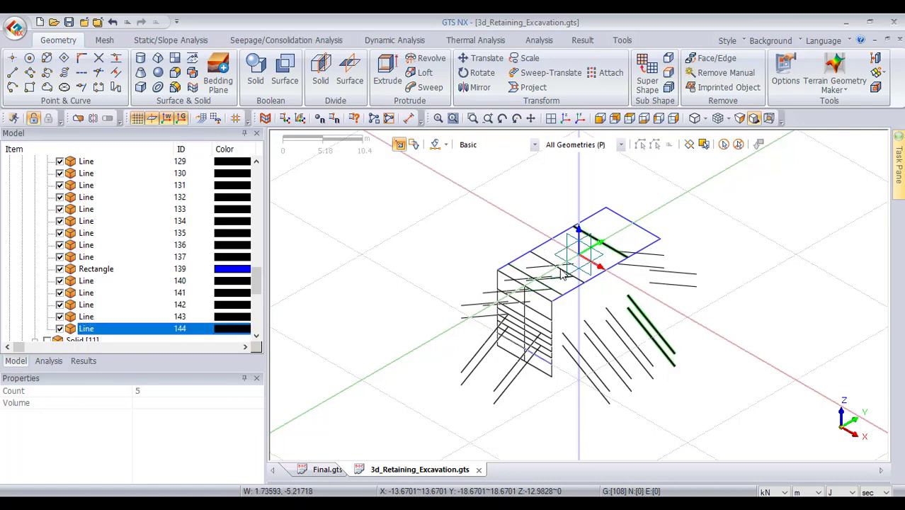
scroll(528, 266, "up", 3)
scroll(521, 266, "up", 2)
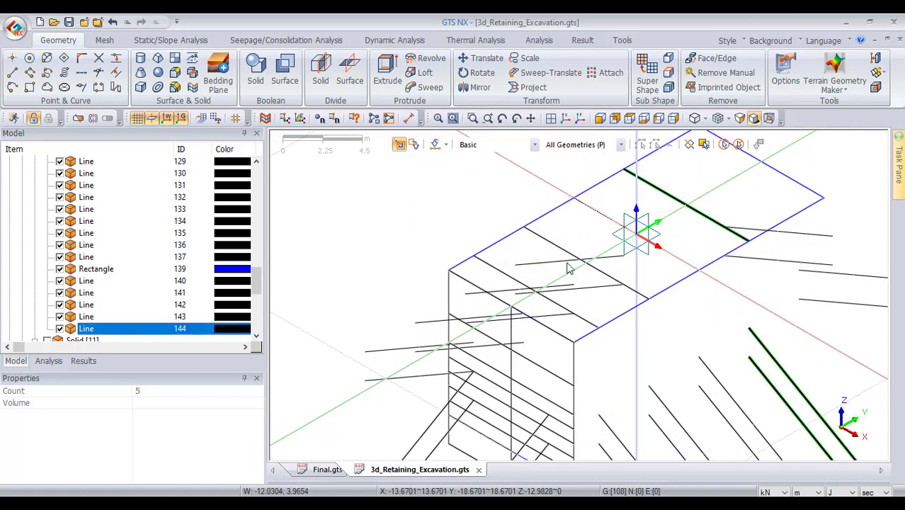
left_click(602, 261)
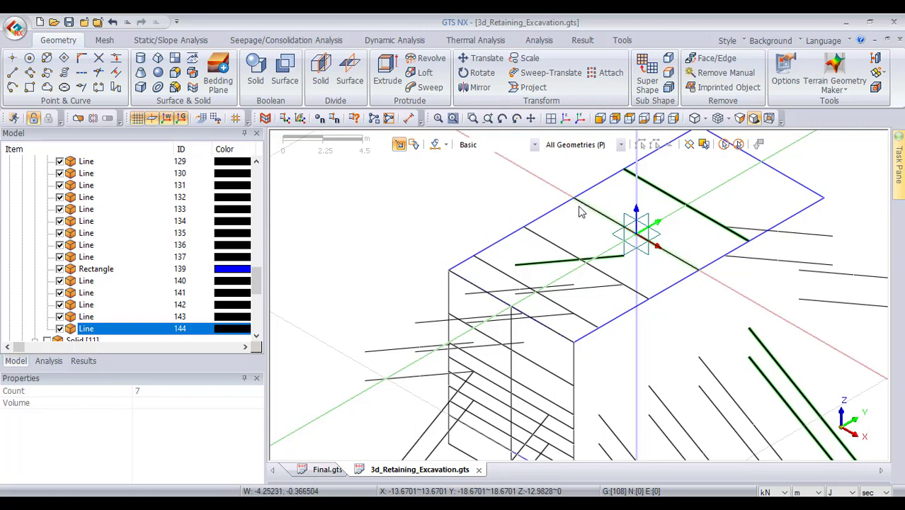
scroll(581, 257, "down", 5)
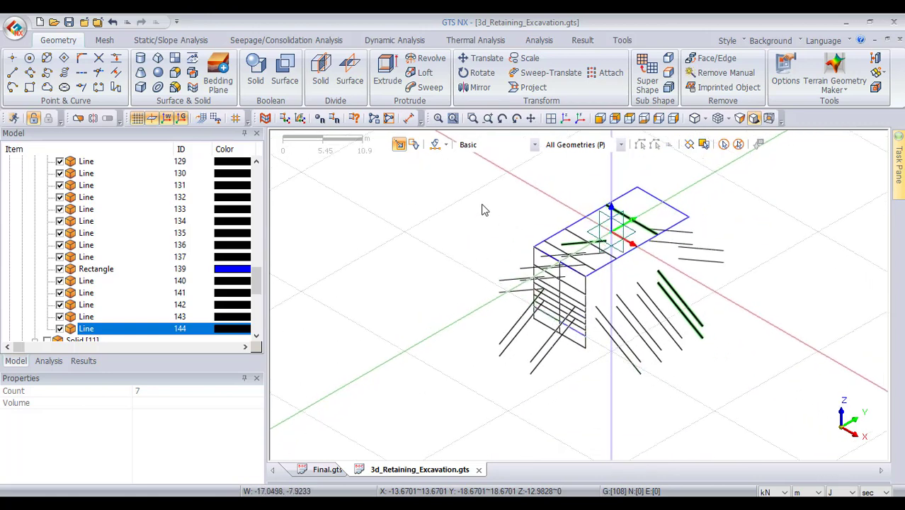
middle_click_drag(482, 210, 525, 223)
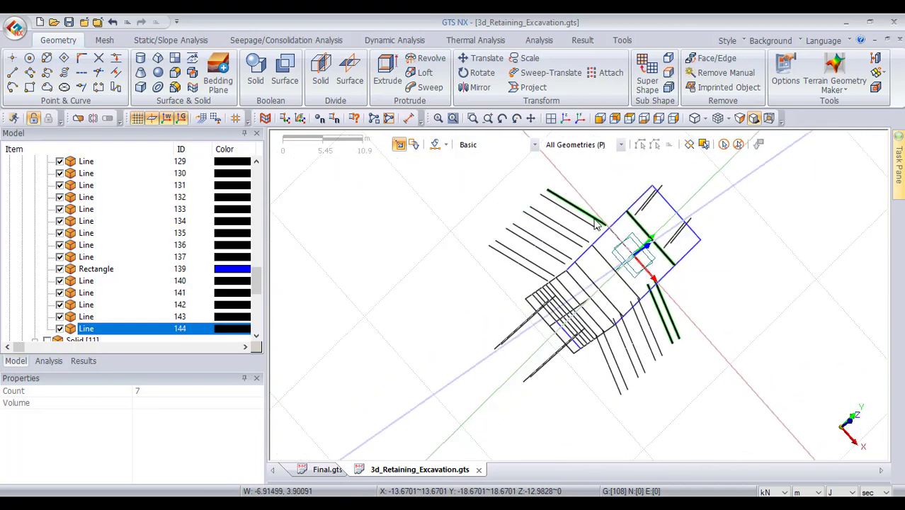
left_click(556, 202)
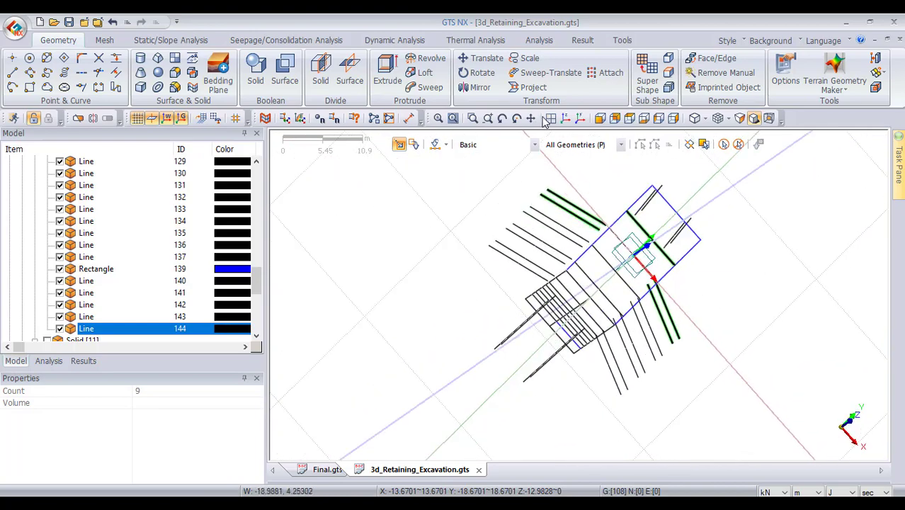
left_click(565, 119)
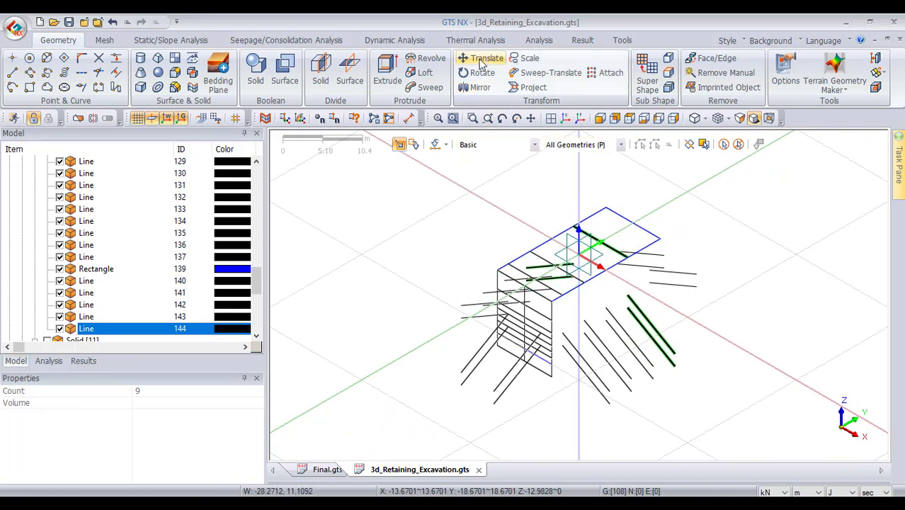
key("Escape")
key("ctrl+t")
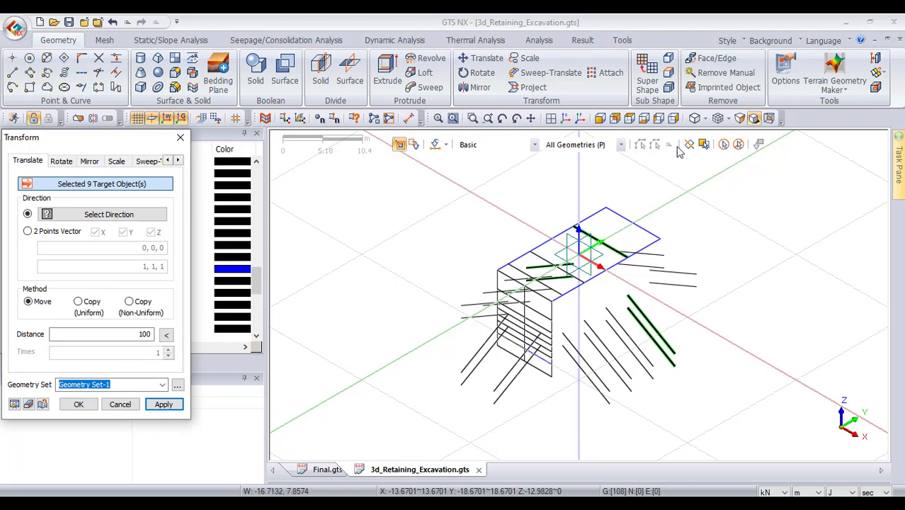
left_click(108, 214)
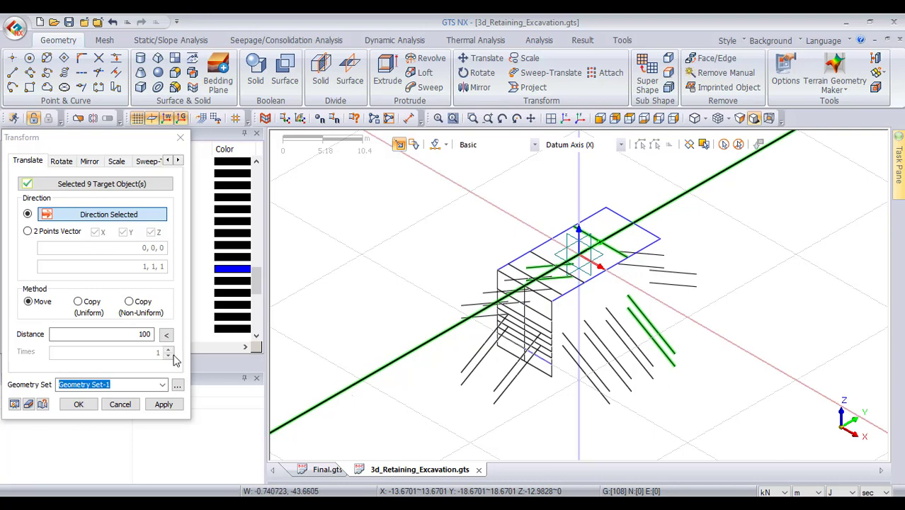
left_click(79, 304)
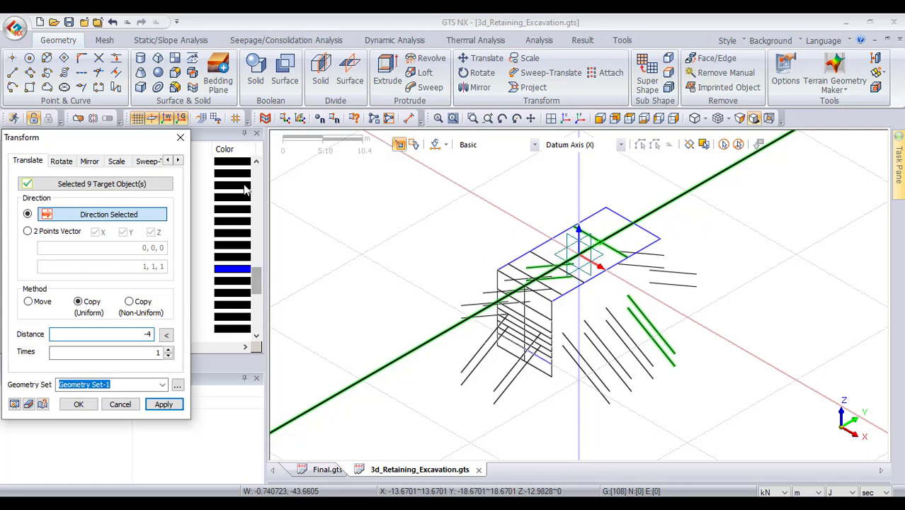
scroll(471, 296, "up", 1)
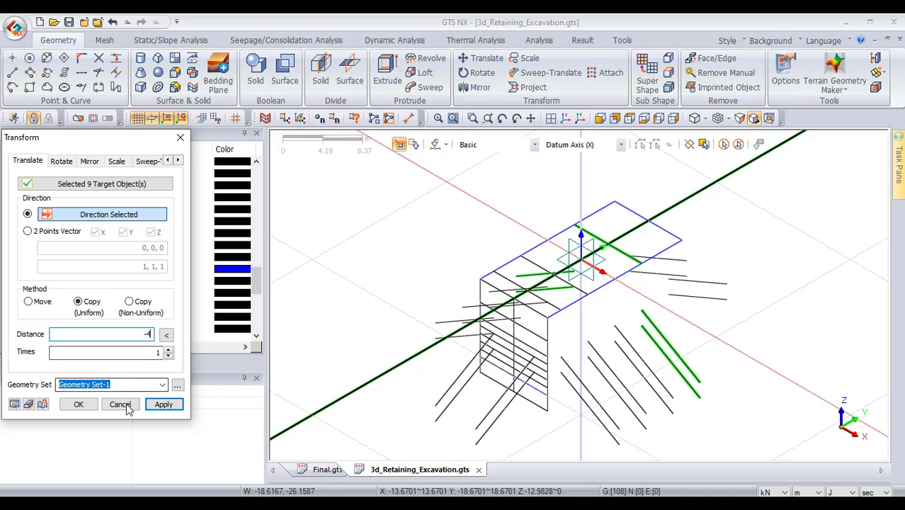
left_click(162, 405)
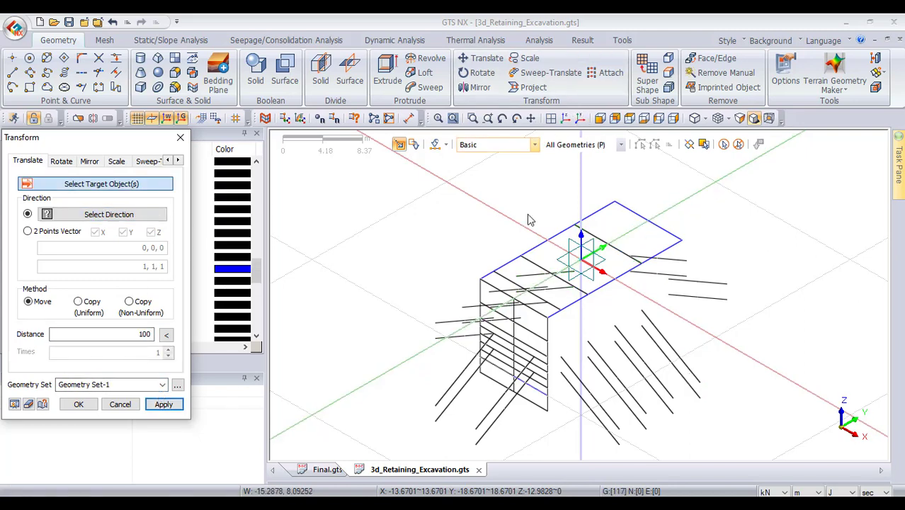
Show the output log and plan view, and undo the -4 m copy of the cross line and anchor lines
left_click(496, 478)
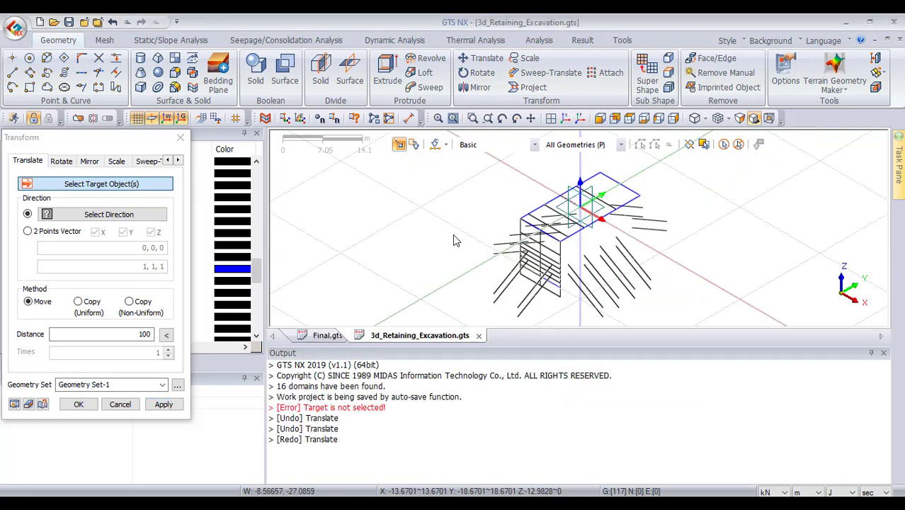
left_click(630, 117)
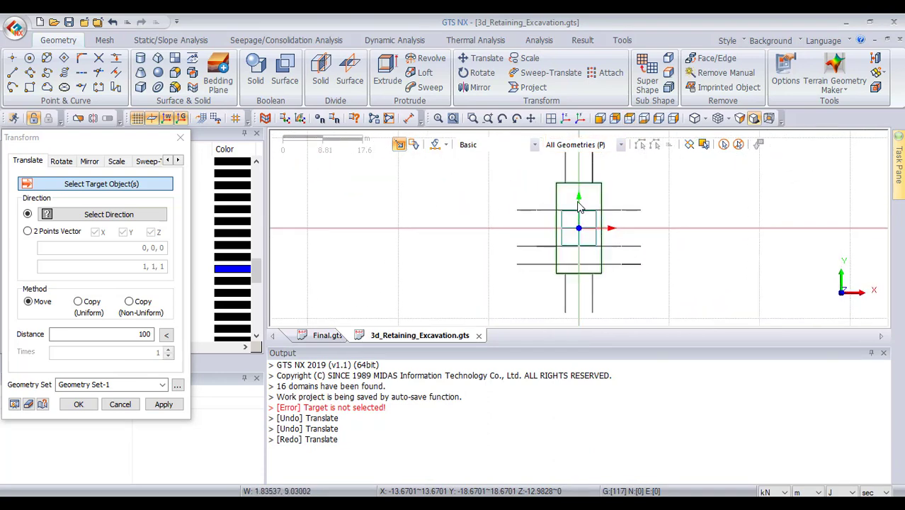
scroll(579, 206, "up", 3)
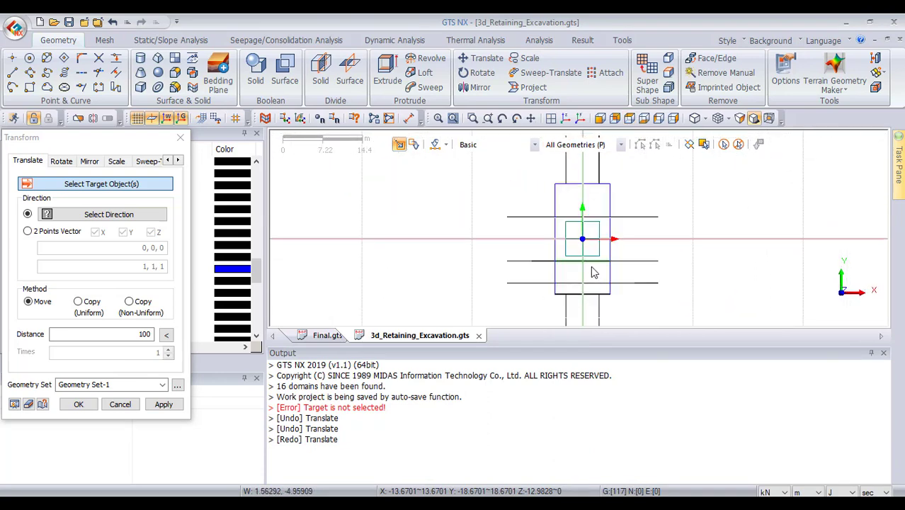
key("ctrl+z")
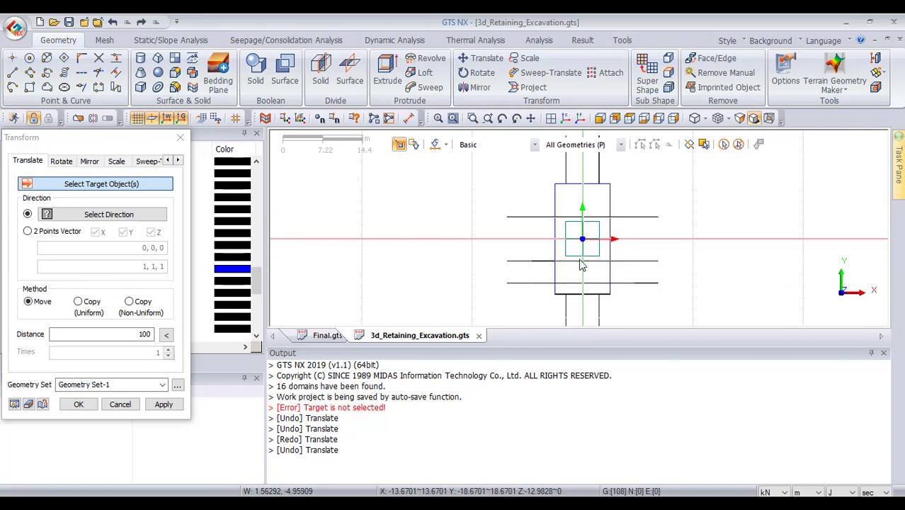
scroll(584, 255, "up", 3)
key("Escape")
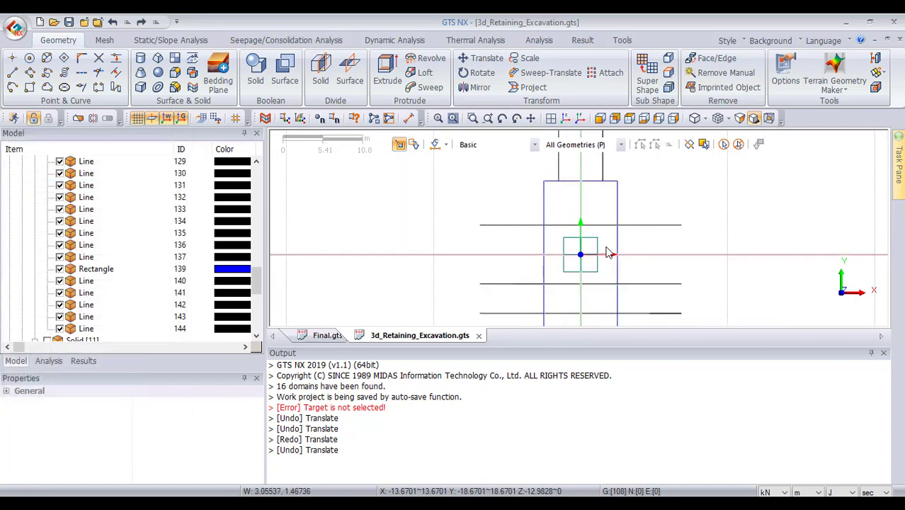
Measure the point-to-point distance between the cross line on the X axis and the next one on the positive-Y side
left_click(409, 119)
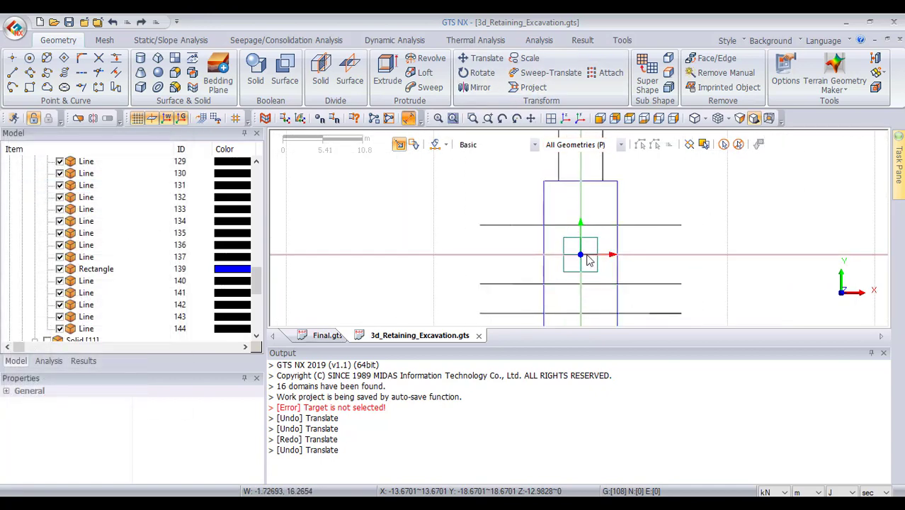
left_click(618, 226)
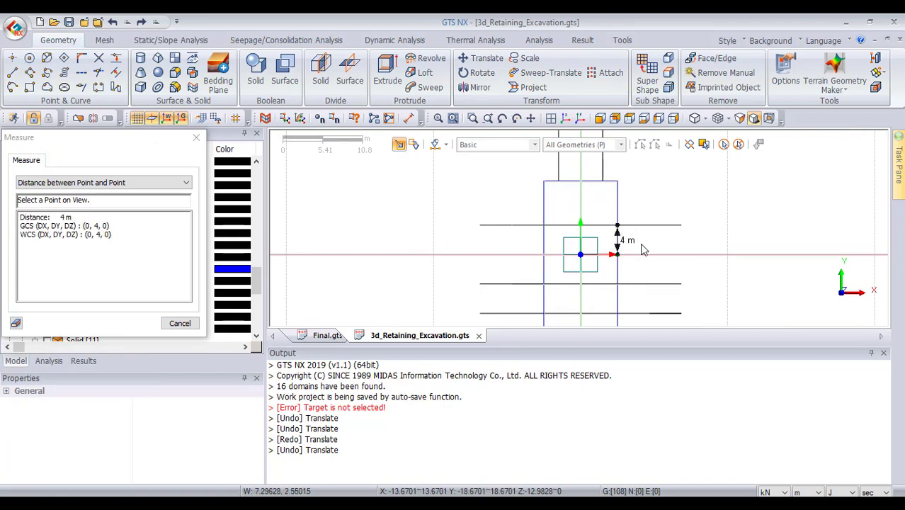
key("Escape")
Copy the cross line 4 m on the positive-Y side of the X axis uniformly once at 4 m along the Y axis, in Geometry Set-1
left_click(567, 232)
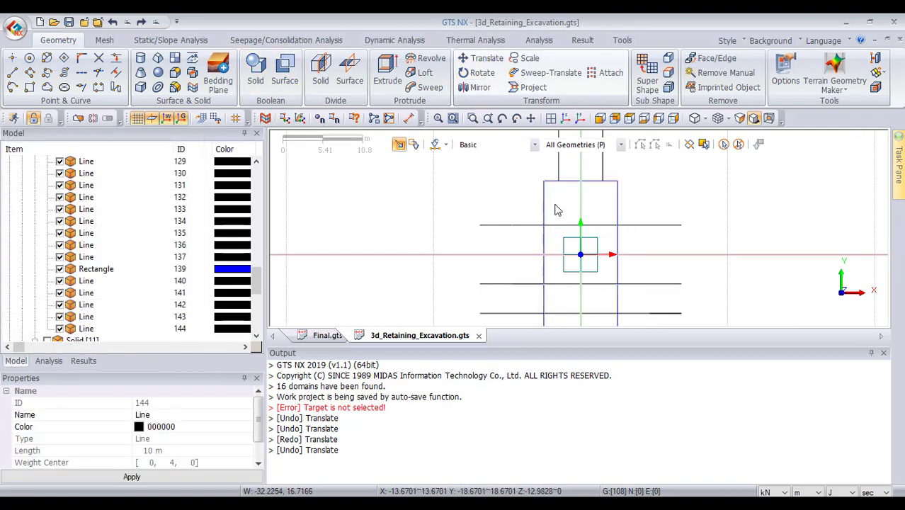
key("ctrl+t")
left_click(114, 215)
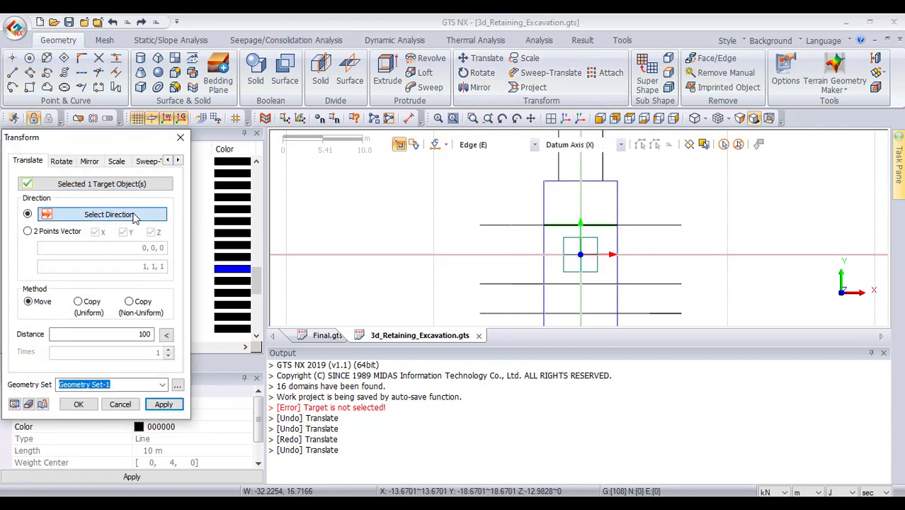
left_click(582, 200)
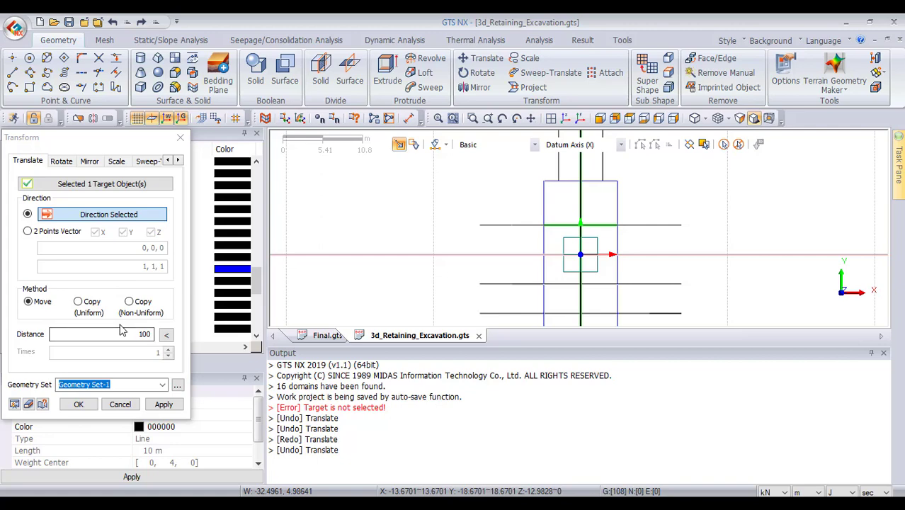
left_click(97, 314)
double_click(145, 334)
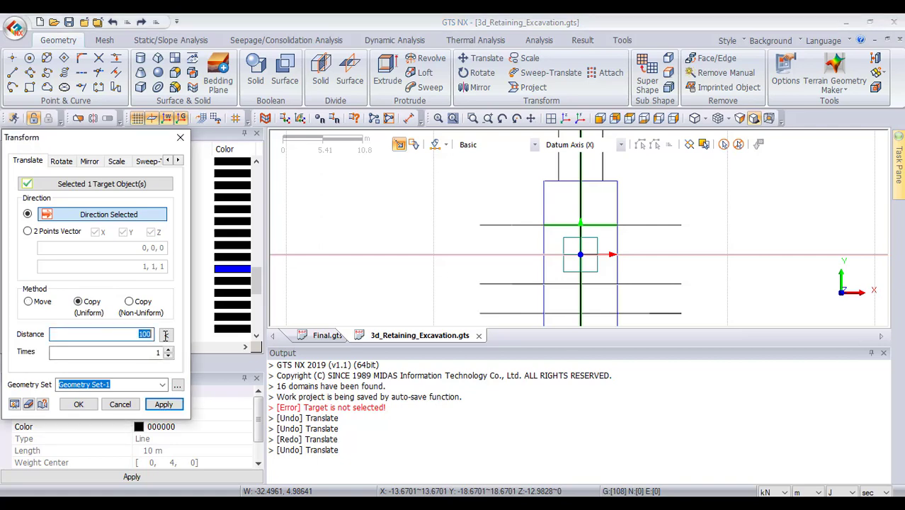
type("4")
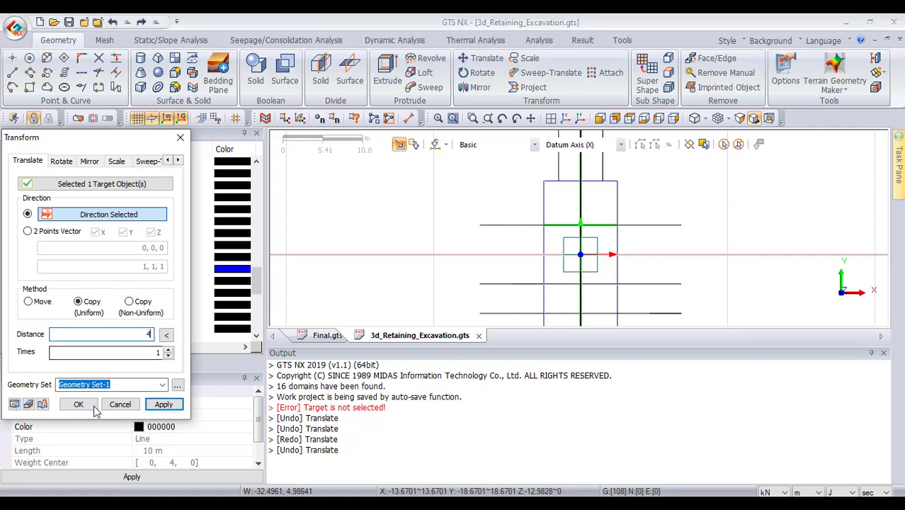
left_click(163, 404)
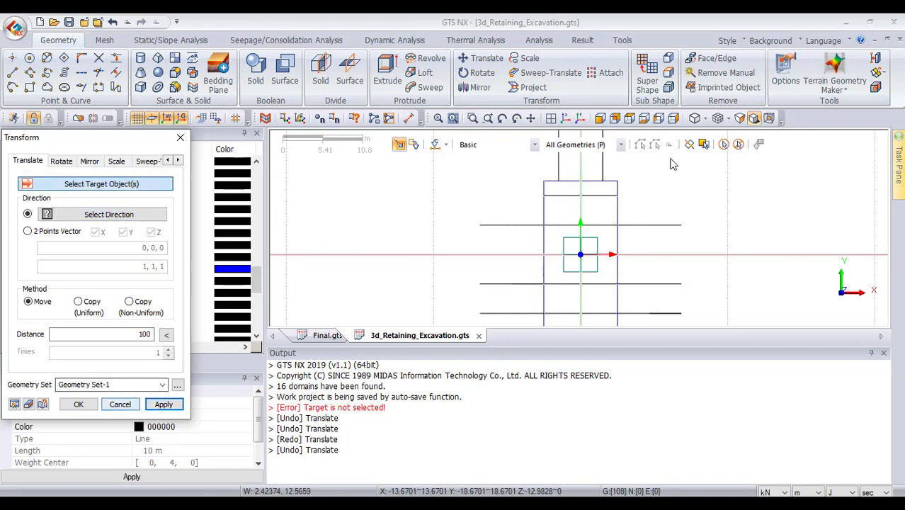
Copy the eight anchor lines farthest along positive Y on both long sides uniformly once at 4 m along the Y axis
middle_click_drag(560, 212, 615, 266)
scroll(616, 264, "up", 5)
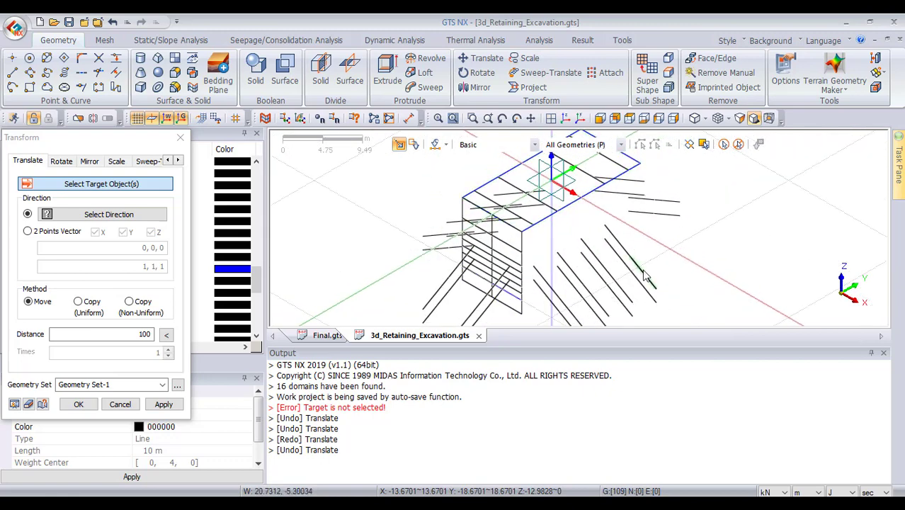
left_click(644, 276)
left_click(618, 250)
left_click(593, 260)
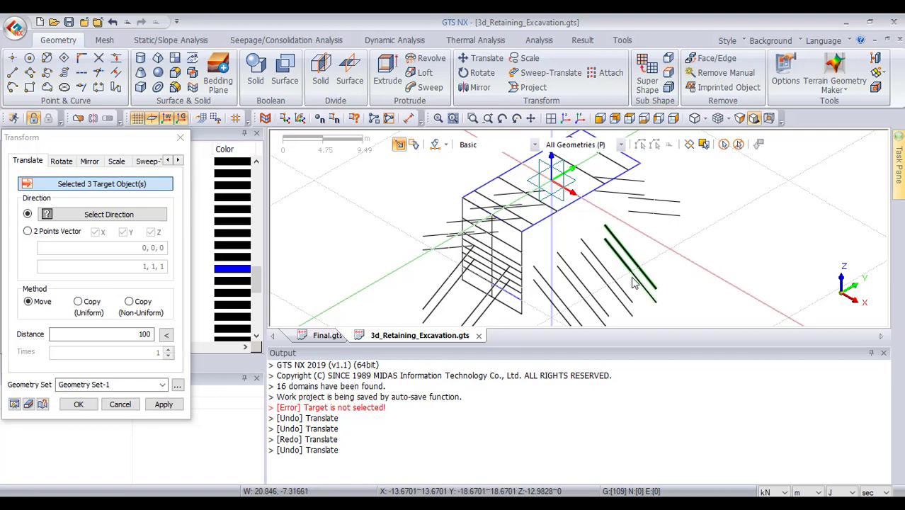
left_click(619, 297)
scroll(496, 204, "down", 2)
scroll(496, 204, "up", 1)
middle_click_drag(432, 247, 475, 255)
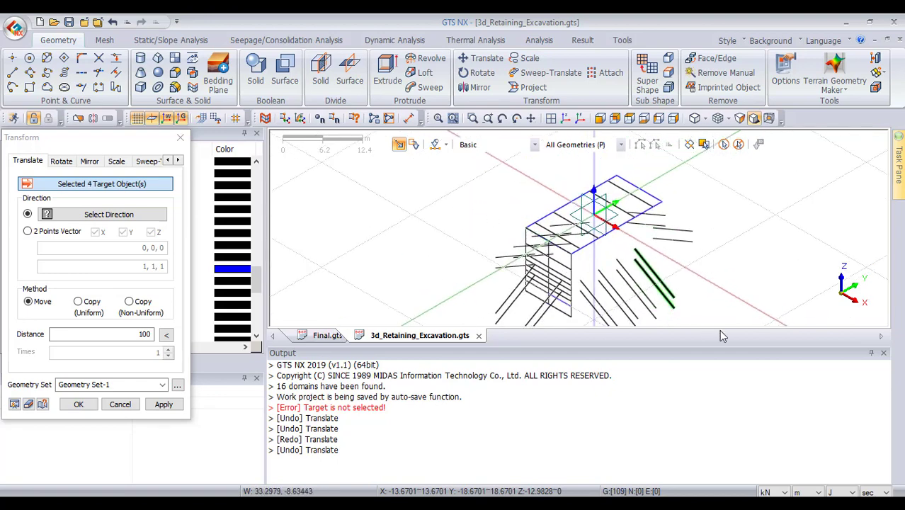
mouse_move(770, 251)
middle_mouse_down("ctrl")
mouse_move(765, 212)
mouse_move(764, 241)
middle_mouse_up("ctrl")
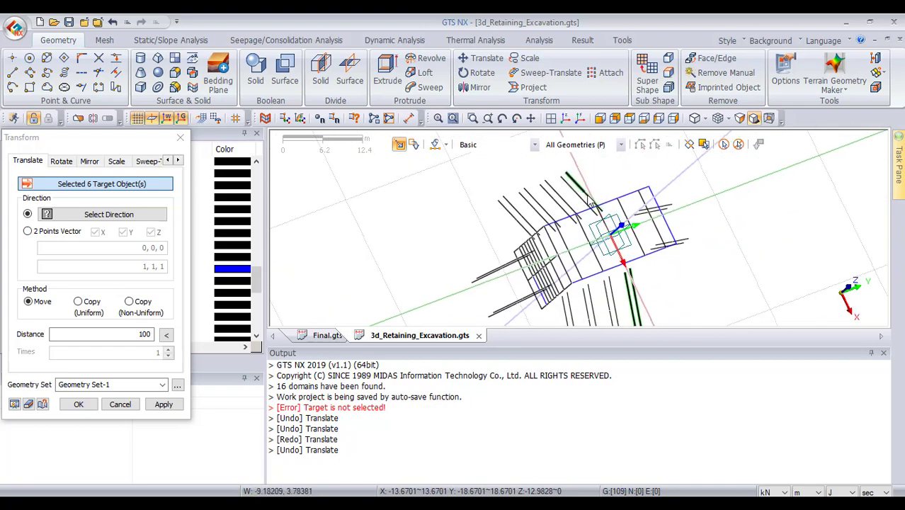
key("Return")
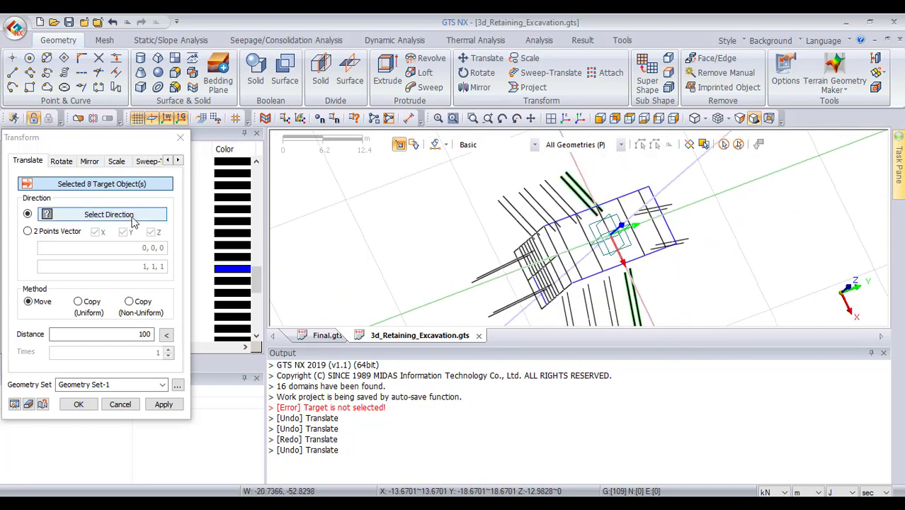
left_click(275, 301)
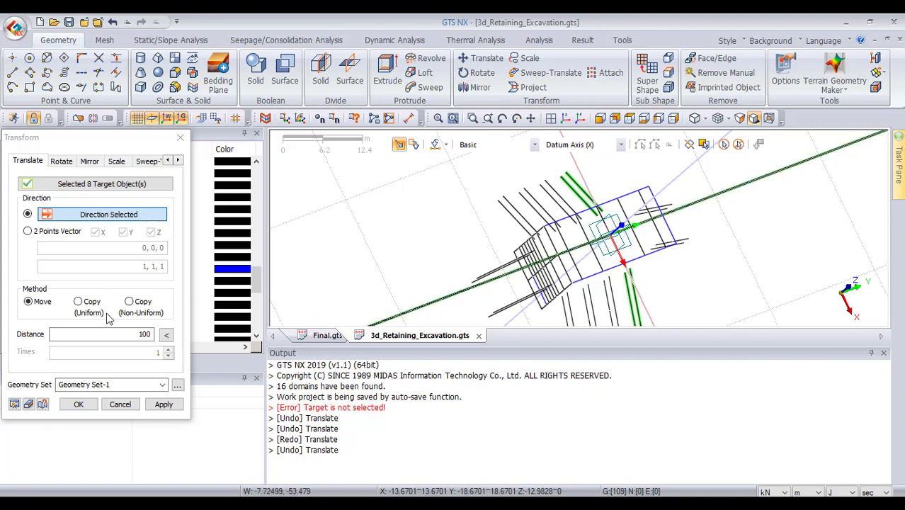
left_click(78, 302)
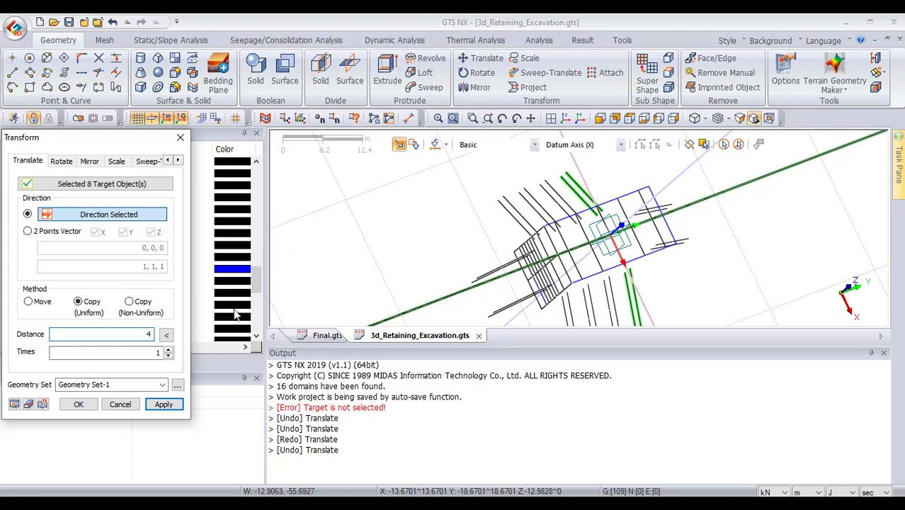
left_click(164, 404)
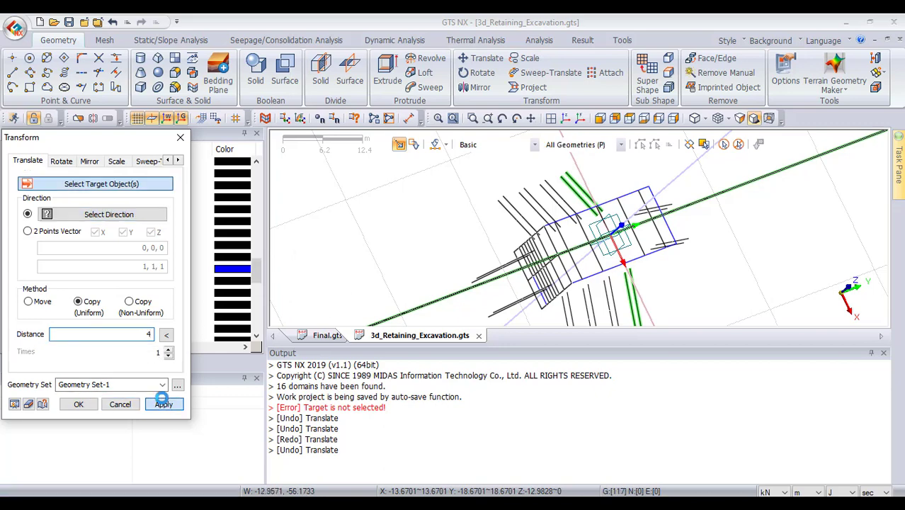
left_click(120, 405)
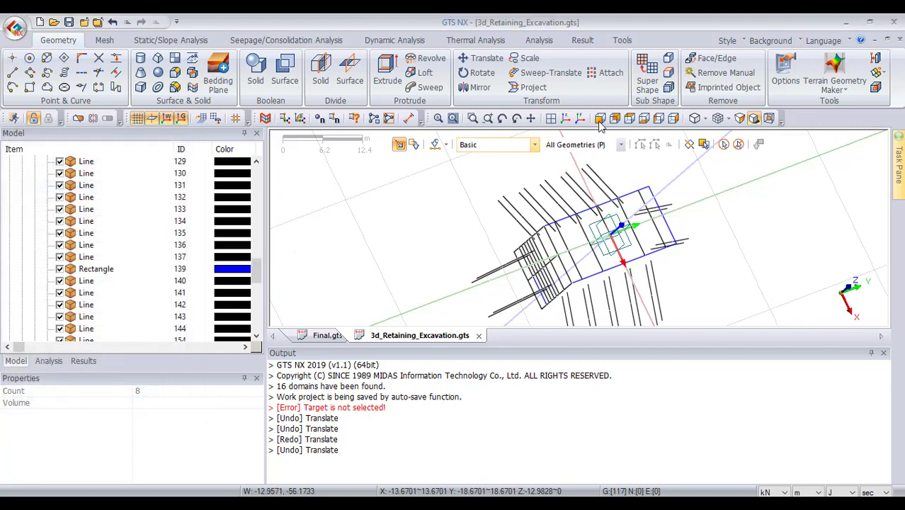
Draw a lengthwise centre line on the top frame from 0, 10 with a relative end of 0, -20, in Geometry Set-1
middle_click_drag(588, 205, 615, 221)
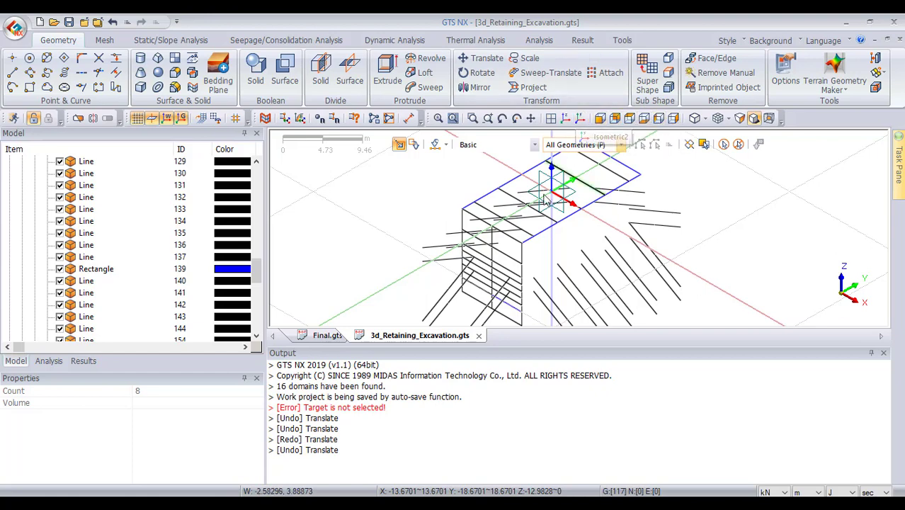
scroll(496, 207, "down", 2)
scroll(496, 207, "up", 3)
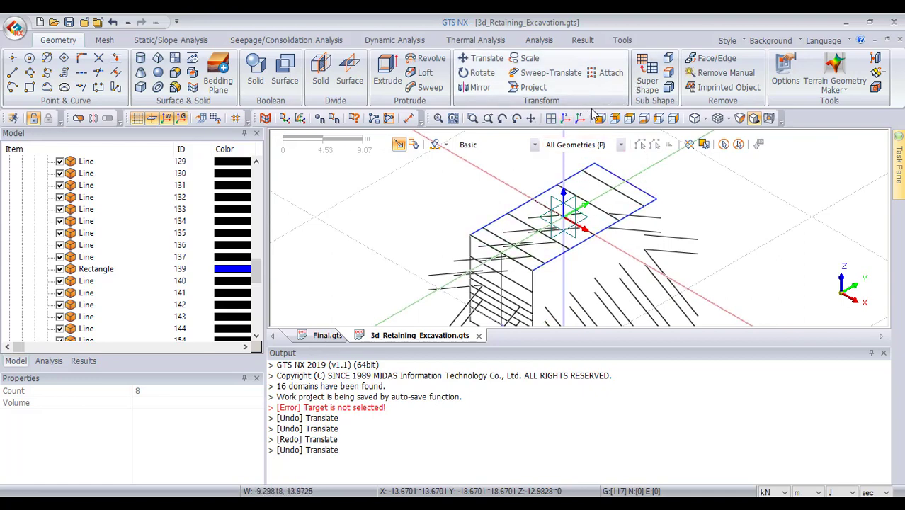
scroll(587, 172, "down", 2)
scroll(587, 172, "up", 2)
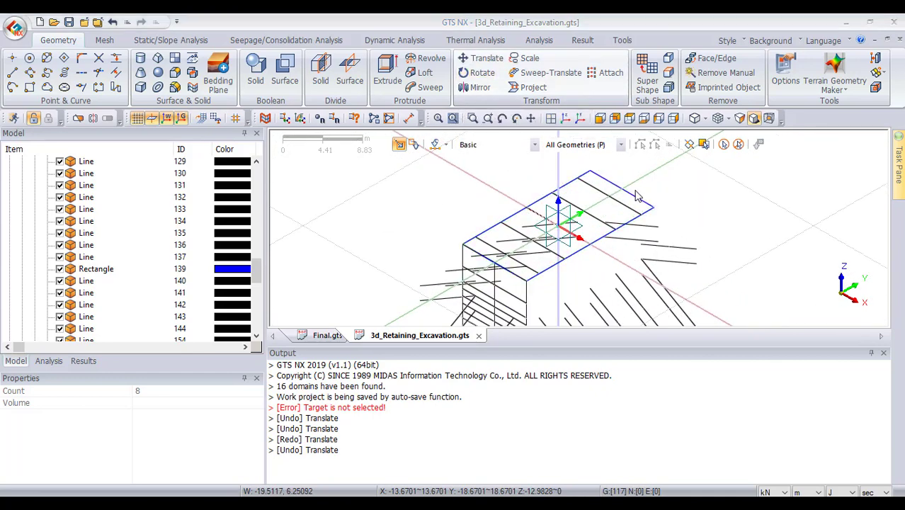
left_click(635, 201)
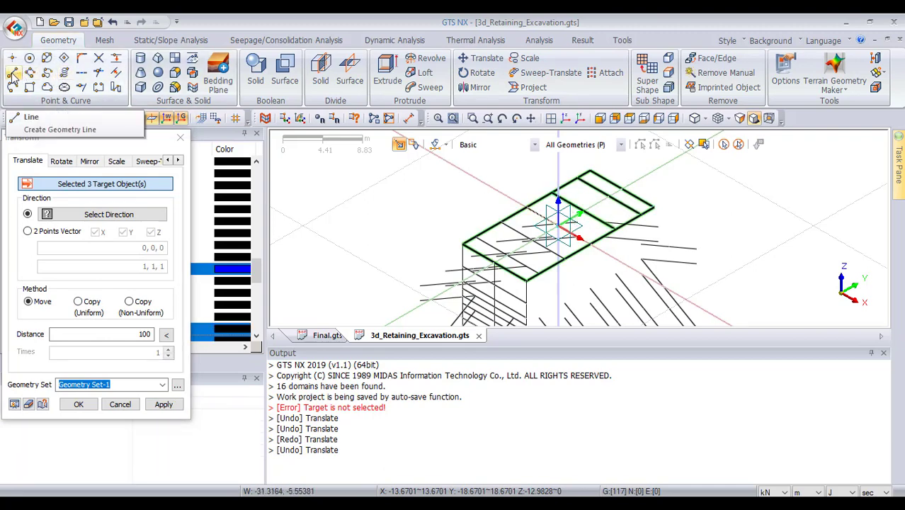
left_click(619, 196)
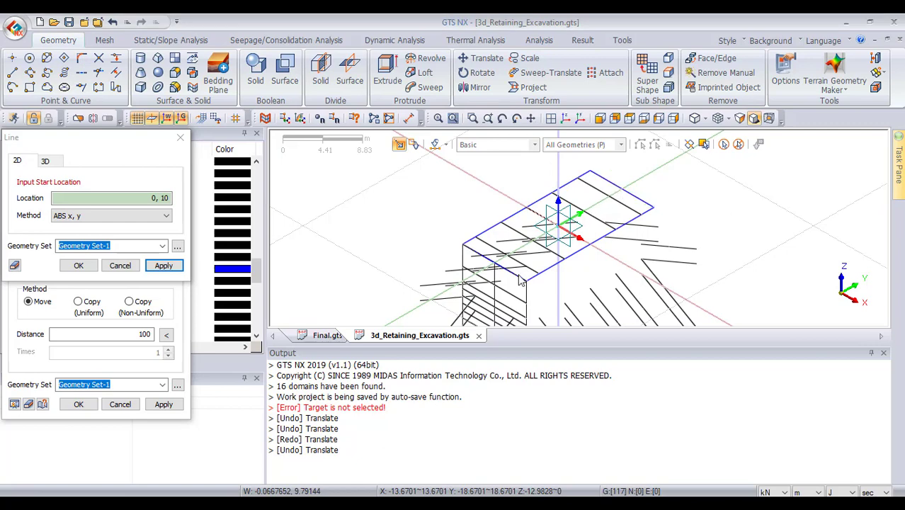
left_click(620, 191)
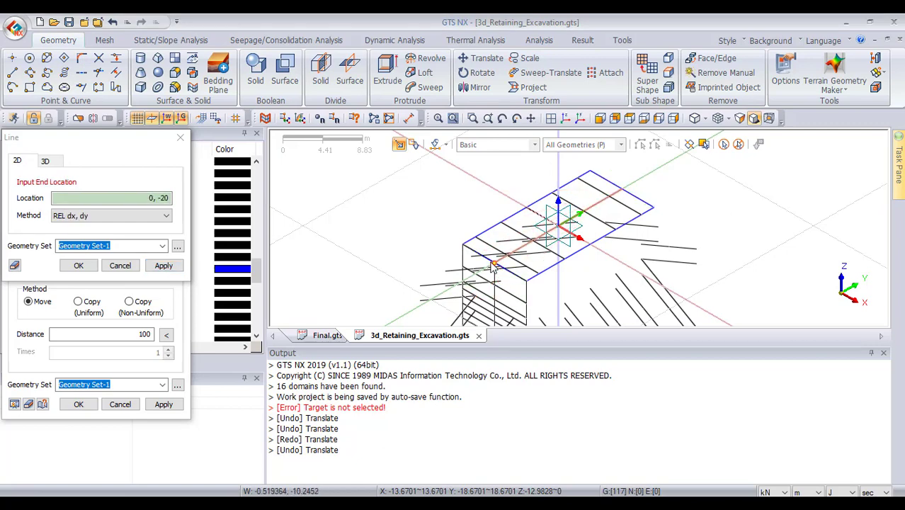
key("Escape")
key("Escape")
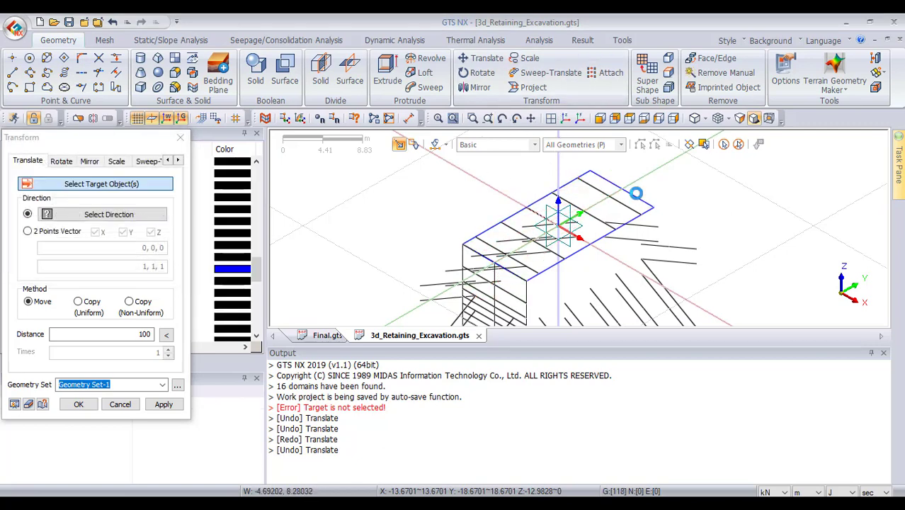
Copy the top frame rectangle, its centre line and all five cross lines uniformly once at -2 m along the Z axis
left_click(594, 216)
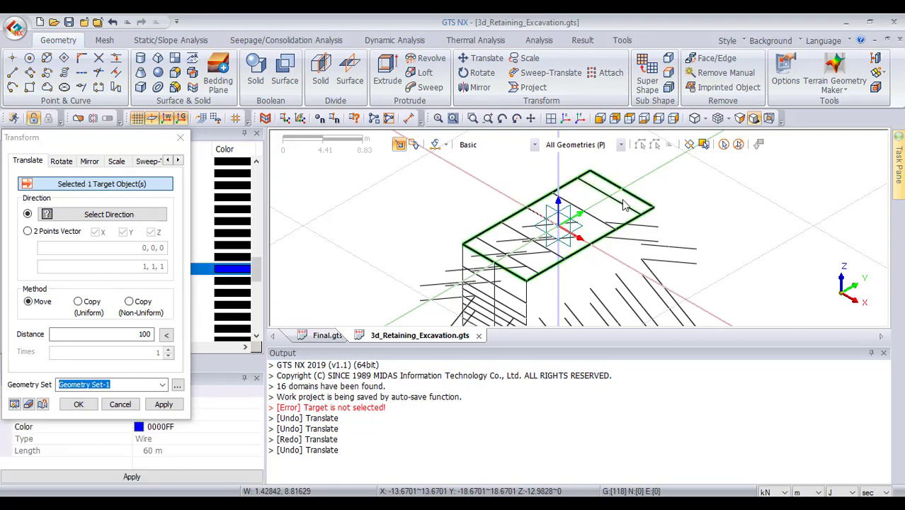
left_click(607, 198)
left_click(622, 210)
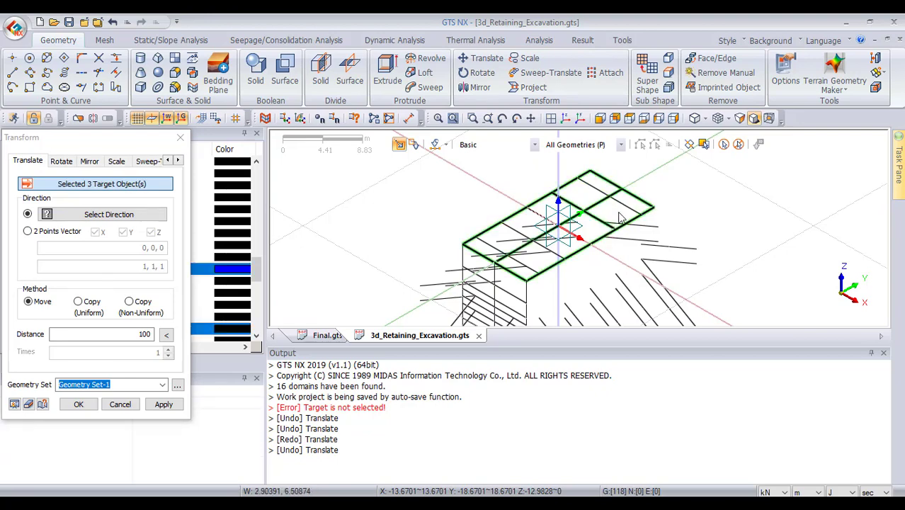
left_click(627, 212)
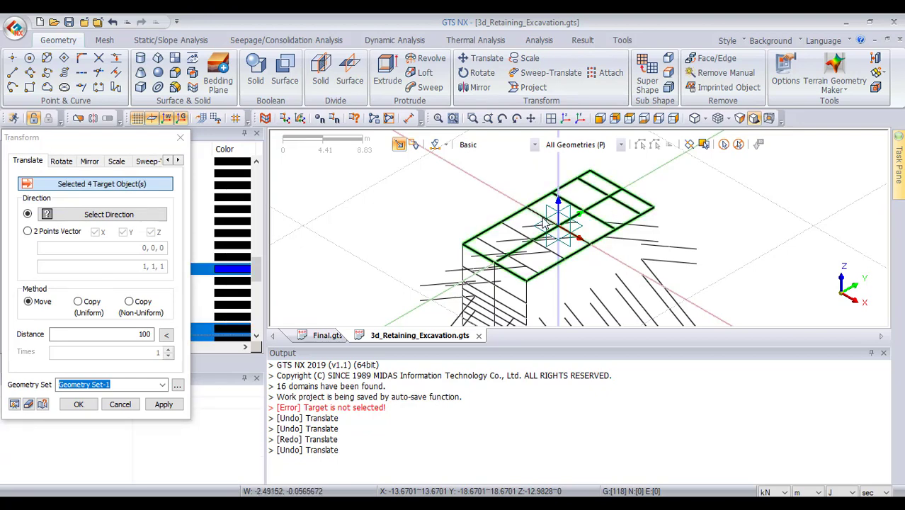
left_click(528, 243)
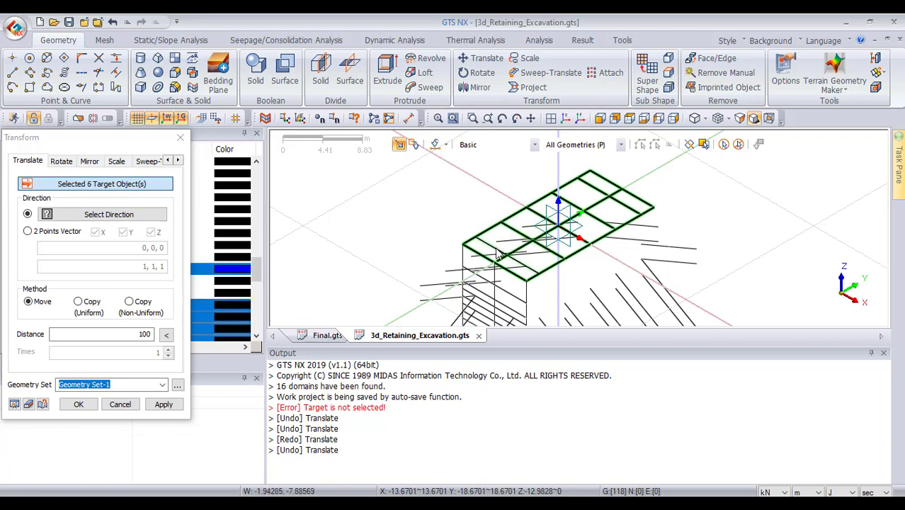
left_click(513, 254)
key("Return")
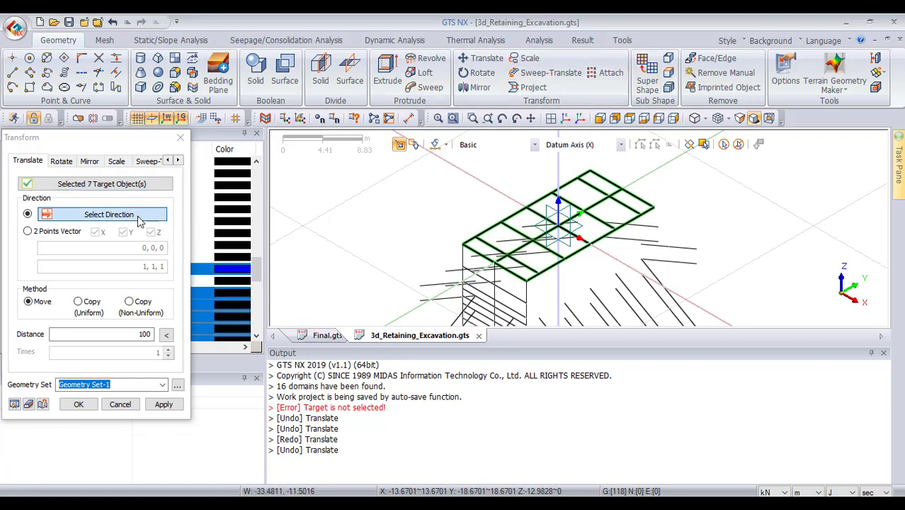
middle_click_drag(637, 290, 558, 297)
left_click(558, 297)
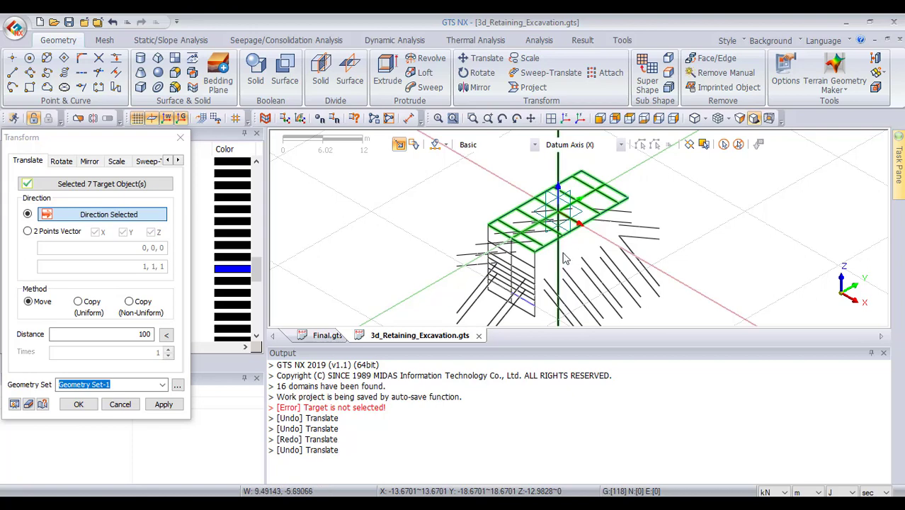
left_click(85, 311)
left_click(117, 335)
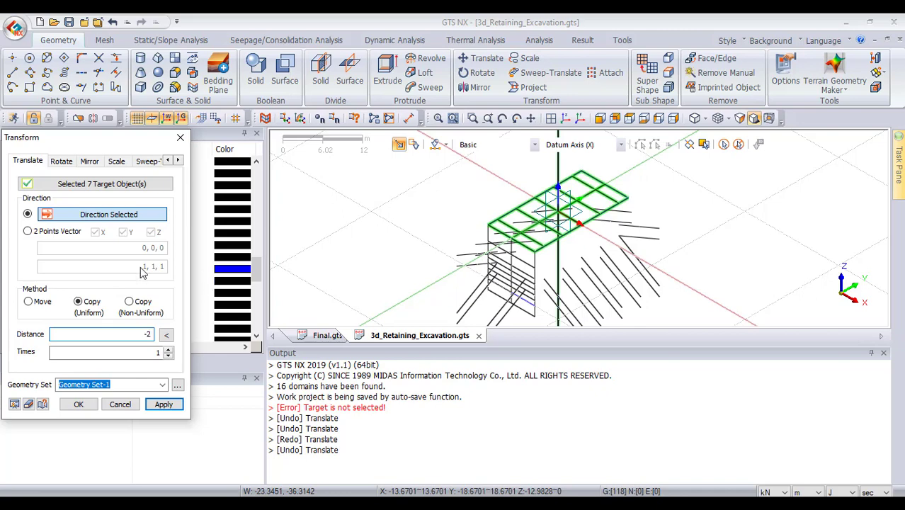
left_click(164, 404)
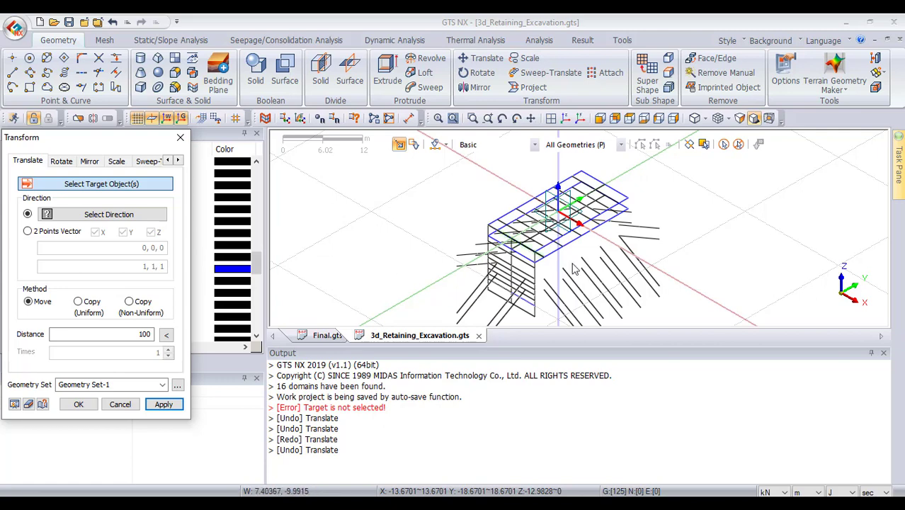
scroll(546, 248, "up", 2)
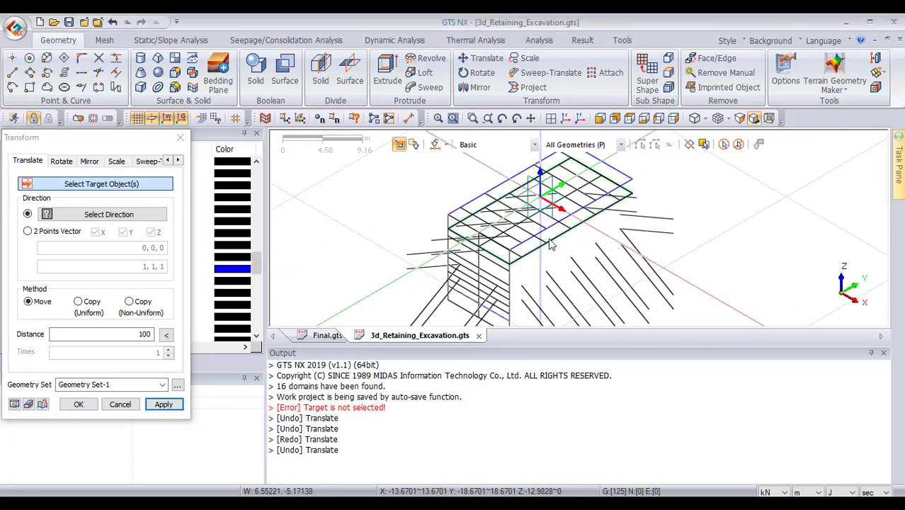
left_click(574, 225)
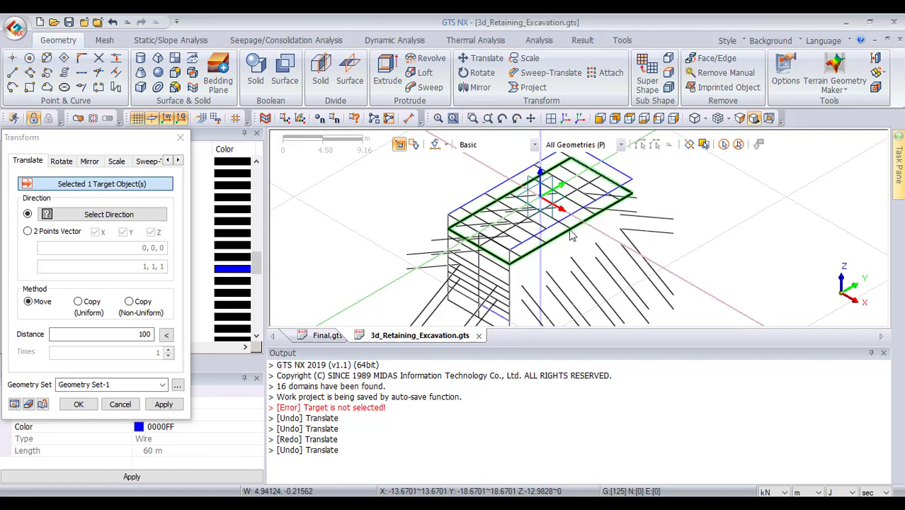
left_click(556, 235)
left_click(516, 249)
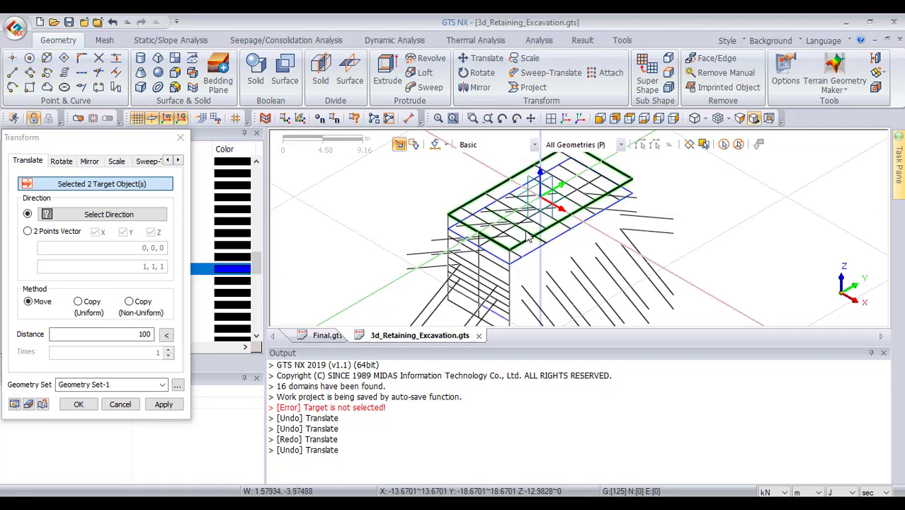
left_click(559, 244)
scroll(559, 244, "up", 2)
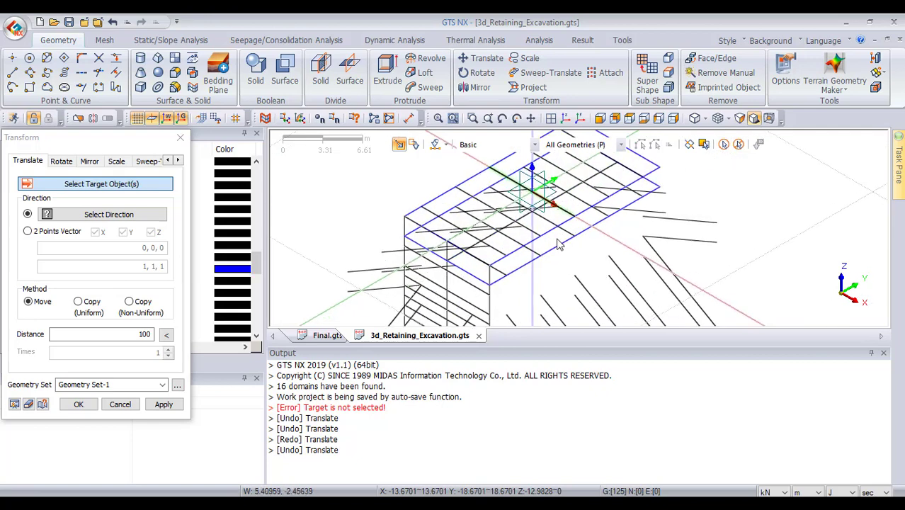
left_click(556, 230)
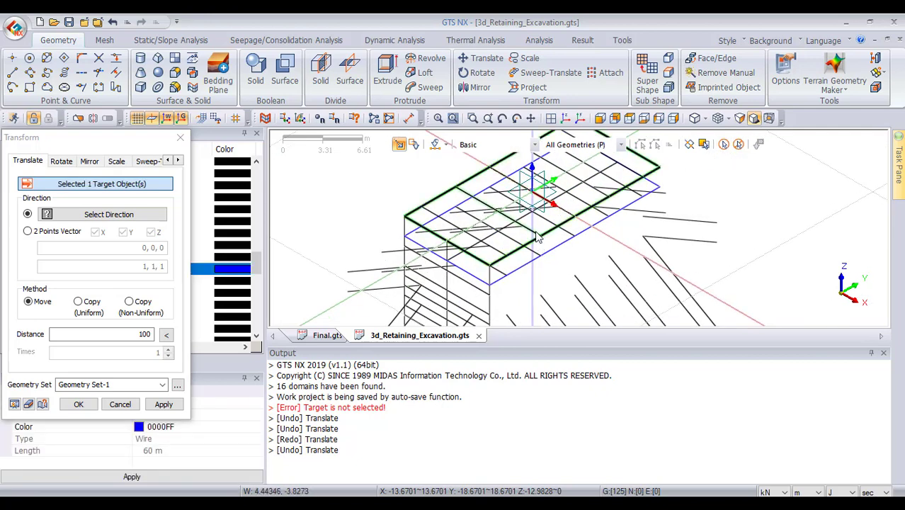
left_click(573, 223)
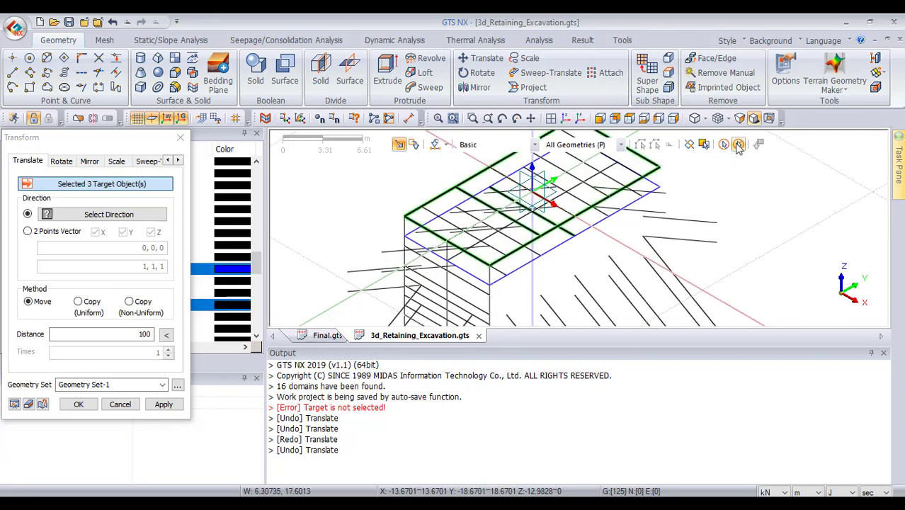
left_click(738, 144)
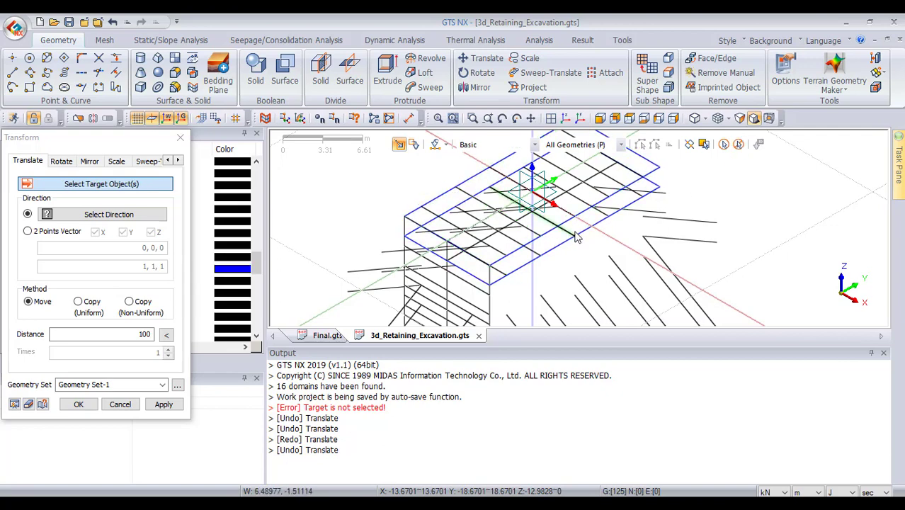
Undo the last frame copy and copy the top rectangle, its centre line and five cross lines uniformly twice at -2 m along the Z axis
key("ctrl+z")
scroll(603, 198, "down", 3)
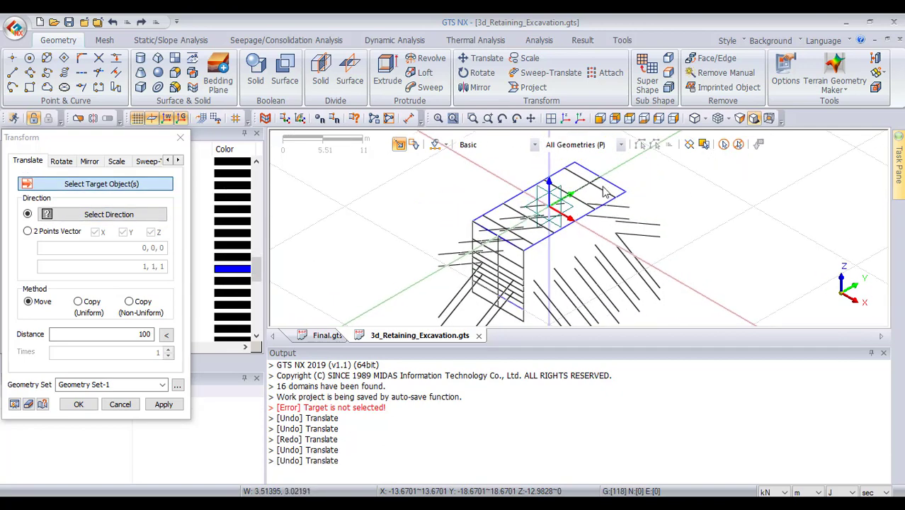
left_click(607, 194)
left_click(589, 205)
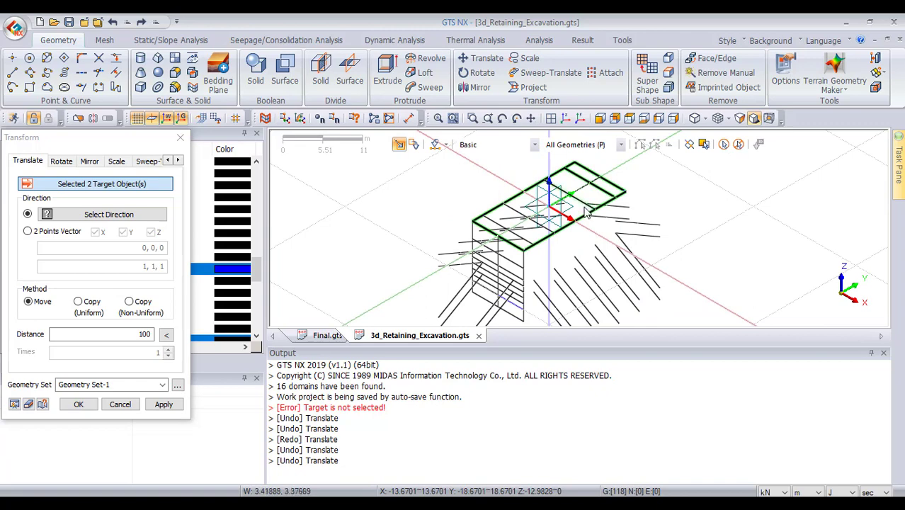
left_click(575, 218)
left_click(546, 236)
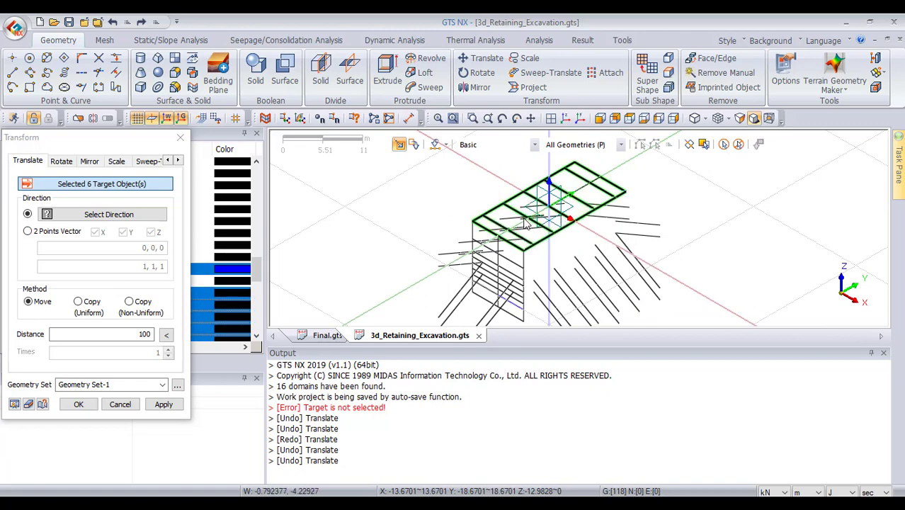
left_click(515, 228)
left_click(515, 228)
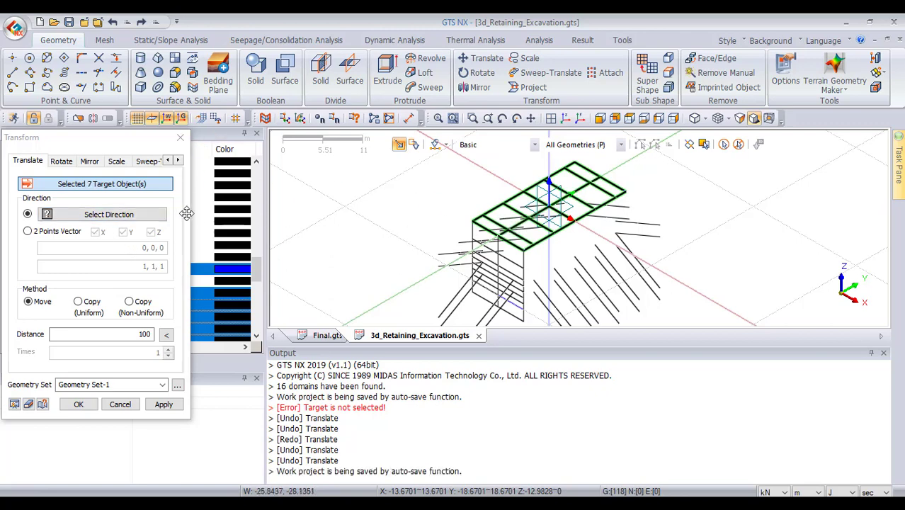
left_click(103, 223)
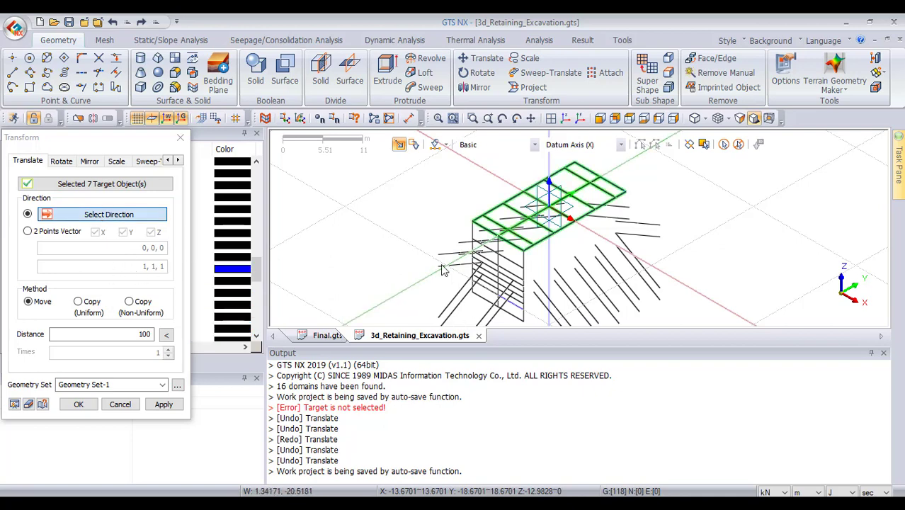
left_click(549, 244)
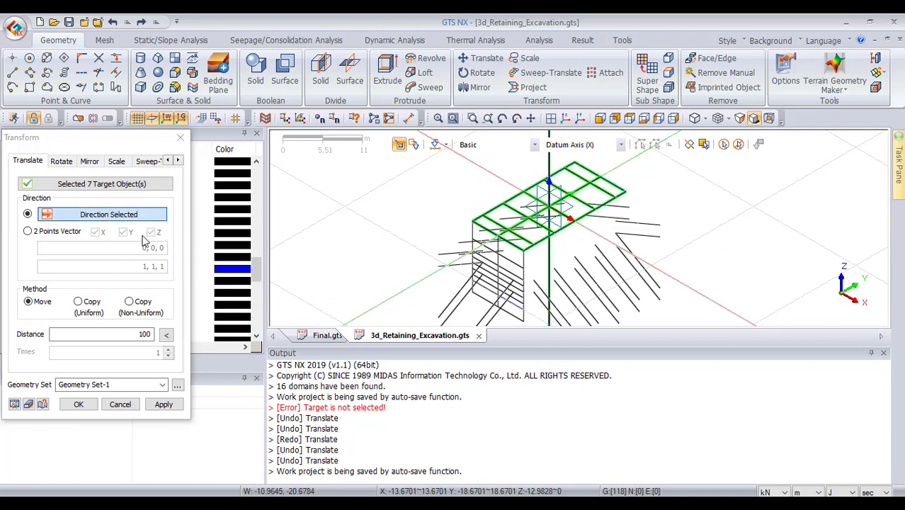
left_click(78, 302)
key("Tab")
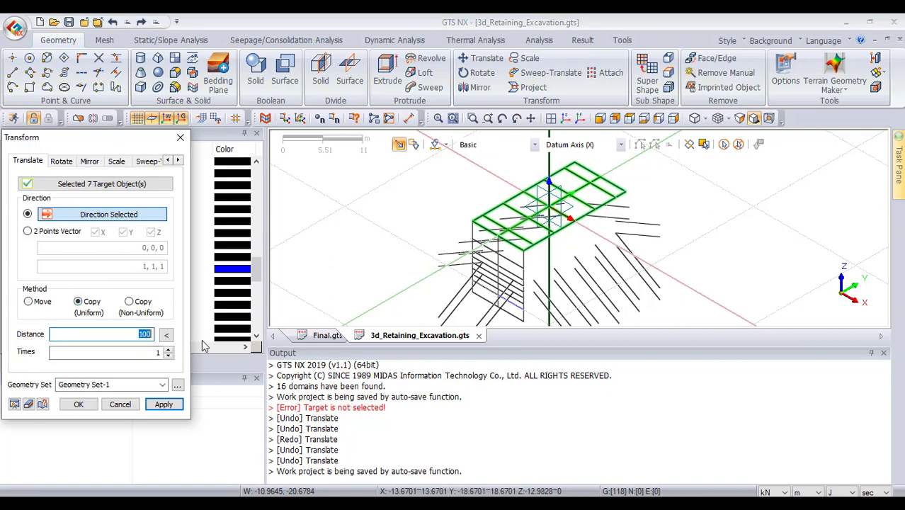
type("-2")
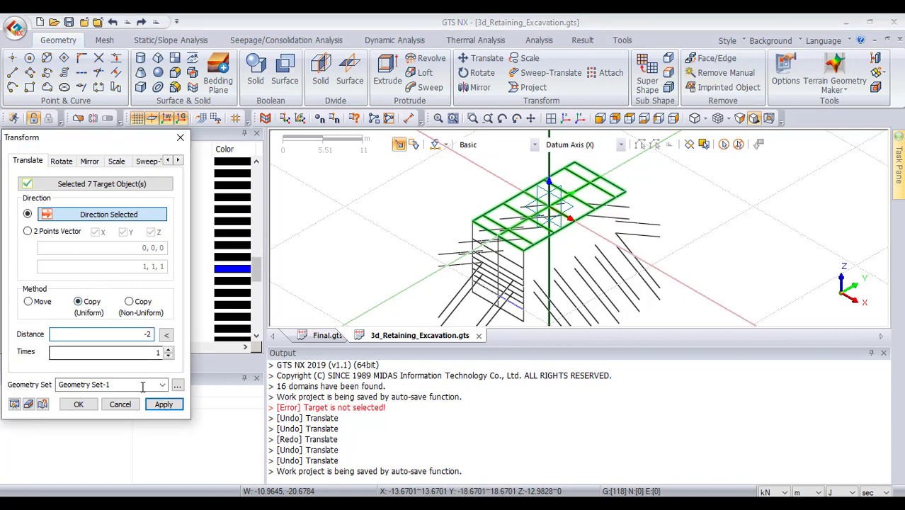
left_click(168, 355)
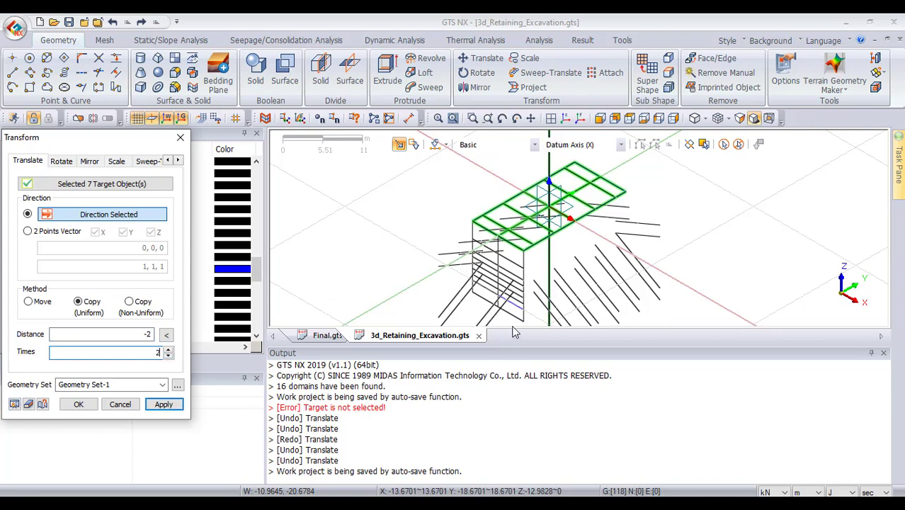
left_click(167, 410)
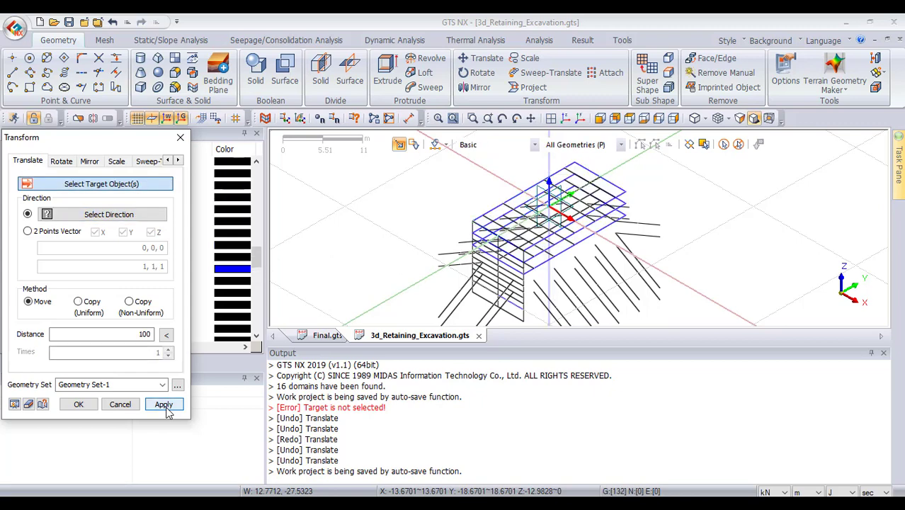
Copy only the rectangle of the lowest stacked frame uniformly twice at -2 m along the Z axis, in Geometry Set-1
left_click(602, 119)
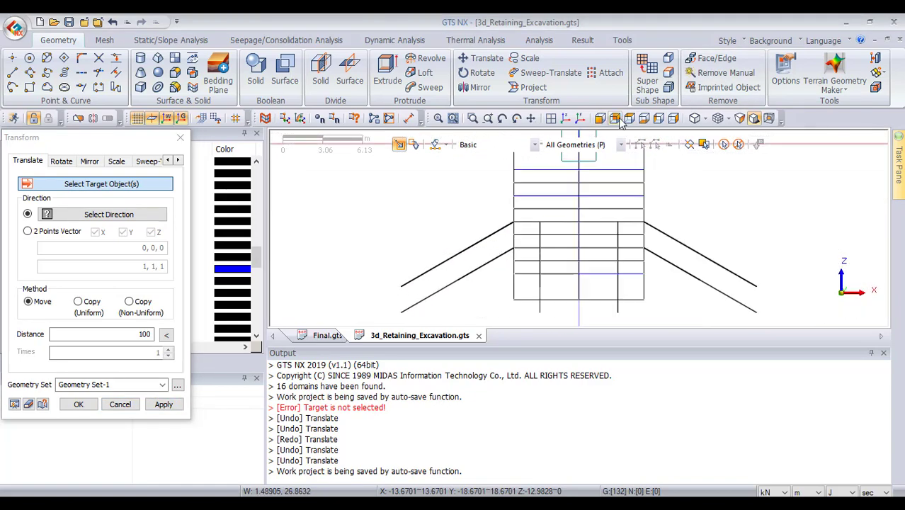
left_click(657, 121)
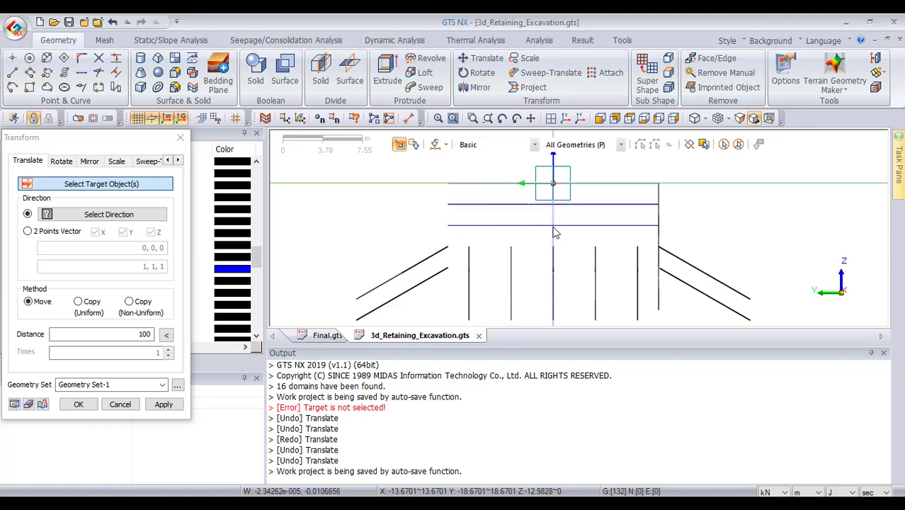
scroll(556, 234, "down", 3)
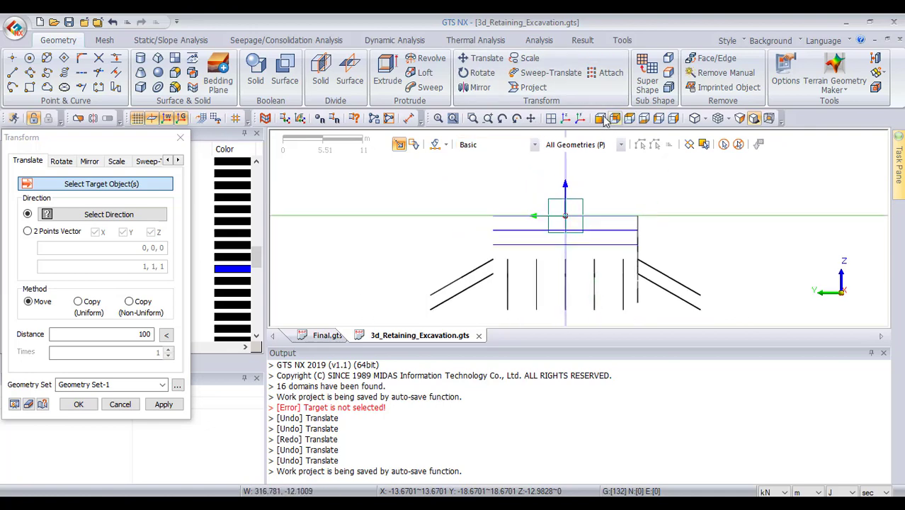
left_click(566, 119)
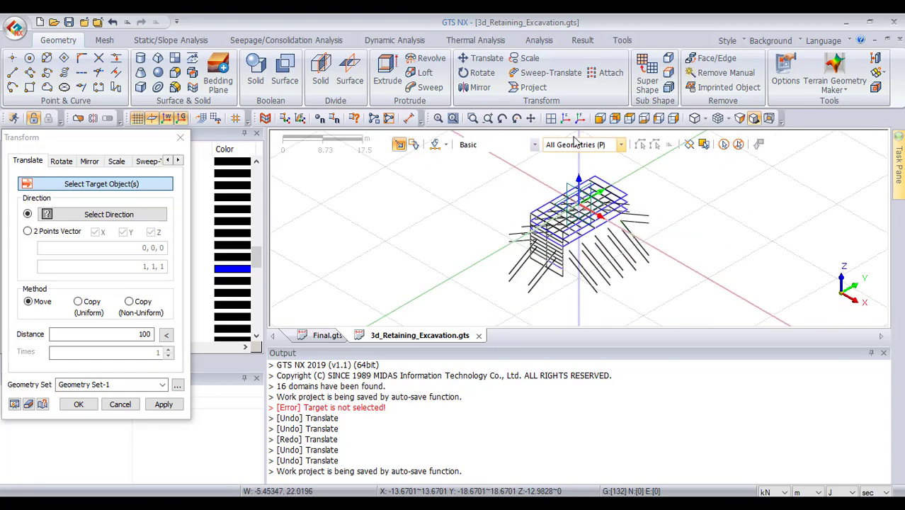
scroll(581, 229, "up", 5)
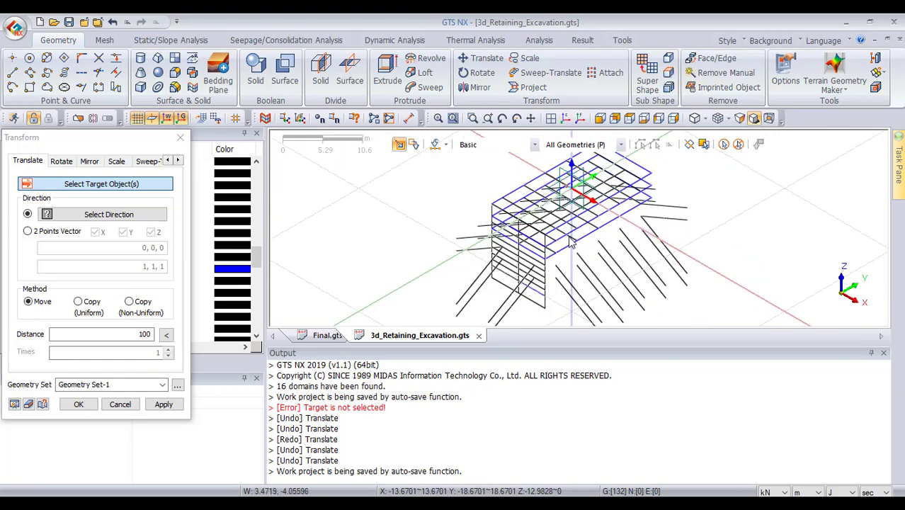
key("Escape")
left_click(571, 247)
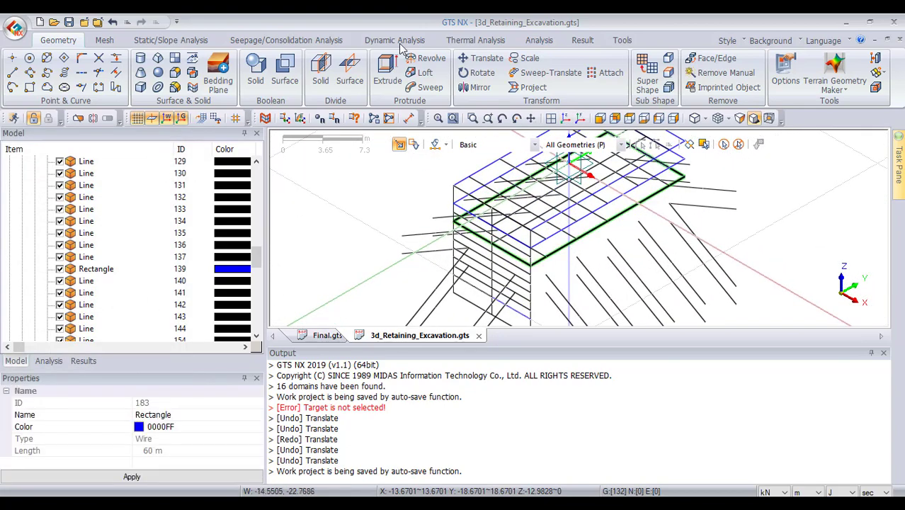
left_click(487, 60)
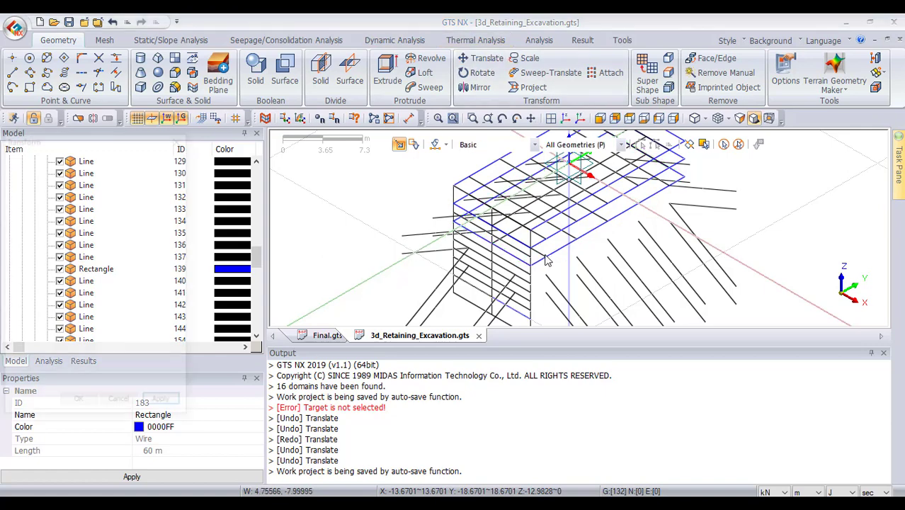
left_click(122, 214)
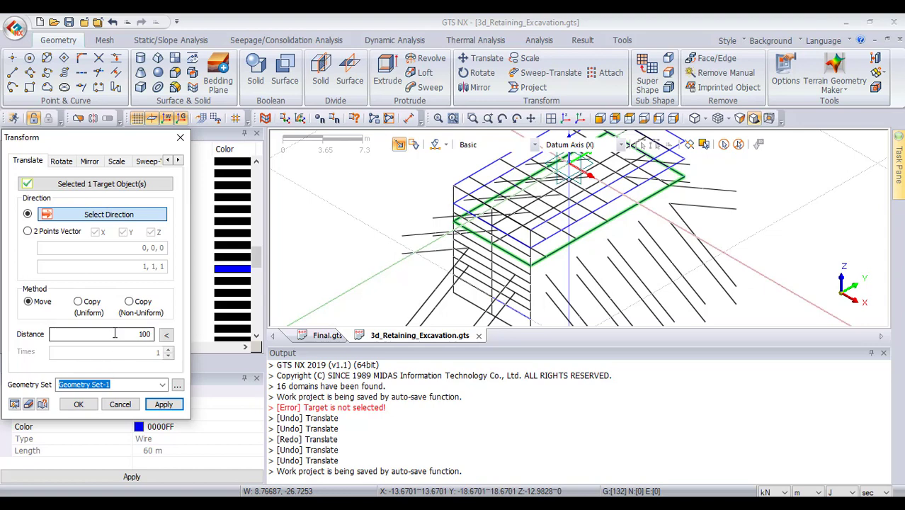
left_click_drag(115, 333, 186, 333)
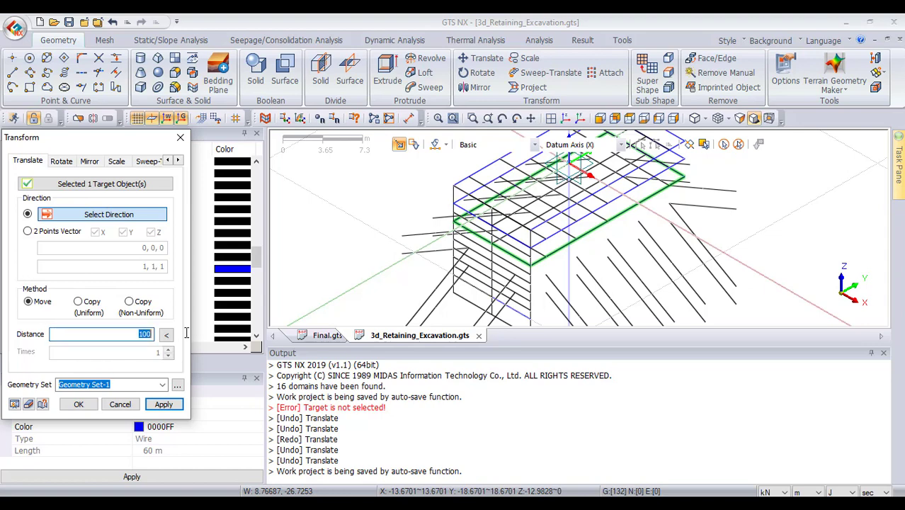
left_click(96, 305)
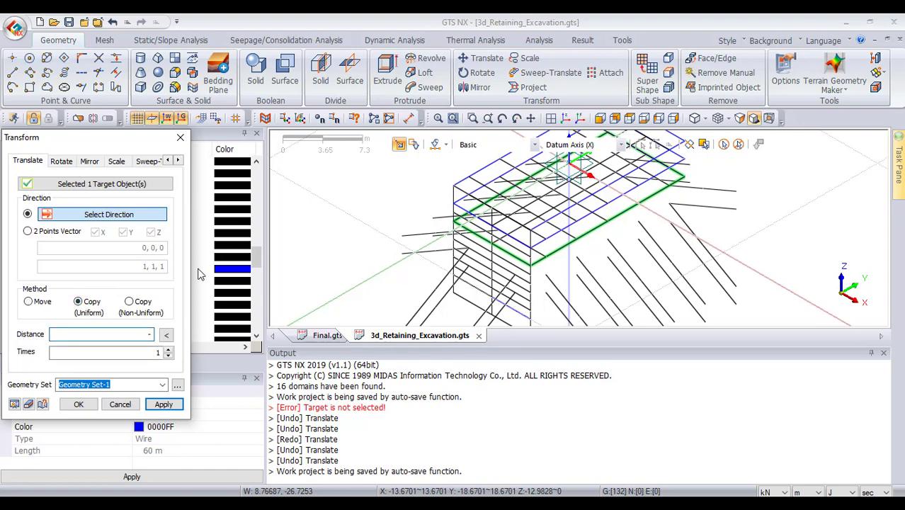
type("-2")
left_click_drag(147, 352, 180, 353)
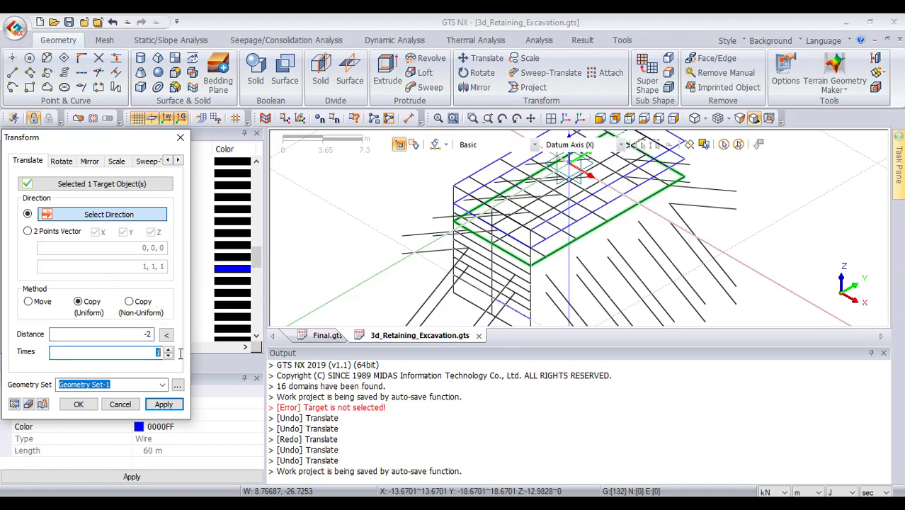
left_click(163, 405)
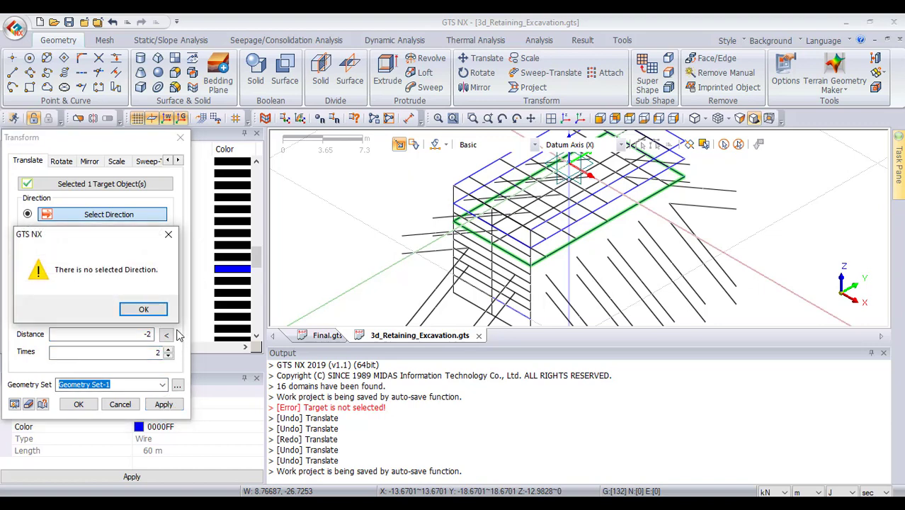
left_click(146, 310)
left_click(570, 288)
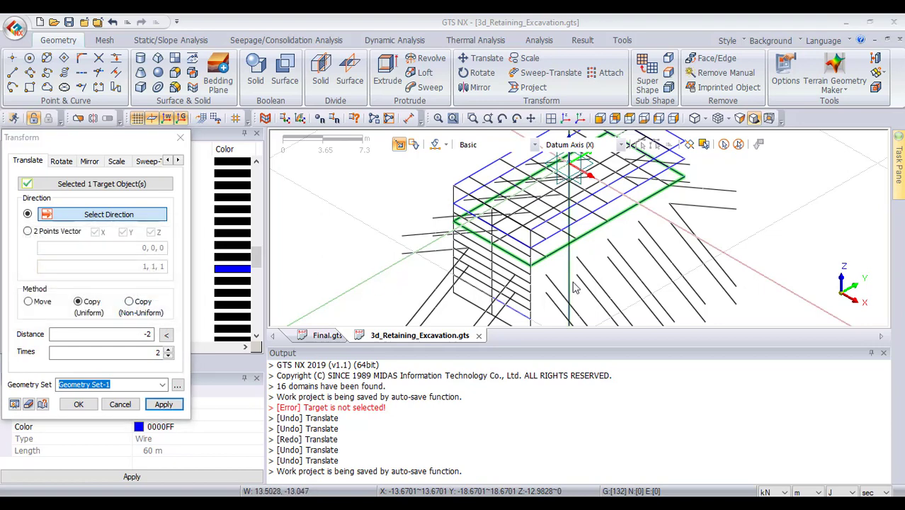
left_click(164, 404)
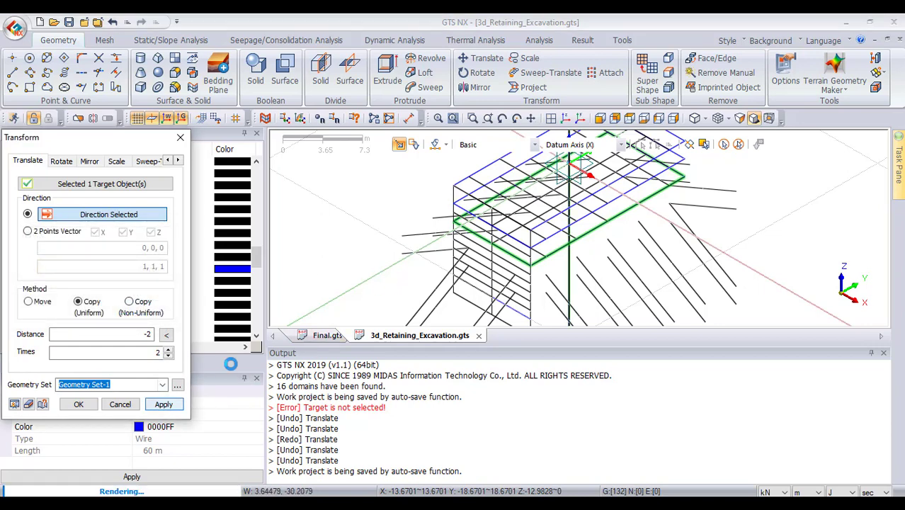
left_click(645, 120)
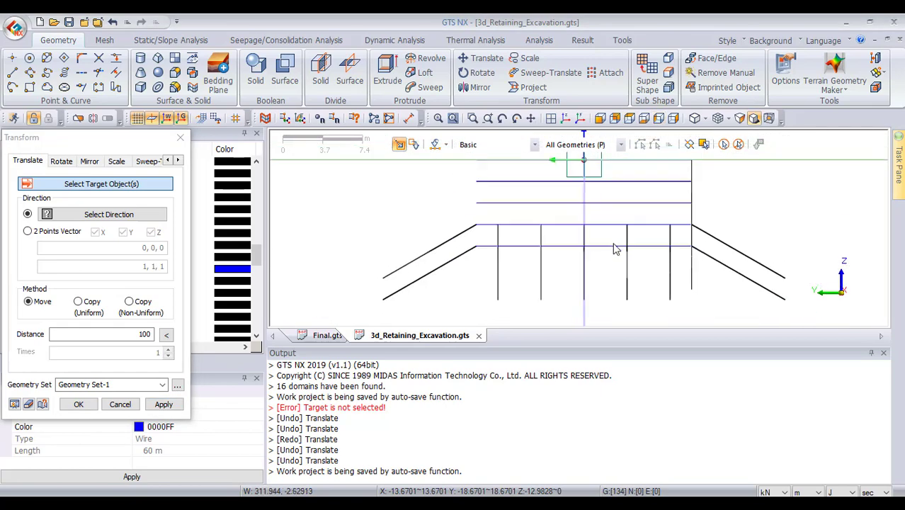
scroll(615, 248, "up", 2)
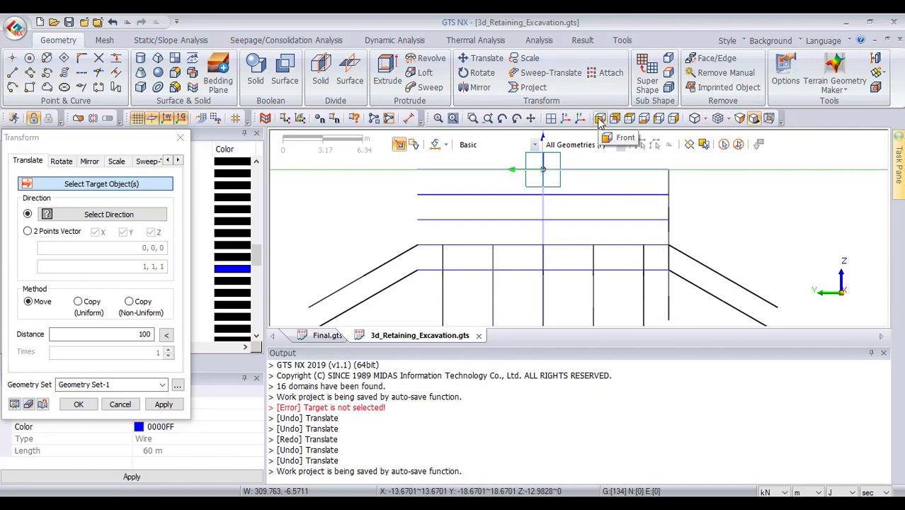
left_click(567, 118)
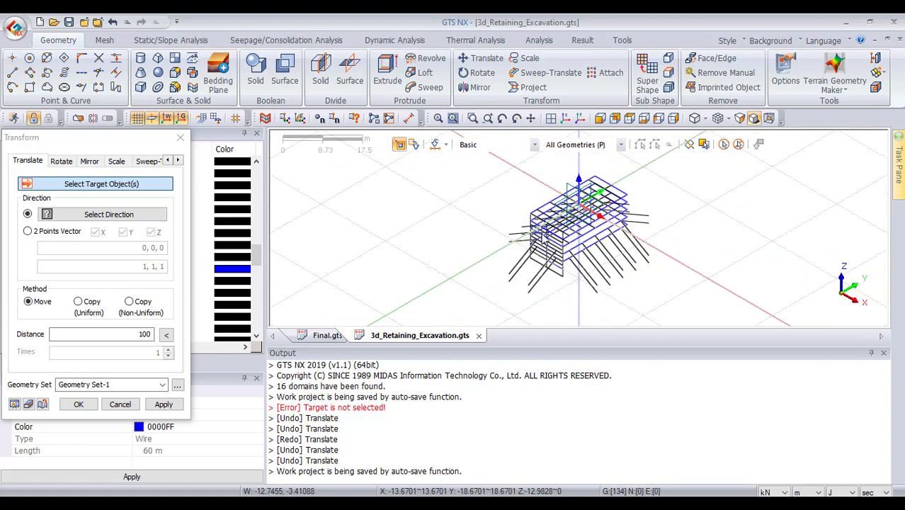
Draw a vertical 3D line 12 m downward from 0, -10, 0 to the bottom edge of the excavation's end face
scroll(533, 255, "up", 5)
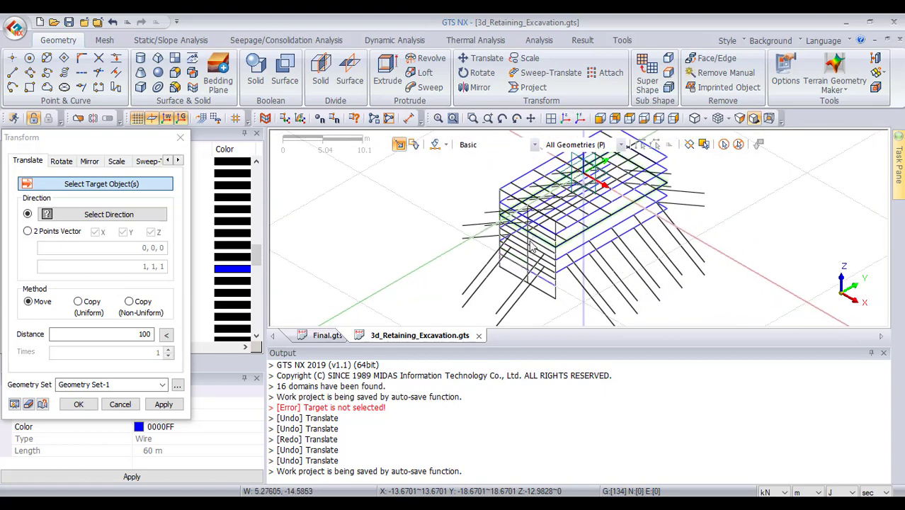
scroll(531, 256, "up", 5)
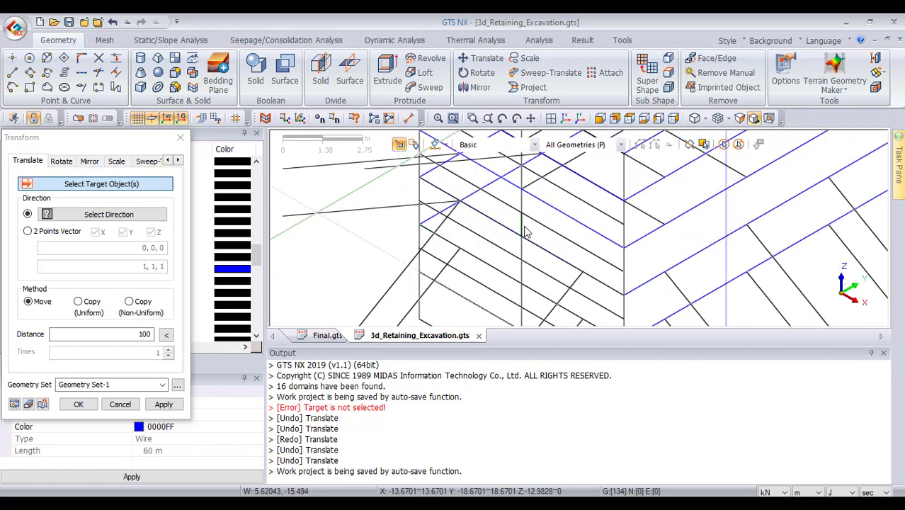
scroll(525, 232, "down", 5)
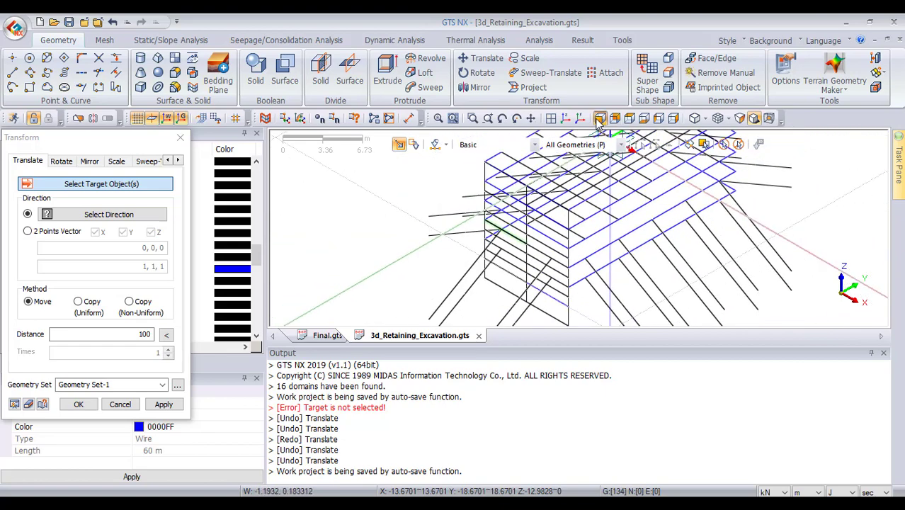
left_click(615, 118)
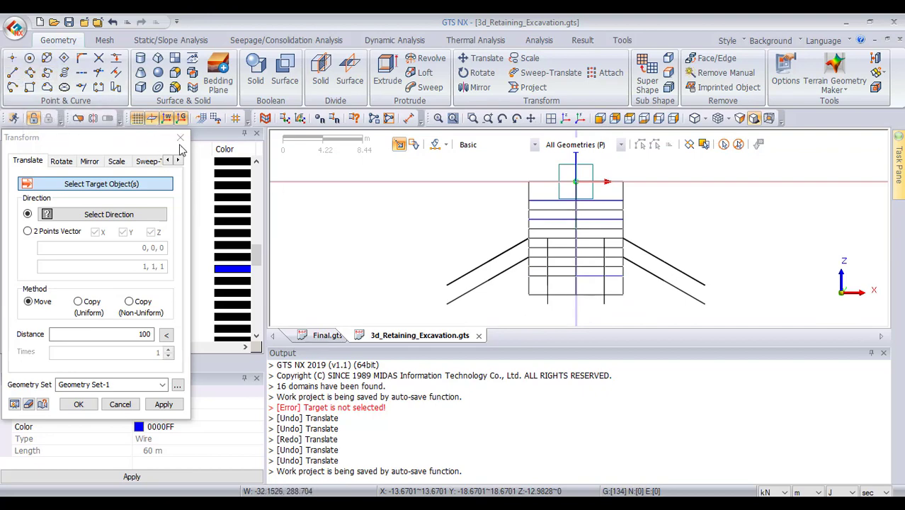
left_click(30, 72)
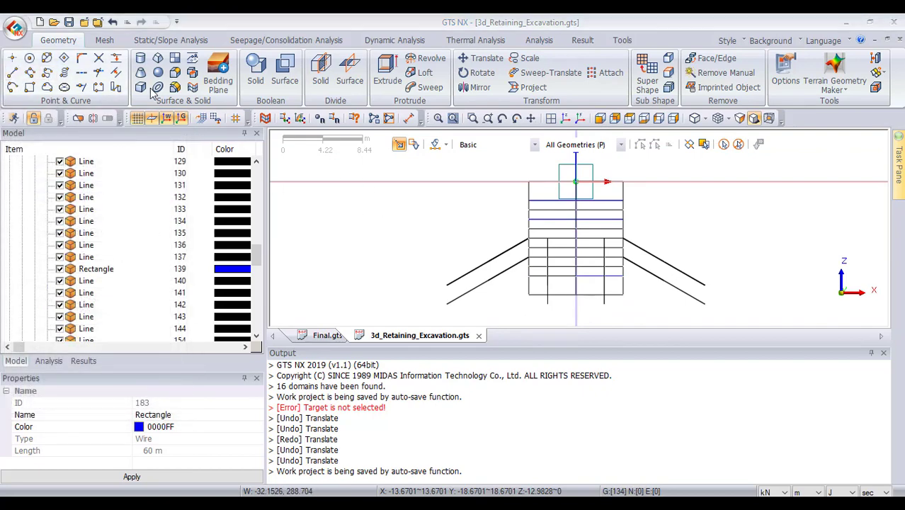
left_click(45, 162)
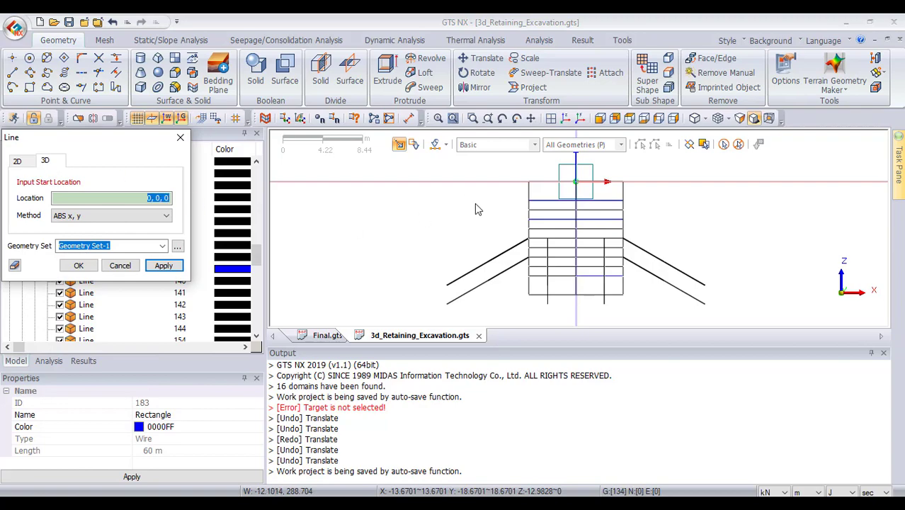
type("0,-10,0")
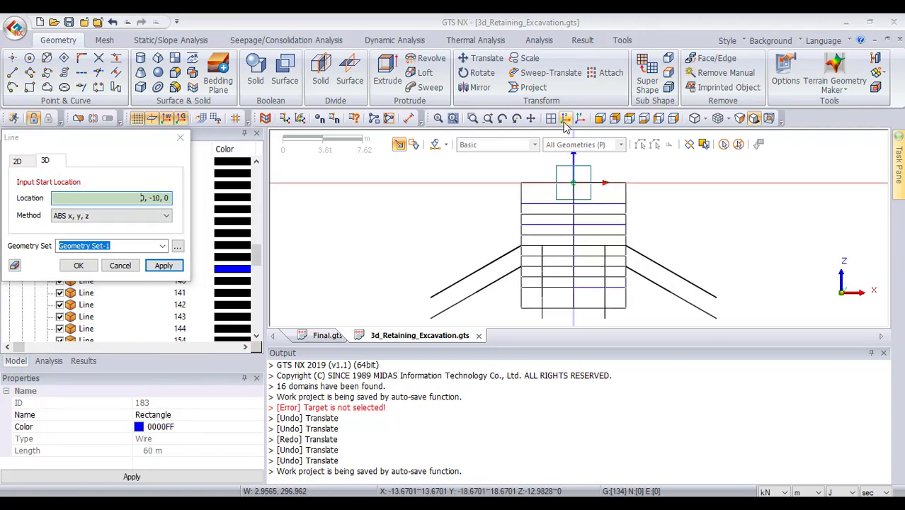
left_click(565, 119)
scroll(651, 180, "up", 5)
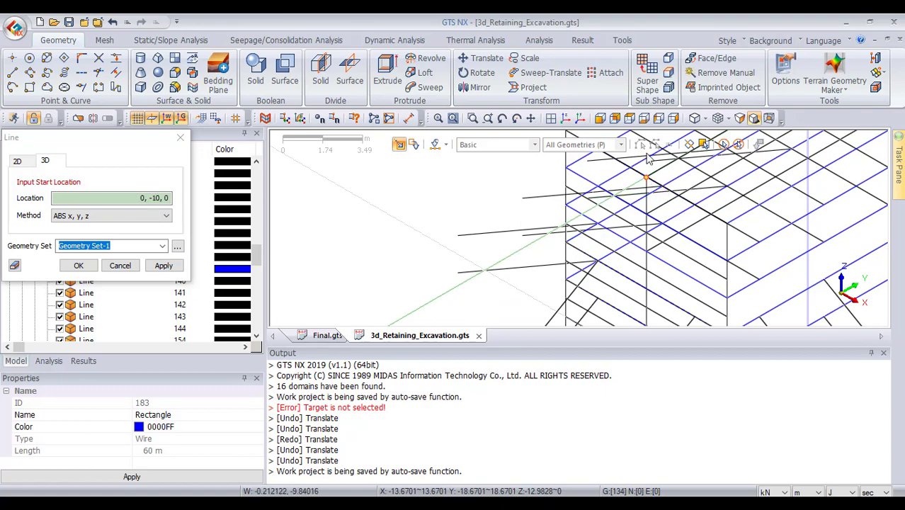
left_click(638, 186)
scroll(638, 185, "down", 3)
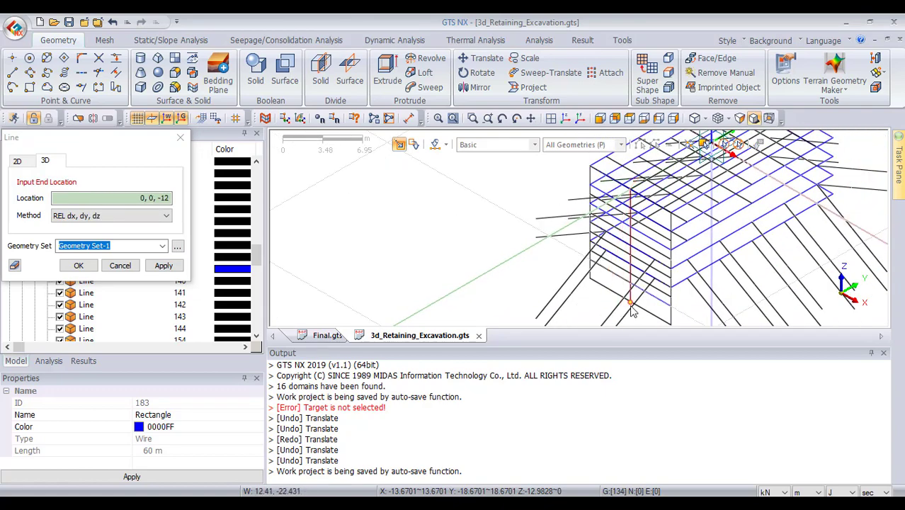
scroll(617, 316, "up", 3)
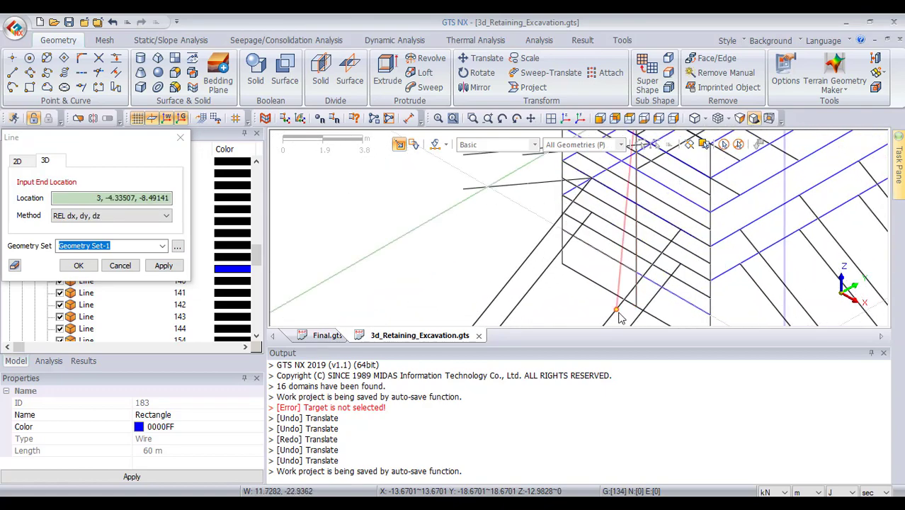
left_click(619, 316)
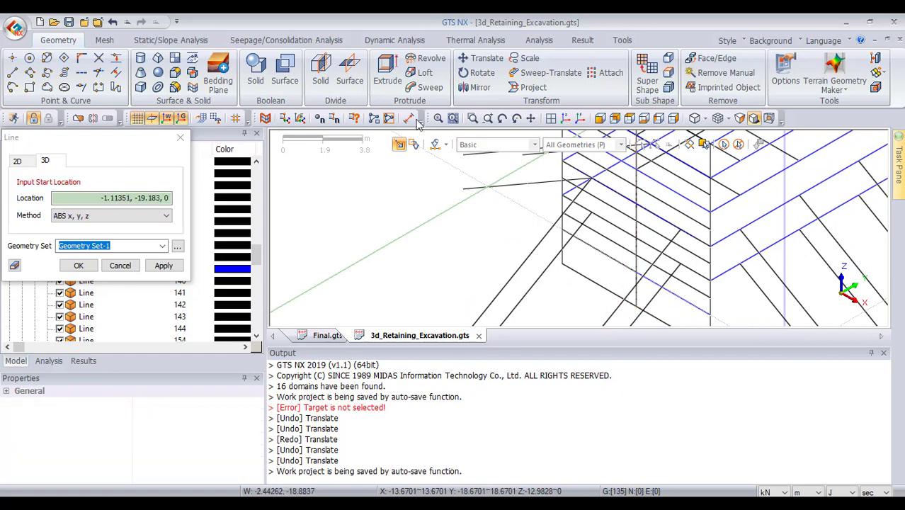
left_click(180, 137)
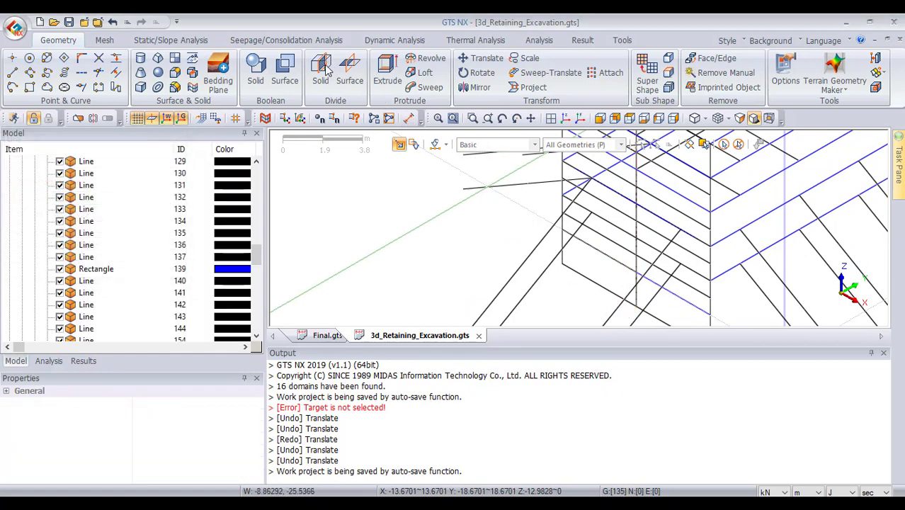
Try a uniform translate copy of the new vertical line by -2 m along the Y axis, and undo it
left_click(638, 283)
key("ctrl+t")
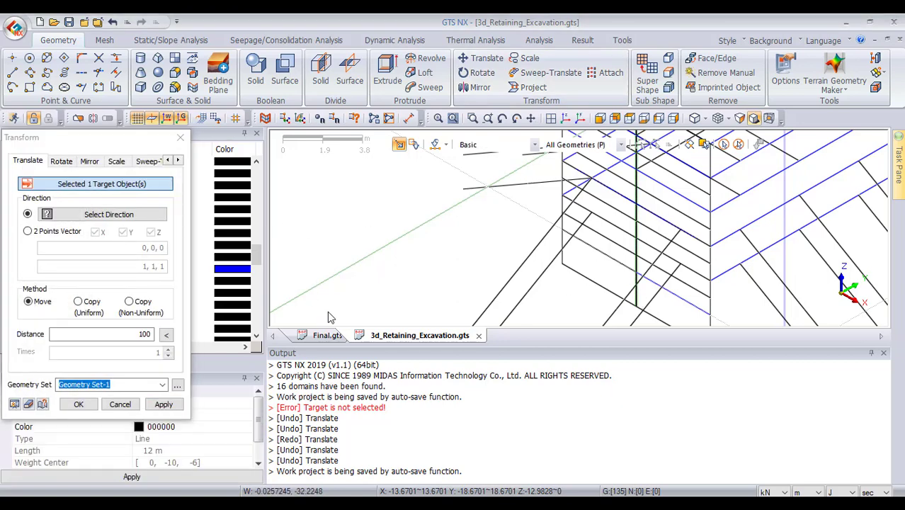
scroll(327, 313, "down", 4)
scroll(530, 188, "down", 1)
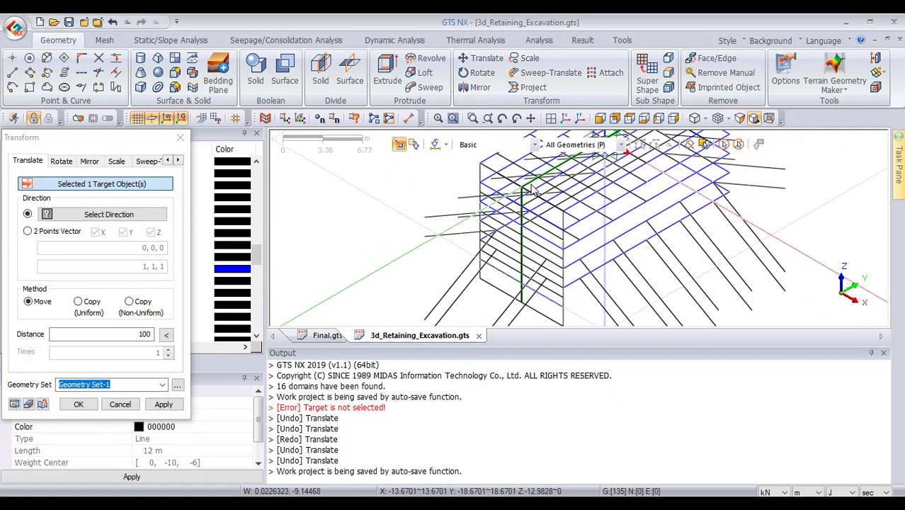
scroll(530, 188, "up", 1)
left_click(88, 211)
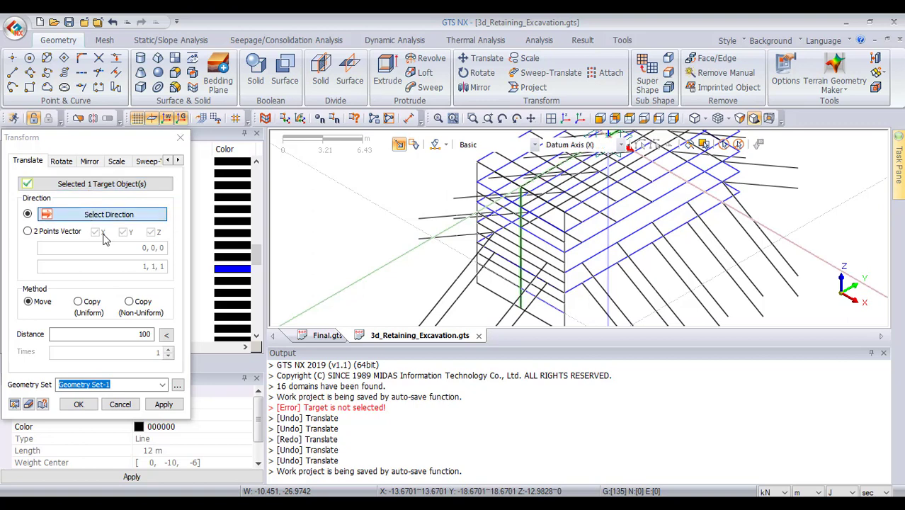
scroll(397, 275, "down", 2)
left_click(388, 272)
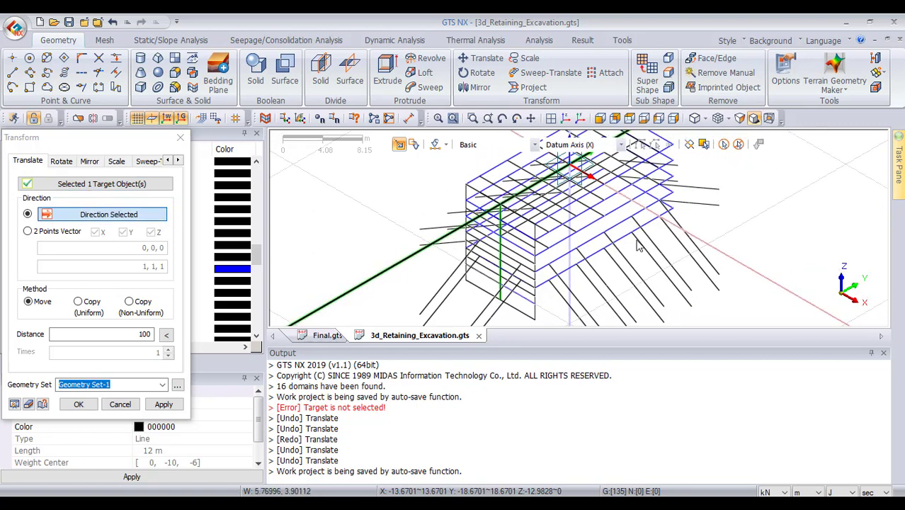
scroll(479, 255, "down", 1)
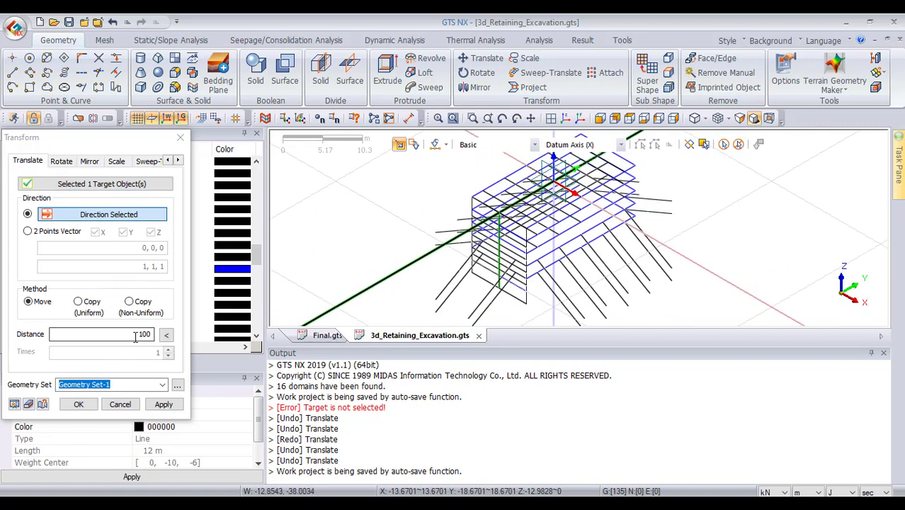
left_click(92, 305)
double_click(145, 333)
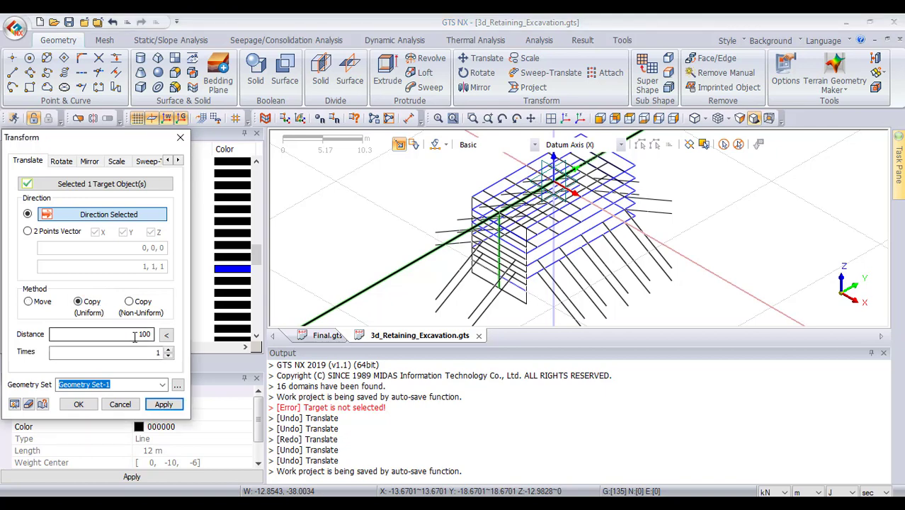
type("-2")
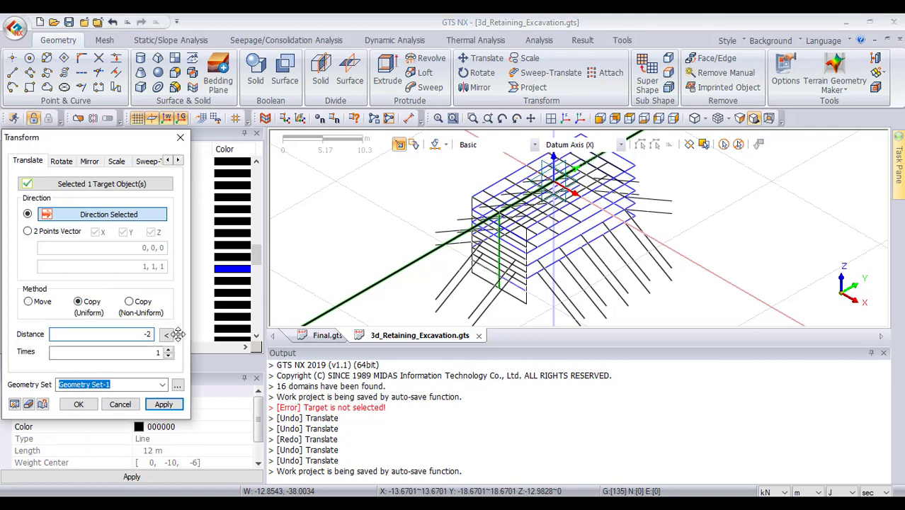
left_click(160, 406)
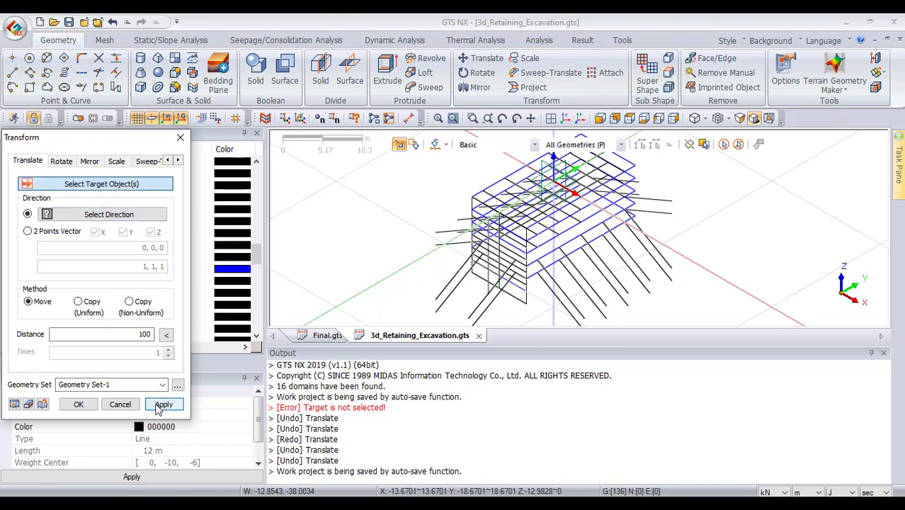
key("ctrl+z")
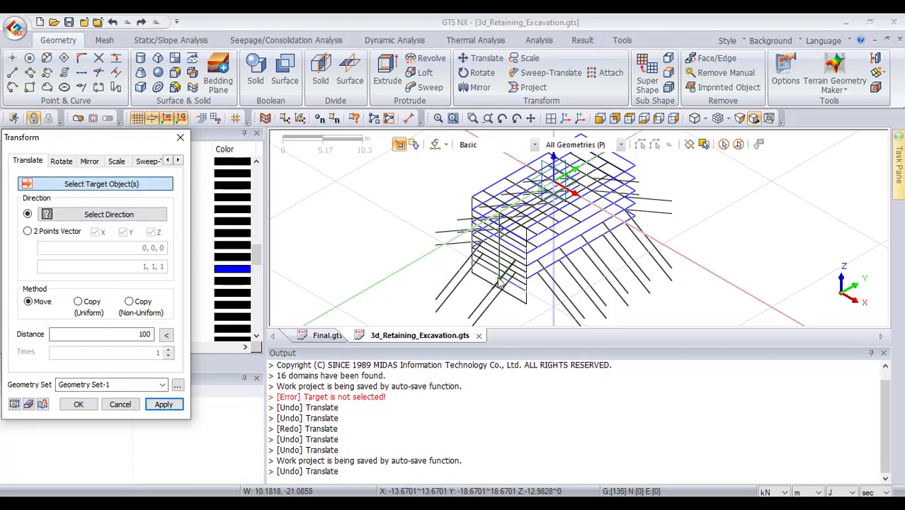
Copy the vertical line uniformly along the Y axis 2 times at a distance of 100 m
scroll(497, 266, "up", 3)
left_click(496, 266)
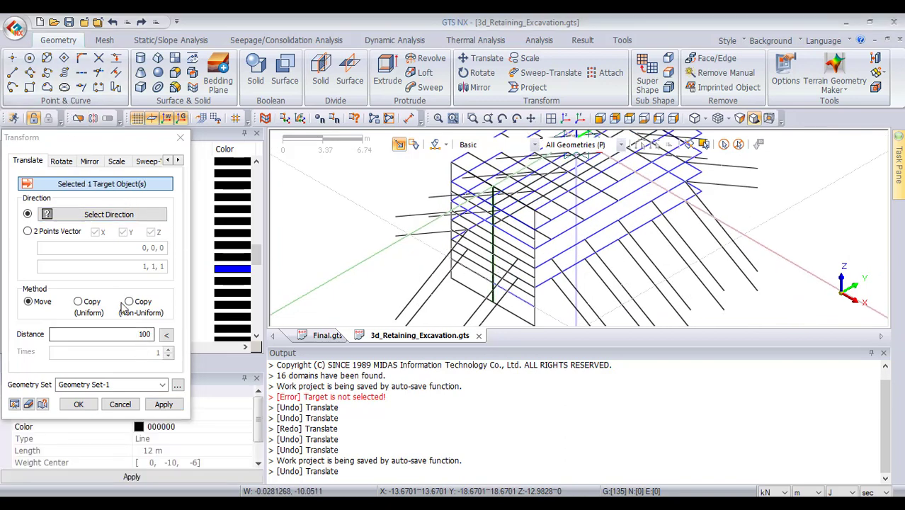
left_click(83, 302)
left_click(110, 215)
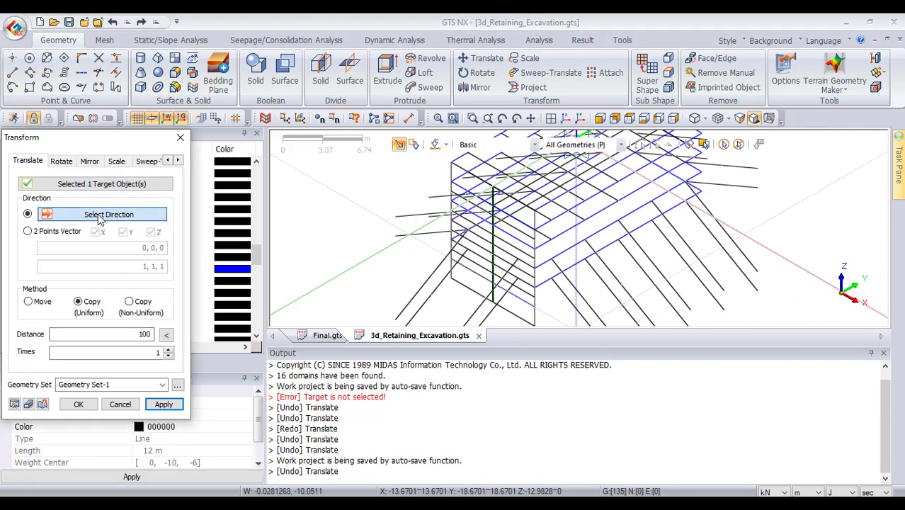
left_click(373, 258)
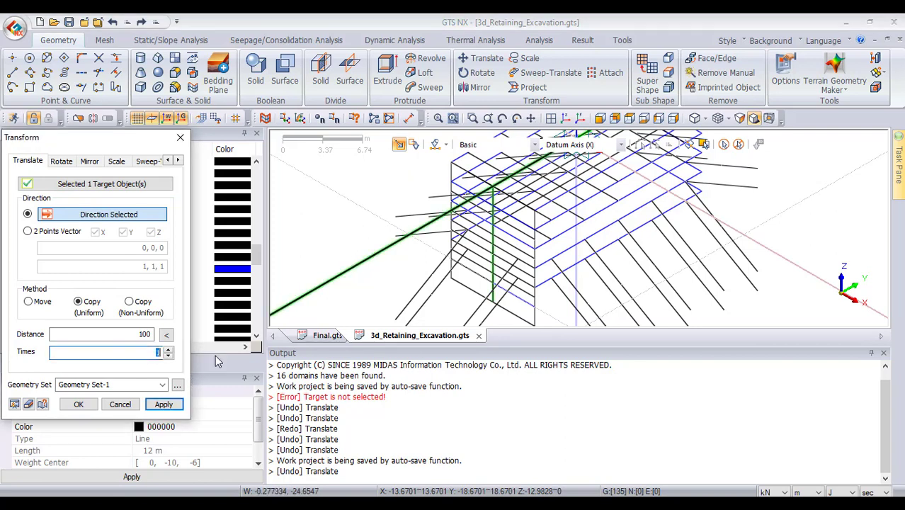
type("2")
left_click(164, 404)
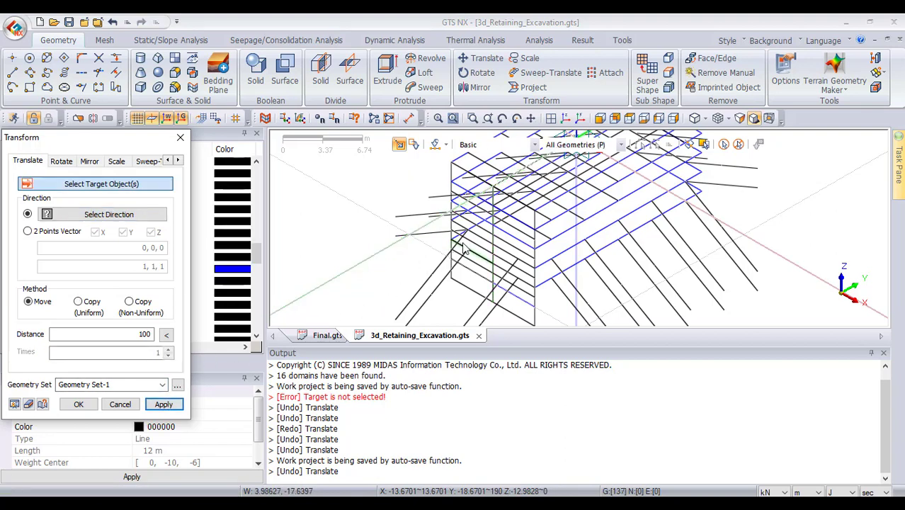
Delete the two line copies lying far from the excavation along the Y axis
scroll(464, 248, "up", 1)
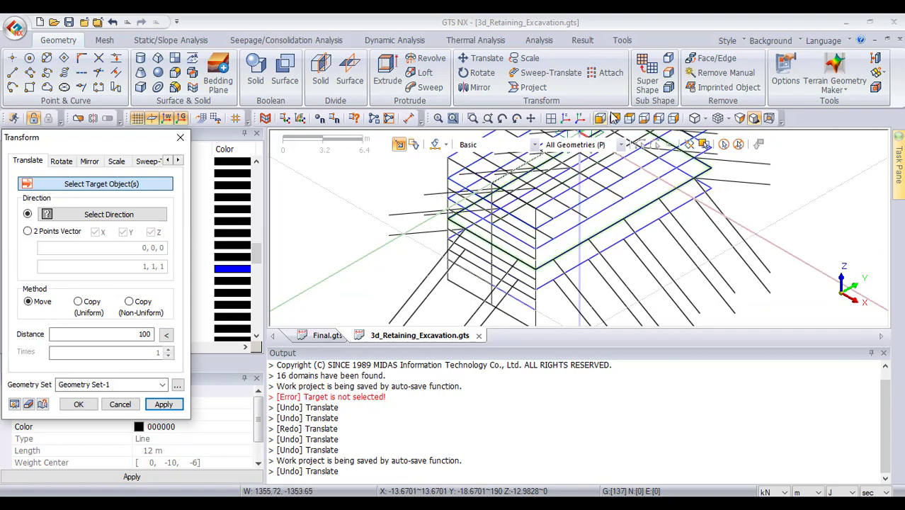
left_click(583, 120)
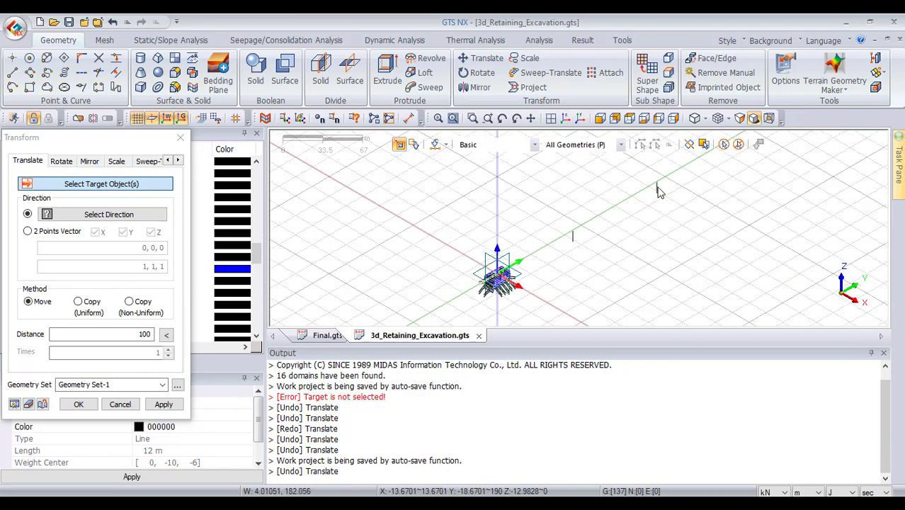
scroll(672, 187, "up", 2)
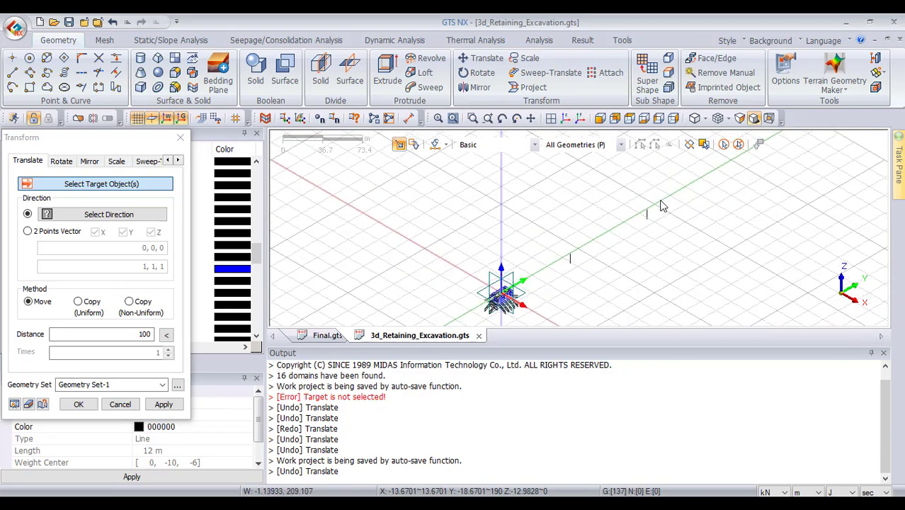
left_click_drag(666, 186, 501, 309)
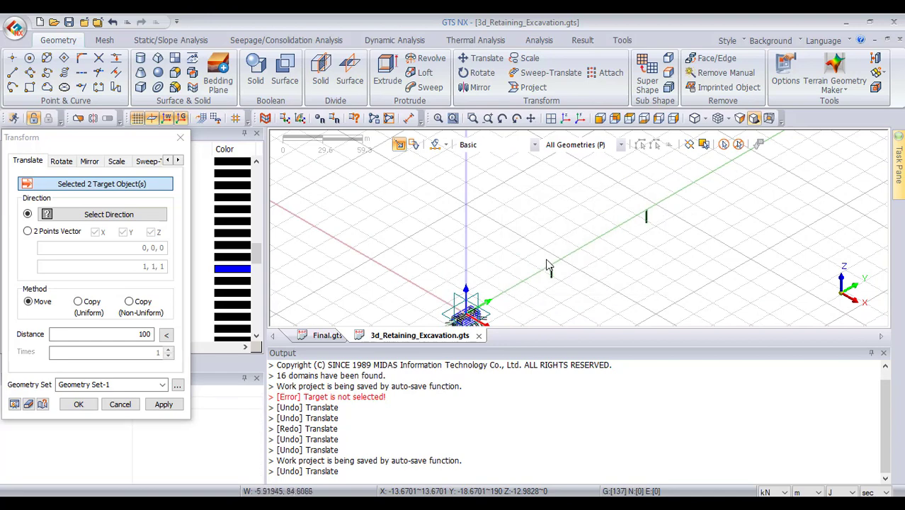
key("Delete")
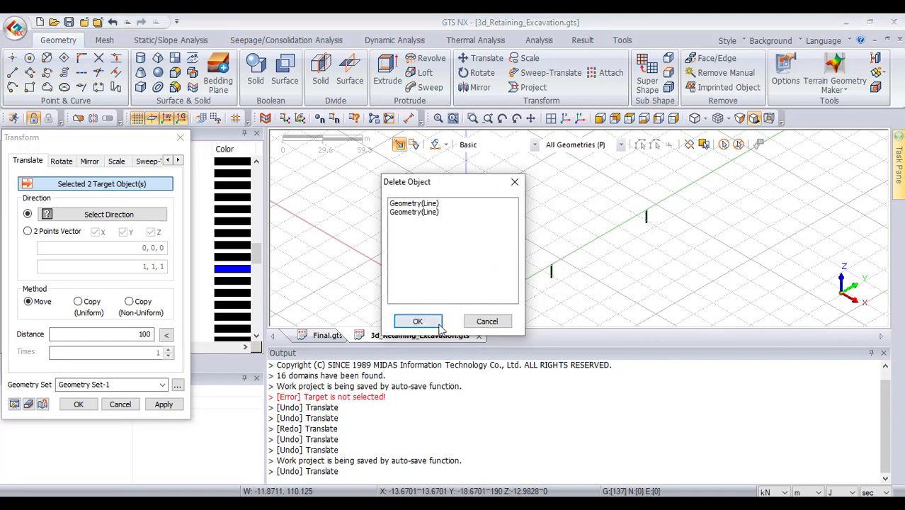
left_click(418, 319)
scroll(564, 257, "down", 2)
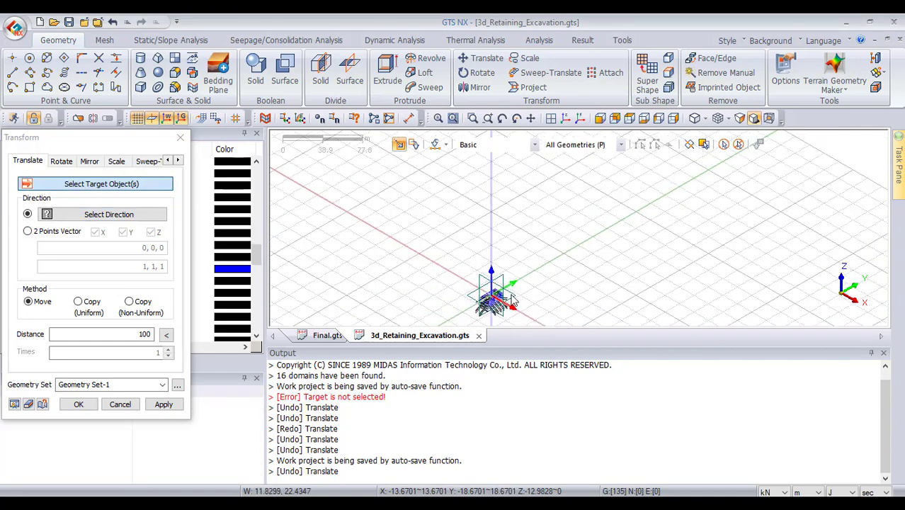
Move the vertical 12 m line on the excavation's end face by -2 m along the Y axis
scroll(500, 312, "up", 6)
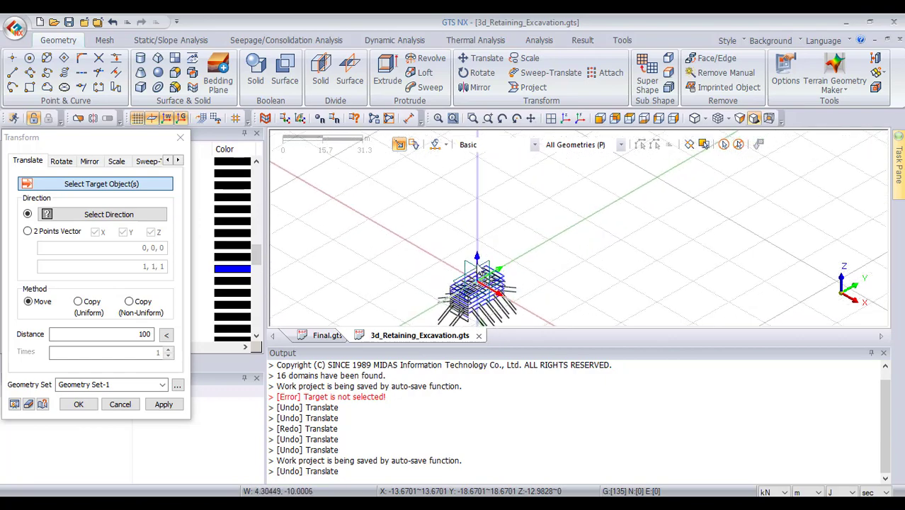
scroll(473, 280, "up", 8)
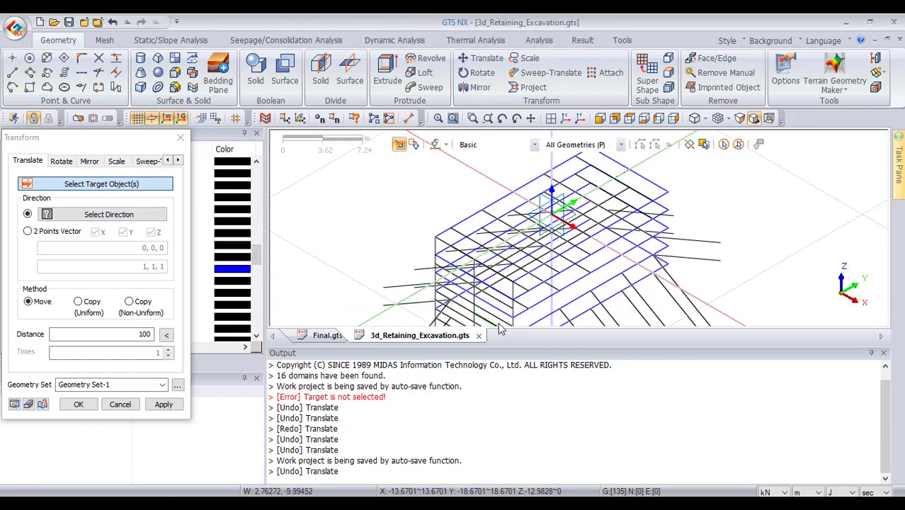
left_click(475, 312)
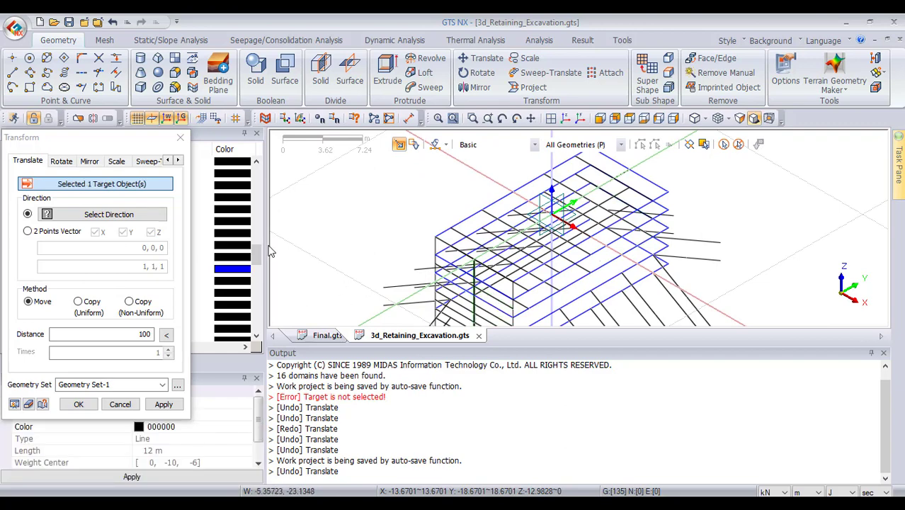
left_click(108, 214)
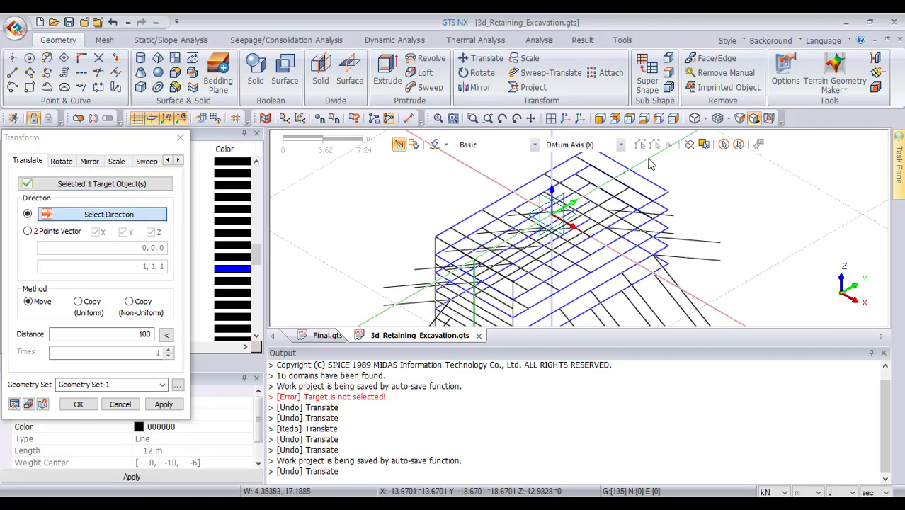
left_click(581, 188)
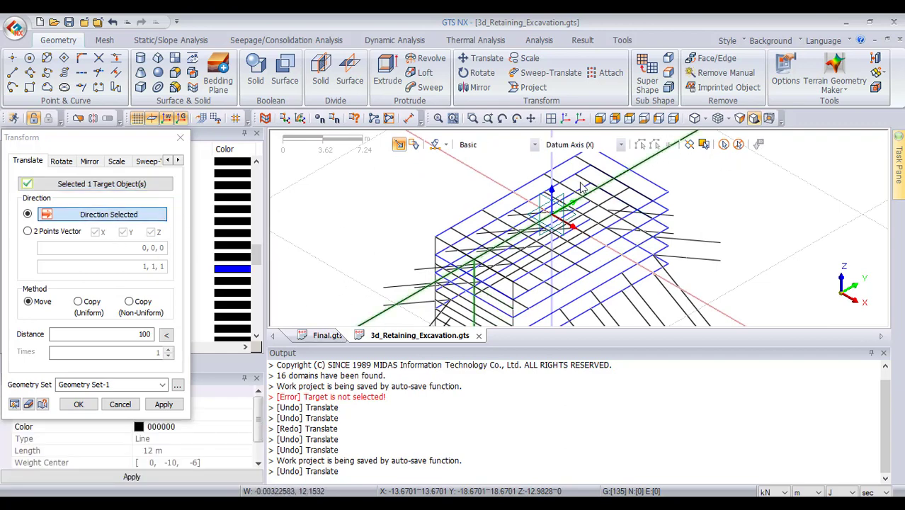
left_click(87, 312)
left_click(42, 305)
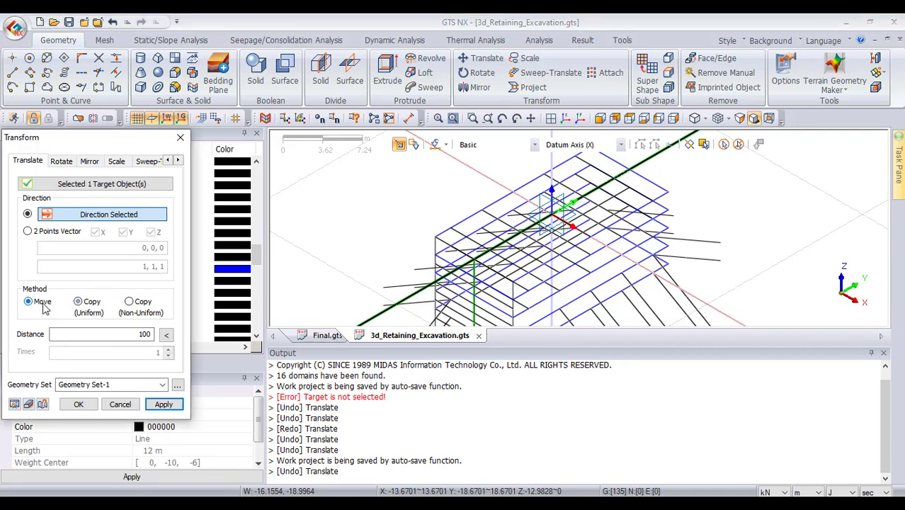
double_click(154, 334)
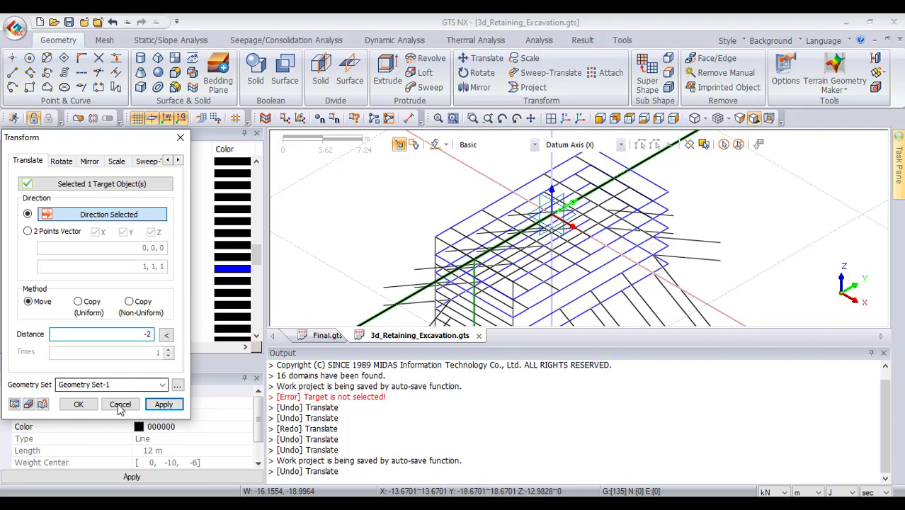
left_click(174, 409)
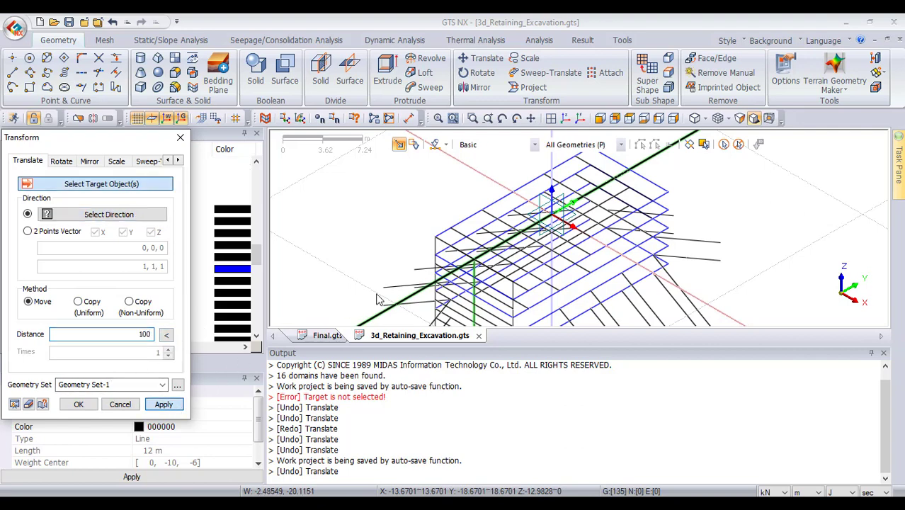
In a side view, move the vertical line standing outside the excavation's end face by 4 m along the Y axis
scroll(510, 241, "down", 3)
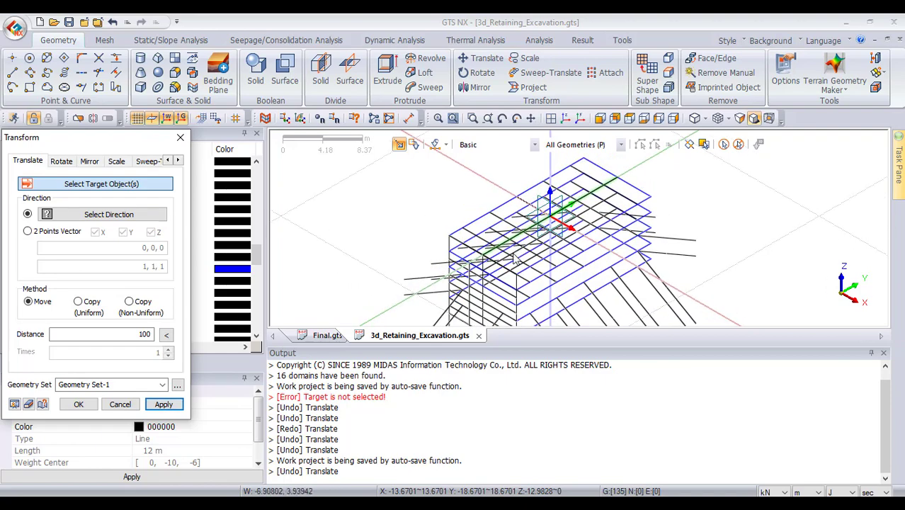
scroll(483, 252, "up", 6)
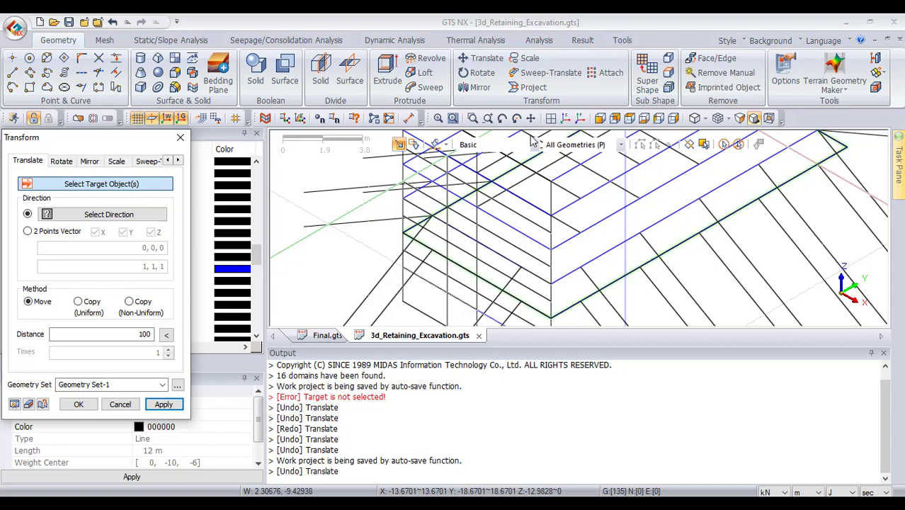
left_click(629, 119)
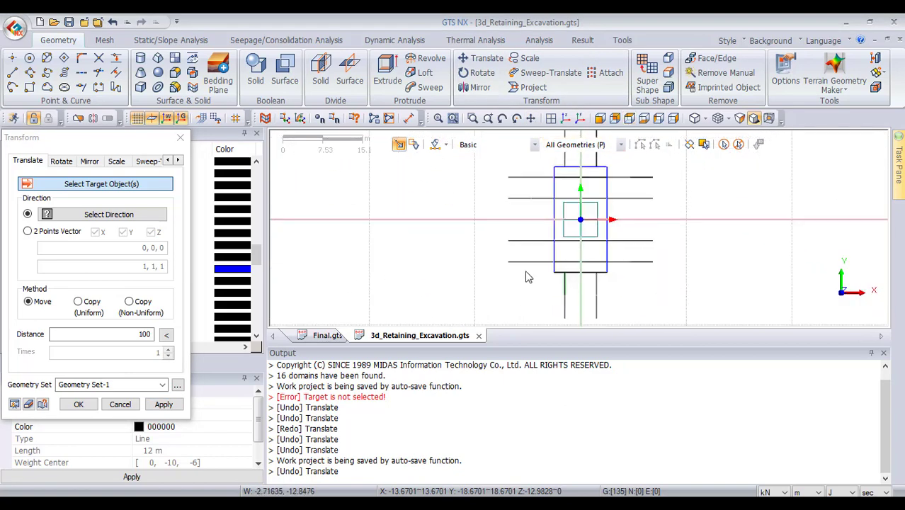
left_click(659, 119)
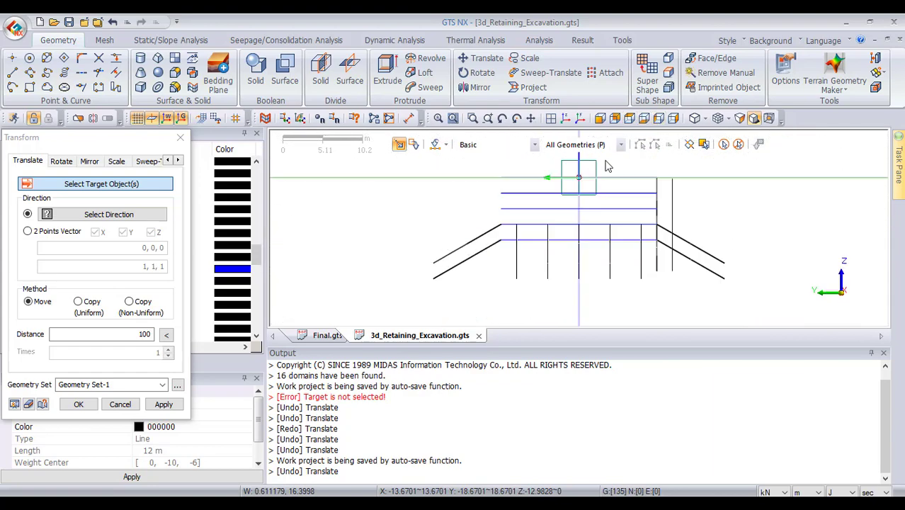
left_click(661, 211)
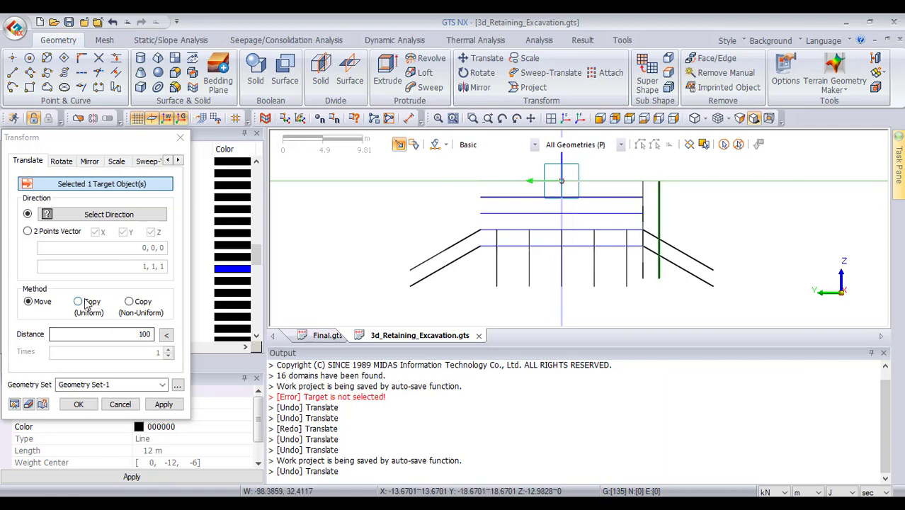
double_click(144, 334)
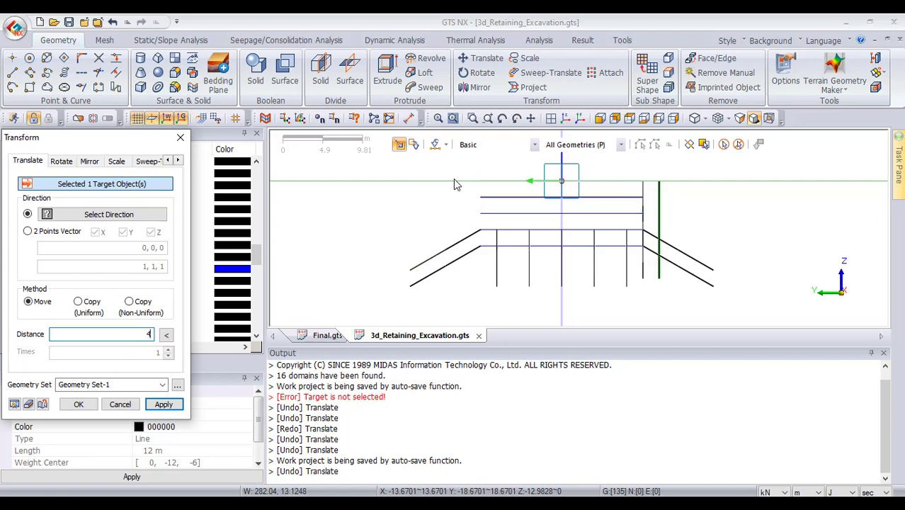
left_click(113, 213)
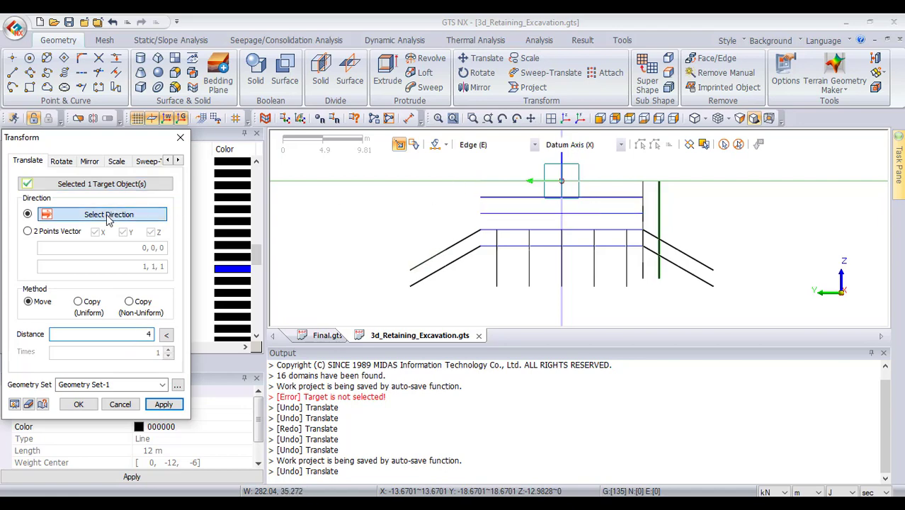
left_click(404, 182)
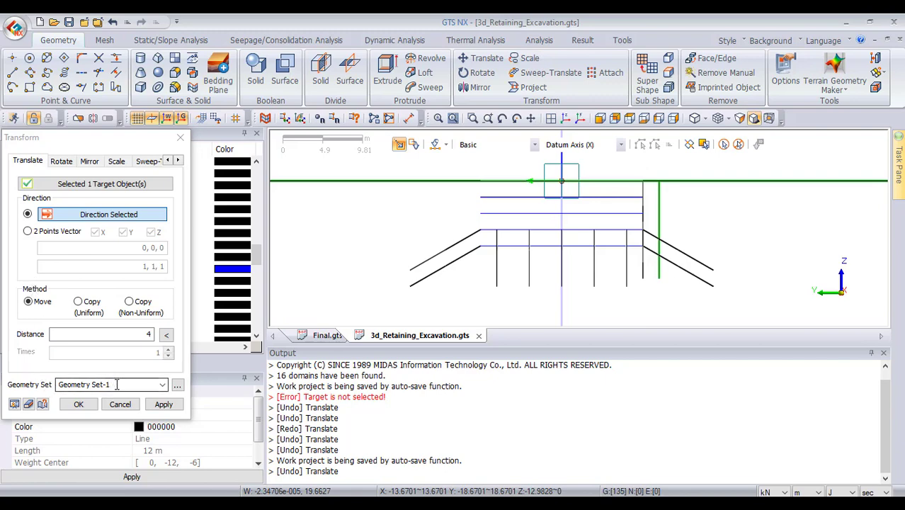
left_click(163, 405)
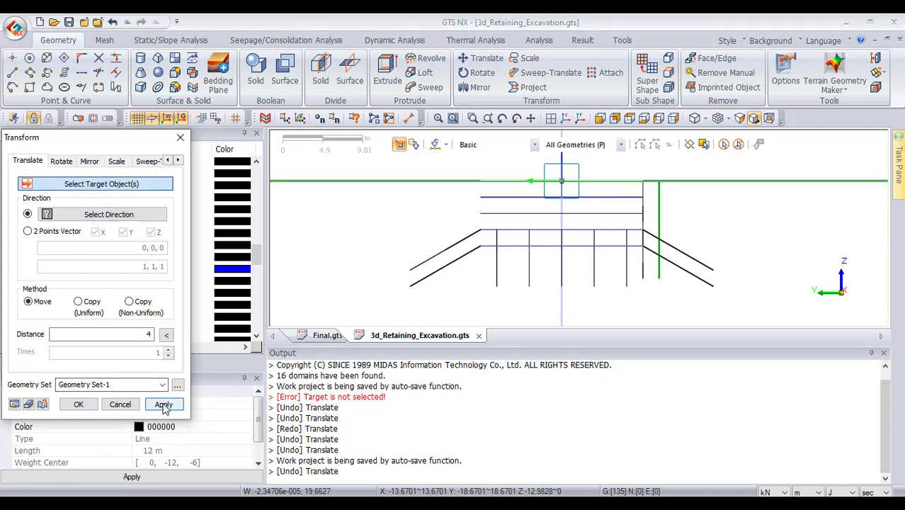
Copy the moved vertical line uniformly along the Y axis 4 times at a distance of 4 m, and close the transform settings
left_click(627, 210)
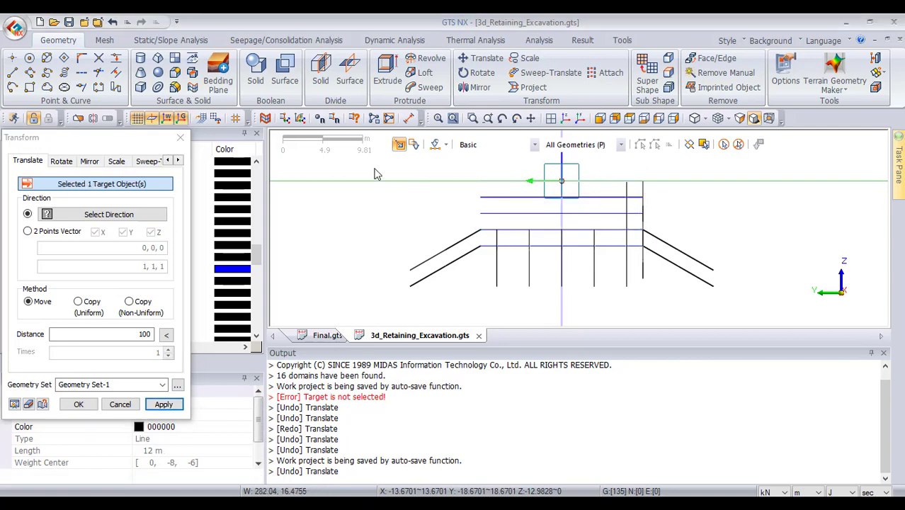
left_click(166, 339)
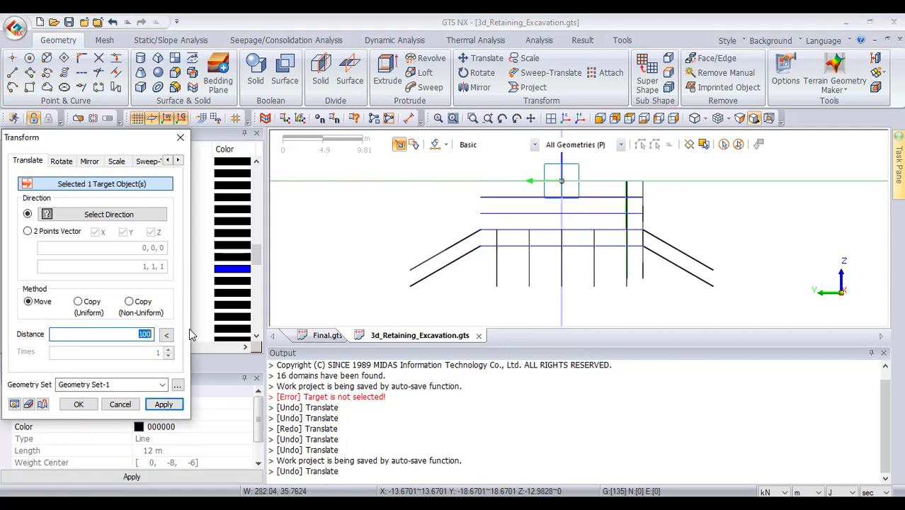
type("4")
left_click(99, 303)
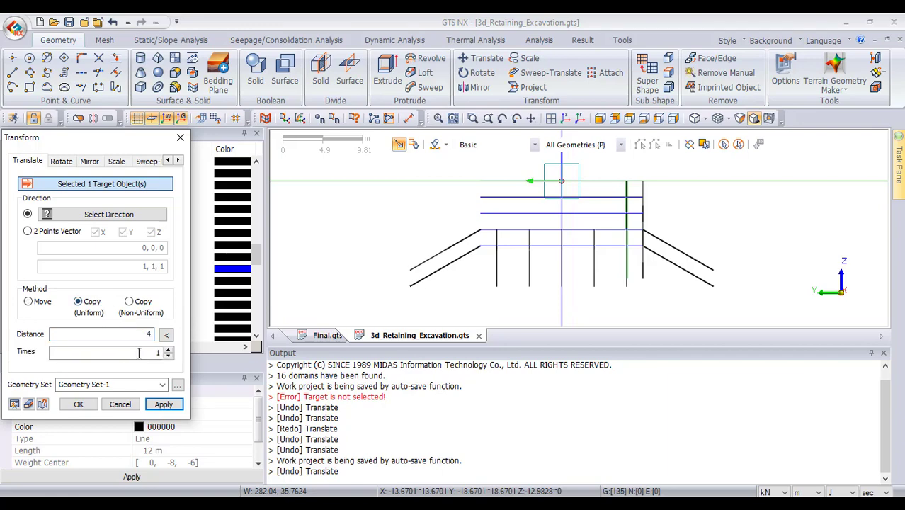
left_click(157, 352)
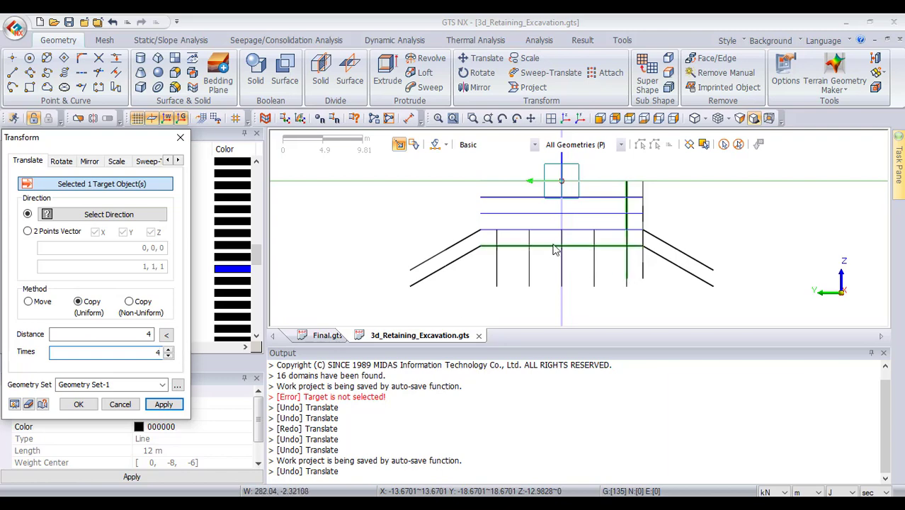
left_click(105, 215)
left_click(317, 183)
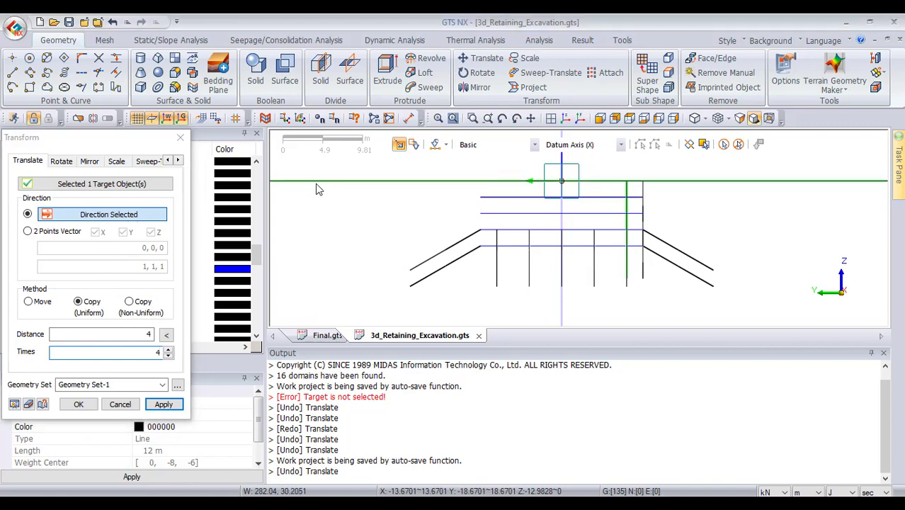
left_click(166, 406)
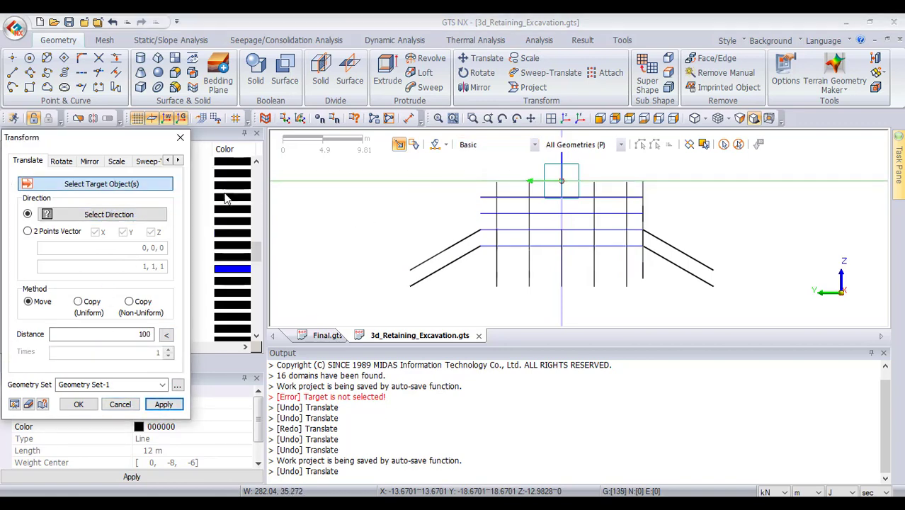
left_click(181, 138)
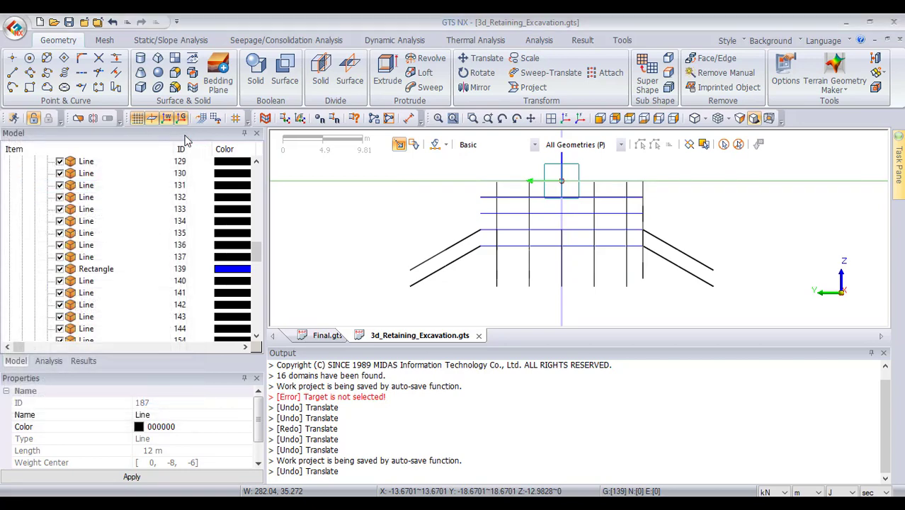
Delete the geometry set named 0 together with all of its geometry from the model
scroll(521, 233, "down", 2)
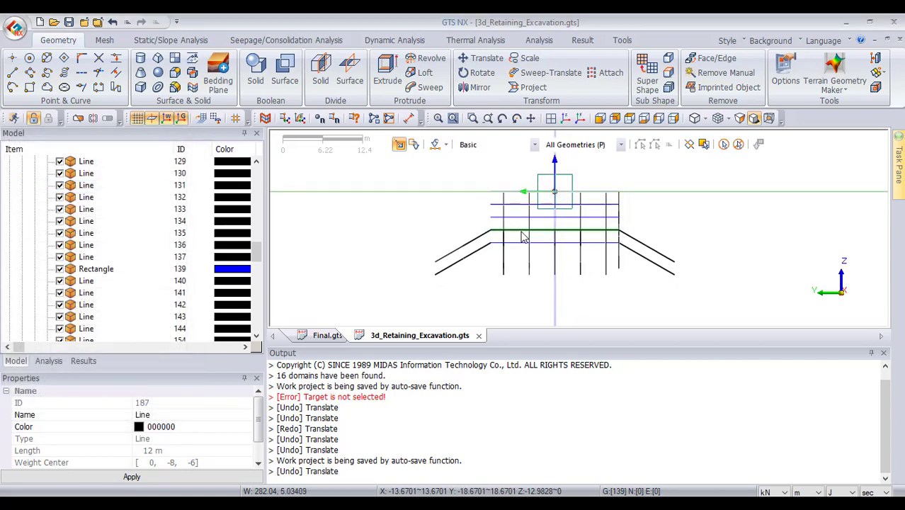
left_click(599, 120)
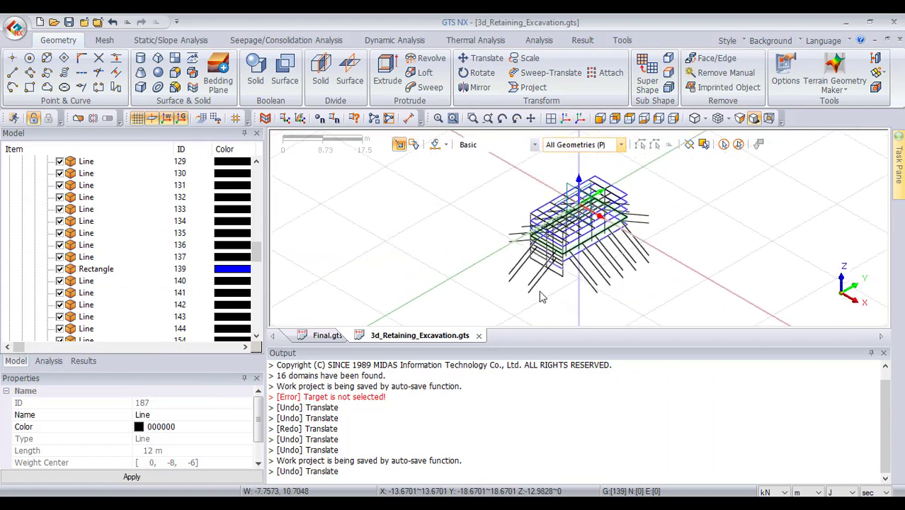
scroll(597, 220, "up", 8)
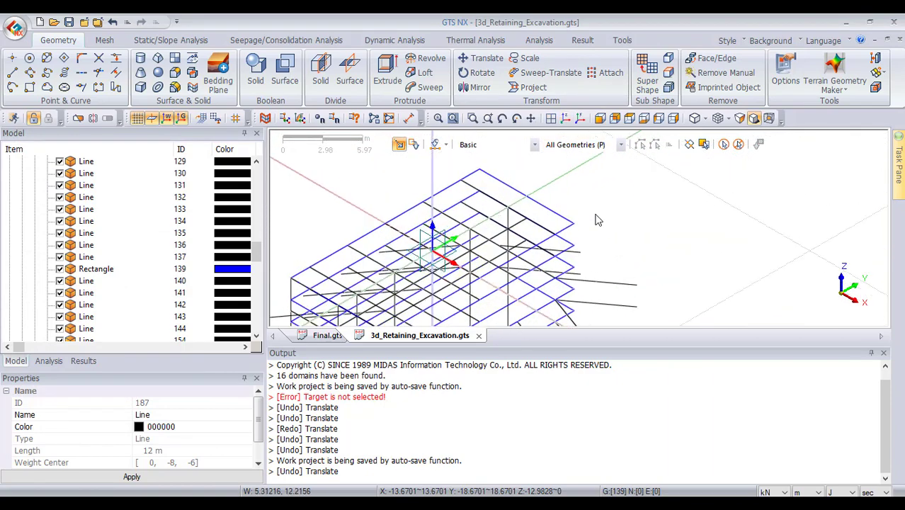
scroll(494, 222, "down", 2)
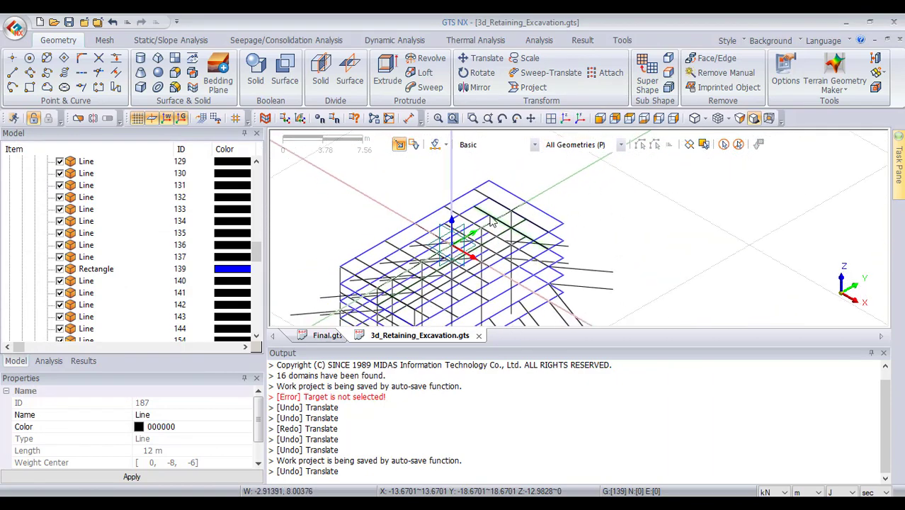
scroll(618, 225, "down", 3)
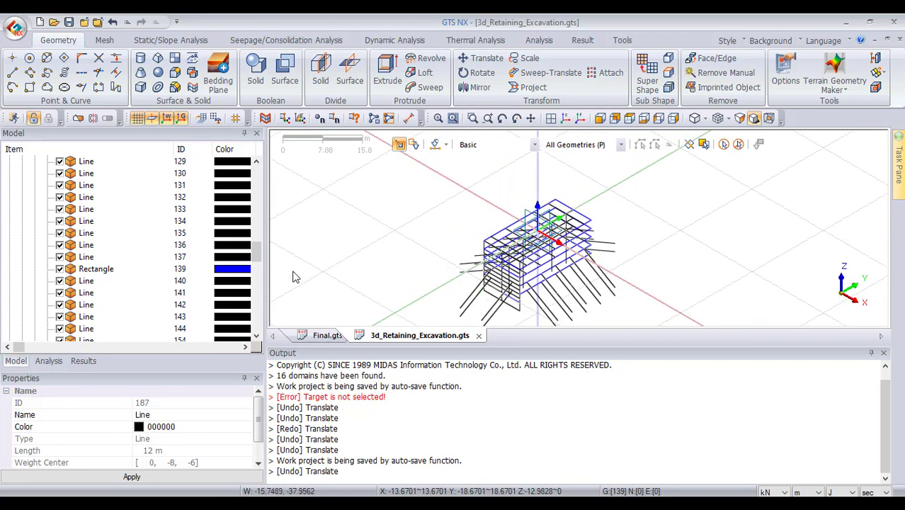
scroll(83, 256, "down", 10)
scroll(90, 280, "up", 3)
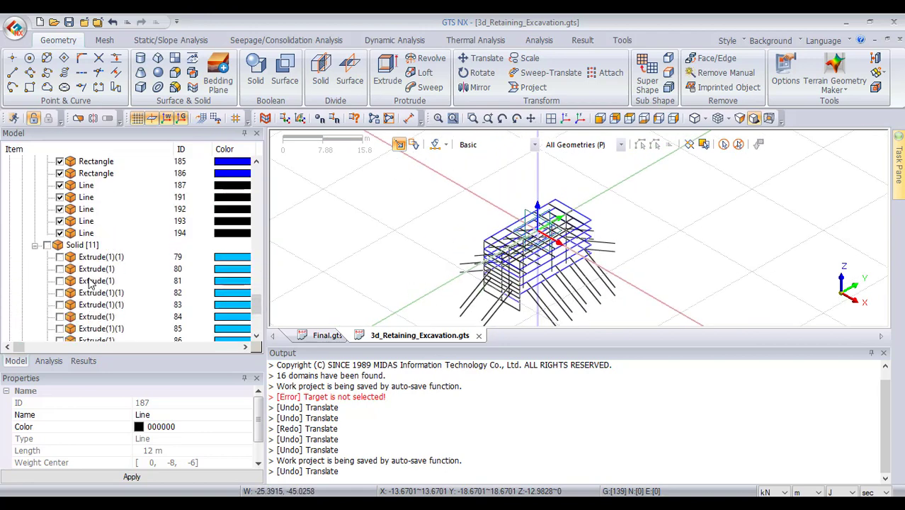
scroll(89, 279, "down", 3)
left_click(54, 246)
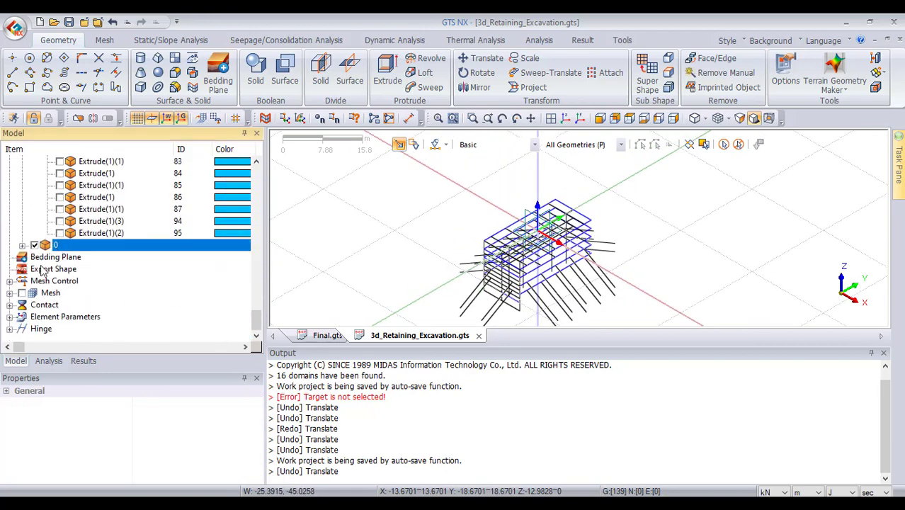
key("Delete")
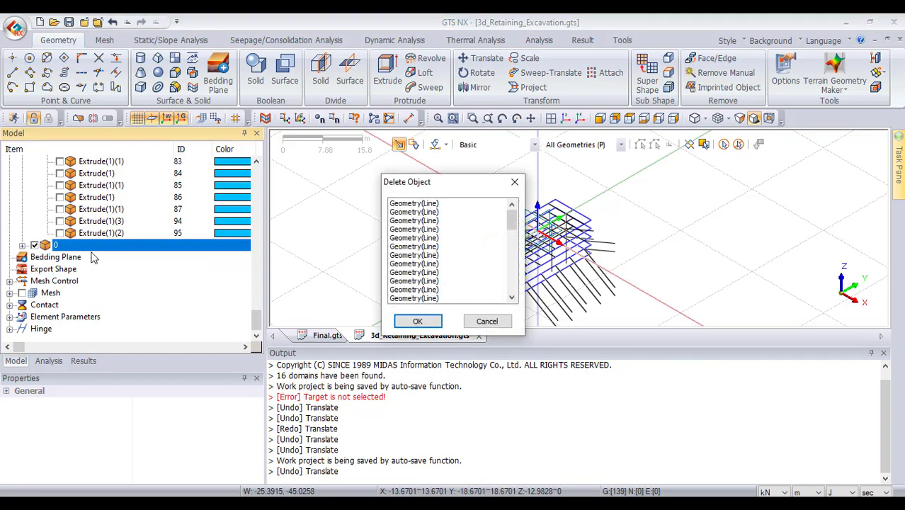
left_click(417, 321)
Delete the stray blue Body line lying below the lowest rectangle at the excavation's end
scroll(524, 316, "up", 3)
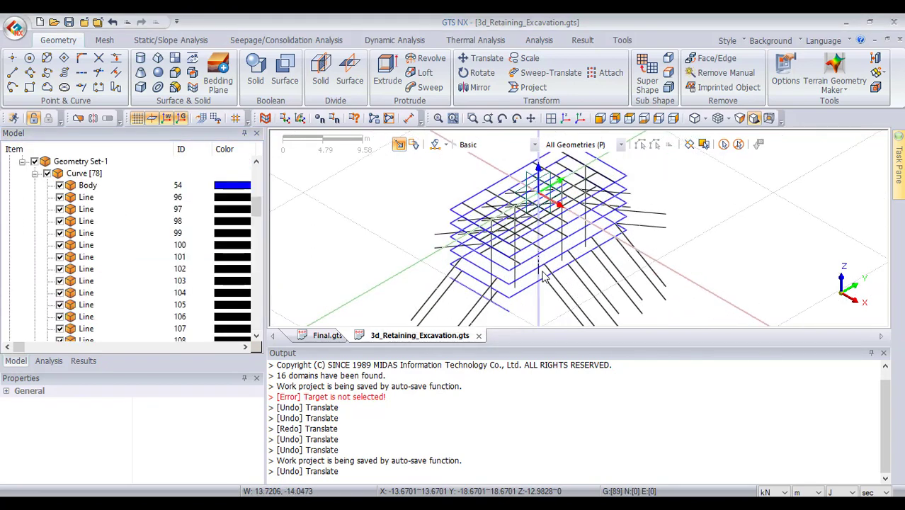
scroll(466, 300, "up", 1)
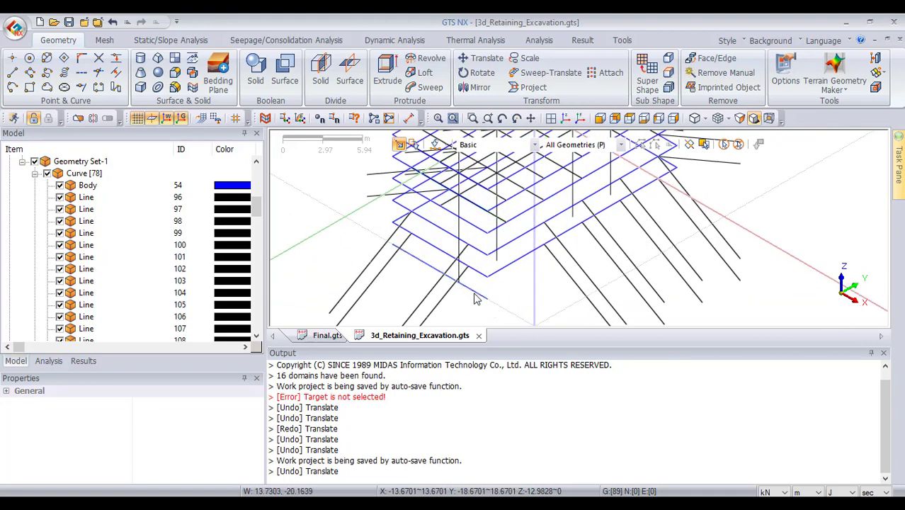
left_click(476, 297)
key("Delete")
left_click(419, 319)
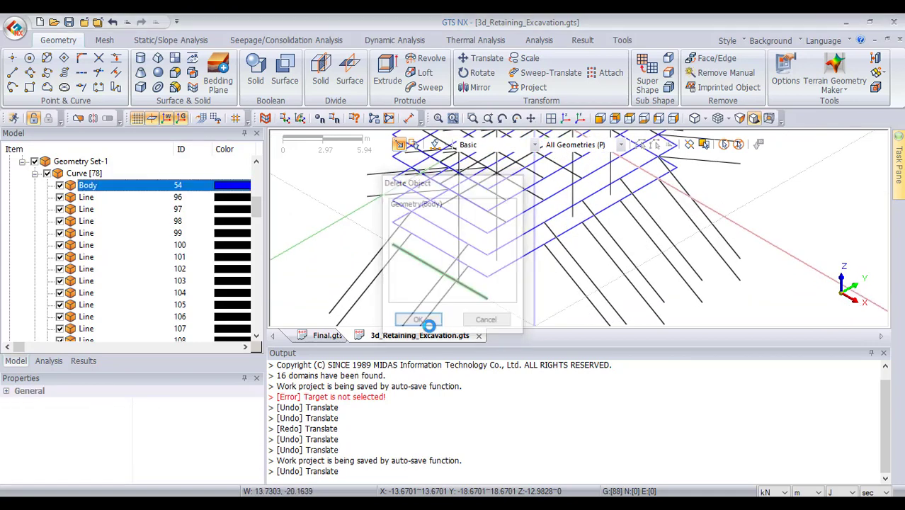
scroll(507, 292, "down", 1)
scroll(507, 292, "down", 2)
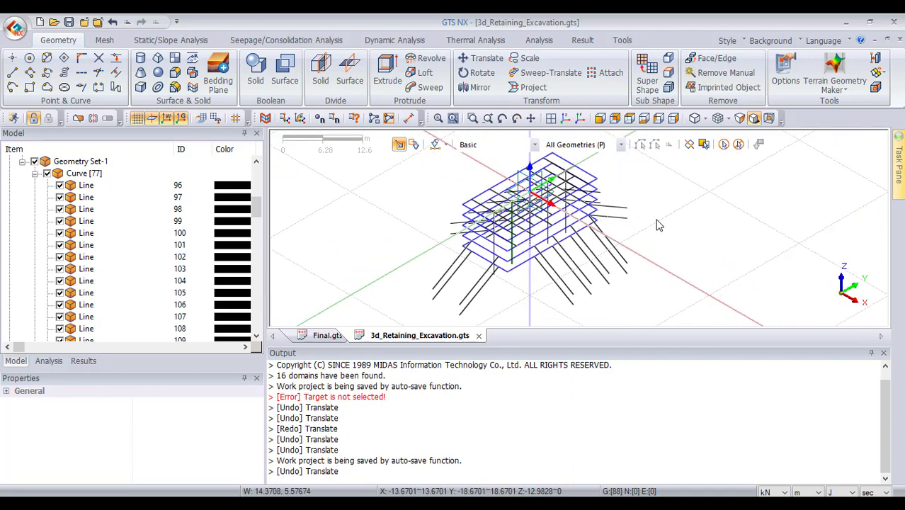
left_click(571, 119)
scroll(42, 282, "up", 4)
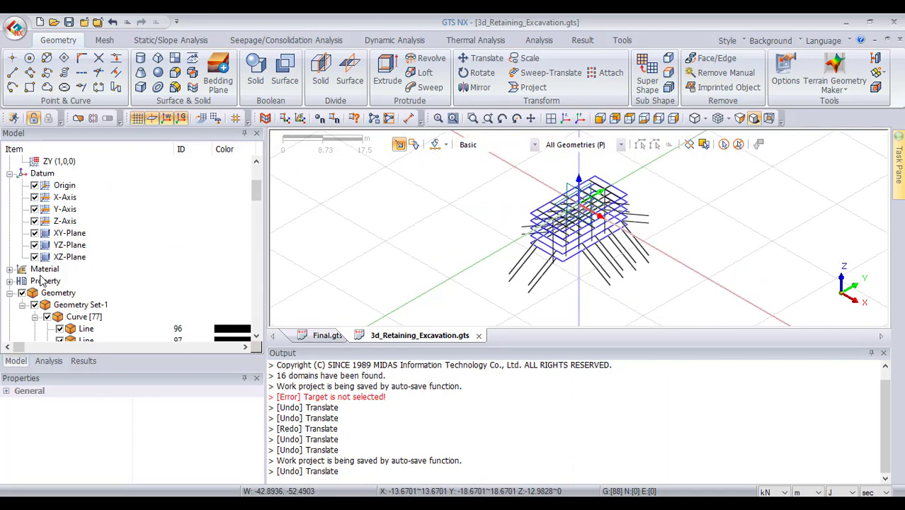
scroll(43, 282, "down", 3)
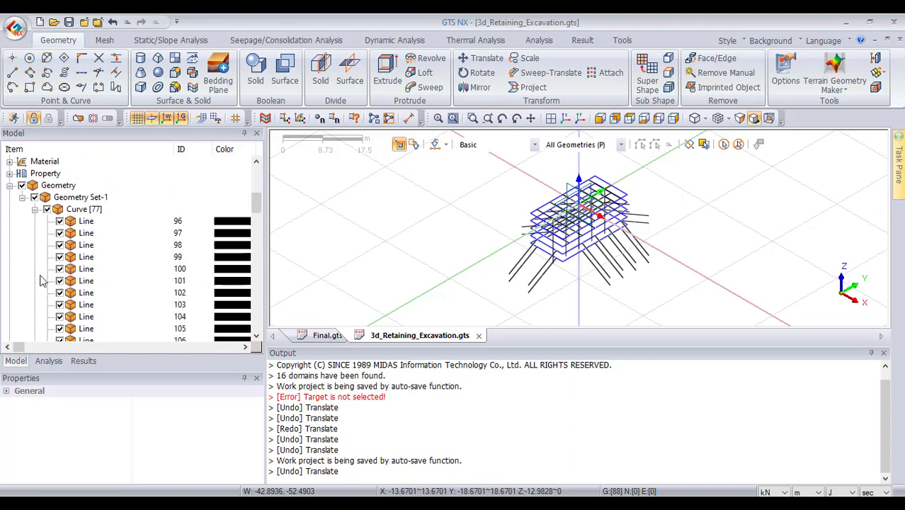
left_click(10, 185)
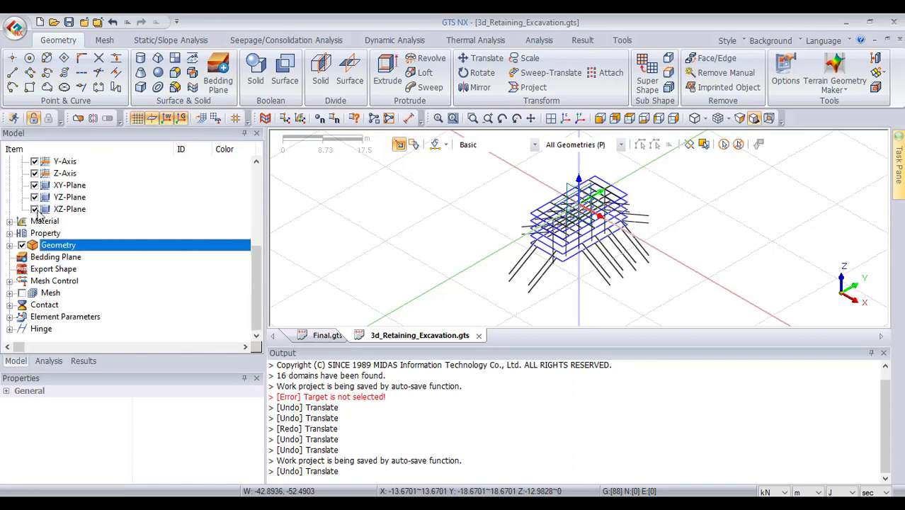
left_click(10, 246)
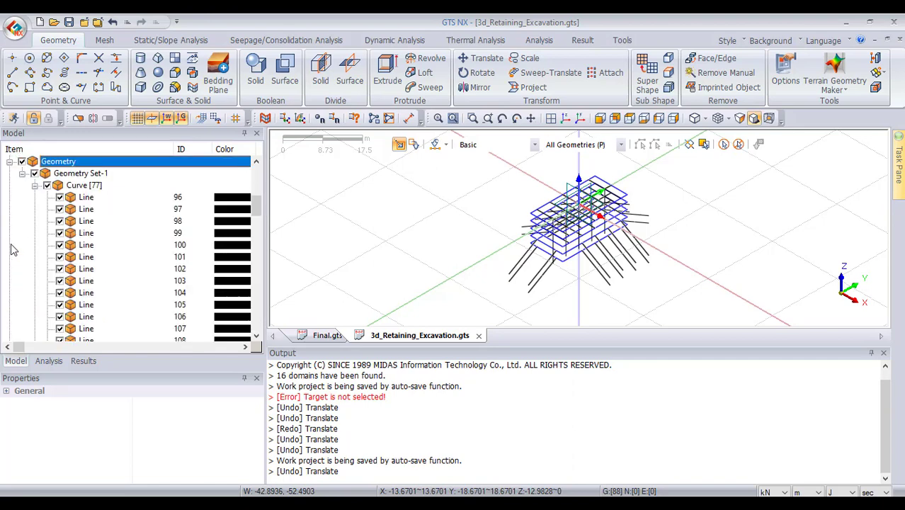
left_click(10, 162)
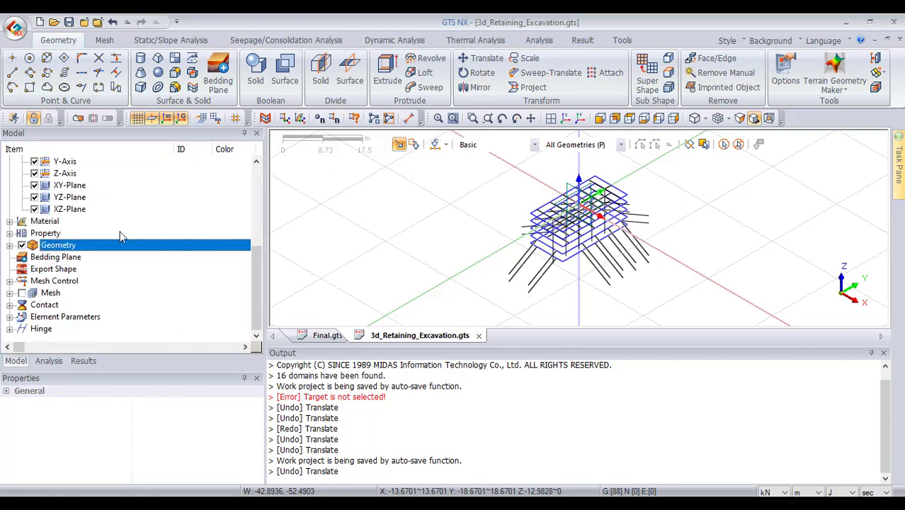
scroll(424, 218, "down", 2)
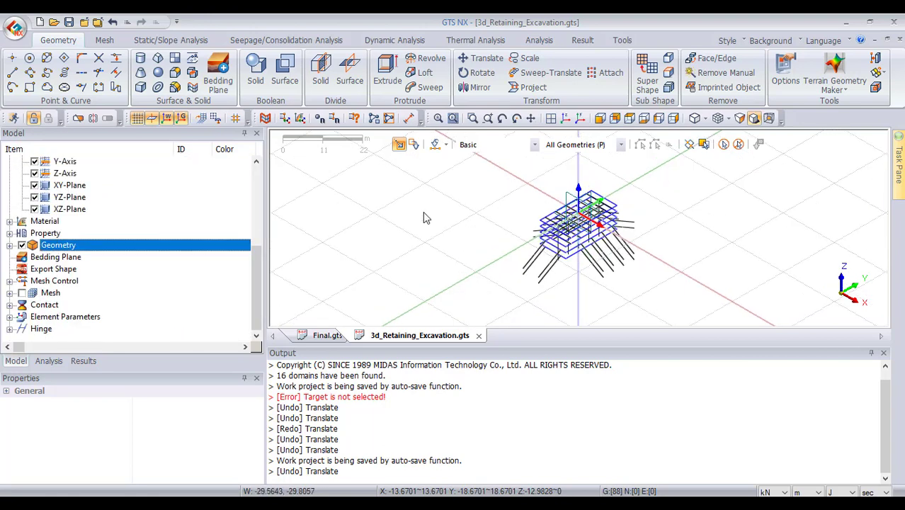
Show all solids of Geometry Set-1 in the model and collapse the Geometry branch
left_click(10, 245)
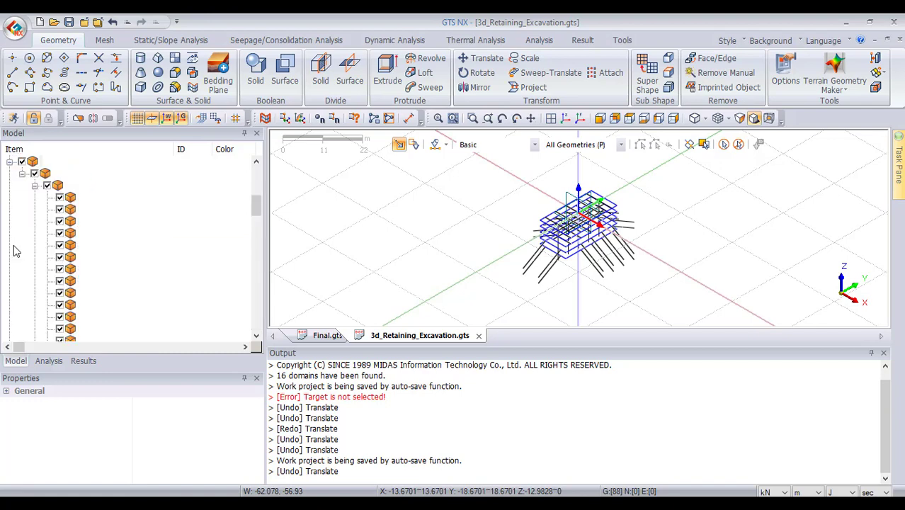
left_click(23, 174)
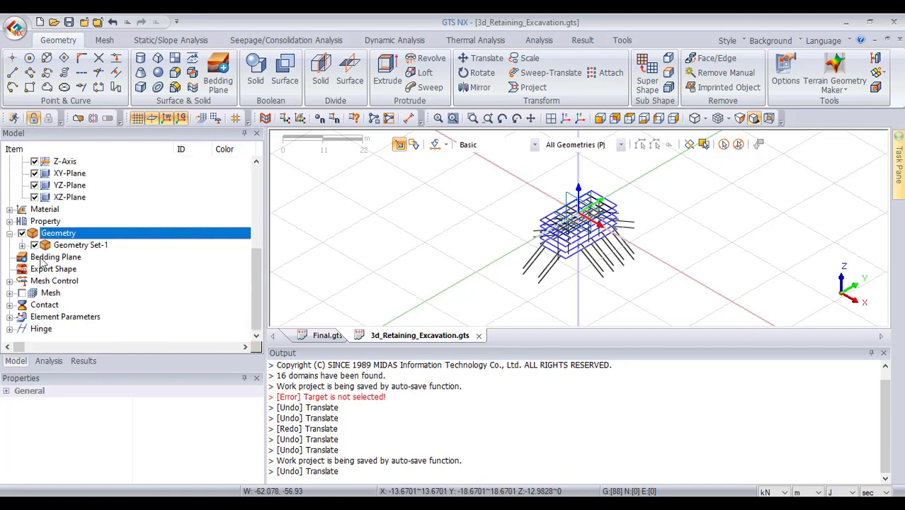
left_click(23, 246)
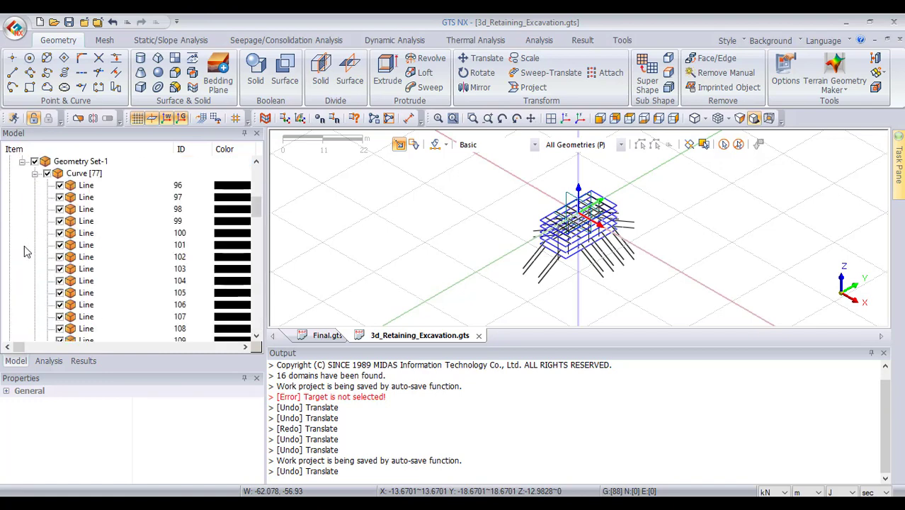
left_click(34, 174)
left_click(35, 186)
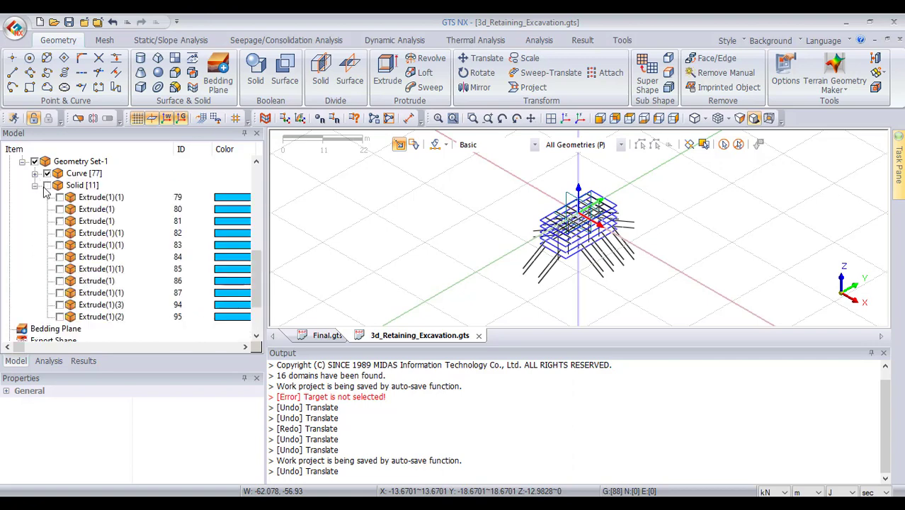
left_click(47, 186)
left_click(34, 186)
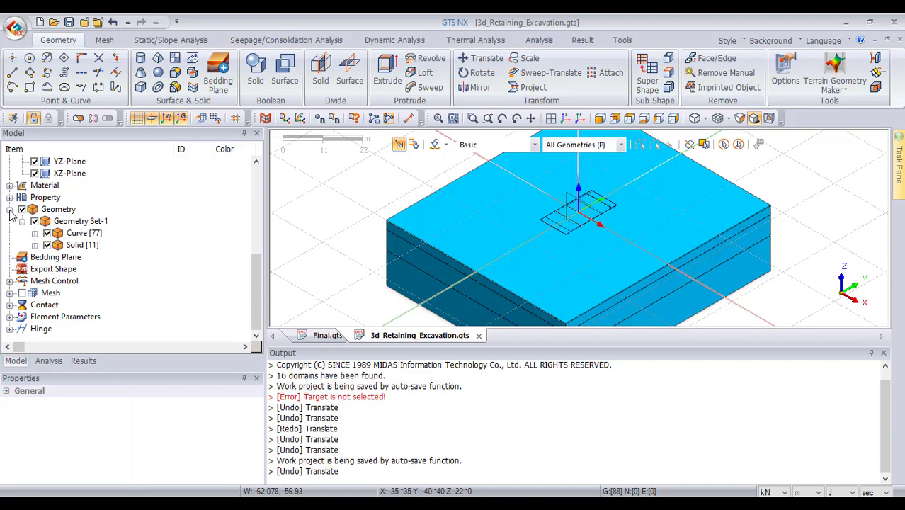
left_click(10, 210)
Enlarge the model view by shrinking the output log beneath it, and select a vertical line at the excavation
scroll(545, 239, "down", 5)
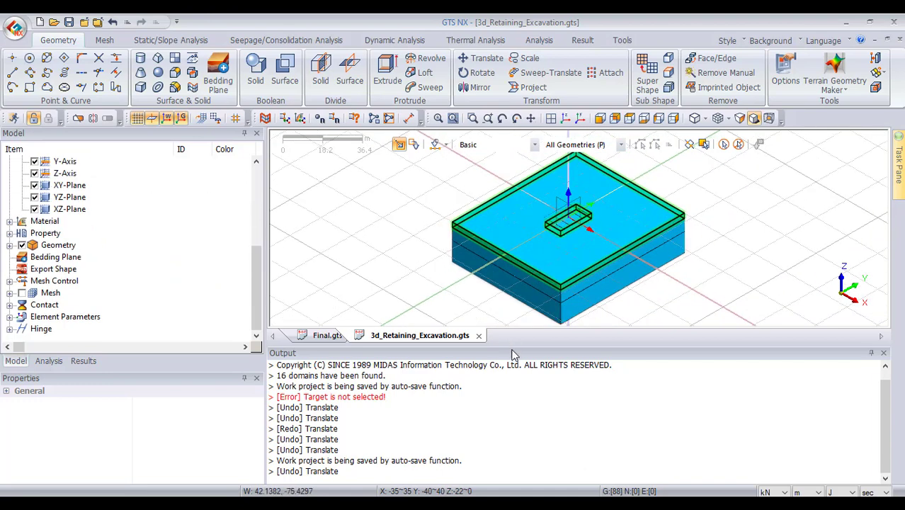
left_click_drag(510, 345, 510, 435)
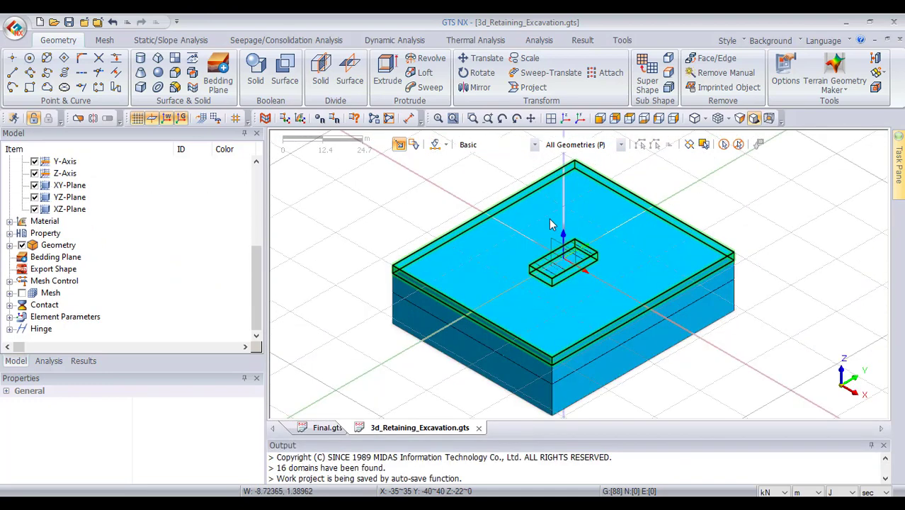
left_click(552, 237)
scroll(553, 237, "up", 2)
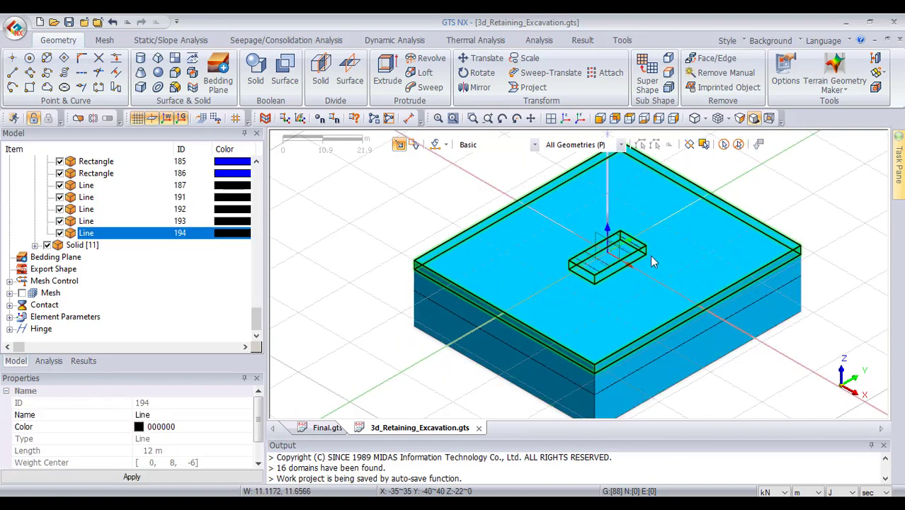
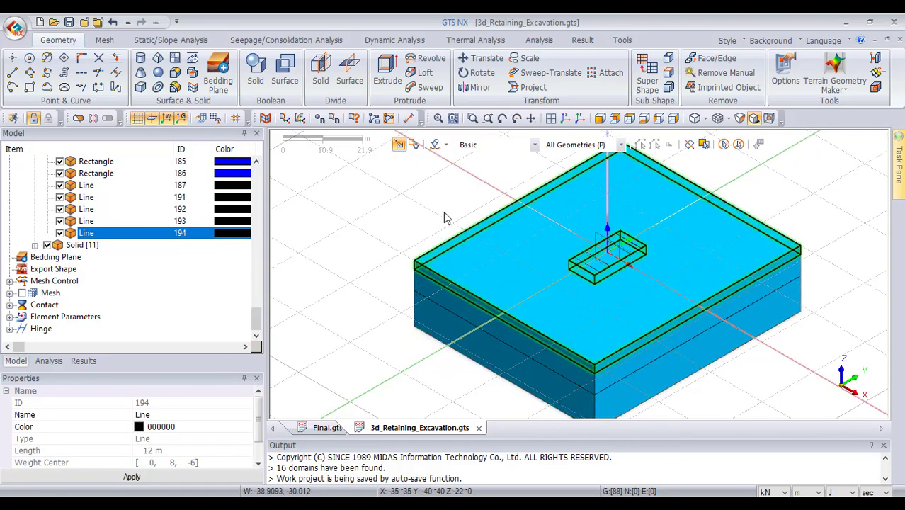
Hide the top soil layer around the excavation together with the selected vertical line
scroll(430, 233, "up", 1)
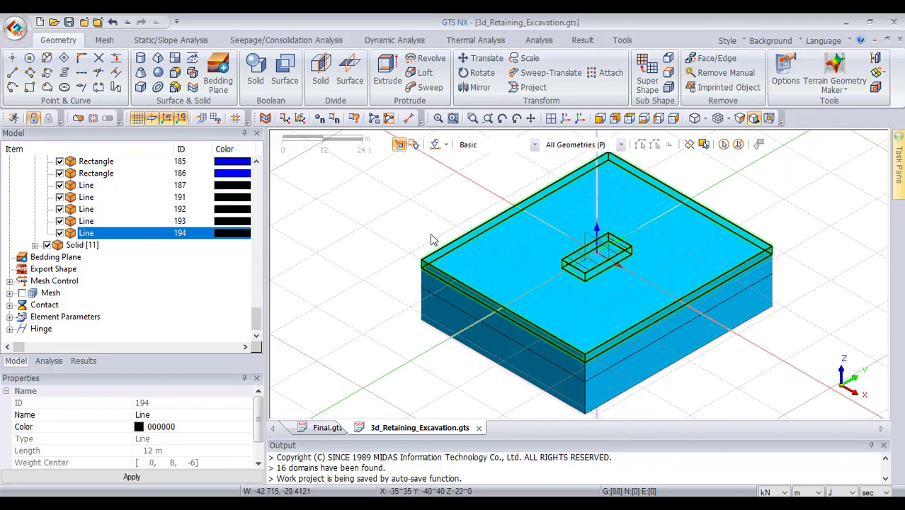
scroll(430, 233, "down", 4)
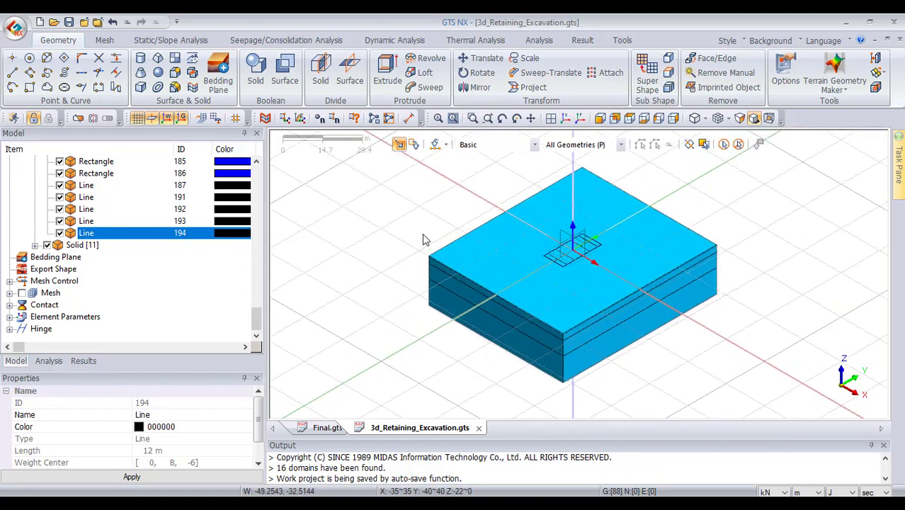
scroll(90, 256, "up", 4)
scroll(87, 256, "down", 4)
scroll(491, 307, "up", 2)
left_click(527, 282)
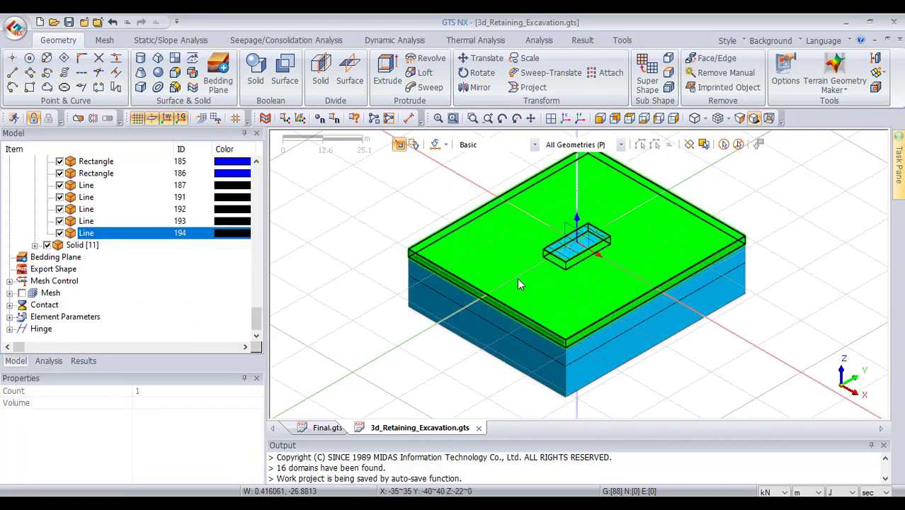
right_click(518, 278)
left_click(525, 298)
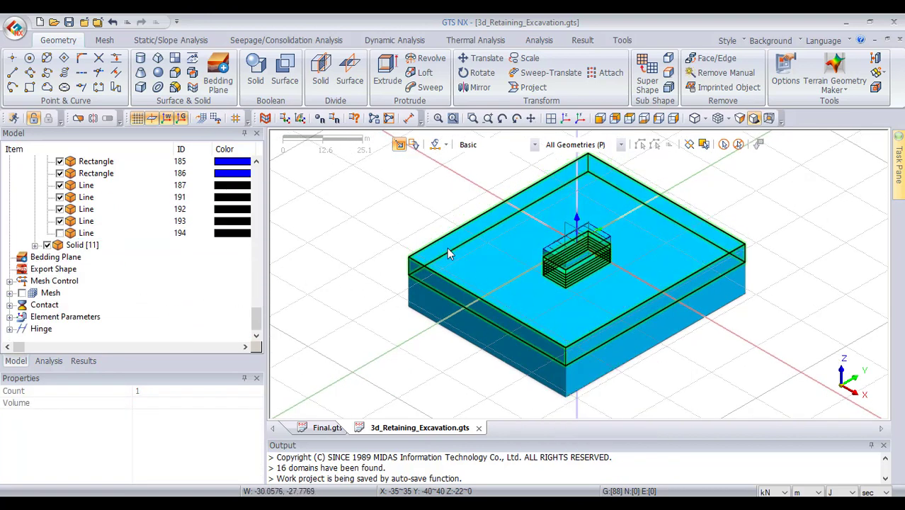
Hide the middle and bottom soil layers surrounding the excavation block
right_click(479, 269)
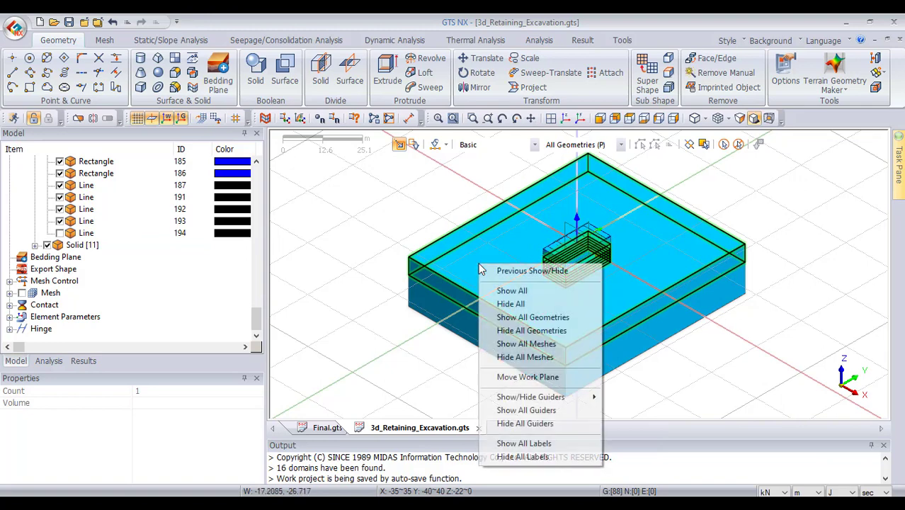
left_click(481, 259)
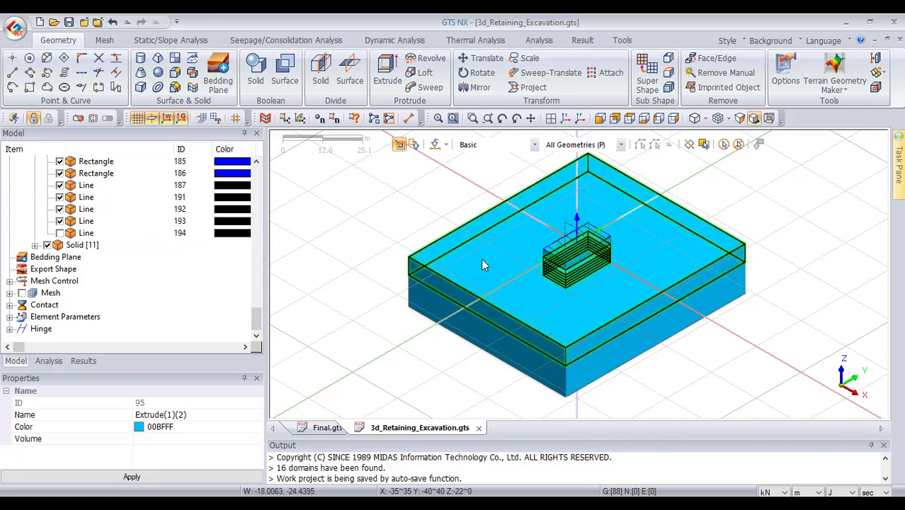
right_click(481, 259)
left_click(509, 281)
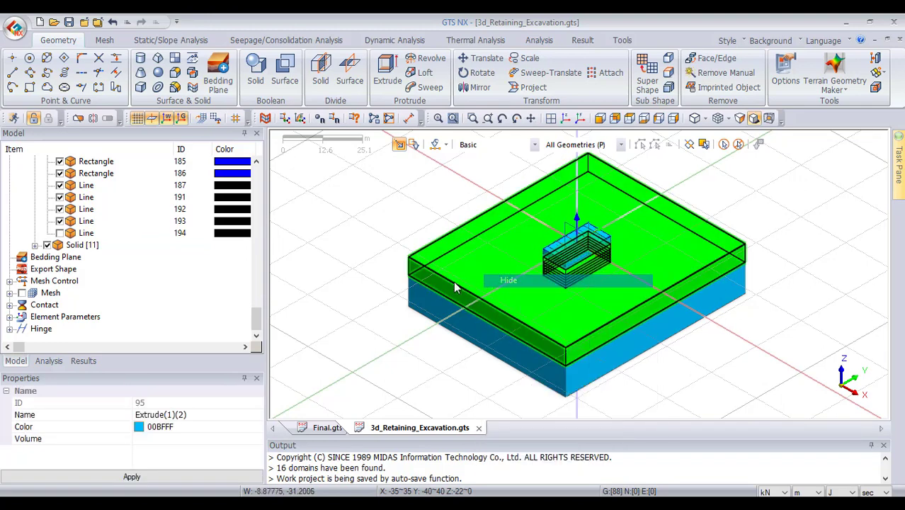
right_click(443, 281)
left_click(438, 274)
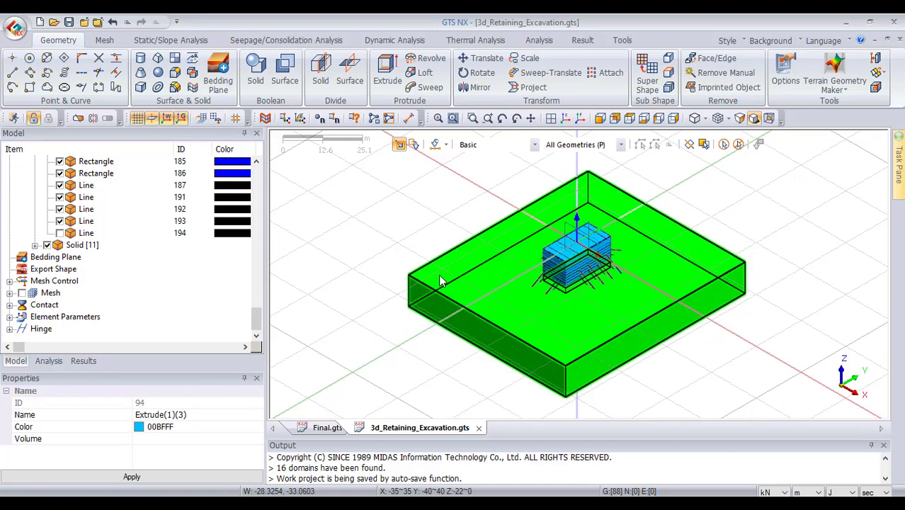
right_click(440, 279)
left_click(475, 294)
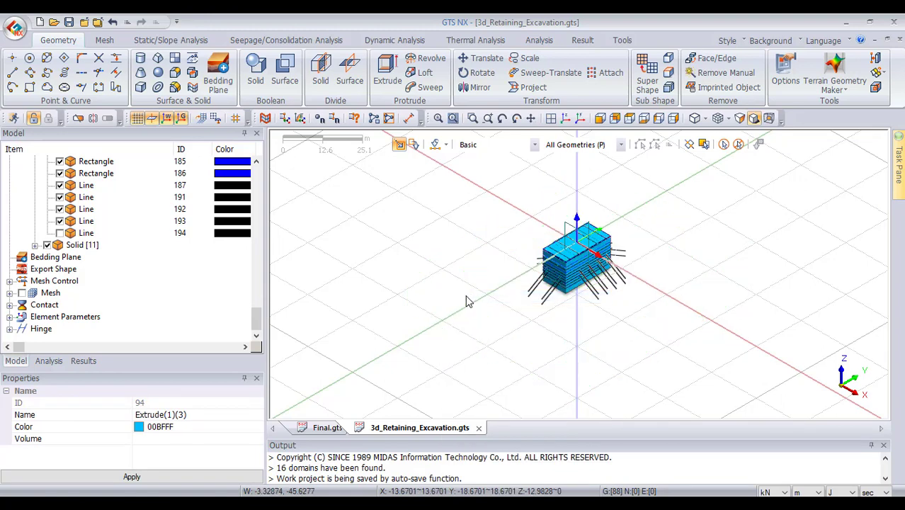
Hide all solids of Geometry Set-1 and show the hidden vertical line 194 again
left_click(48, 245)
scroll(485, 284, "up", 1)
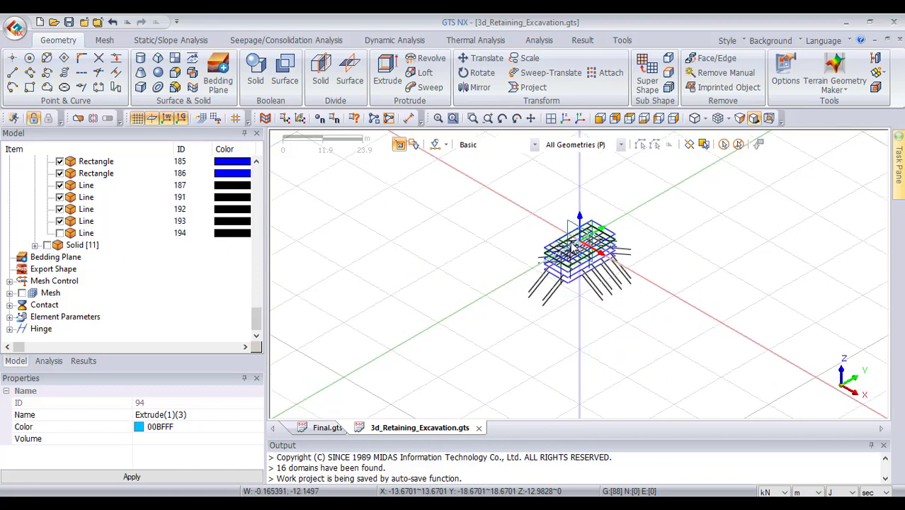
scroll(717, 318, "up", 4)
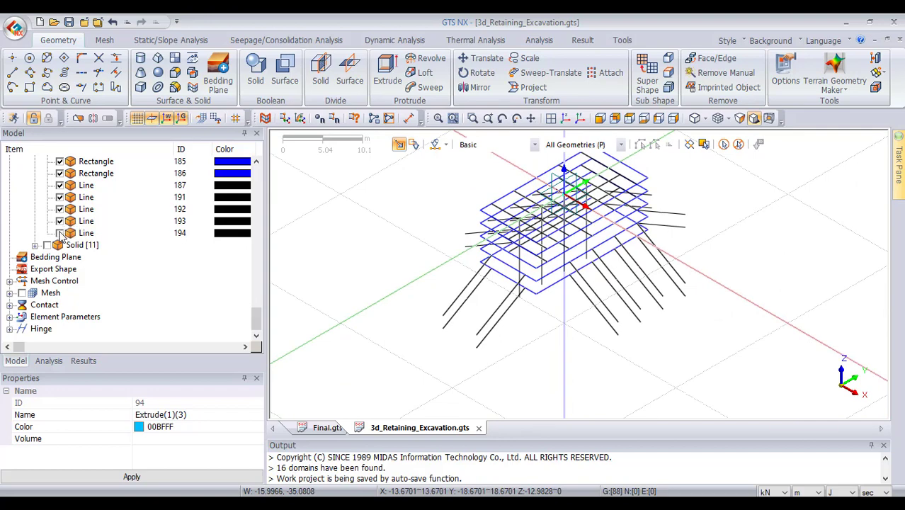
left_click(581, 293)
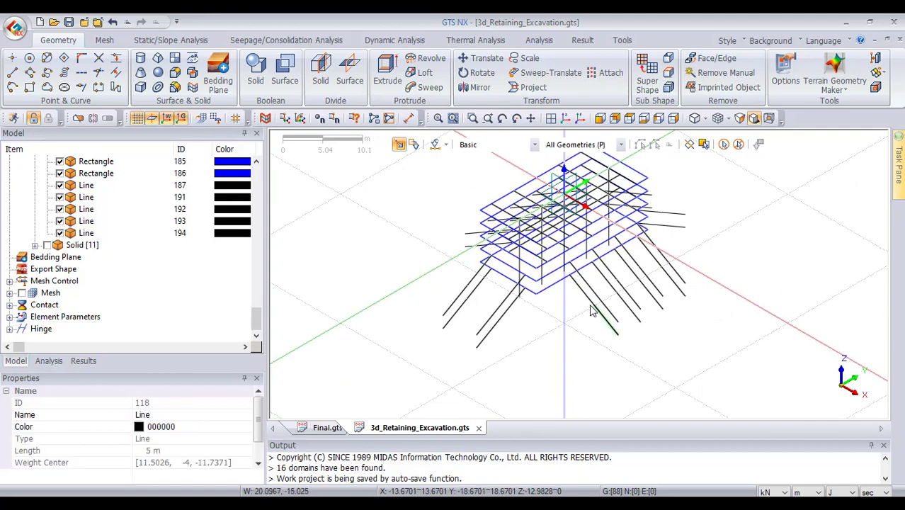
left_click(520, 285)
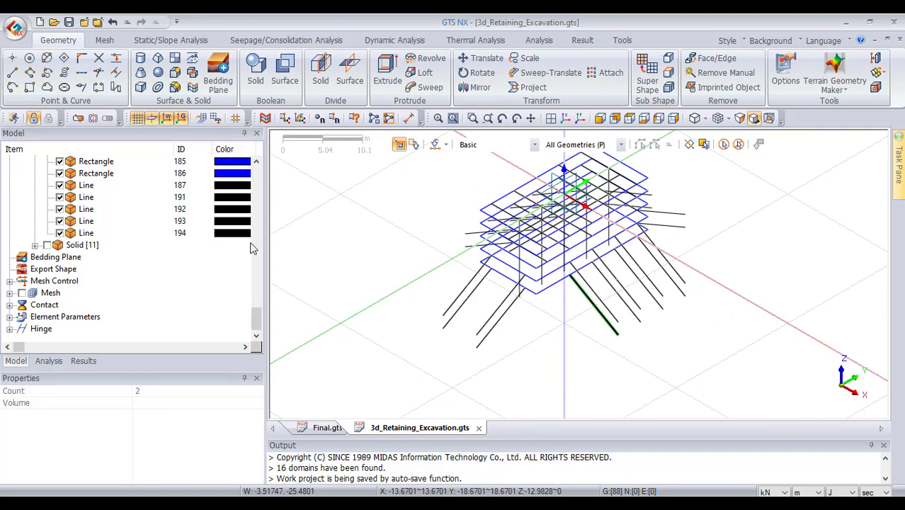
left_click(622, 300)
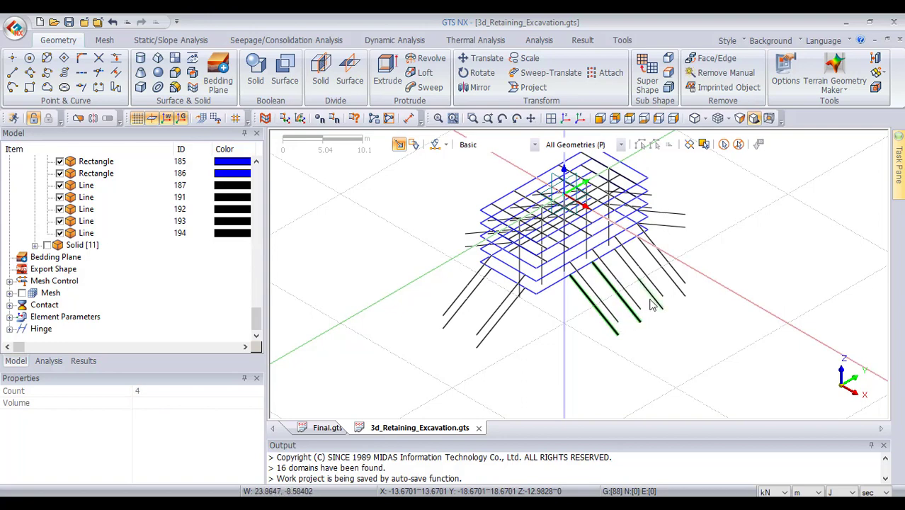
left_click(652, 303)
left_click(678, 287)
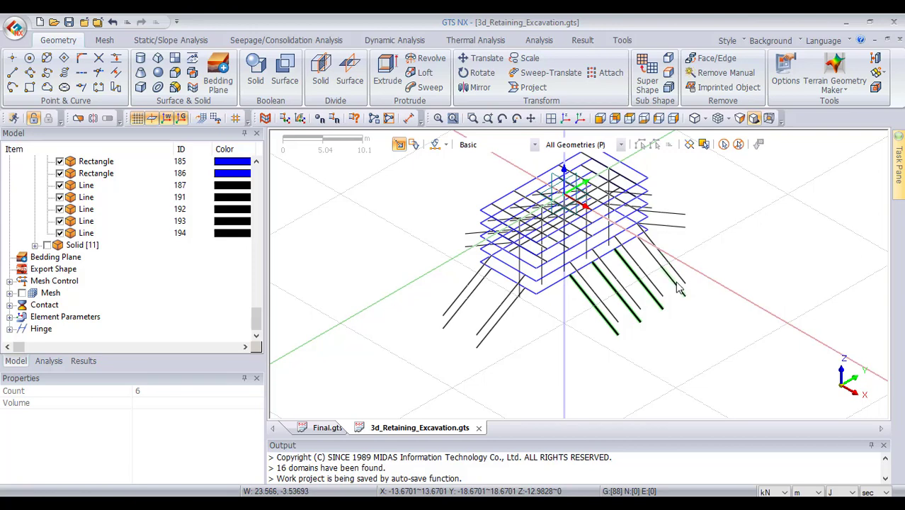
left_click(678, 287)
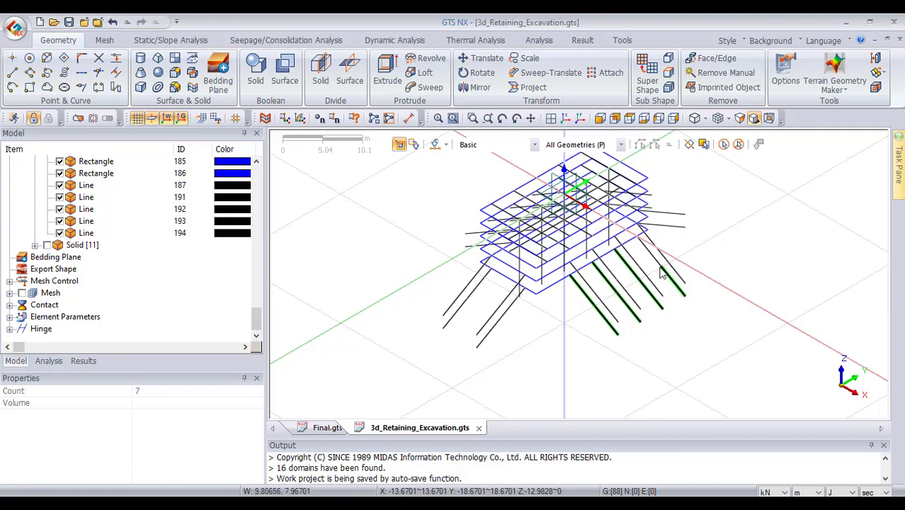
right_click(585, 305)
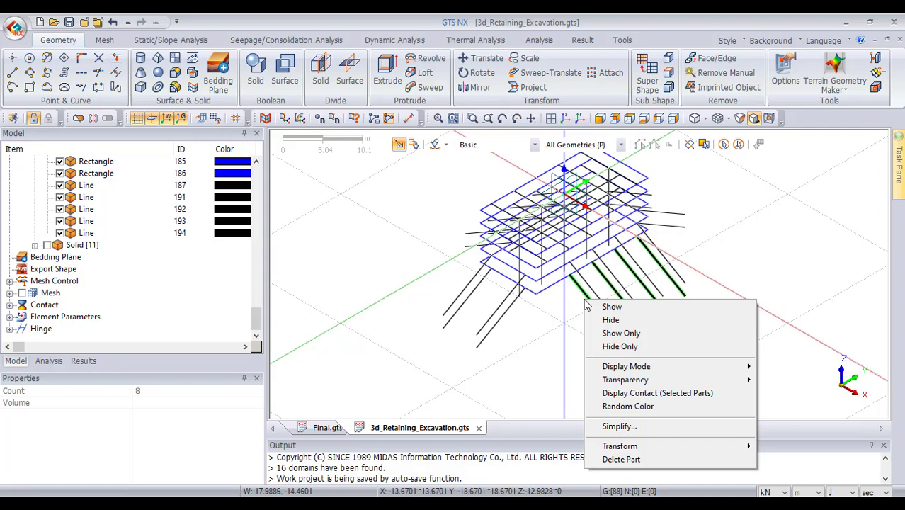
Restart the selection with the lower row of inclined anchor lines along one long side and the adjacent short side of the excavation
left_click(585, 305)
left_click(602, 319)
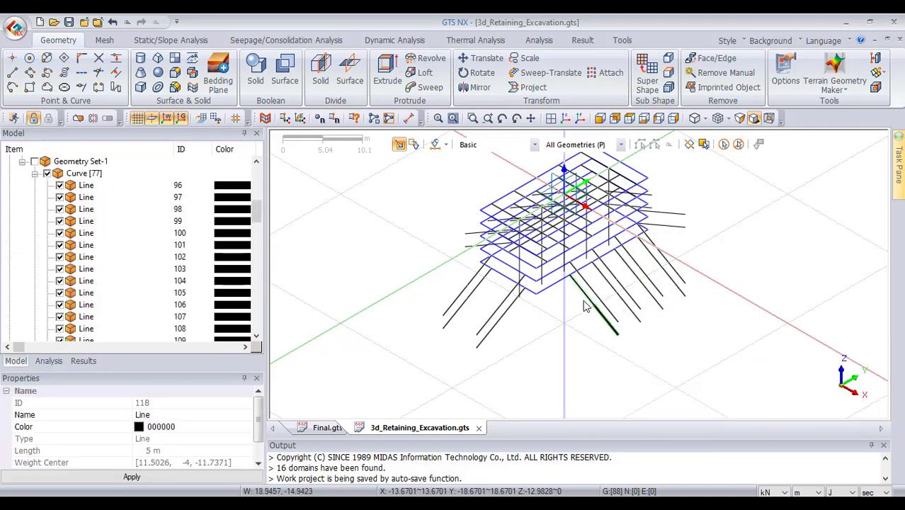
left_click(635, 292)
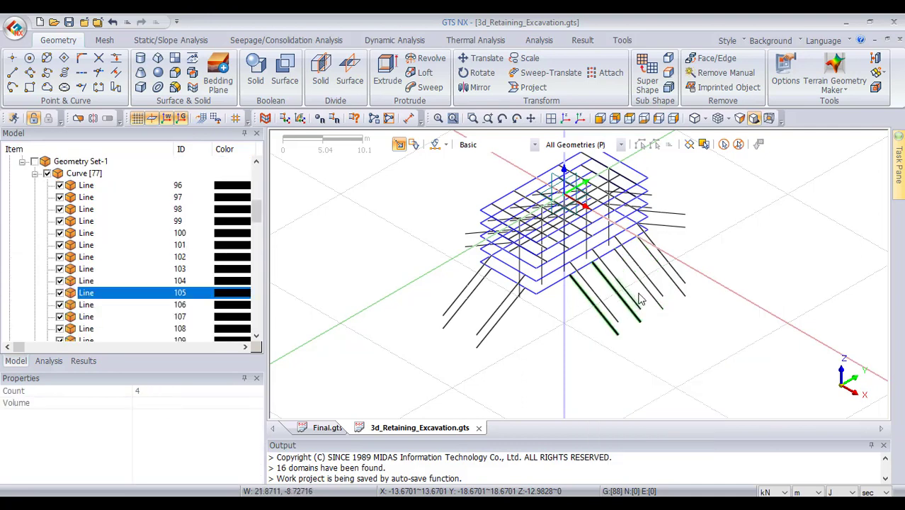
left_click(632, 270)
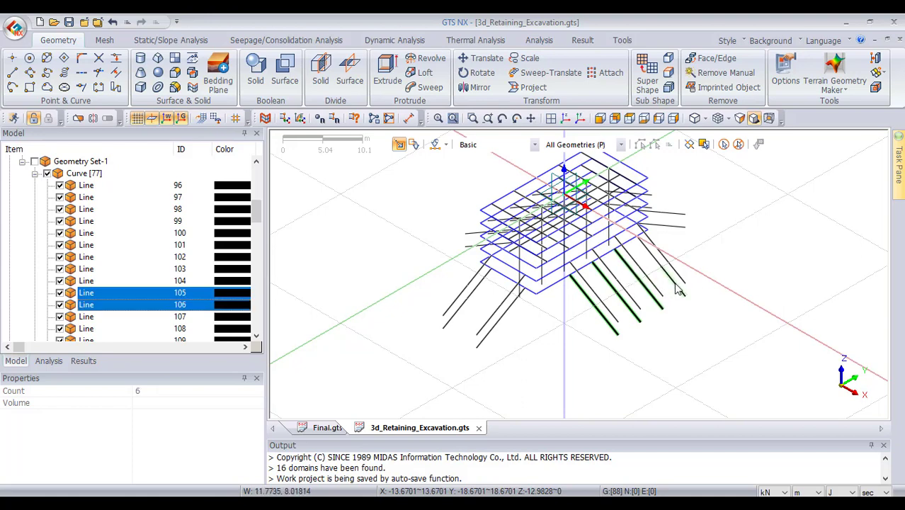
left_click(654, 268)
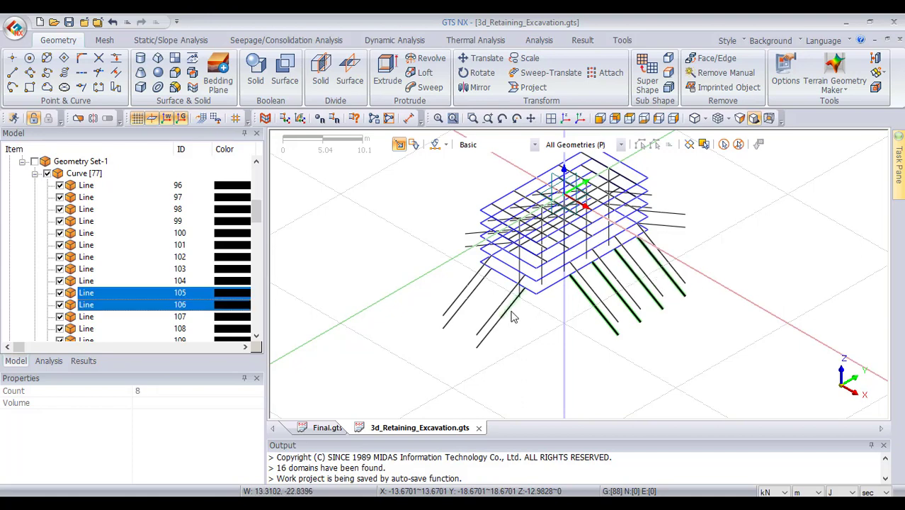
left_click(459, 320)
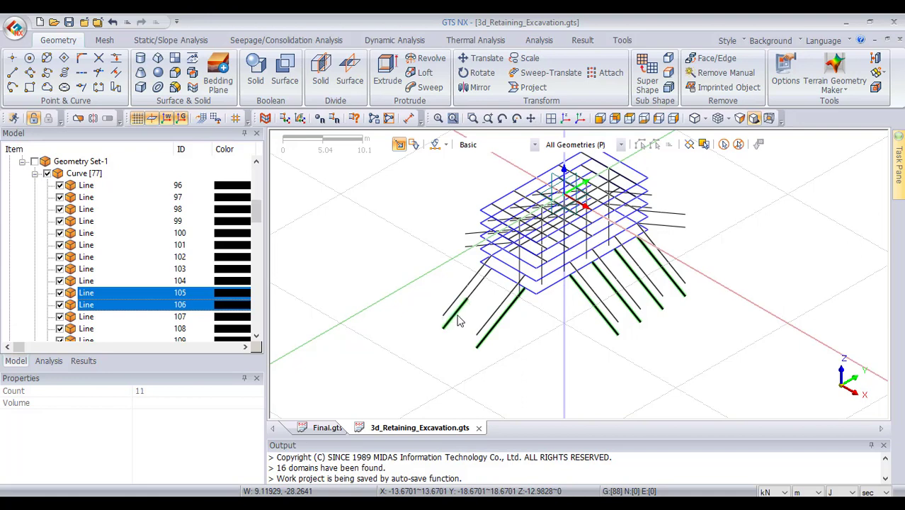
left_click(478, 285)
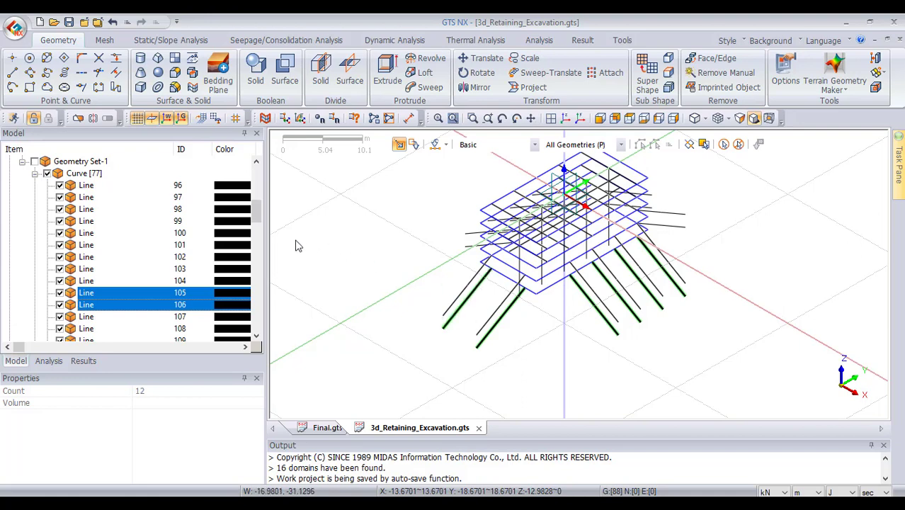
Add the lower inclined anchor lines on the opposite short side of the excavation to the selection
middle_click_drag(378, 244, 657, 299, "ctrl")
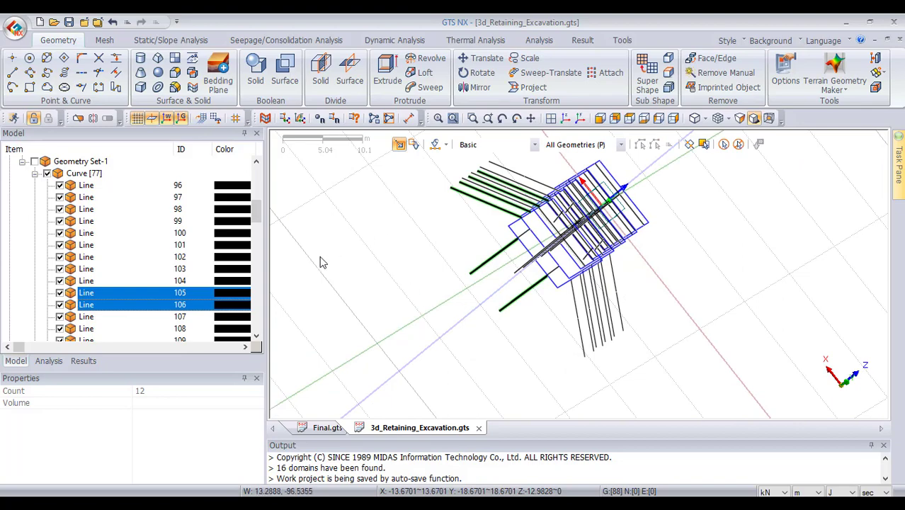
middle_click_drag(632, 214, 595, 319, "ctrl")
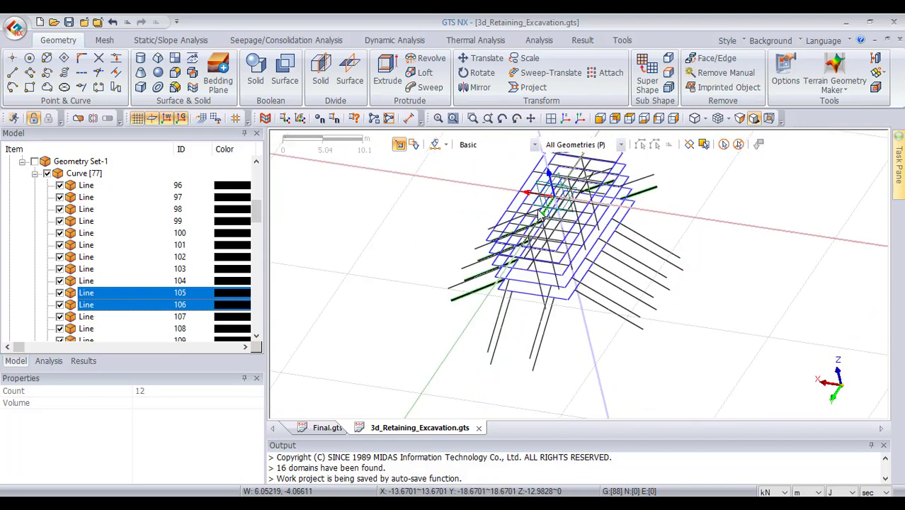
middle_click_drag(541, 211, 617, 239, "ctrl")
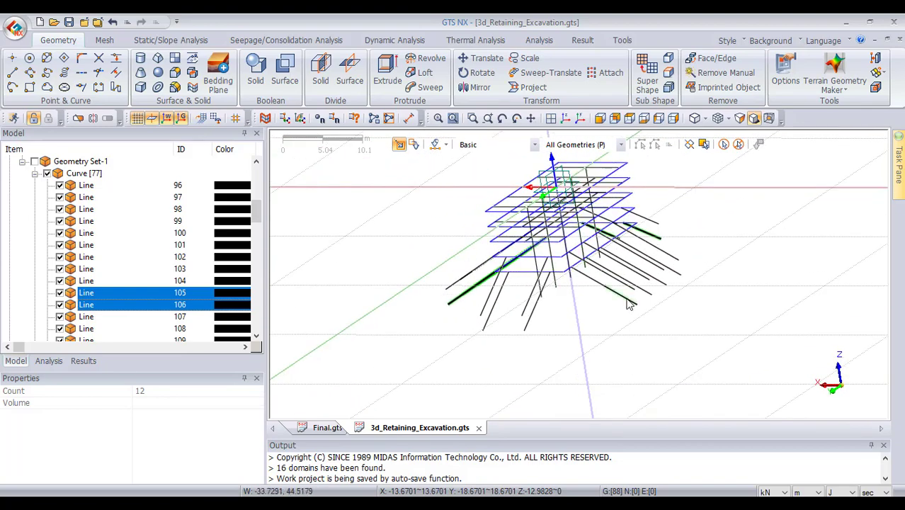
left_click(588, 277)
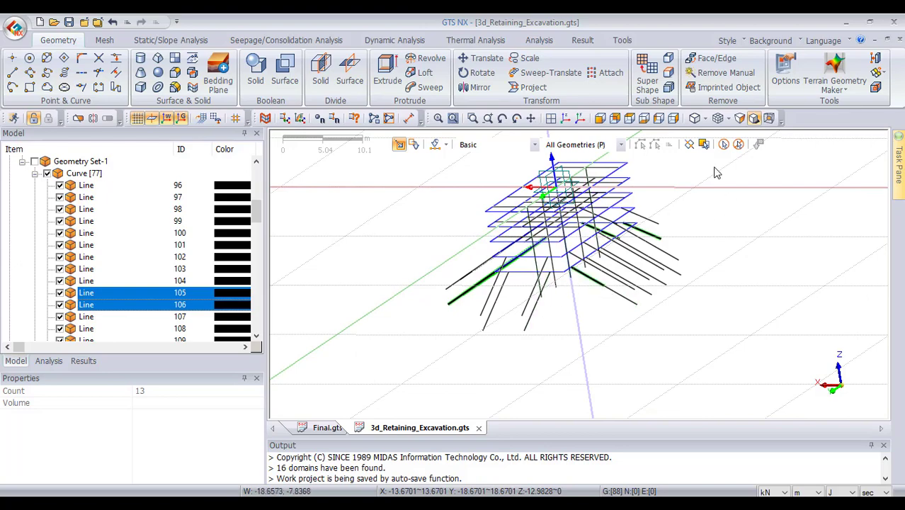
middle_click_drag(716, 173, 725, 189, "ctrl")
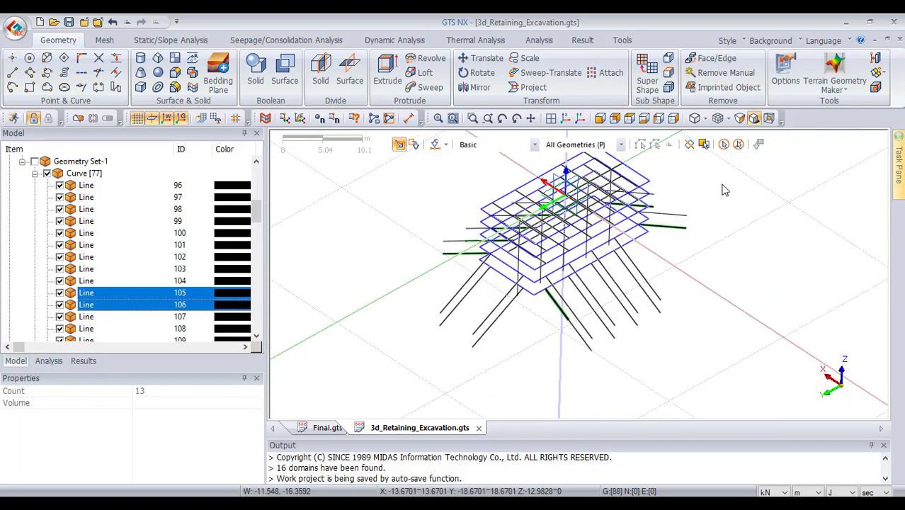
left_click(469, 297)
left_click(501, 323)
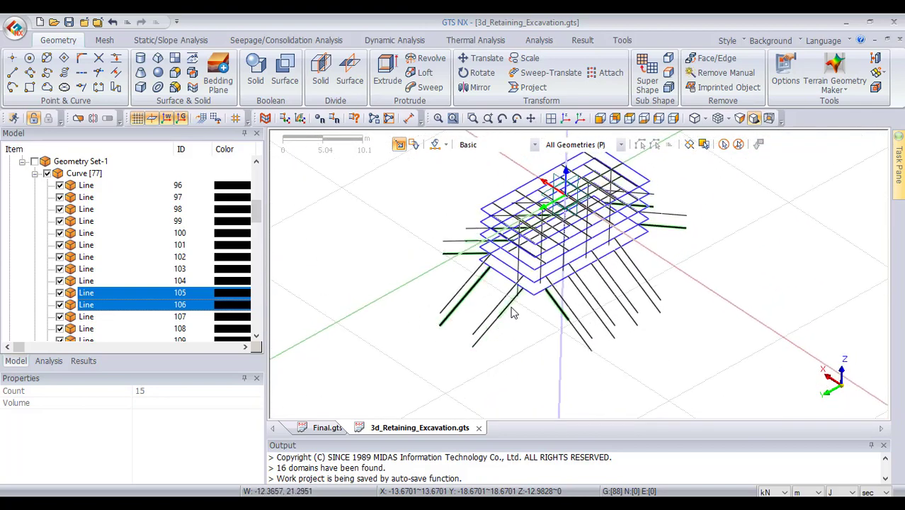
left_click(496, 319)
Add the remaining lower inclined anchor lines along the second long side of the excavation to the selection
left_click(583, 347)
left_click(595, 331)
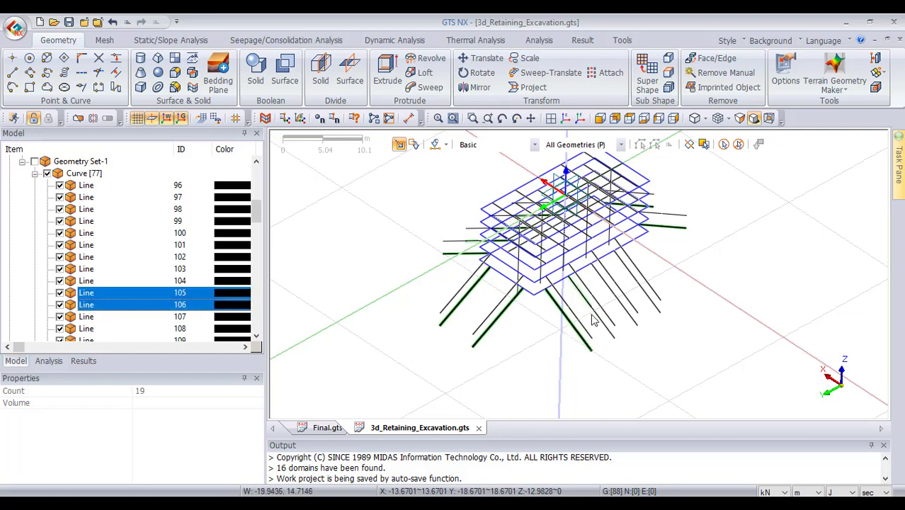
left_click(594, 320)
left_click(610, 292)
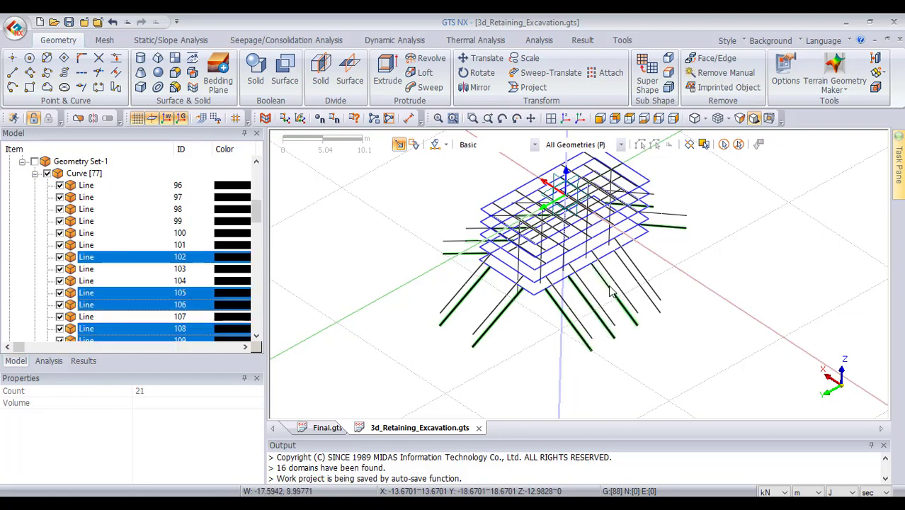
left_click(621, 272)
left_click(627, 266)
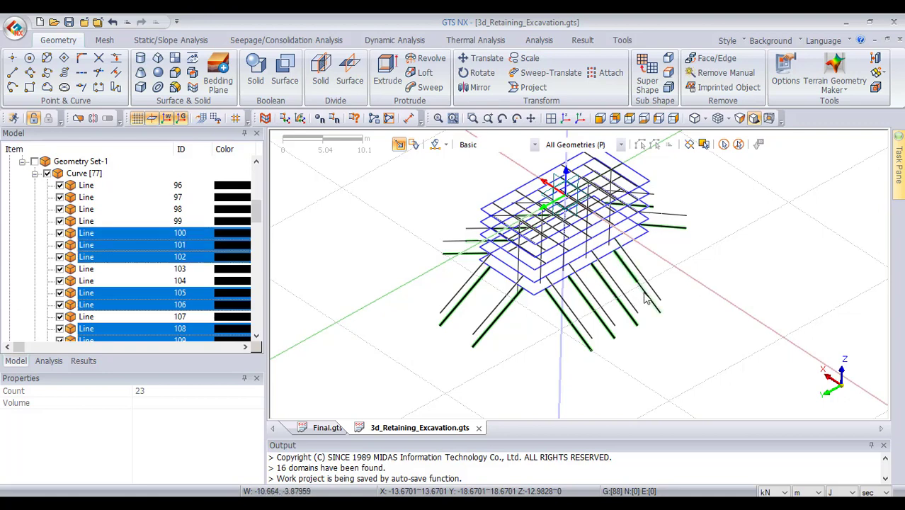
left_click(649, 297)
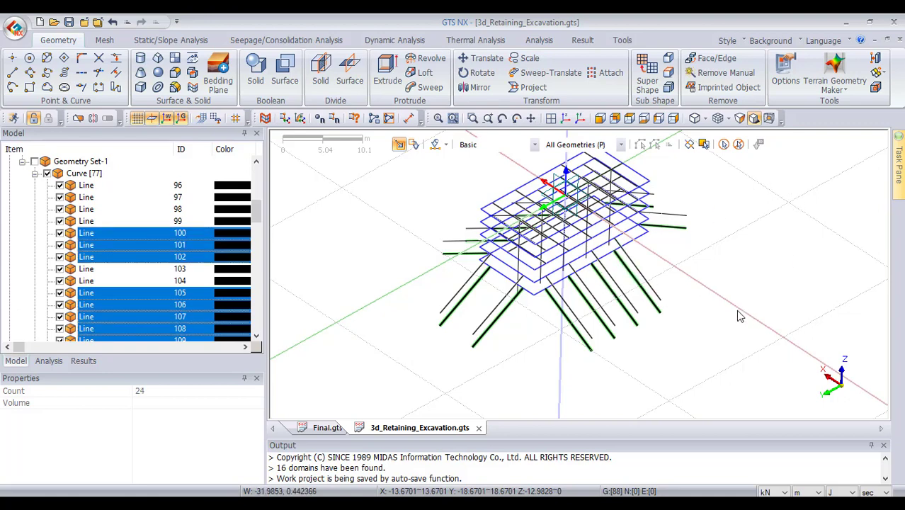
Show only the selected lower inclined anchor lines and inspect them in isolation
middle_click_drag(729, 289, 666, 323)
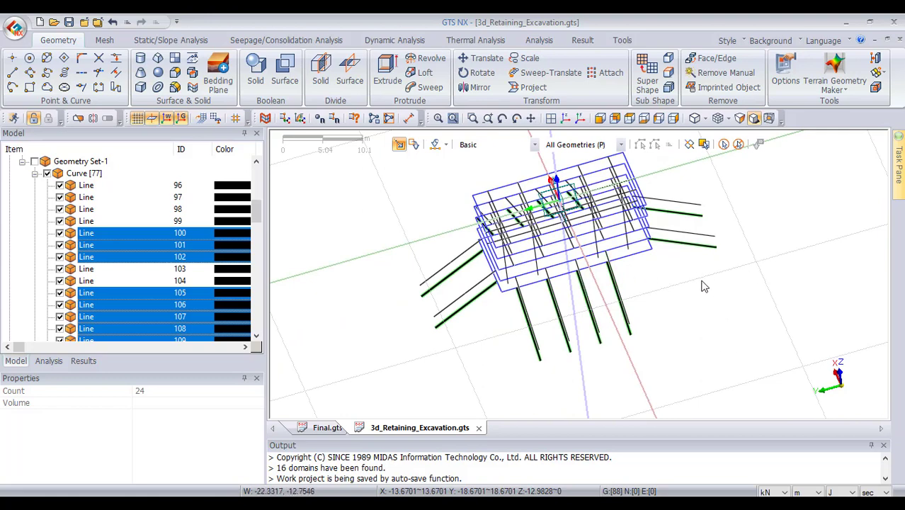
right_click(427, 203)
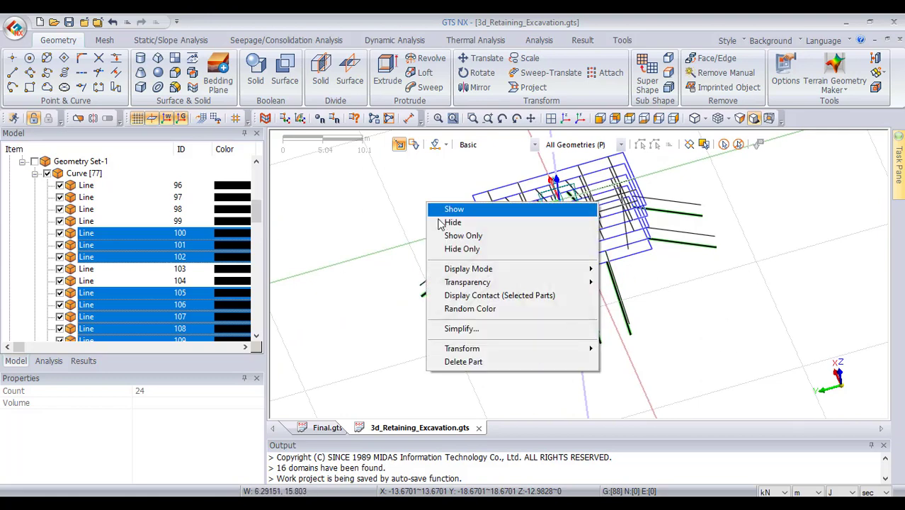
left_click(460, 236)
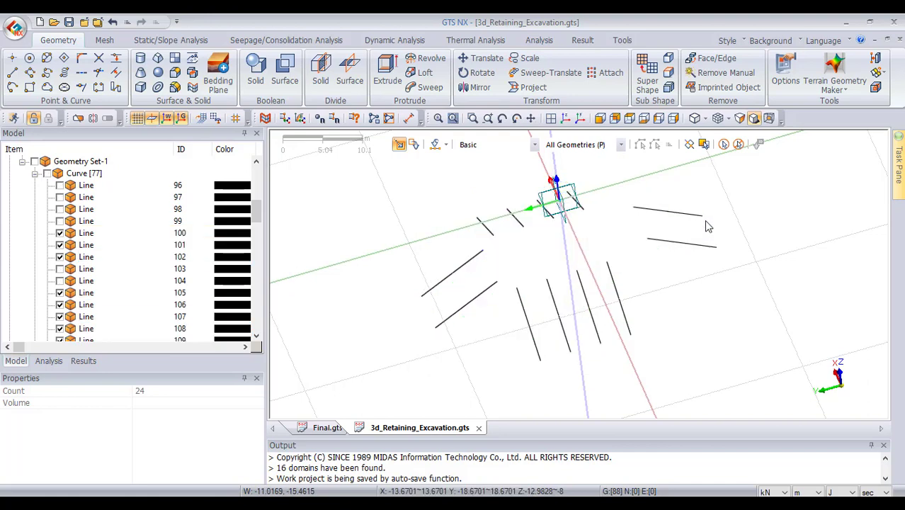
middle_click_drag(635, 240, 486, 209)
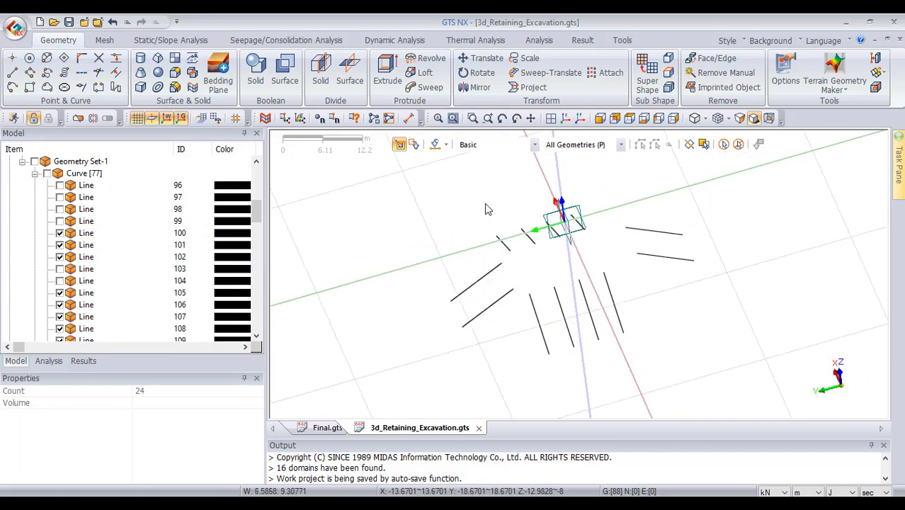
scroll(486, 201, "up", 1)
scroll(524, 234, "up", 1)
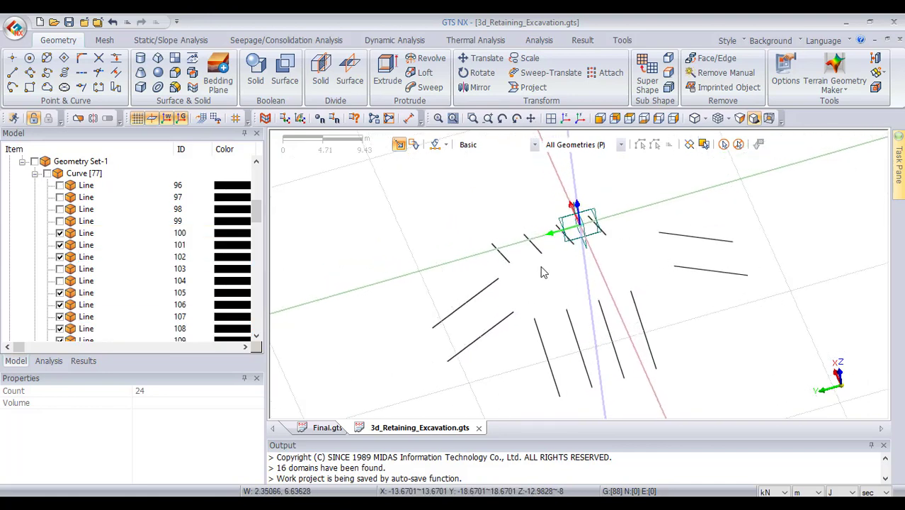
middle_click_drag(633, 341, 667, 299)
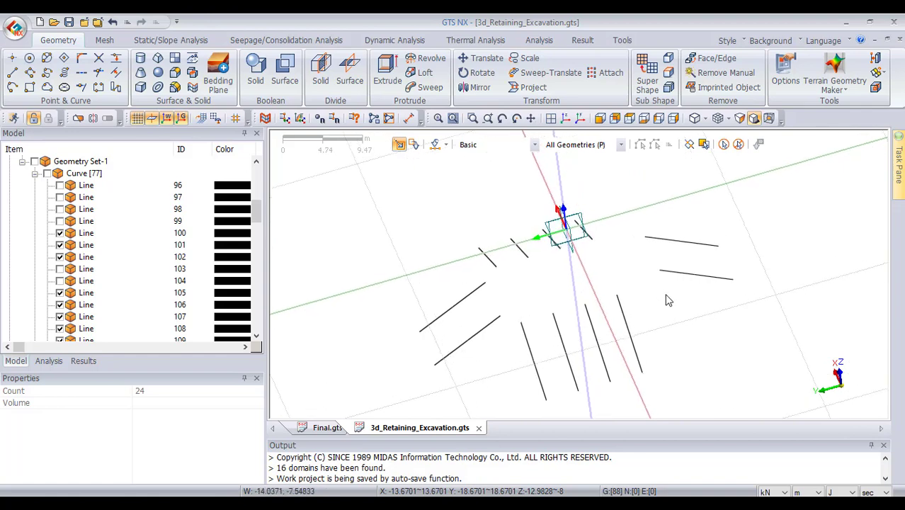
Look through the curves of Geometry Set-1, checking individual lines against the isolated anchor lines in the model
left_click(59, 270)
scroll(63, 280, "down", 4)
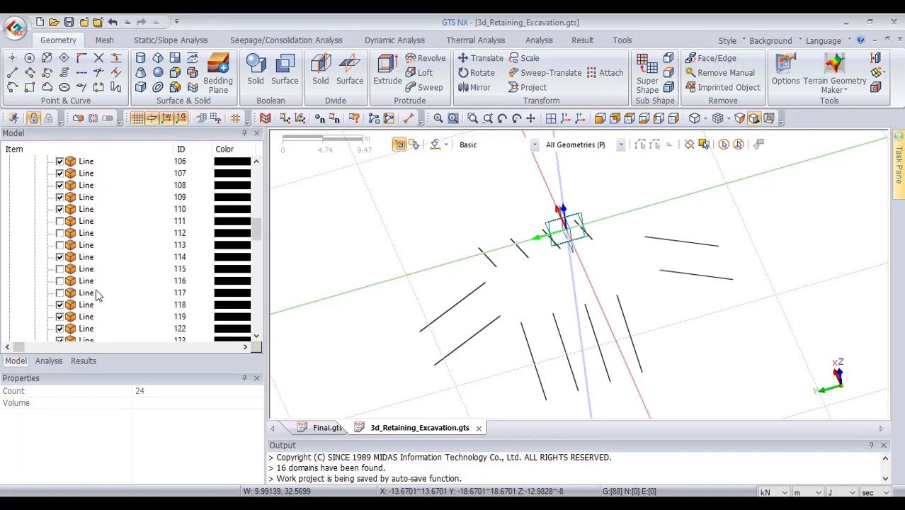
scroll(97, 296, "down", 20)
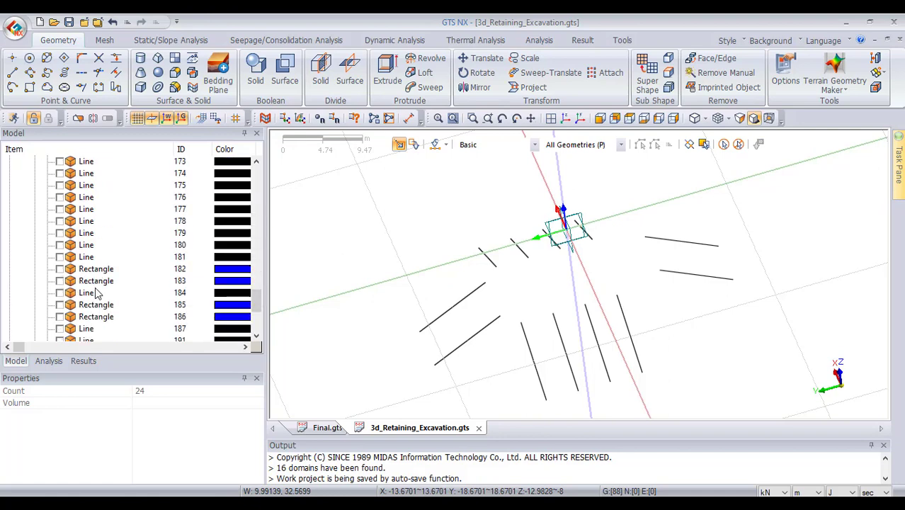
scroll(106, 295, "up", 5)
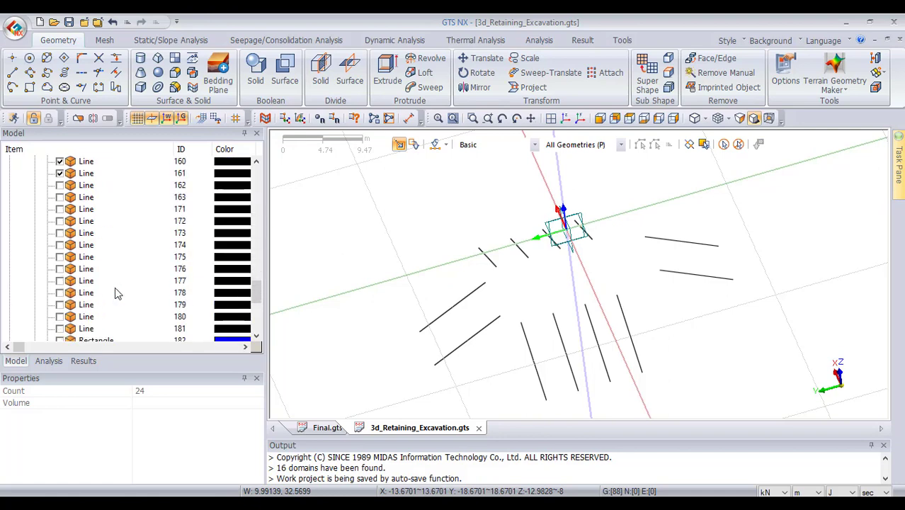
scroll(127, 268, "down", 5)
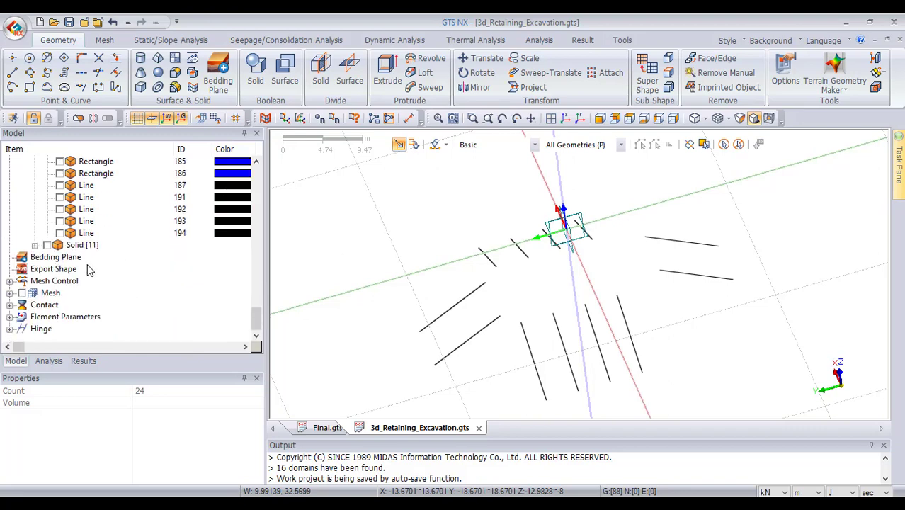
left_click(61, 257)
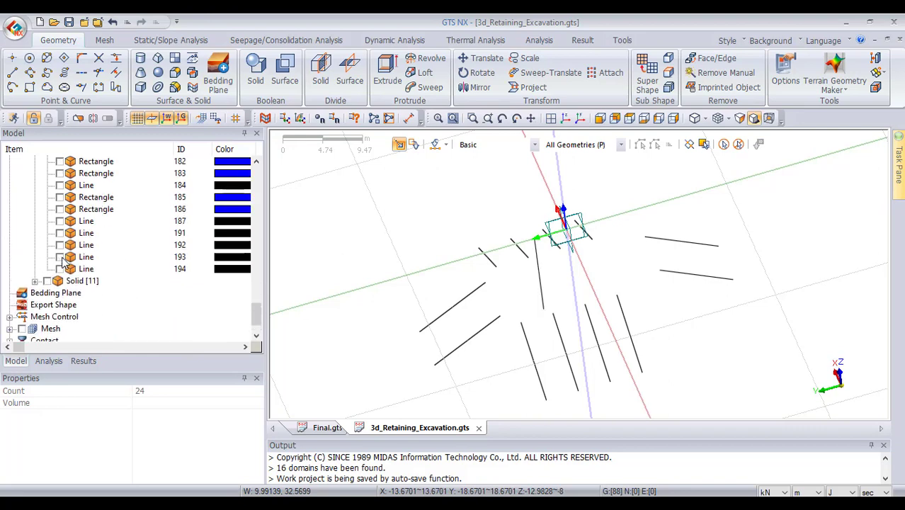
scroll(62, 241, "up", 3)
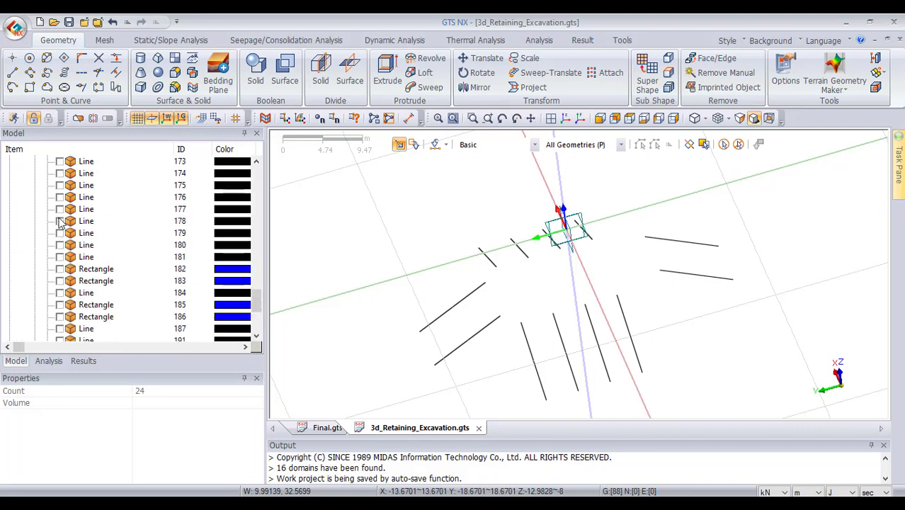
left_click(60, 258)
scroll(63, 245, "up", 3)
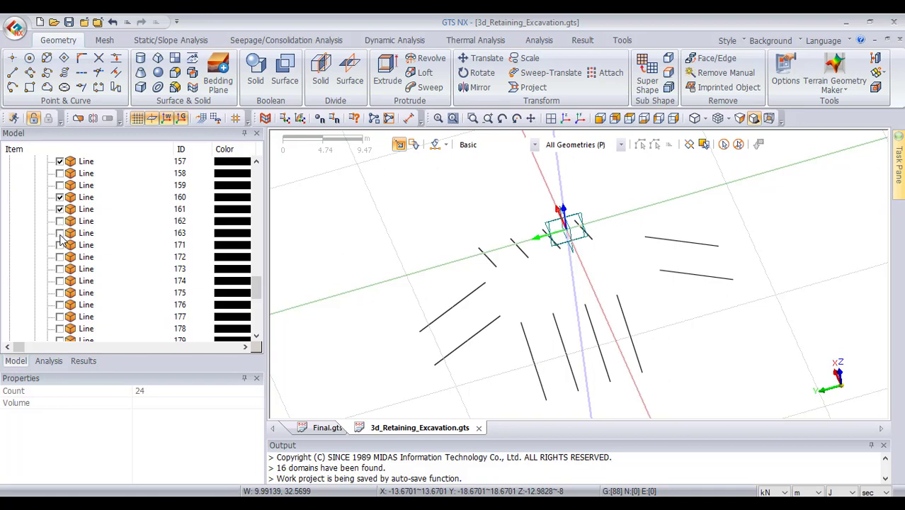
scroll(63, 232, "up", 10)
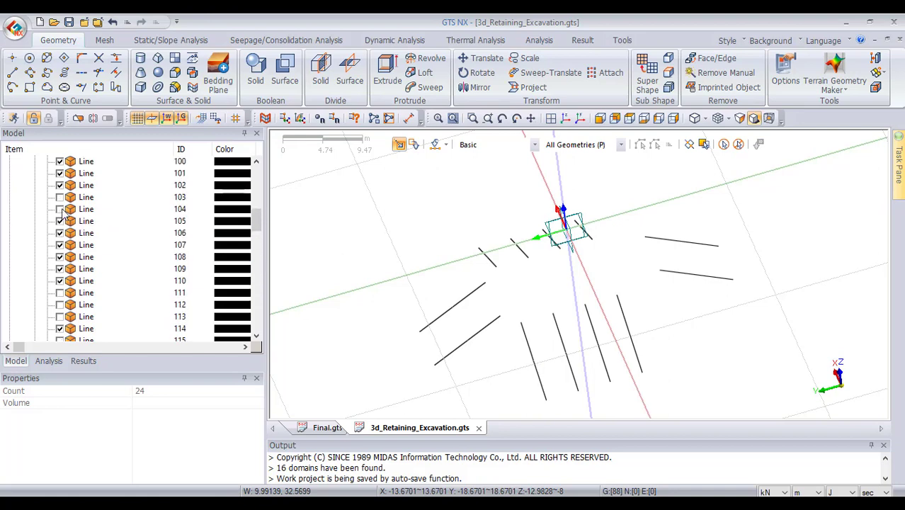
scroll(62, 213, "up", 4)
scroll(62, 216, "down", 2)
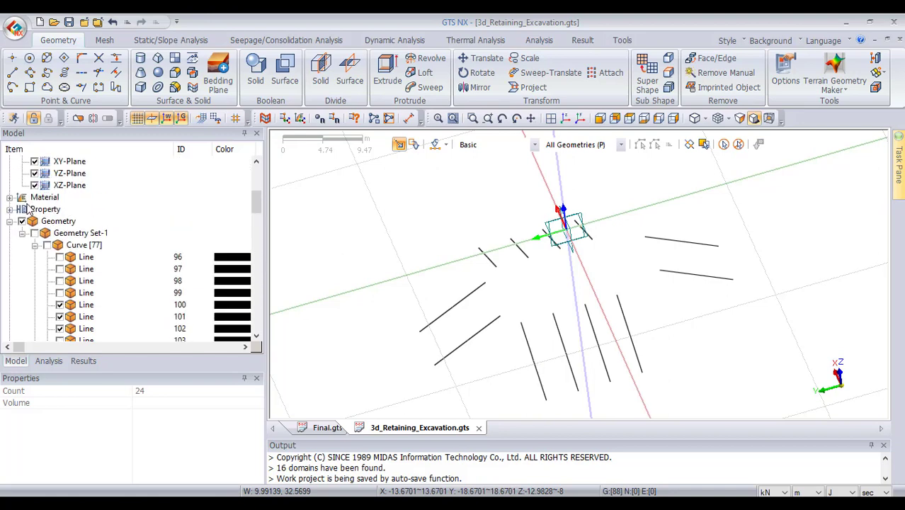
Show all curves of Geometry Set-1 again while keeping its solids hidden
left_click(34, 233)
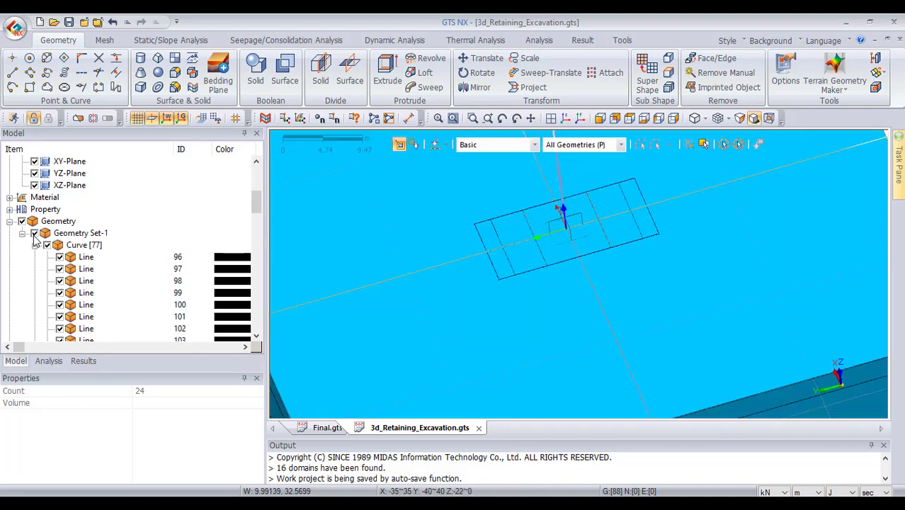
left_click(34, 234)
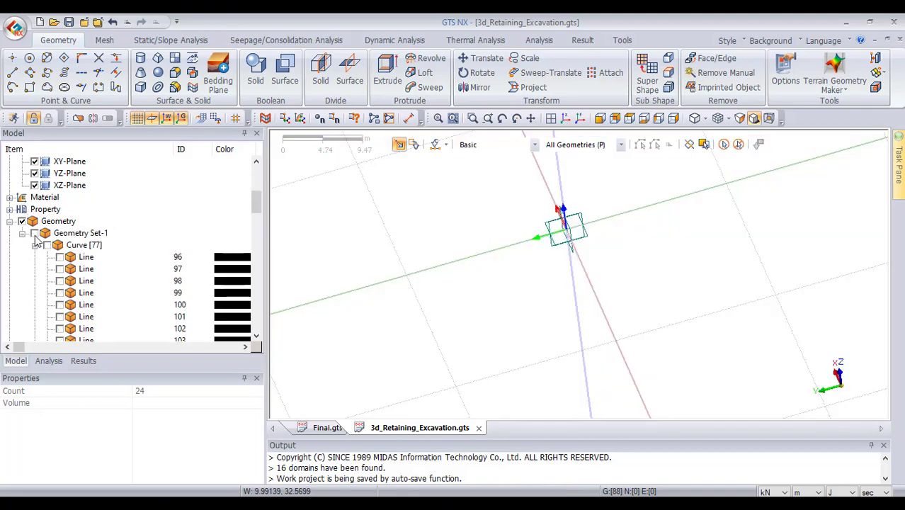
left_click(46, 245)
scroll(601, 213, "down", 3)
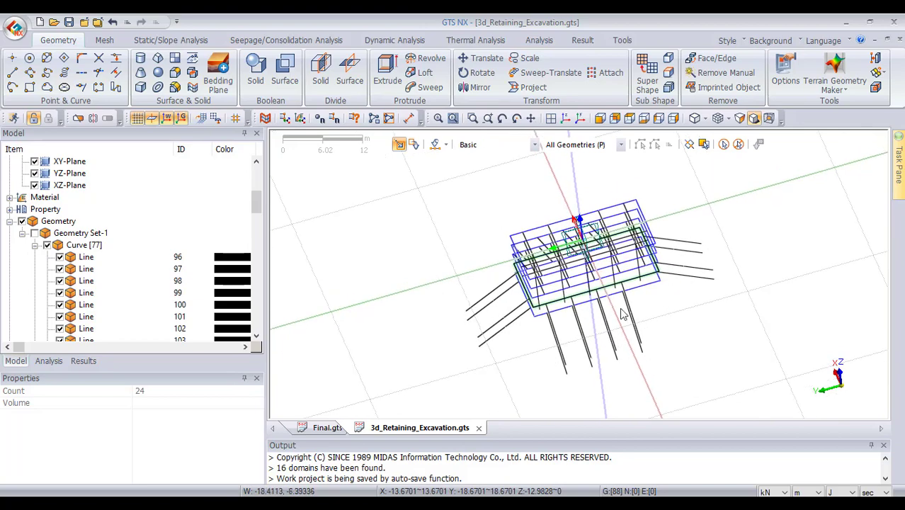
scroll(601, 212, "down", 1)
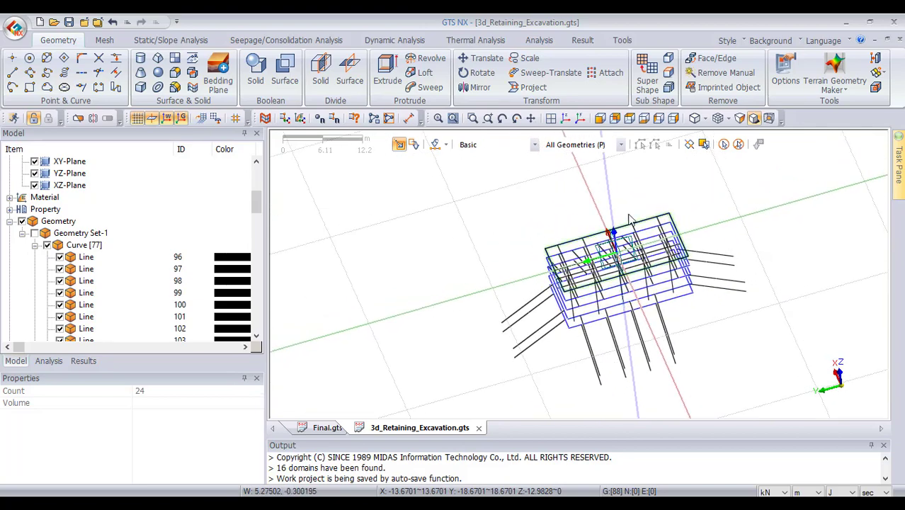
Review the inclined anchor lines from several angles and in plan, and shrink the output log to enlarge the model area
middle_click_drag(602, 242, 592, 303)
scroll(652, 234, "up", 3)
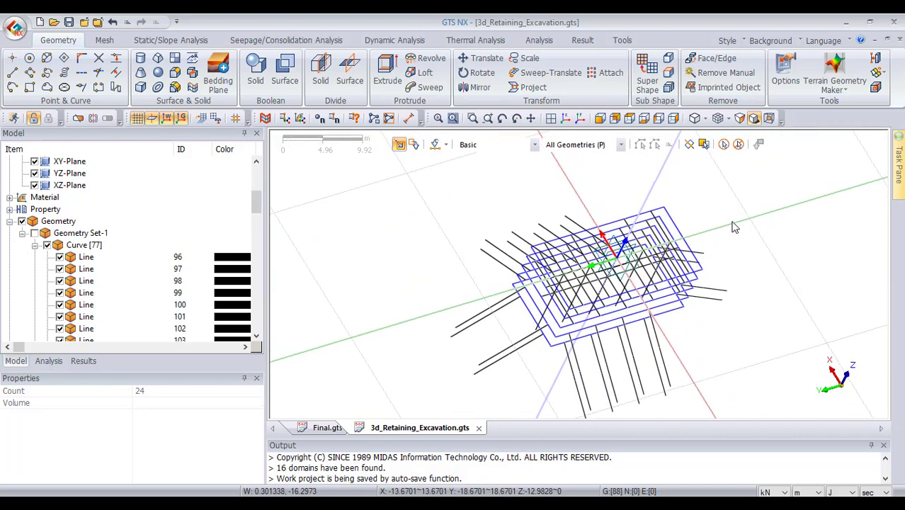
scroll(592, 256, "up", 3)
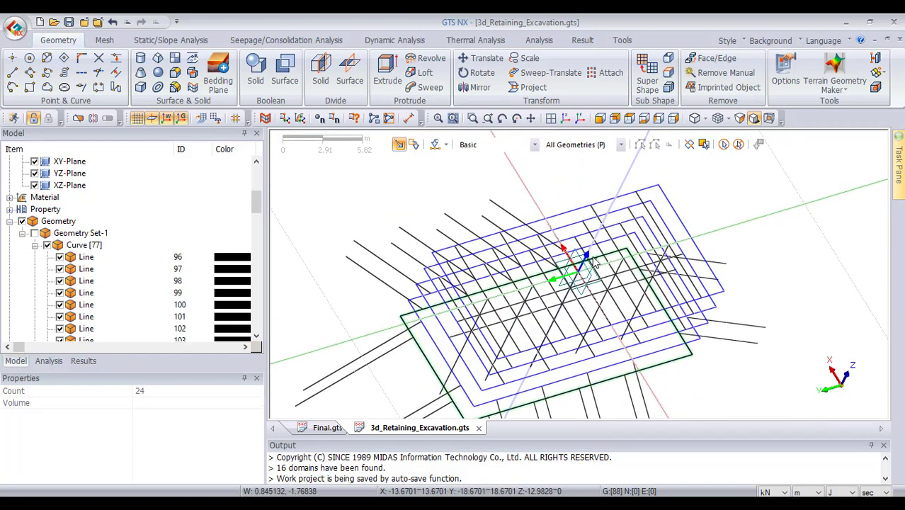
scroll(596, 264, "up", 1)
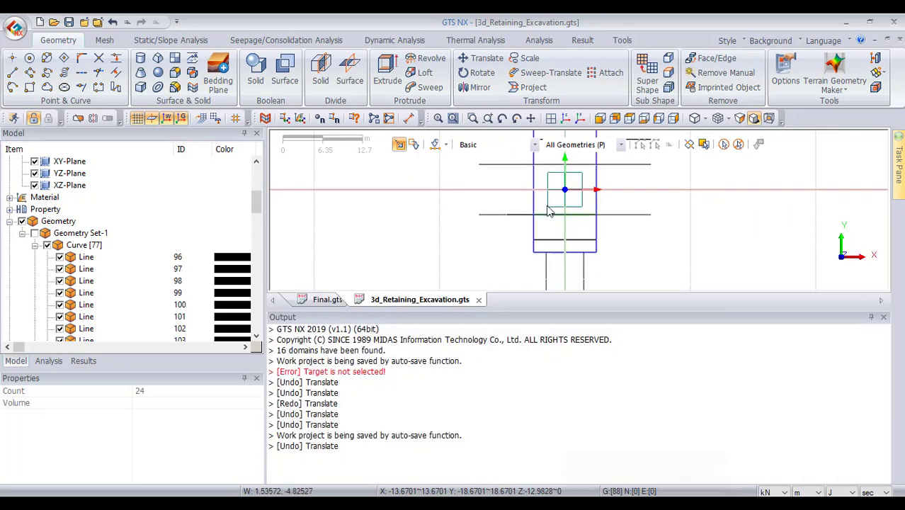
left_click_drag(555, 309, 582, 424)
scroll(641, 301, "up", 3)
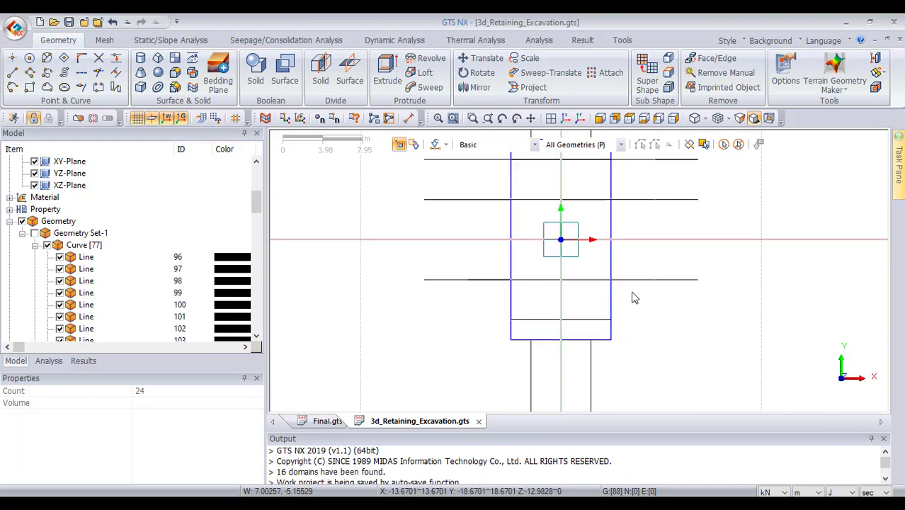
Select the upper and lower inclined anchor lines nearest the excavation's negative-Y end on both long sides
left_click(567, 119)
scroll(599, 350, "up", 3)
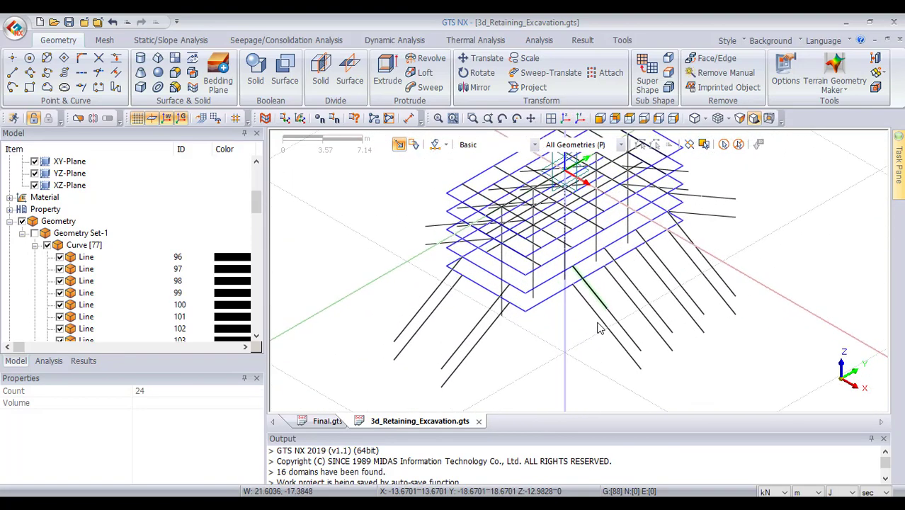
left_click(624, 347)
left_click(595, 306)
left_click(599, 298)
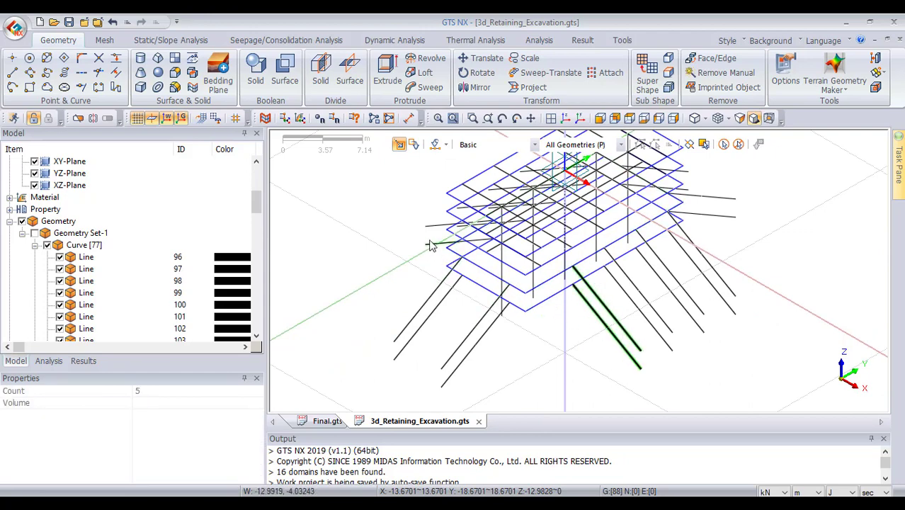
left_click(428, 243)
middle_click_drag(477, 310, 717, 344, "ctrl")
left_click(598, 312)
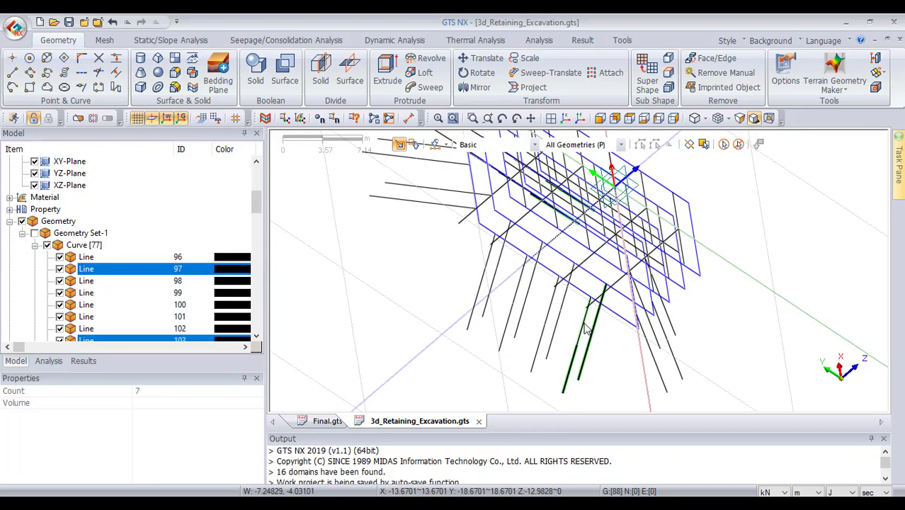
left_click(587, 322)
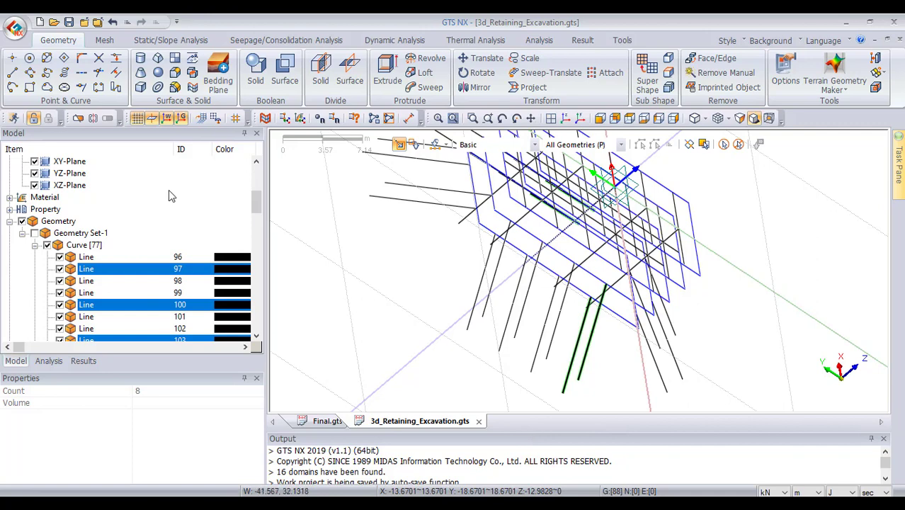
Set up a Translate of the selected anchor lines as one uniform copy along the Y axis at distance -4, and preview it
left_click(500, 58)
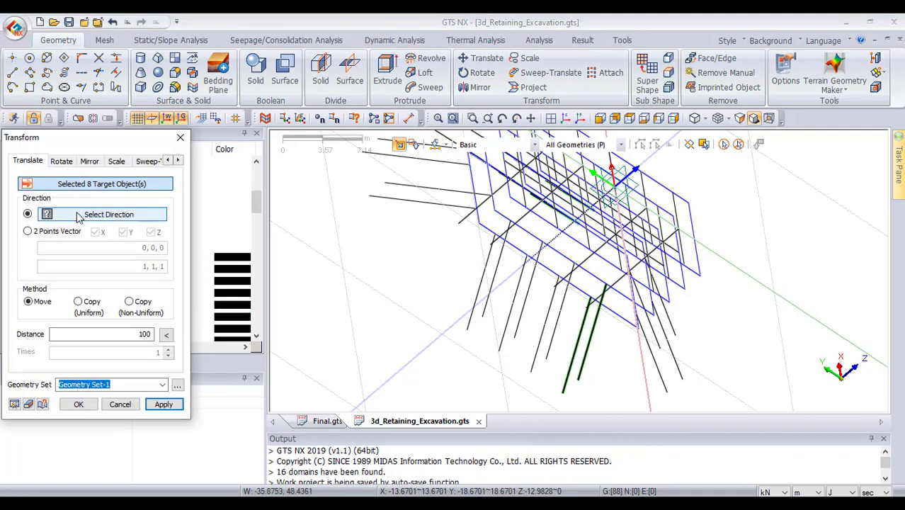
left_click(113, 216)
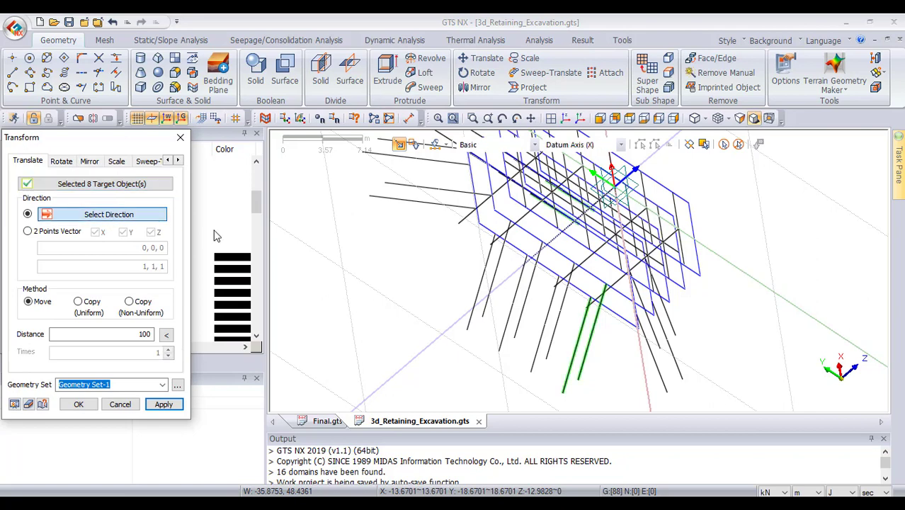
middle_click_drag(425, 310, 741, 329, "ctrl")
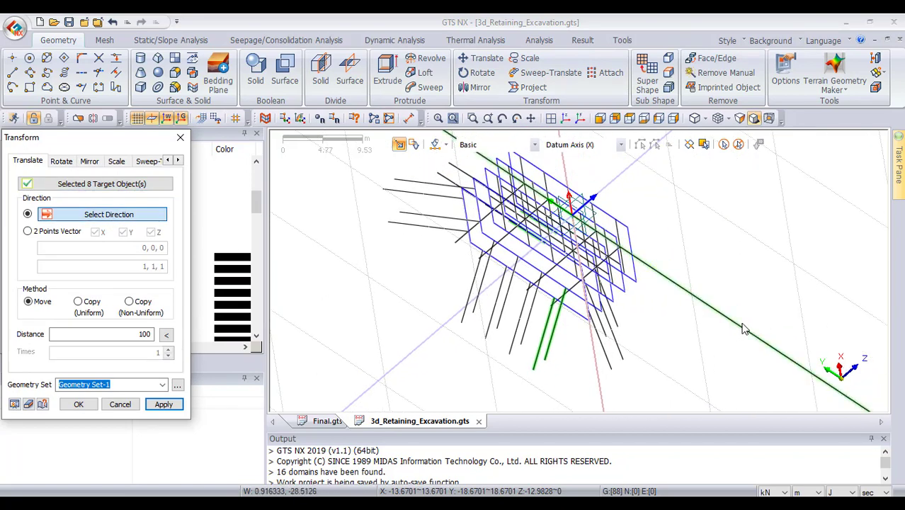
left_click(743, 329)
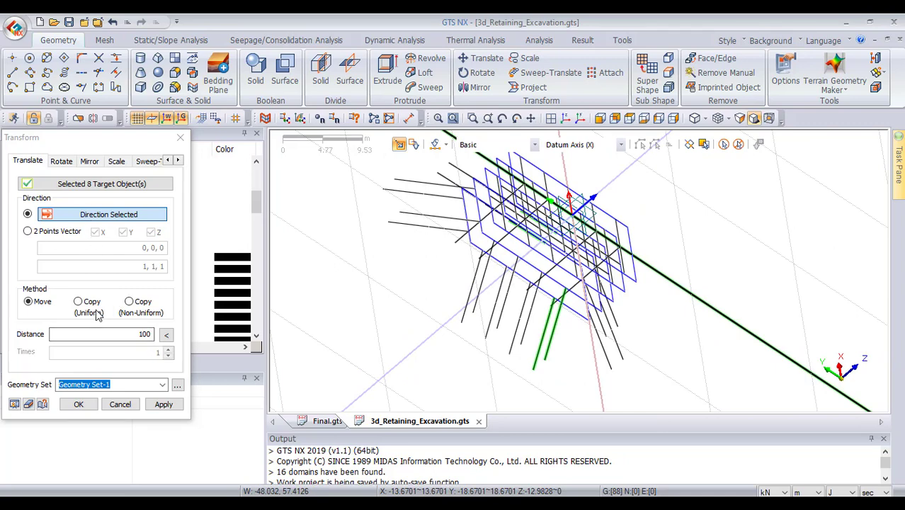
double_click(110, 333)
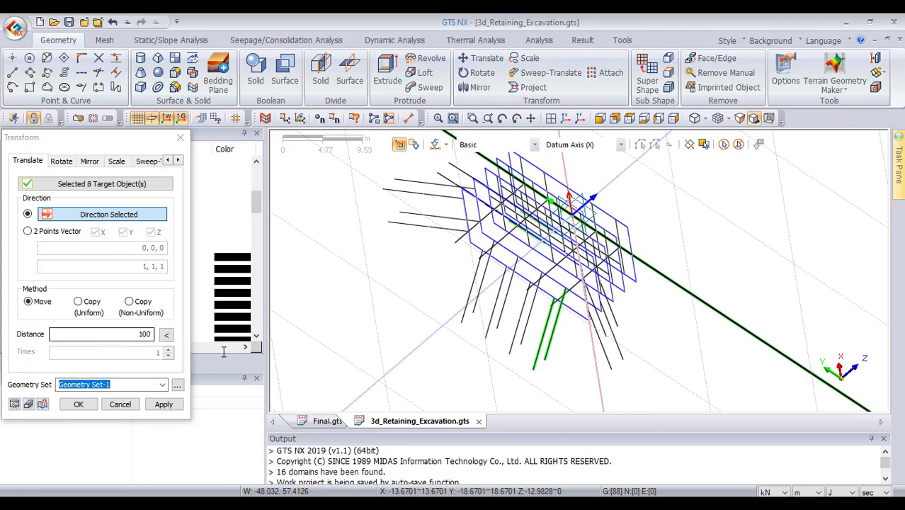
left_click(78, 303)
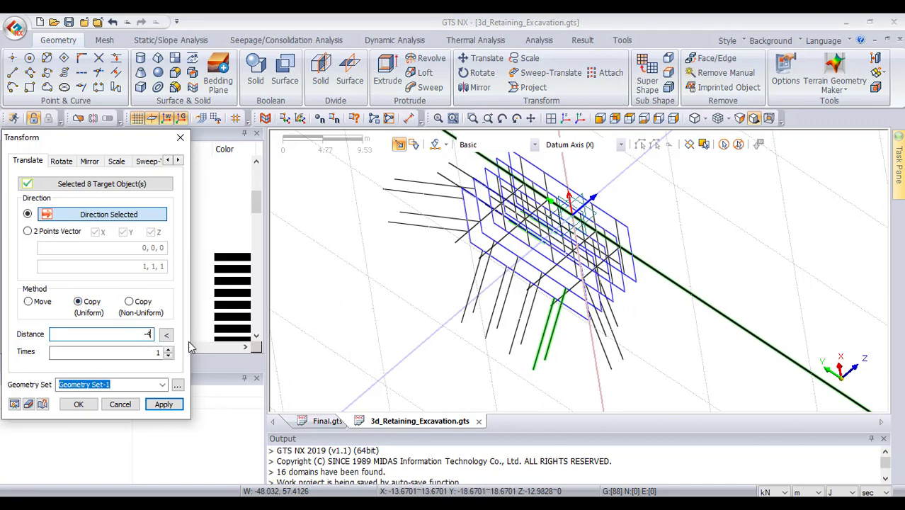
left_click(14, 405)
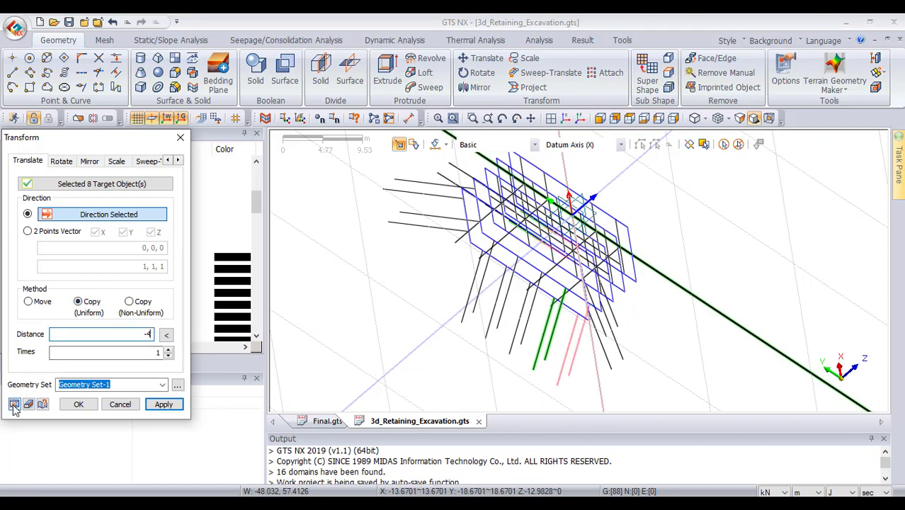
left_click(14, 405)
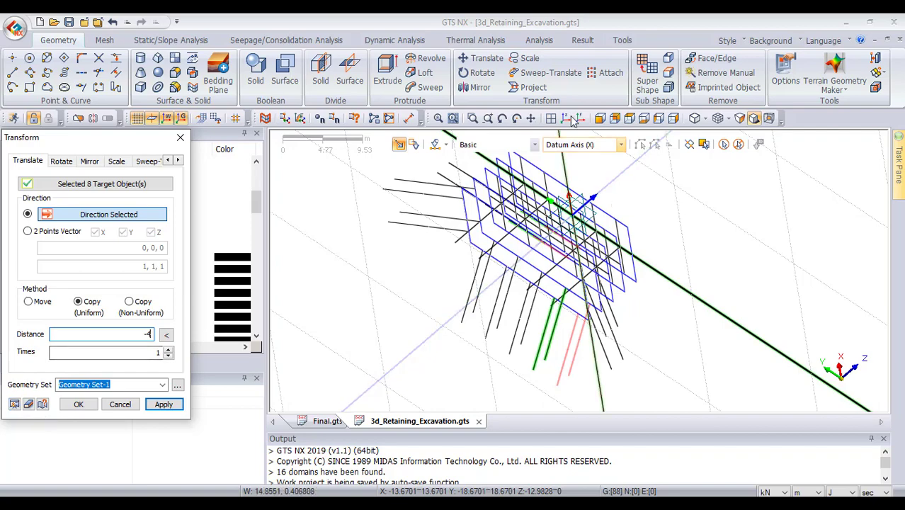
Check the previewed anchor copies in elevation views and apply the translation to Geometry Set-1
left_click(616, 119)
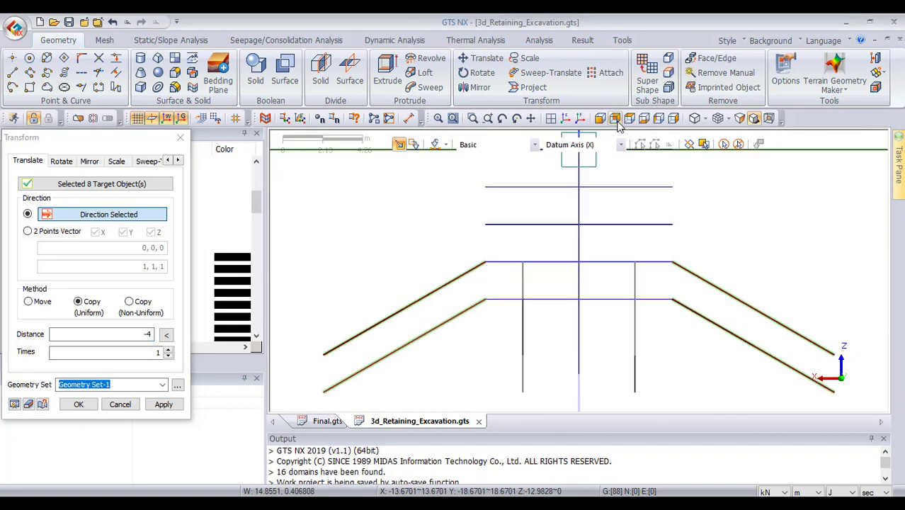
left_click(659, 119)
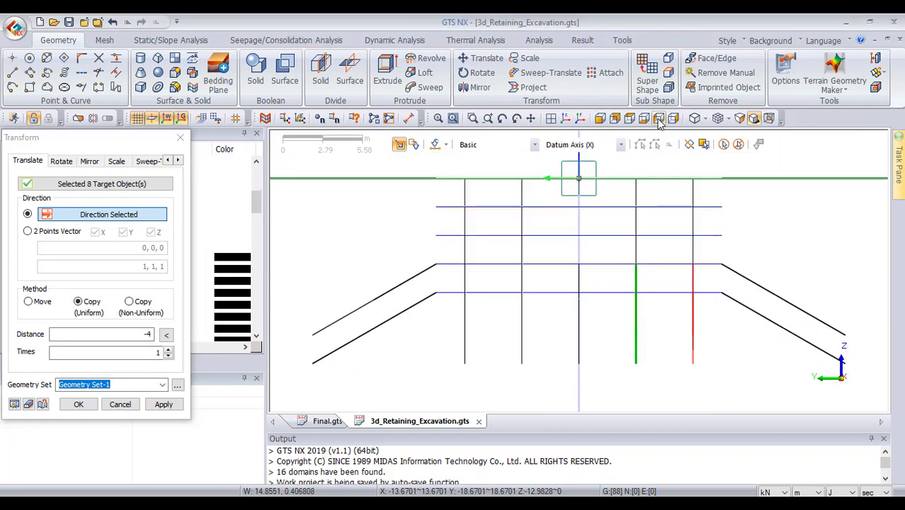
left_click(167, 410)
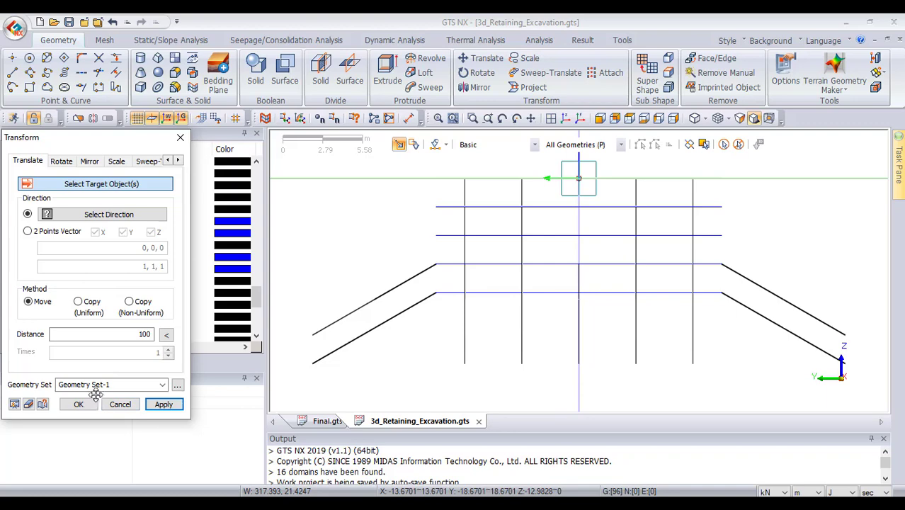
left_click(120, 405)
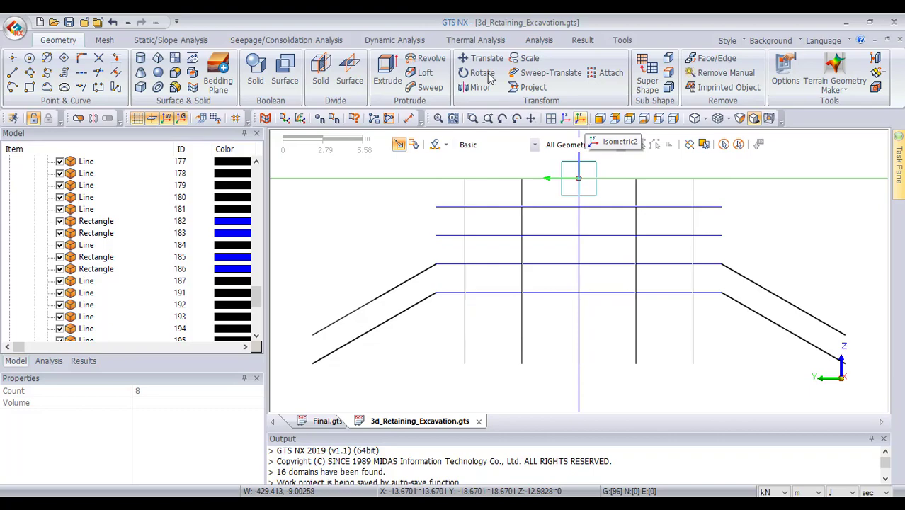
Select the lower inclined anchor lines along the positive-X long side and at the negative-Y short end of the excavation
left_click(577, 119)
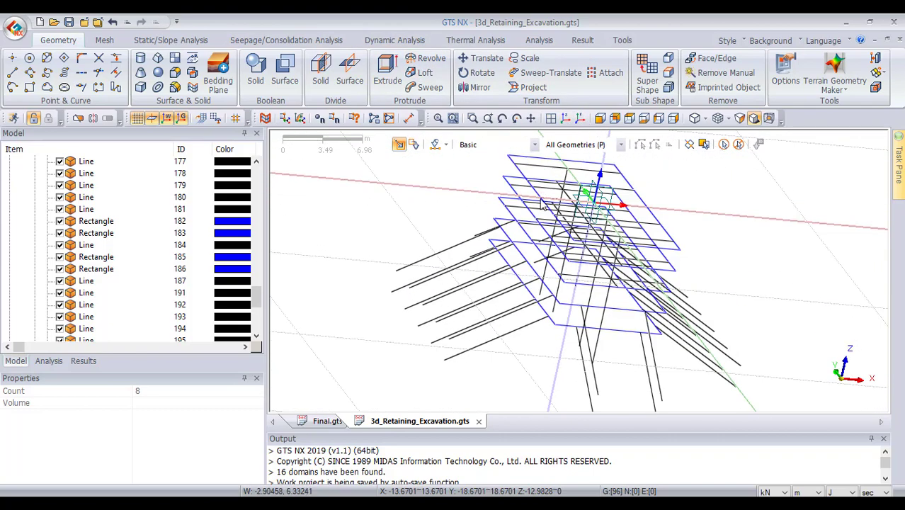
middle_click_drag(546, 298, 549, 356, "ctrl")
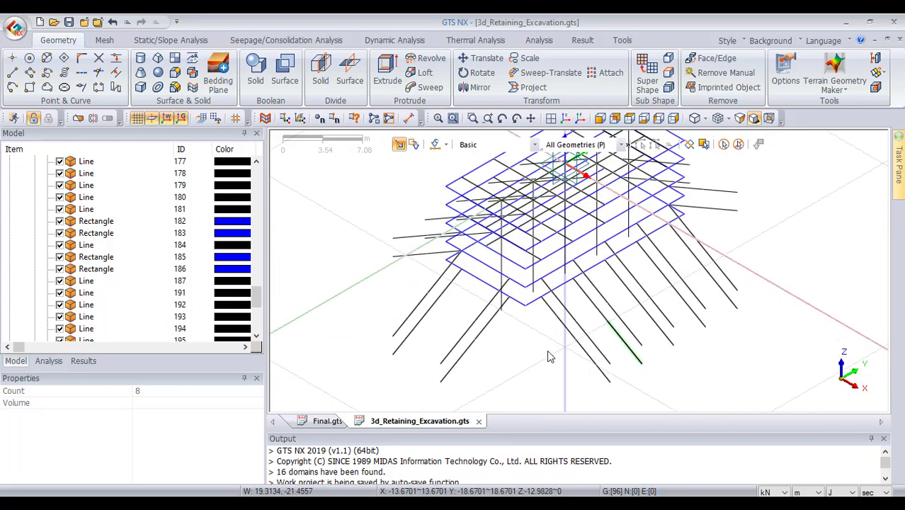
left_click(574, 338)
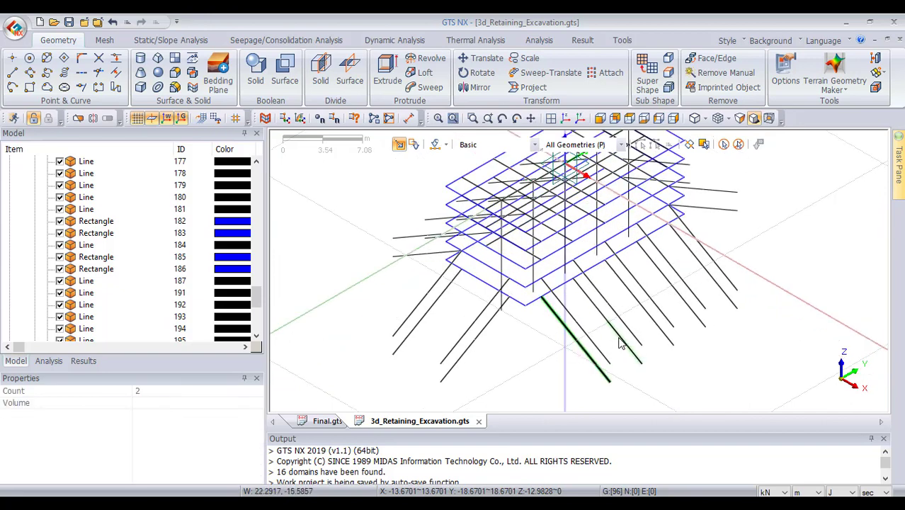
left_click(598, 309)
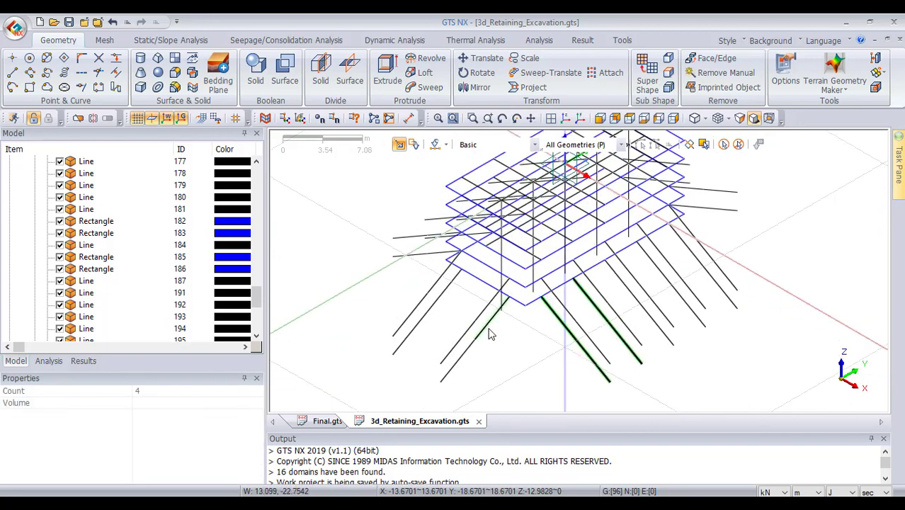
left_click(469, 351)
left_click(418, 323)
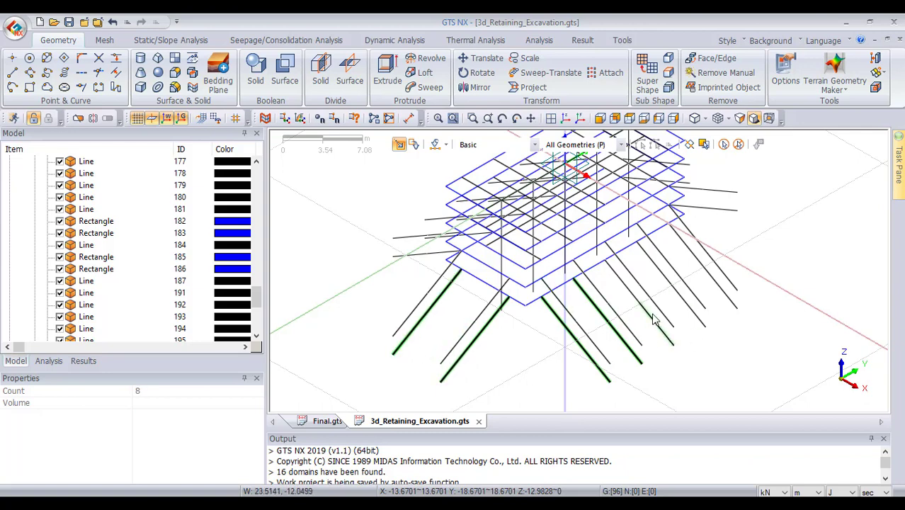
left_click(622, 282)
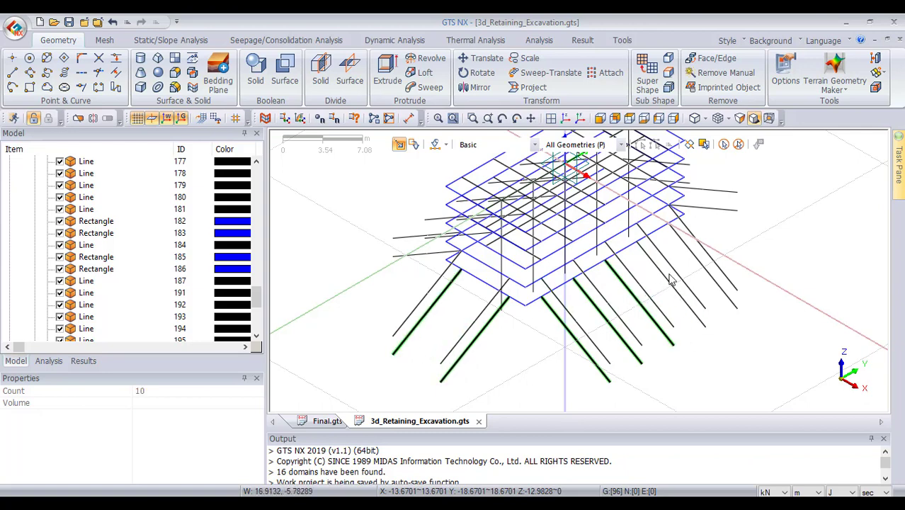
left_click(685, 313)
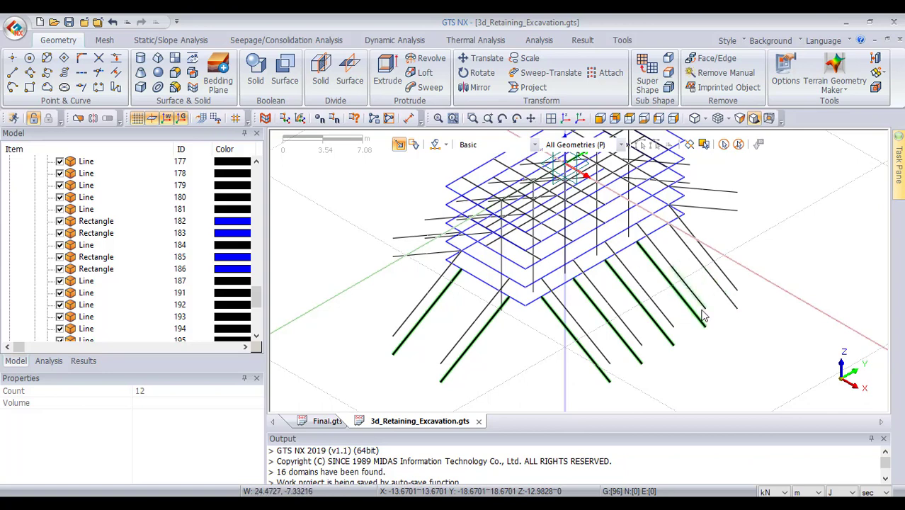
left_click(703, 270)
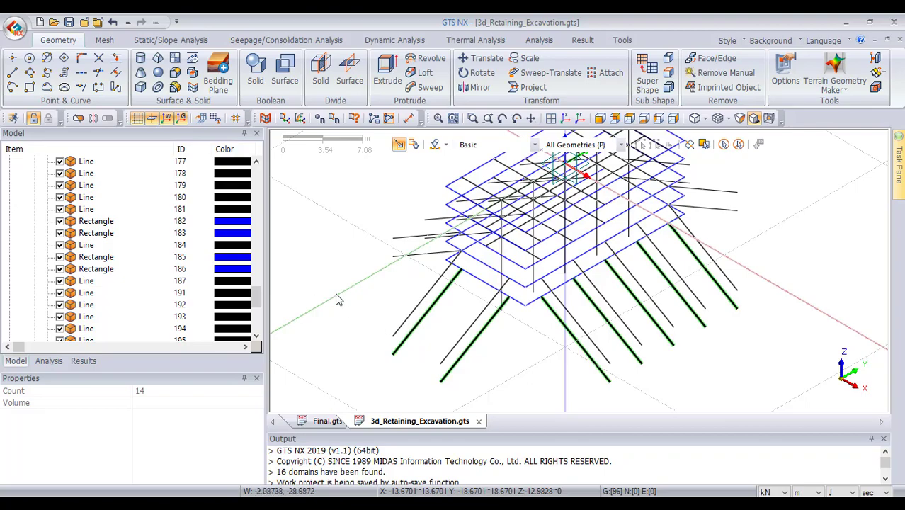
Add the lower inclined anchor lines along the excavation's negative-X long side to the selection
middle_click_drag(337, 299, 586, 354)
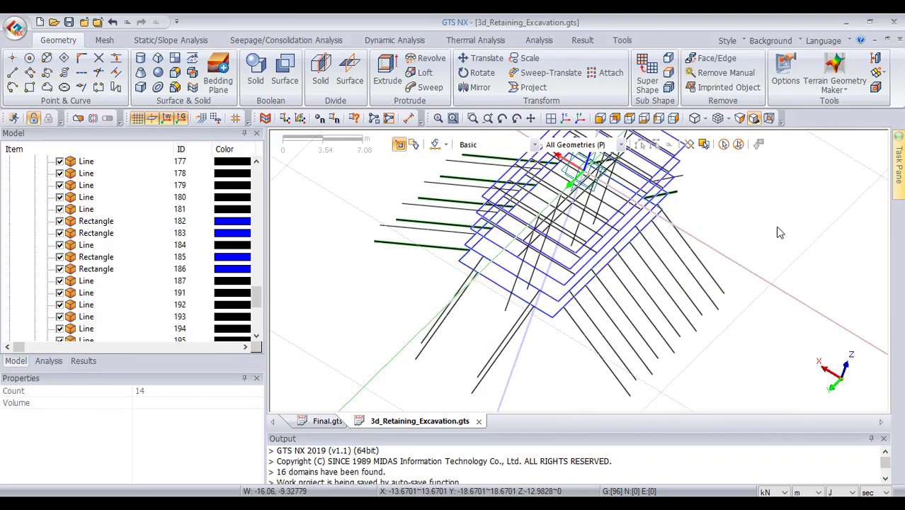
middle_click_drag(730, 275, 691, 174)
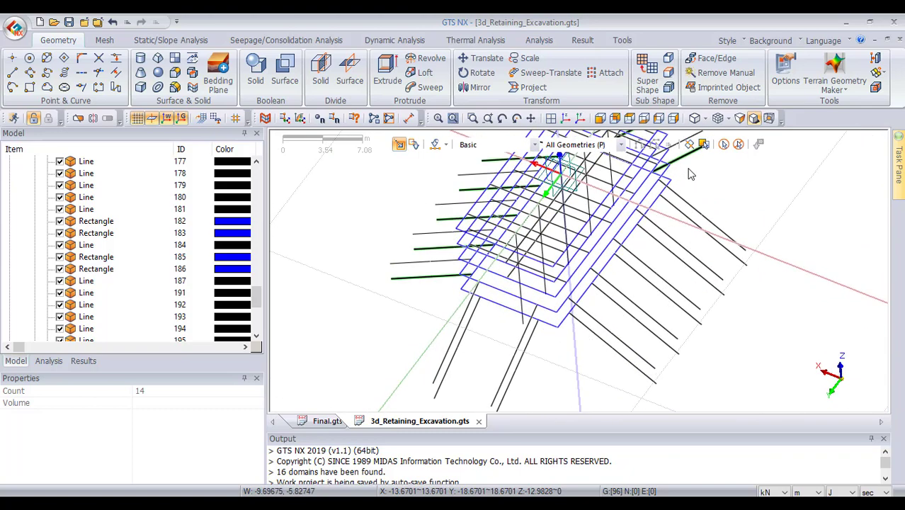
left_click(685, 217)
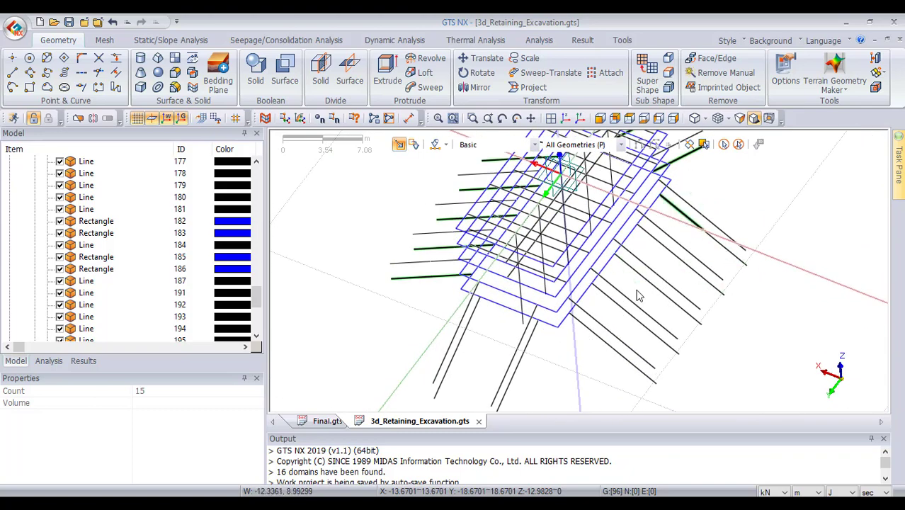
left_click(716, 245)
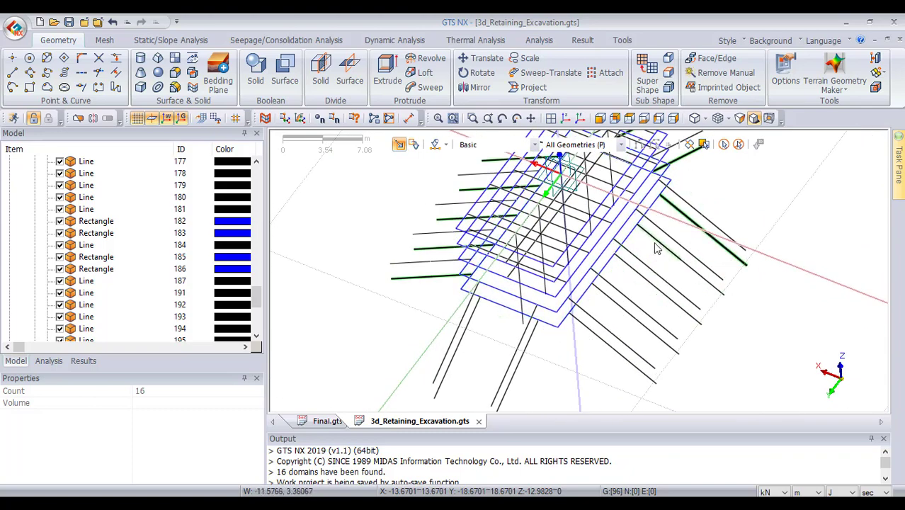
left_click(704, 279)
left_click(698, 275)
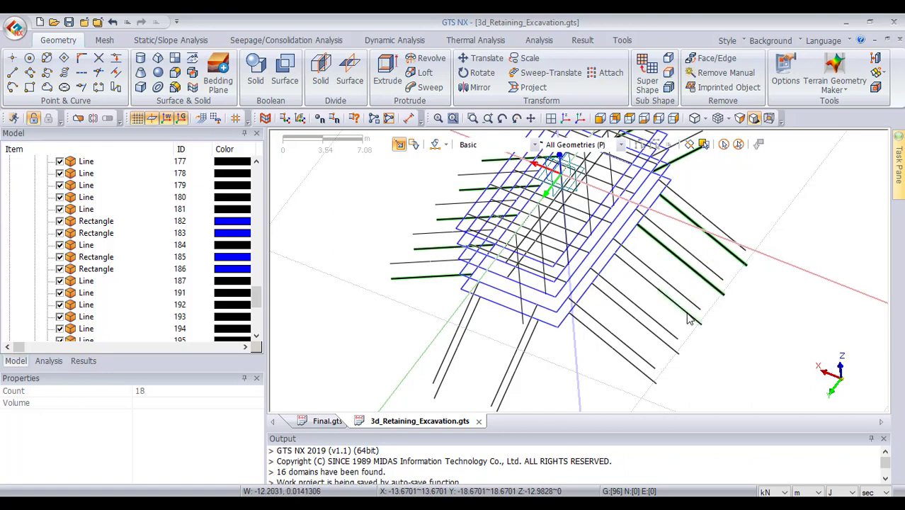
left_click(653, 286)
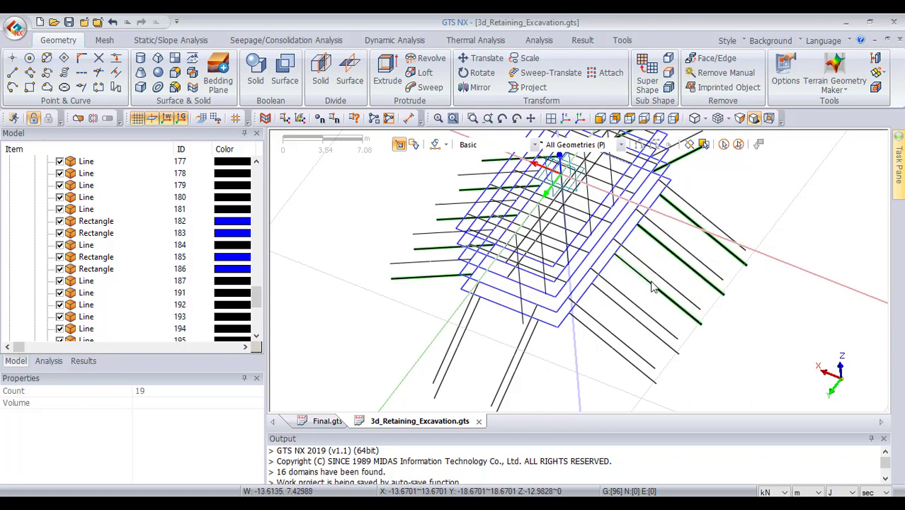
left_click(638, 332)
left_click(597, 369)
left_click(621, 358)
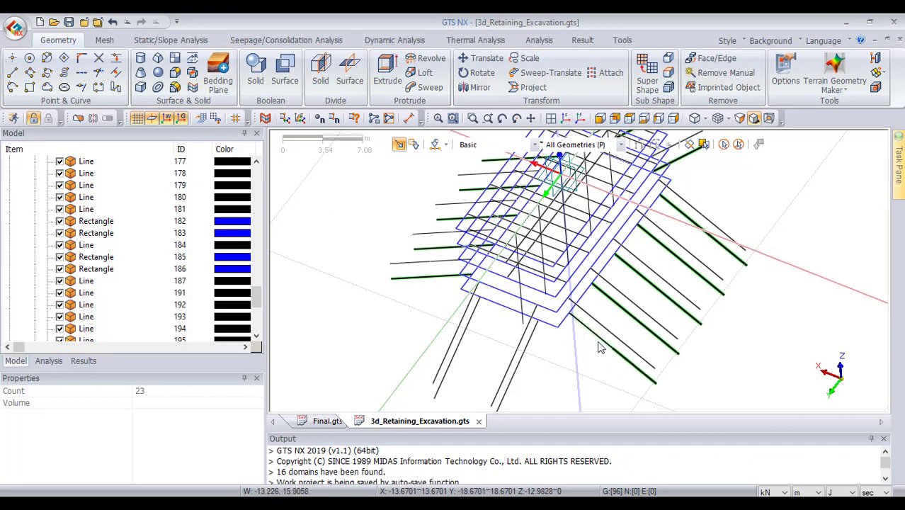
left_click(601, 343)
Add the lower inclined anchor lines at the excavation's positive-Y short end to the selection
left_click(515, 370)
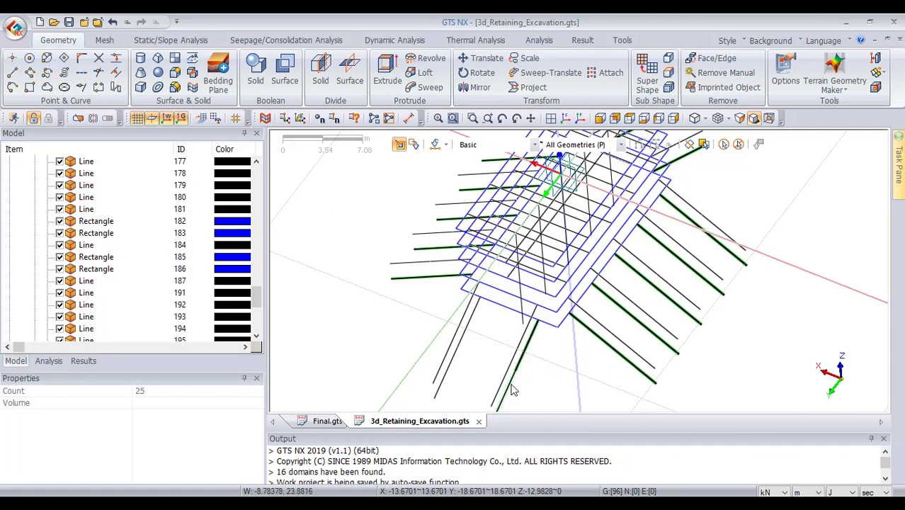
left_click(460, 368)
left_click(465, 342)
left_click(457, 349)
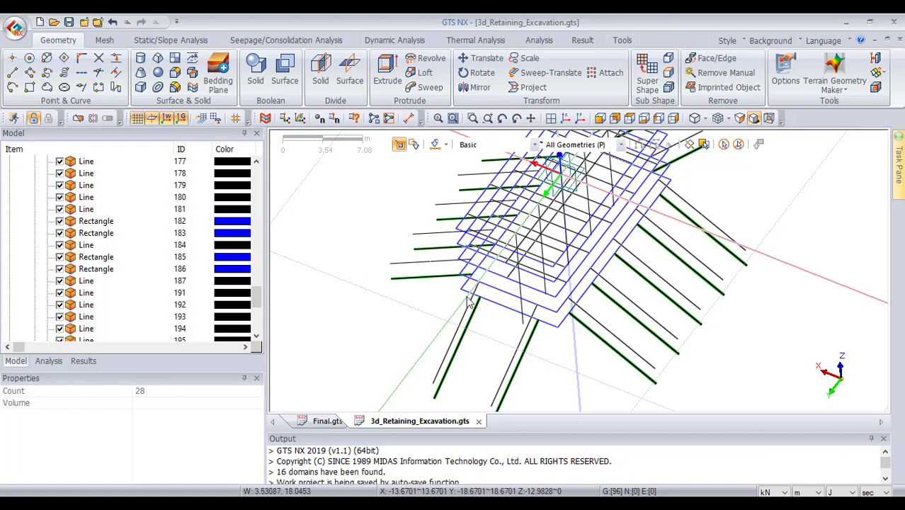
Switch to the isometric view and show only the selected lower anchor lines
left_click(553, 119)
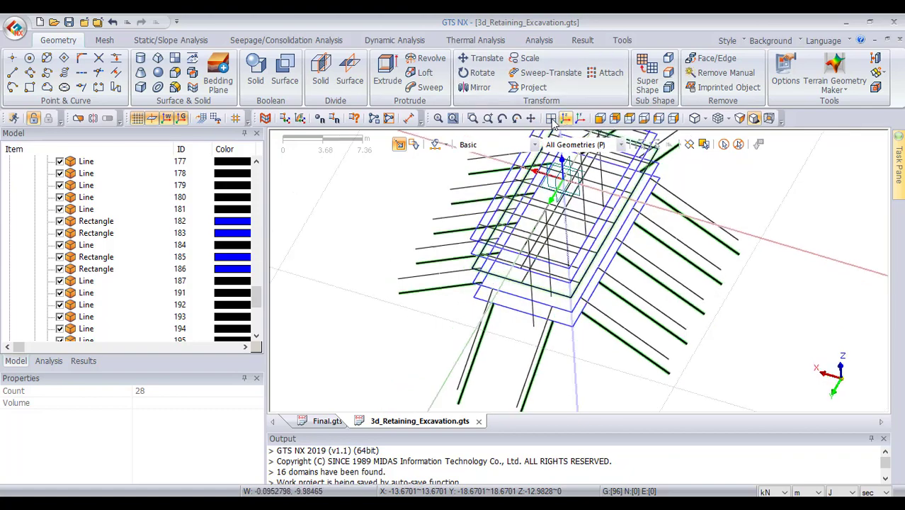
right_click(736, 206)
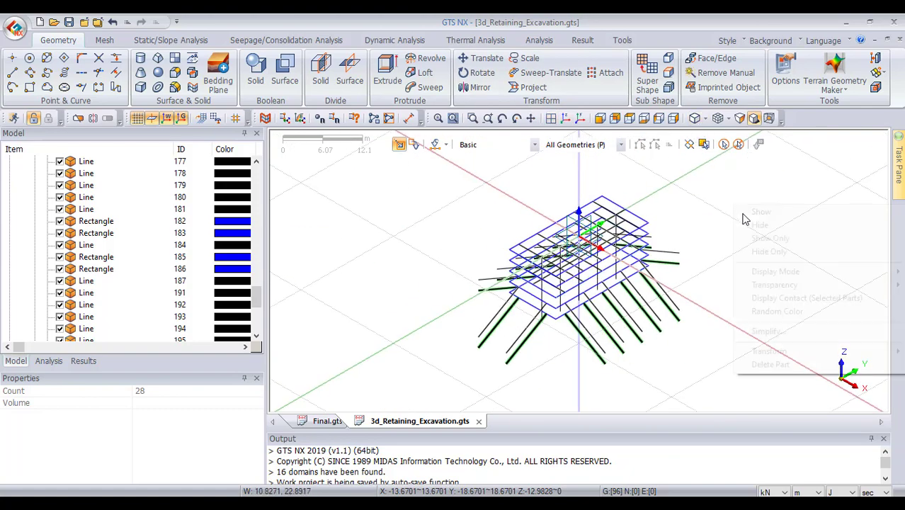
left_click(765, 244)
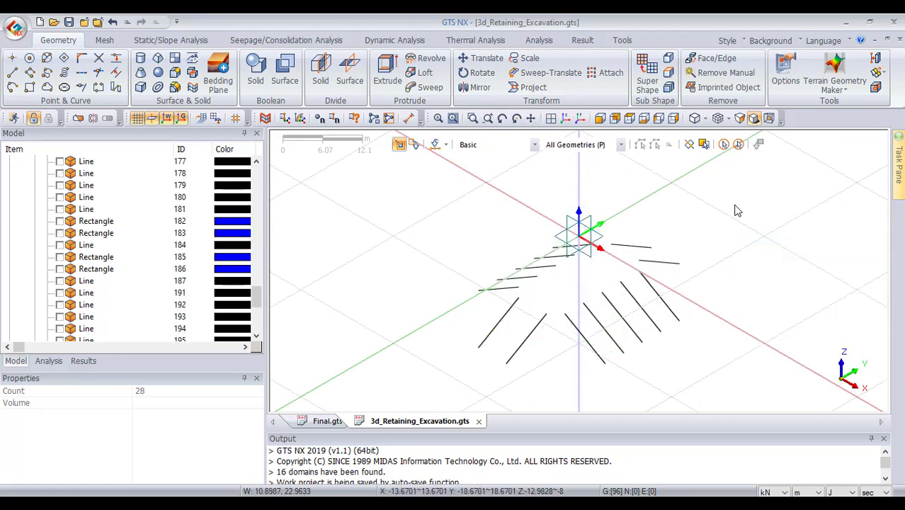
Window-select all the isolated lower anchor lines and create a new geometry set from the model tree
left_click_drag(717, 202, 456, 388)
scroll(89, 257, "up", 3)
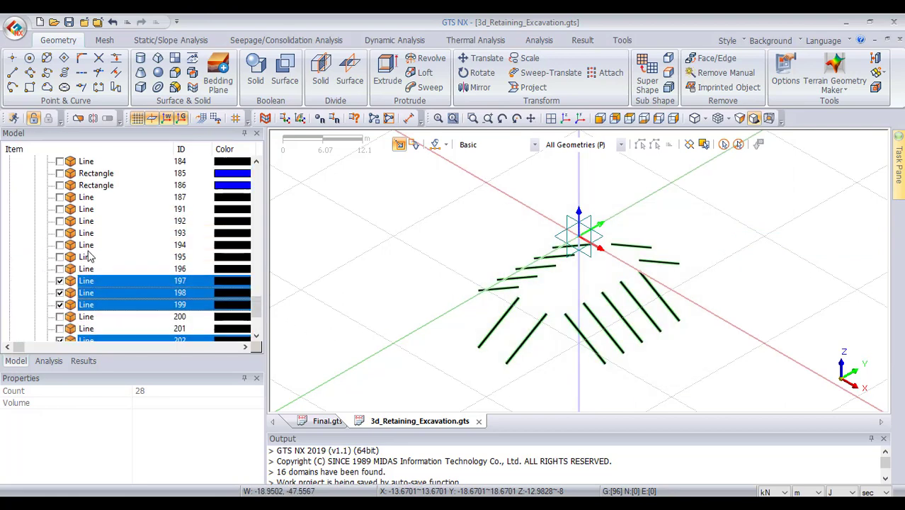
right_click(107, 282)
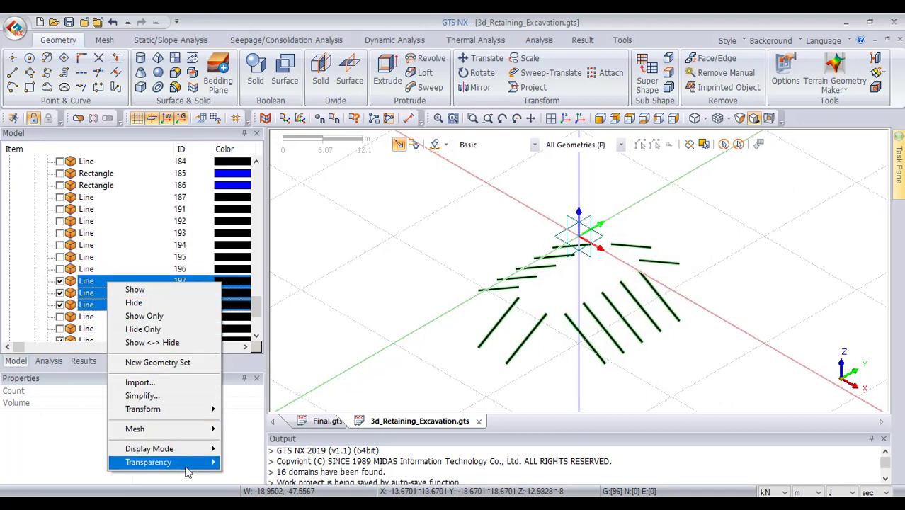
mouse_move(181, 464)
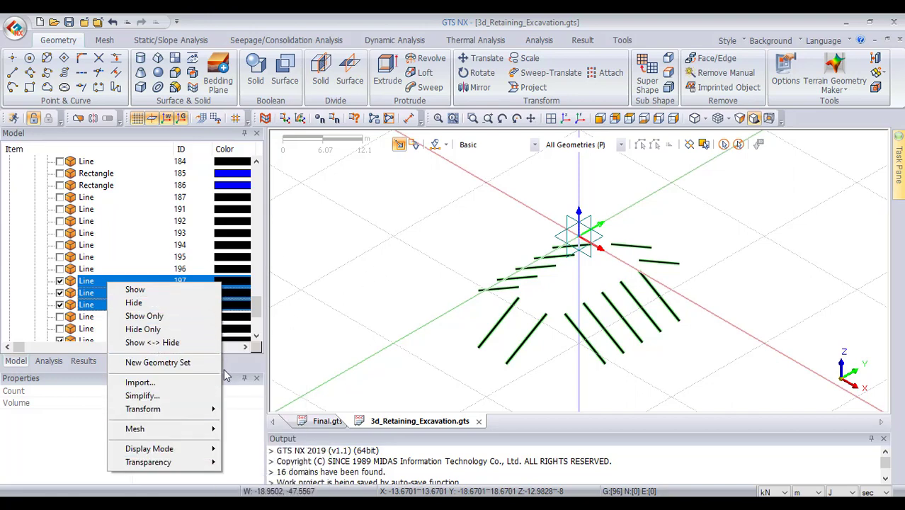
left_click(182, 364)
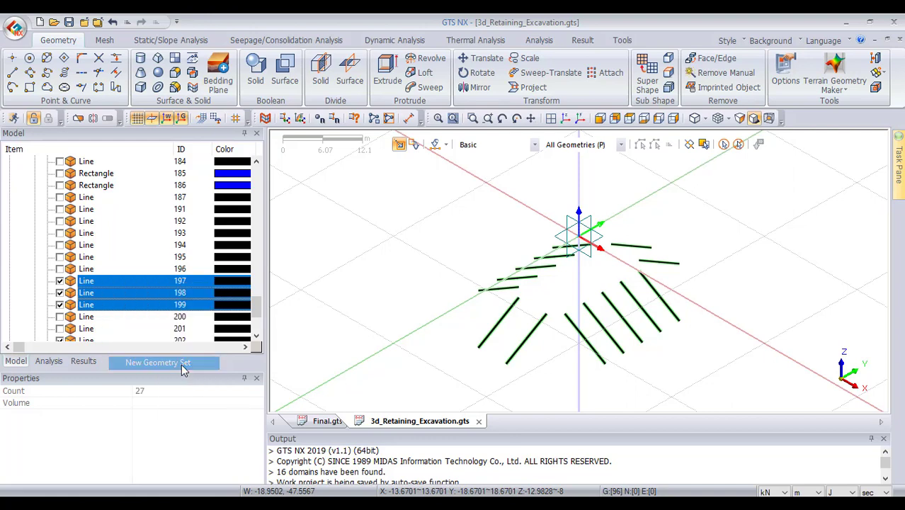
Examine the model tree for the new geometry set and where the selected anchor lines are listed
scroll(122, 250, "down", 3)
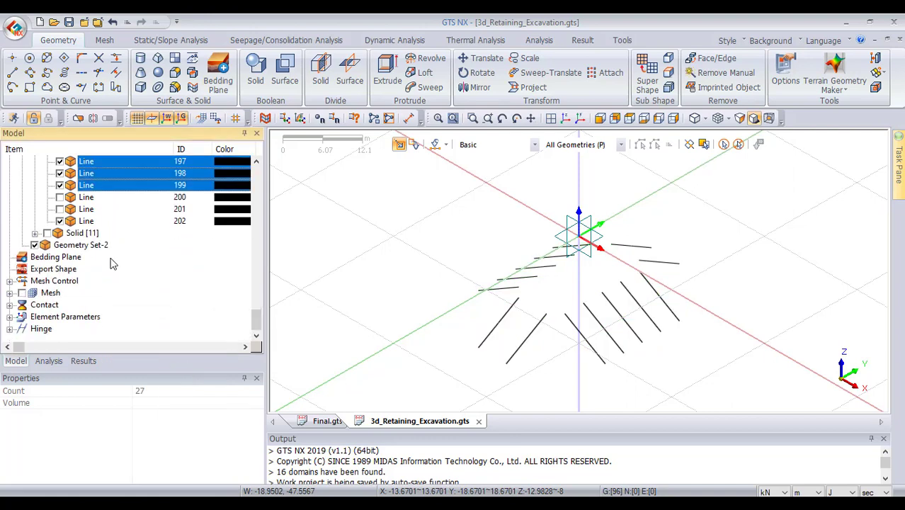
scroll(111, 262, "up", 2)
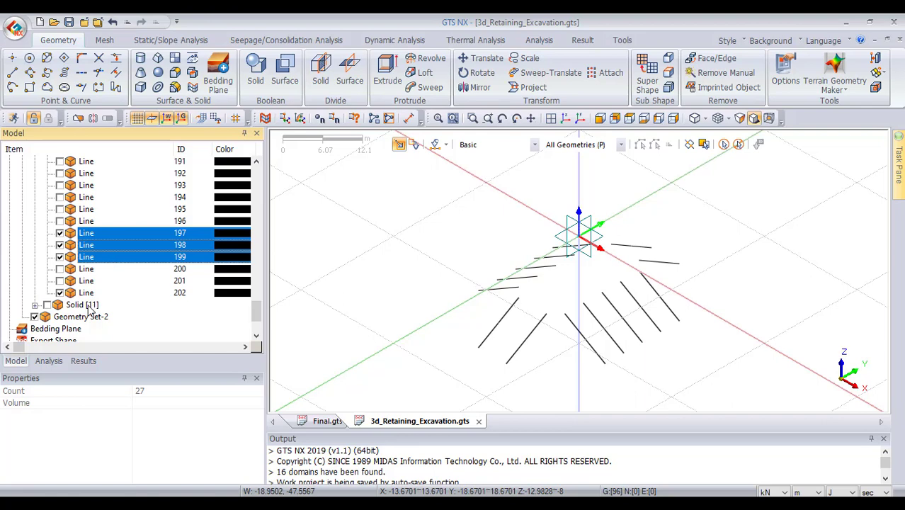
scroll(91, 310, "up", 10)
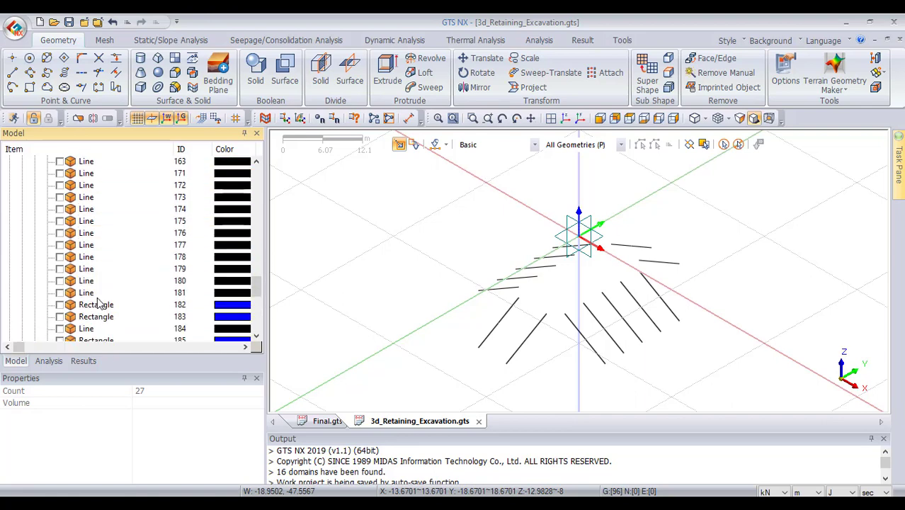
scroll(99, 303, "up", 8)
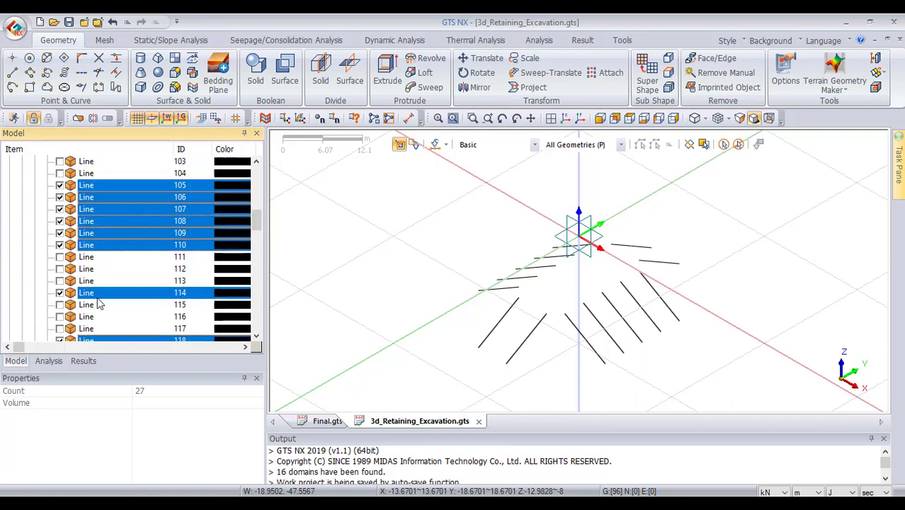
scroll(99, 303, "up", 5)
scroll(99, 303, "down", 4)
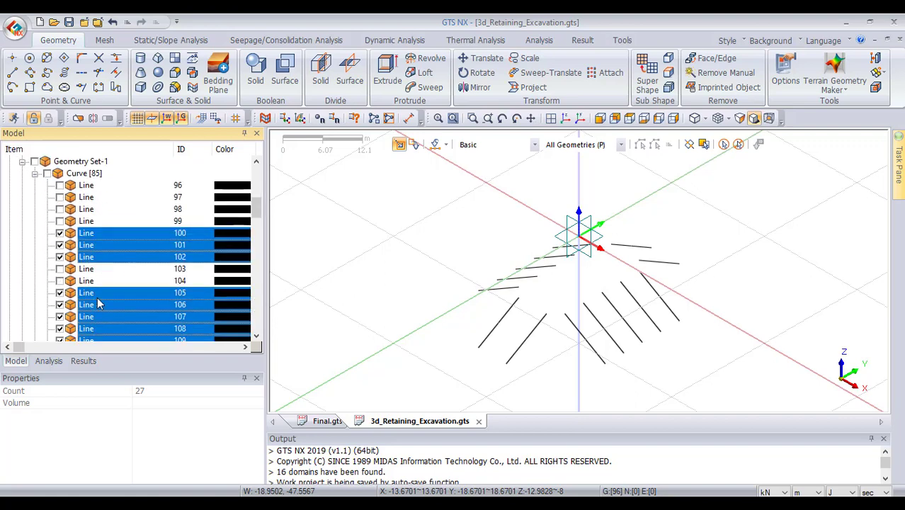
scroll(99, 303, "down", 2)
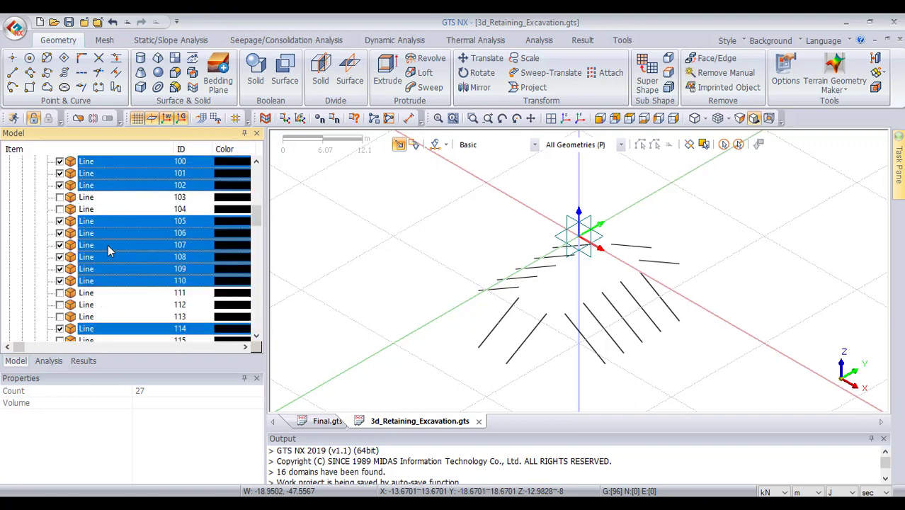
scroll(107, 244, "down", 8)
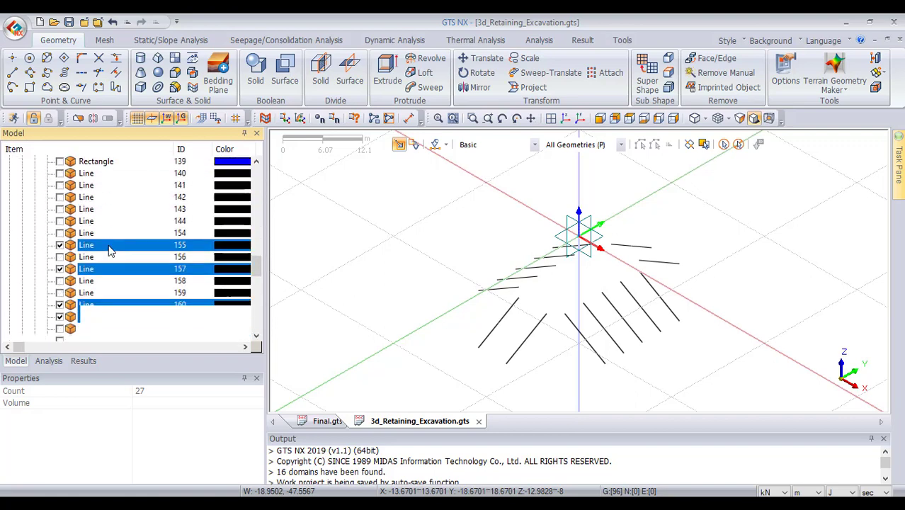
scroll(108, 245, "down", 15)
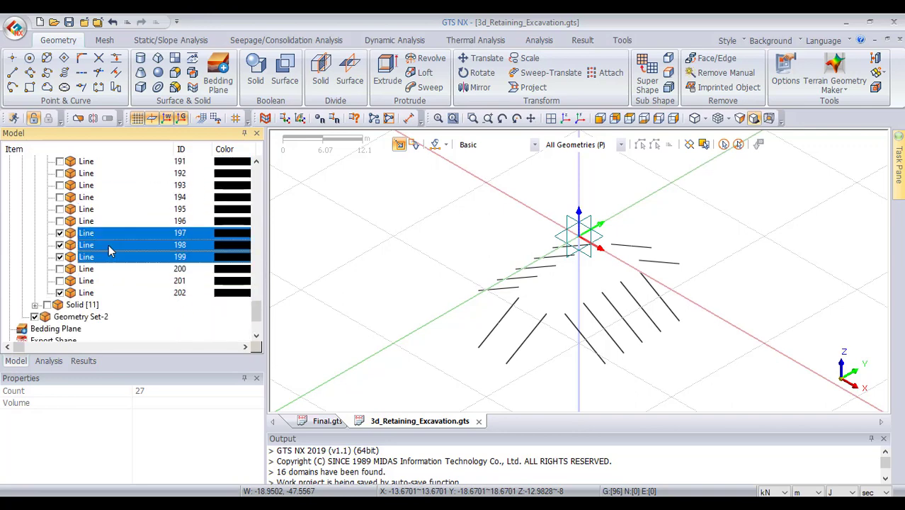
Clear the current selection and window-select all the isolated lower anchor lines again
left_click(59, 294)
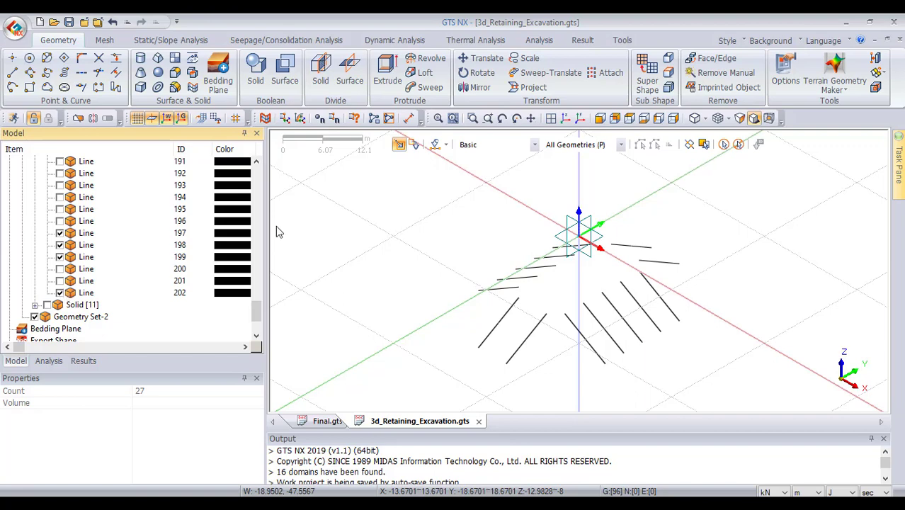
mouse_move(762, 211)
left_mouse_down()
mouse_move(449, 364)
mouse_move(393, 412)
left_mouse_up()
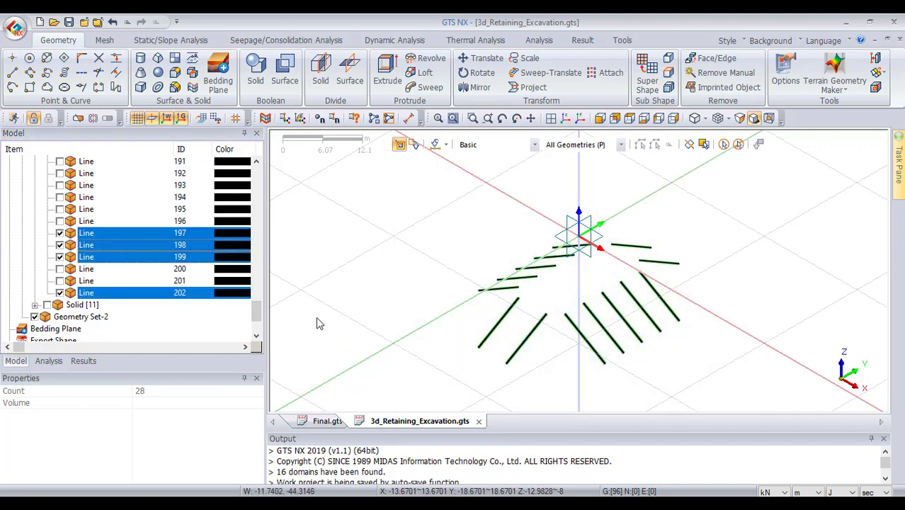
scroll(454, 269, "up", 2)
right_click(516, 263)
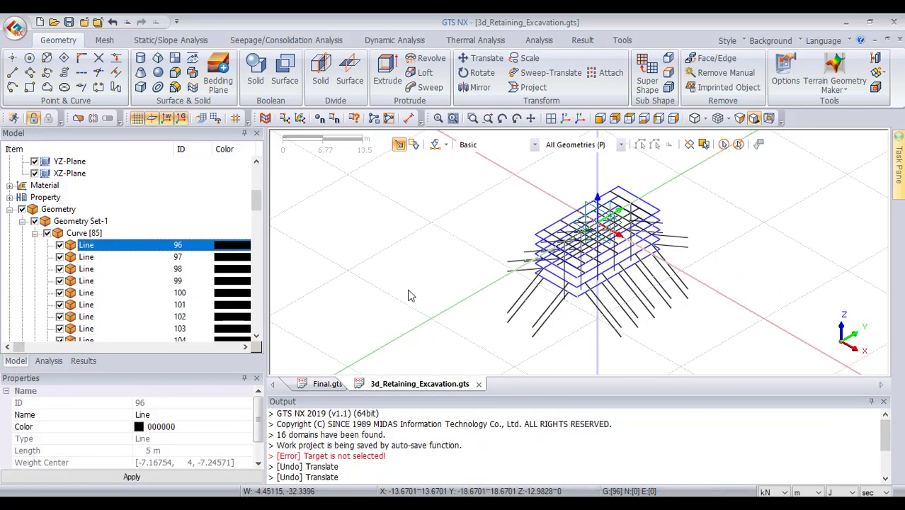
Start Include/Exclude Geometry for the empty Geometry Set-3 at the end of the geometry list
scroll(178, 280, "down", 6)
scroll(159, 280, "down", 6)
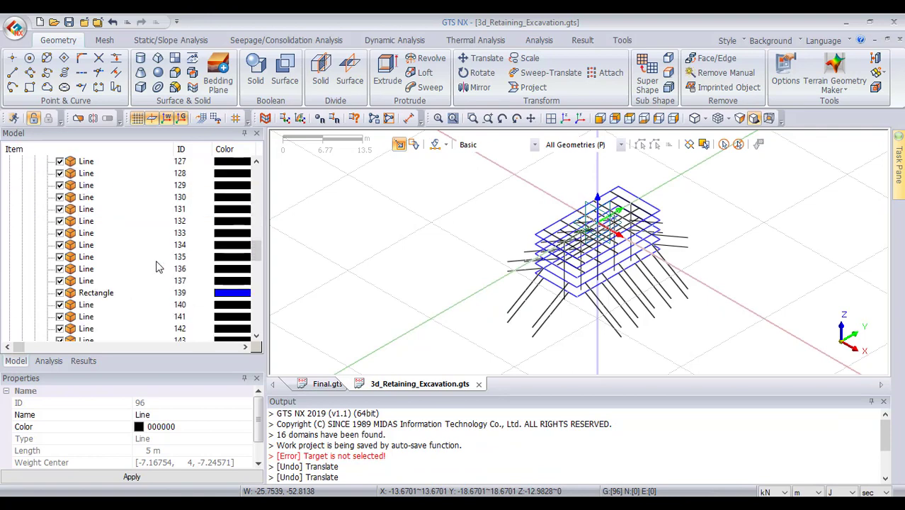
scroll(157, 267, "down", 20)
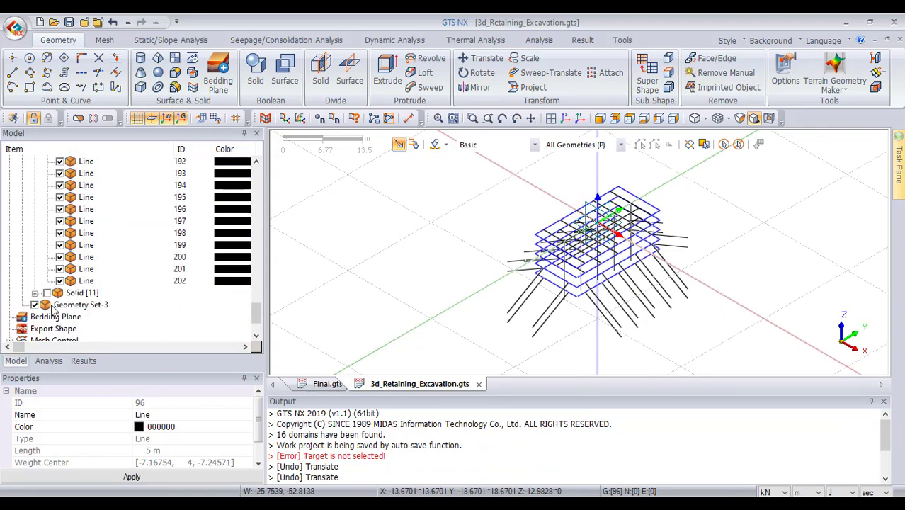
left_click(60, 305)
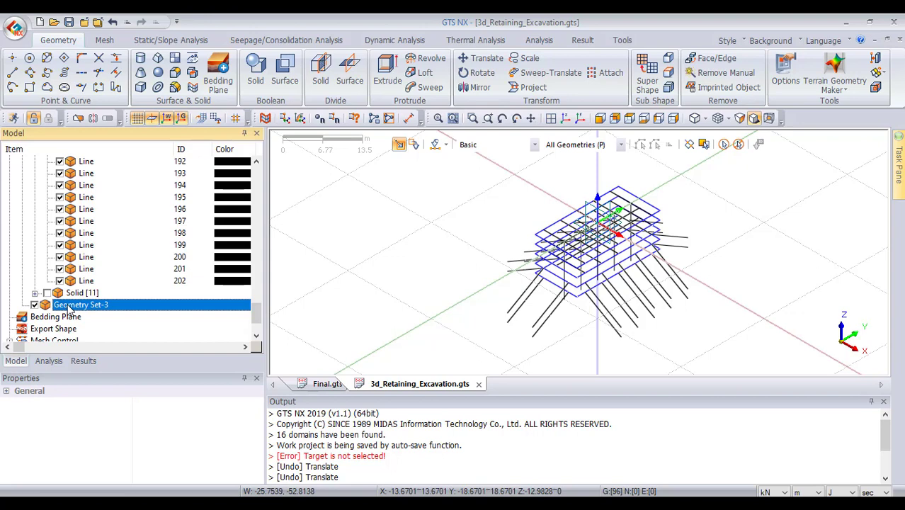
right_click(70, 306)
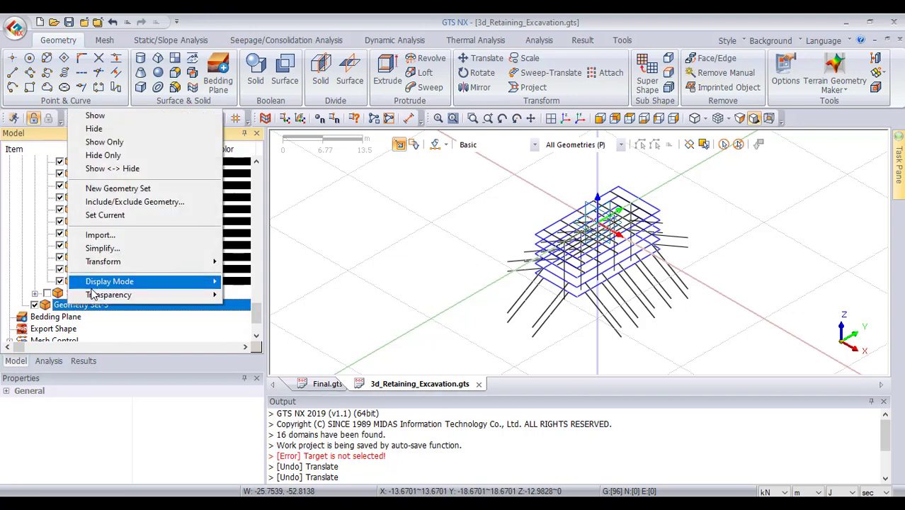
left_click(111, 205)
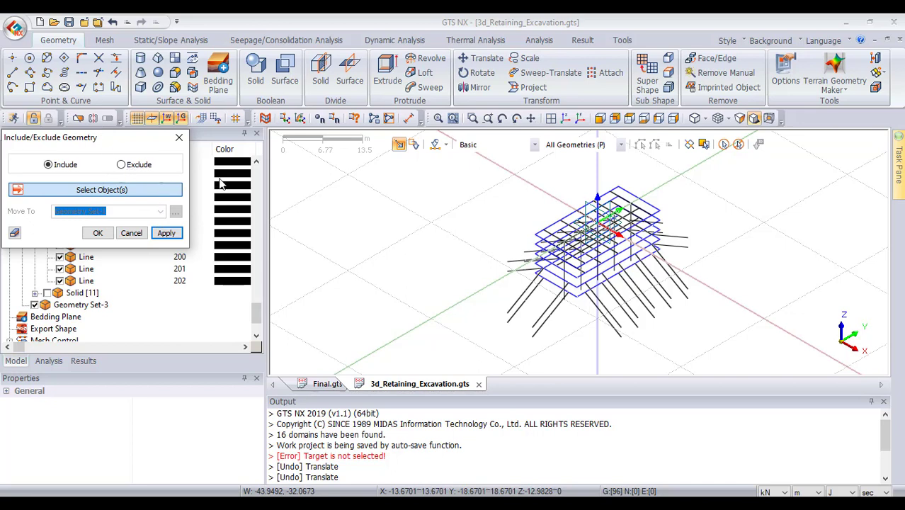
Select both segments of the five lower anchors along the excavation's +X long side for inclusion in Geometry Set-3
left_click(608, 328)
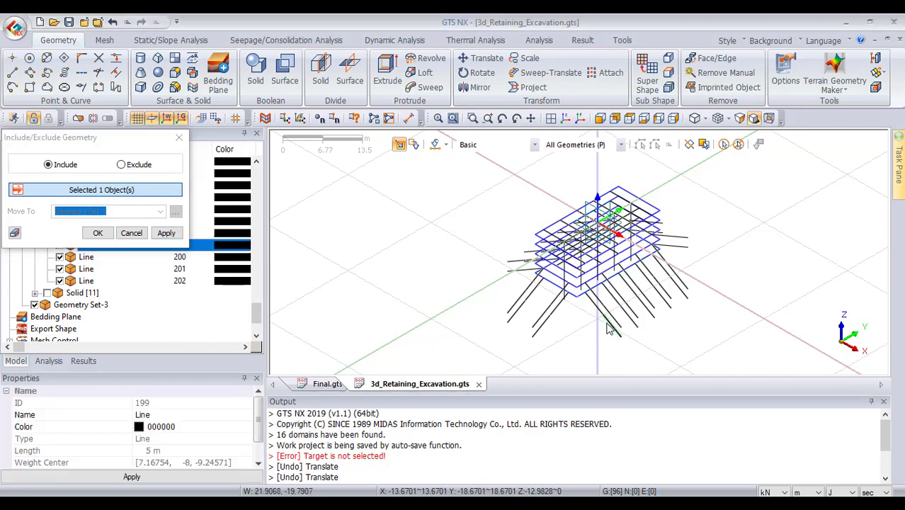
left_click(609, 326)
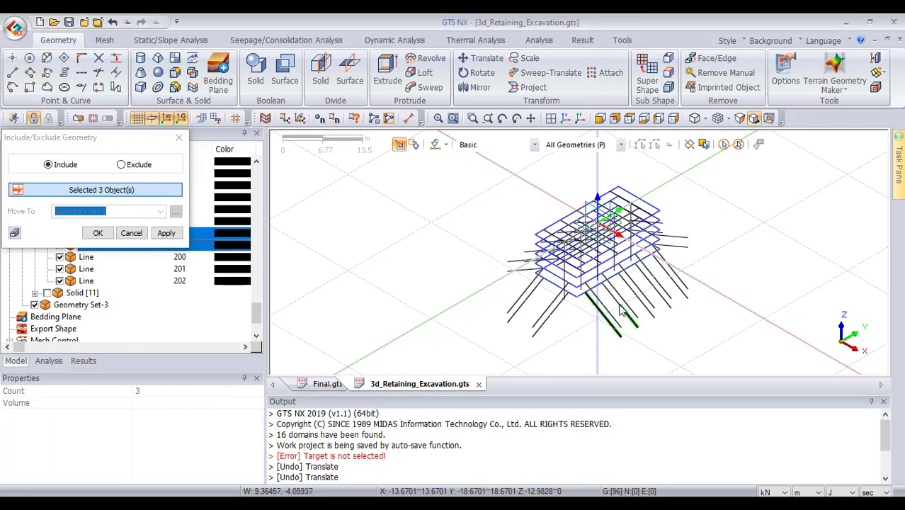
left_click(622, 310)
left_click(641, 313)
left_click(655, 304)
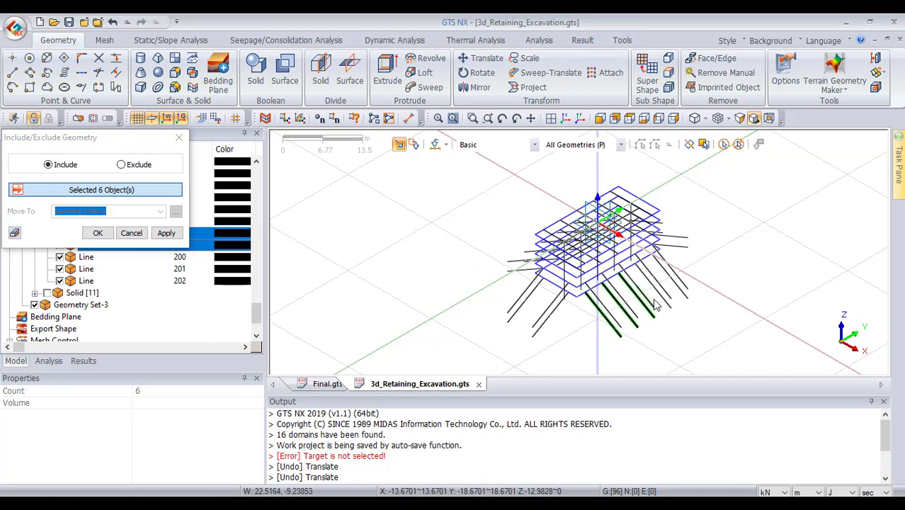
left_click(653, 296)
left_click(658, 283)
left_click(661, 270)
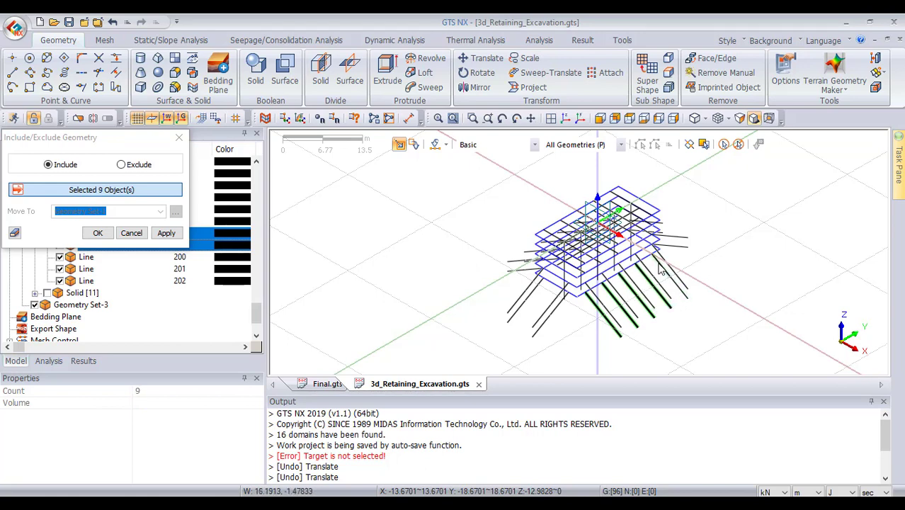
left_click(662, 272)
Add the two lower anchors on the -Y short side and the nearest lower anchor on the -X long side to the selection
left_click(539, 332)
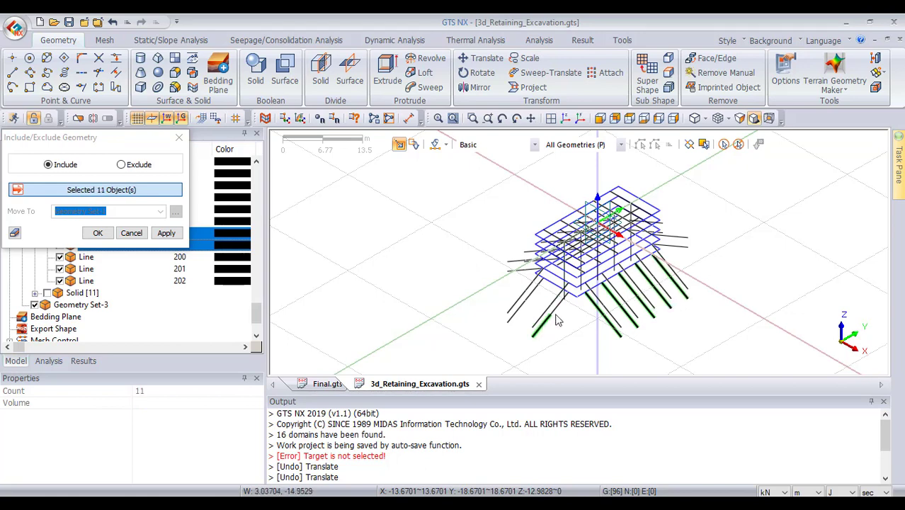
left_click(519, 317)
left_click(527, 300)
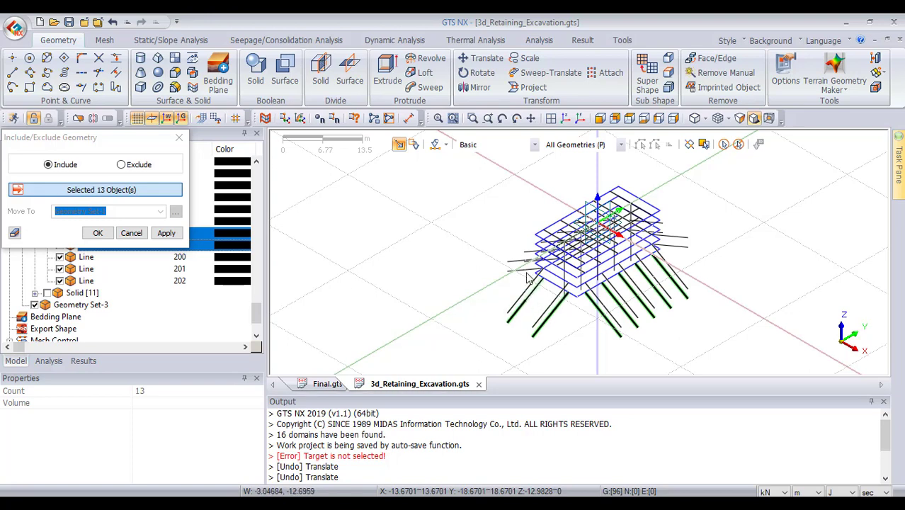
left_click(530, 291)
left_click(526, 282)
left_click(517, 276)
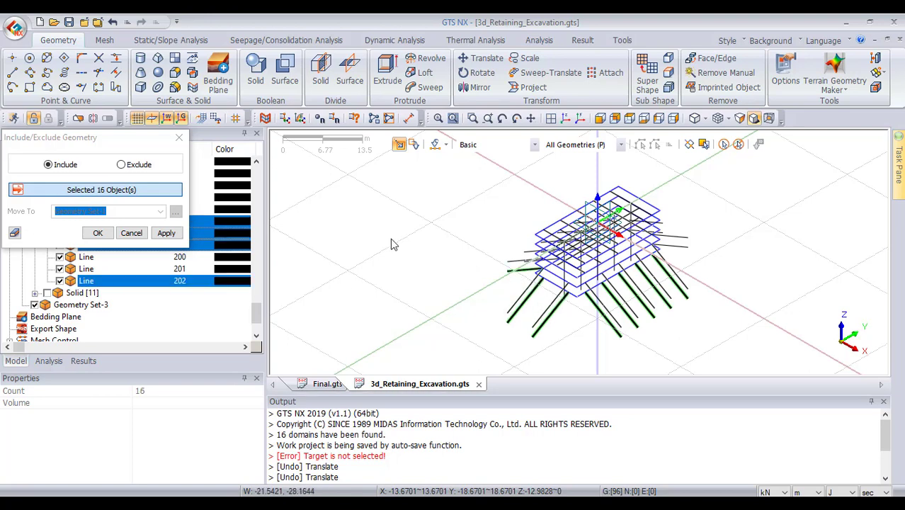
Add both segments of the two lower anchors on the +Y short side to the selection
middle_click_drag(417, 224, 323, 199)
middle_click_drag(712, 218, 700, 235)
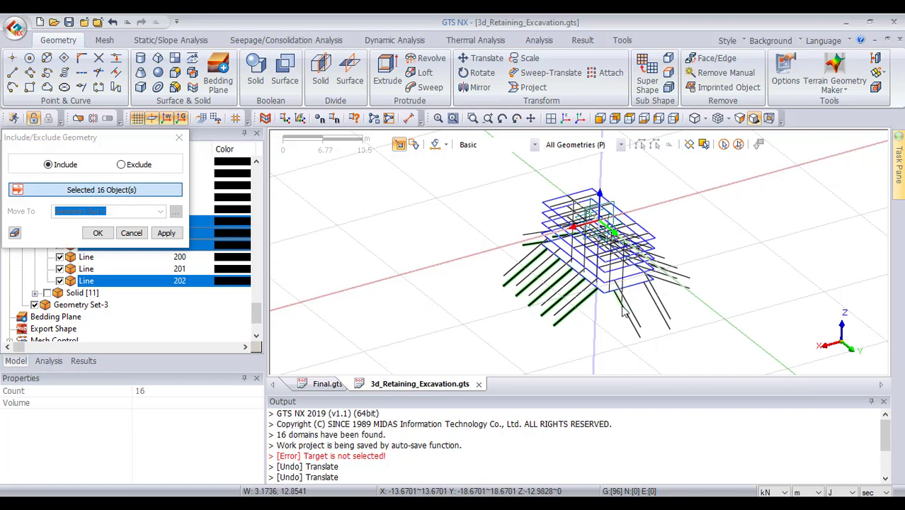
left_click(672, 337)
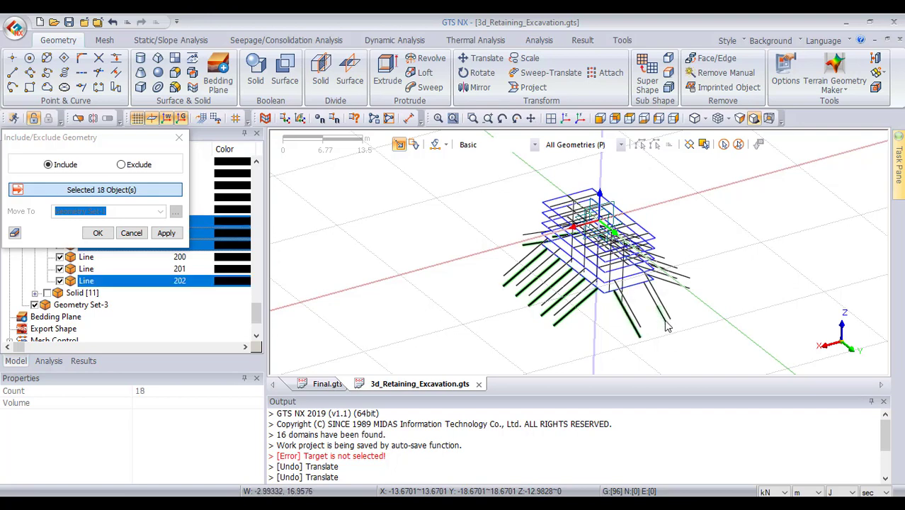
left_click(663, 317)
left_click(656, 302)
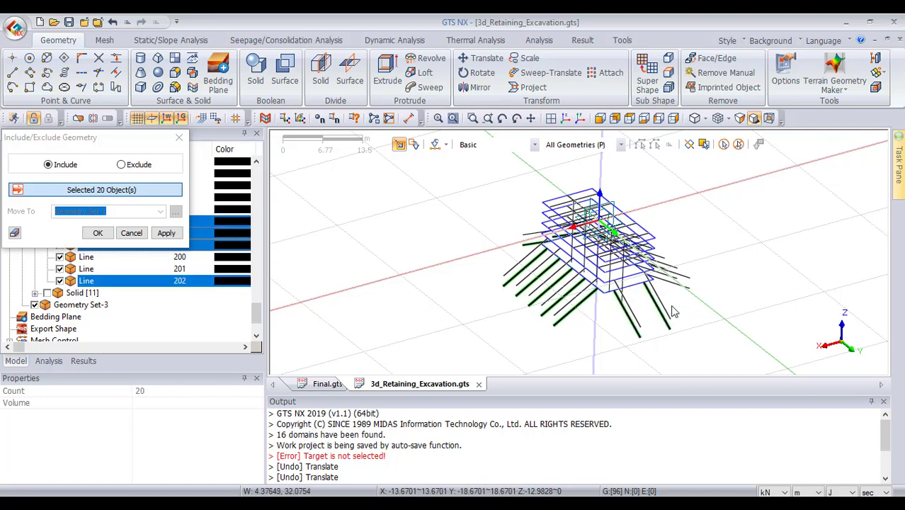
In the rear view, add the remaining lower anchors on the -X side with a selection window that also catches crossed lines
middle_click_drag(767, 273, 703, 275)
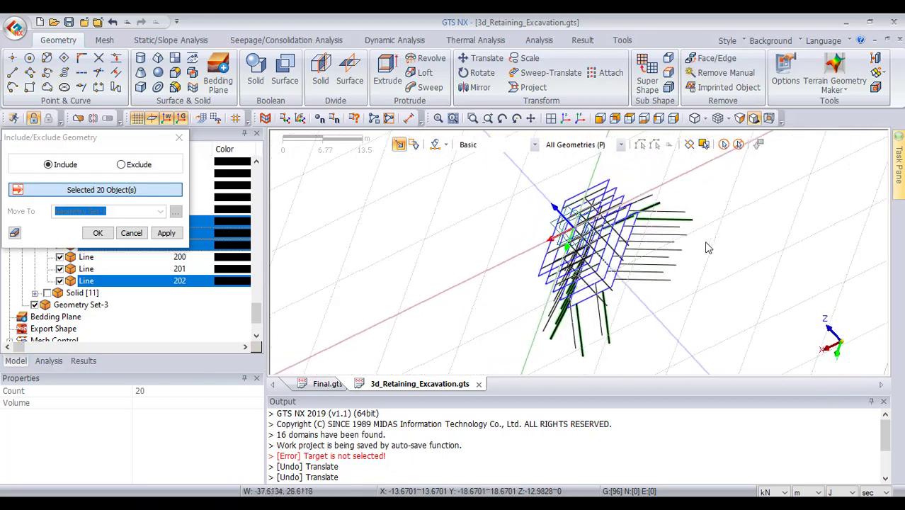
middle_click_drag(687, 184, 698, 180)
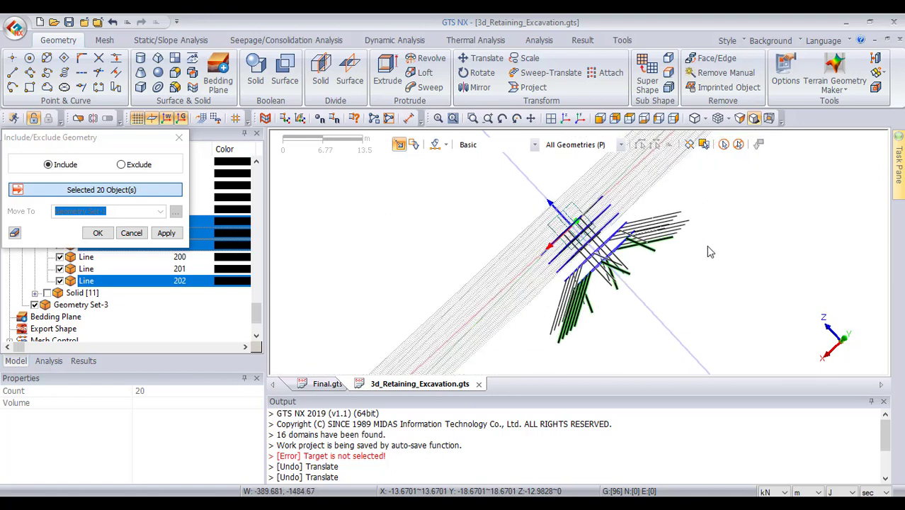
middle_click_drag(691, 190, 694, 193)
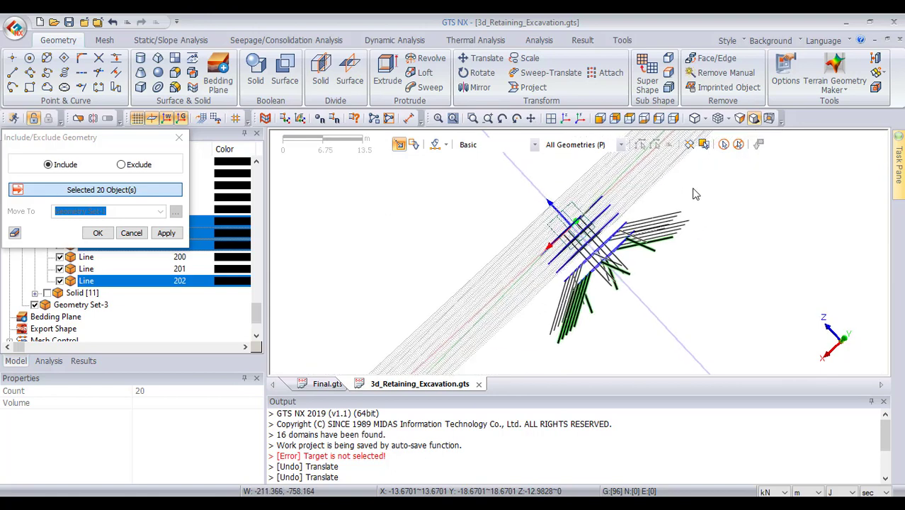
left_click(614, 120)
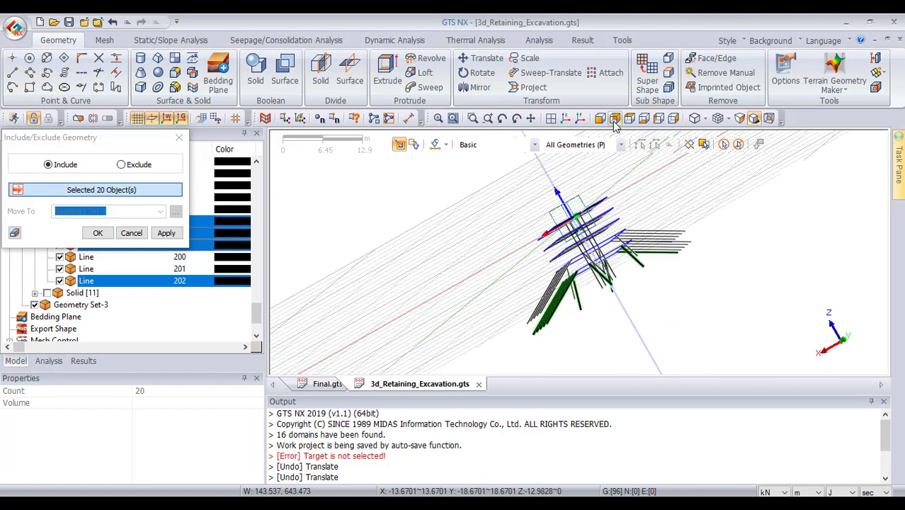
scroll(651, 271, "down", 2)
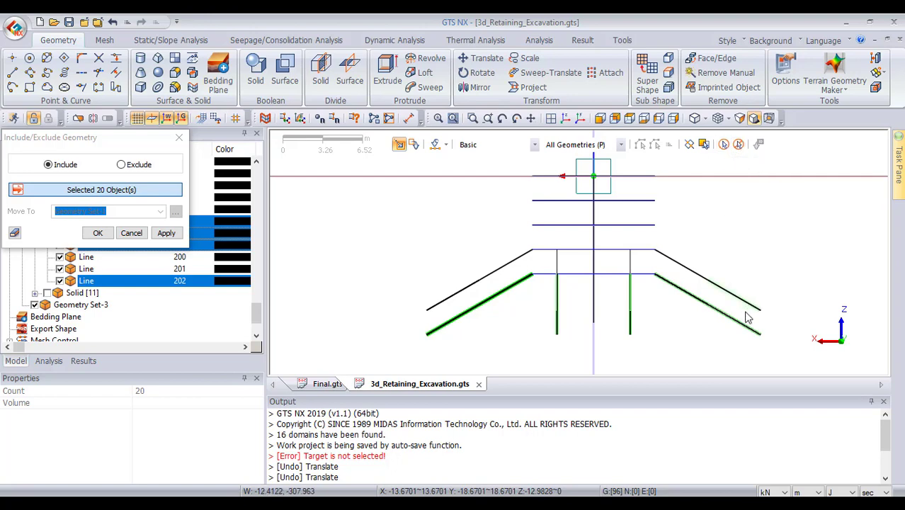
left_click(689, 145)
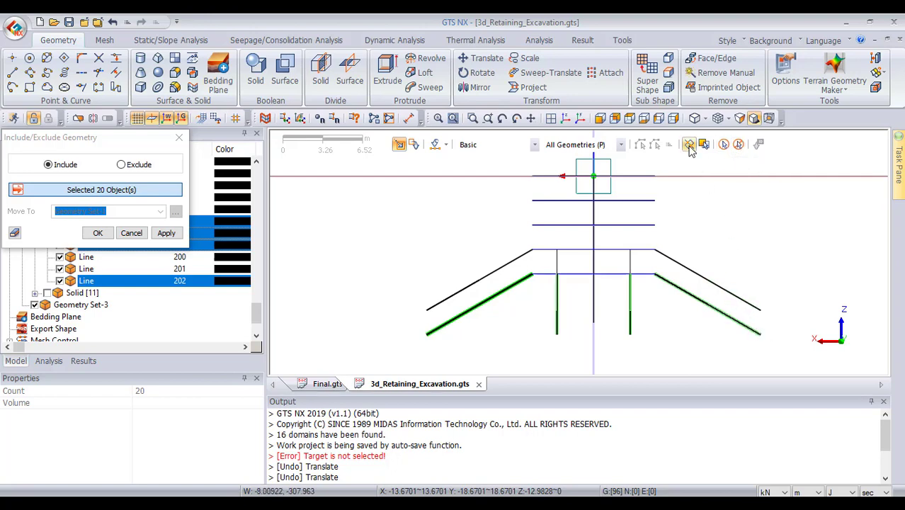
left_click(725, 309)
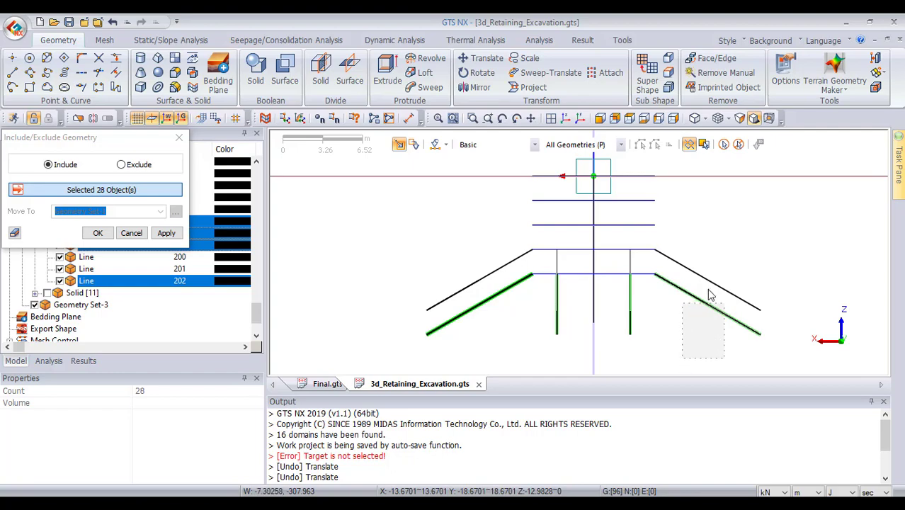
scroll(725, 283, "down", 1)
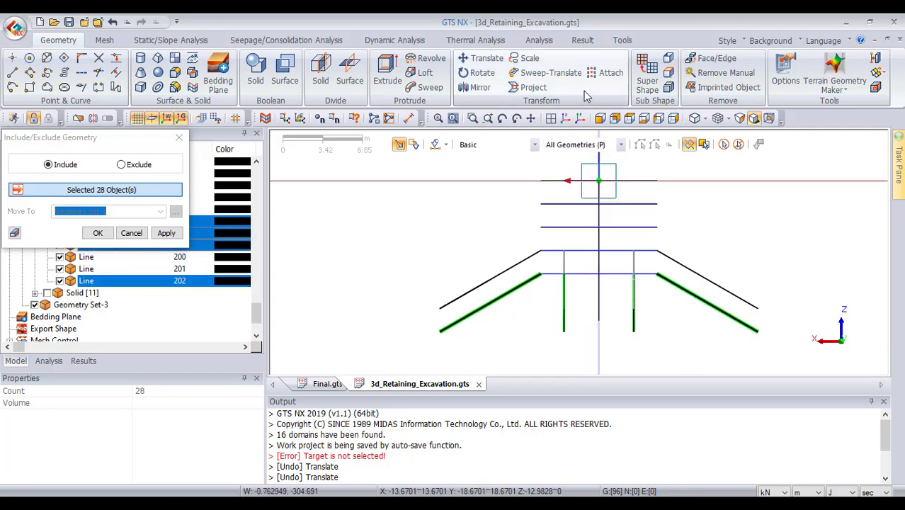
Check the selected lower anchors in the isometric view, include them in Geometry Set-3 and close Include/Exclude Geometry
left_click(563, 118)
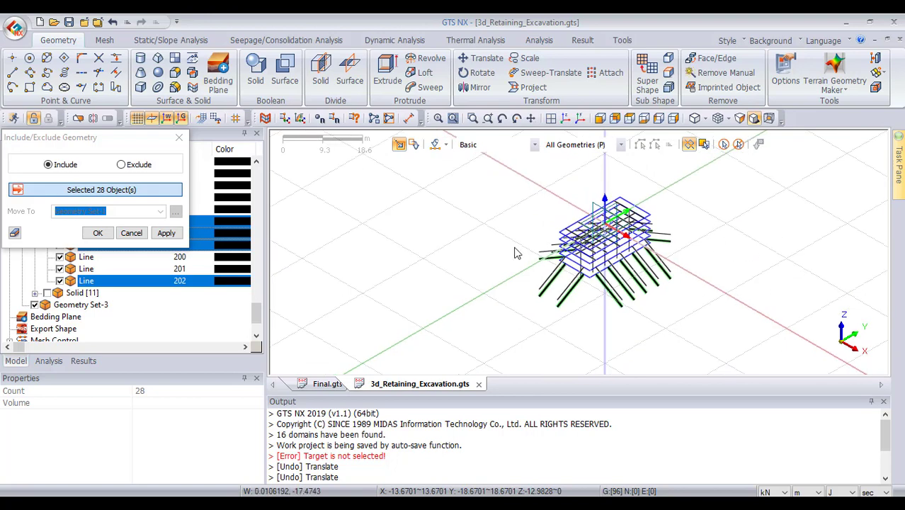
scroll(646, 296, "up", 3)
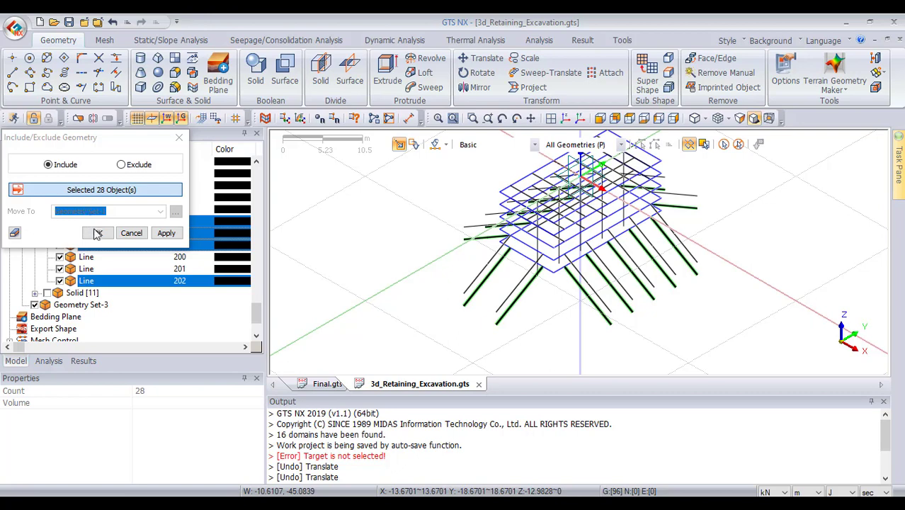
left_click(166, 233)
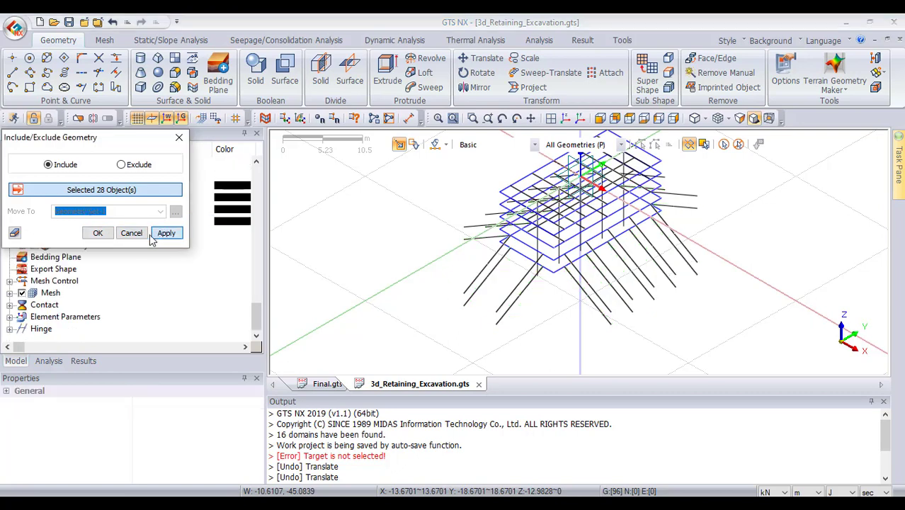
left_click(98, 233)
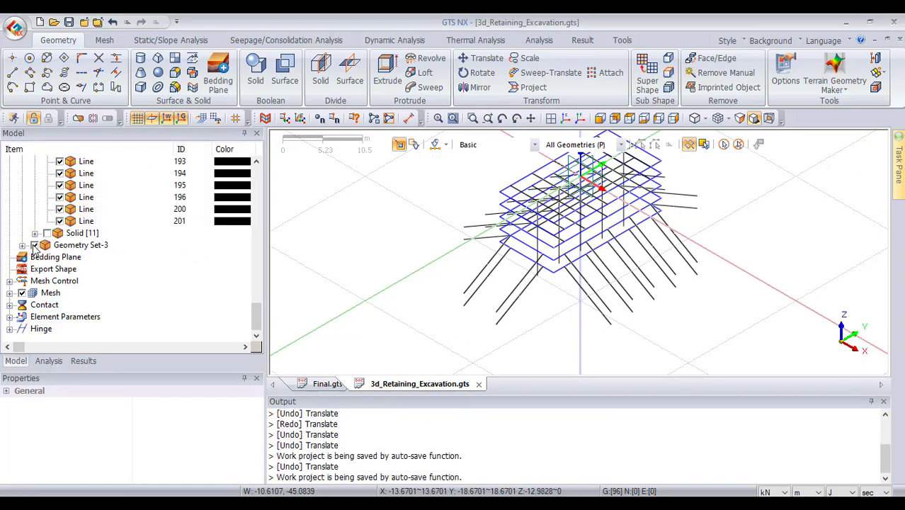
Toggle the display of Geometry Set-3 and inspect its contents to check the included lower anchor lines
double_click(79, 246)
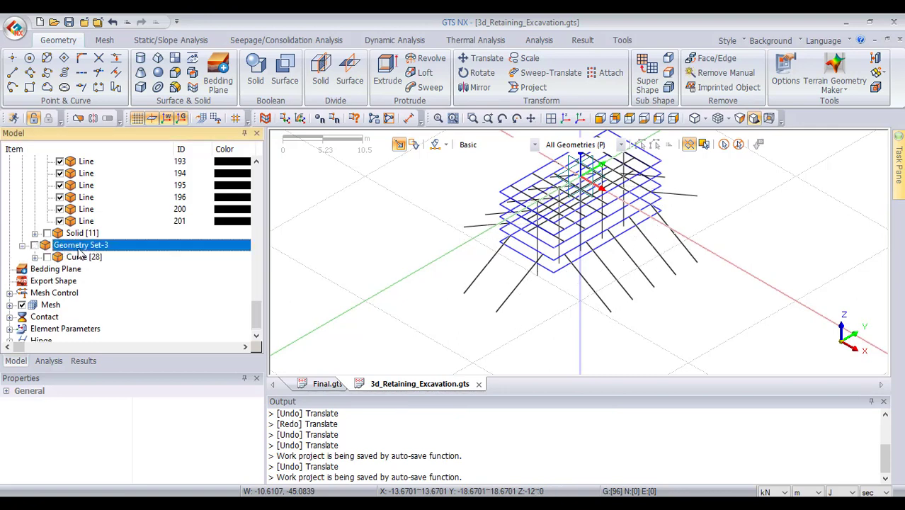
double_click(84, 248)
right_click(96, 251)
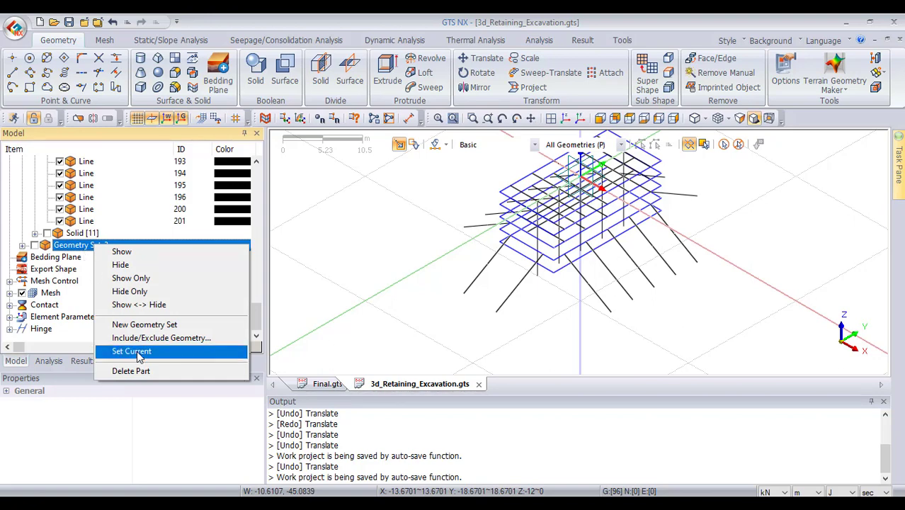
left_click(57, 246)
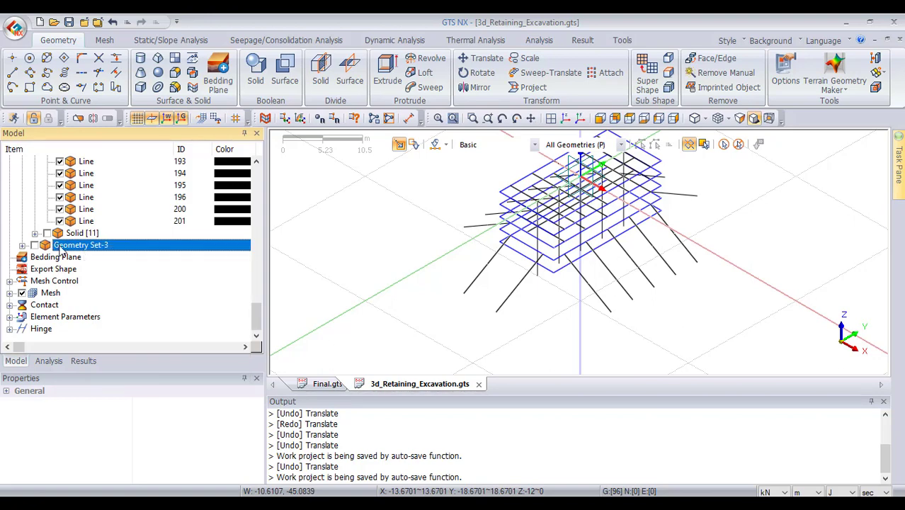
Show the curves of Geometry Set-1 again without its solids, and hide Geometry Set-3
scroll(40, 227, "up", 20)
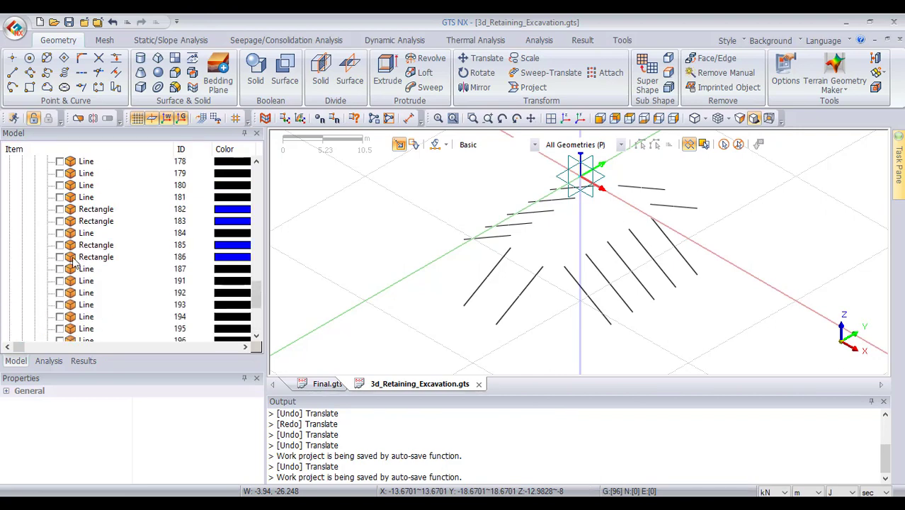
left_click(44, 221)
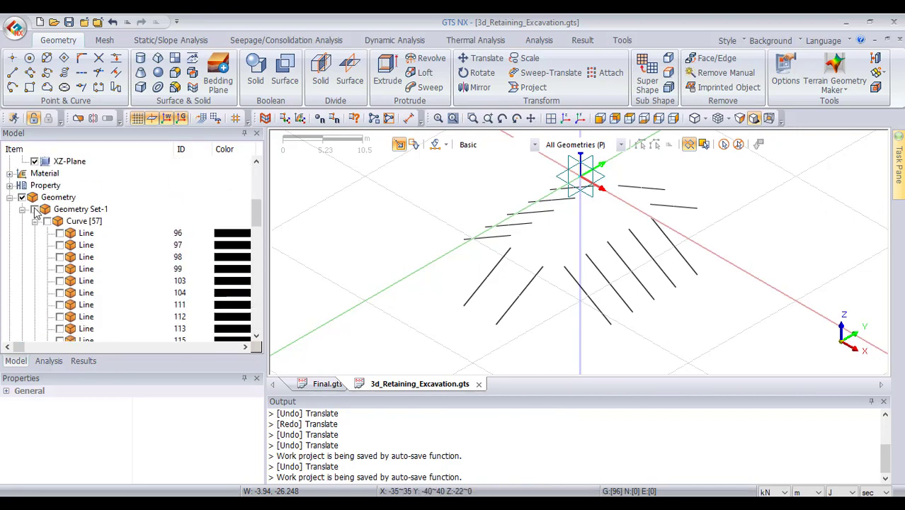
scroll(49, 234, "down", 3)
scroll(57, 239, "up", 4)
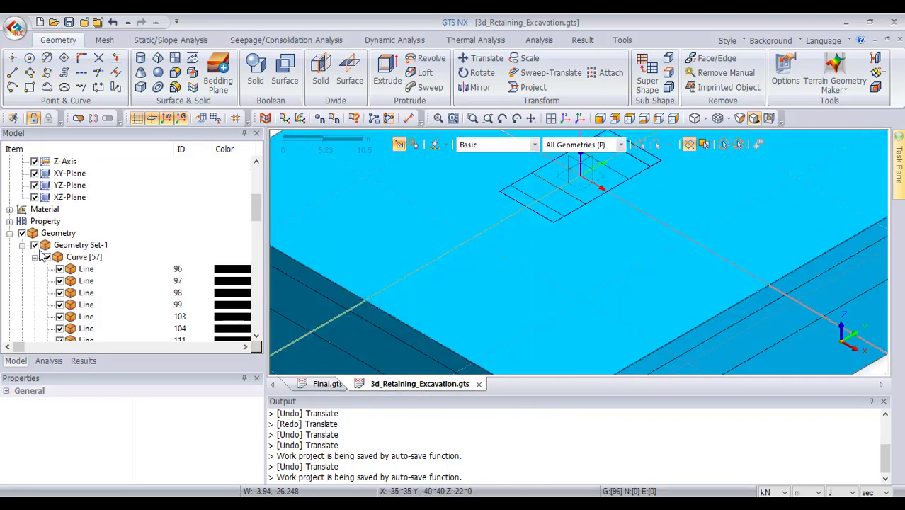
left_click(34, 244)
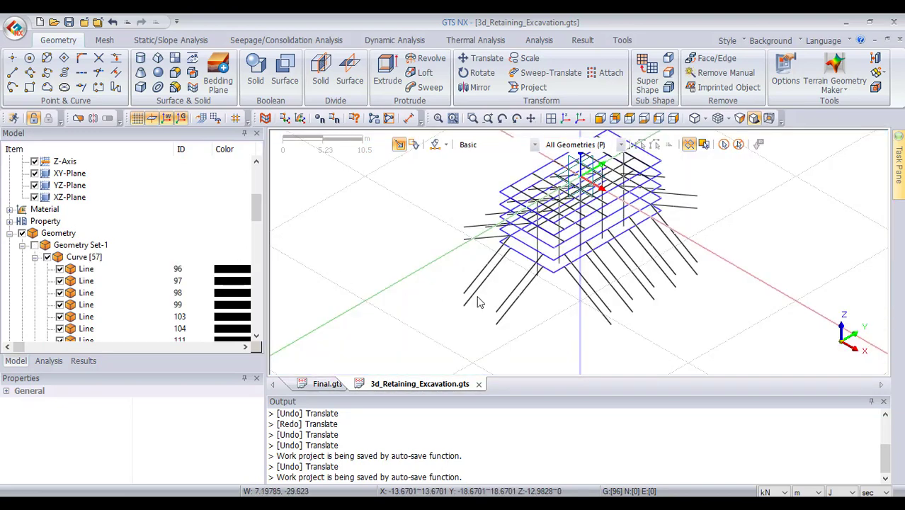
scroll(477, 302, "up", 3)
scroll(90, 267, "down", 6)
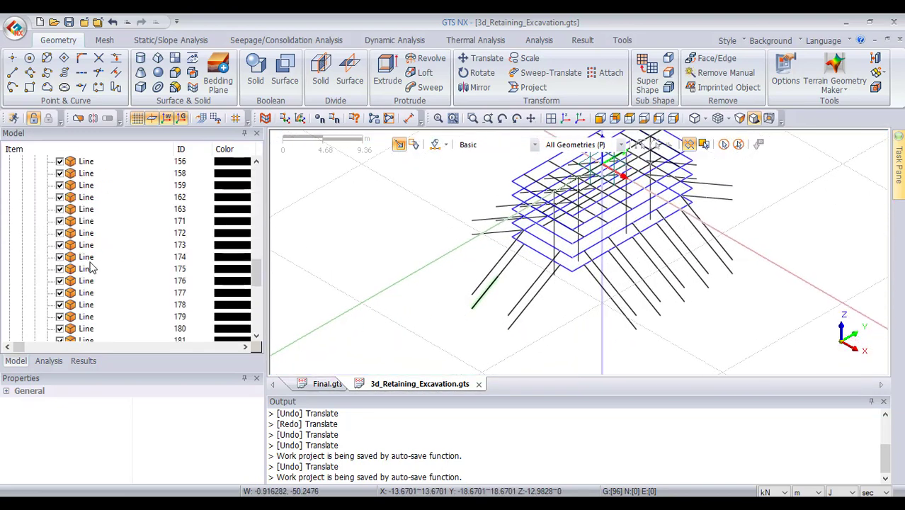
scroll(90, 267, "down", 6)
left_click(34, 244)
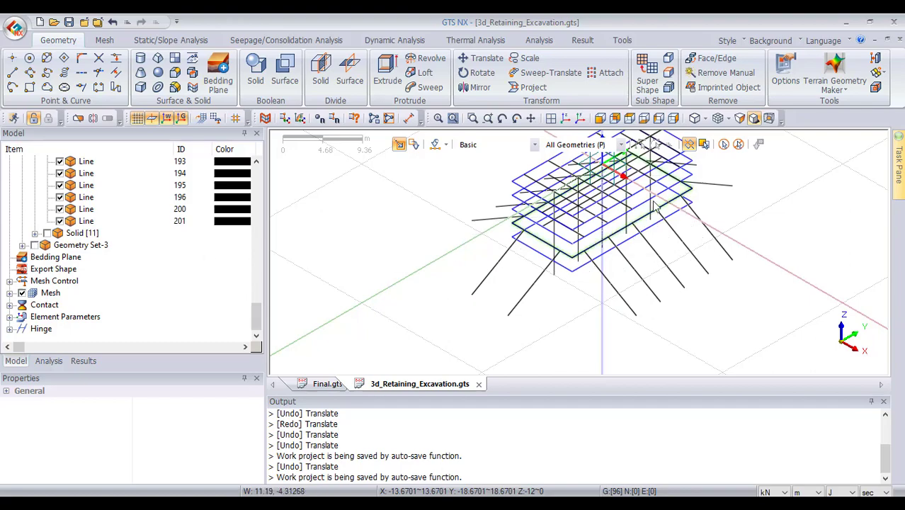
Window-select all the upper-row inclined anchor lines on the four sides, using the side and front views
left_click(644, 118)
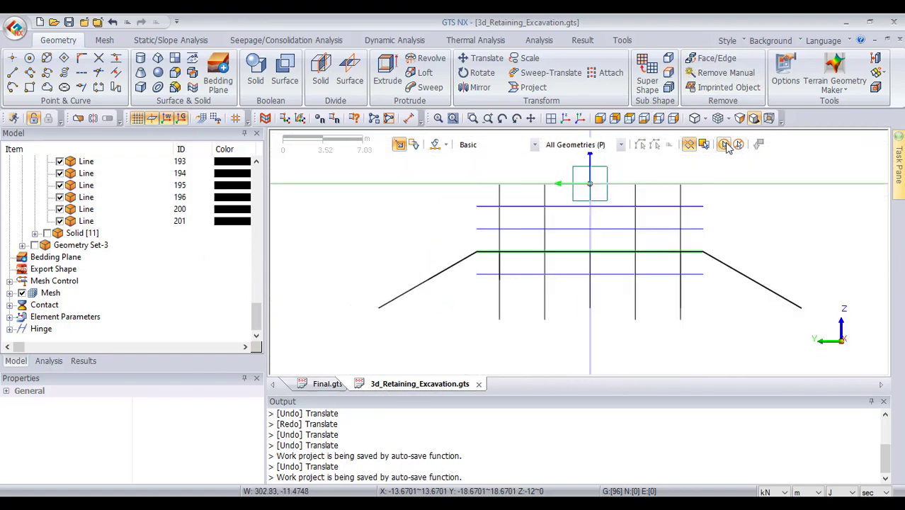
left_click_drag(824, 259, 698, 314)
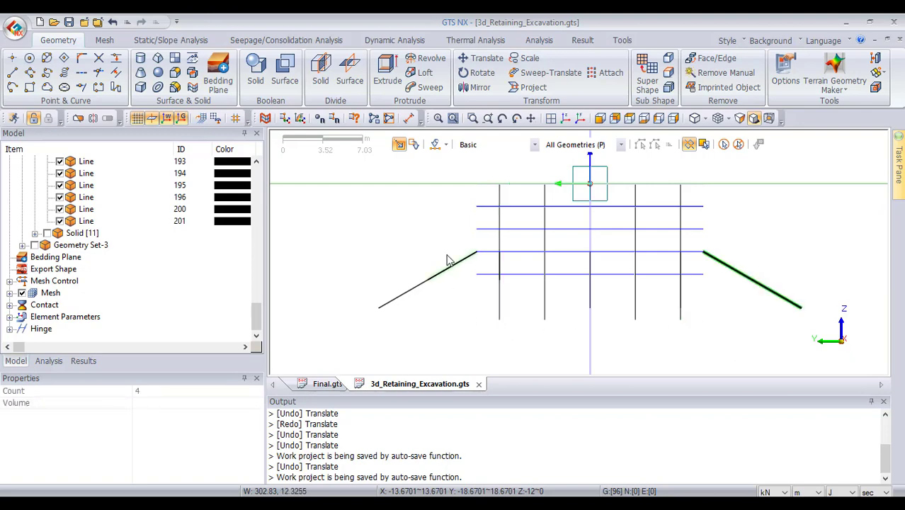
left_click_drag(441, 248, 398, 333)
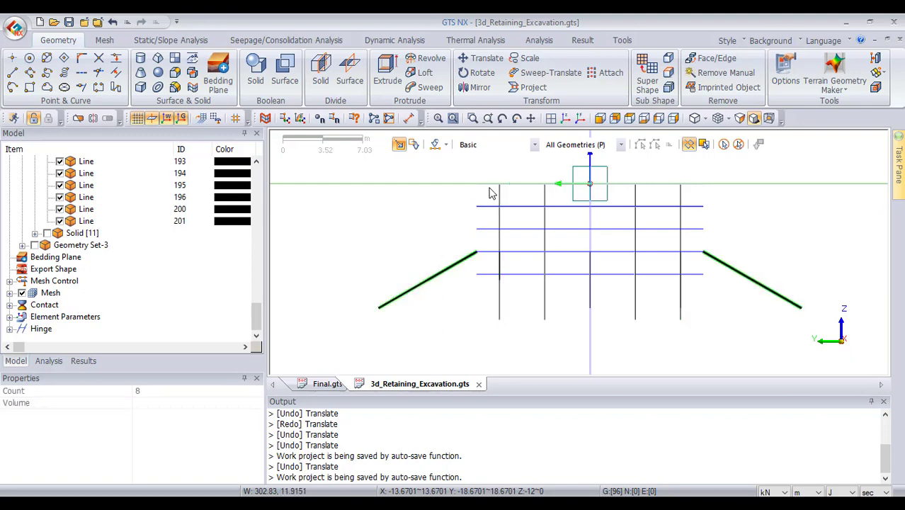
left_click(605, 119)
left_click_drag(774, 278, 699, 363)
left_click_drag(446, 263, 342, 332)
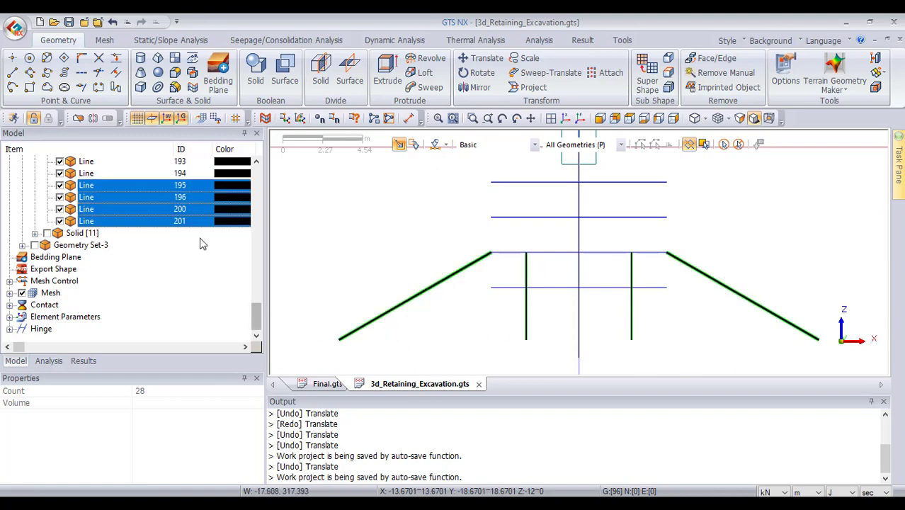
Create a new geometry set for the upper-row anchors and briefly toggle the display of Geometry Set-3 for comparison
right_click(142, 195)
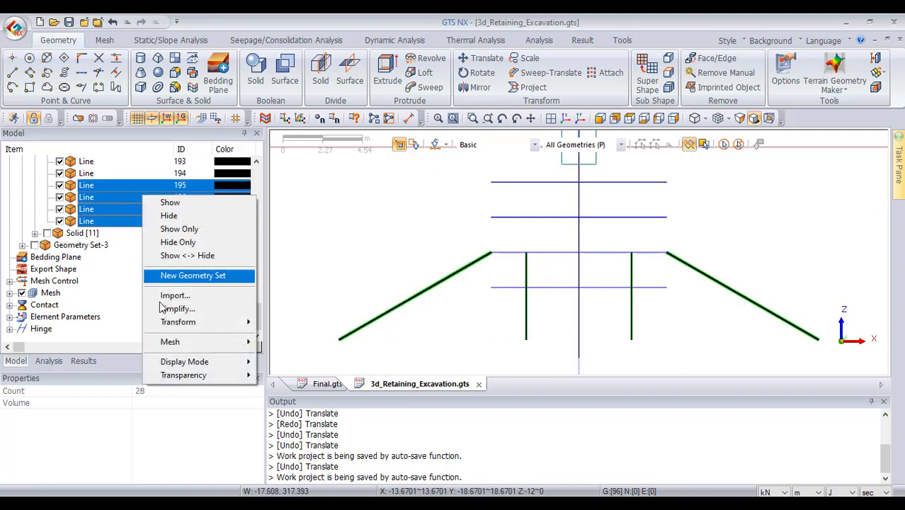
left_click(194, 276)
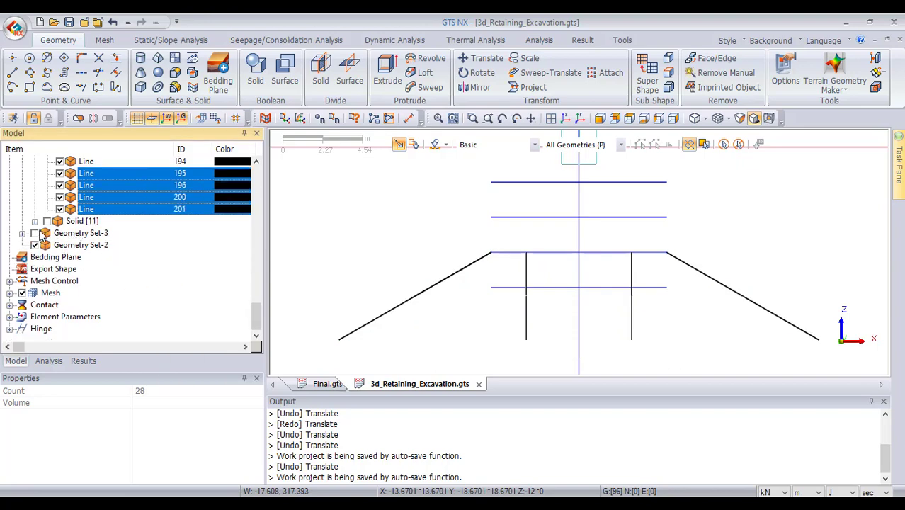
left_click(35, 234)
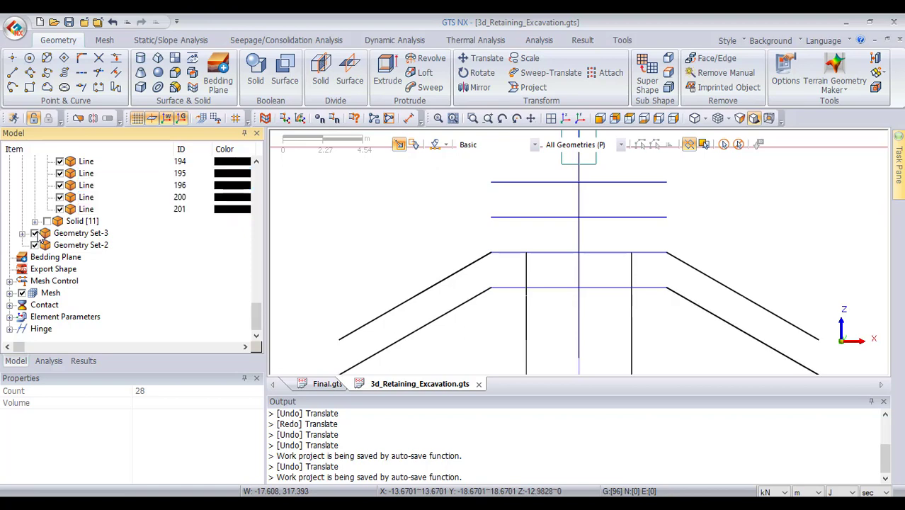
left_click(35, 235)
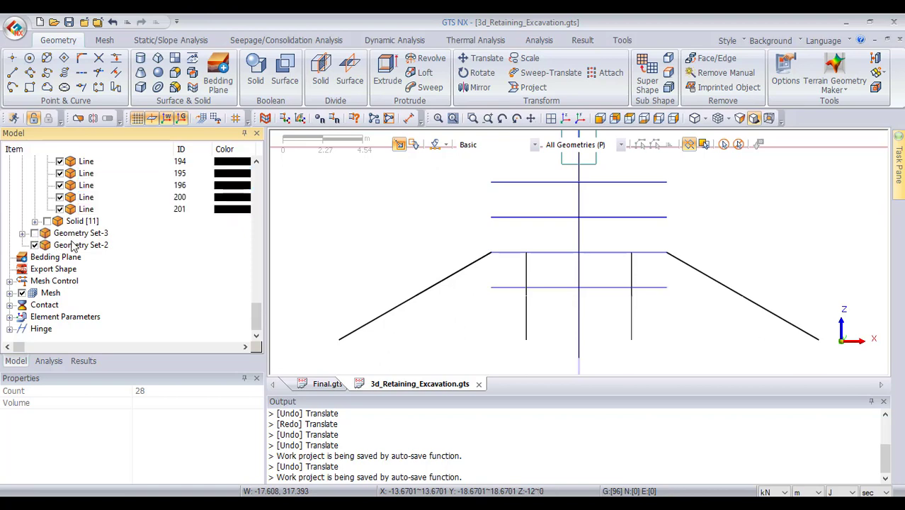
Start Include/Exclude Geometry for Geometry Set-2 and window-select the upper inclined anchor lines on both sides in the front view
left_click(73, 245)
right_click(76, 253)
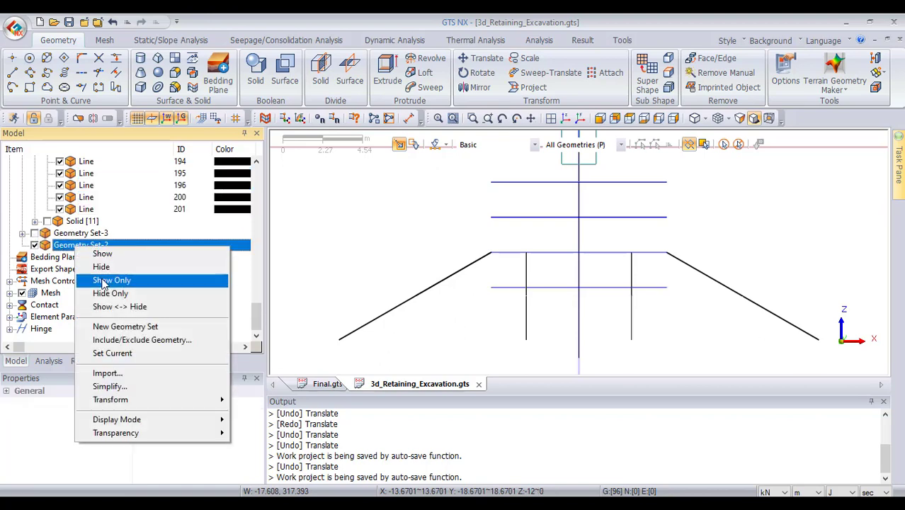
left_click(124, 340)
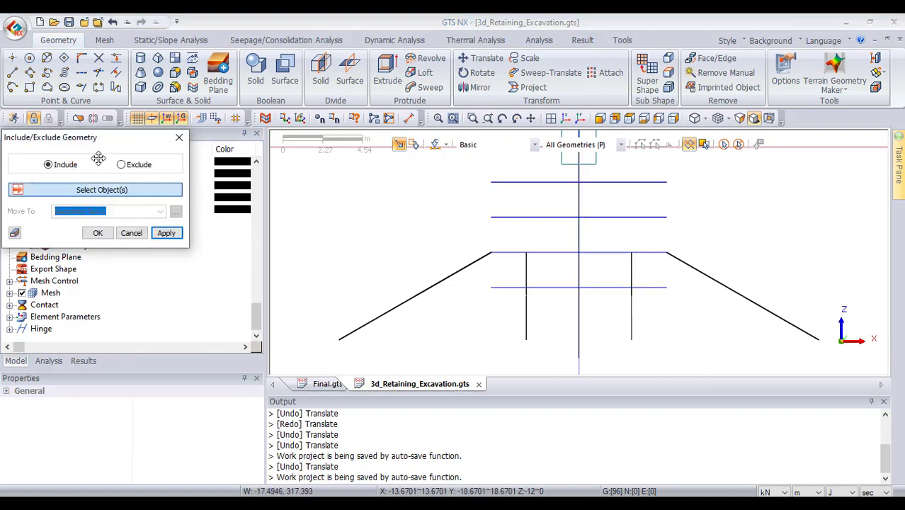
left_click_drag(785, 274, 689, 338)
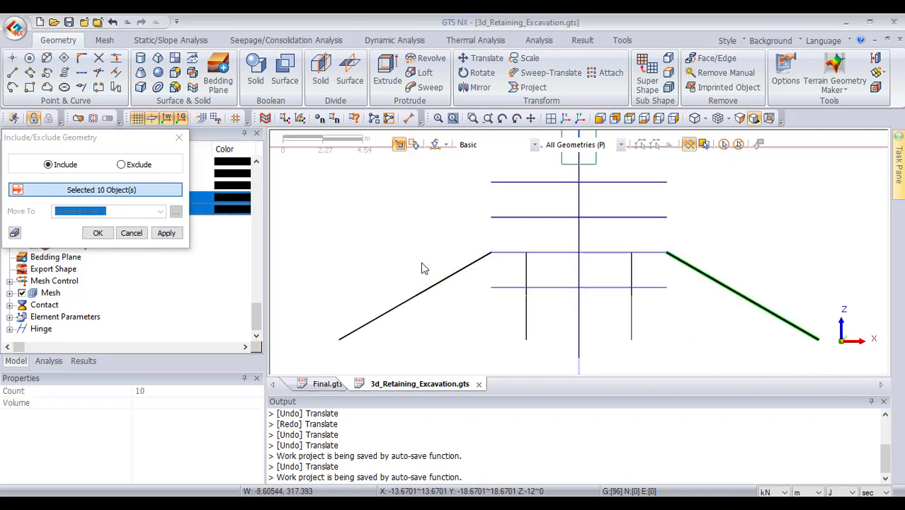
left_click_drag(421, 298, 374, 362)
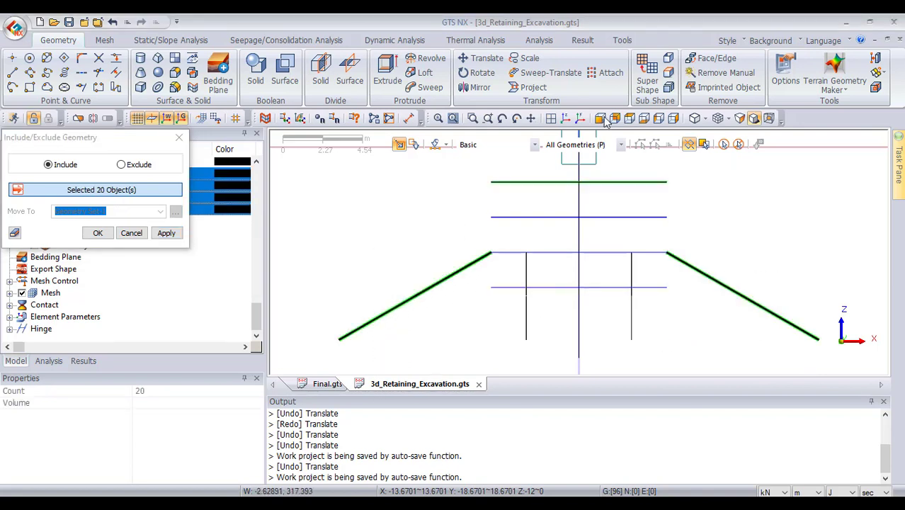
Add the inclined anchor lines at both ends in the side view, include the selection in Geometry Set-2 and close Include/Exclude Geometry
left_click(615, 118)
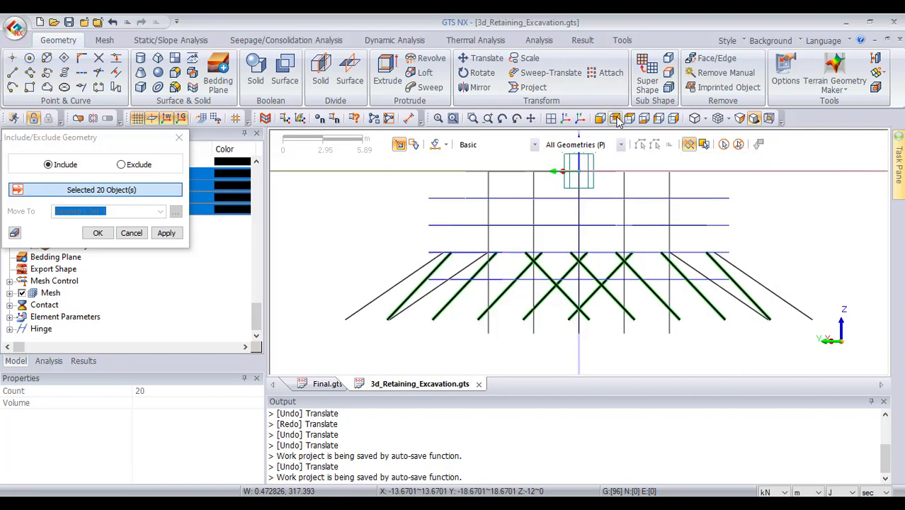
left_click(659, 118)
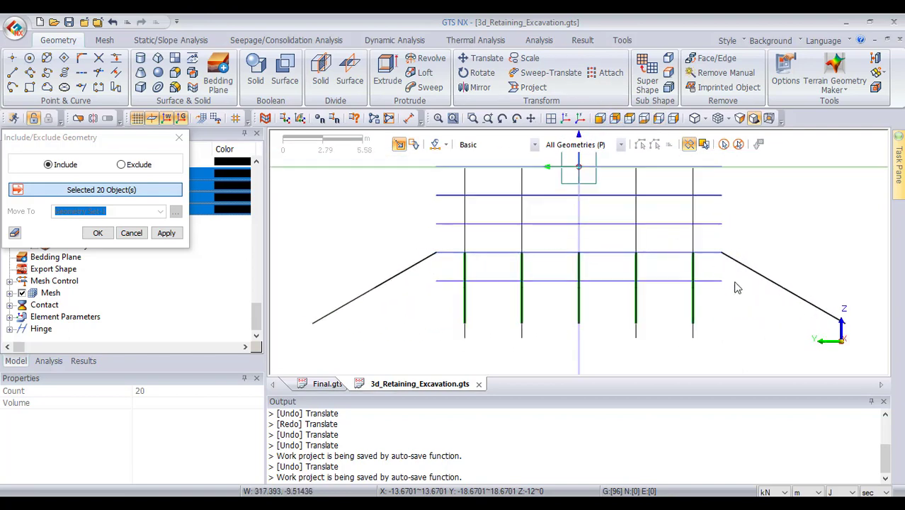
left_click_drag(816, 274, 734, 353)
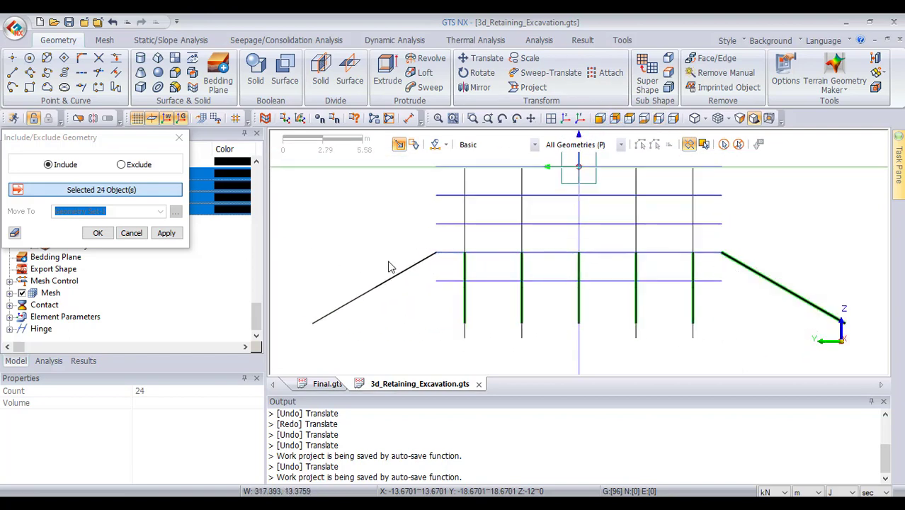
left_click_drag(397, 256, 316, 327)
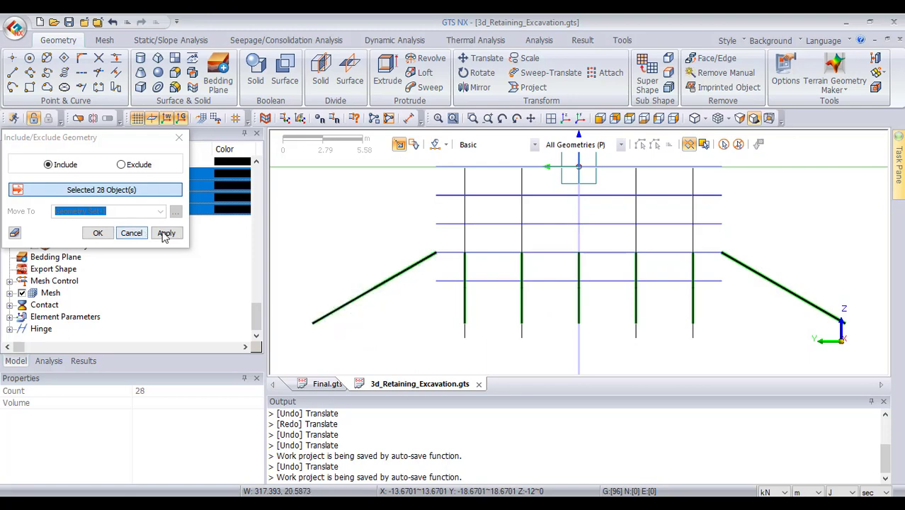
left_click(167, 234)
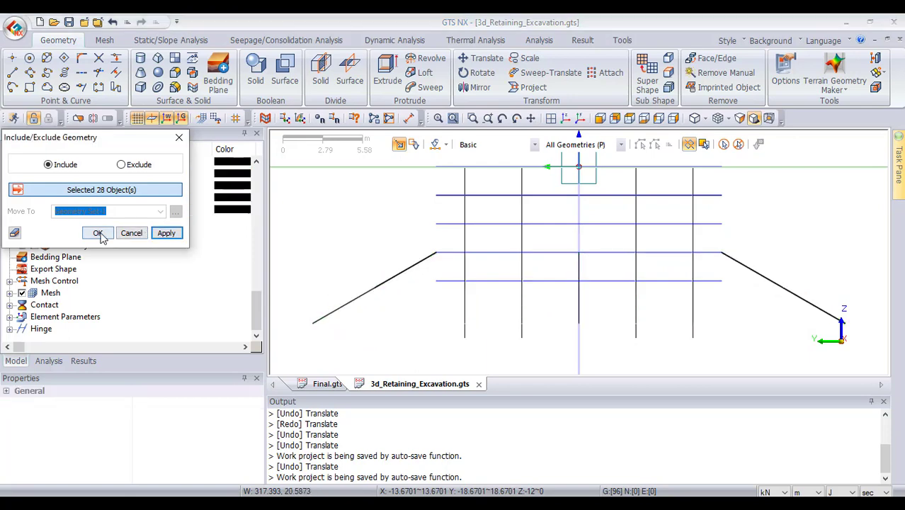
left_click(123, 235)
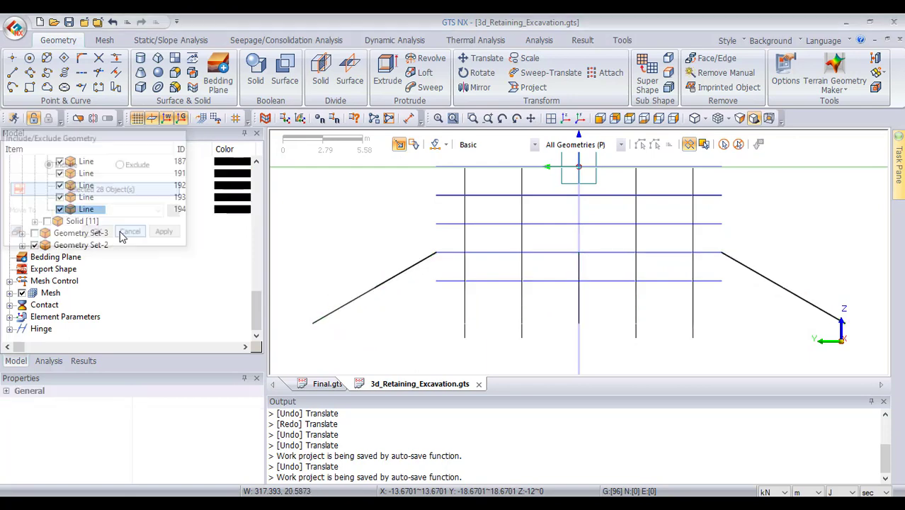
Hide Geometry Set-2 and isolate the five vertical lines along the middle of the excavation using Show Only
left_click(34, 245)
scroll(481, 287, "down", 3)
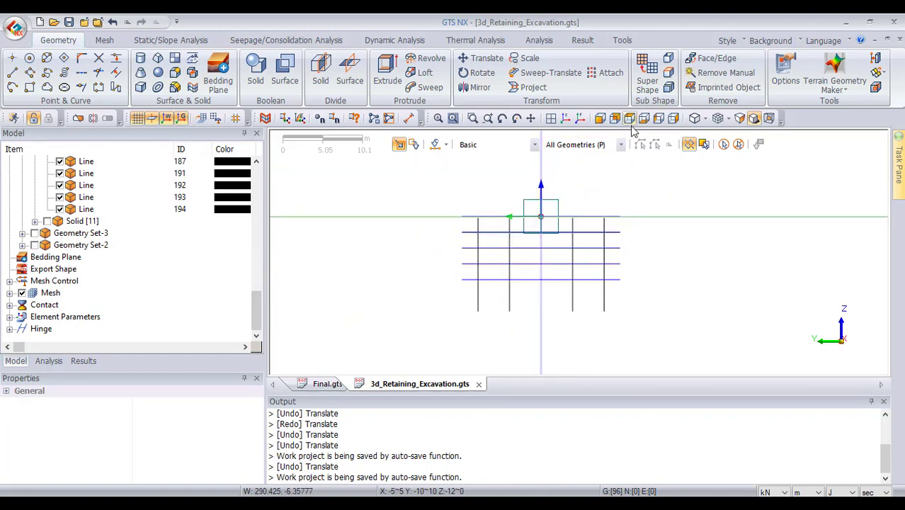
middle_click_drag(555, 135, 547, 315)
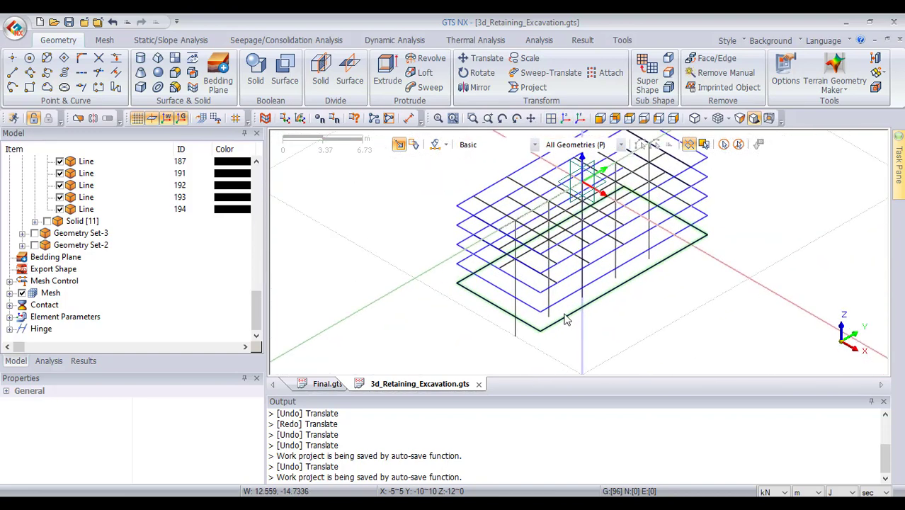
left_click(516, 314)
left_click(549, 301)
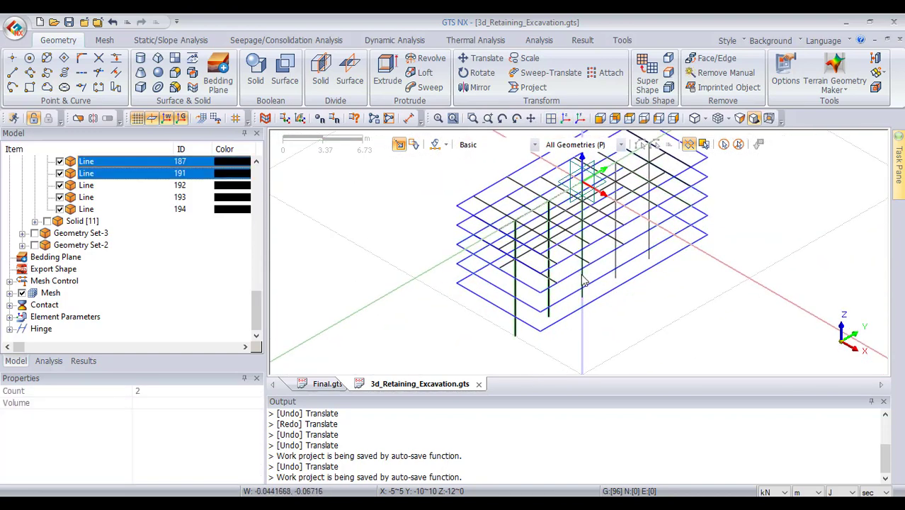
left_click(582, 284)
left_click(617, 276)
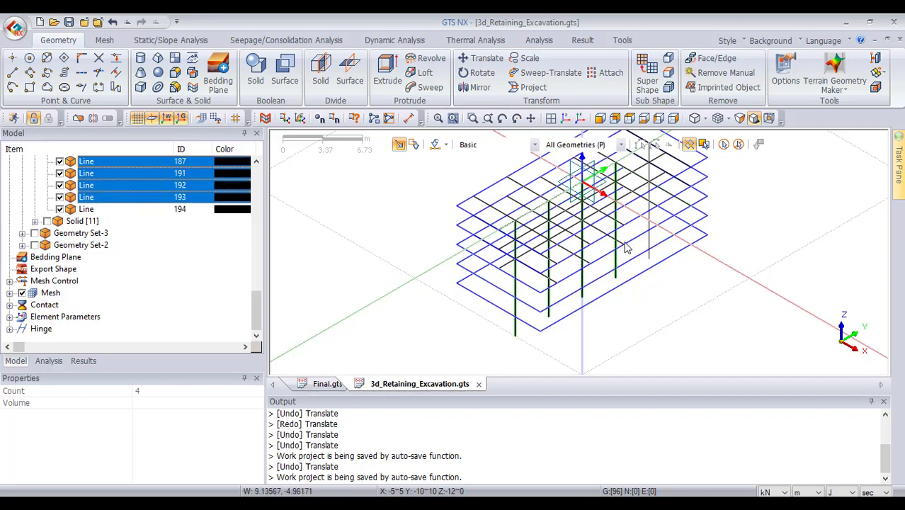
left_click(650, 250)
right_click(649, 248)
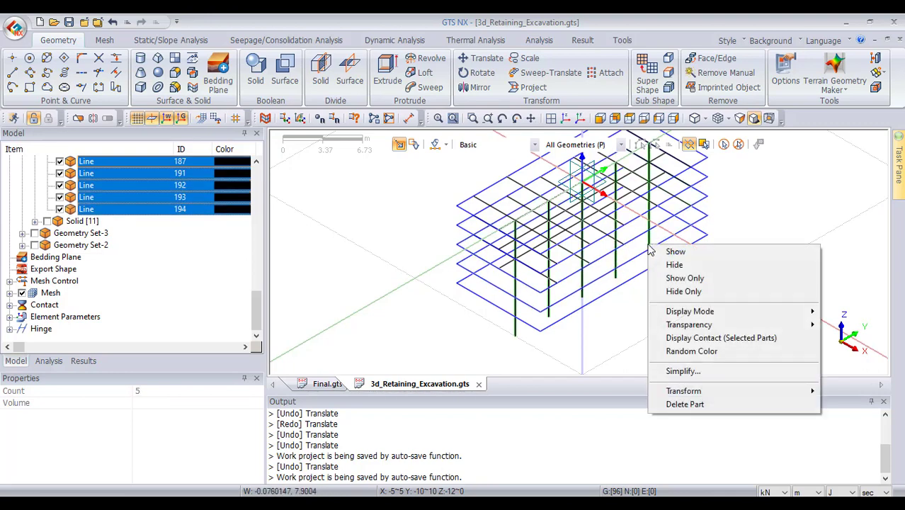
left_click(682, 284)
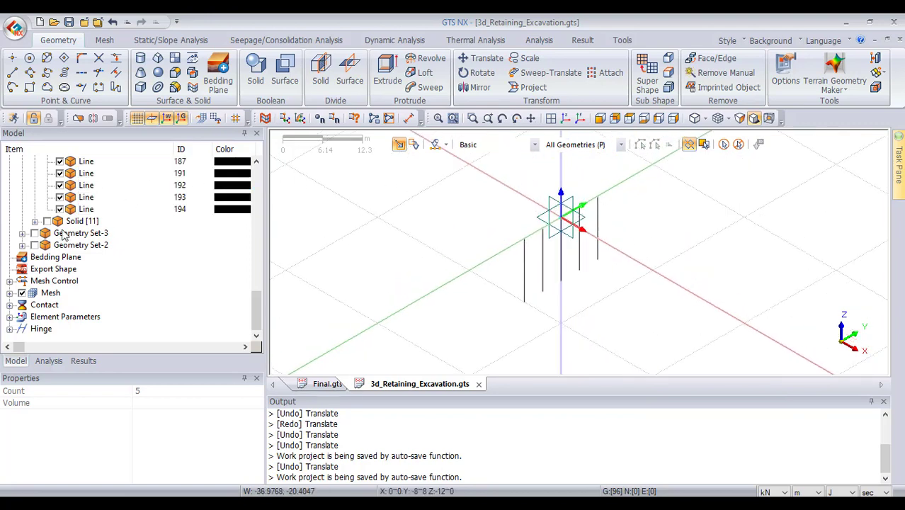
Create another new geometry set for the five isolated vertical lines
scroll(64, 236, "up", 10)
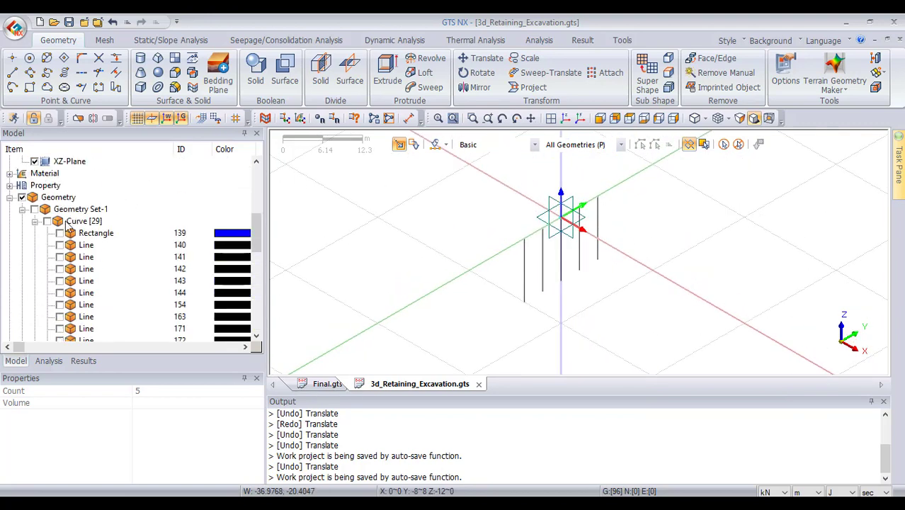
right_click(85, 257)
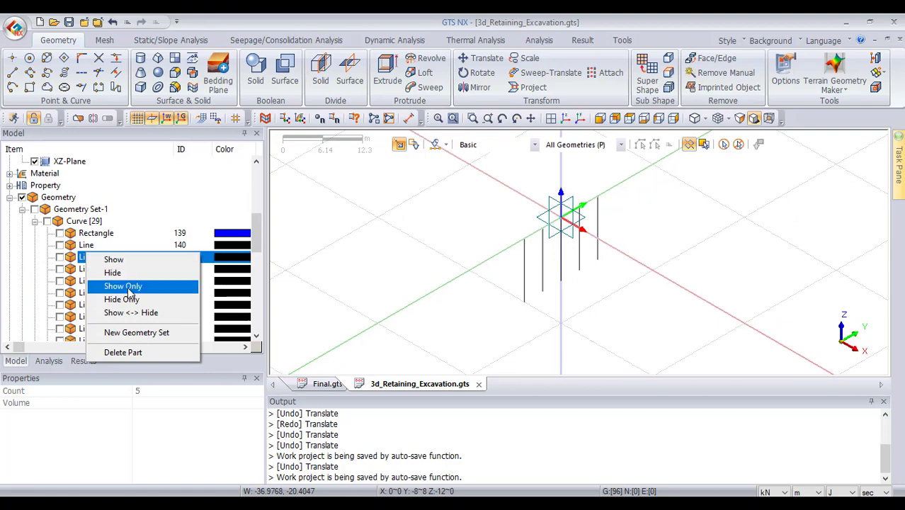
left_click(152, 331)
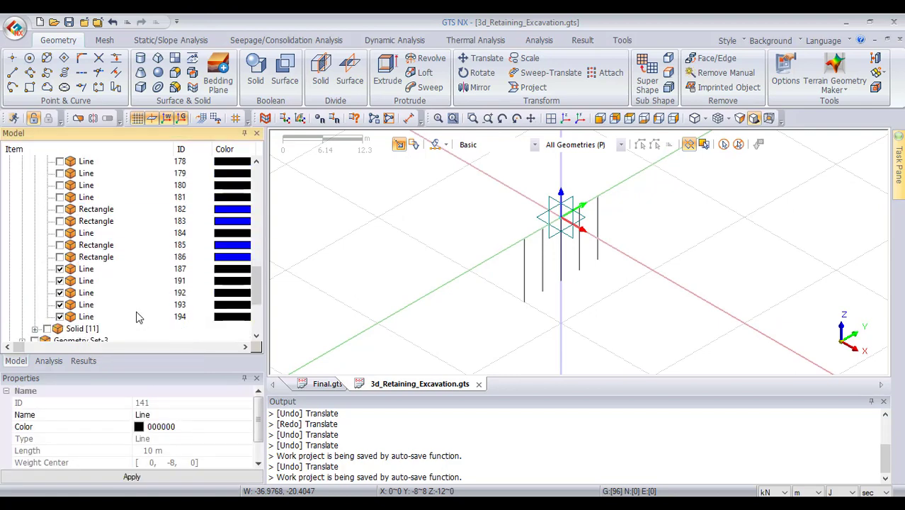
scroll(138, 317, "up", 10)
scroll(138, 317, "down", 10)
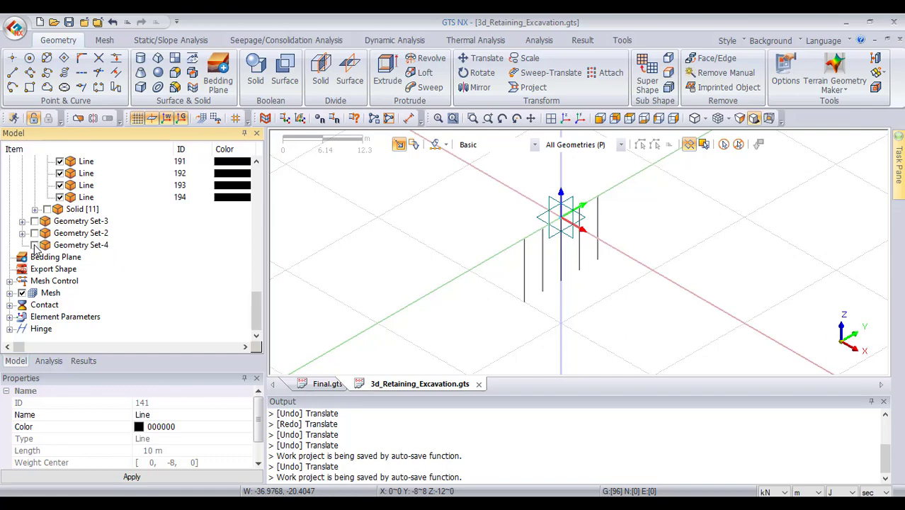
Include the five vertical lines in Geometry Set-4 and close Include/Exclude Geometry
left_click(51, 246)
right_click(52, 246)
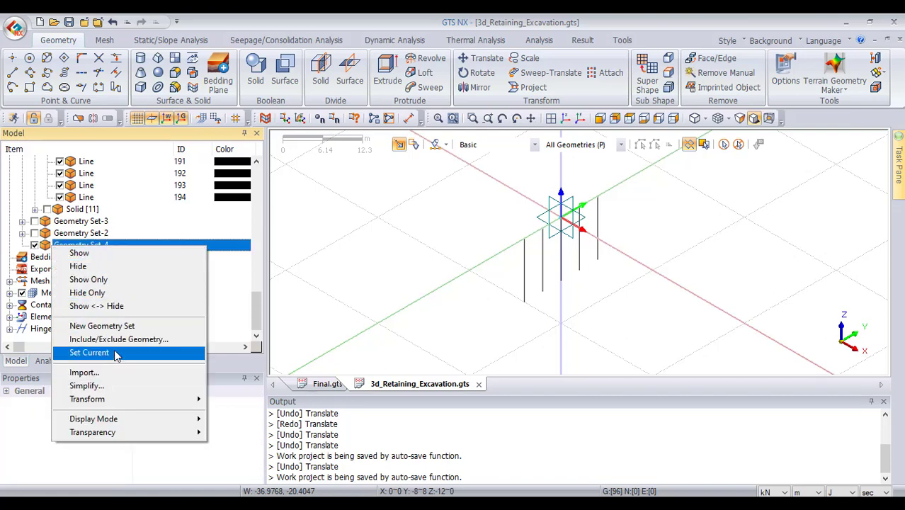
left_click(117, 340)
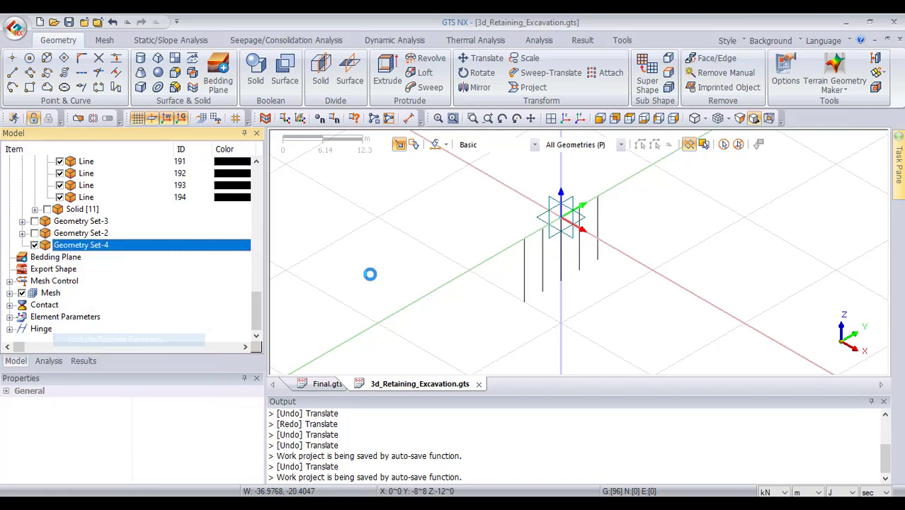
left_click_drag(630, 184, 457, 307)
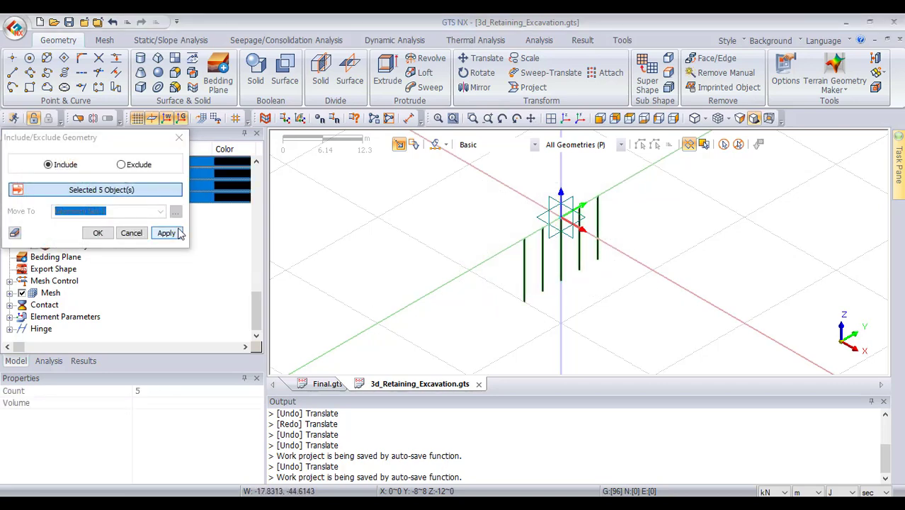
left_click(167, 233)
left_click(131, 233)
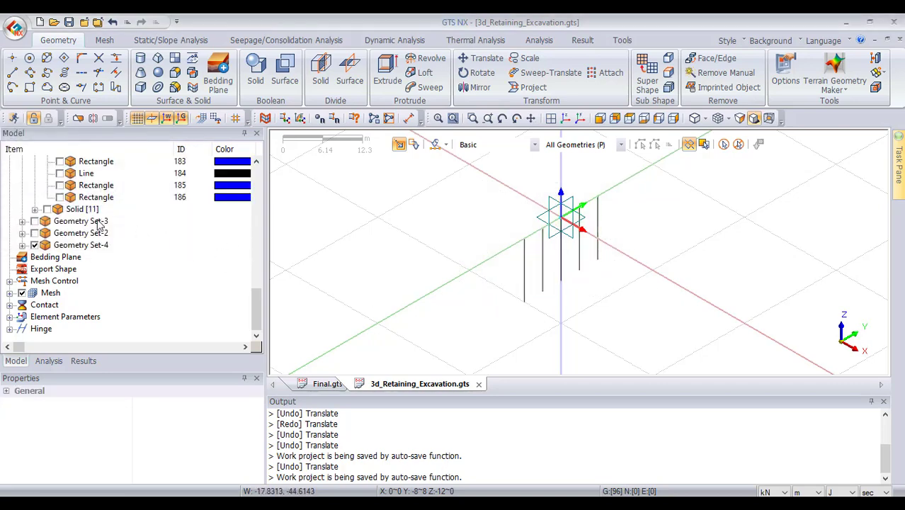
Toggle the display of Geometry Set-2 to check its contents, and hide Geometry Set-4
left_click(34, 235)
left_click(34, 235)
left_click(34, 235)
left_click(34, 234)
left_click(34, 246)
Show the curves of Geometry Set-1 and select all five stacked blue rectangles in the isometric view
scroll(51, 241, "up", 10)
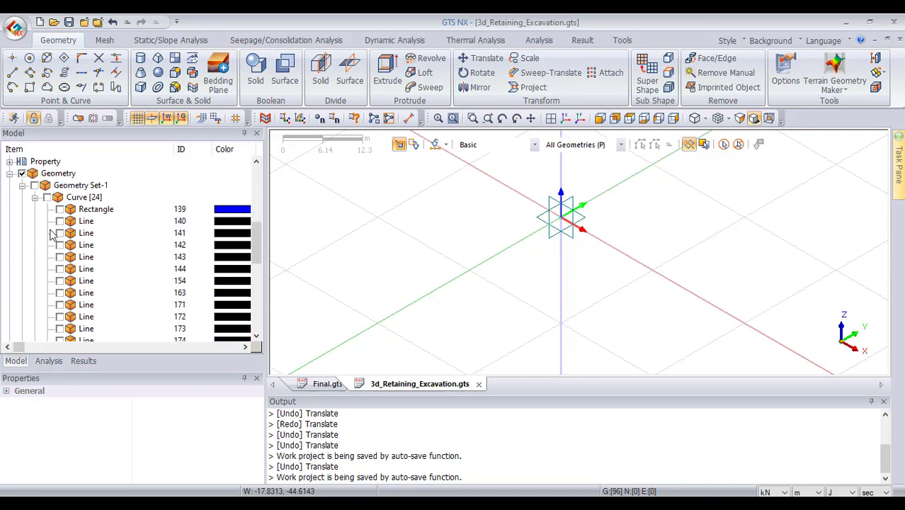
left_click(47, 198)
scroll(553, 296, "up", 3)
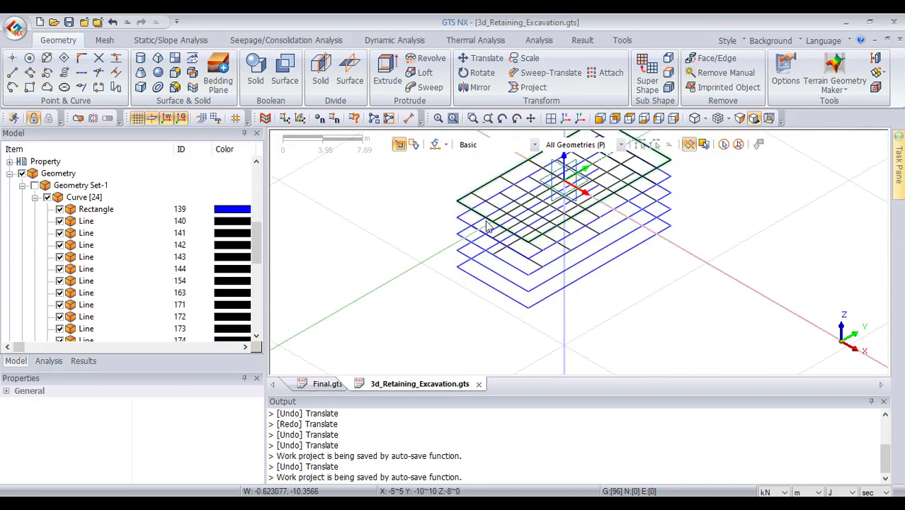
left_click(489, 225)
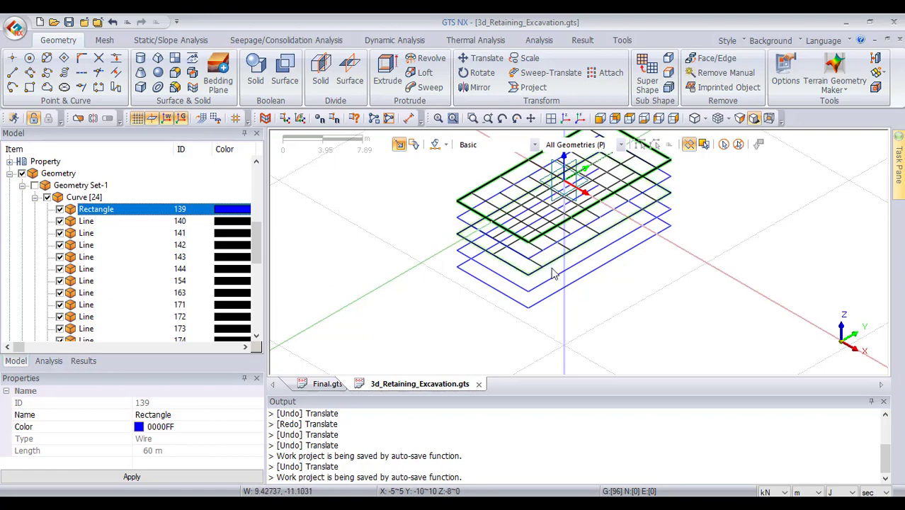
scroll(554, 275, "down", 1)
scroll(554, 275, "down", 1)
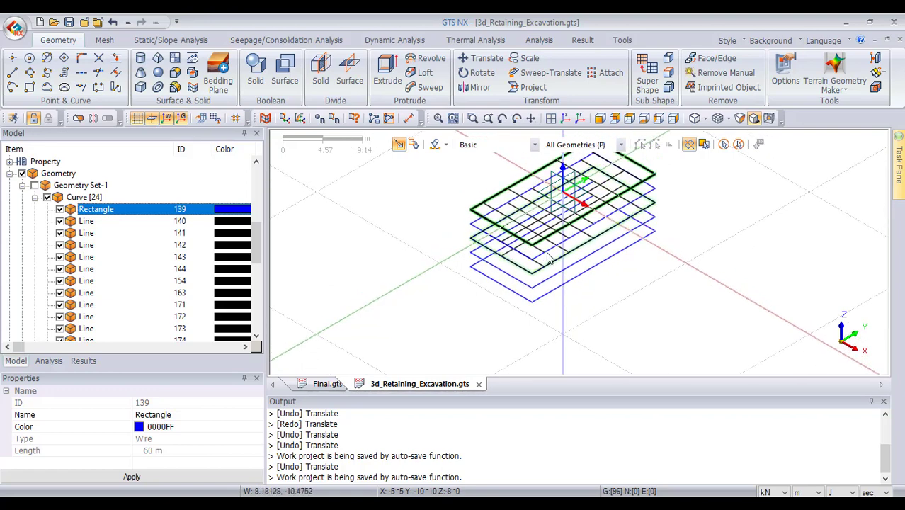
left_click(540, 277)
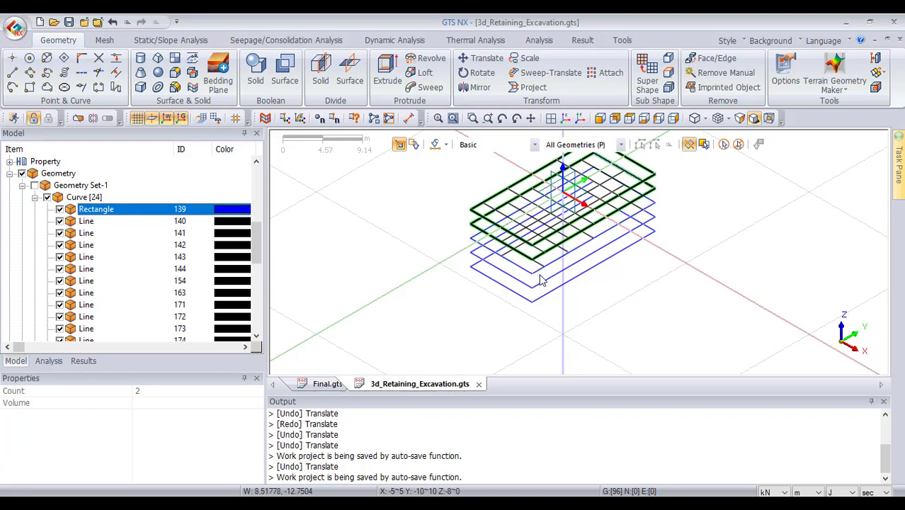
left_click(542, 282)
left_click(550, 291)
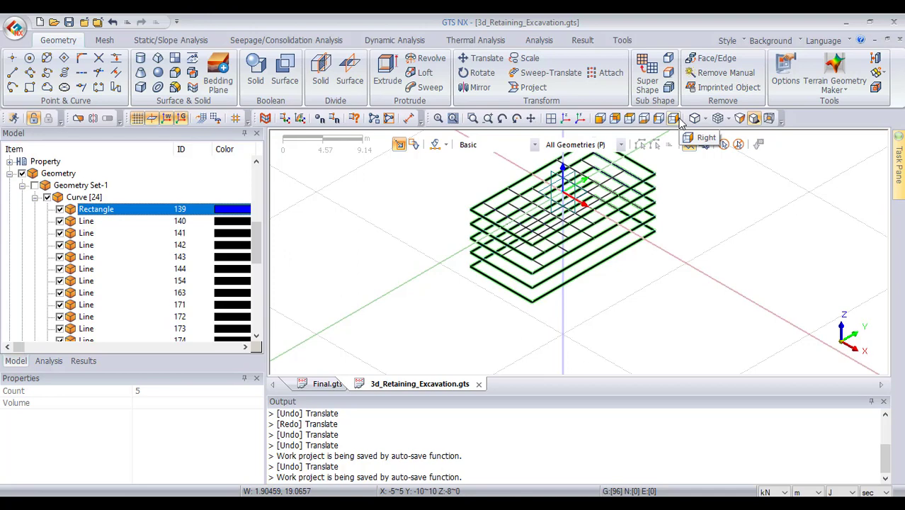
left_click(565, 119)
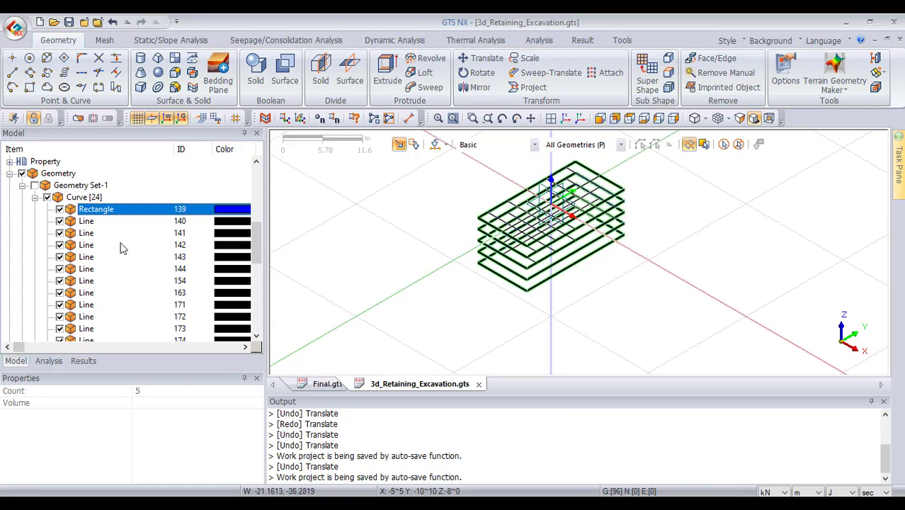
Check which Geometry Set-1 curve entries correspond to which grid lines in the model by highlighting them individually
left_click(86, 222)
left_click(87, 245)
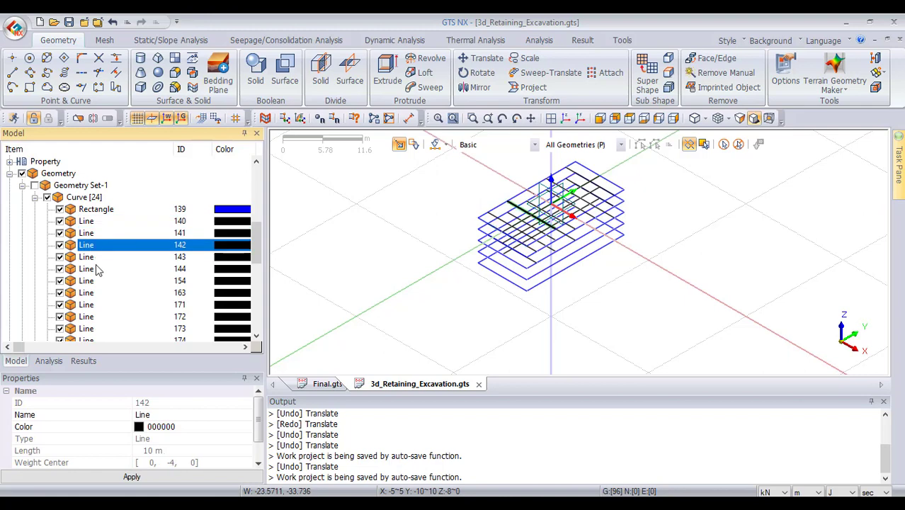
left_click(92, 269)
left_click(89, 294)
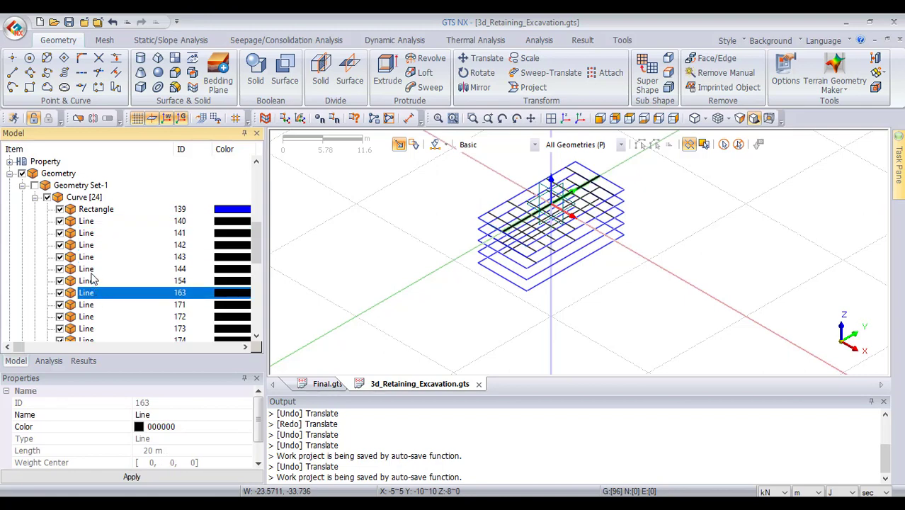
left_click(90, 272)
left_click(88, 293)
left_click(88, 305)
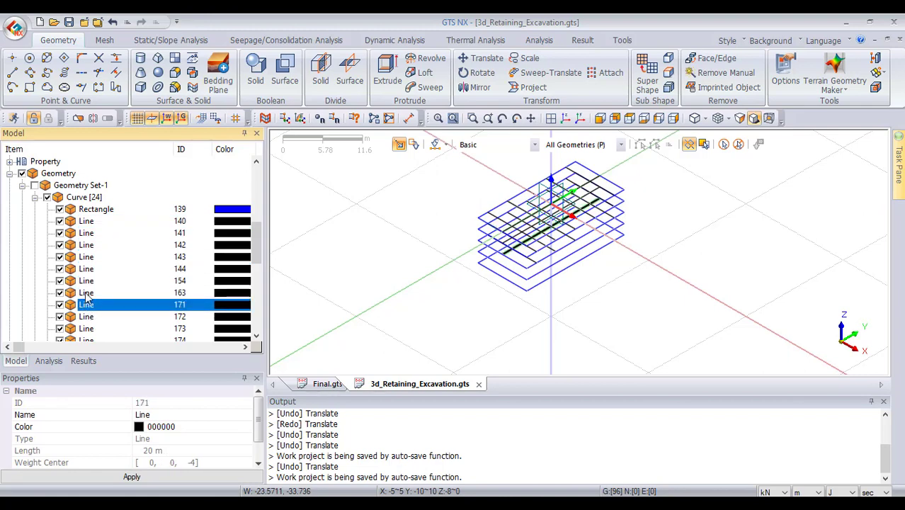
left_click(95, 223)
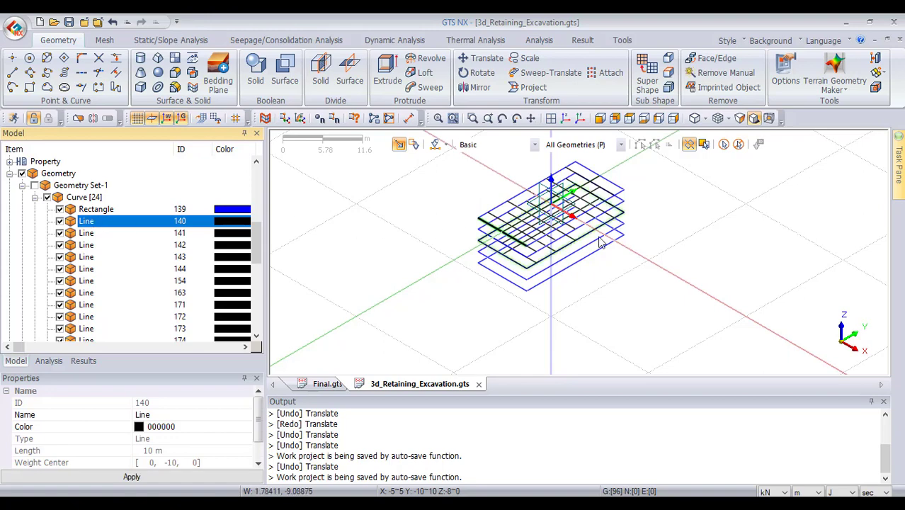
Hide all curves of the three lowest levels, selected together in the front view
left_click(600, 118)
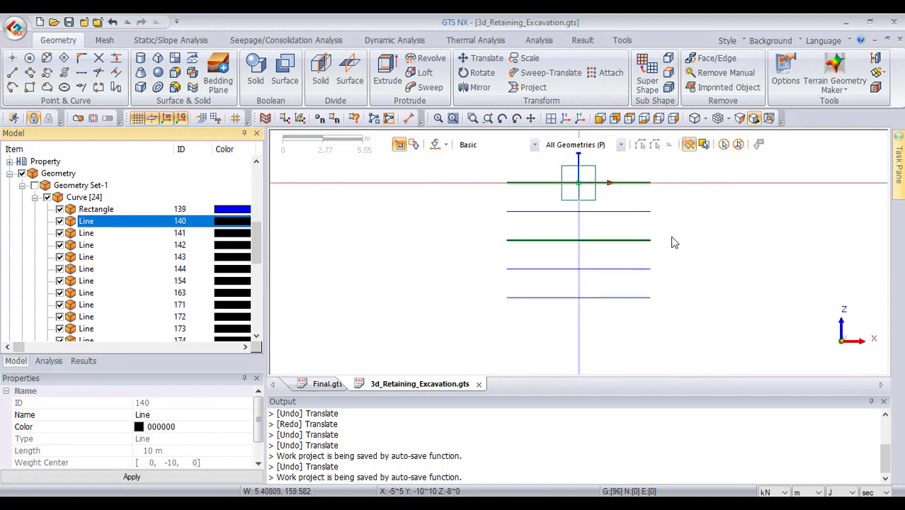
left_click_drag(692, 235, 440, 338)
right_click(545, 274)
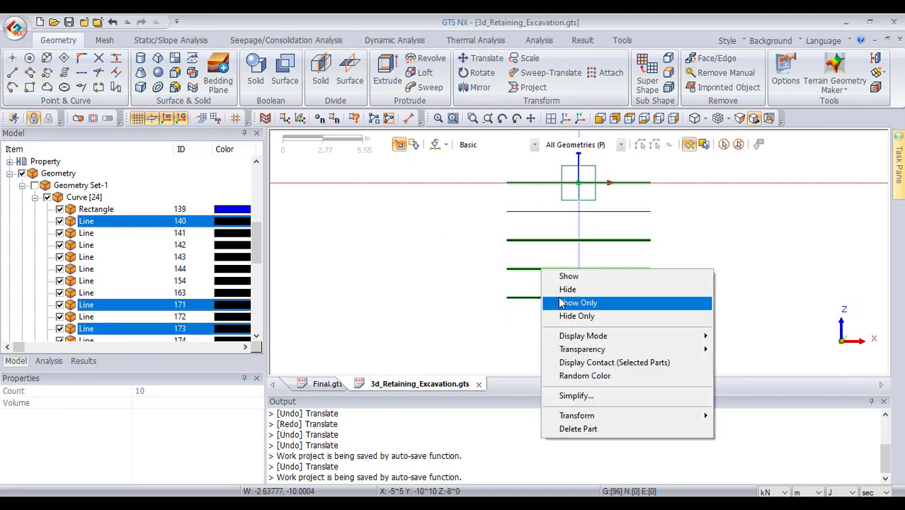
left_click(567, 289)
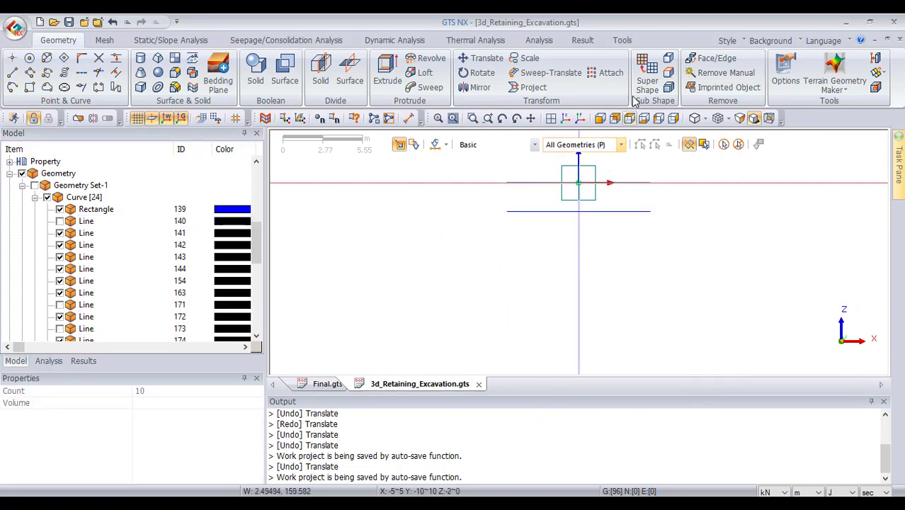
Hide the two remaining blue rectangles in the isometric view so only the black grid lines stay displayed
left_click(566, 118)
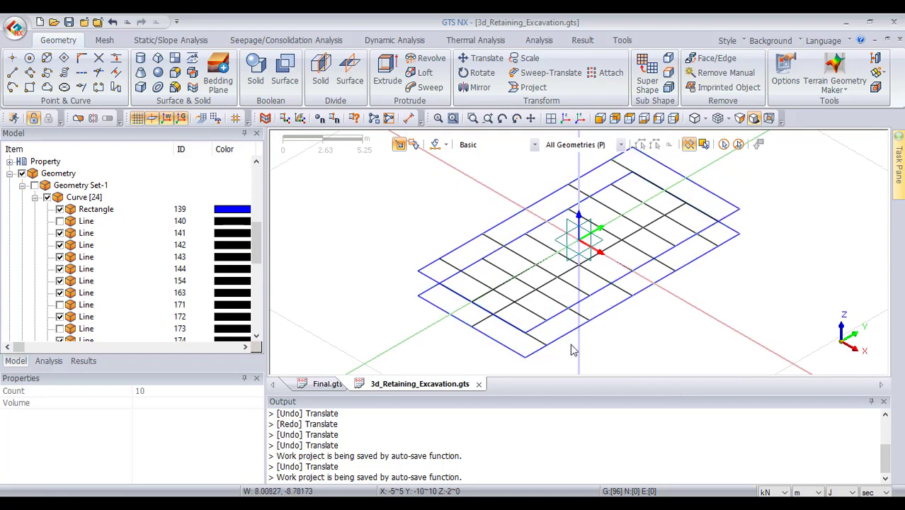
left_click(567, 333)
right_click(568, 333)
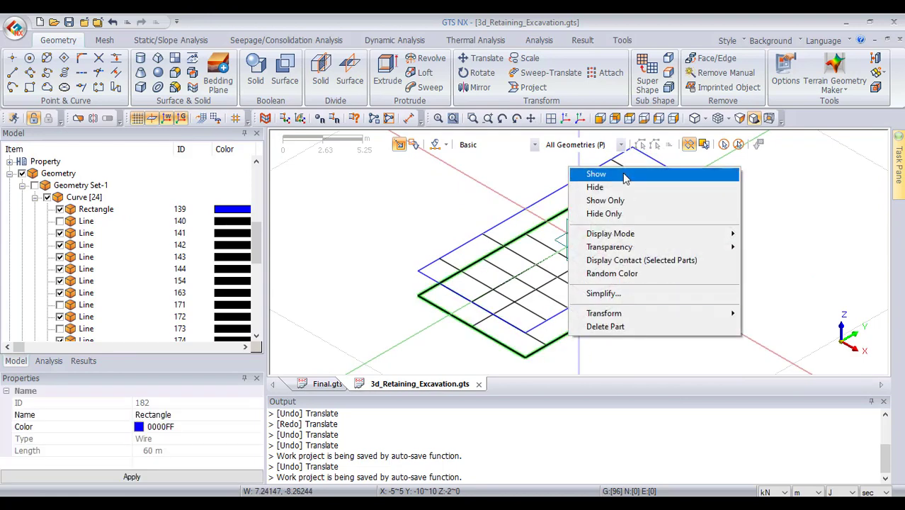
left_click(596, 174)
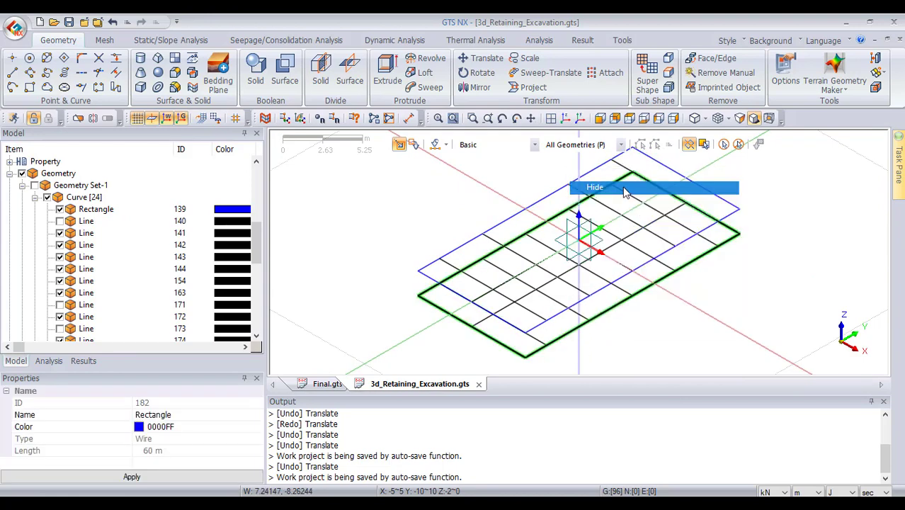
left_click(567, 309)
right_click(567, 309)
left_click(613, 331)
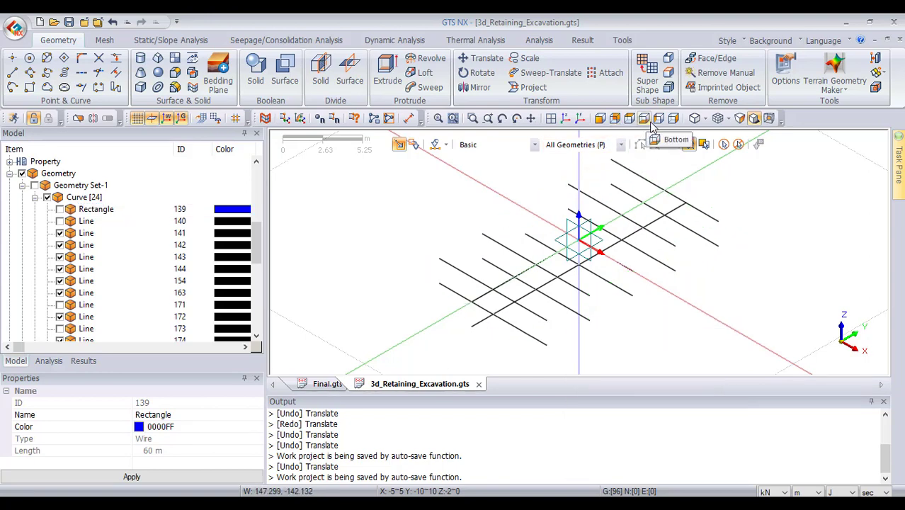
Create a new geometry set for the lower level of grid lines in the front view
left_click(599, 119)
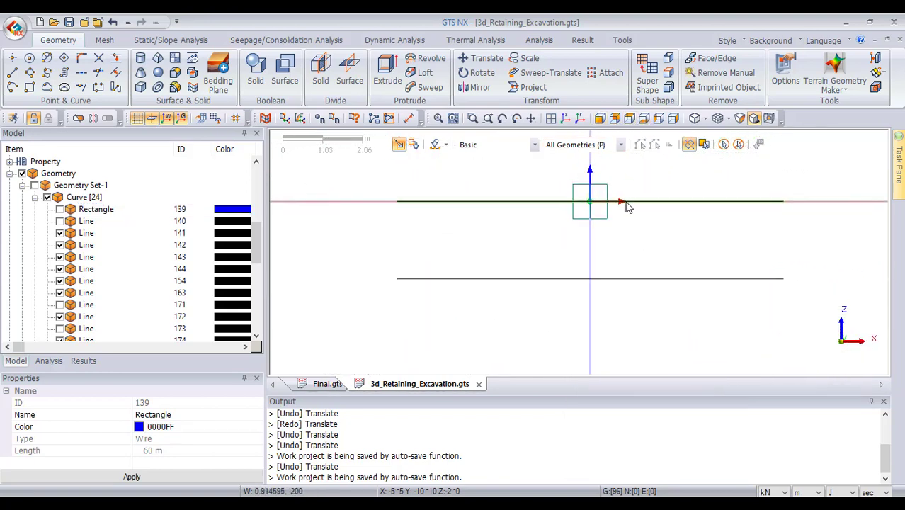
scroll(115, 214, "down", 5)
scroll(114, 197, "up", 7)
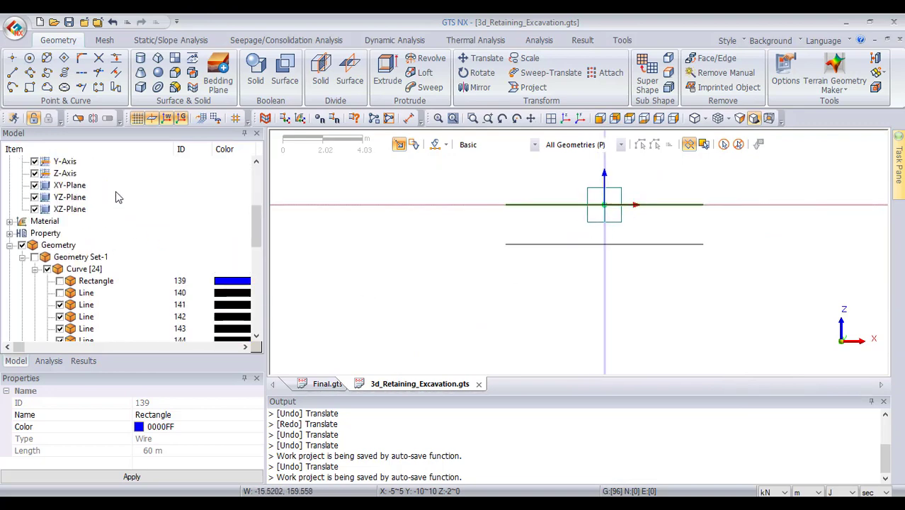
scroll(70, 212, "down", 2)
right_click(69, 189)
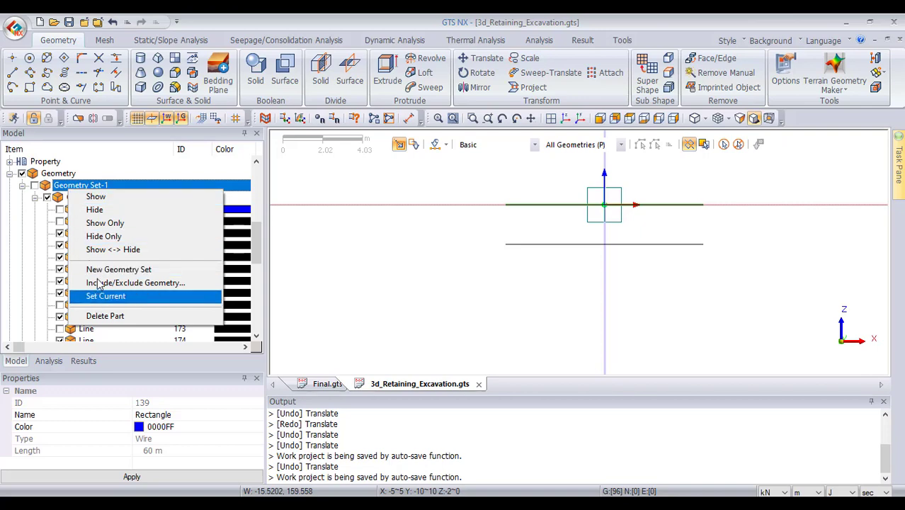
left_click(92, 269)
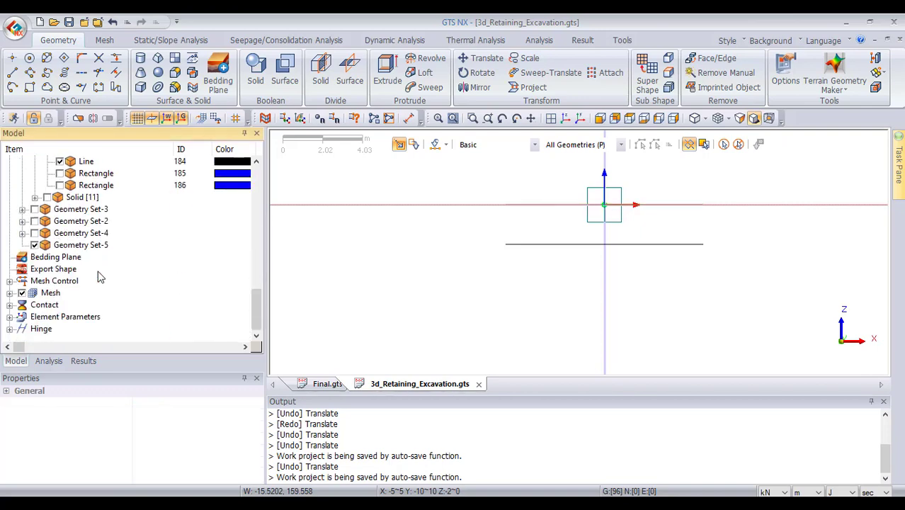
Include the six lines of the lower visible level in Geometry Set-5 and close Include/Exclude Geometry
scroll(98, 279, "up", 1)
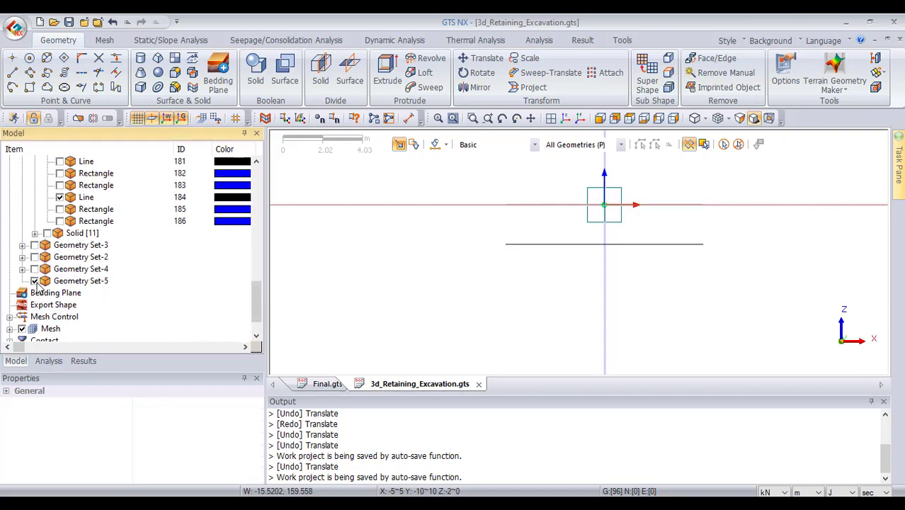
scroll(635, 277, "down", 2)
left_click_drag(698, 198, 469, 236)
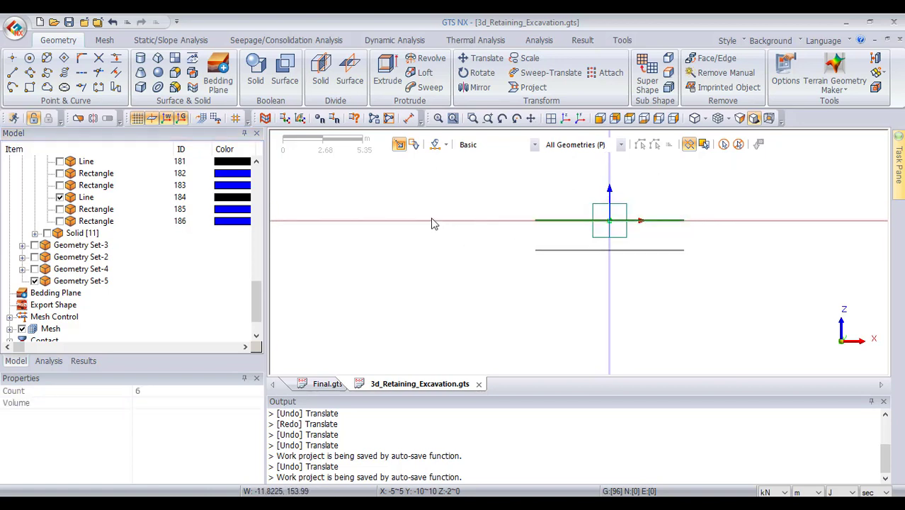
right_click(79, 269)
left_click(62, 282)
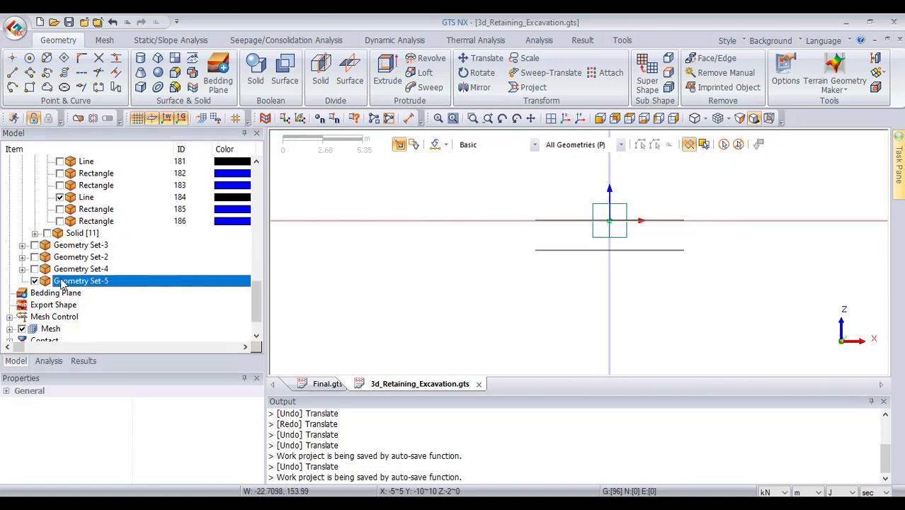
right_click(63, 282)
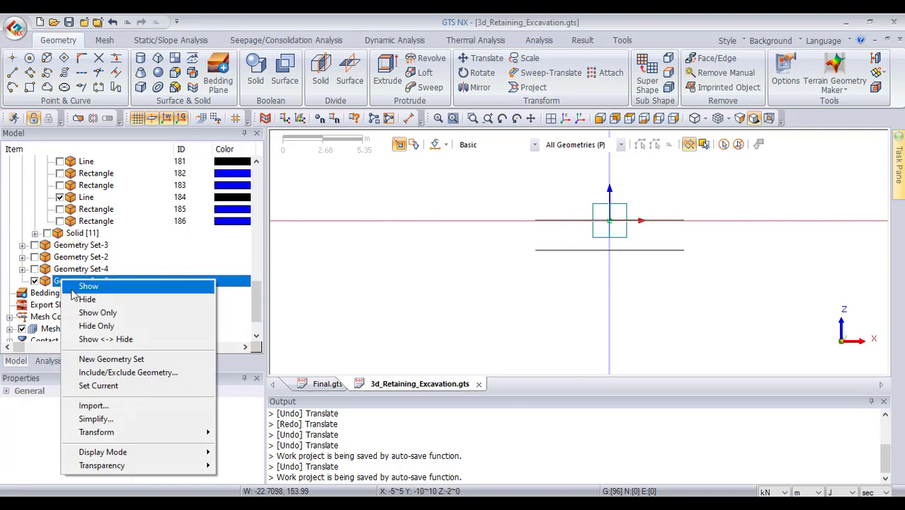
left_click(90, 376)
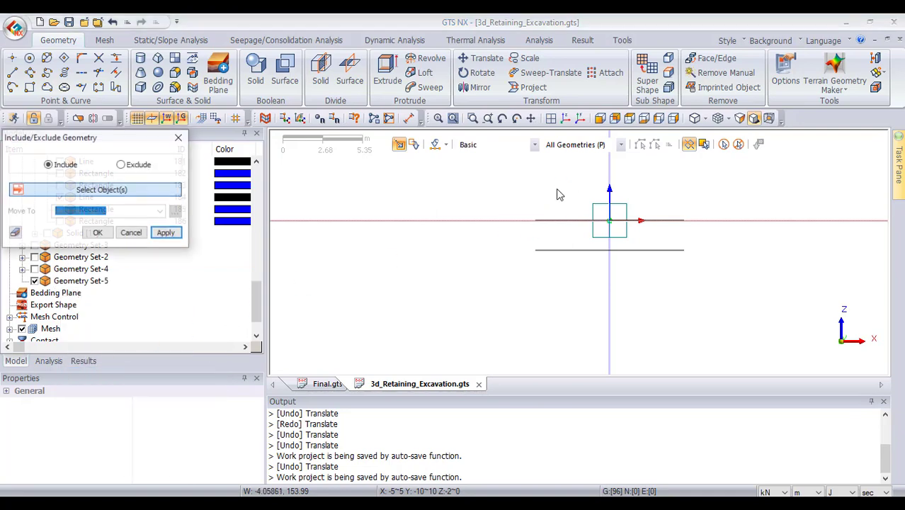
left_click_drag(734, 201, 441, 270)
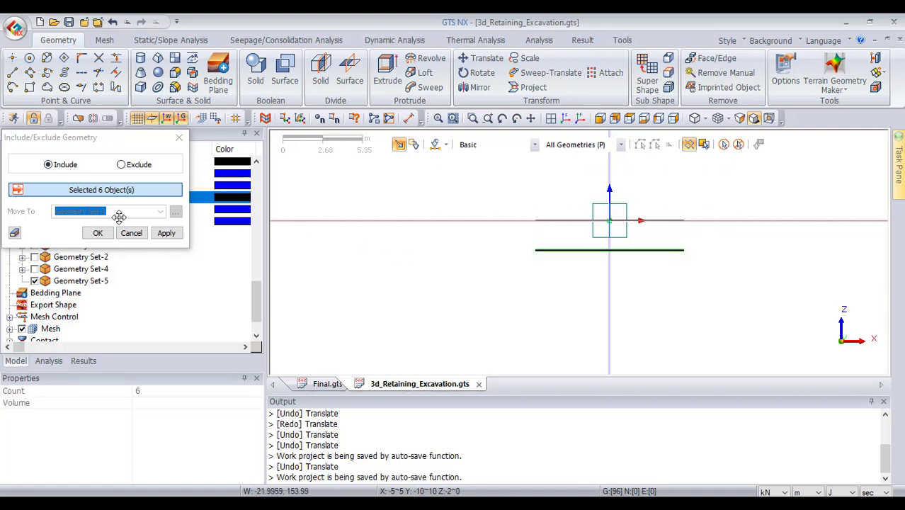
left_click(169, 233)
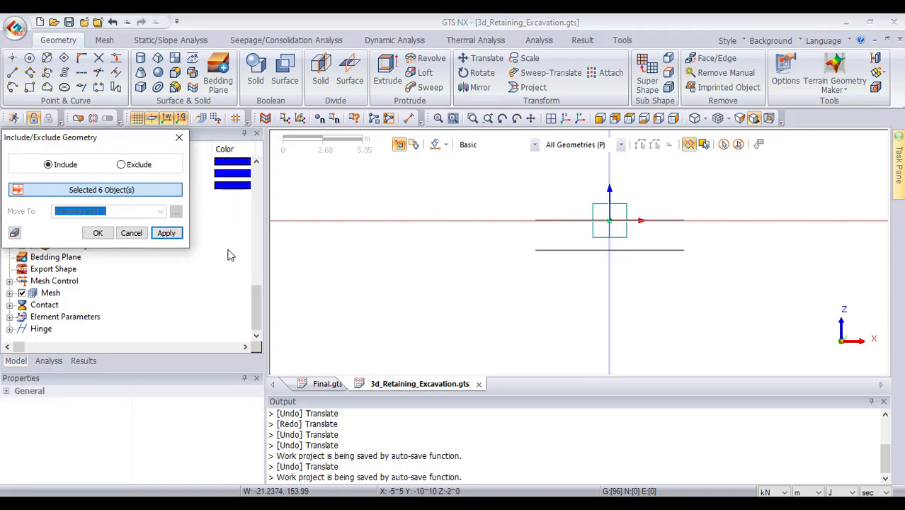
left_click(131, 233)
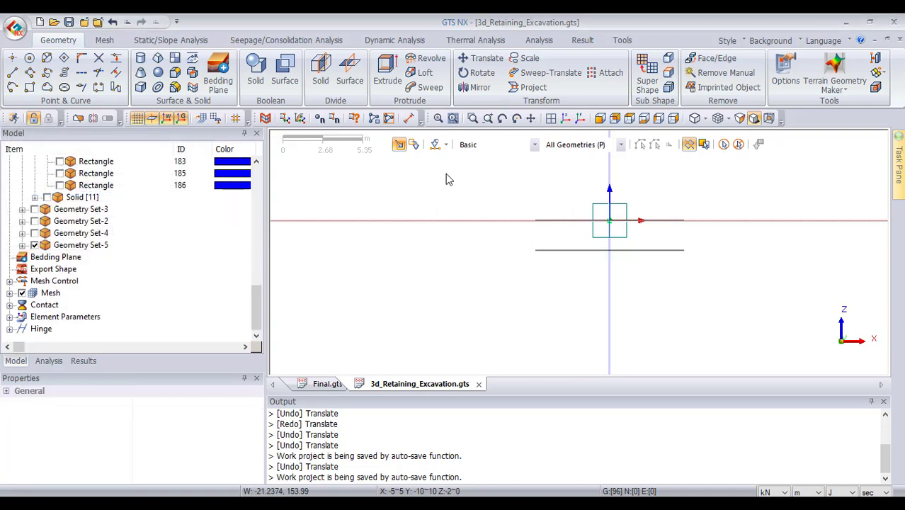
Check the remaining grid lines in isometric and front views, and show all curves of Geometry Set-1 again
left_click(565, 119)
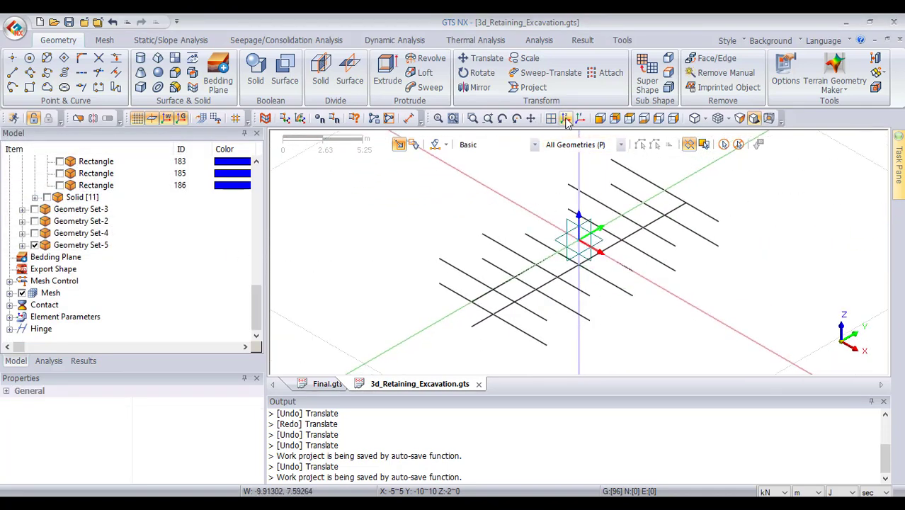
left_click(580, 118)
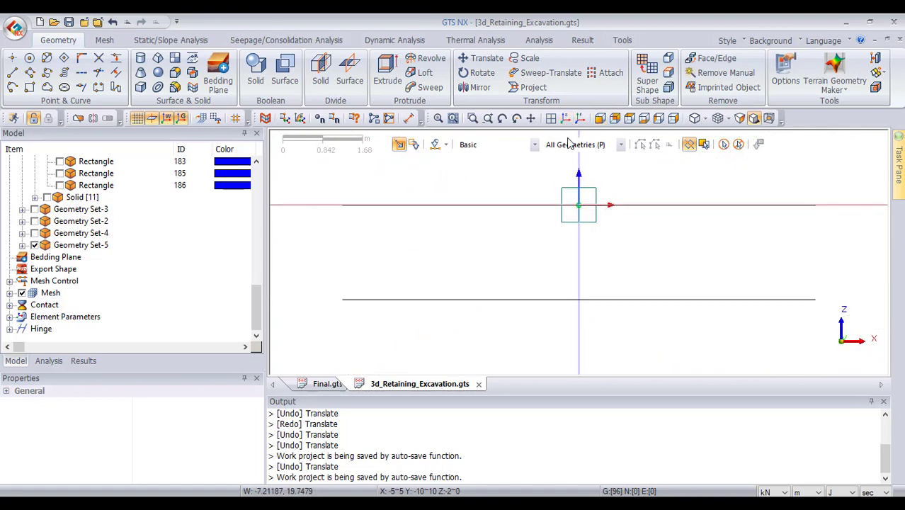
scroll(81, 245, "up", 12)
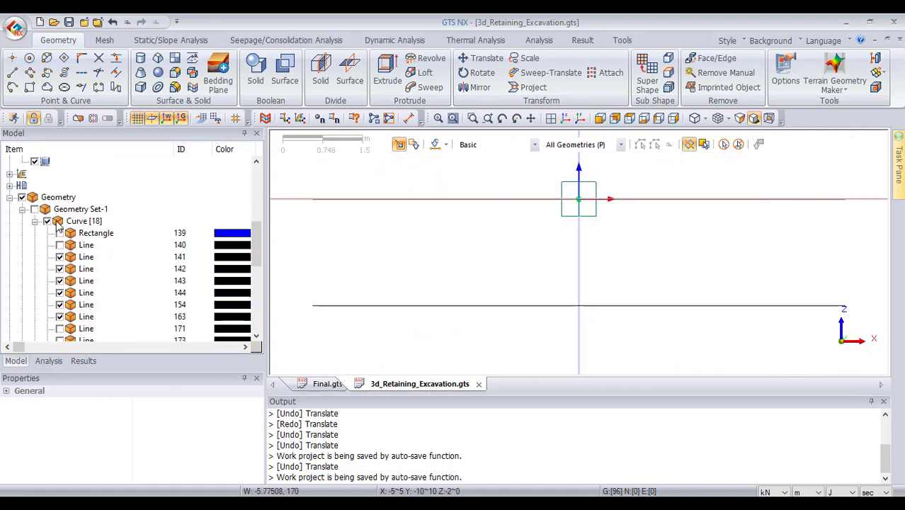
left_click(47, 221)
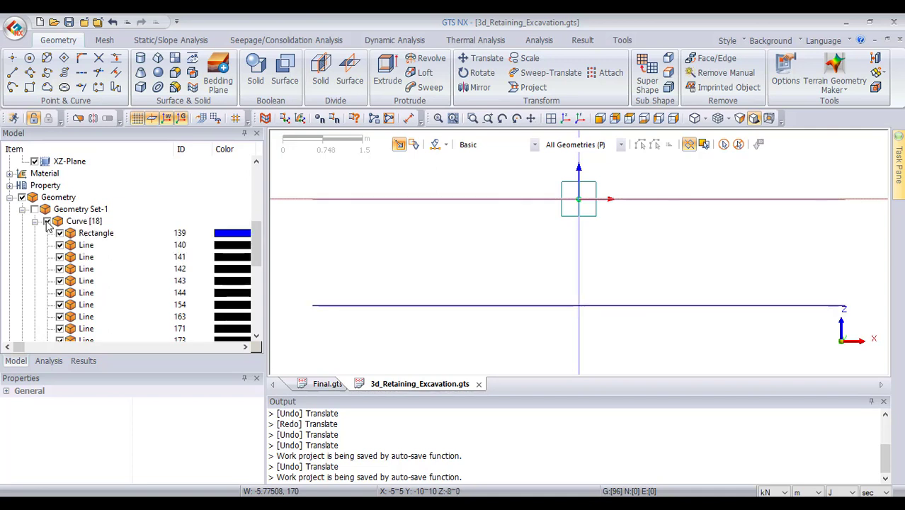
scroll(662, 233, "down", 6)
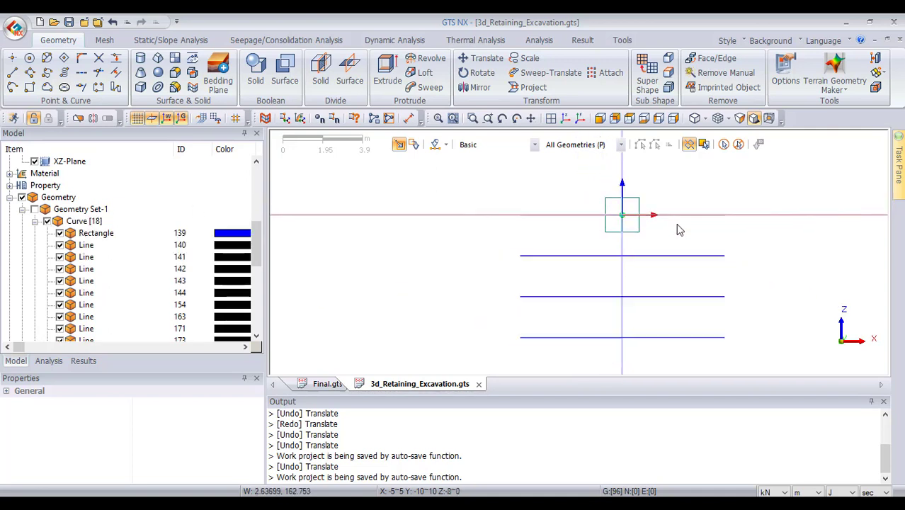
scroll(687, 244, "down", 1)
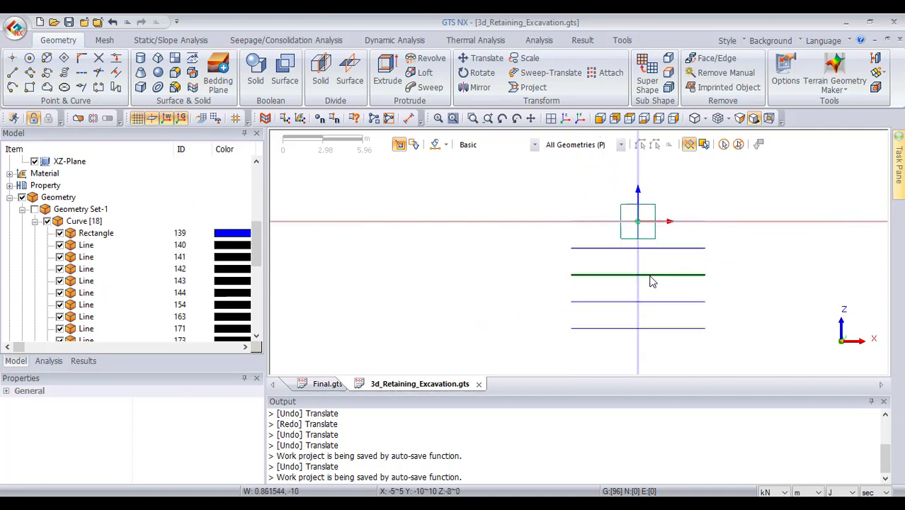
left_click(705, 144)
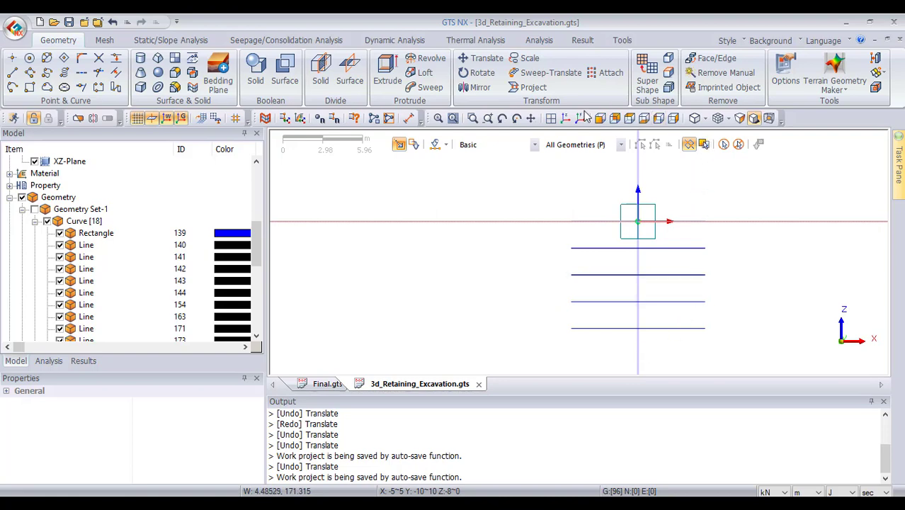
Delete the topmost level of Geometry Set-1, its rectangle and seven lines, selected together in the front view
left_click(564, 119)
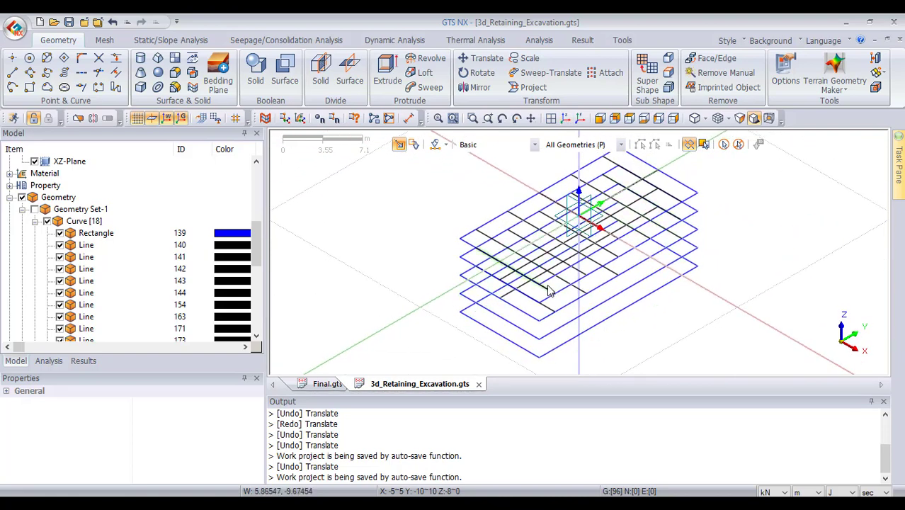
scroll(555, 276, "up", 2)
scroll(555, 276, "down", 3)
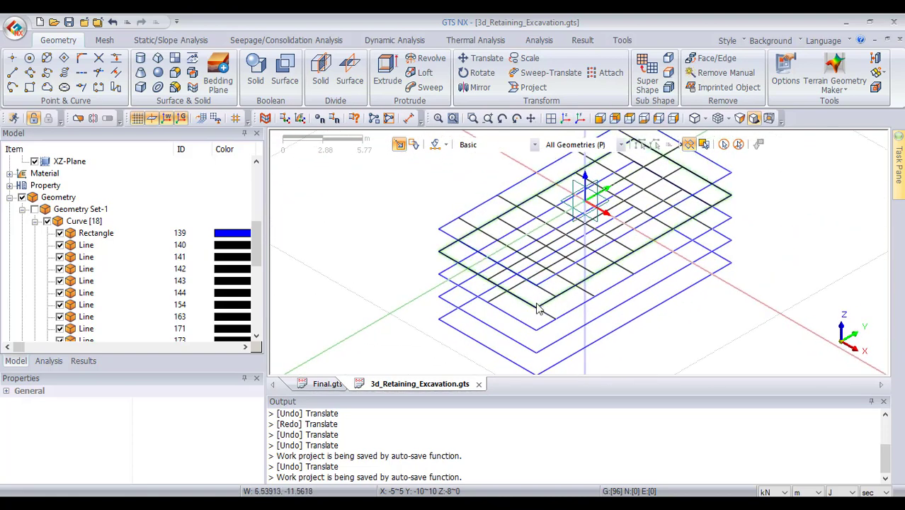
left_click(600, 119)
scroll(609, 220, "down", 2)
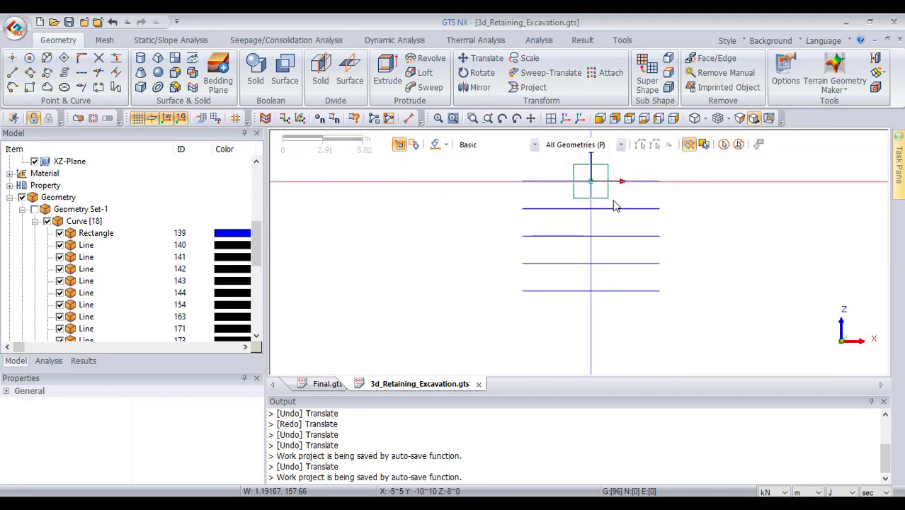
left_click_drag(692, 160, 476, 191)
key("Delete")
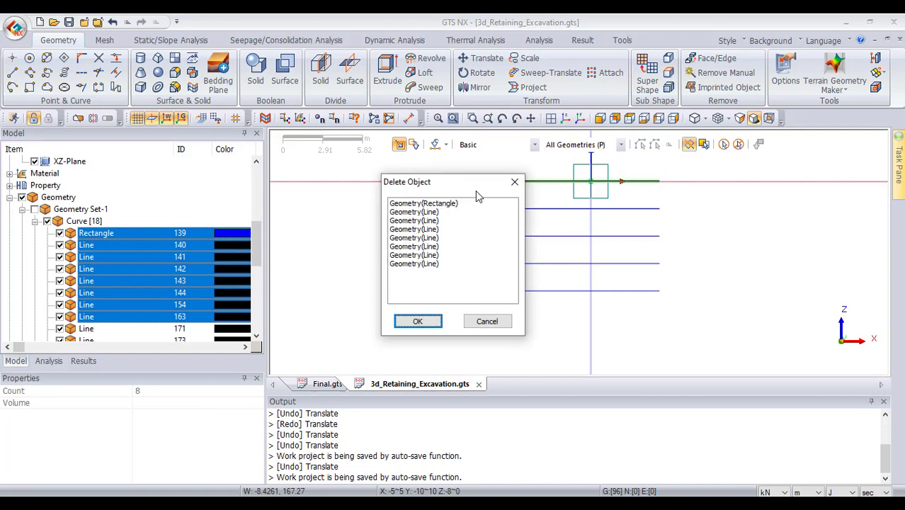
left_click(416, 319)
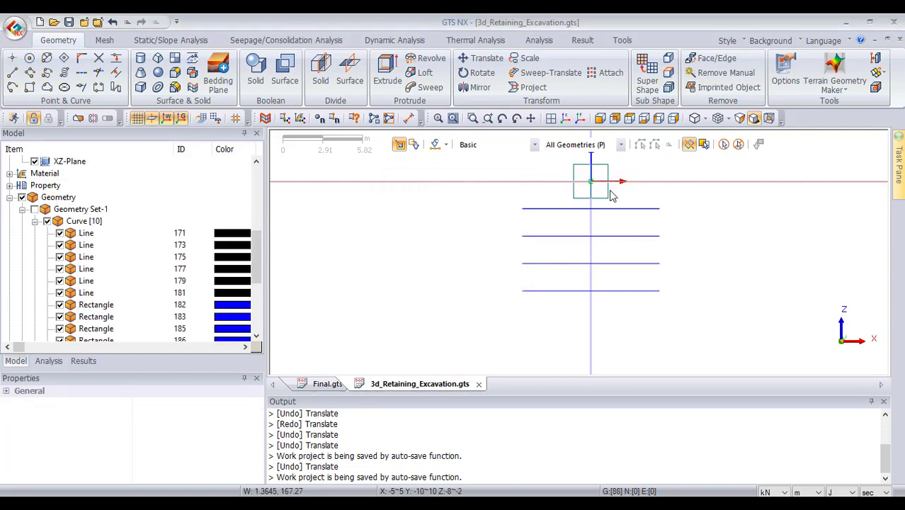
Hide the four blue rectangles of Geometry Set-1, selected together in the isometric view
left_click(599, 120)
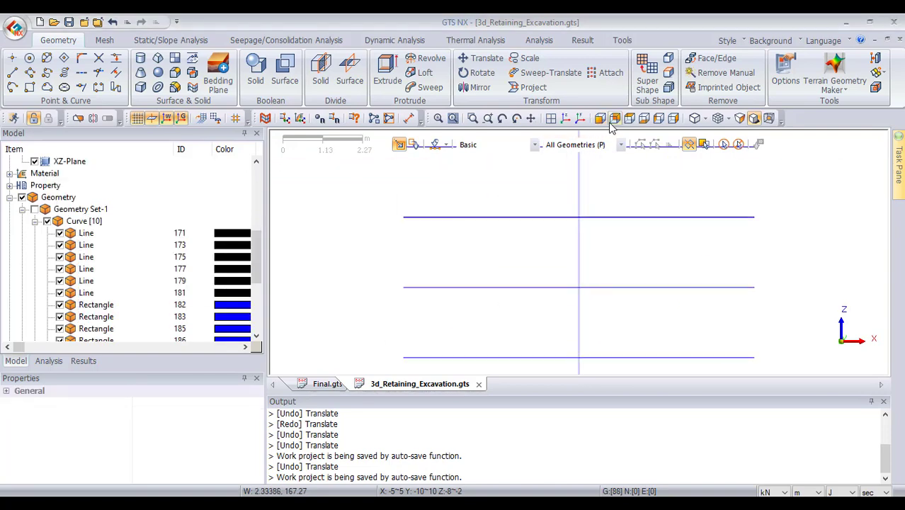
left_click(566, 118)
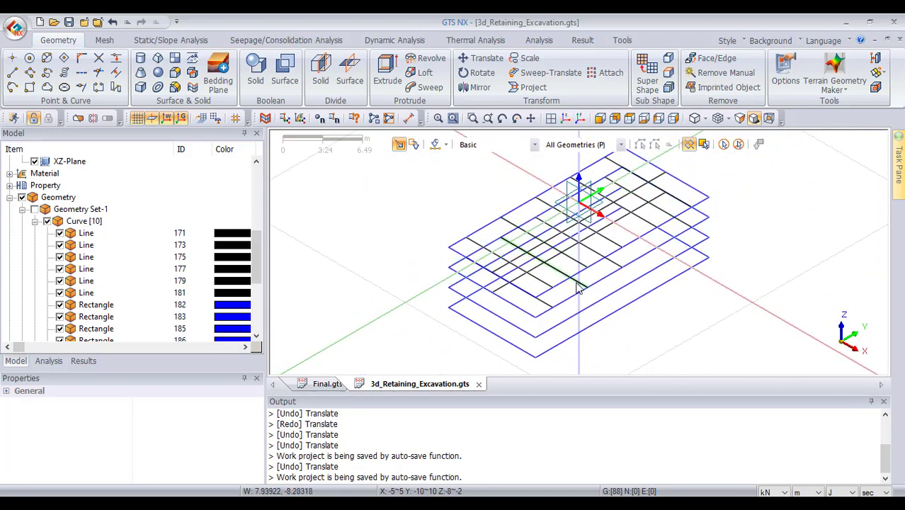
left_click(588, 287)
left_click(592, 287)
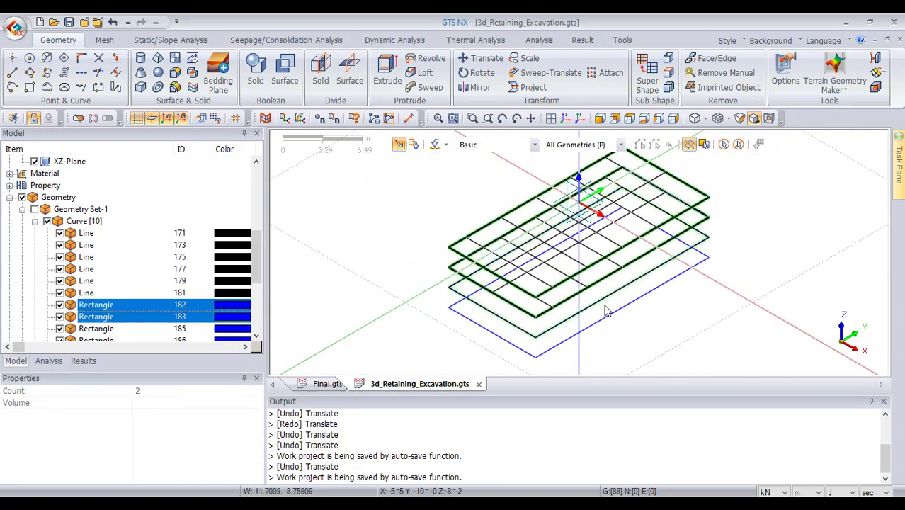
left_click(598, 301)
left_click(610, 315)
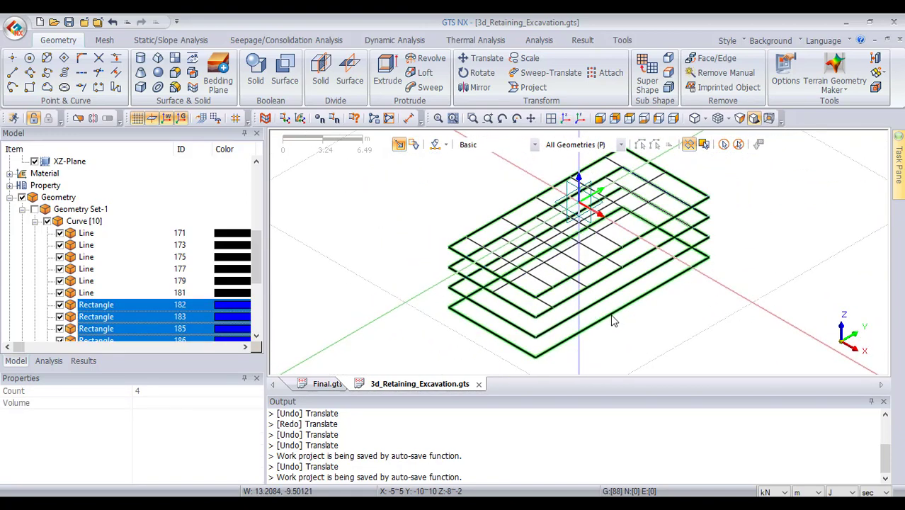
right_click(610, 310)
left_click(638, 330)
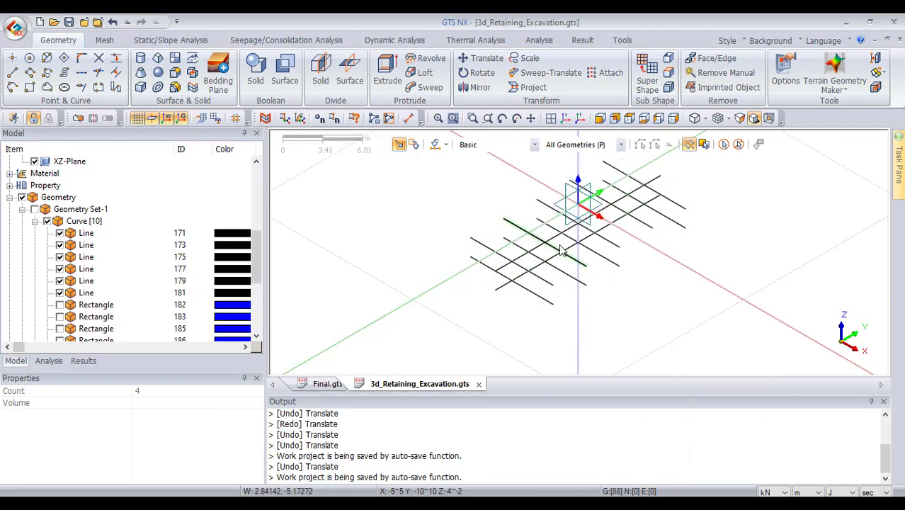
Hide Geometry Set-5 to isolate the remaining grid lines of Geometry Set-1
scroll(82, 274, "down", 4)
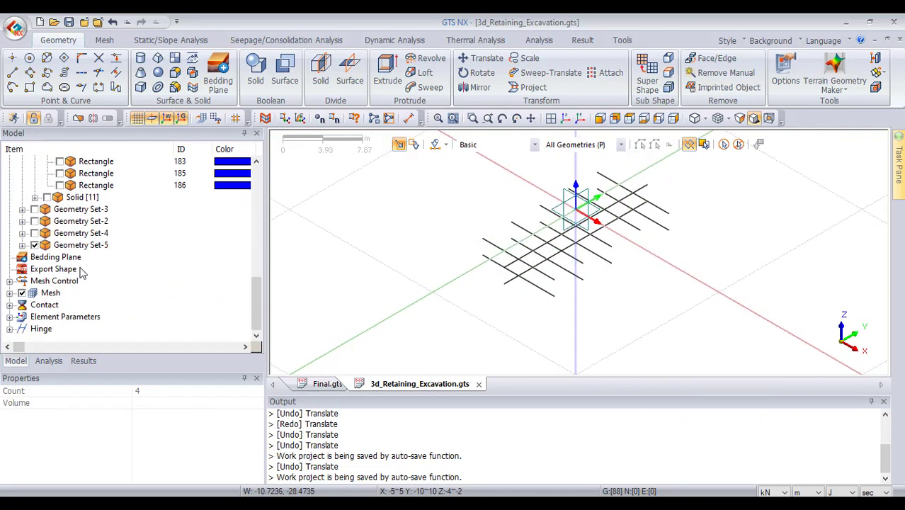
left_click(33, 245)
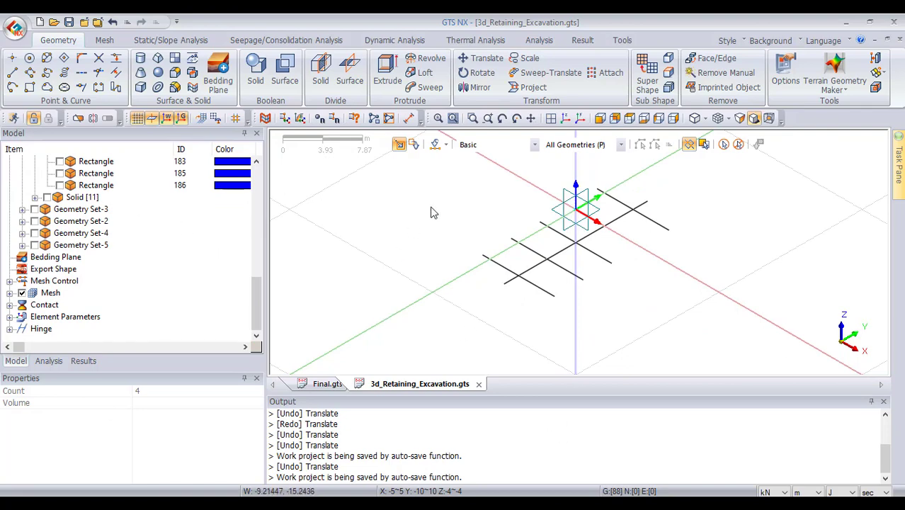
scroll(631, 221, "down", 1)
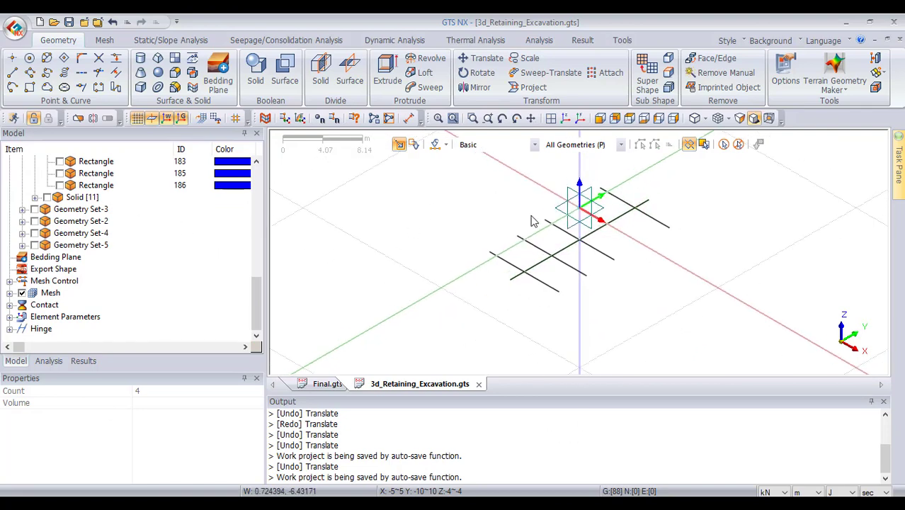
Check the six remaining grid lines in the top view and create a new geometry set for them
left_click(629, 119)
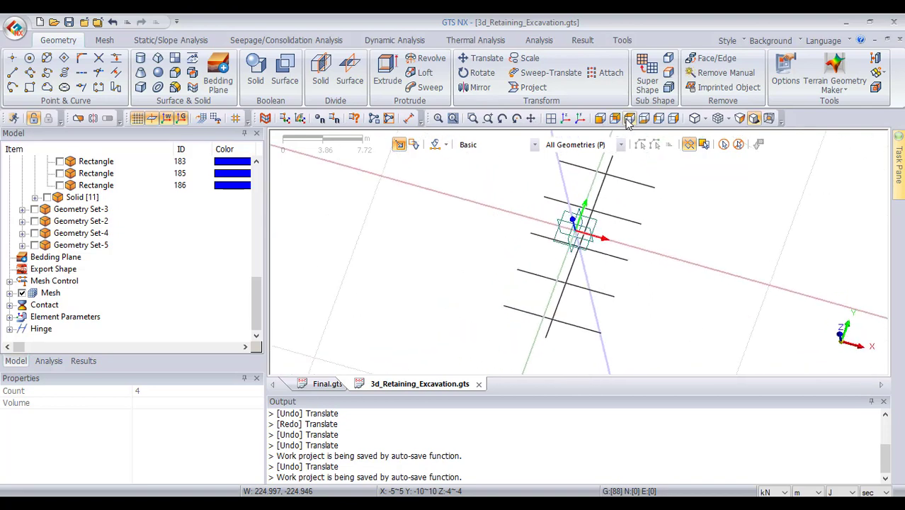
scroll(659, 216, "down", 2)
left_click_drag(700, 164, 549, 333)
left_click_drag(660, 156, 501, 367)
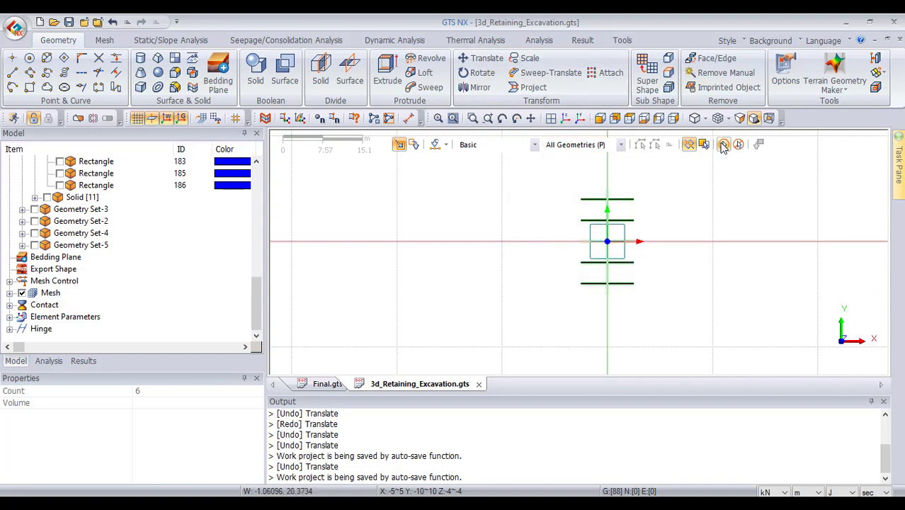
scroll(78, 210, "up", 3)
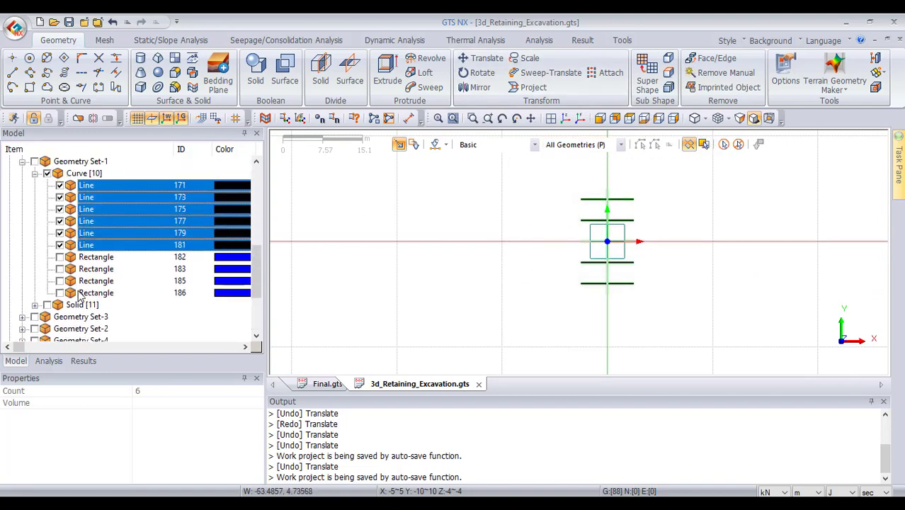
scroll(79, 227, "down", 2)
right_click(80, 200)
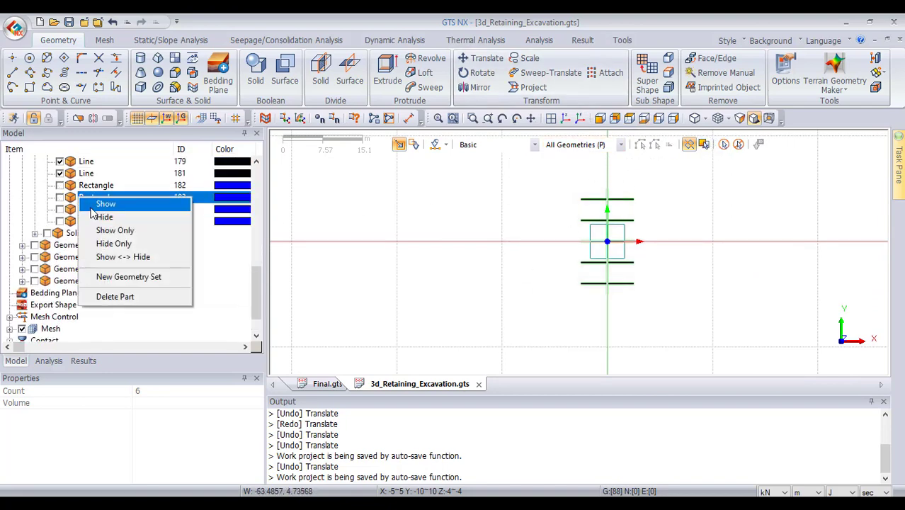
left_click(113, 278)
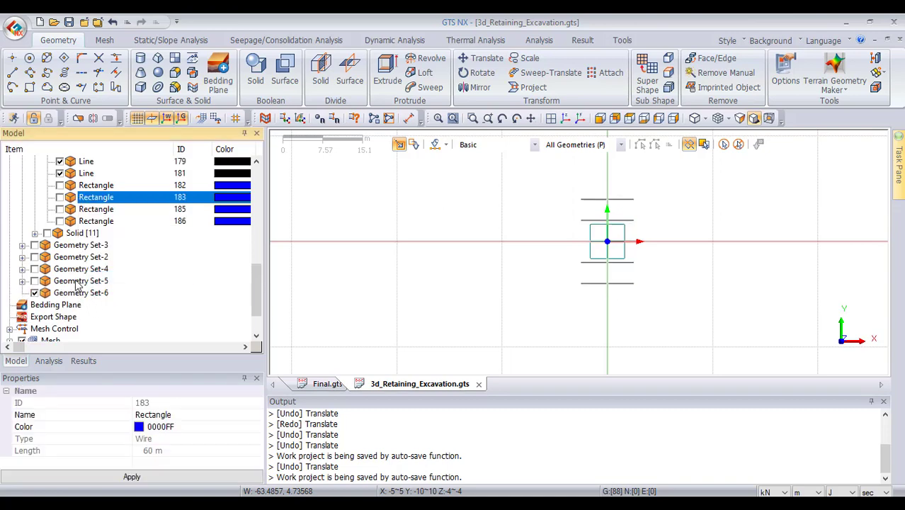
Include the six remaining grid lines in Geometry Set-6 and close Include/Exclude Geometry
right_click(79, 292)
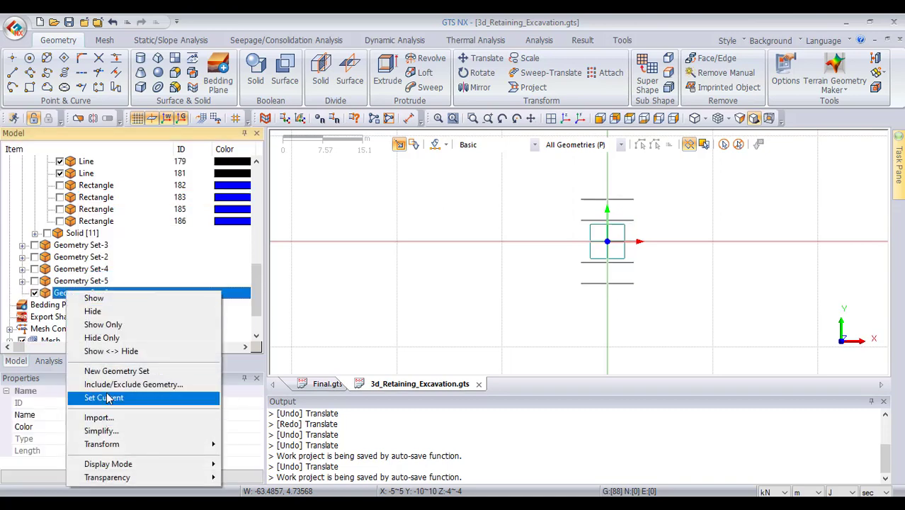
left_click(113, 385)
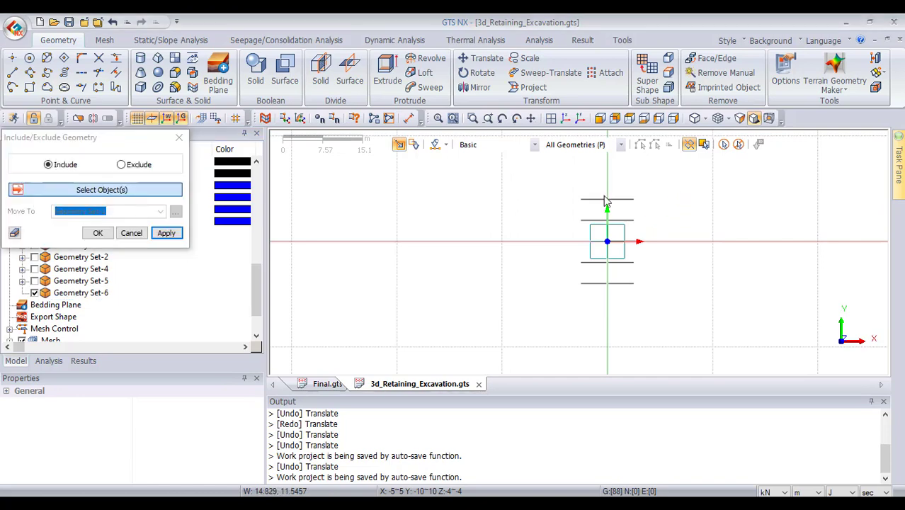
left_click_drag(685, 180, 516, 327)
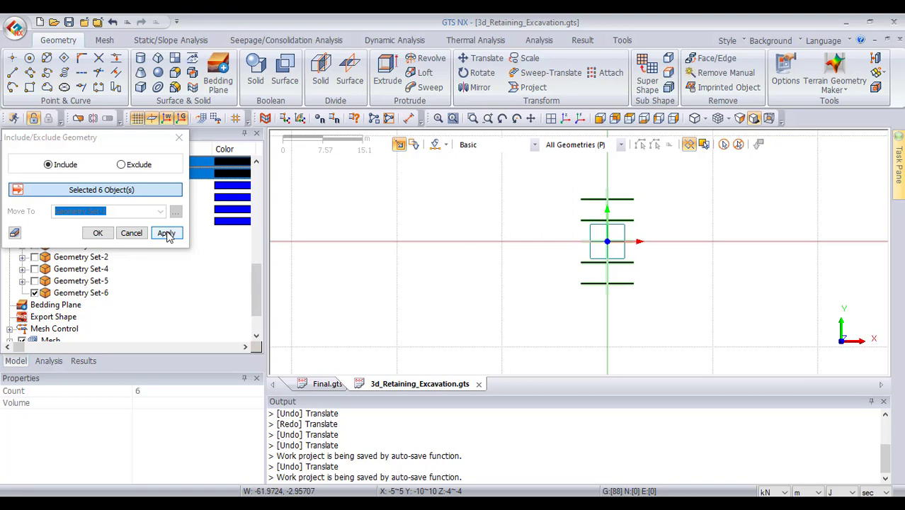
left_click(165, 233)
left_click(132, 233)
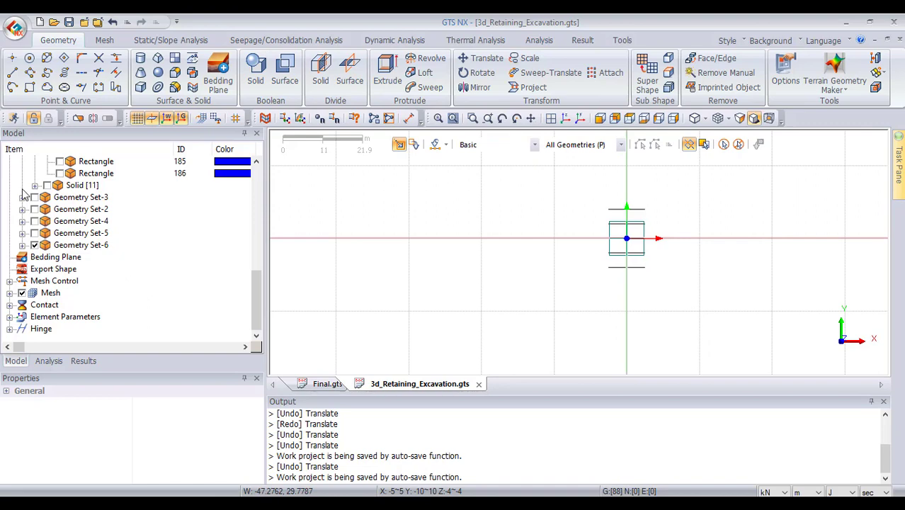
Show the four rectangles of Geometry Set-1 again in the isometric view and hide Geometry Set-6
scroll(23, 194, "up", 3)
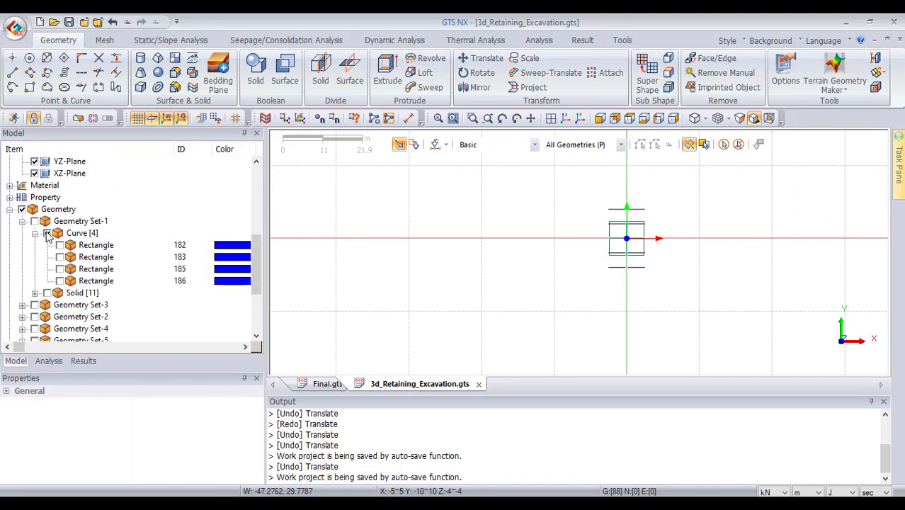
left_click(46, 236)
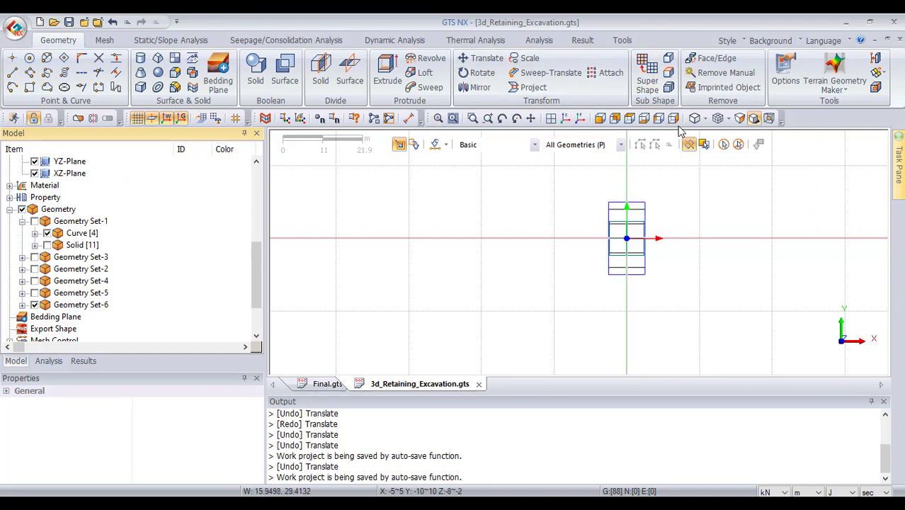
left_click(723, 144)
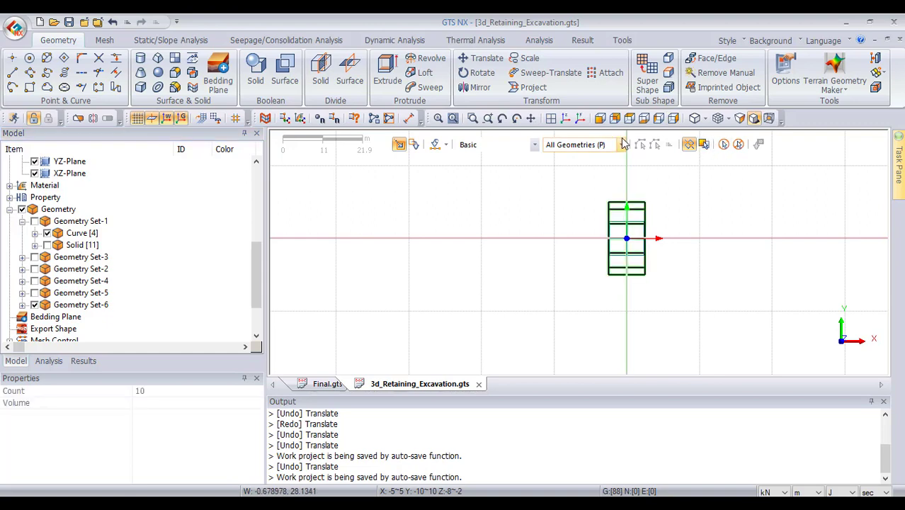
left_click(563, 118)
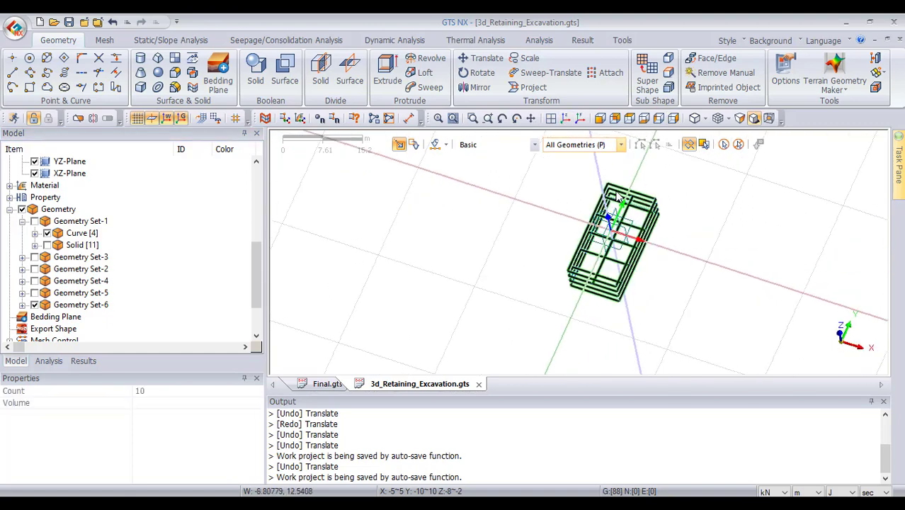
scroll(616, 250, "up", 2)
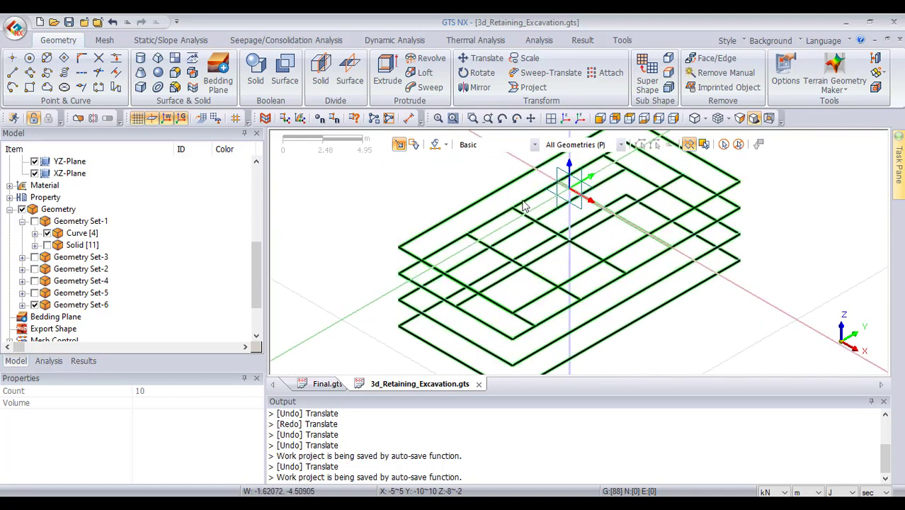
scroll(545, 205, "down", 1)
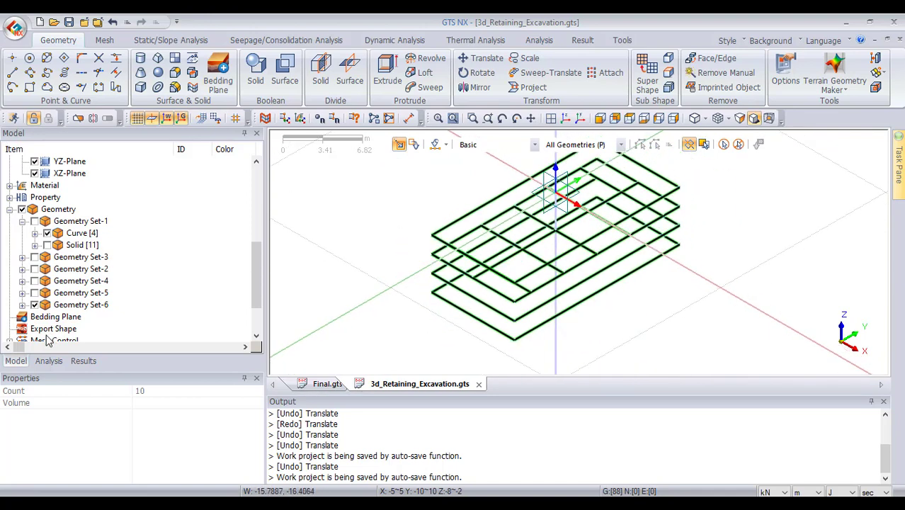
left_click(34, 306)
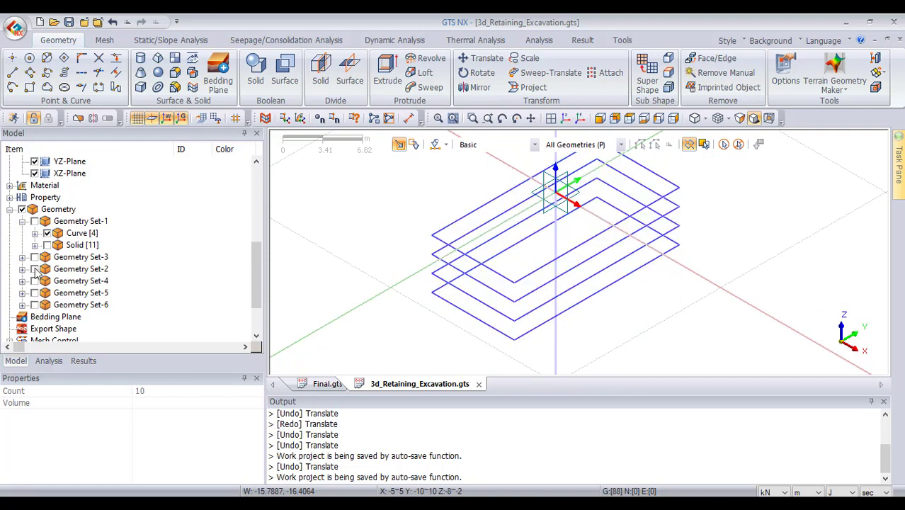
Expand the solids of Geometry Set-1 to review the set's remaining contents
left_click(22, 222)
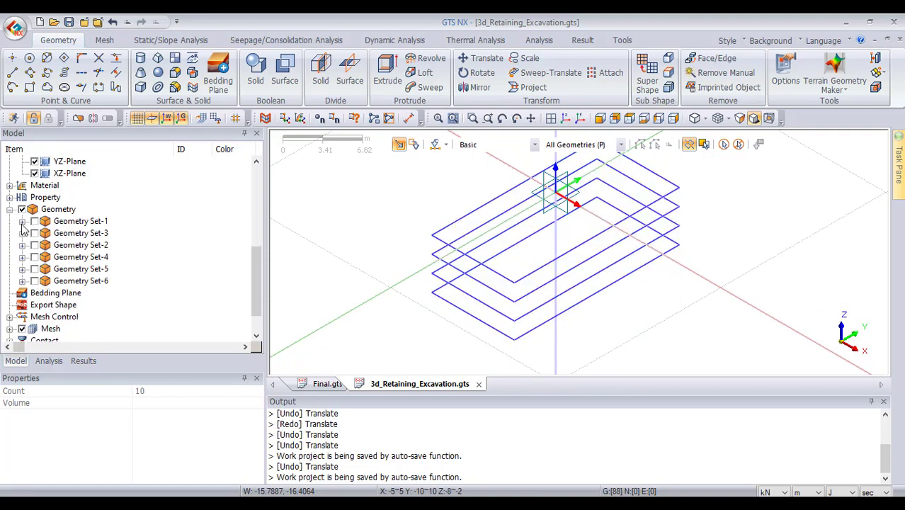
left_click(23, 222)
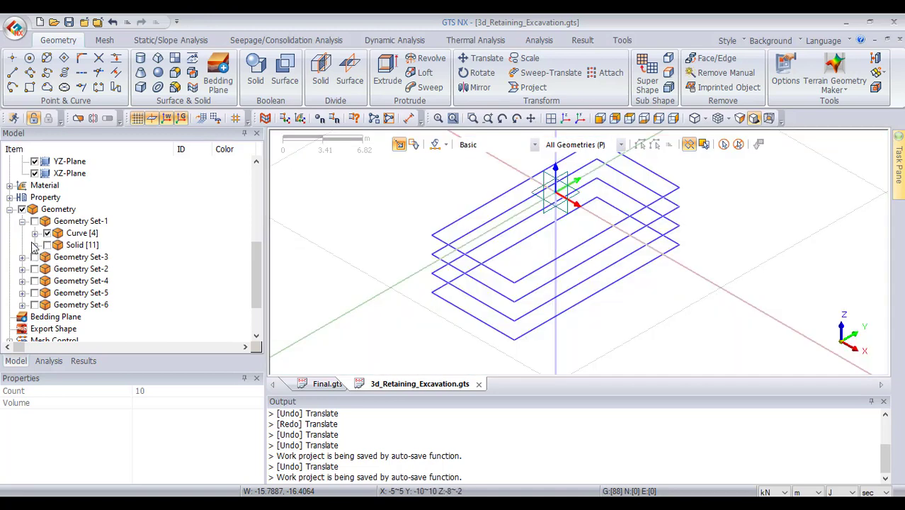
left_click(34, 245)
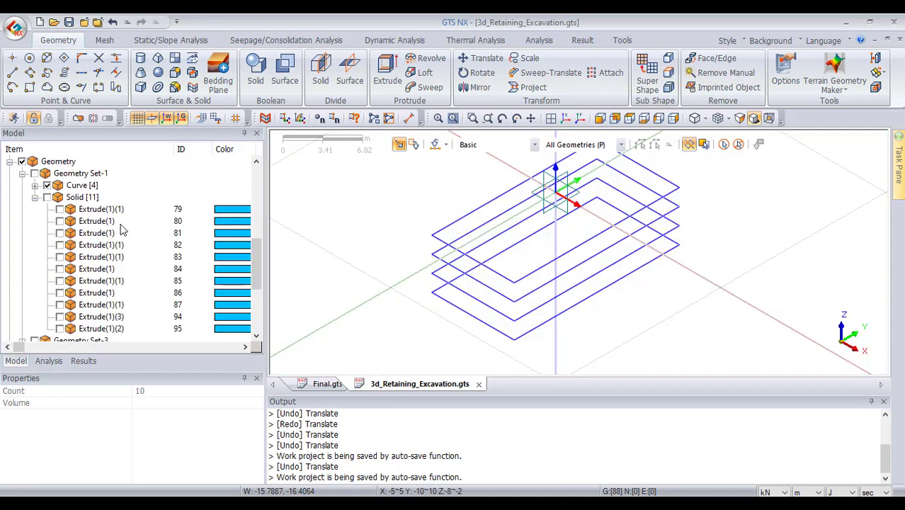
left_click(69, 187)
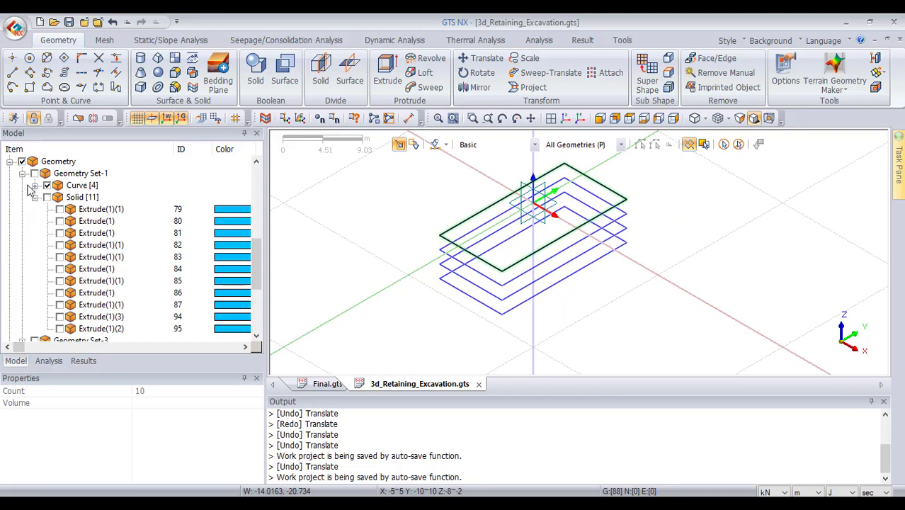
scroll(28, 188, "up", 2)
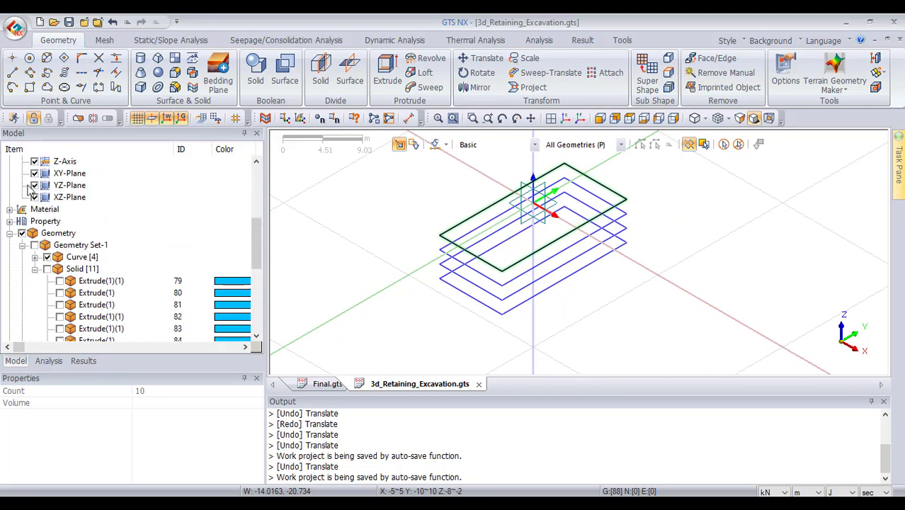
Show all geometry of the model, including the solids, and examine the soil block around the excavation
left_click(22, 233)
left_click(22, 233)
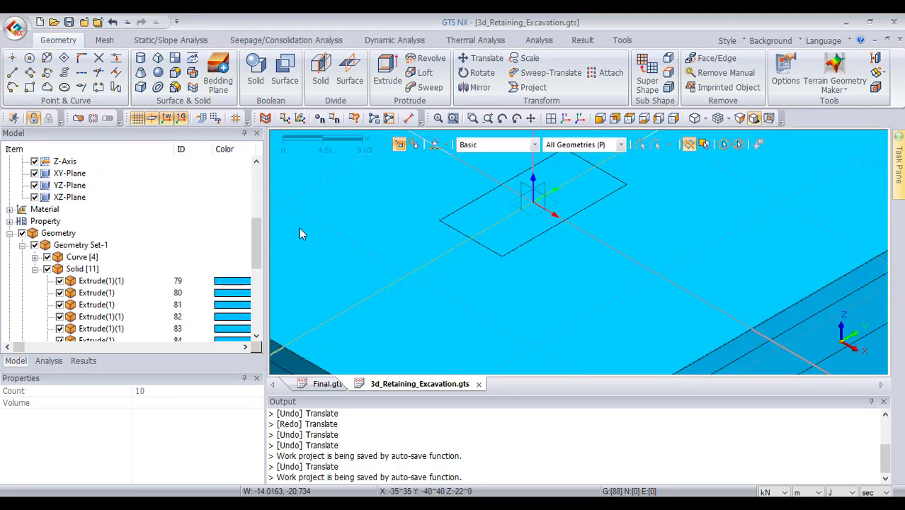
scroll(494, 264, "down", 5)
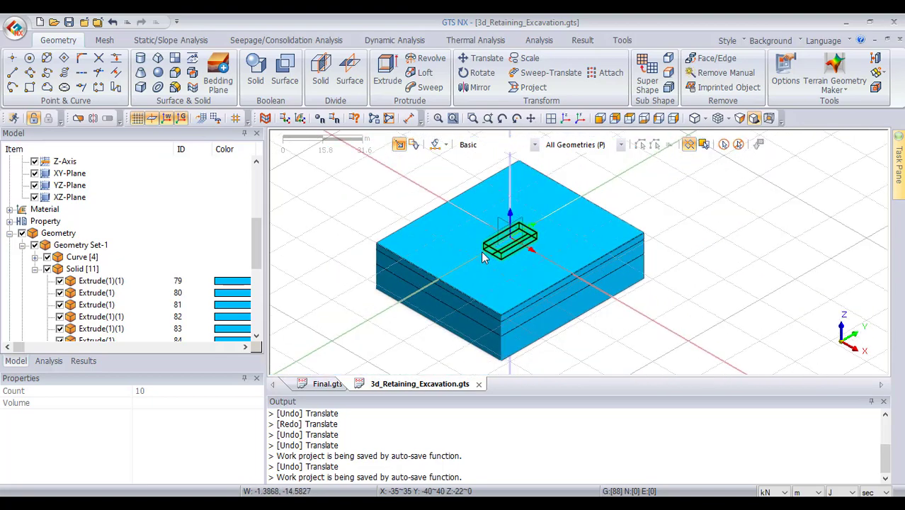
scroll(482, 252, "down", 4)
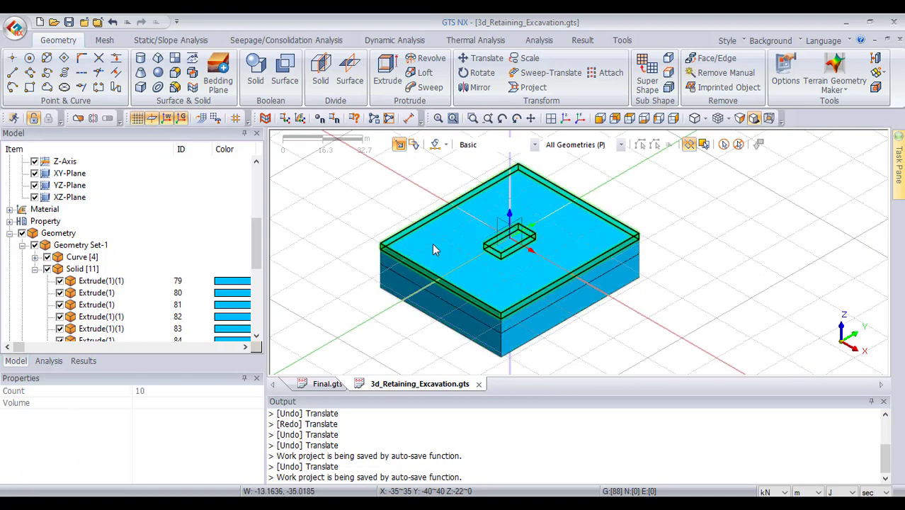
scroll(521, 218, "up", 1)
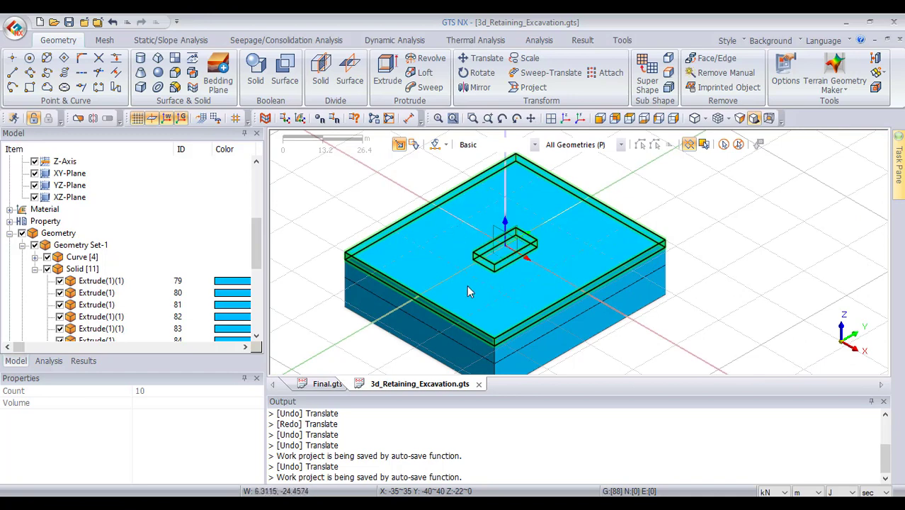
scroll(467, 291, "up", 4)
scroll(546, 211, "down", 4)
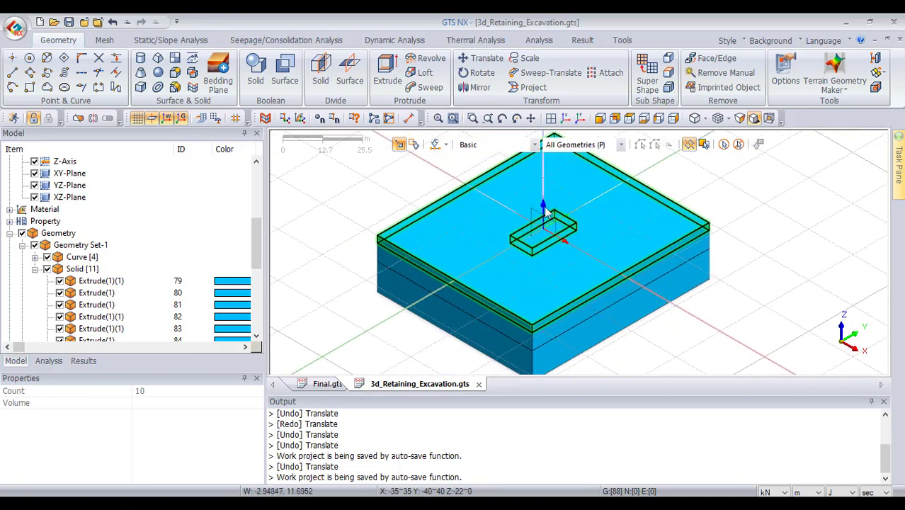
scroll(552, 249, "up", 2)
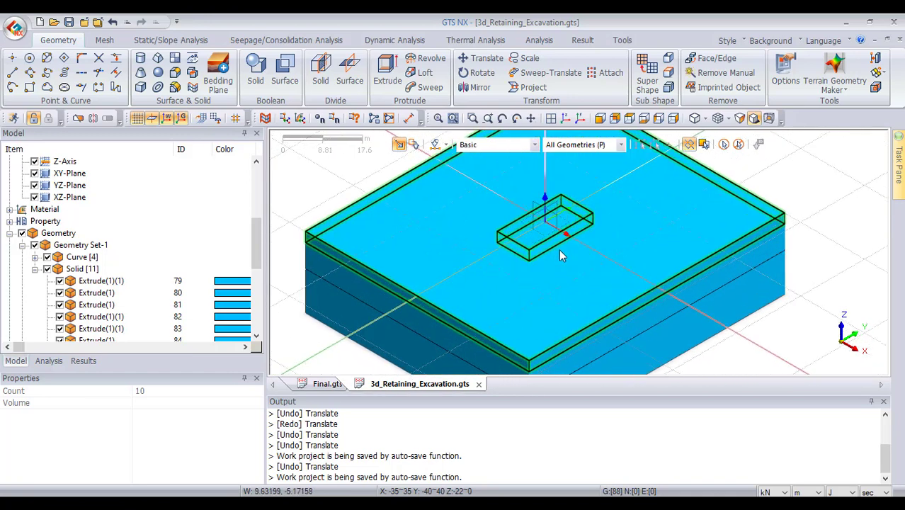
Hide the three large soil-layer solids 79, 94 and 95 of Geometry Set-1 so the excavation block and anchors remain displayed
scroll(559, 249, "up", 3)
scroll(540, 254, "down", 4)
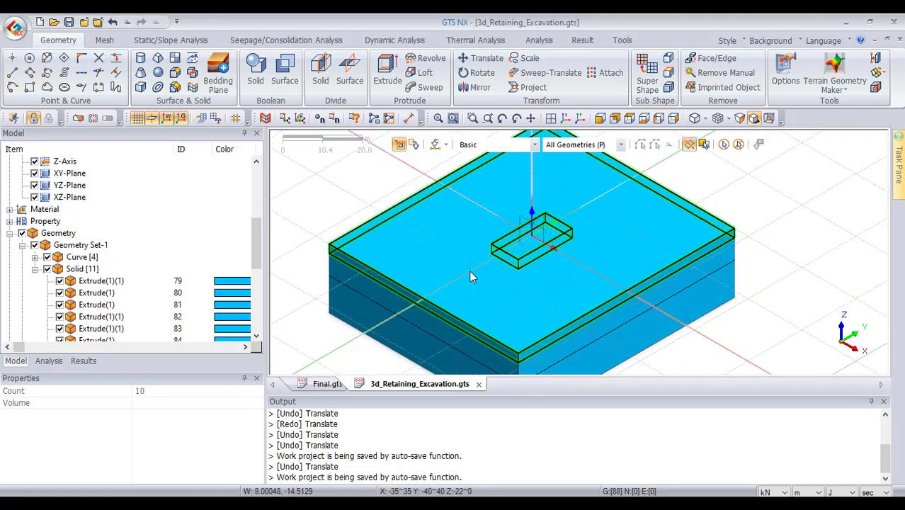
scroll(465, 273, "down", 1)
scroll(16, 287, "down", 3)
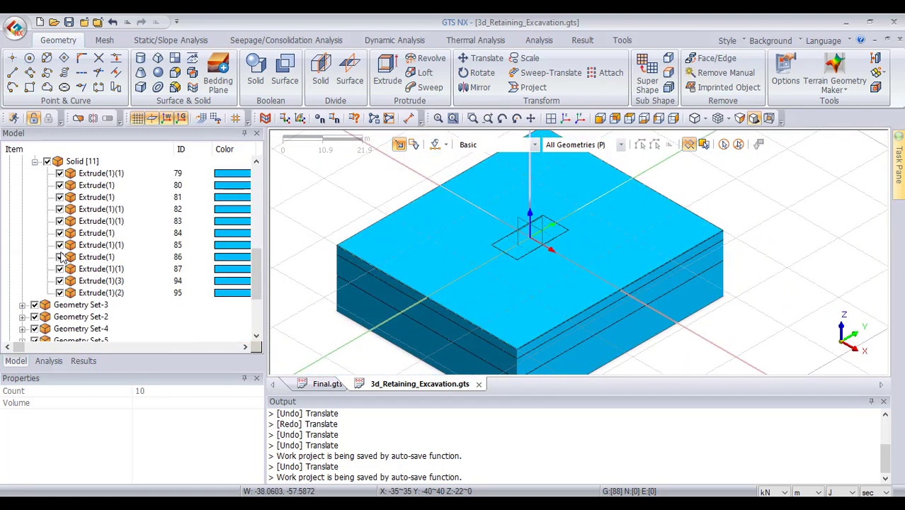
scroll(52, 248, "up", 2)
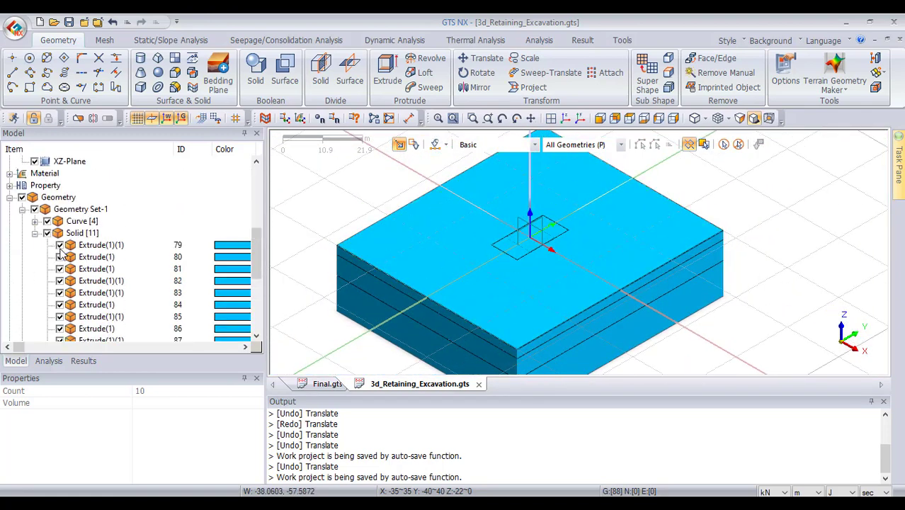
scroll(61, 255, "down", 5)
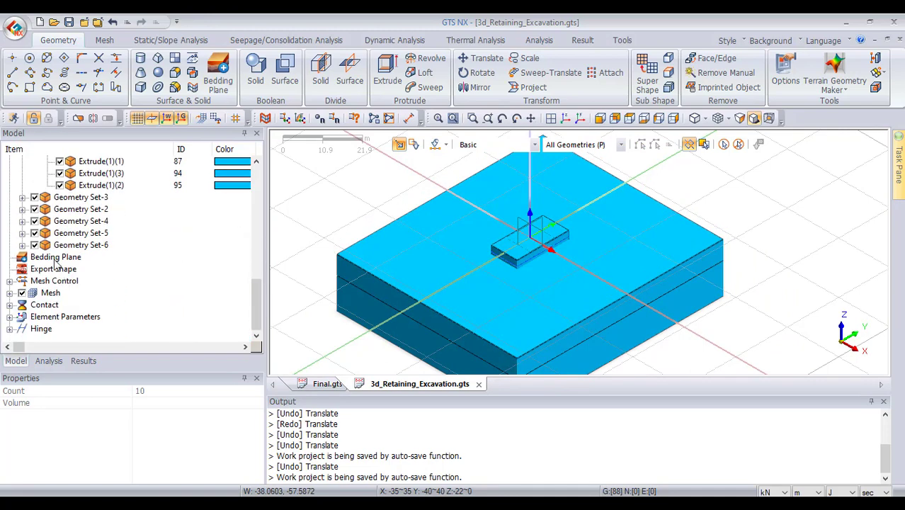
scroll(58, 261, "up", 3)
left_click(60, 293)
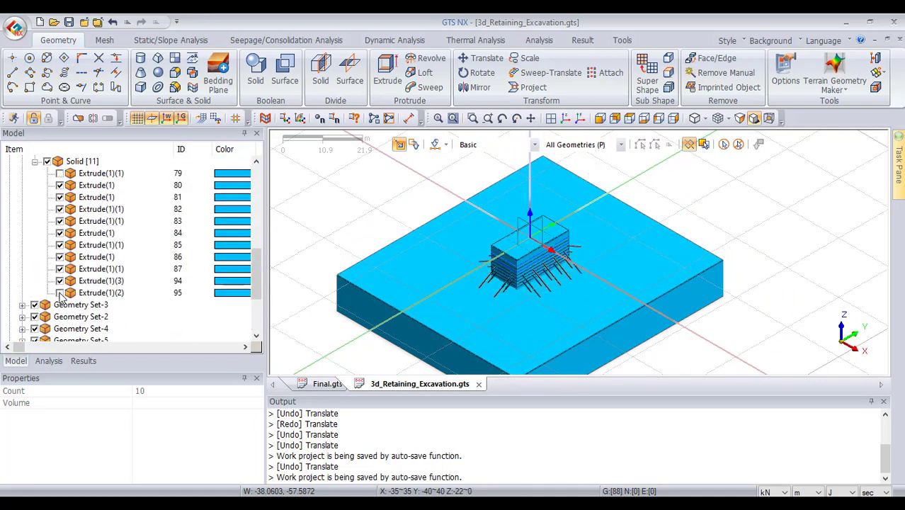
left_click(60, 281)
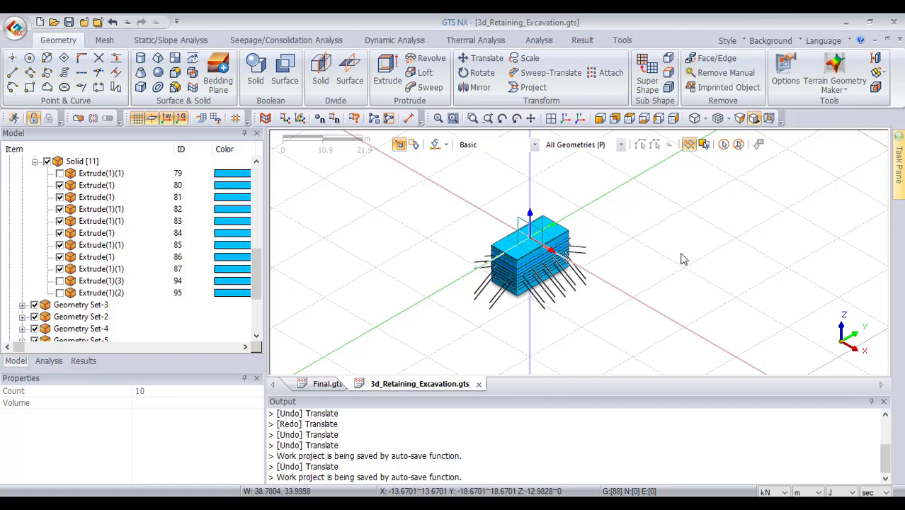
Hide Geometry Set-3, Set-2, Set-5 and Set-6, leaving Geometry Set-4 displayed with the excavation solids
scroll(520, 255, "up", 5)
scroll(520, 249, "up", 2)
scroll(518, 257, "down", 4)
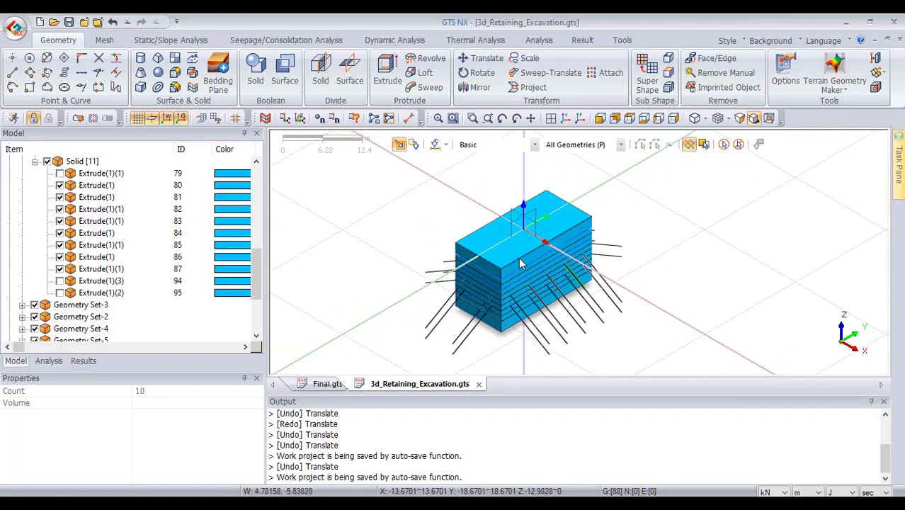
scroll(38, 303, "down", 3)
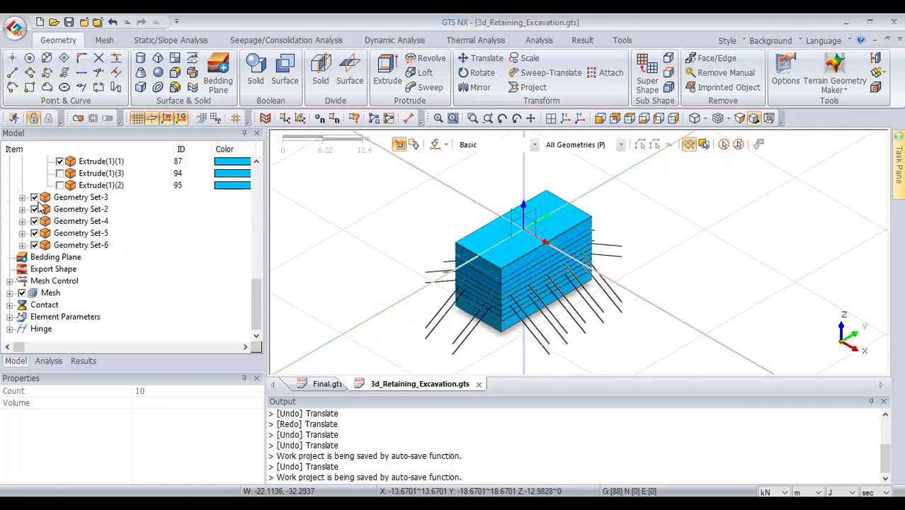
left_click(34, 197)
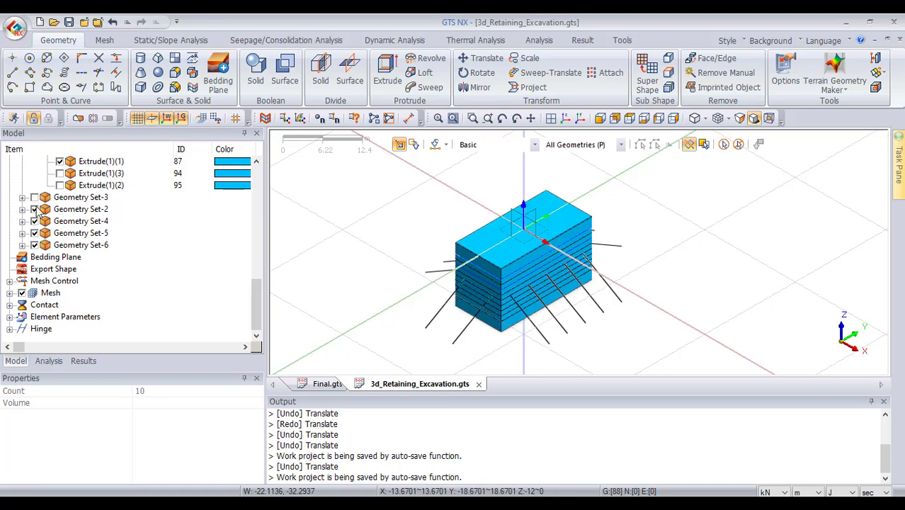
left_click(34, 209)
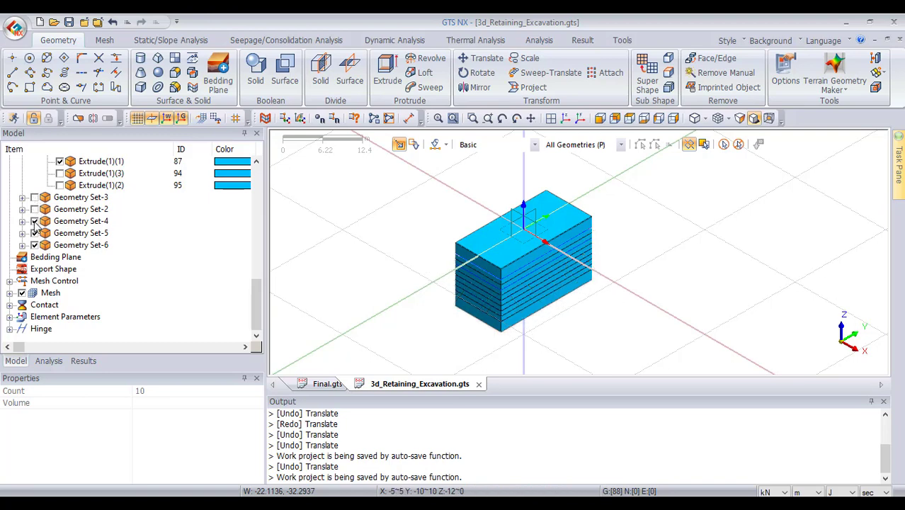
left_click(40, 258)
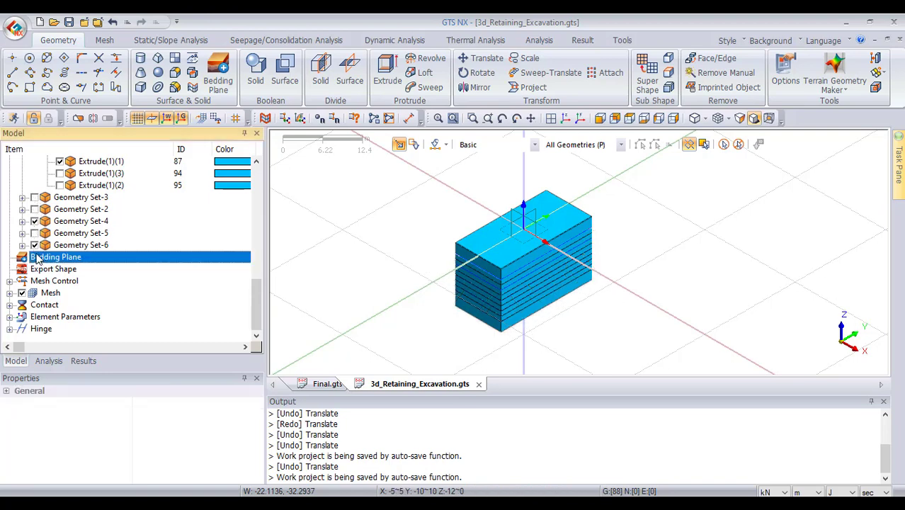
scroll(36, 251, "up", 3)
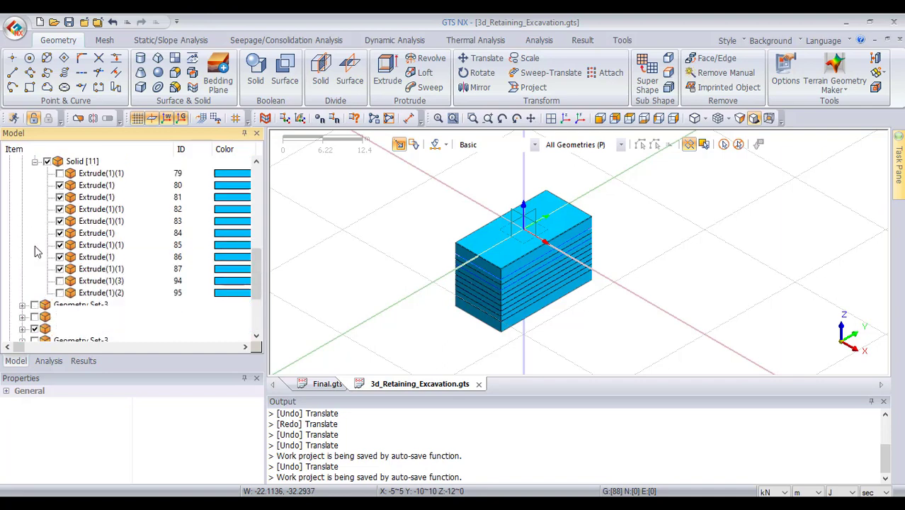
scroll(35, 251, "down", 2)
Hide the topmost excavation solid to examine the vertical lines of Geometry Set-4 inside it, and show the solid again
left_click(510, 243)
right_click(506, 246)
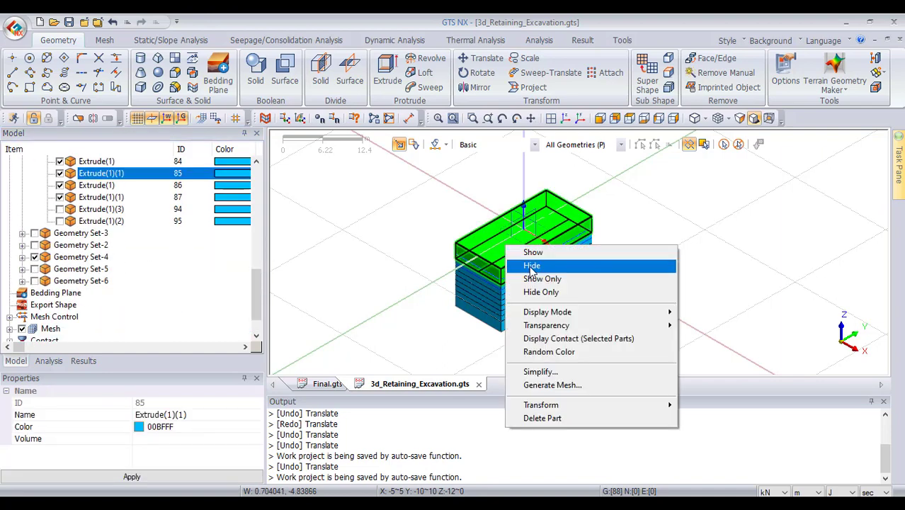
left_click(533, 265)
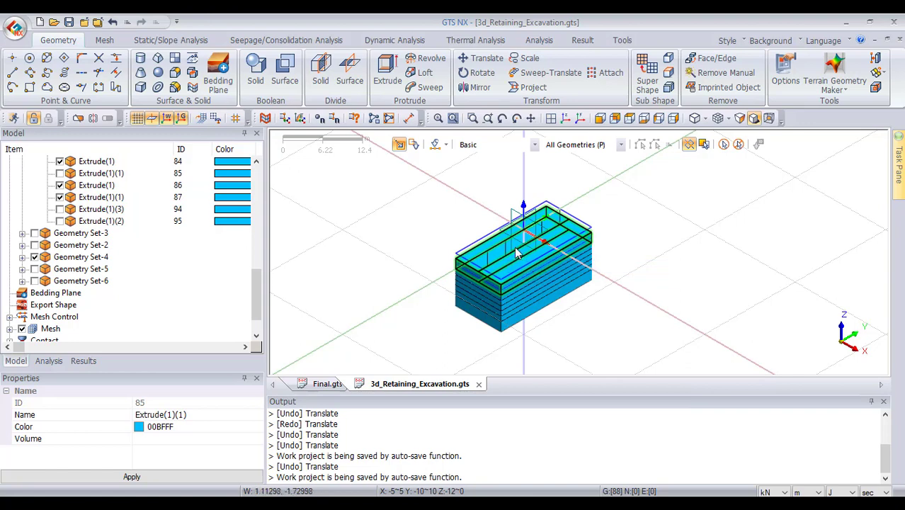
scroll(514, 247, "up", 4)
scroll(448, 274, "up", 2)
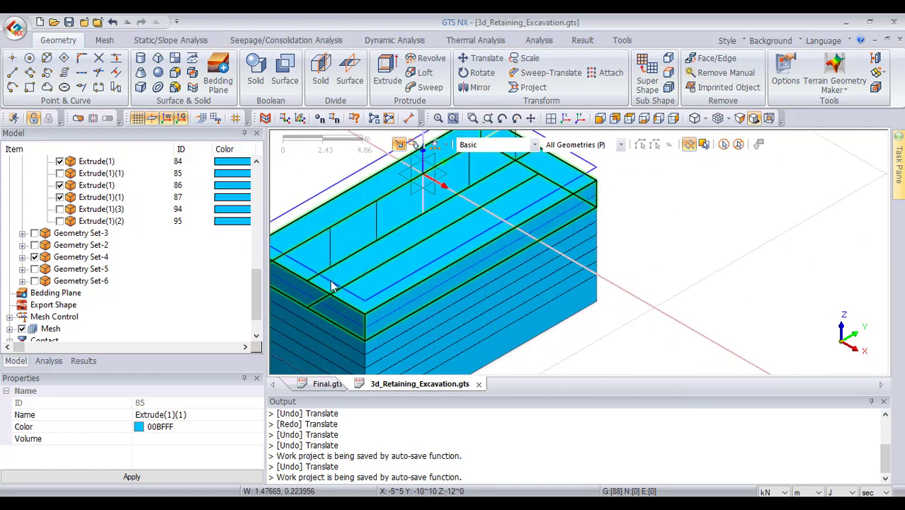
scroll(333, 240, "down", 3)
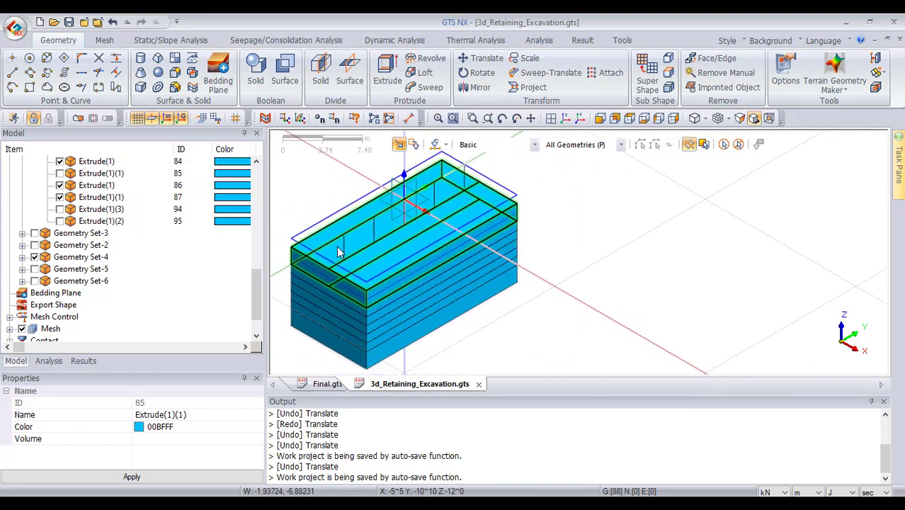
scroll(338, 249, "up", 3)
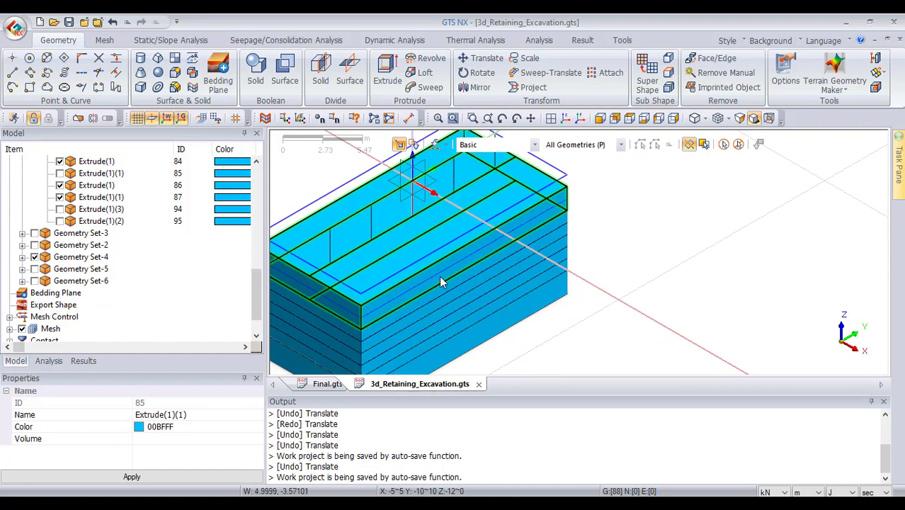
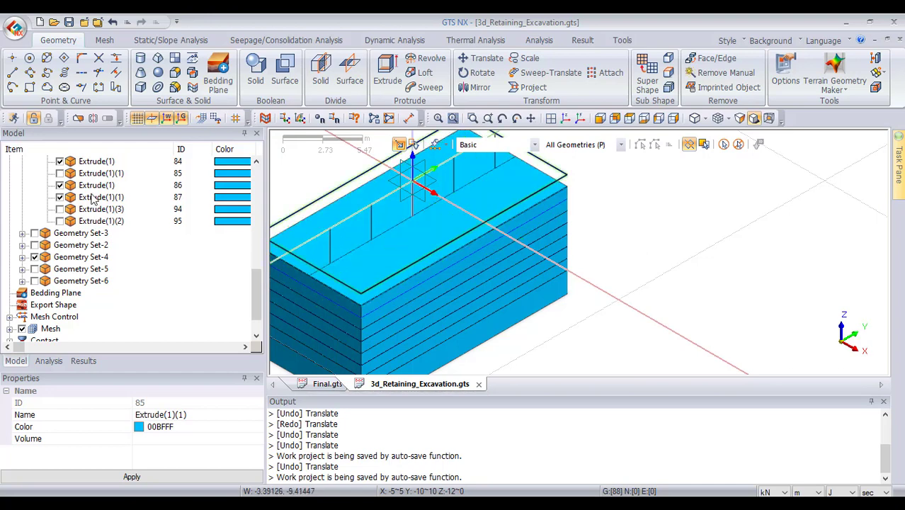
scroll(17, 246, "up", 1)
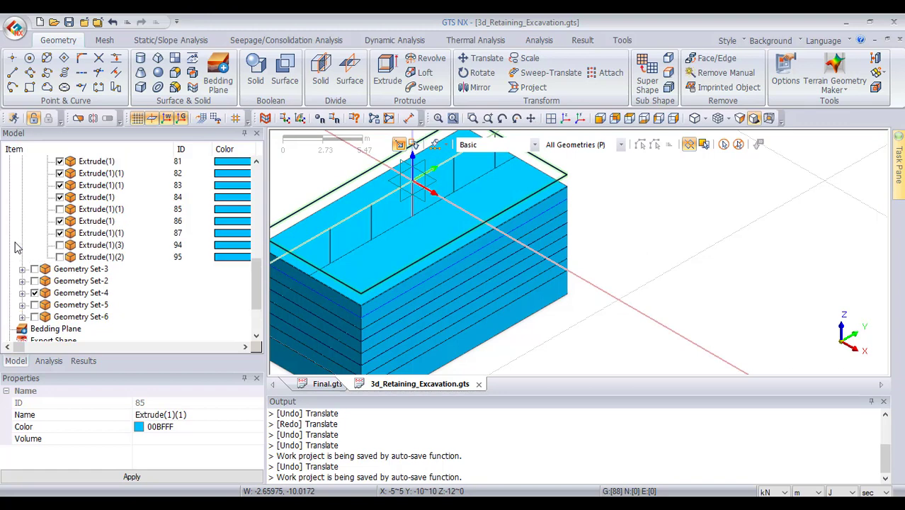
left_click(60, 209)
scroll(610, 312, "down", 2)
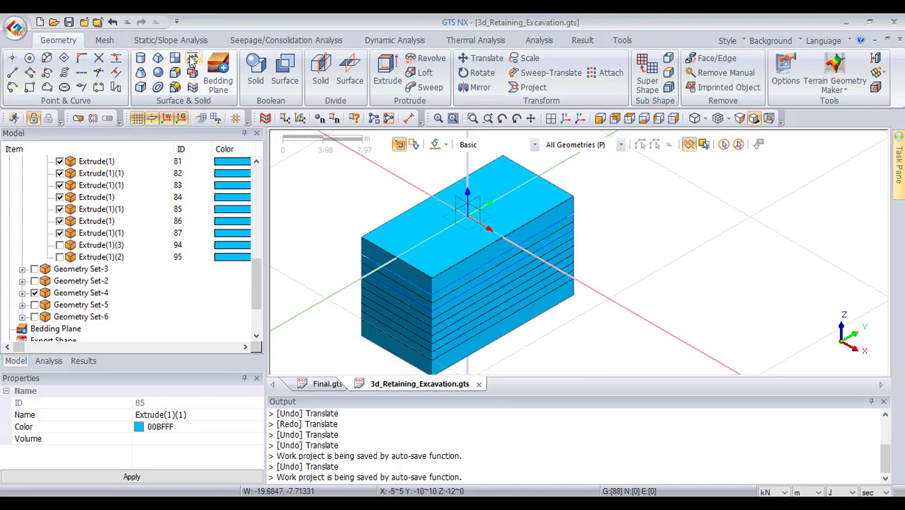
Start an automatic imprint and select all eight displayed excavation solids as its target objects
left_click(192, 61)
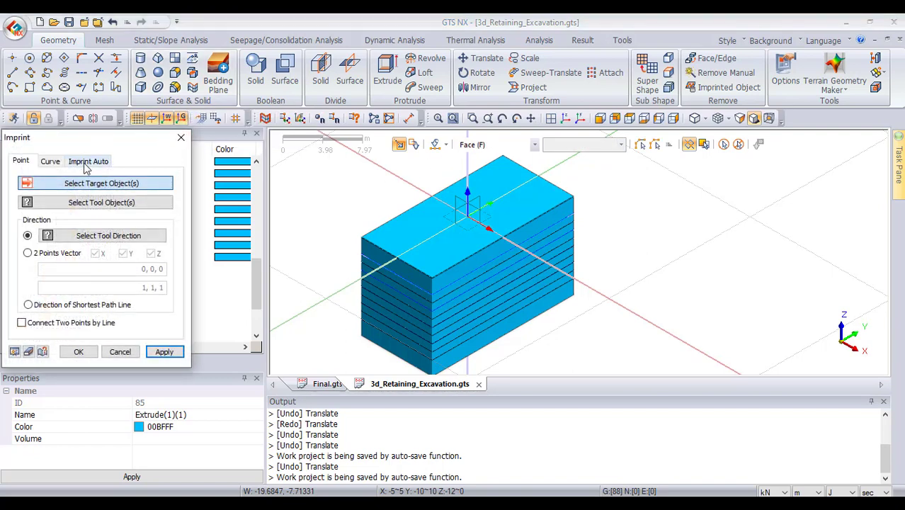
left_click(87, 163)
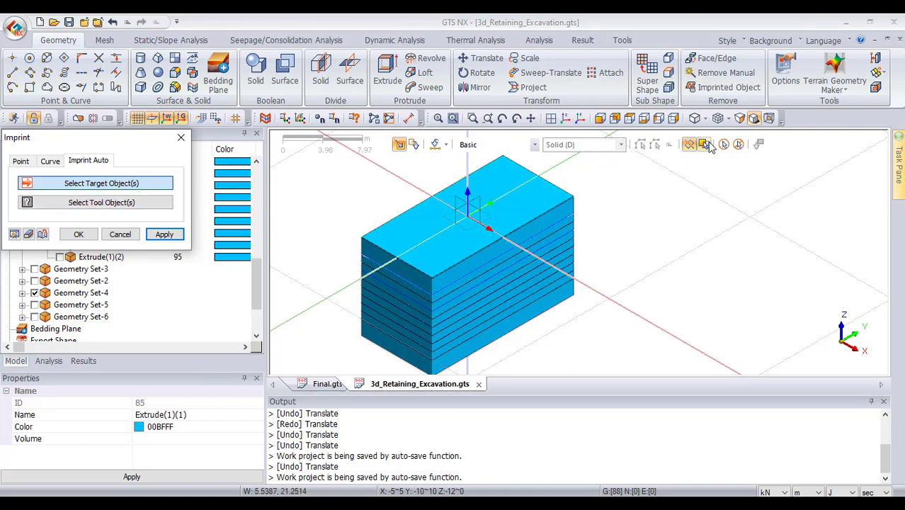
left_click(725, 146)
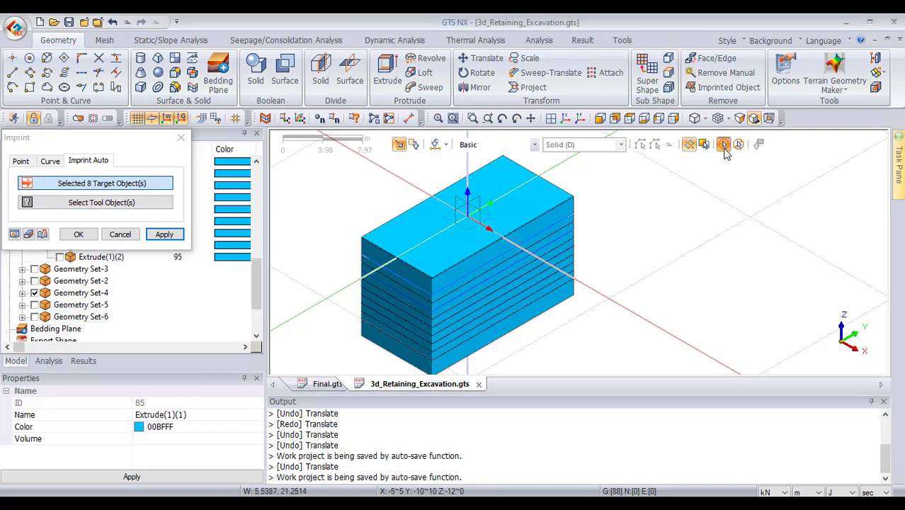
Select the five vertical lines of Geometry Set-4 as imprint tools, preview and apply the imprint, and close the dialog
left_click(104, 204)
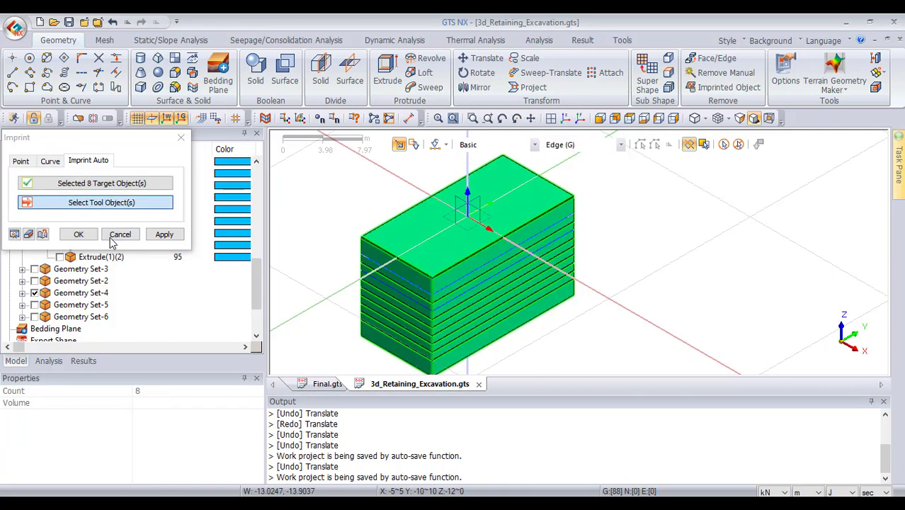
left_click(63, 294)
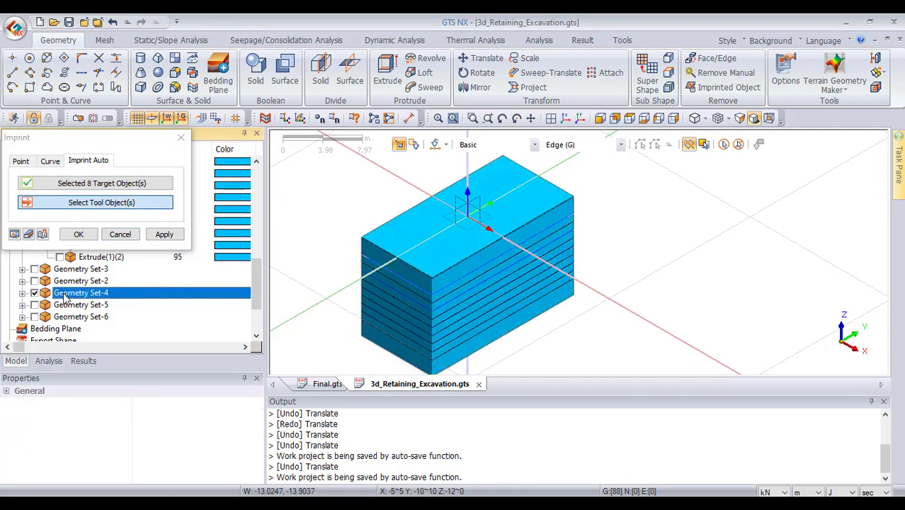
left_click(59, 208)
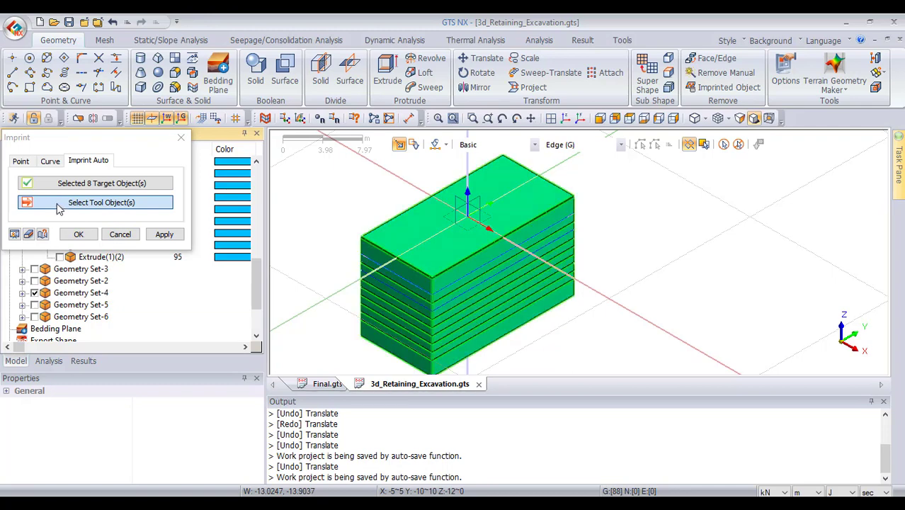
left_click(84, 295)
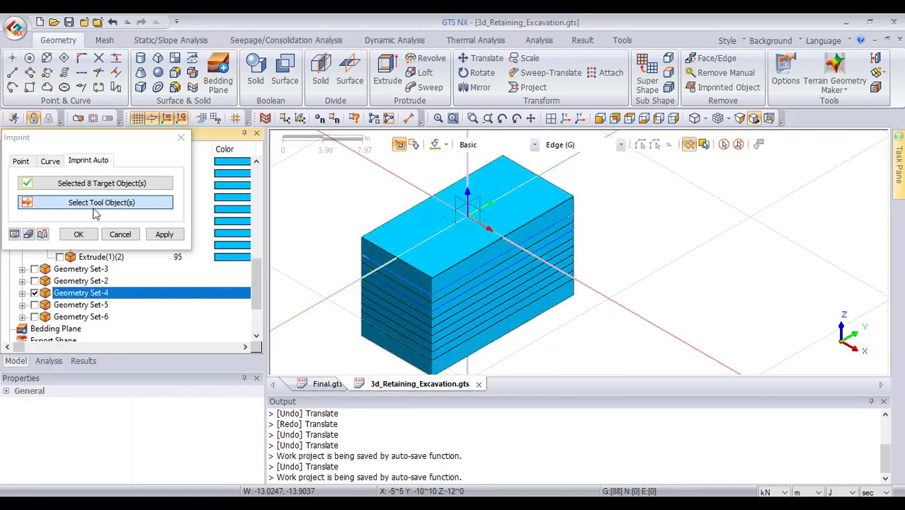
left_click(91, 212)
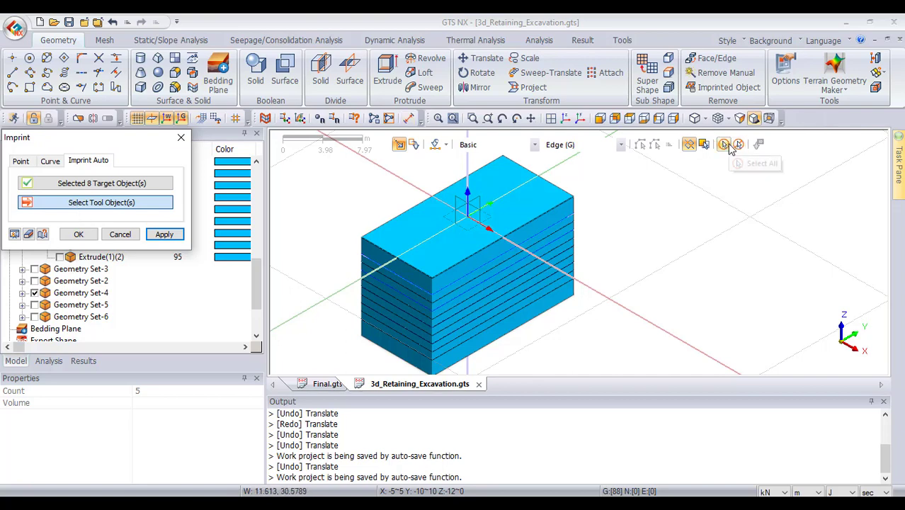
left_click(730, 145)
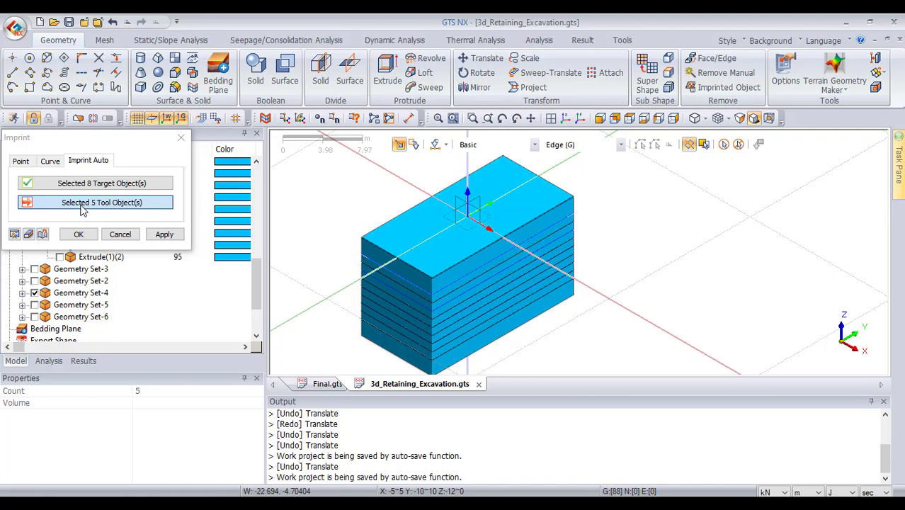
left_click(15, 233)
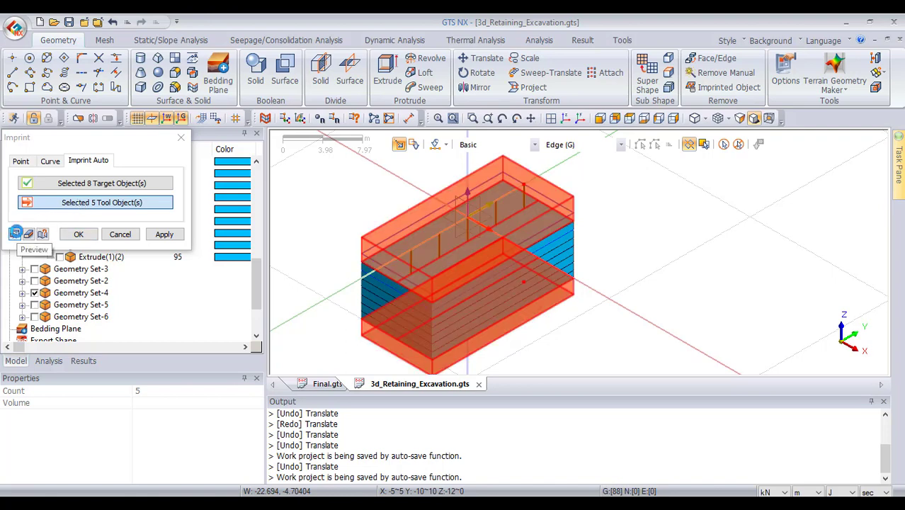
left_click(164, 236)
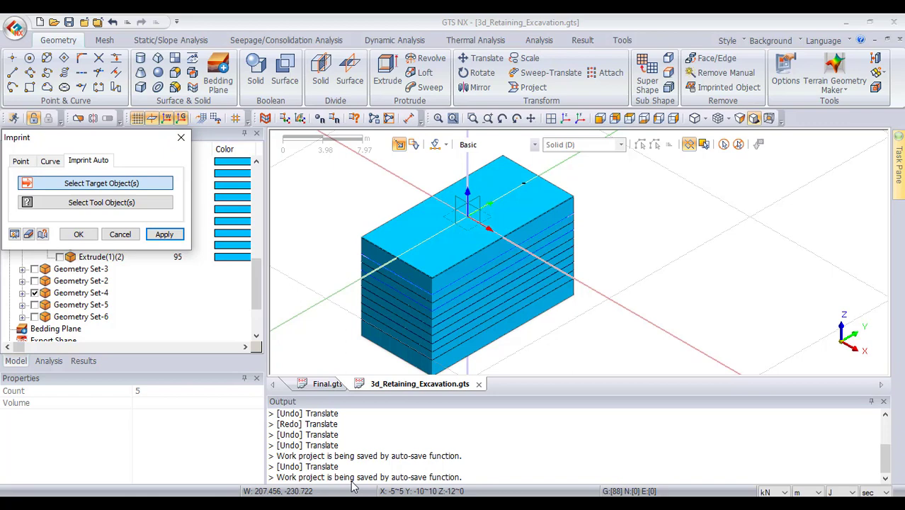
left_click(181, 137)
Examine the imprinted points on the excavation block in the front, top and isometric views
scroll(514, 179, "up", 3)
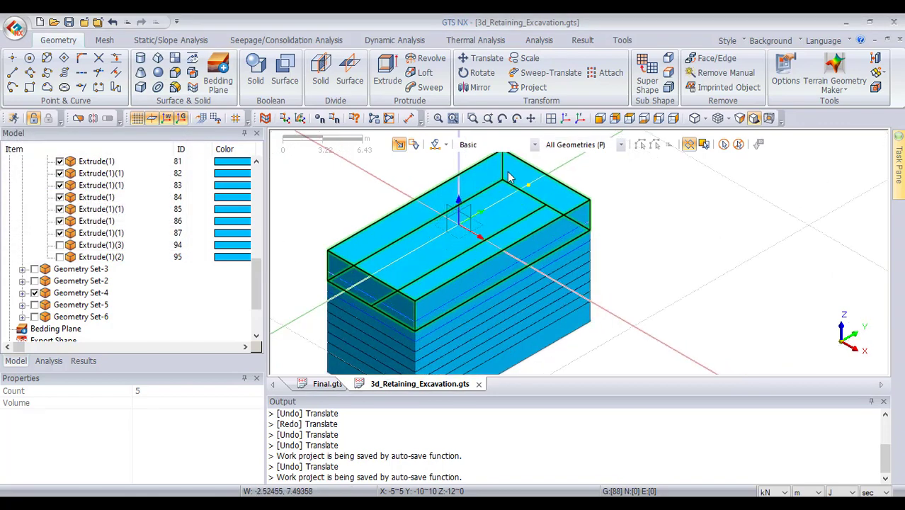
left_click(601, 119)
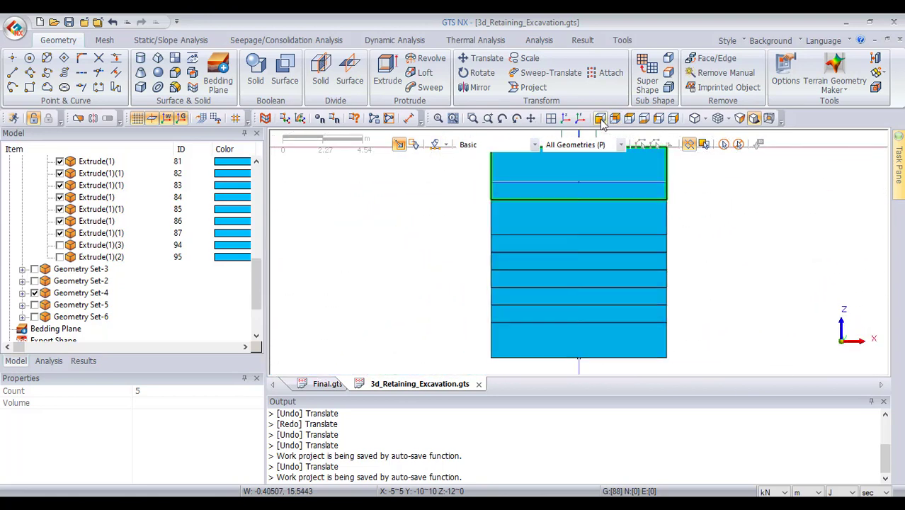
left_click(634, 119)
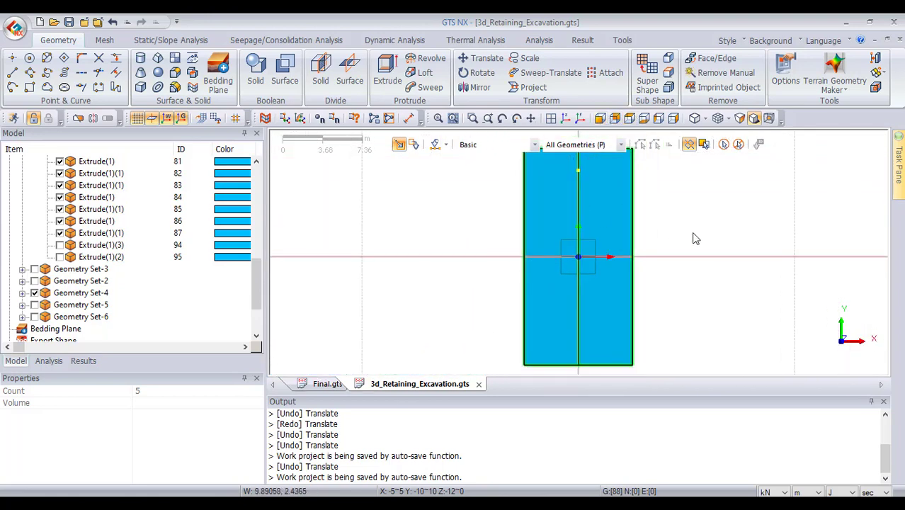
left_click(564, 118)
scroll(575, 180, "up", 5)
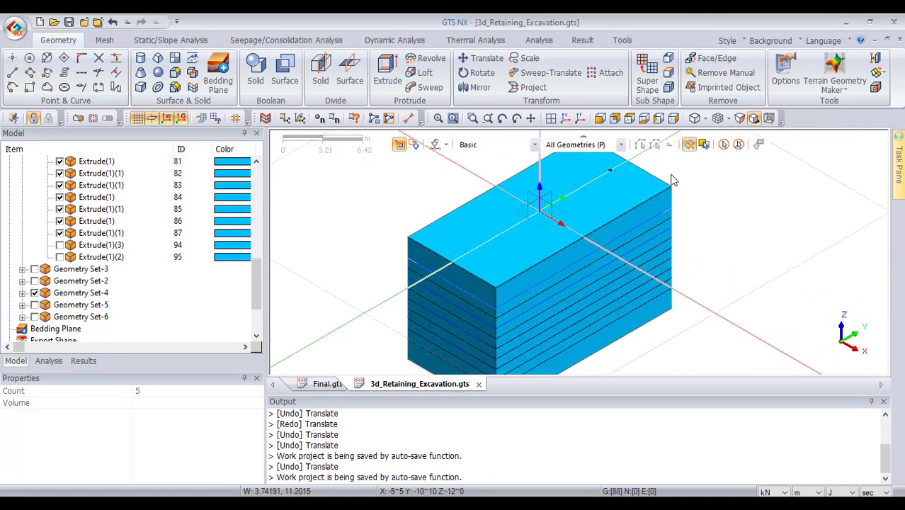
Select all eight displayed excavation solids and make them transparent
left_click(542, 212)
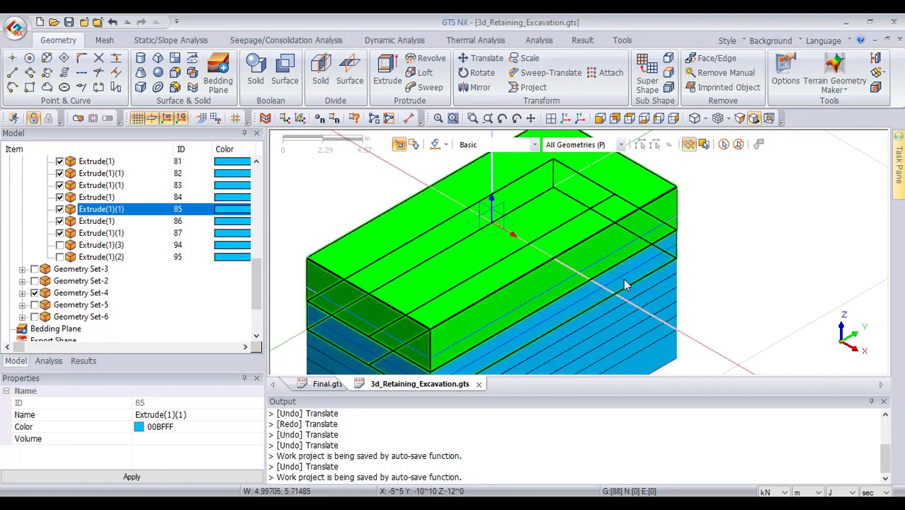
left_click(627, 288)
left_click(631, 297)
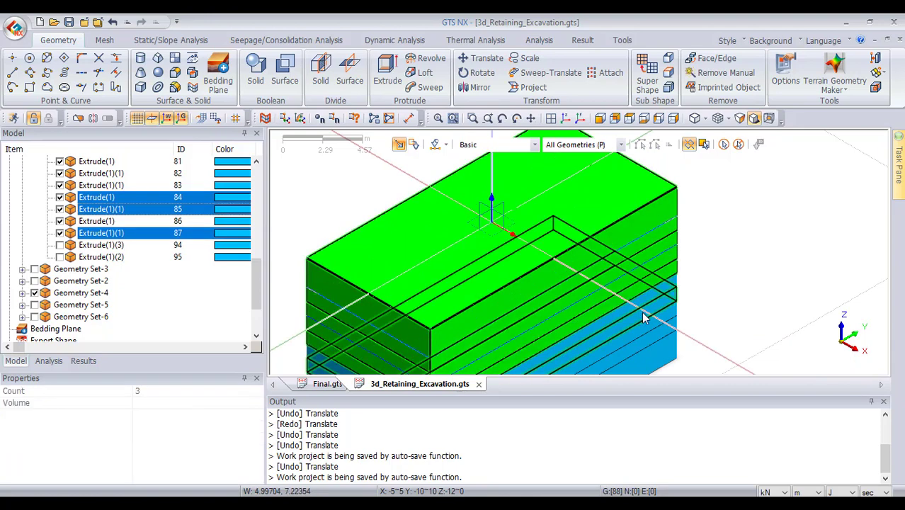
left_click(641, 314)
left_click(648, 321)
left_click(651, 327)
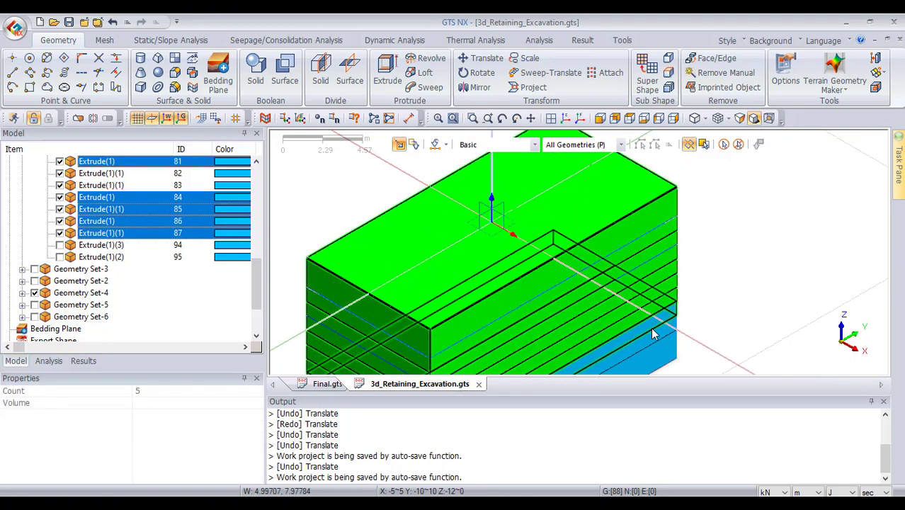
left_click(655, 344)
left_click(657, 354)
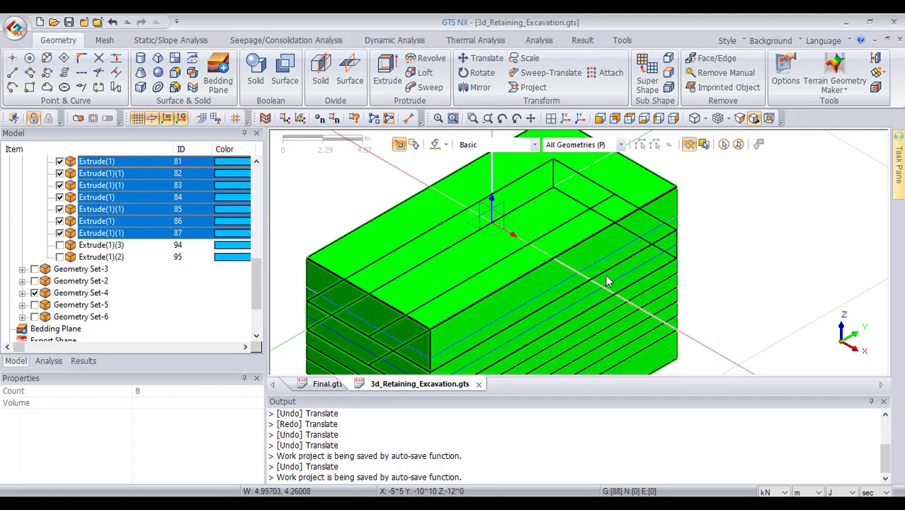
right_click(606, 275)
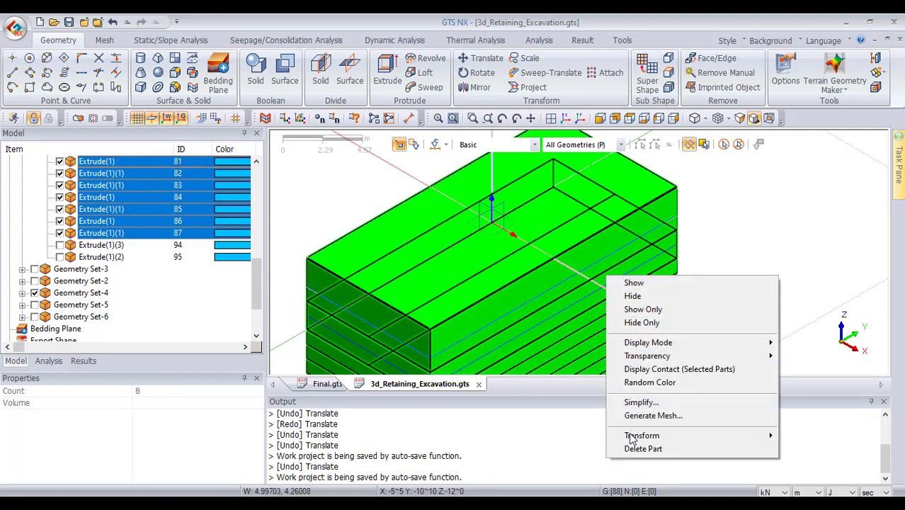
mouse_move(632, 439)
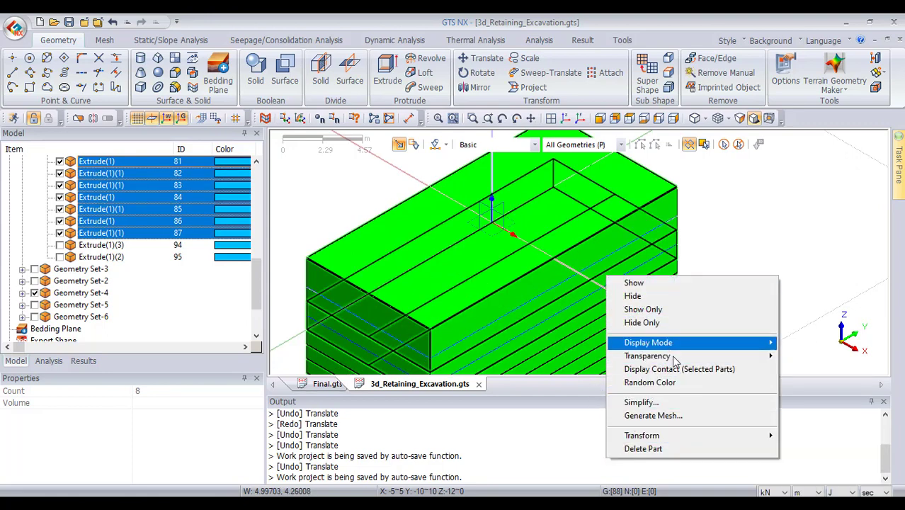
mouse_move(677, 359)
left_click(795, 382)
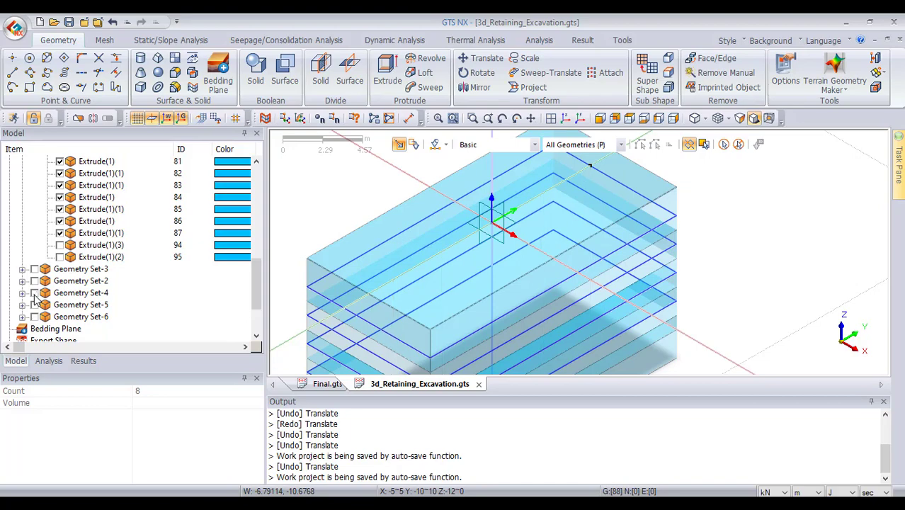
Examine the imprinted point on the transparent excavation solids up close with Geometry Set-4 hidden
scroll(600, 166, "up", 1)
scroll(600, 166, "down", 4)
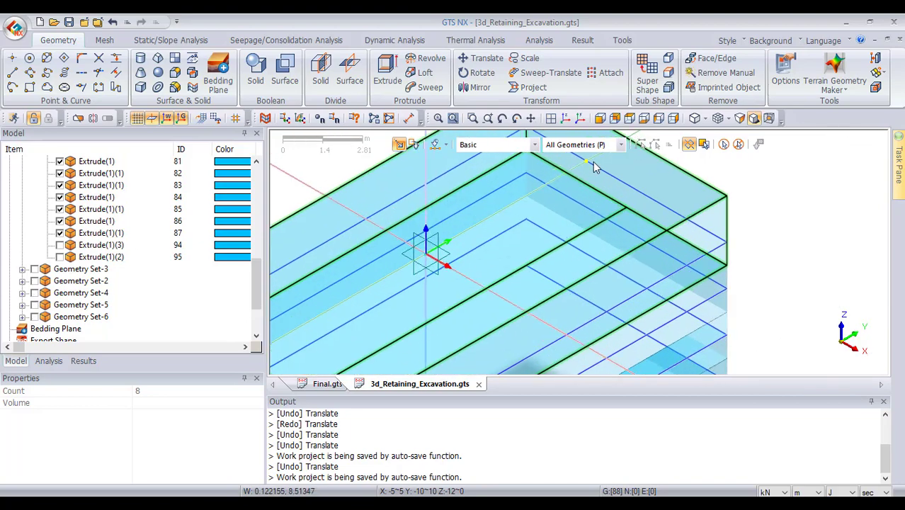
scroll(586, 186, "up", 3)
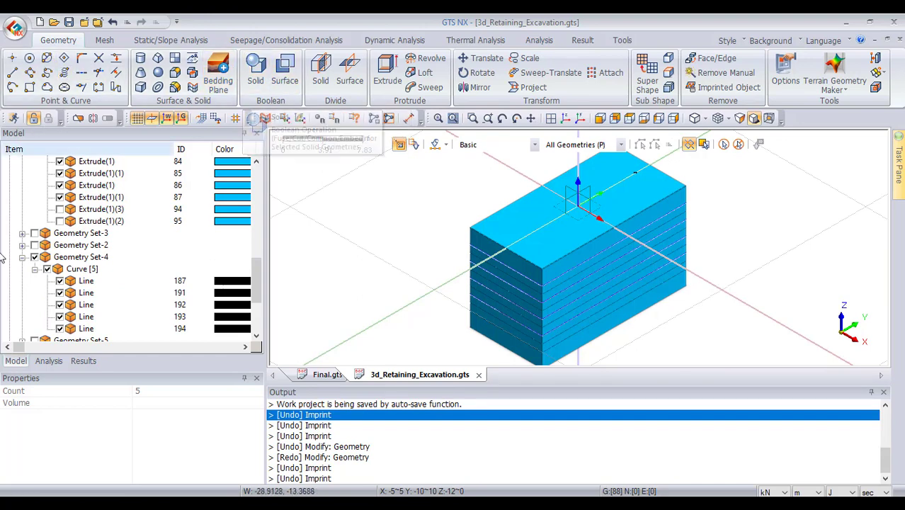
Display the complete geometry of the model, including all geometry sets and every solid of Geometry Set-1
scroll(44, 243, "down", 1)
scroll(44, 244, "up", 4)
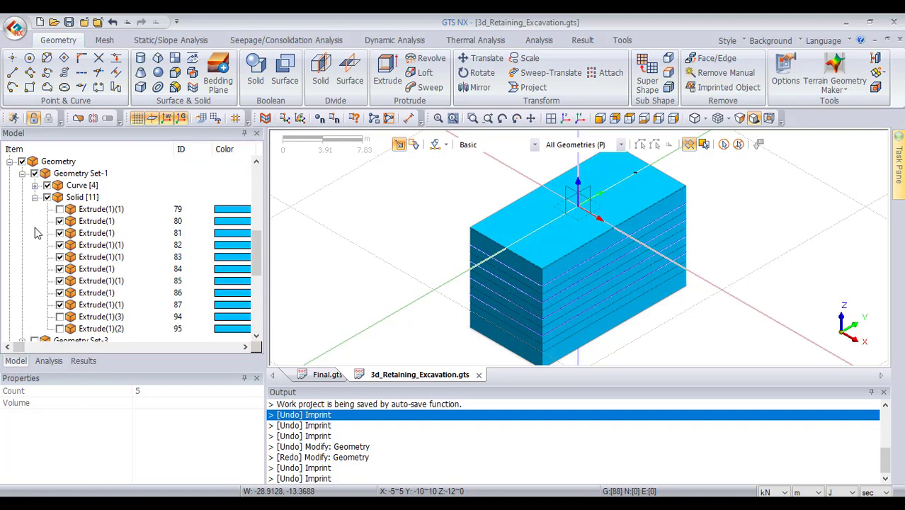
left_click(22, 161)
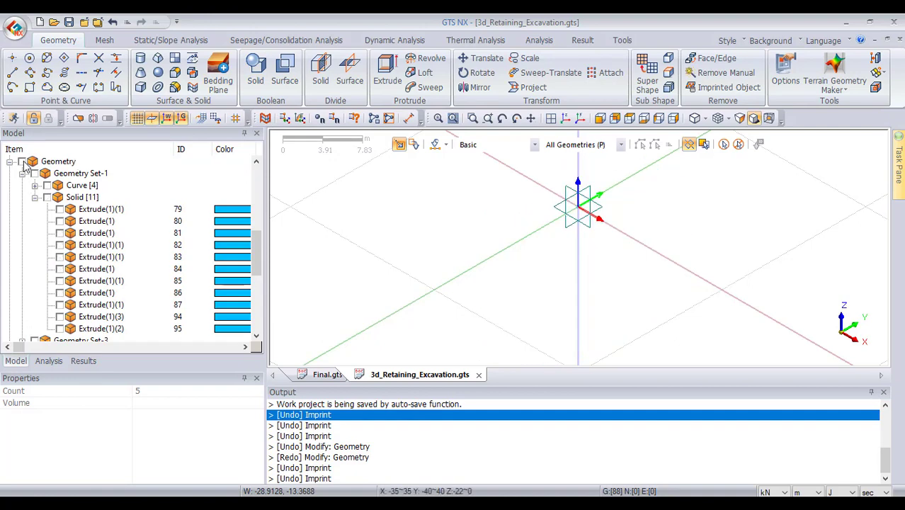
left_click(22, 161)
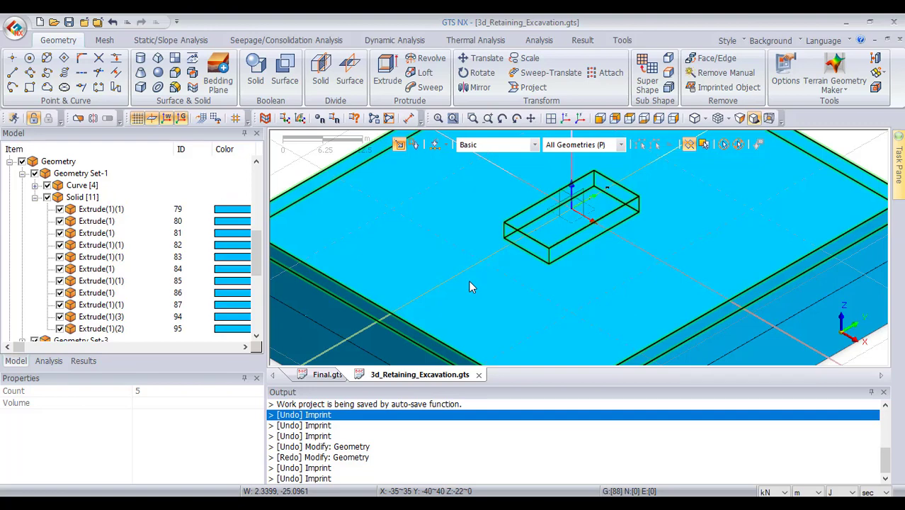
Auto Connect all eleven displayed solids with the Imprint method, and leave no objects selected
key("Escape")
left_click(197, 72)
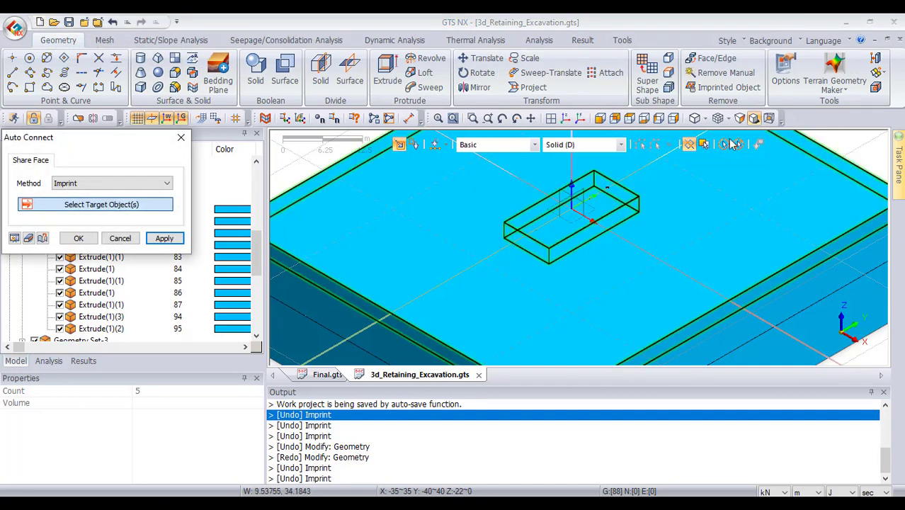
left_click(725, 145)
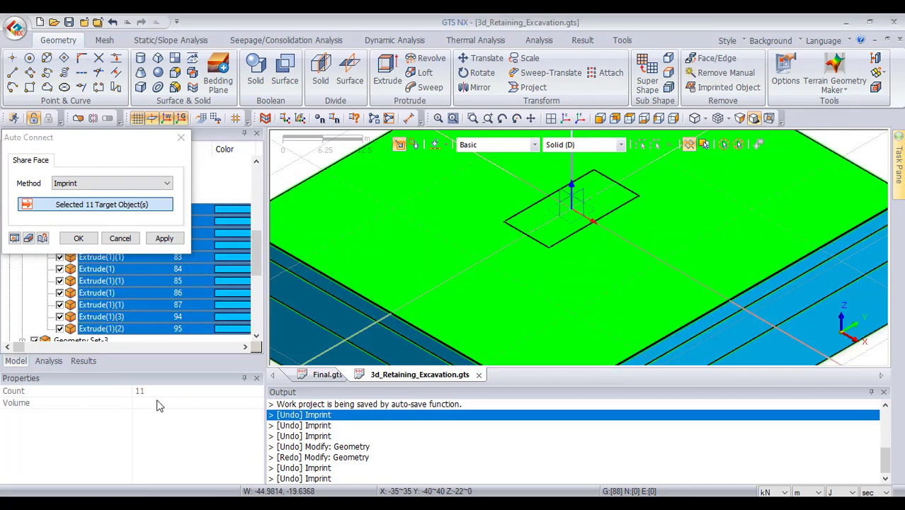
left_click(164, 239)
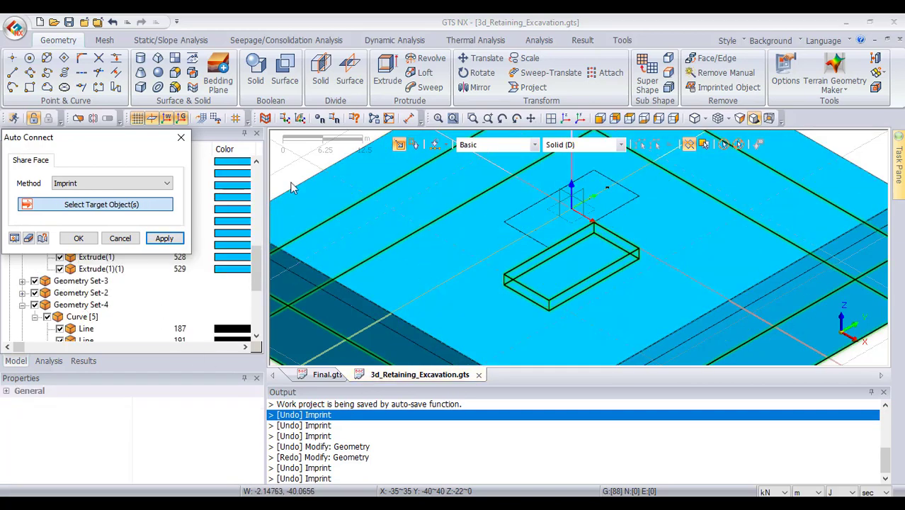
scroll(636, 242, "down", 3)
scroll(570, 268, "down", 2)
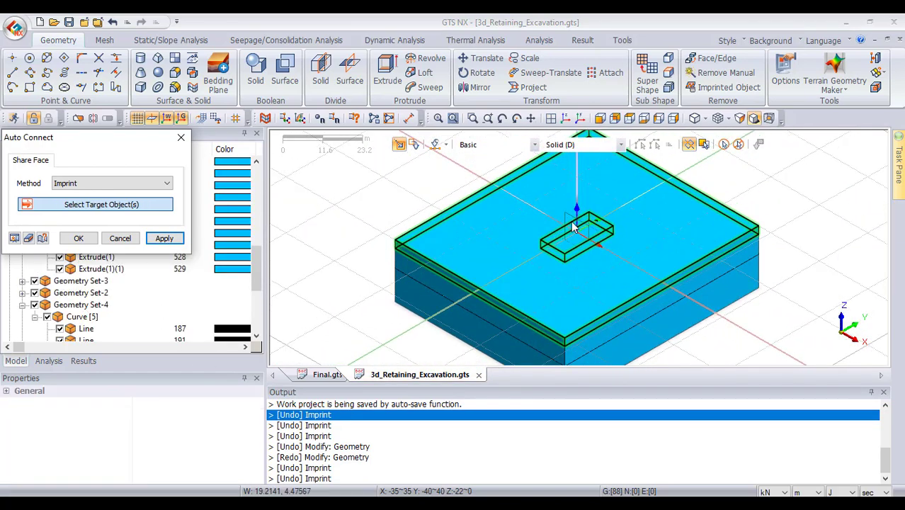
left_click(741, 146)
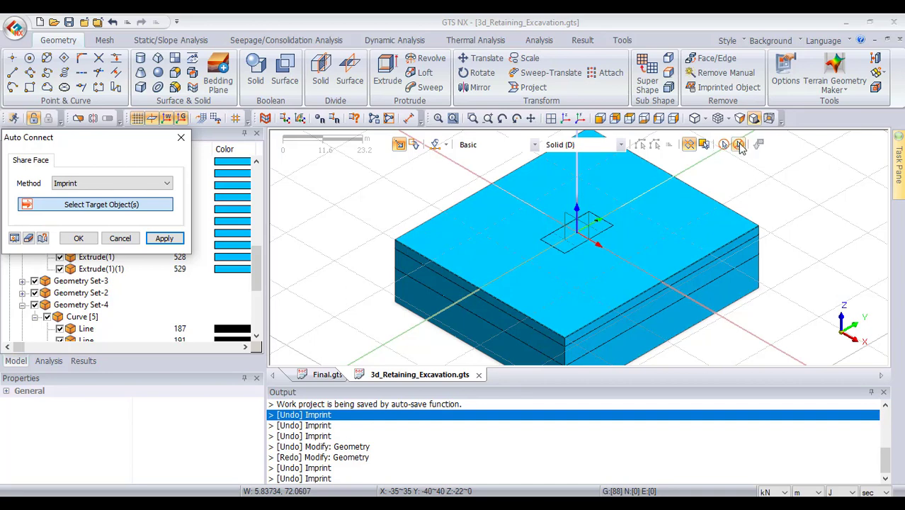
Check the visible shapes for duplicate edges/wires and faces, remove the duplicated rectangle, and close the Check Shape and Auto Connect dialogs
left_click(883, 89)
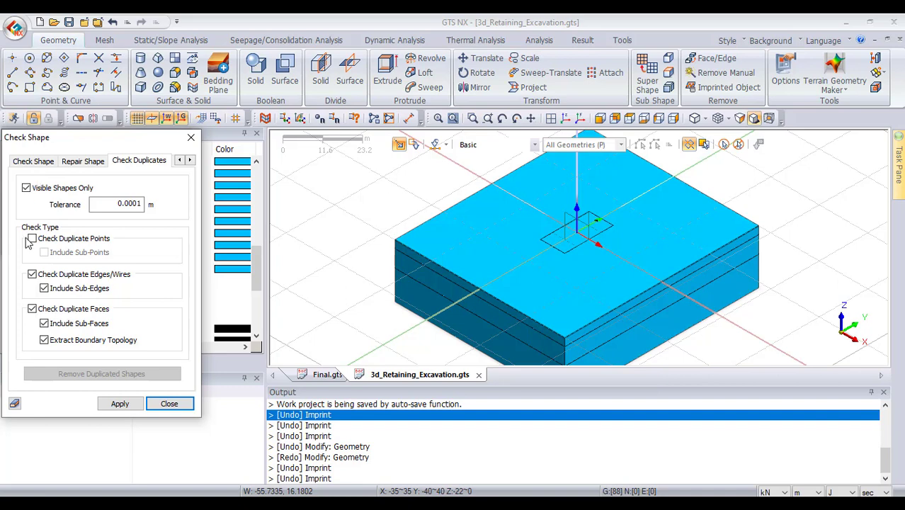
left_click(120, 404)
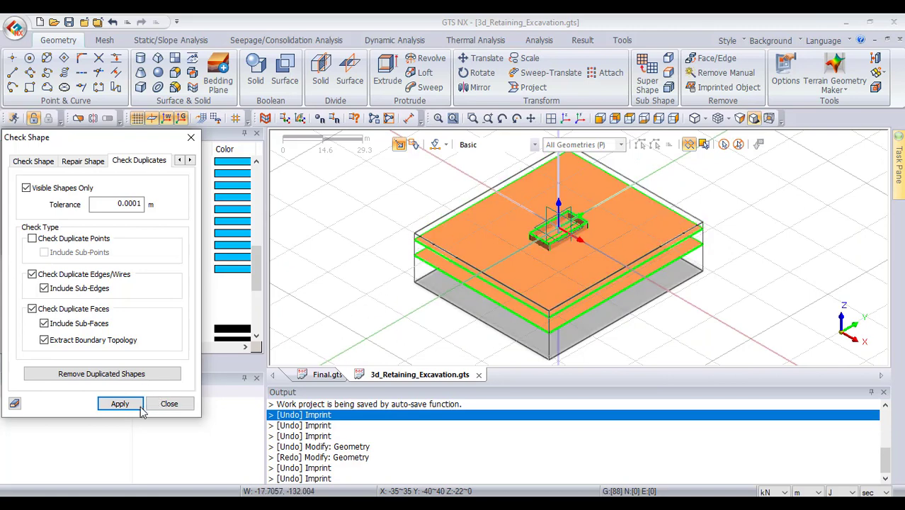
left_click(99, 376)
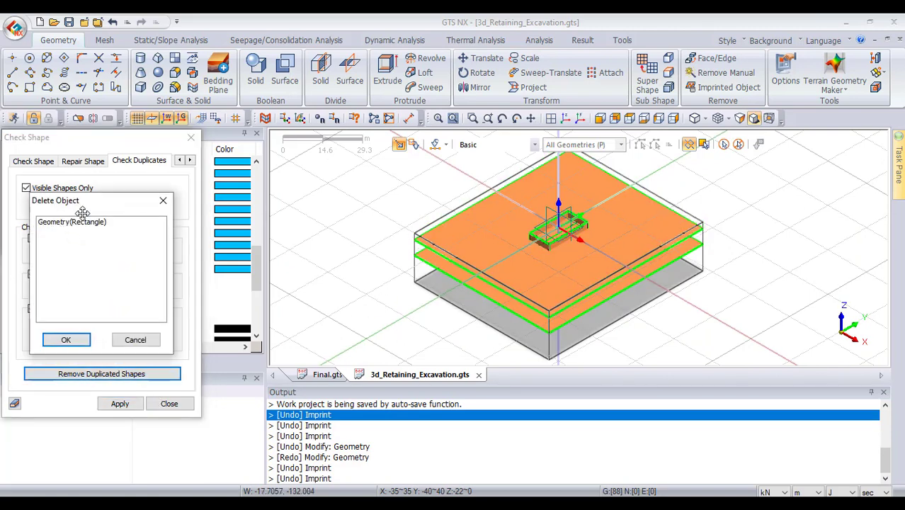
left_click(66, 340)
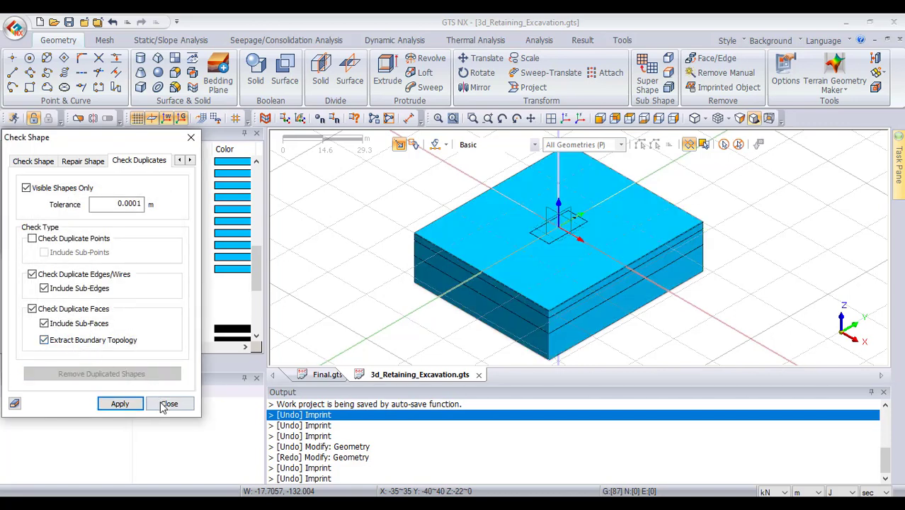
left_click(168, 404)
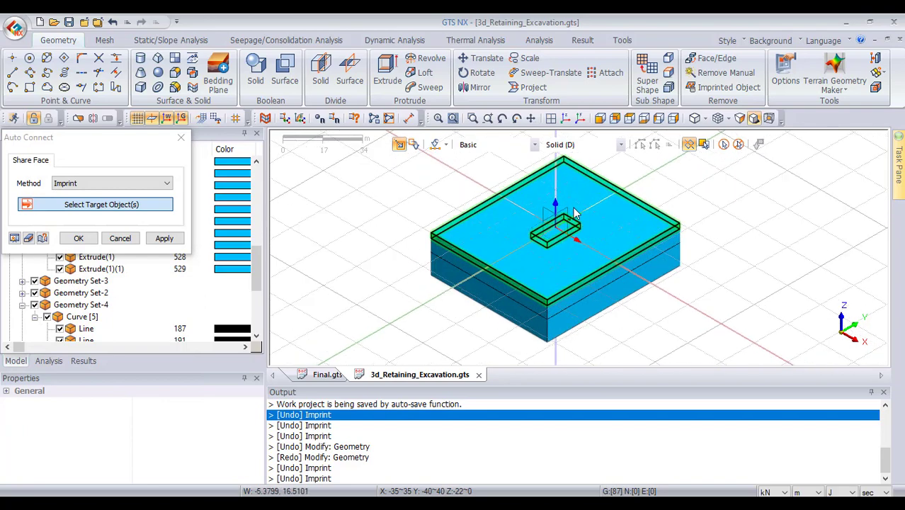
scroll(484, 270, "up", 5)
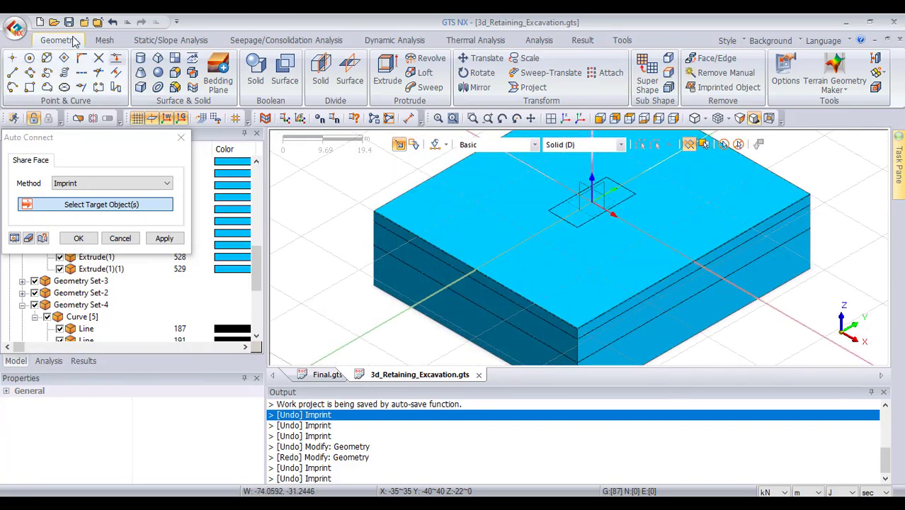
left_click(180, 138)
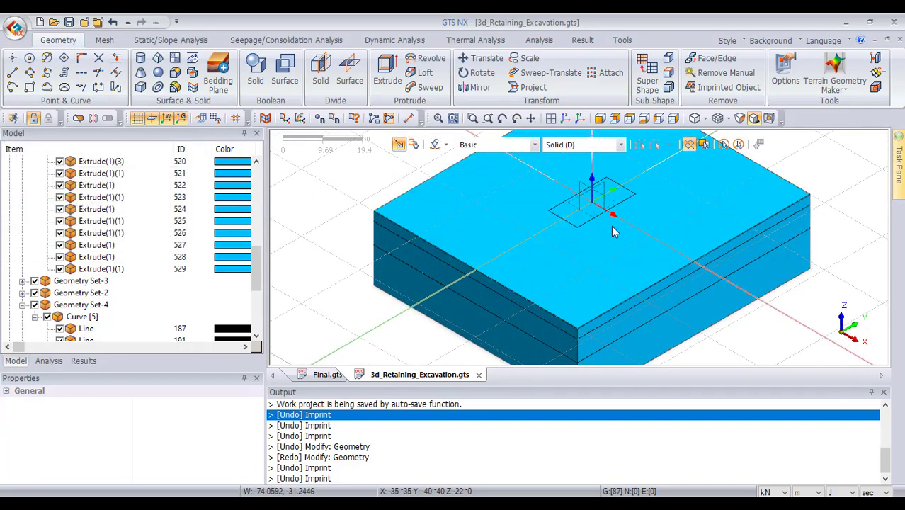
Set the selection filter to All Geometries and look over the whole connected soil block
key("p")
scroll(611, 226, "down", 5)
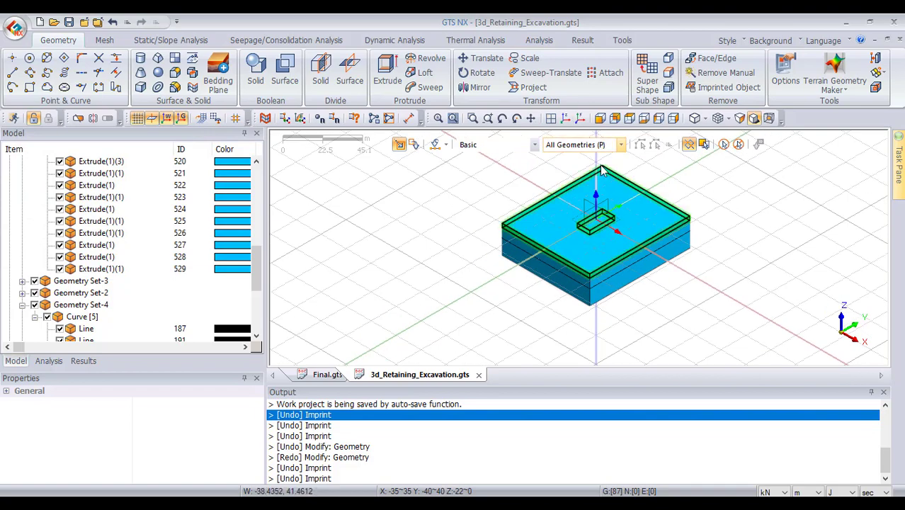
scroll(601, 170, "up", 4)
scroll(600, 190, "down", 2)
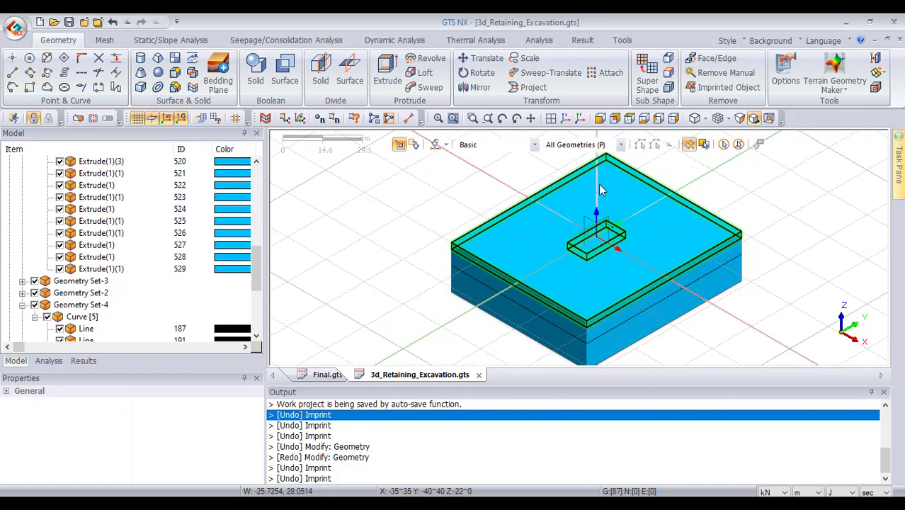
scroll(598, 283, "down", 3)
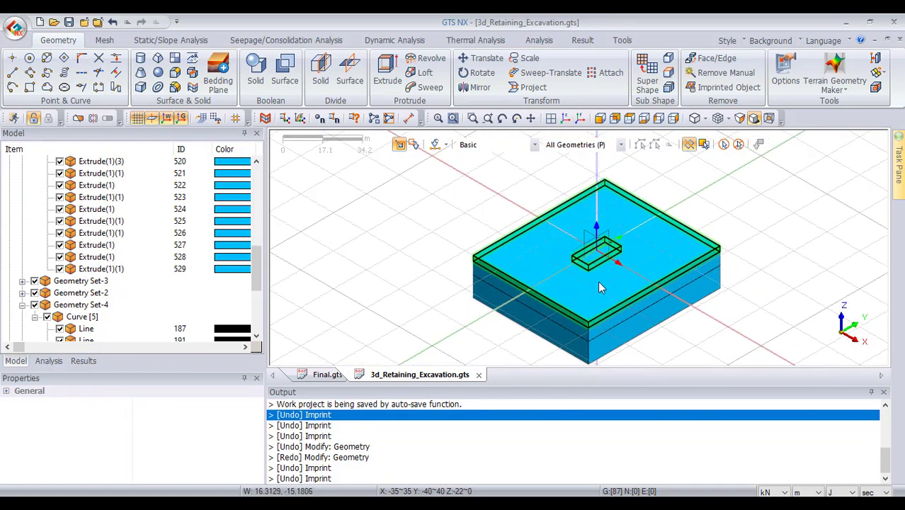
scroll(658, 287, "up", 2)
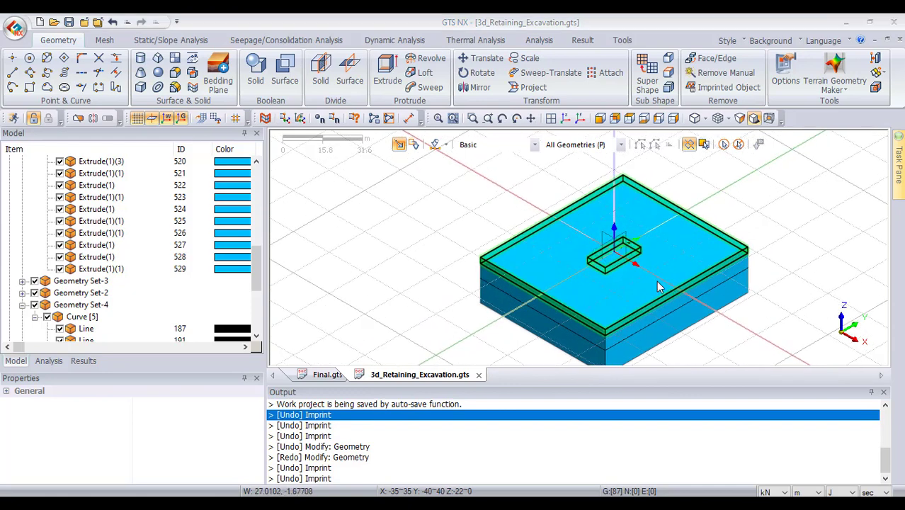